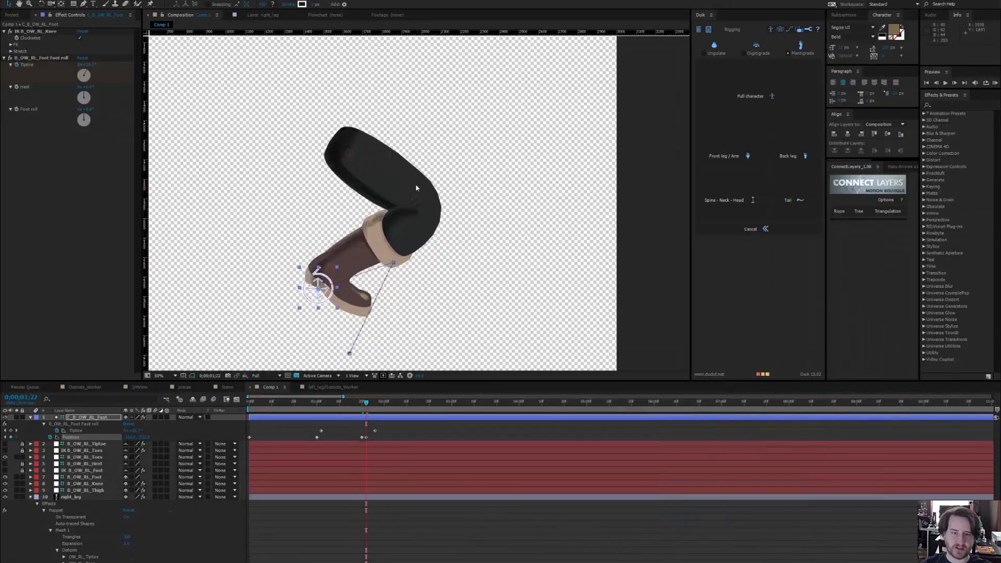
Open the pieces composition and turn off solo on the right leg, its bones and the foot controller to view the whole character
click(83, 387)
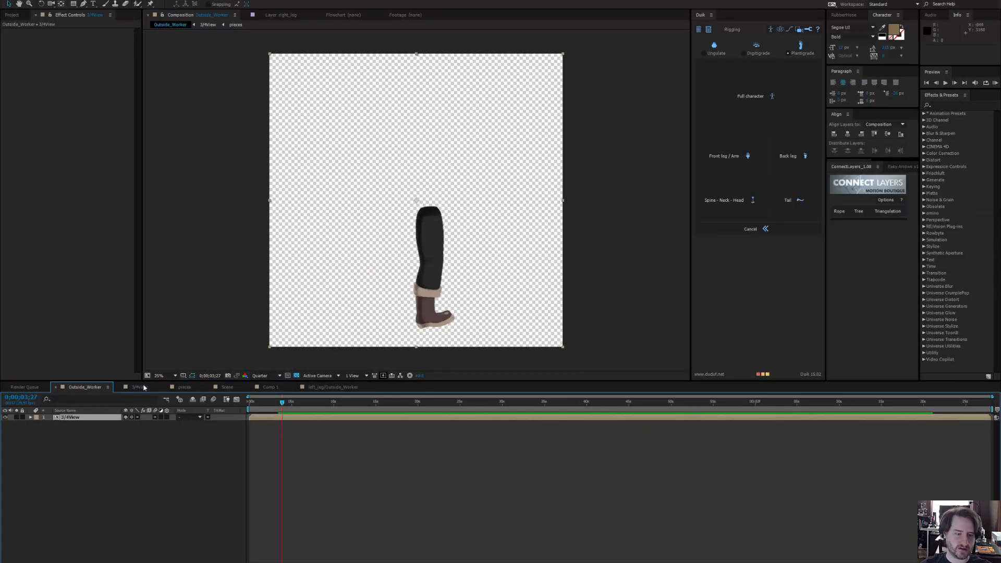
click(185, 387)
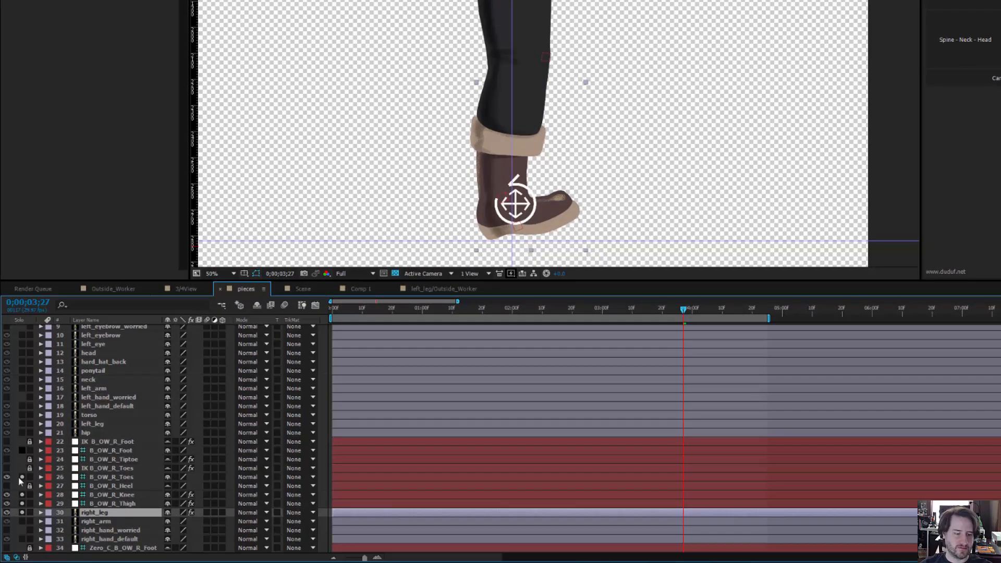
click(20, 513)
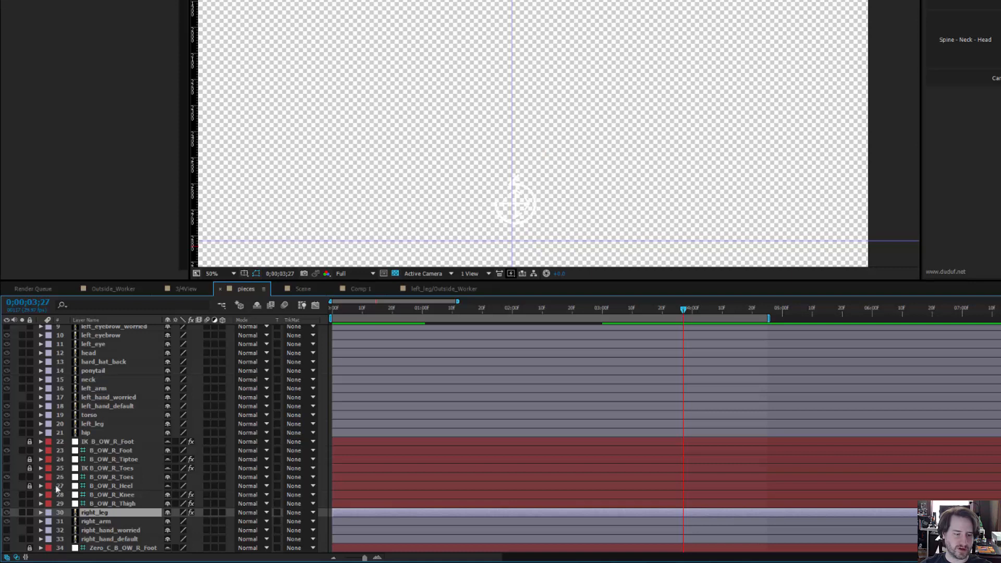
scroll(44, 508, up, 4)
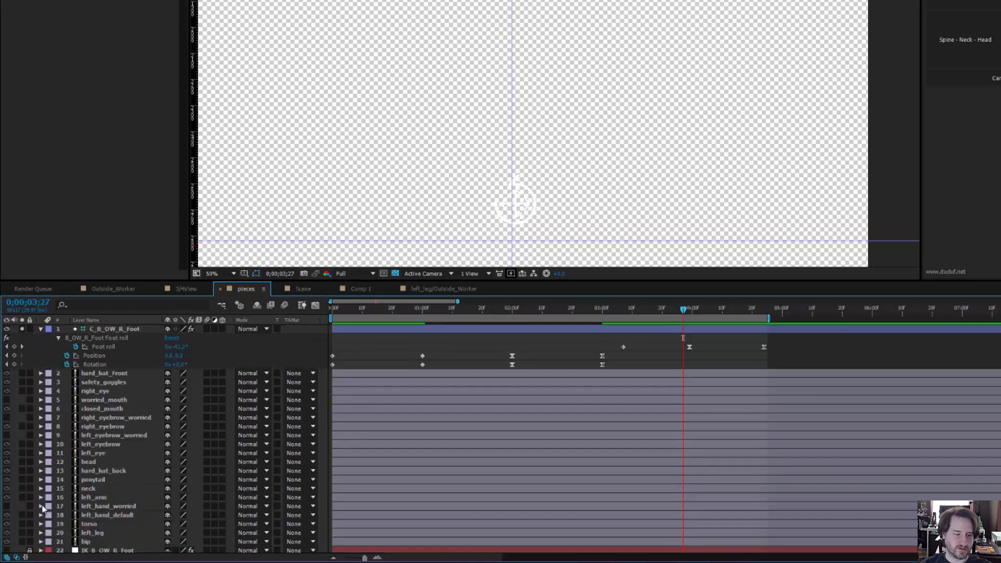
click(23, 329)
scroll(503, 242, up, 1)
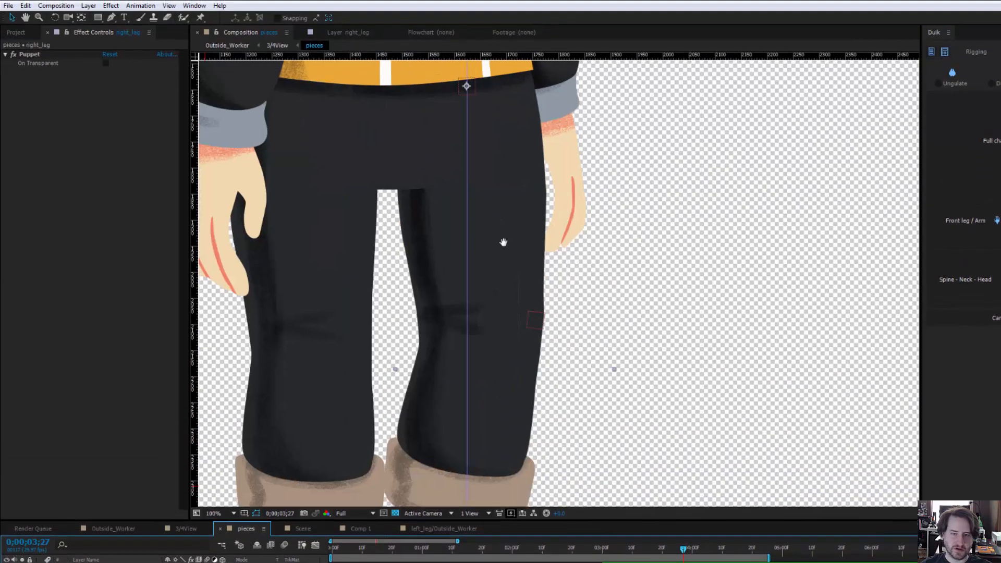
scroll(503, 243, down, 4)
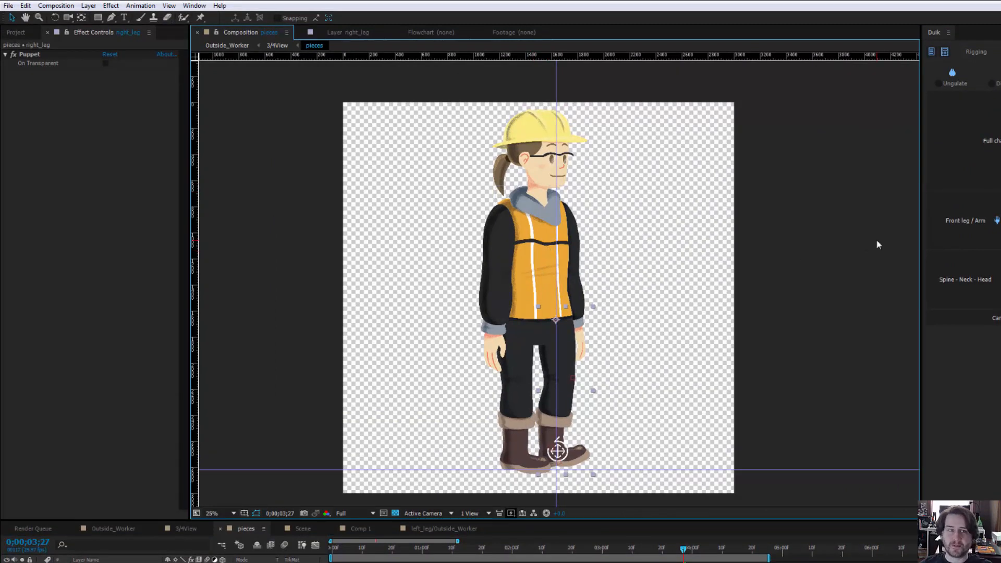
Create a new project without saving the changes to the current one
click(8, 6)
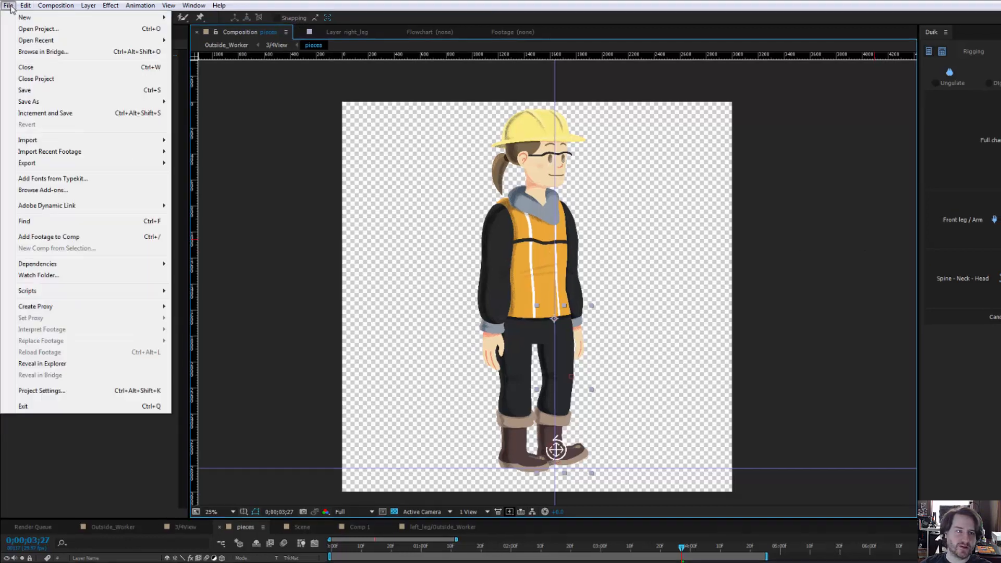
mouse_move(24, 17)
click(200, 18)
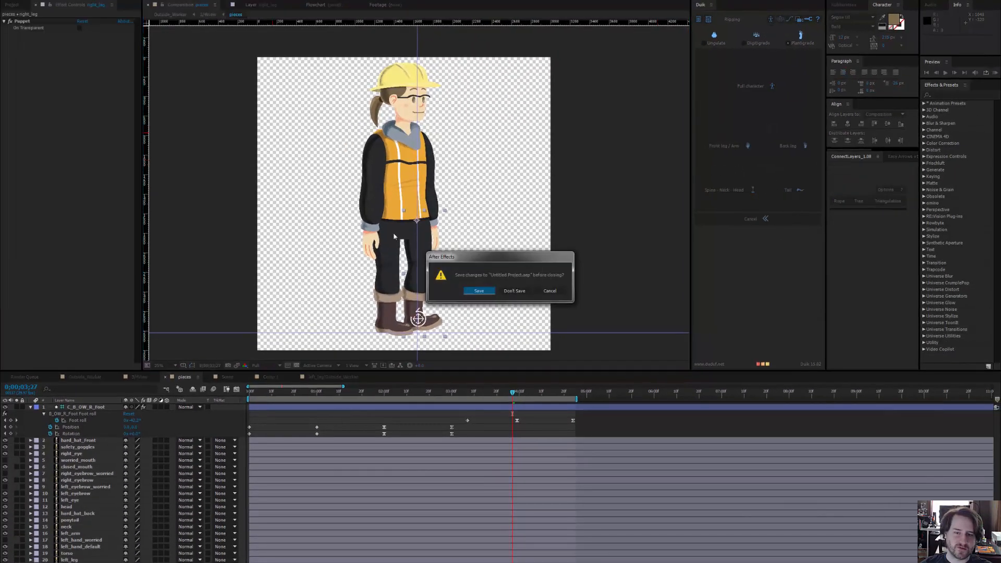
click(514, 291)
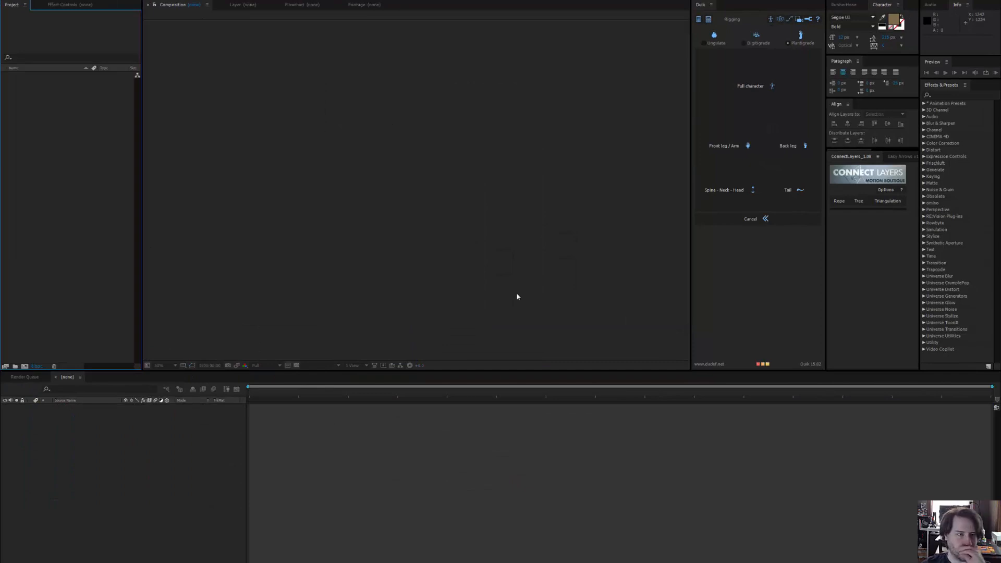
Import the Outside_Worker Photoshop file as Composition - Retain Layer Sizes with editable layer styles
right_click(59, 140)
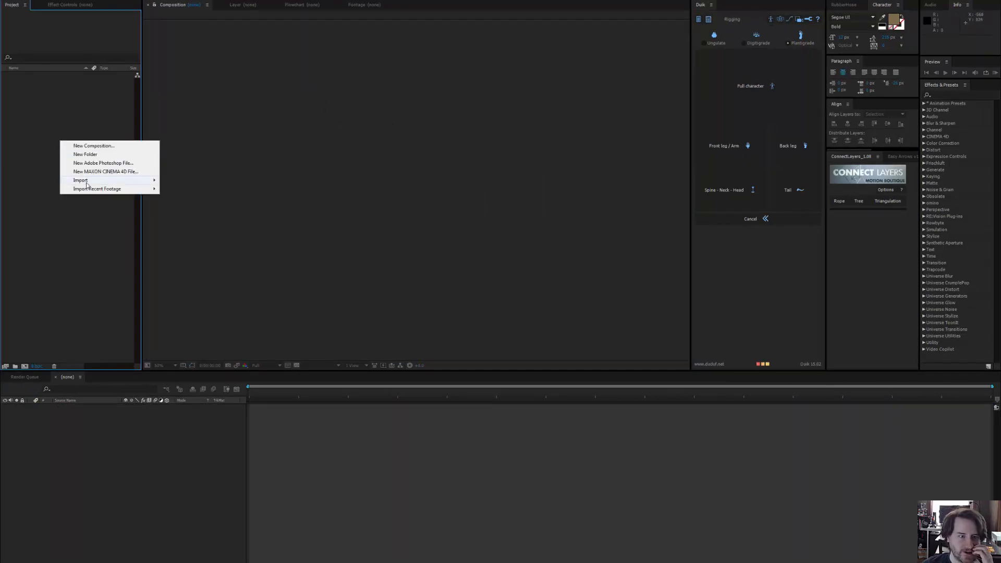
mouse_move(86, 179)
click(185, 181)
click(264, 83)
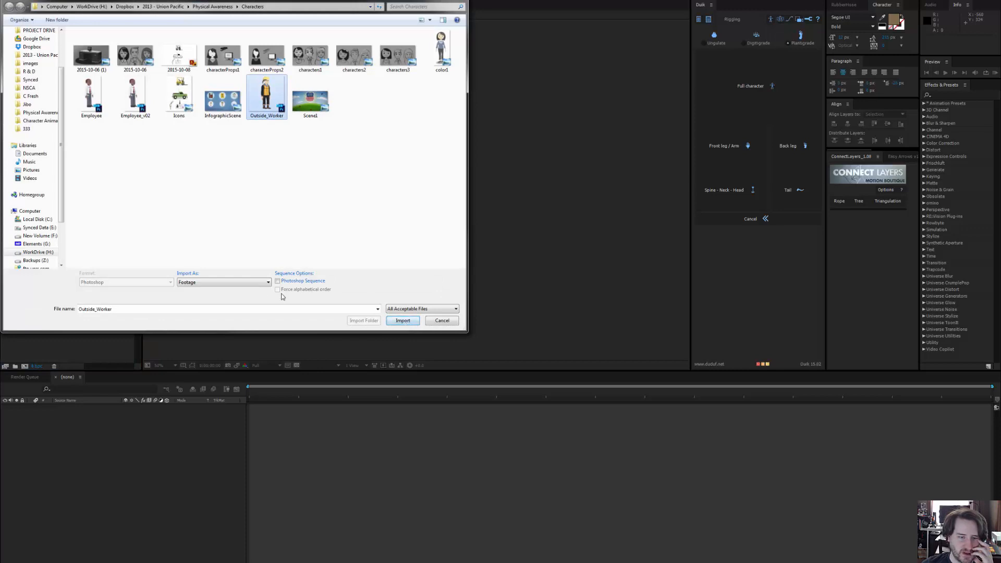
click(255, 282)
click(246, 300)
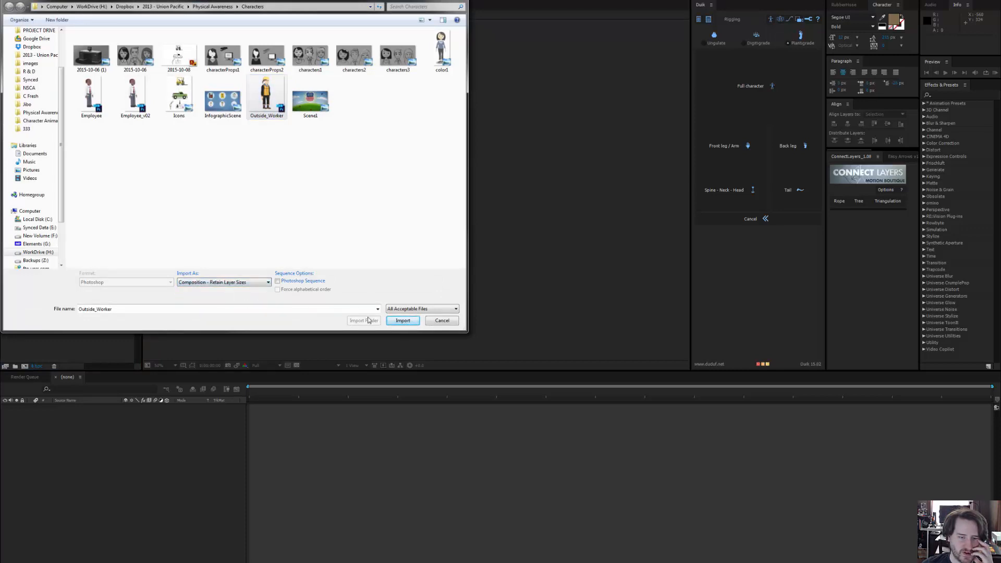
click(402, 320)
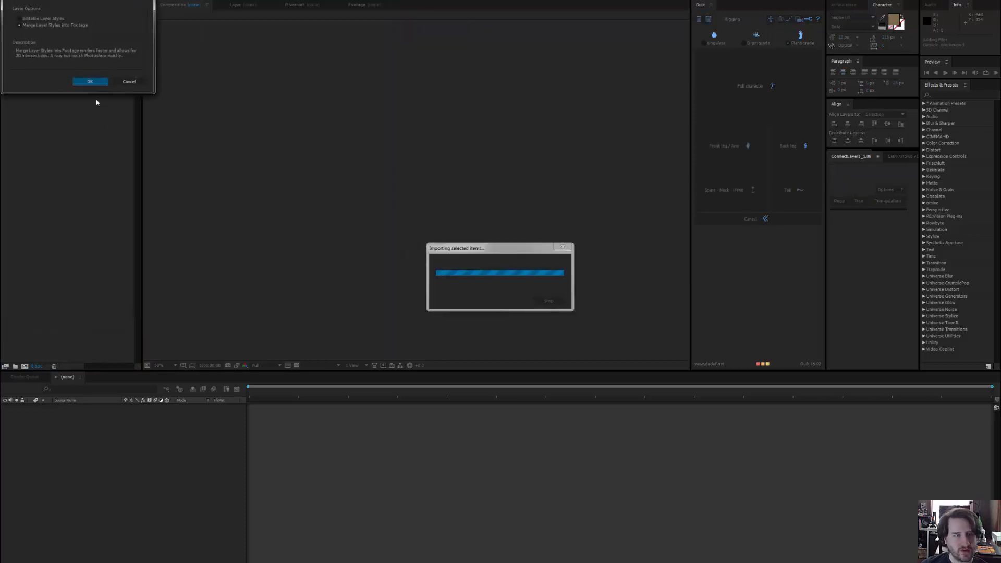
click(57, 21)
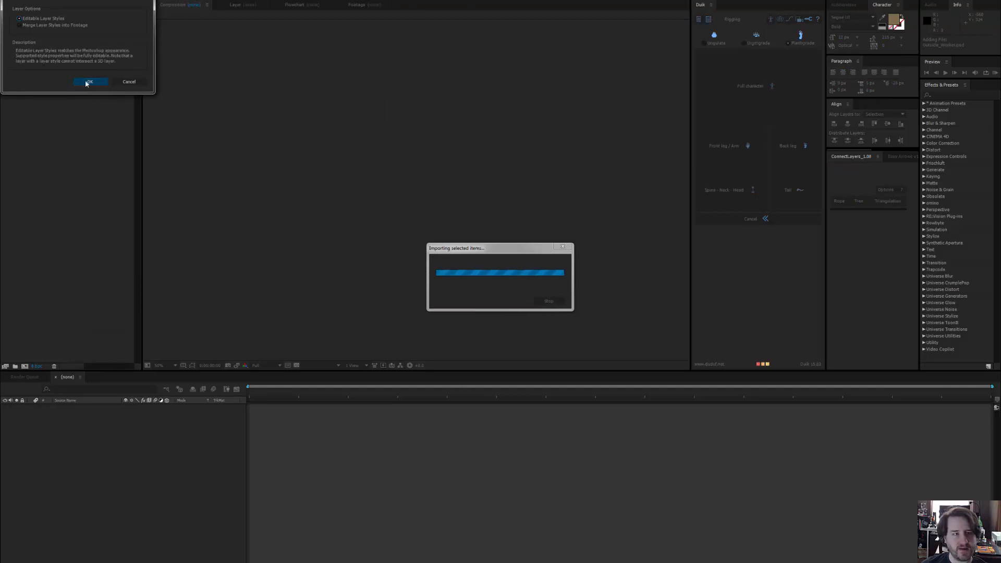
click(87, 82)
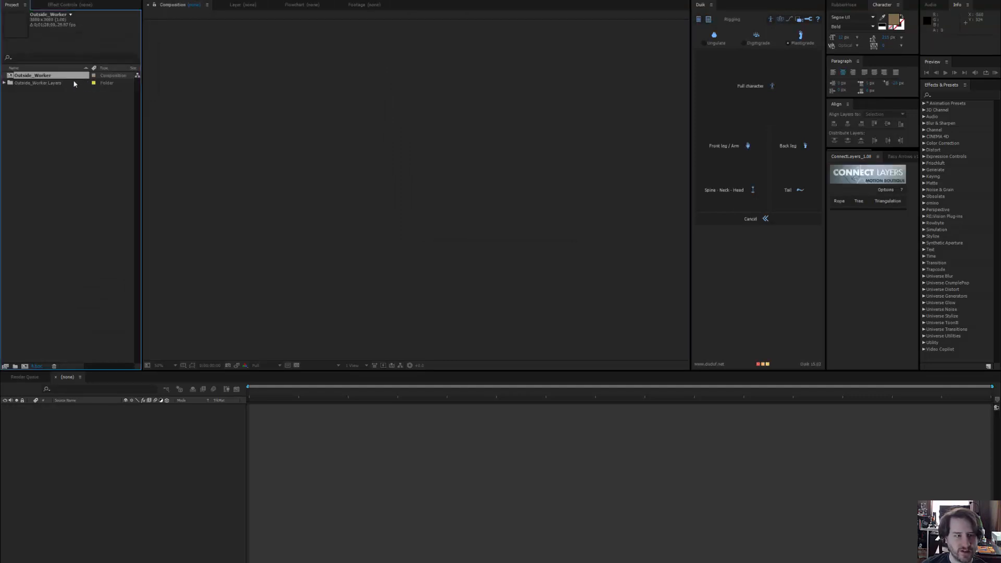
Open the Outside_Worker composition down through 3/4View to its nested pieces composition and move the current time to 0;00;03;25
click(32, 82)
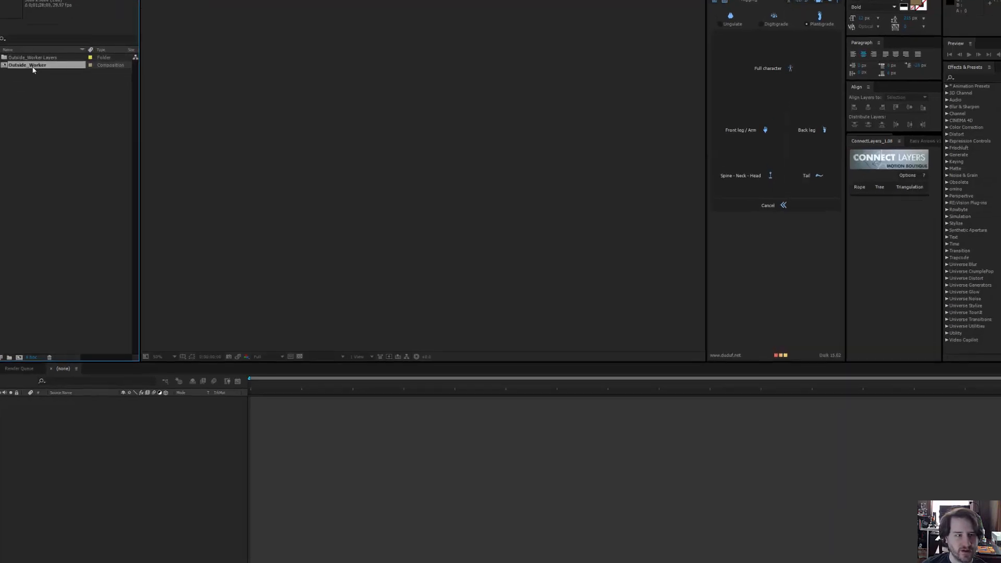
double_click(33, 65)
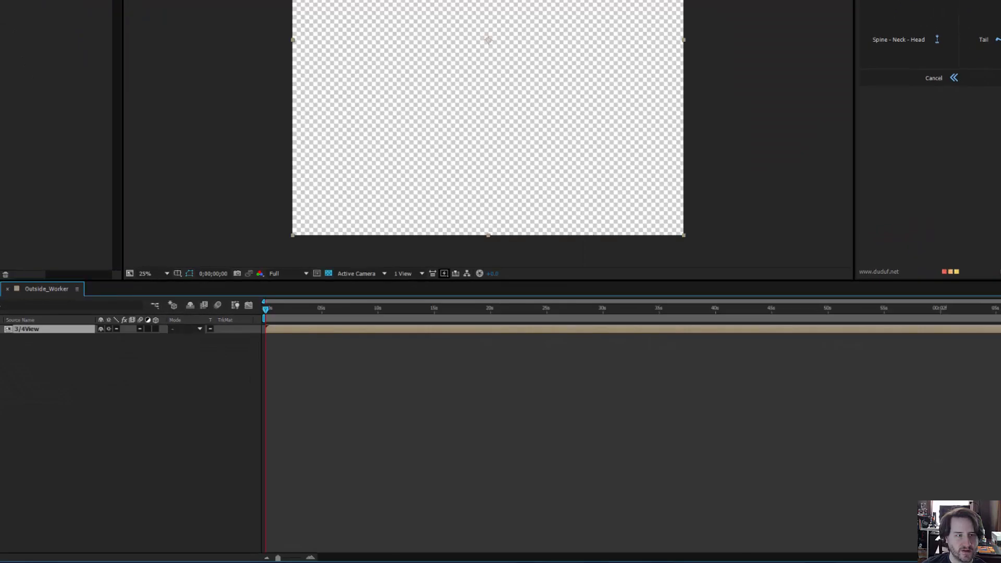
double_click(37, 329)
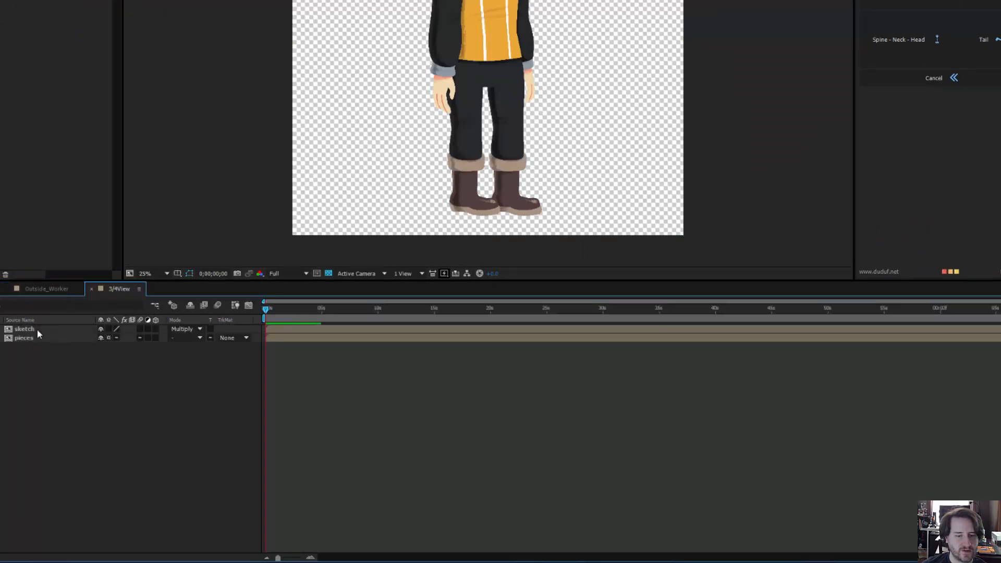
click(37, 330)
double_click(24, 337)
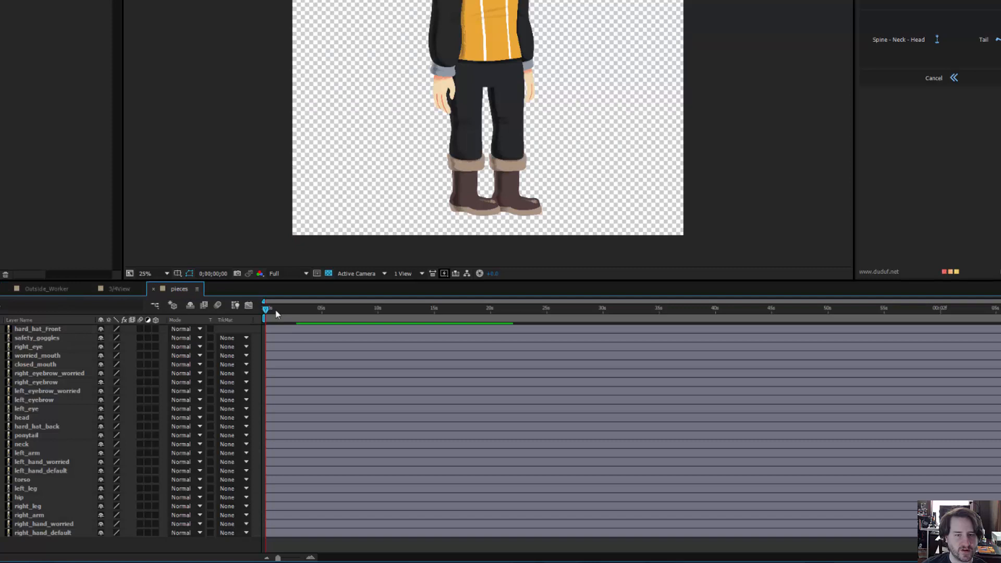
drag(277, 313, 308, 311)
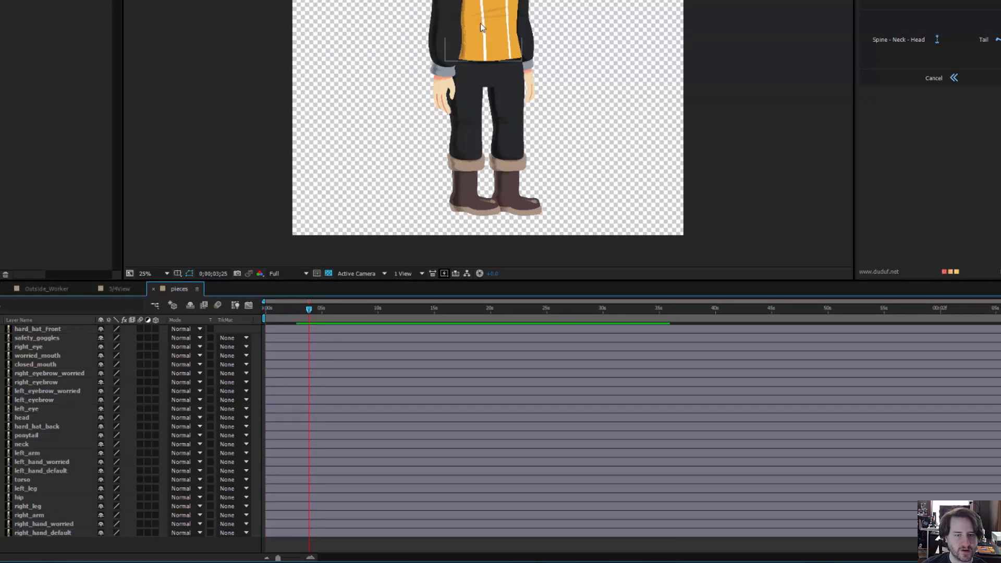
Move the left_arm layer away from the character's body, and undo the move
drag(364, 22, 376, 22)
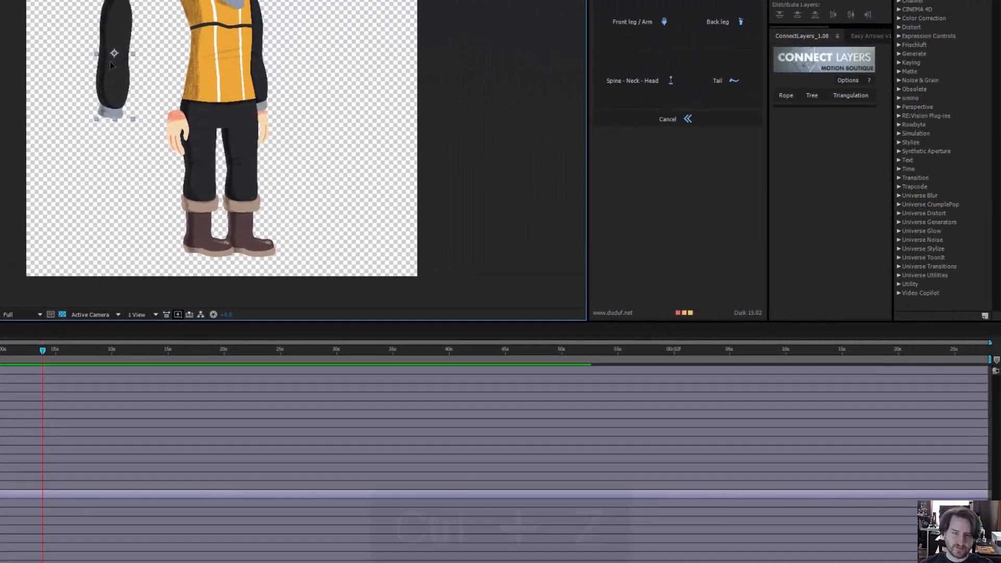
key(ctrl+z)
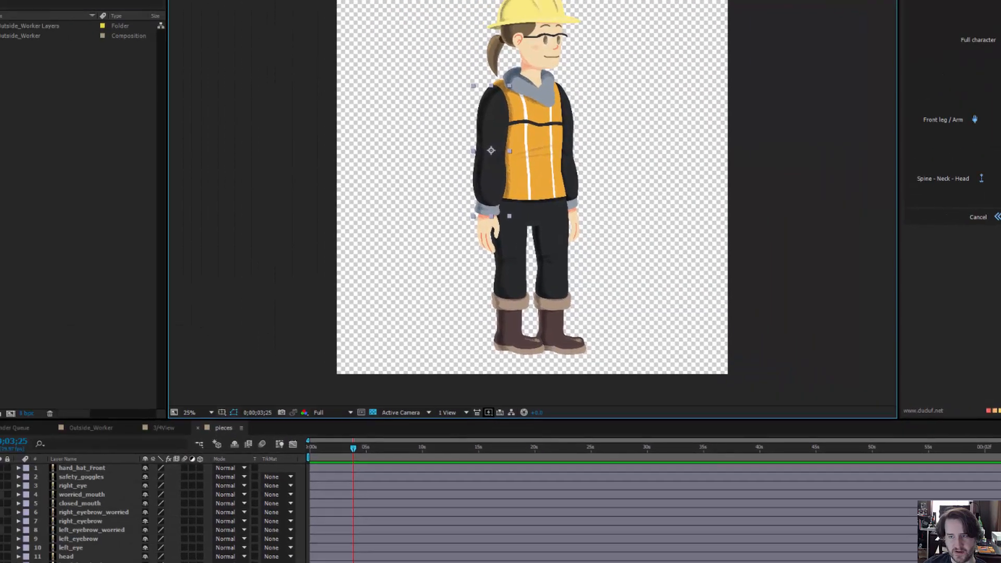
Open the Back Leg Autorig and examine the layers and null objects it asks for
click(736, 21)
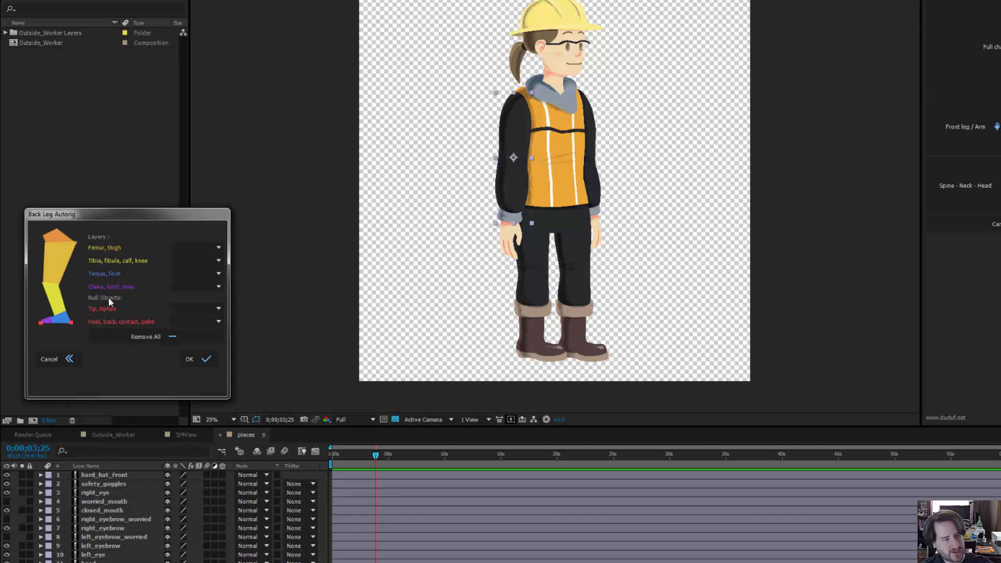
click(121, 81)
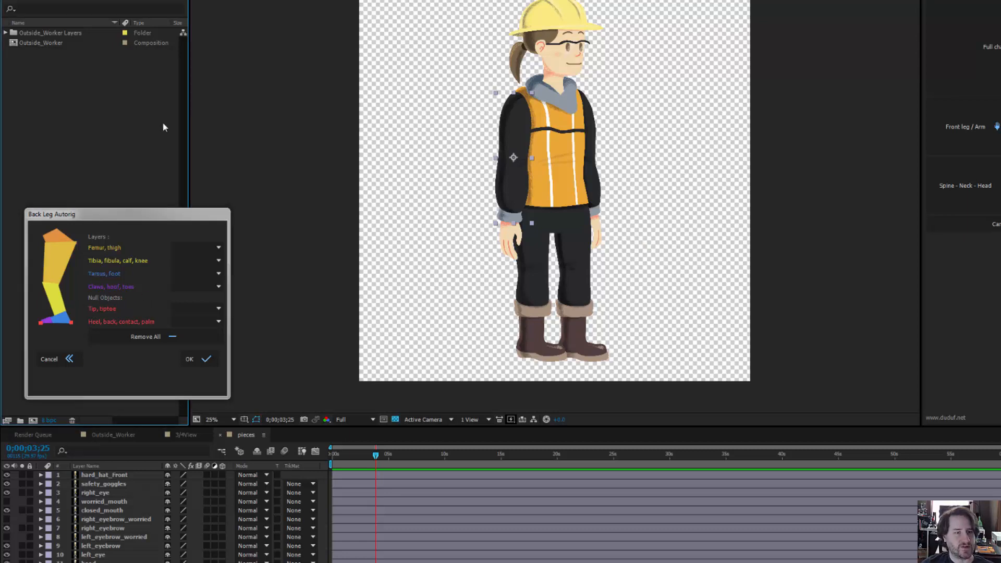
Create a null object in the pieces composition and place it just beyond the toe of the character's front-most boot tip, near the ground
right_click(321, 171)
mouse_move(387, 181)
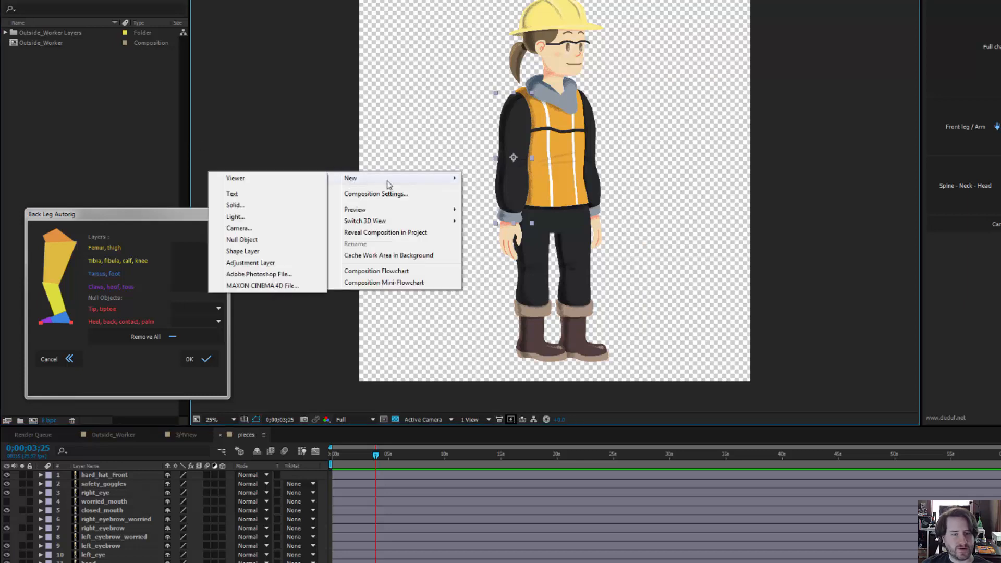
click(281, 240)
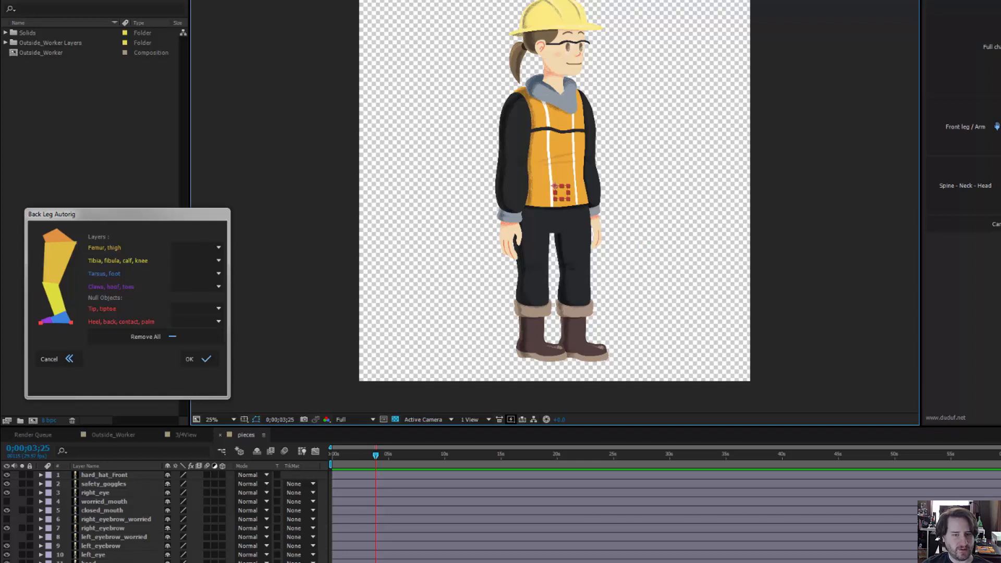
drag(562, 194, 617, 376)
drag(621, 286, 619, 156)
scroll(620, 243, up, 2)
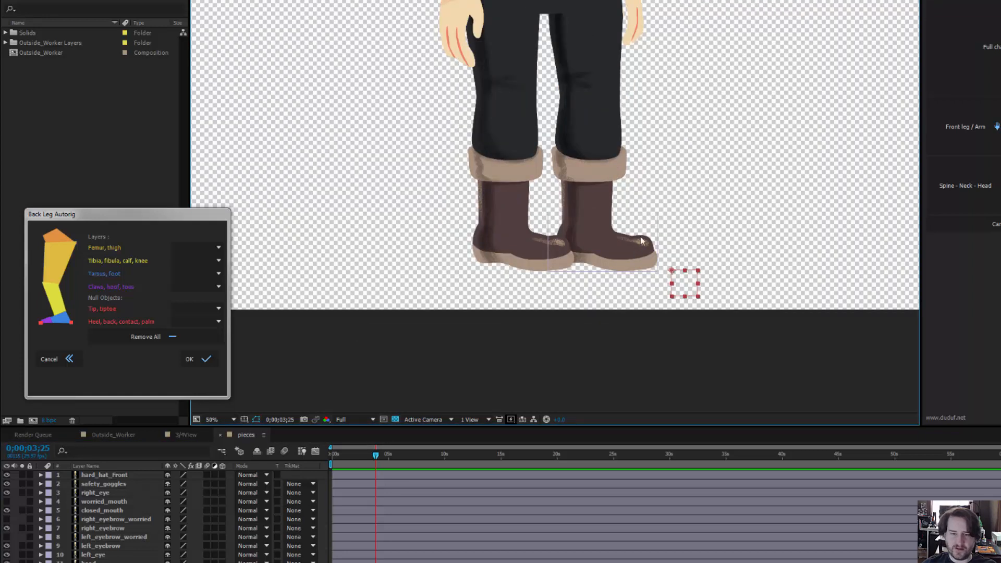
drag(641, 241, 651, 211)
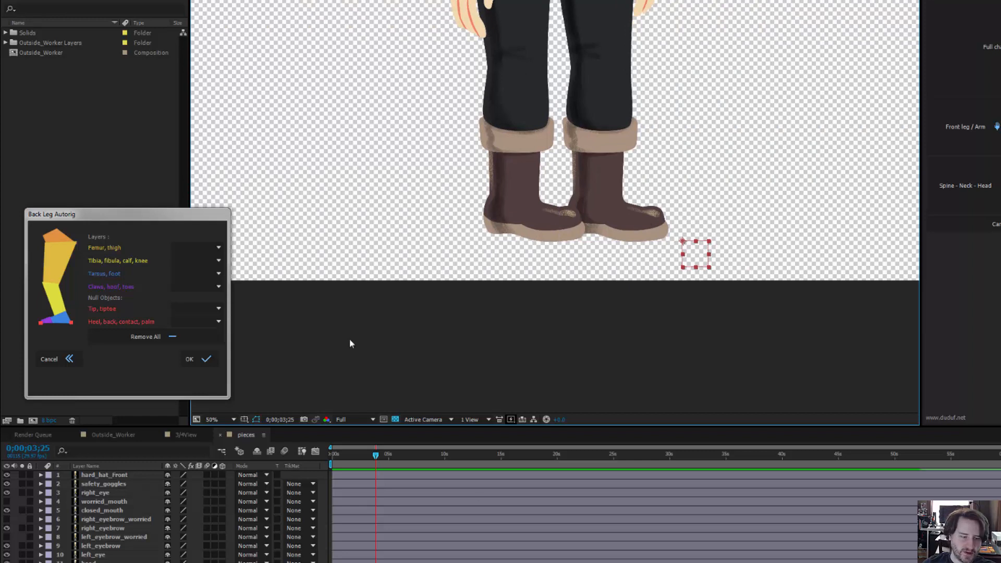
Add a second null object and delete it from the layer stack
right_click(456, 271)
mouse_move(482, 277)
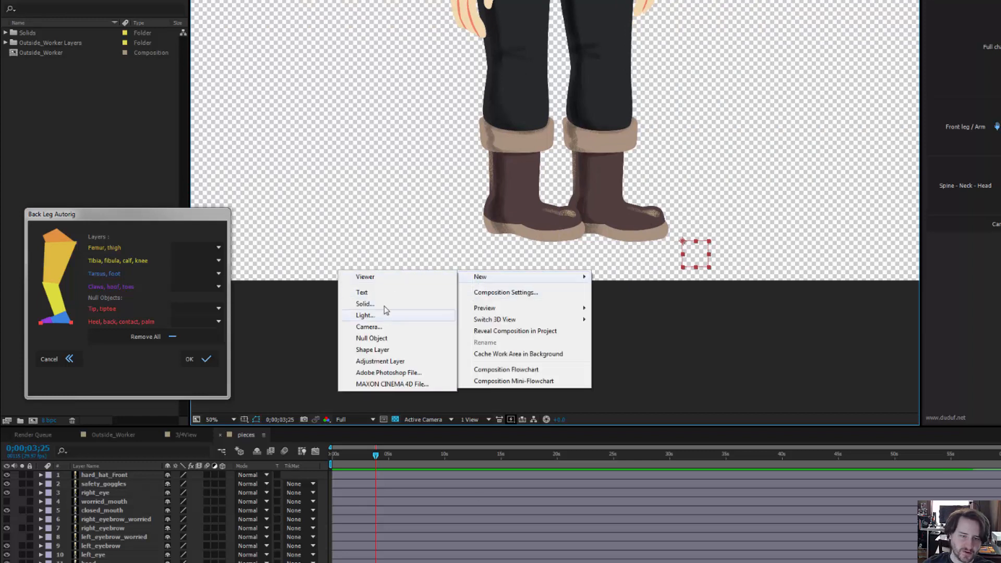
click(371, 337)
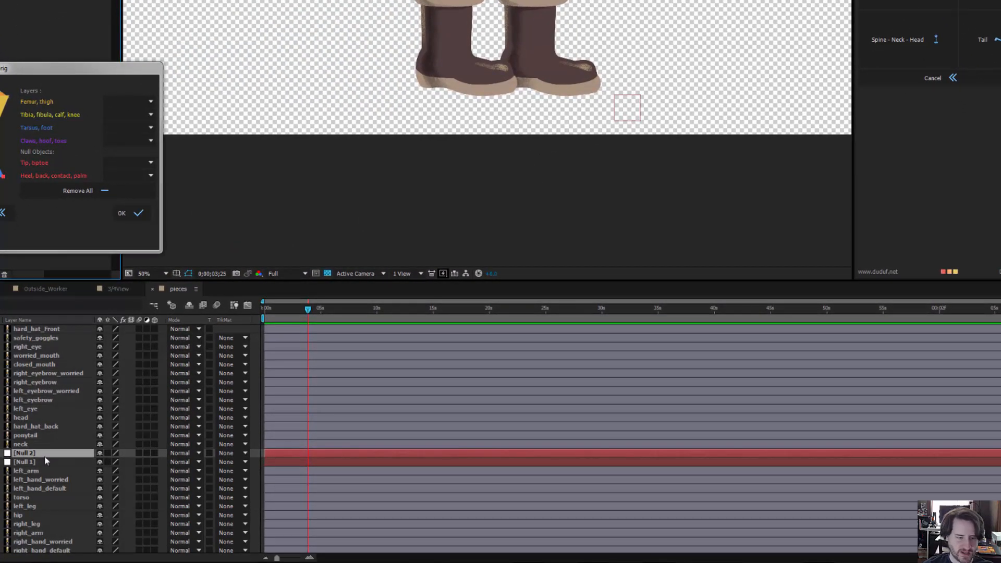
click(34, 461)
click(32, 453)
key(Delete)
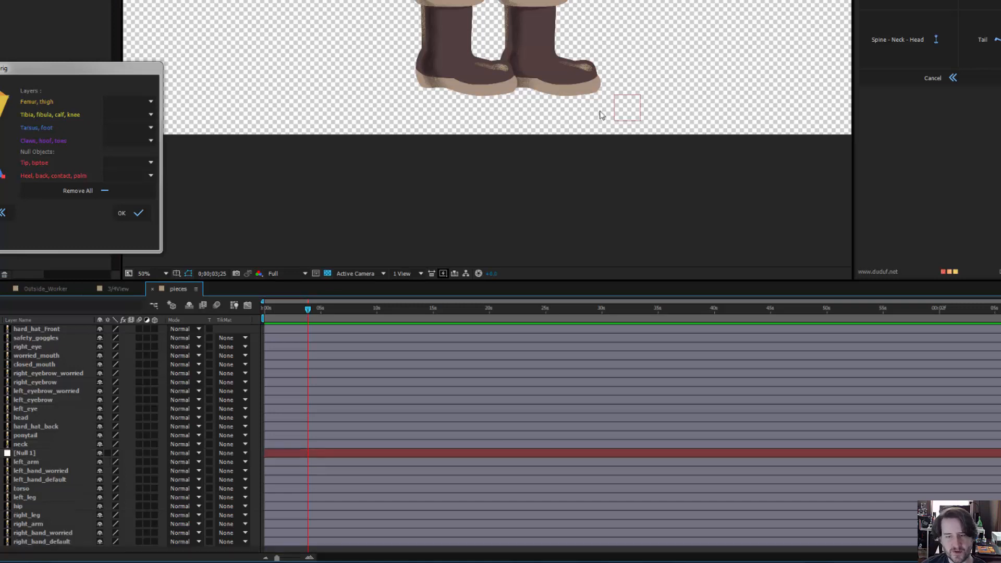
Rename the null object beside the boot as "Null for Duik" in its layer settings
click(635, 117)
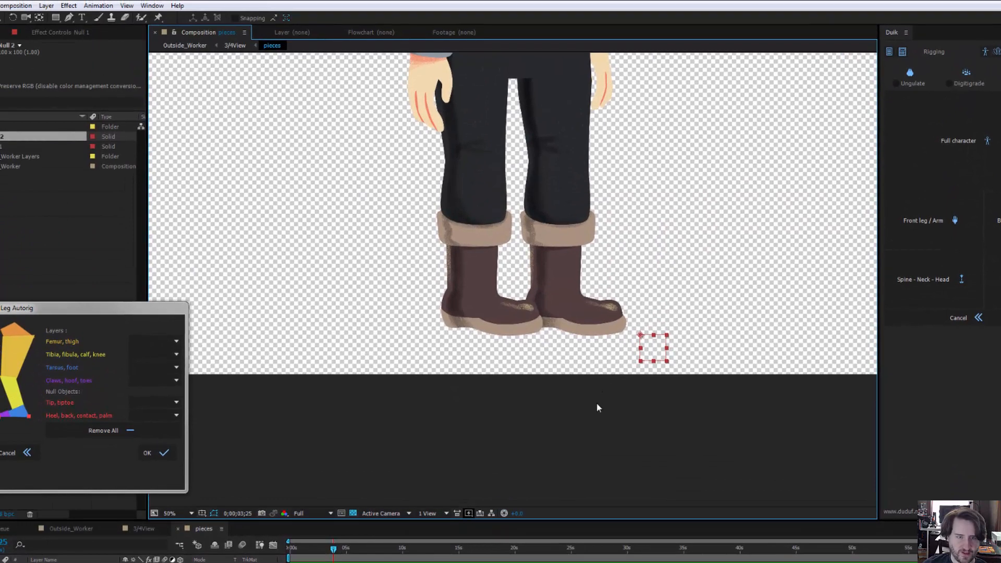
click(46, 5)
click(36, 25)
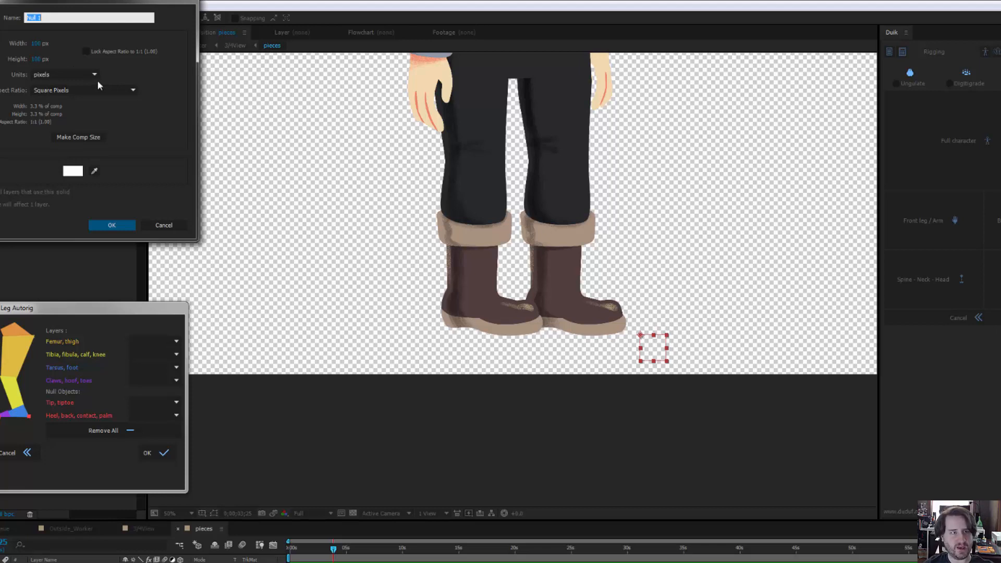
click(116, 17)
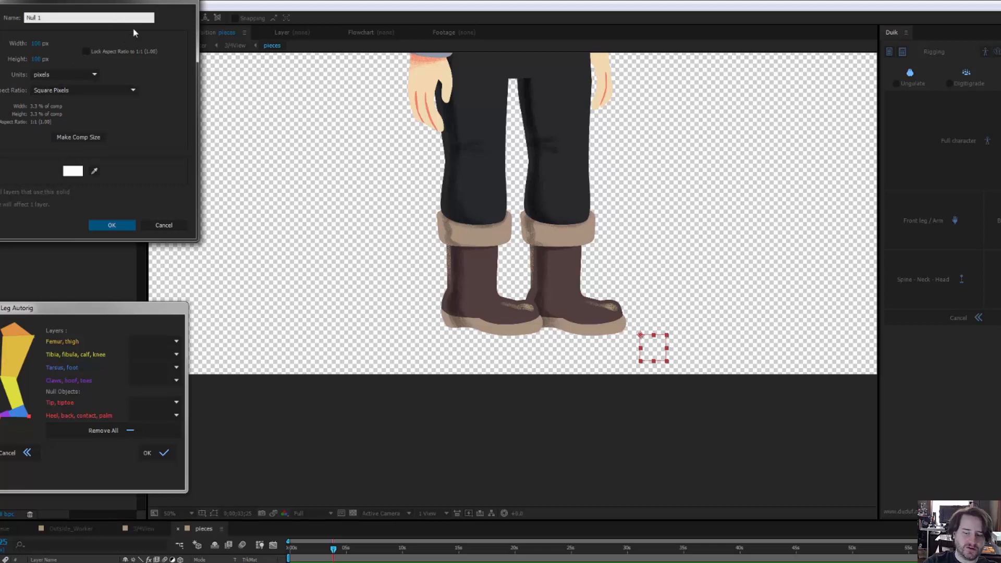
key(BackSpace)
text(for Du)
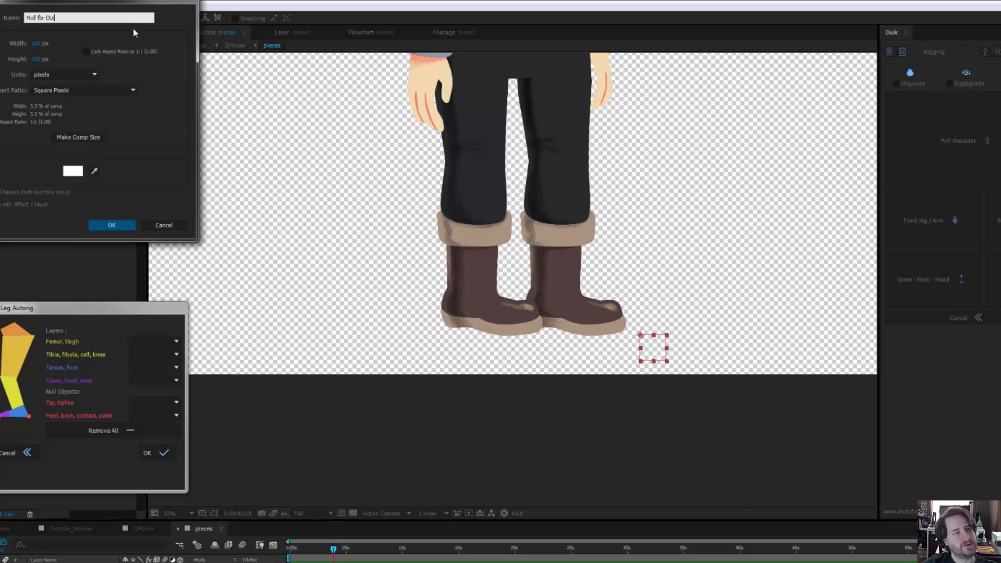
text(ik)
key(Return)
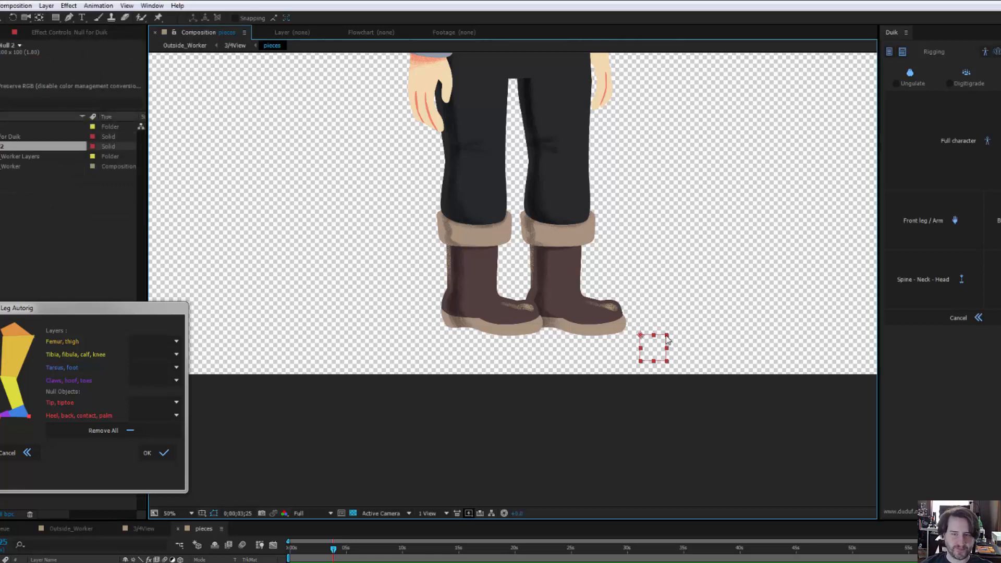
Set the null's width and height to 50 px each
drag(665, 335, 672, 334)
scroll(666, 345, up, 1)
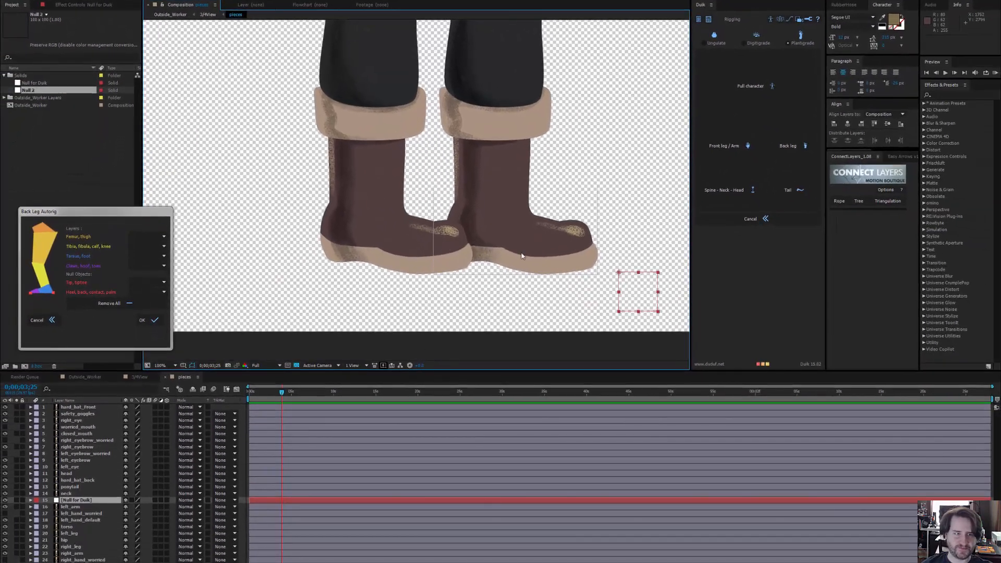
drag(500, 245, 442, 246)
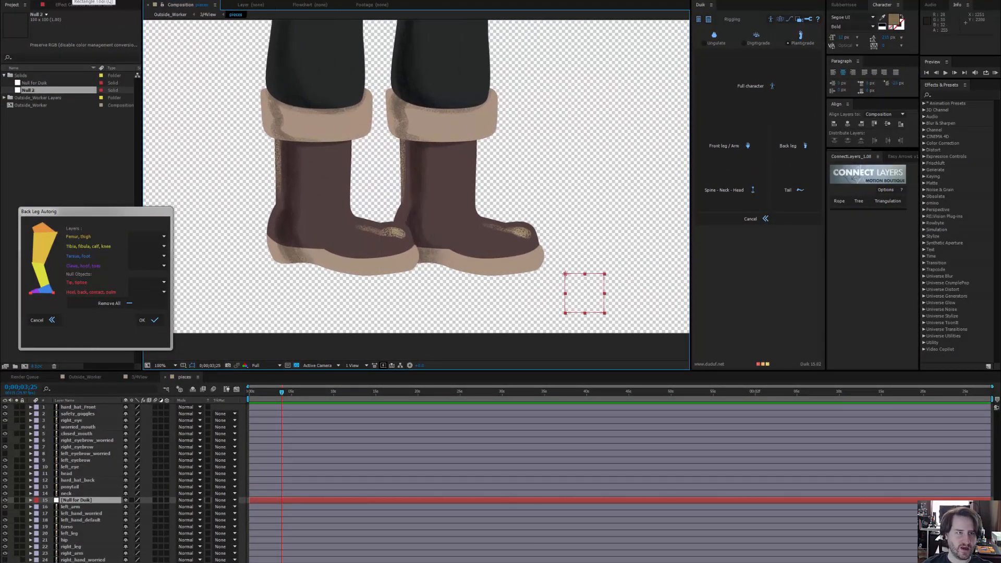
click(72, 0)
click(61, 3)
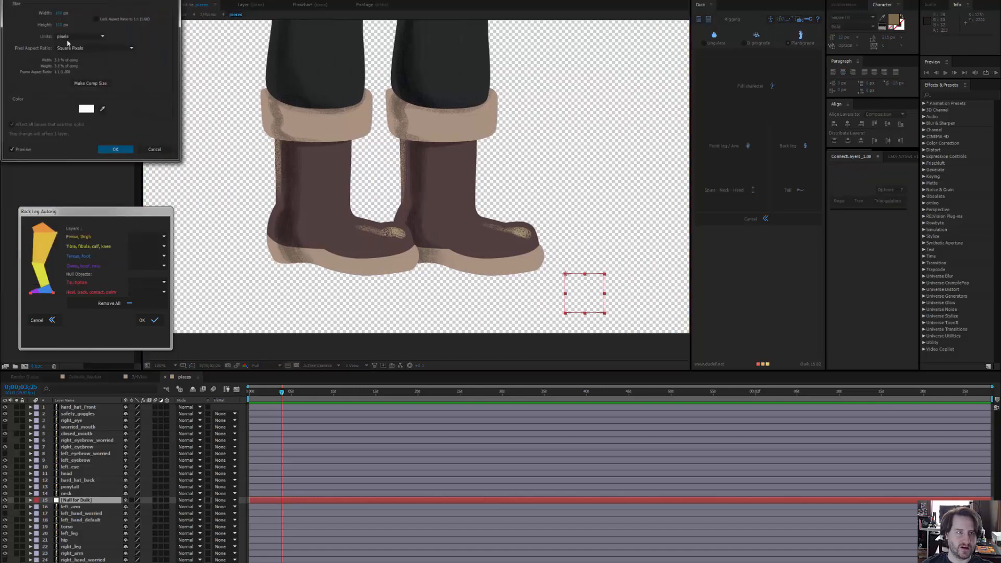
click(59, 13)
text(50)
key(Tab)
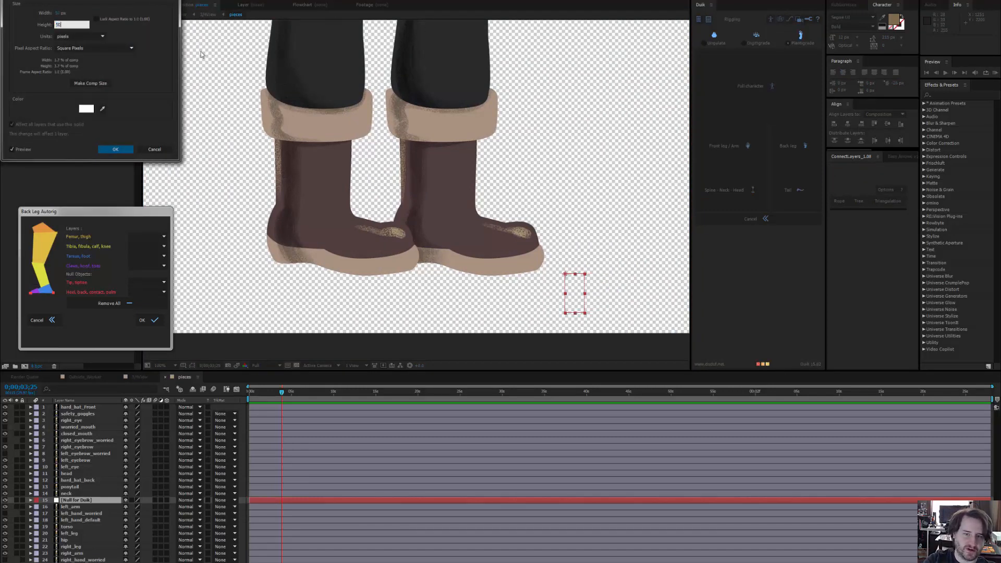
key(Return)
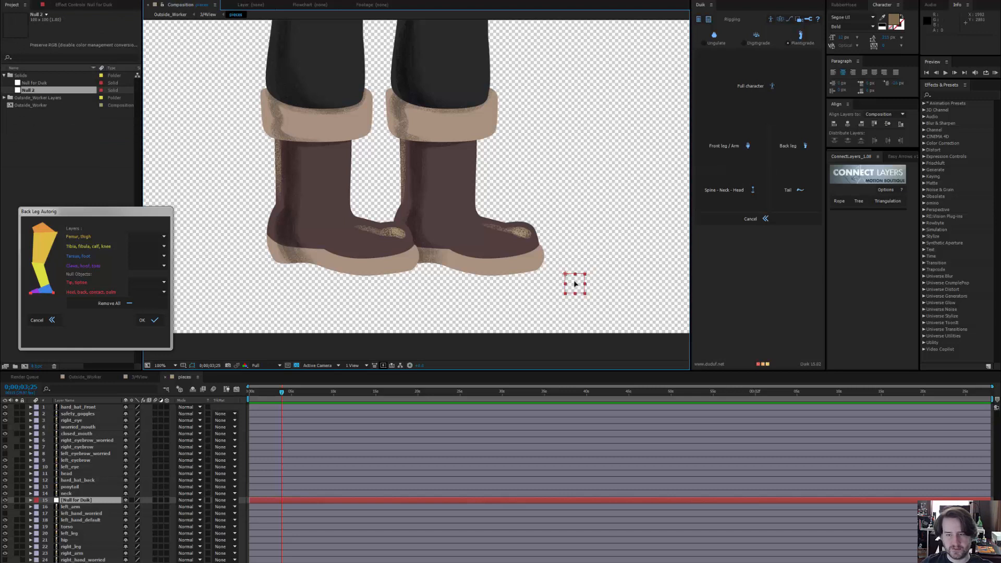
Move the null up against the toe of the front-most boot, near the bottom of its sole
drag(575, 283, 553, 270)
key(Return)
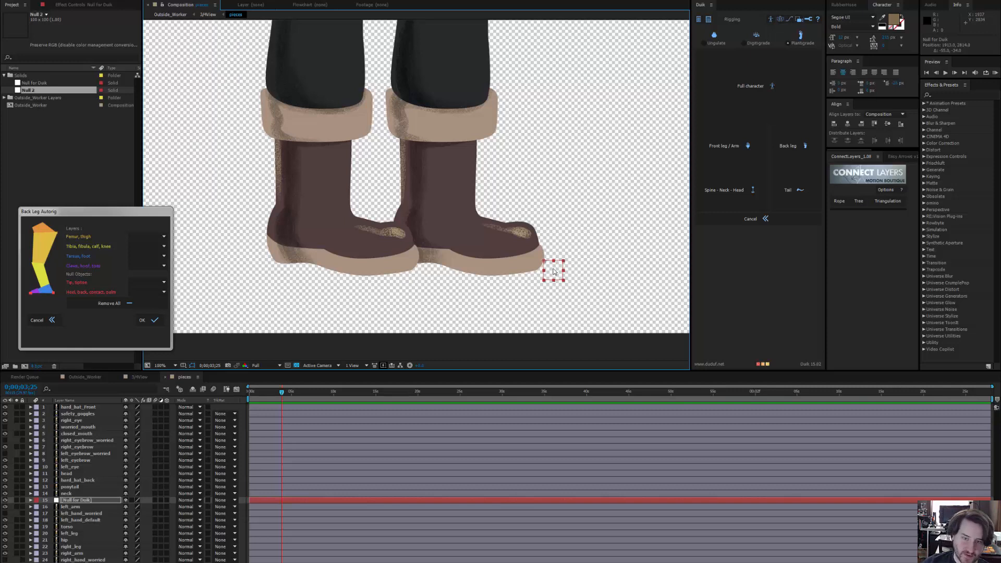
drag(553, 270, 409, 269)
key(ctrl+z)
drag(552, 270, 554, 276)
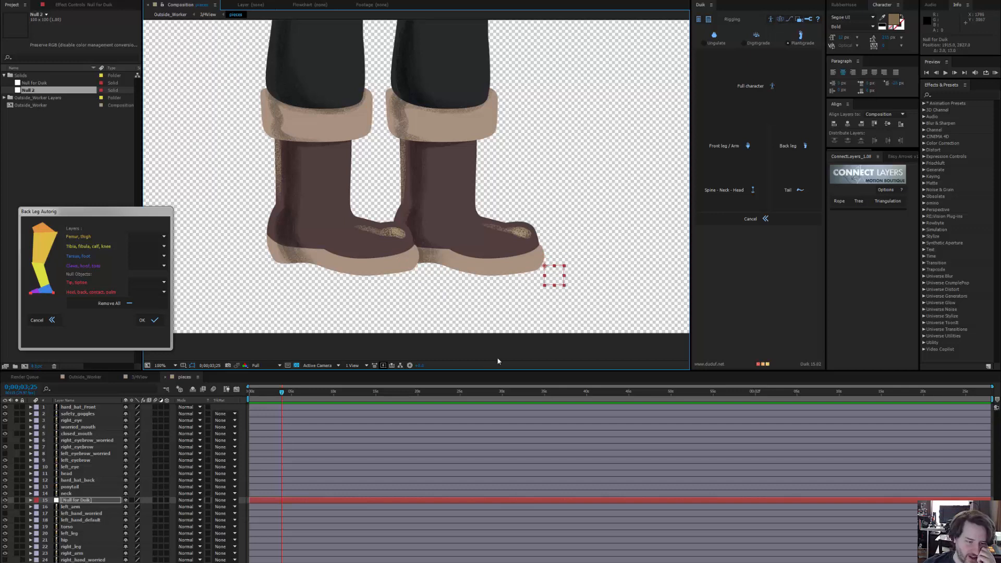
Solo the null together with left_leg, stacked directly above that layer, and move the null under the left boot's heel
drag(82, 501, 107, 530)
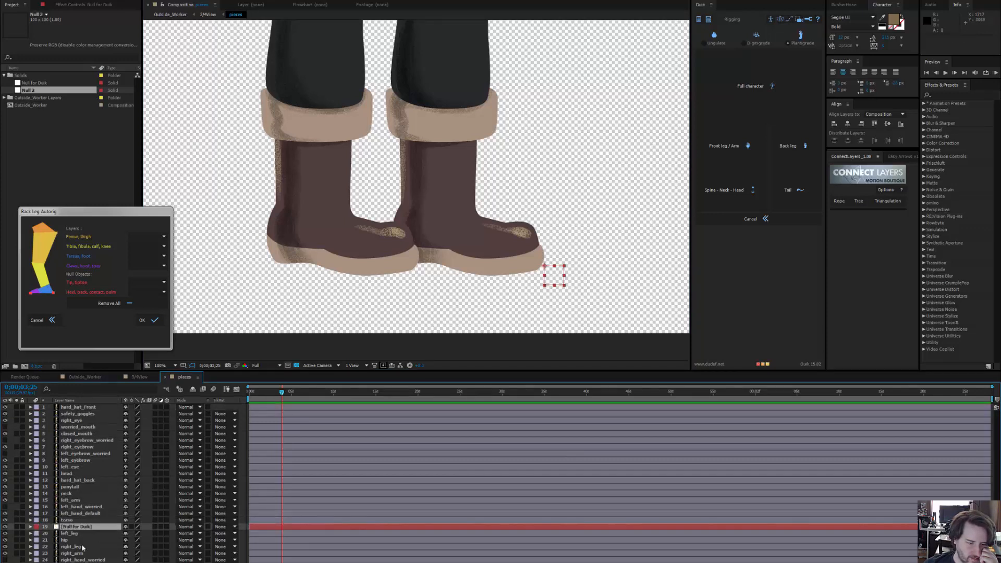
click(17, 533)
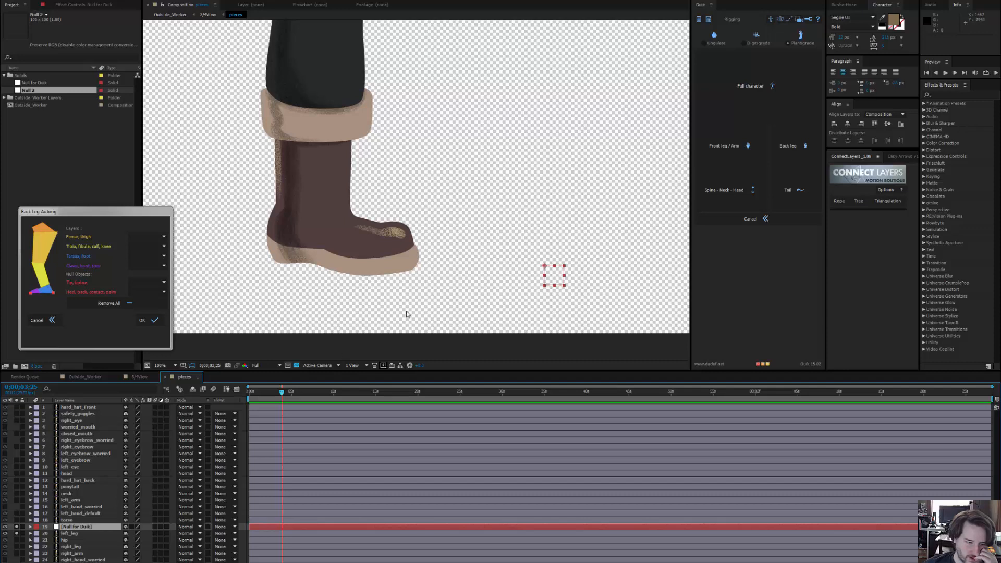
drag(546, 277, 277, 274)
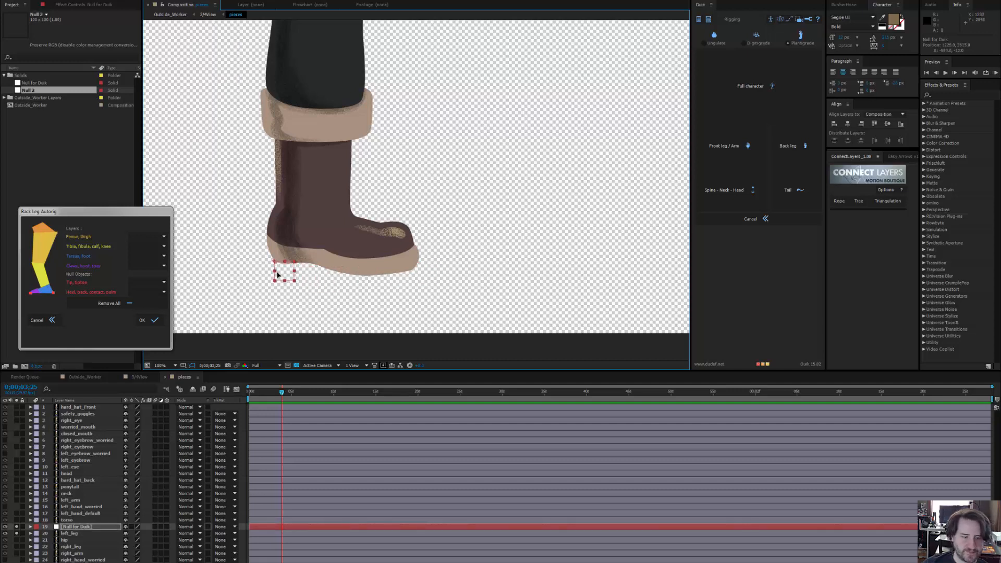
Duplicate the heel null, stack the copy above all other layers and park it below the composition frame as a spare
click(81, 527)
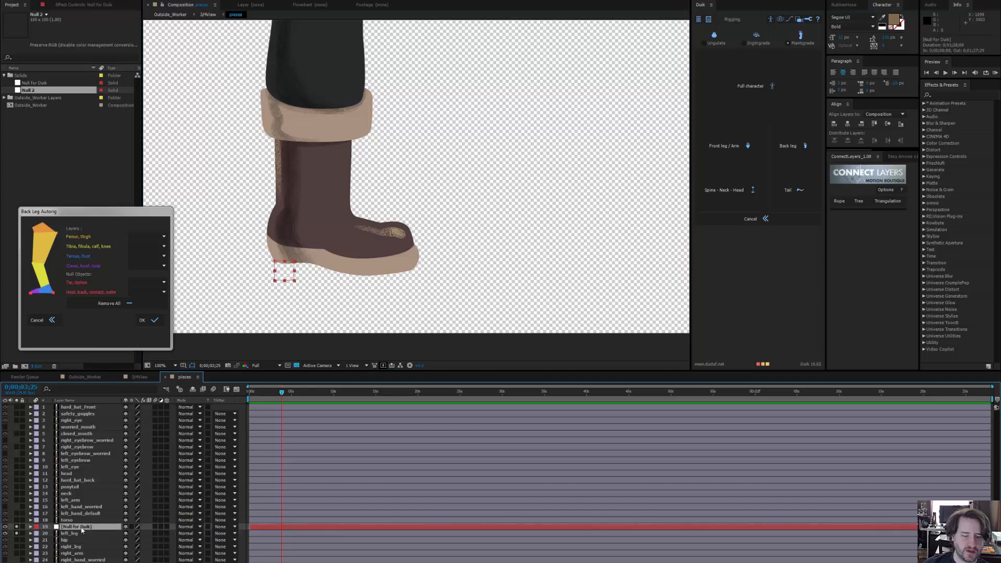
key(ctrl+d)
drag(89, 530, 87, 411)
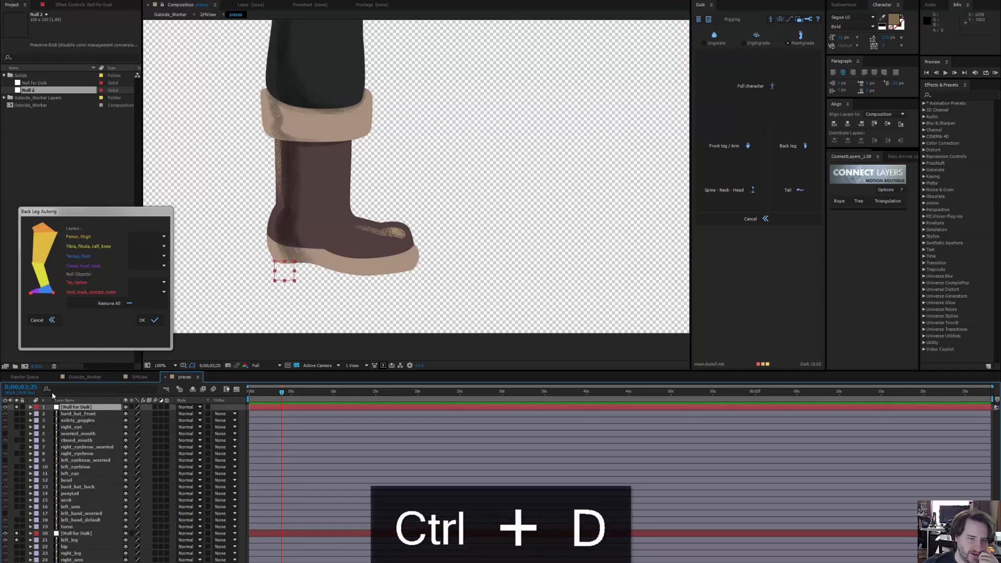
drag(288, 272, 484, 327)
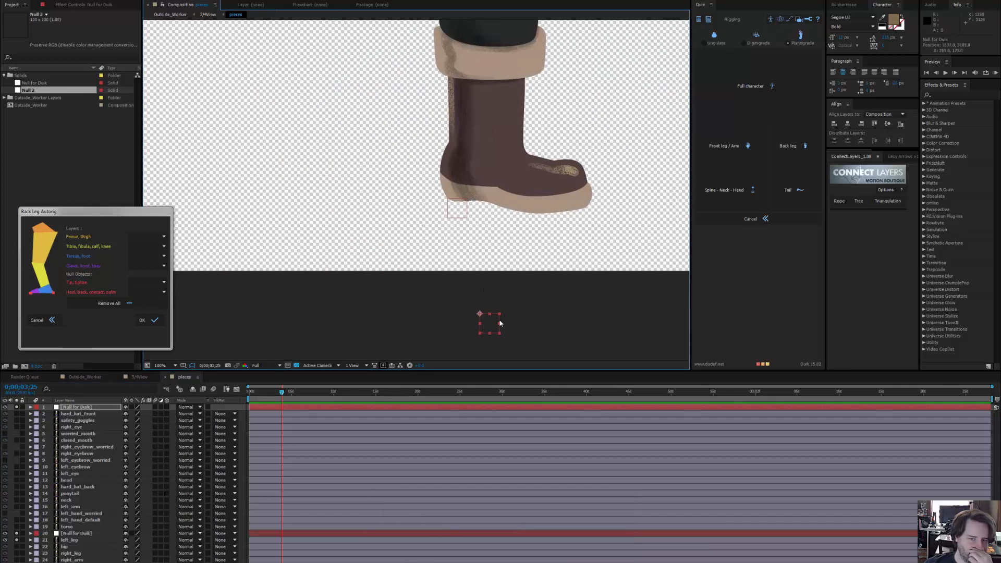
click(540, 313)
drag(572, 284, 505, 312)
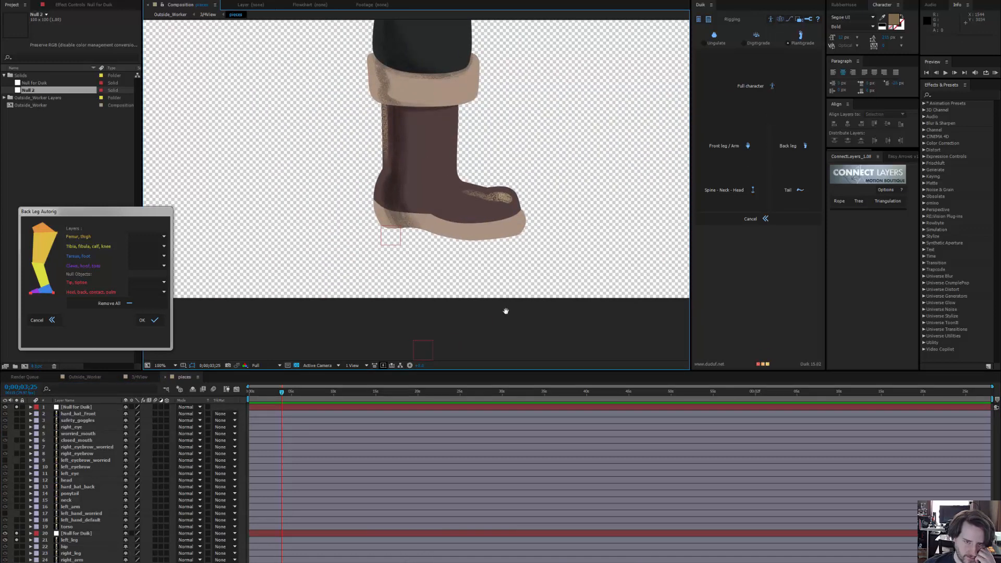
Nudge the heel null above left_leg slightly toward the boot's toe
click(76, 533)
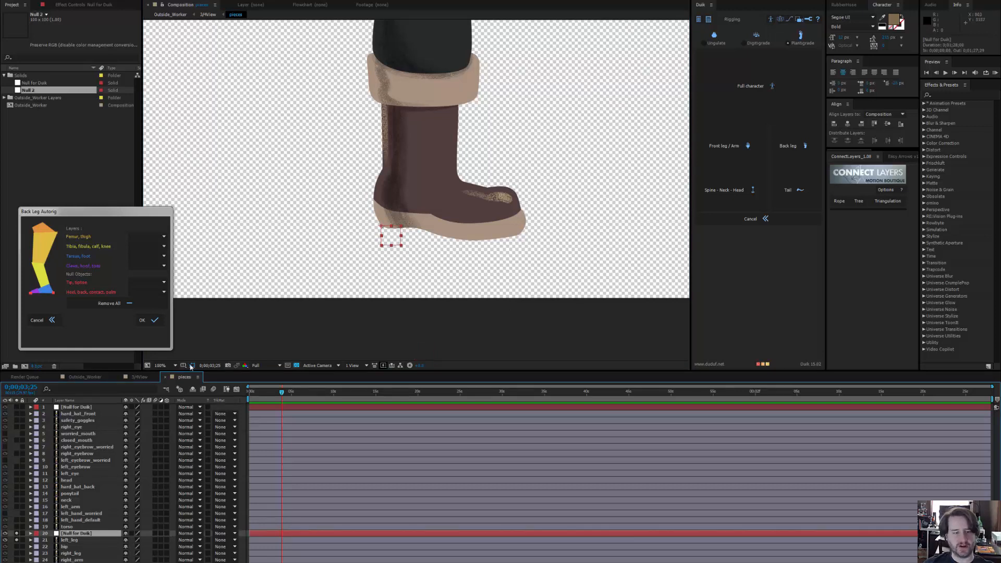
click(95, 409)
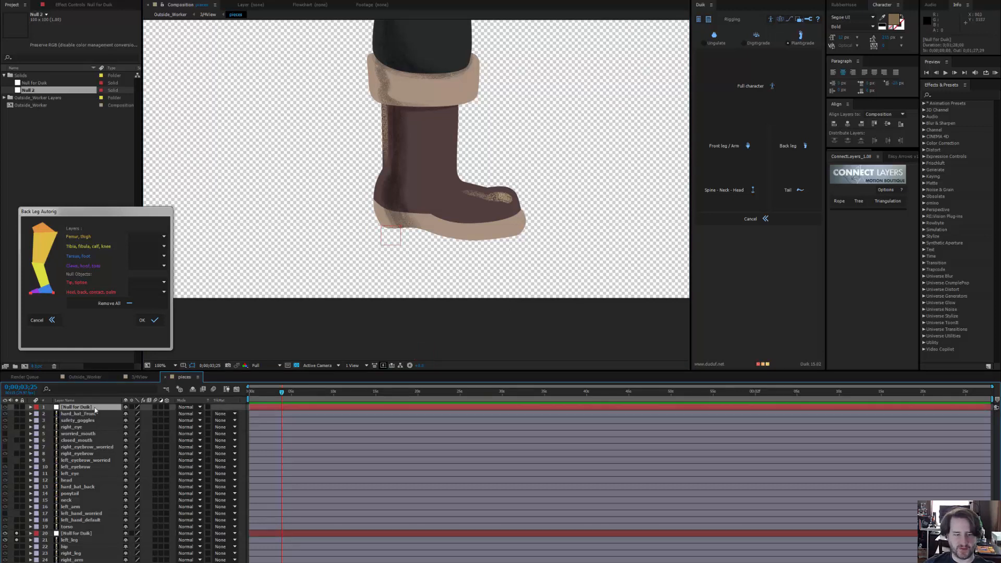
click(79, 533)
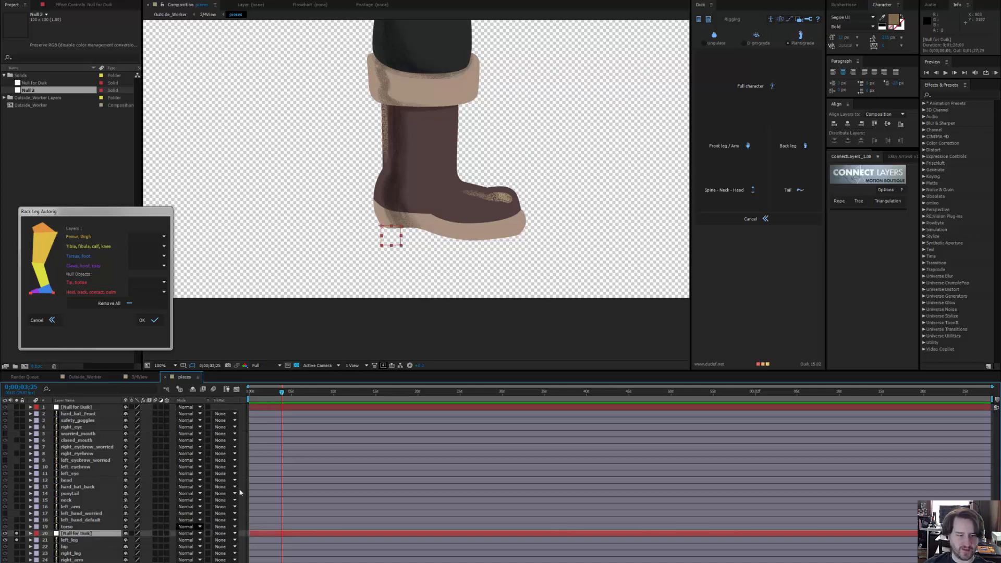
drag(393, 242, 396, 243)
Bring the heel null and left_leg layers into view at the head of the layer list, trying the same with right_leg
ctrl+click(73, 540)
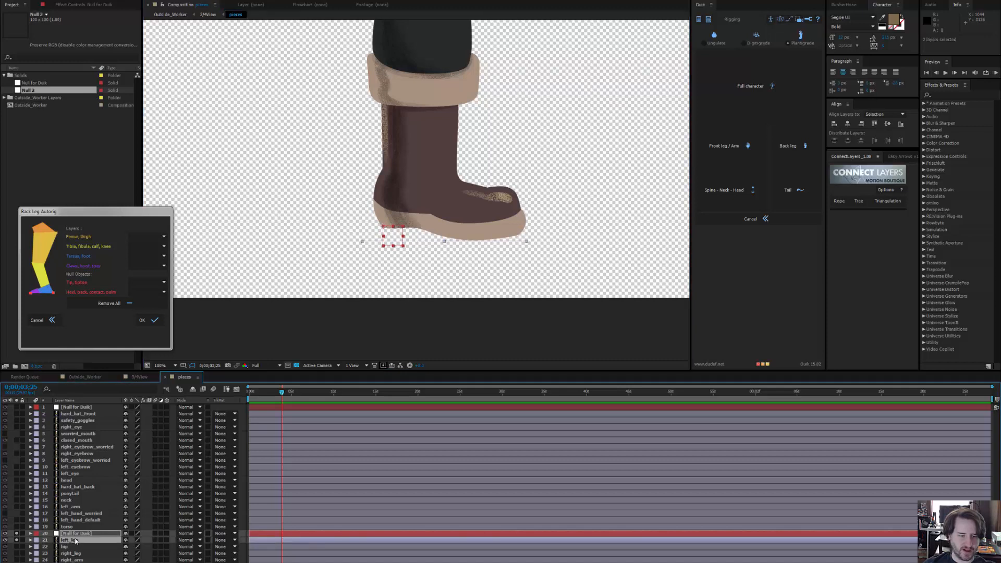
key(x)
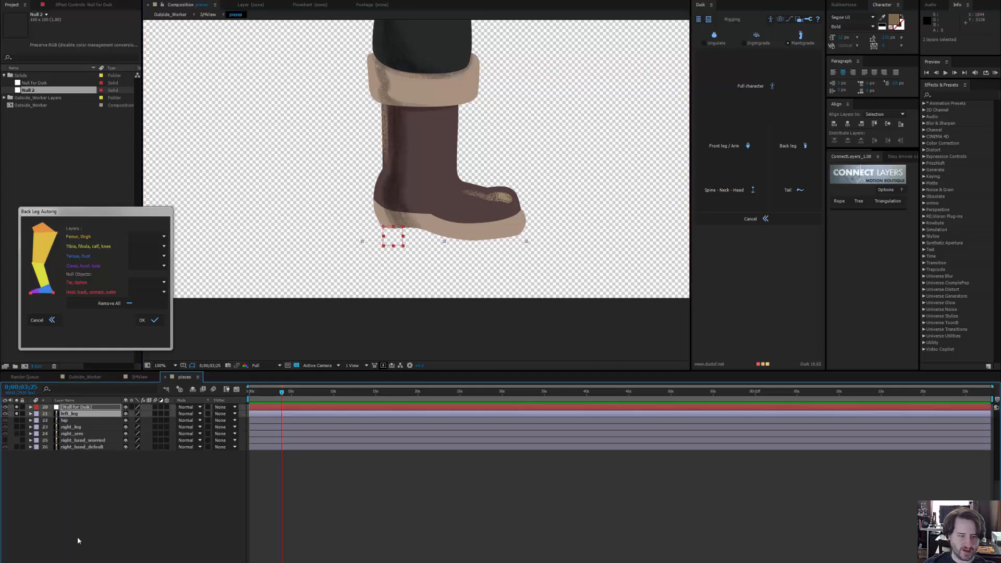
click(77, 430)
key(x)
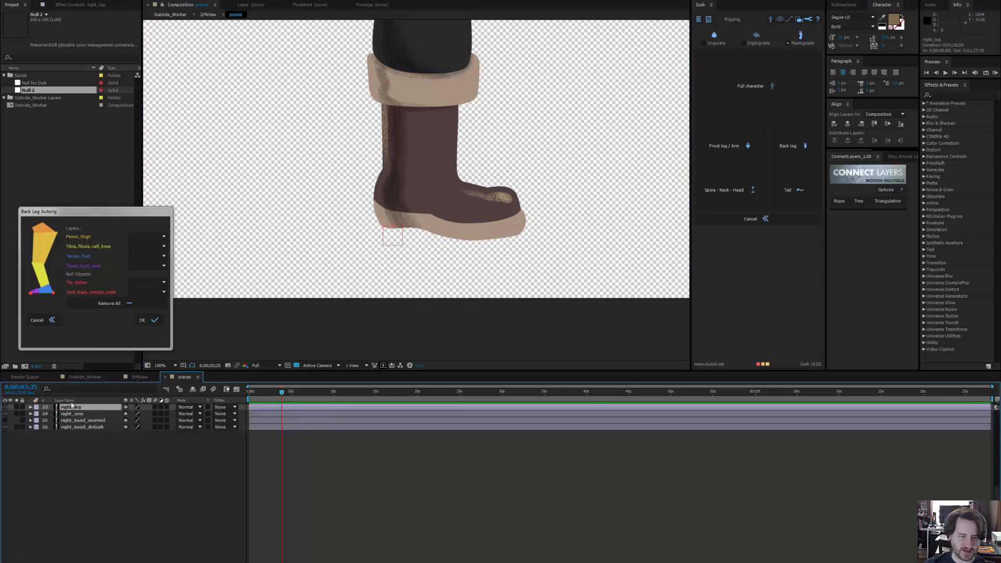
scroll(75, 442, up, 5)
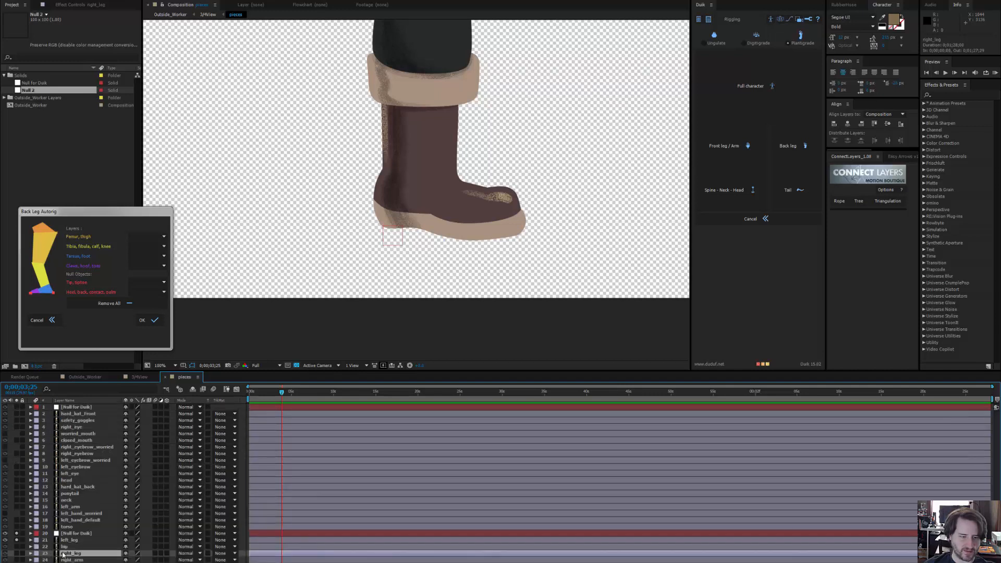
click(68, 533)
shift+click(67, 540)
key(x)
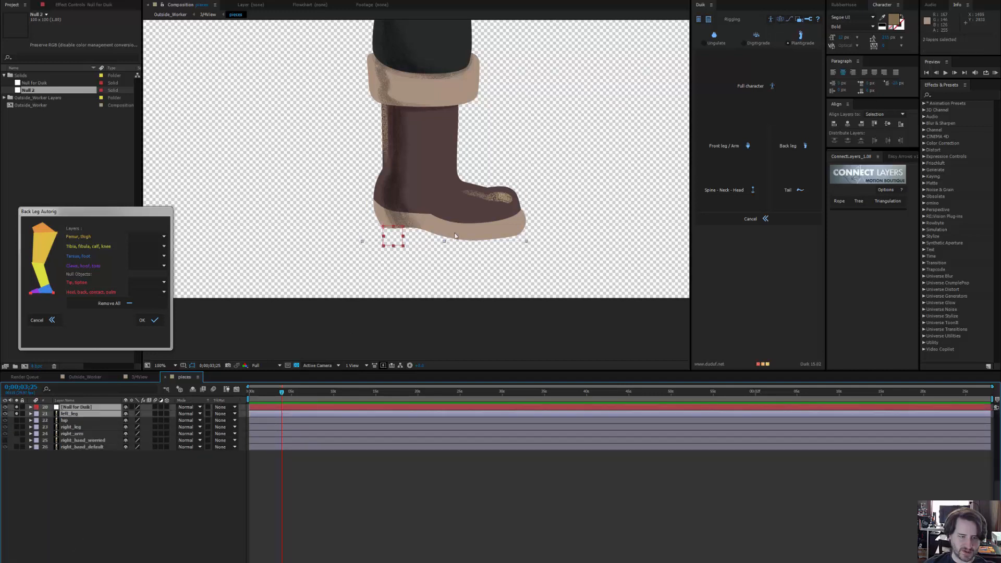
scroll(414, 224, up, 1)
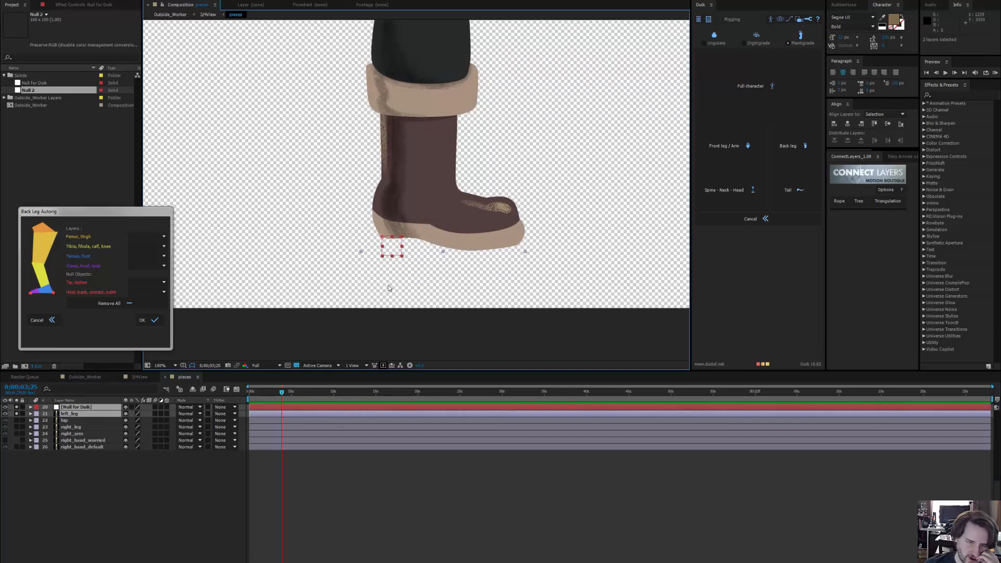
Duplicate the heel null and place the copy level with it, just beyond the left boot's toe
click(395, 252)
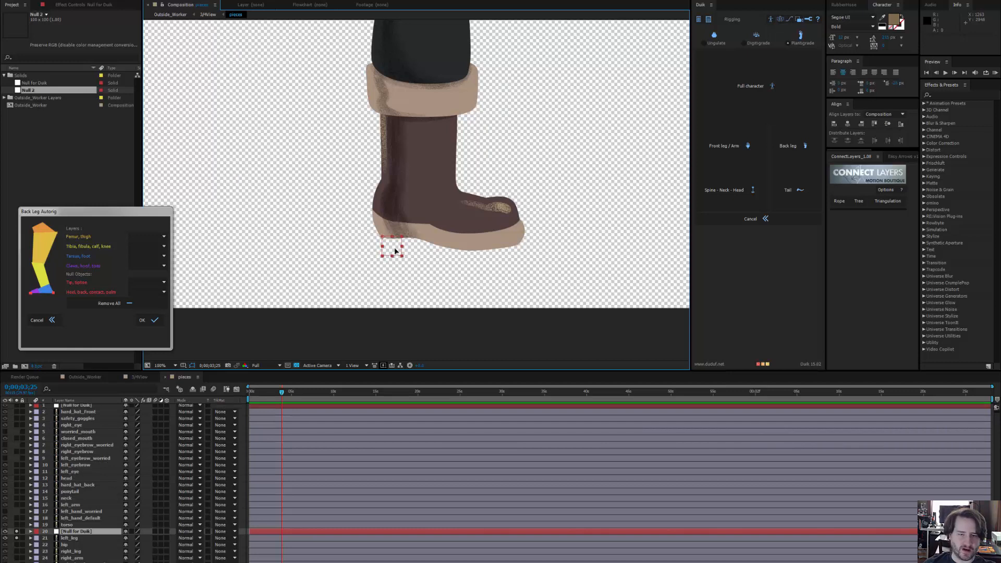
key(ctrl+d)
drag(395, 251, 461, 258)
drag(538, 264, 533, 264)
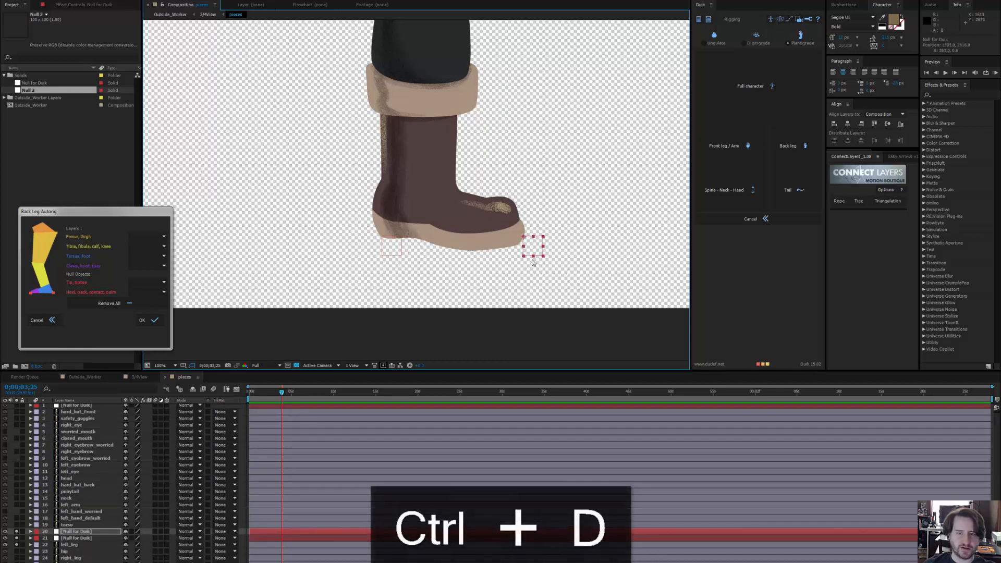
Rename the heel null layer as OW_LL_Heel and copy that name
click(79, 538)
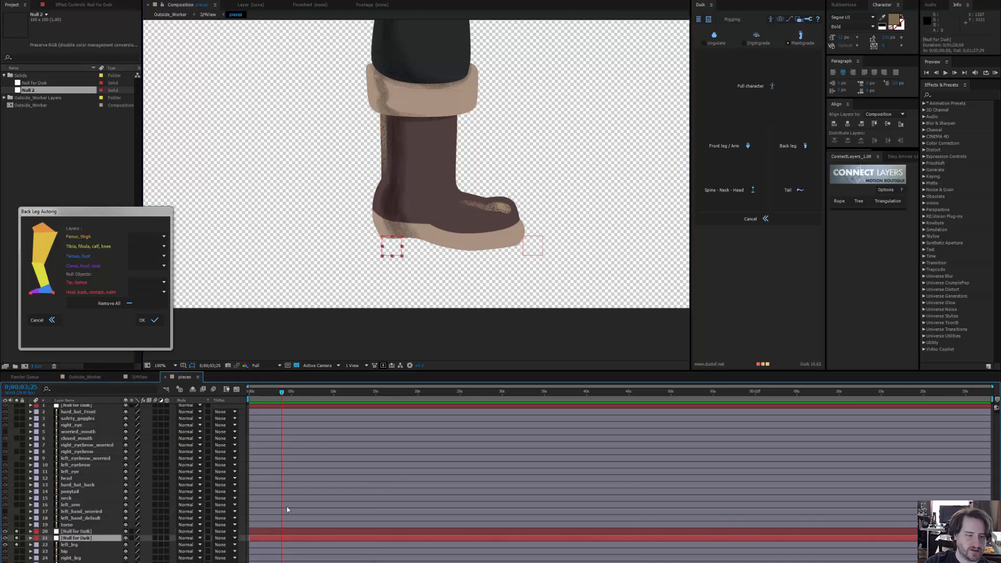
key(Return)
text(ow)
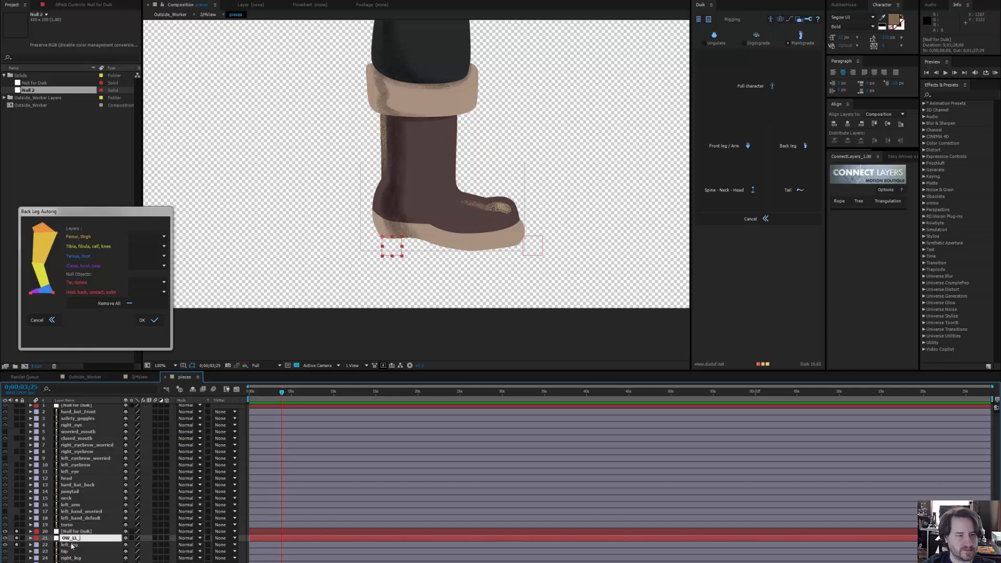
text(eel)
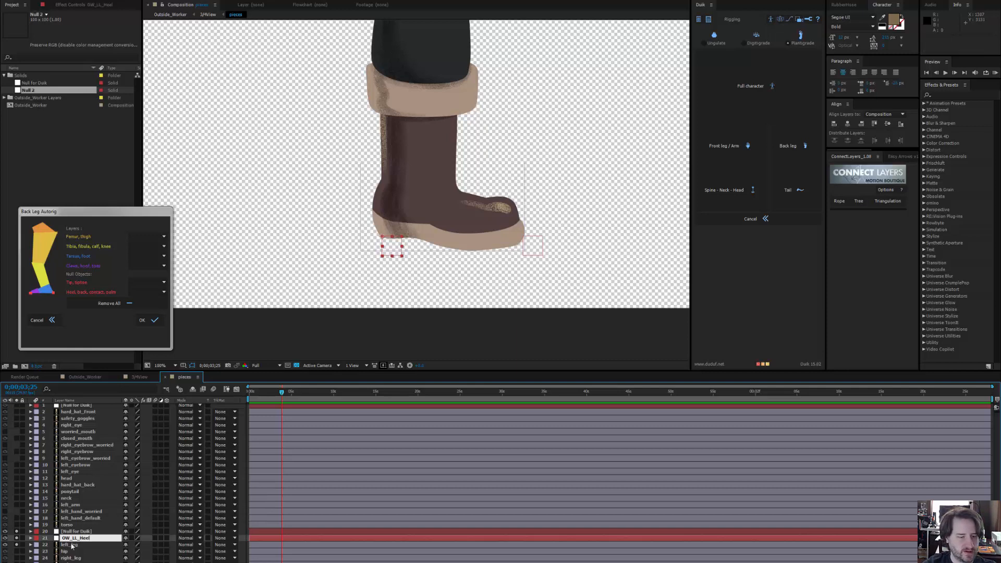
key(Return)
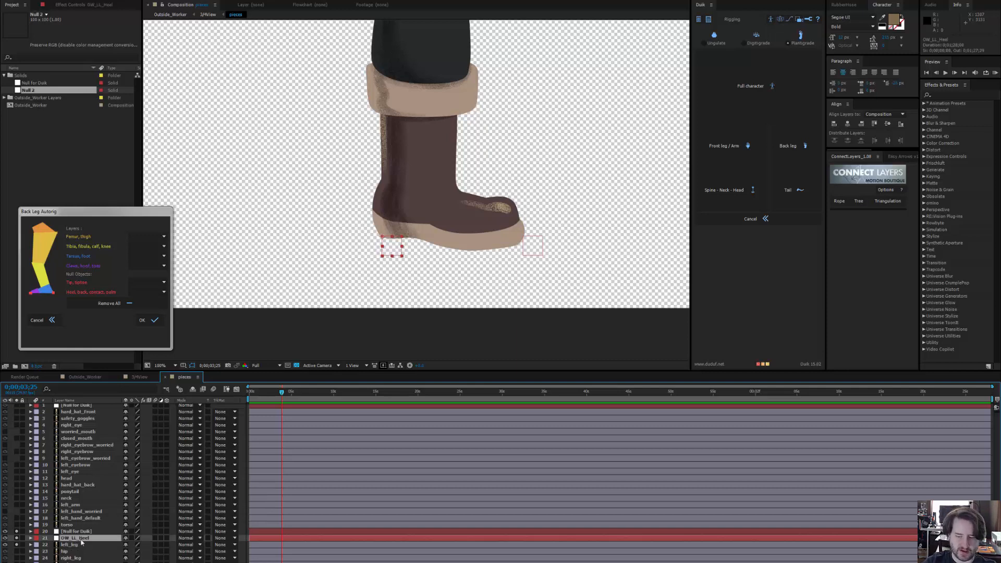
key(Return)
key(ctrl+c)
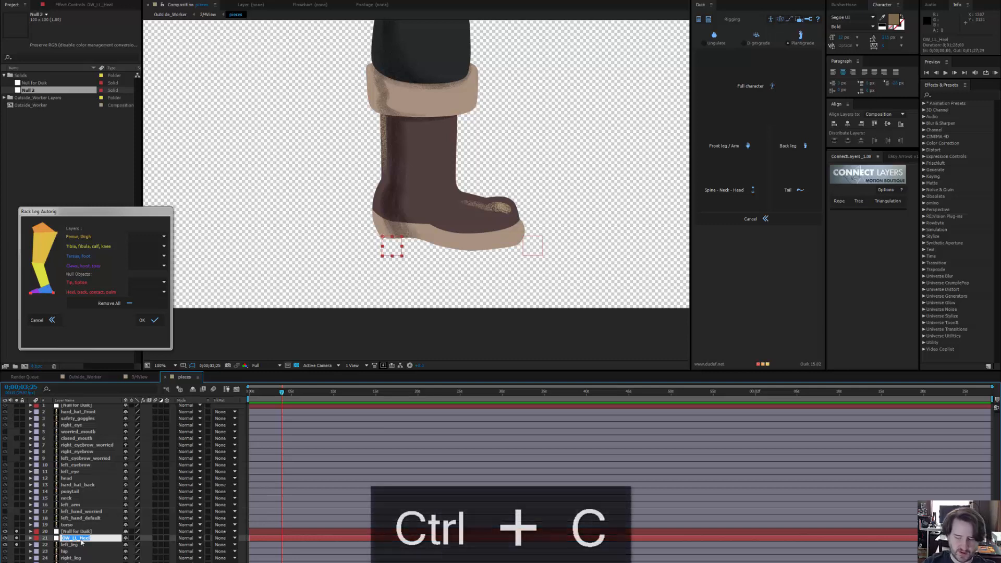
Keep the heel null's name and rename the null beyond the boot's toe as OW_LL_Tiptoe
key(Return)
click(86, 532)
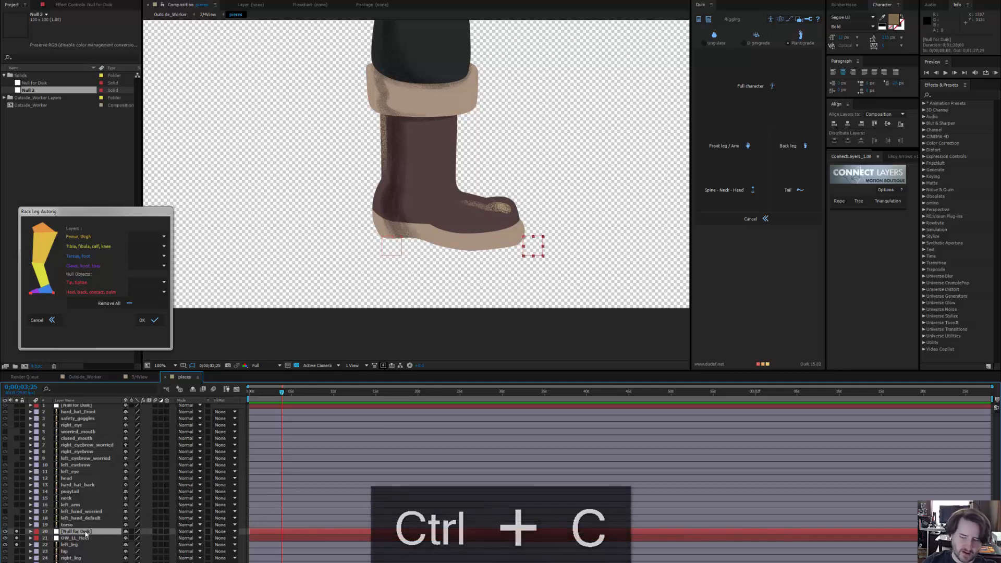
key(Return)
key(ctrl+v)
key(BackSpace)
key(BackSpace)
key(BackSpace)
key(BackSpace)
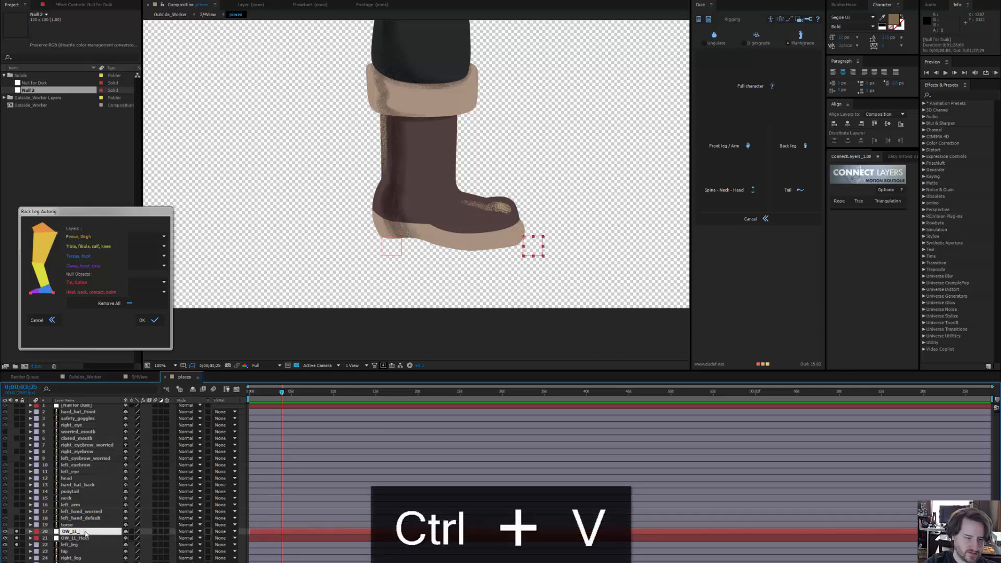
text(Tip)
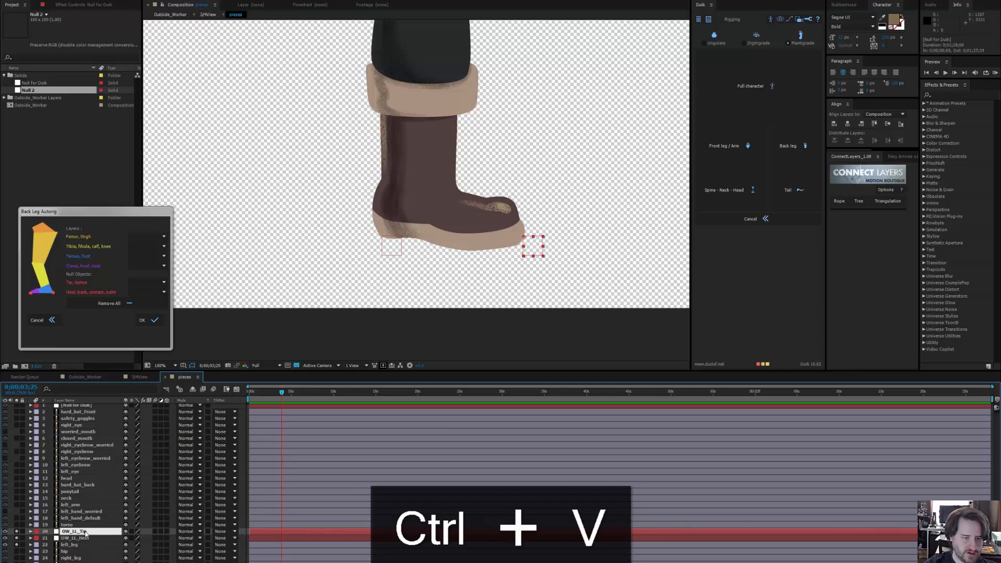
text(toe)
key(Return)
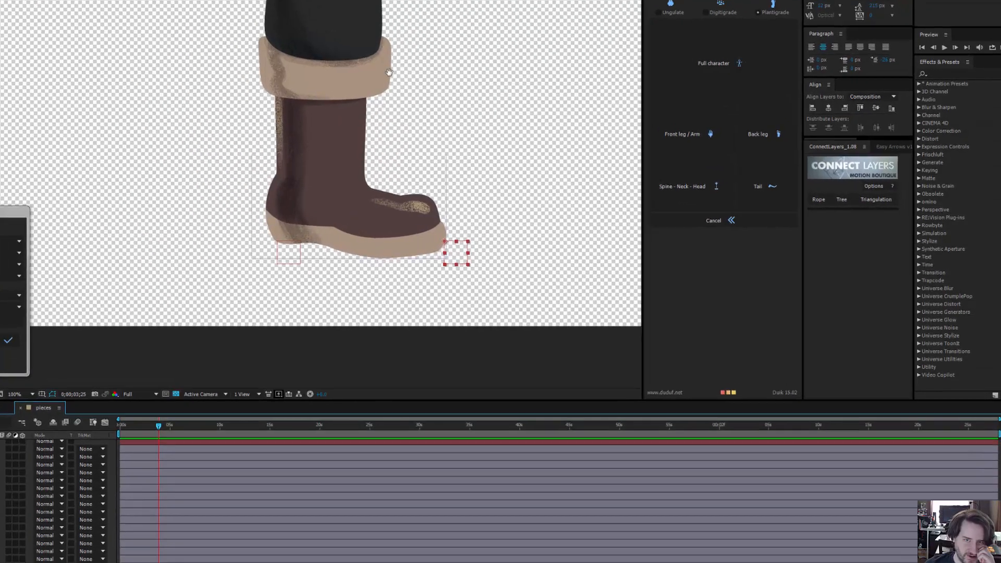
Set the composition preview to Half resolution and turn off the transparency grid
scroll(468, 110, down, 1)
drag(459, 139, 436, 204)
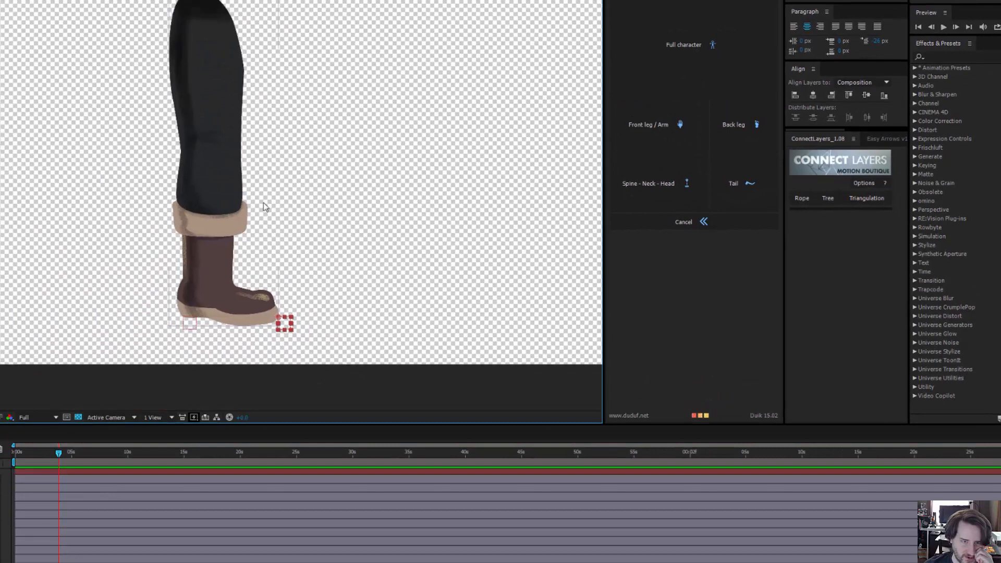
click(17, 392)
click(36, 417)
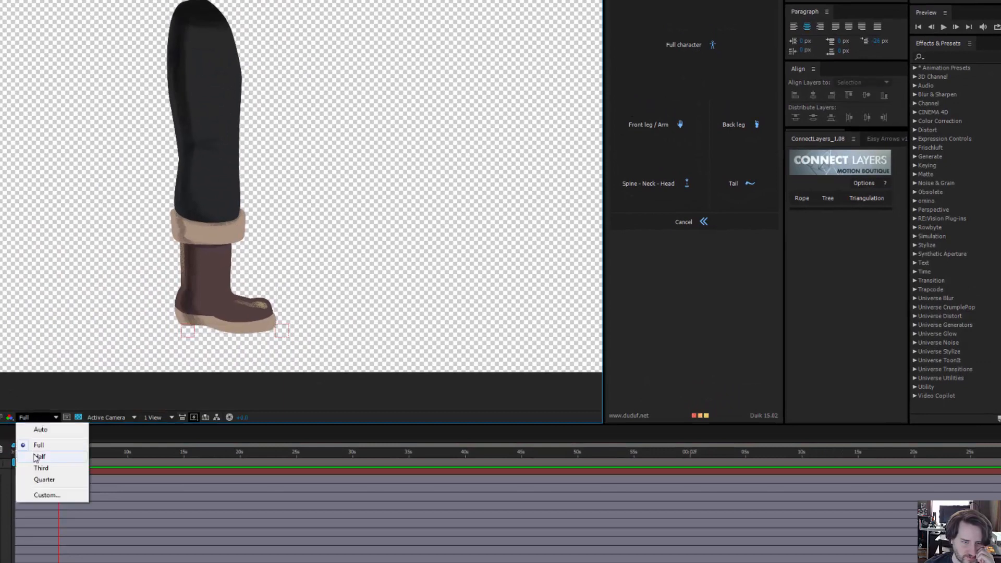
click(39, 457)
click(78, 417)
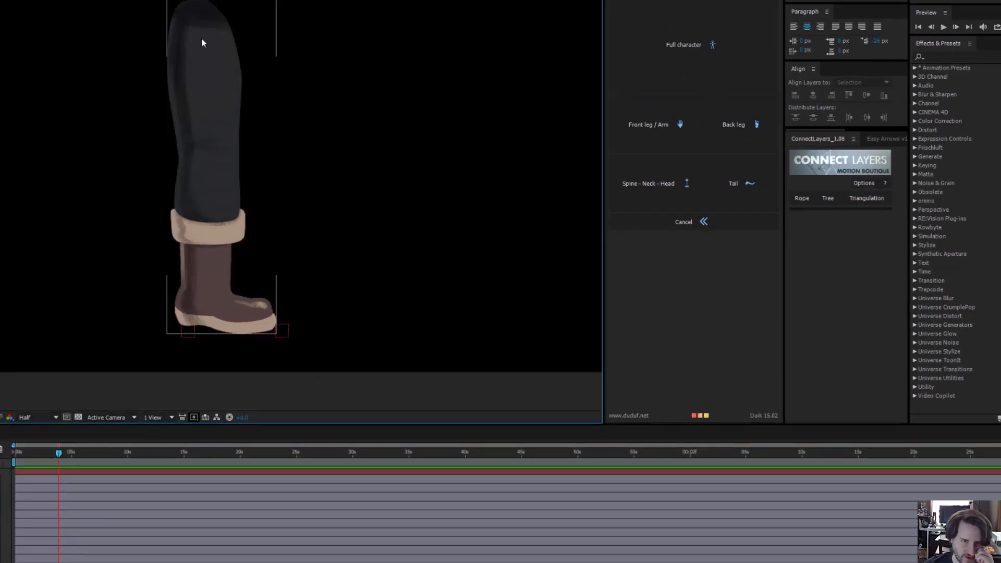
Show the rulers and place a vertical guide down the middle of the left leg, through the hip, knee and ankle
drag(173, 33, 167, 51)
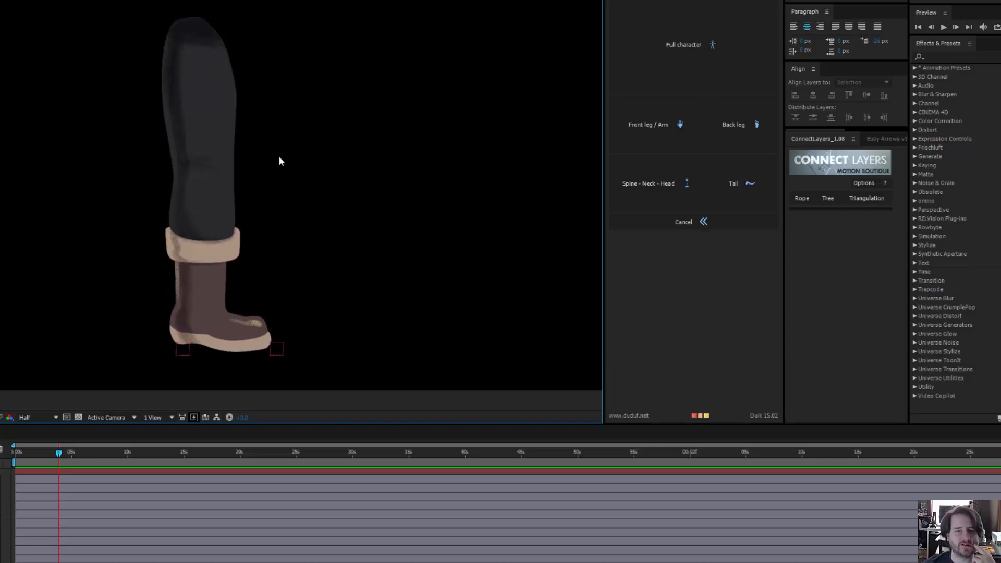
scroll(281, 156, up, 1)
drag(291, 151, 303, 145)
scroll(305, 125, down, 1)
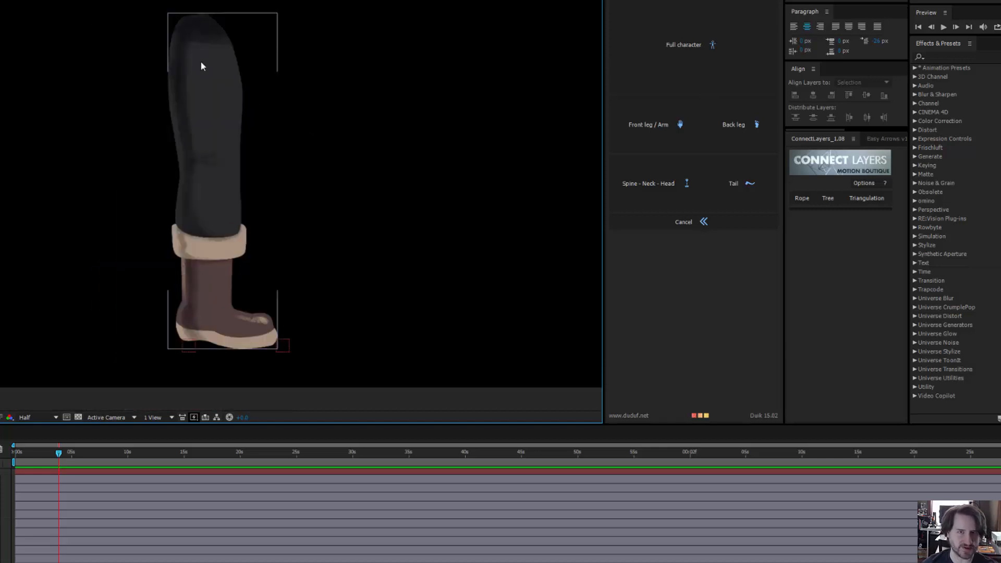
key(ctrl+r)
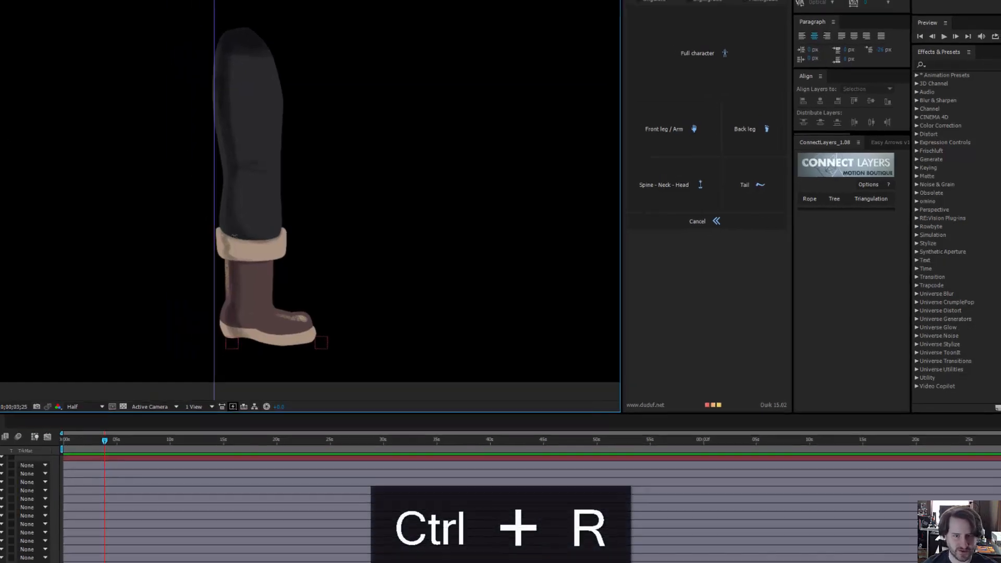
drag(234, 235, 249, 320)
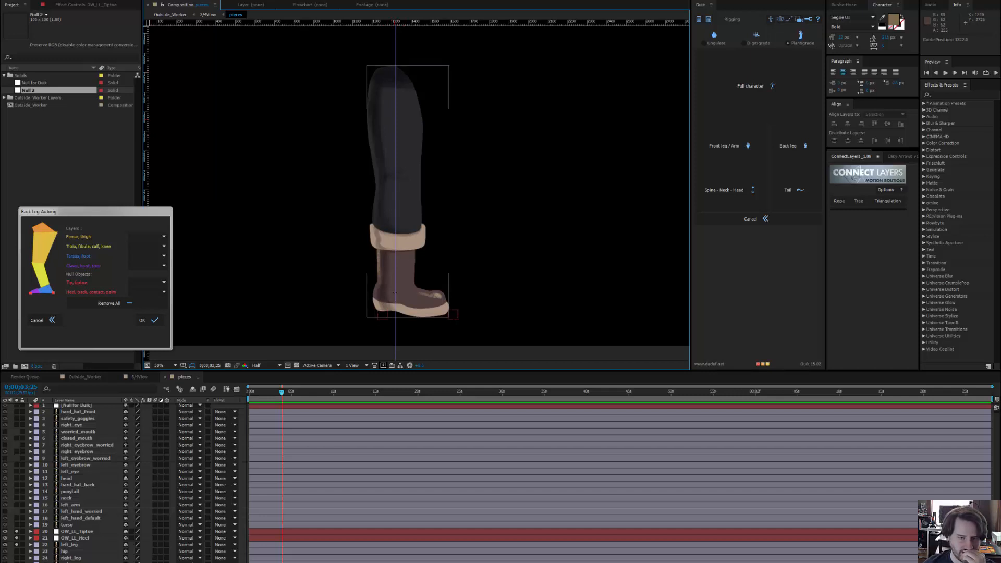
drag(396, 295, 396, 295)
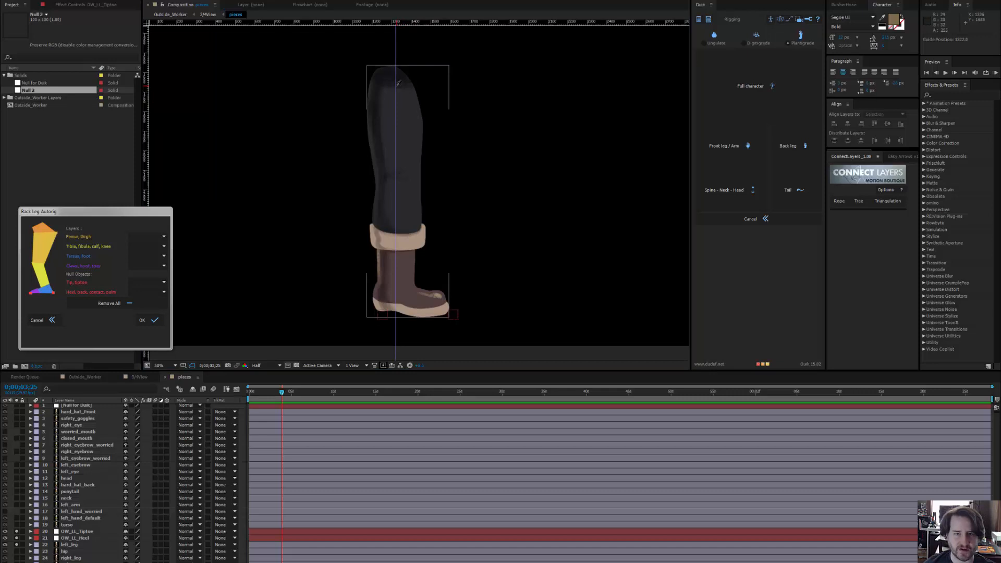
click(398, 82)
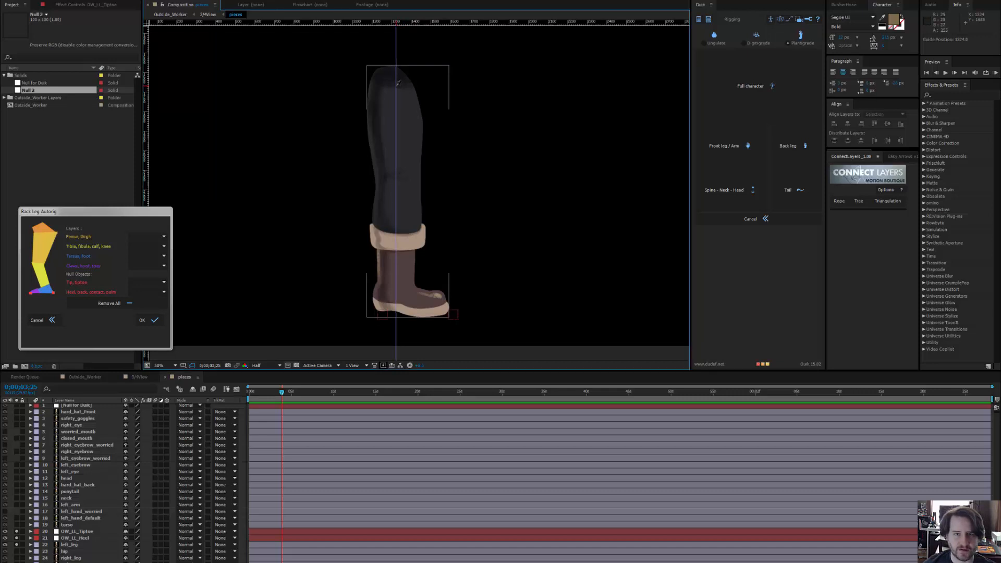
drag(398, 82, 396, 84)
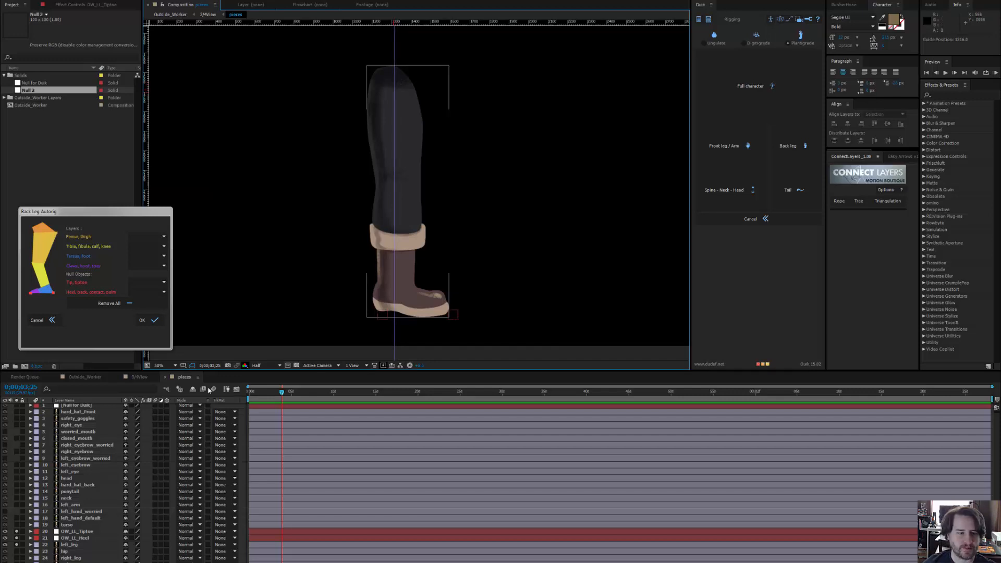
Turn off snapping to guides and lock the vertical guide, with the left_leg layer selected
click(137, 0)
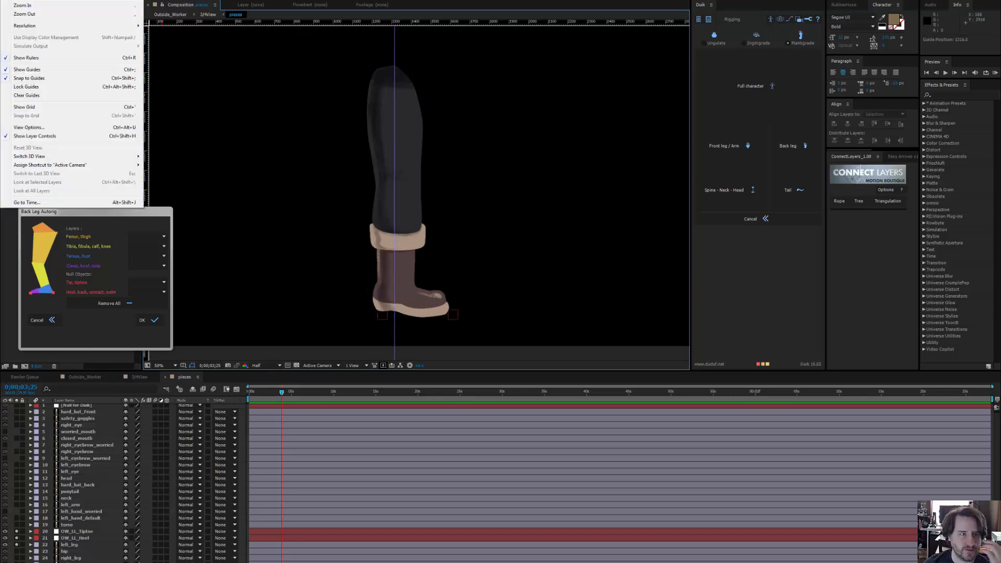
click(70, 81)
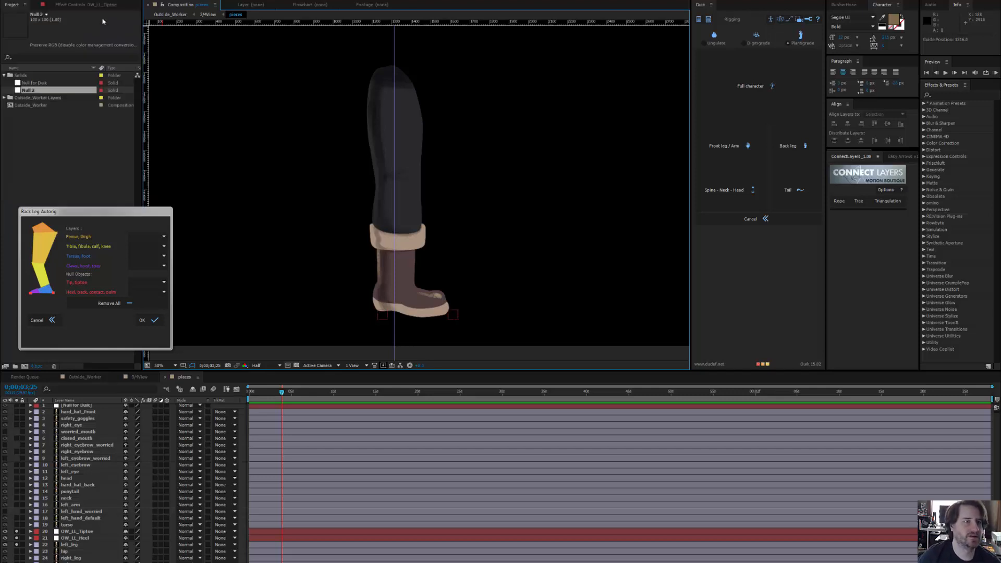
click(137, 1)
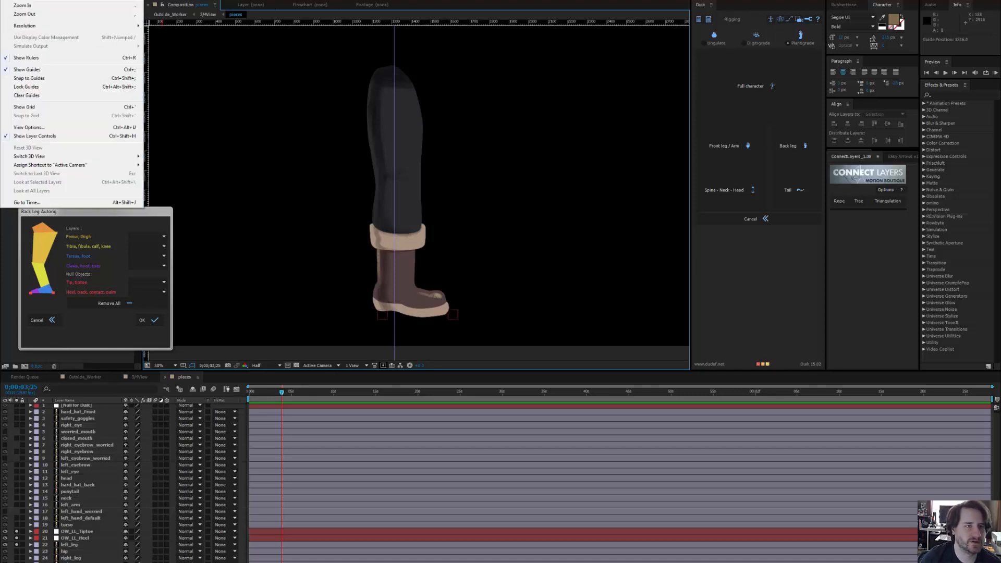
click(61, 78)
click(398, 86)
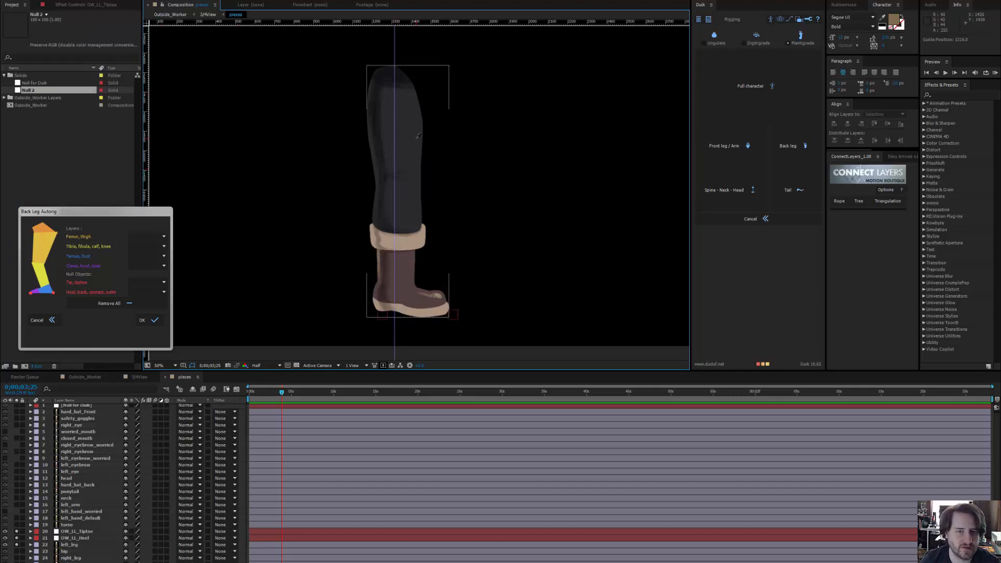
click(427, 113)
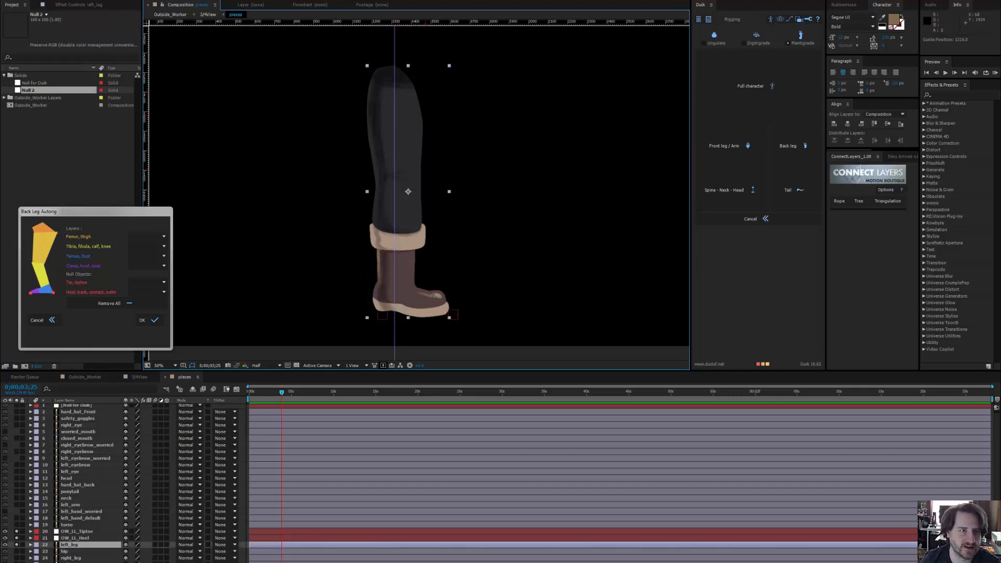
click(137, 0)
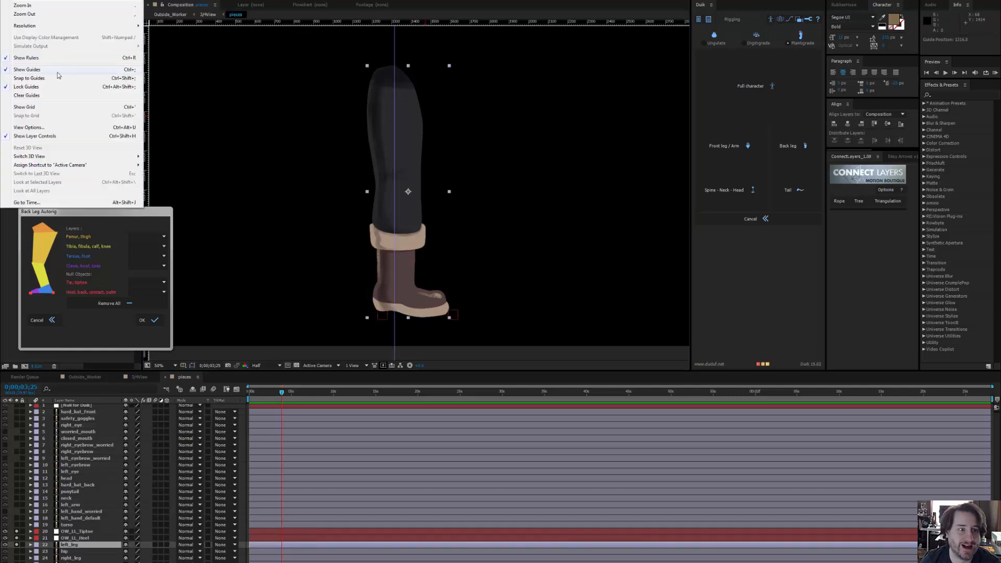
click(51, 91)
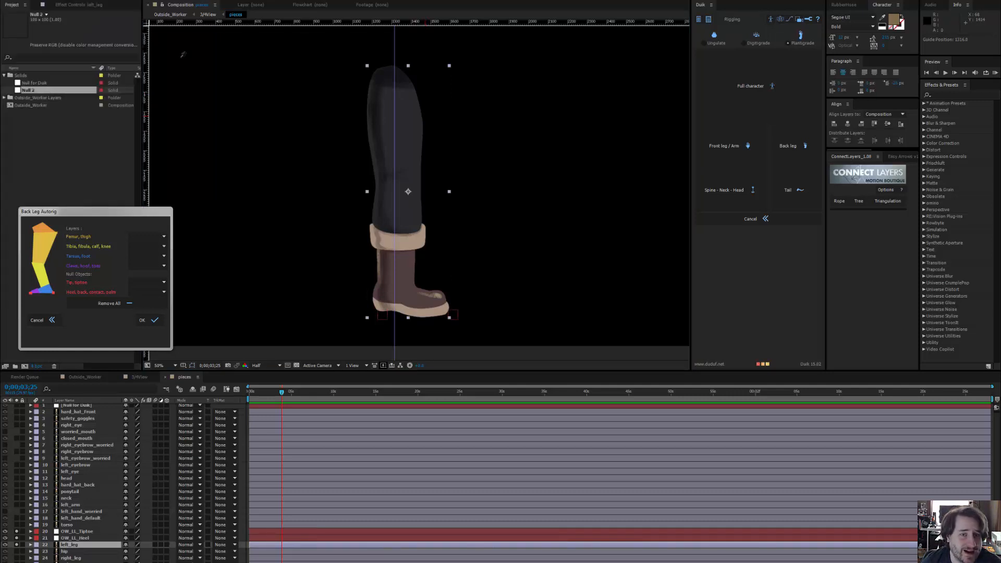
Place four puppet pins on left_leg: hip, knee and ankle along the guide, and one at the ball of the foot
click(395, 88)
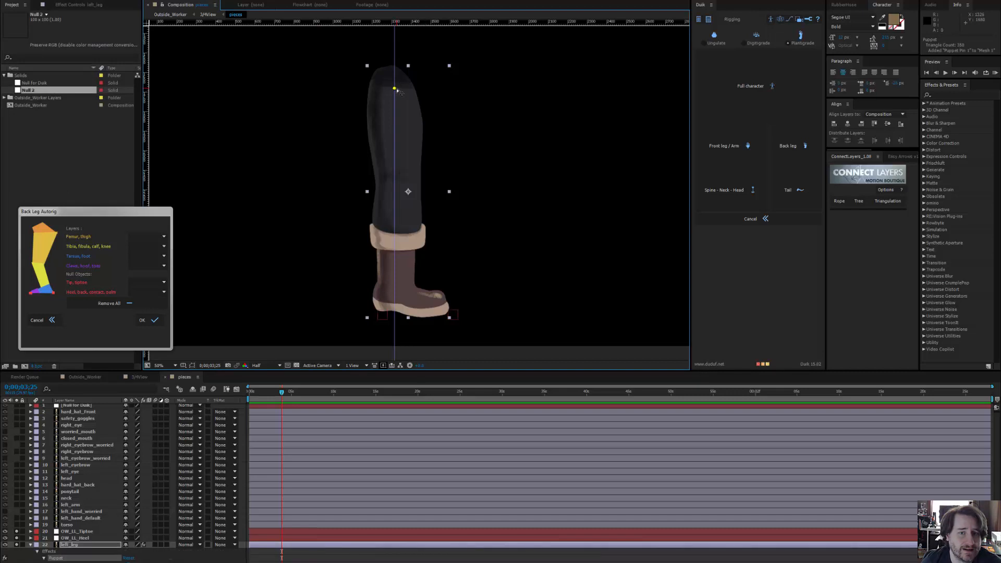
click(395, 174)
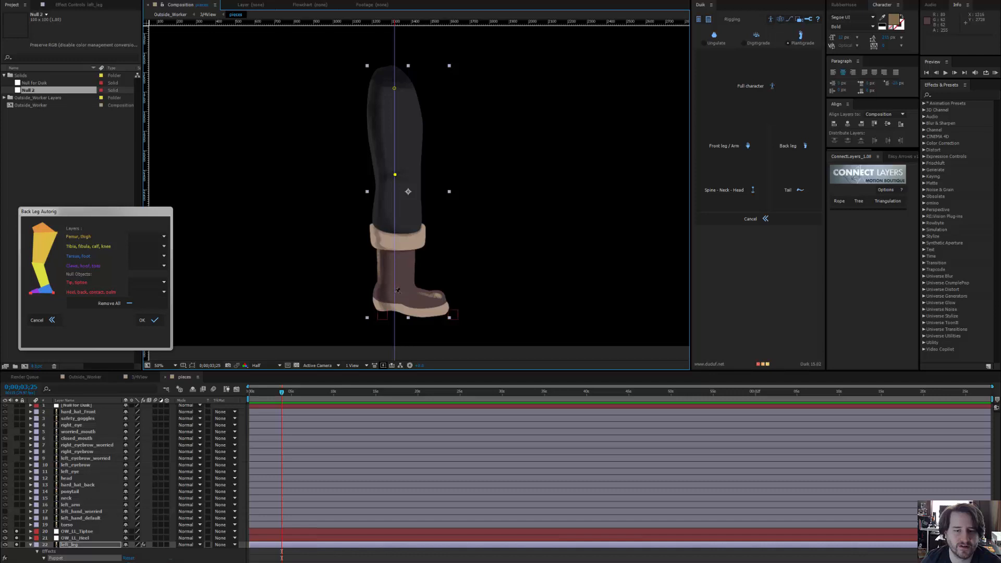
click(395, 292)
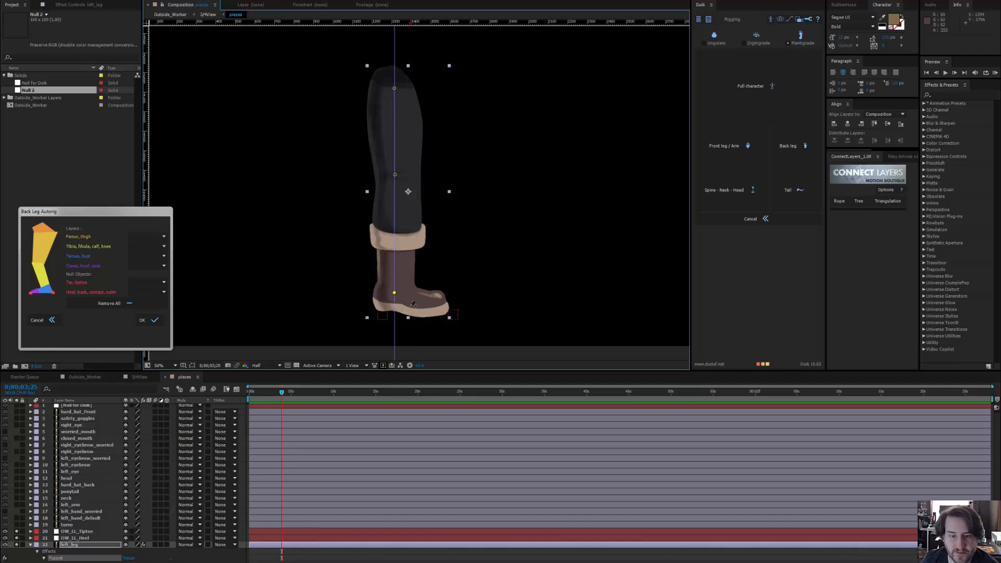
click(409, 306)
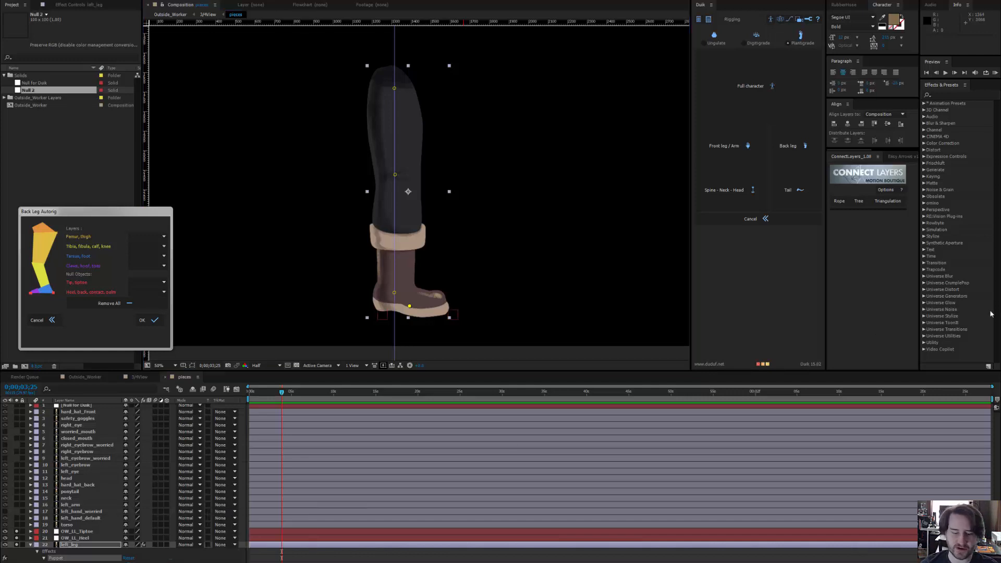
Capture a reference snip of the pinned left leg in Snipping Tool and move it clear of the workspace
key(ctrl+n)
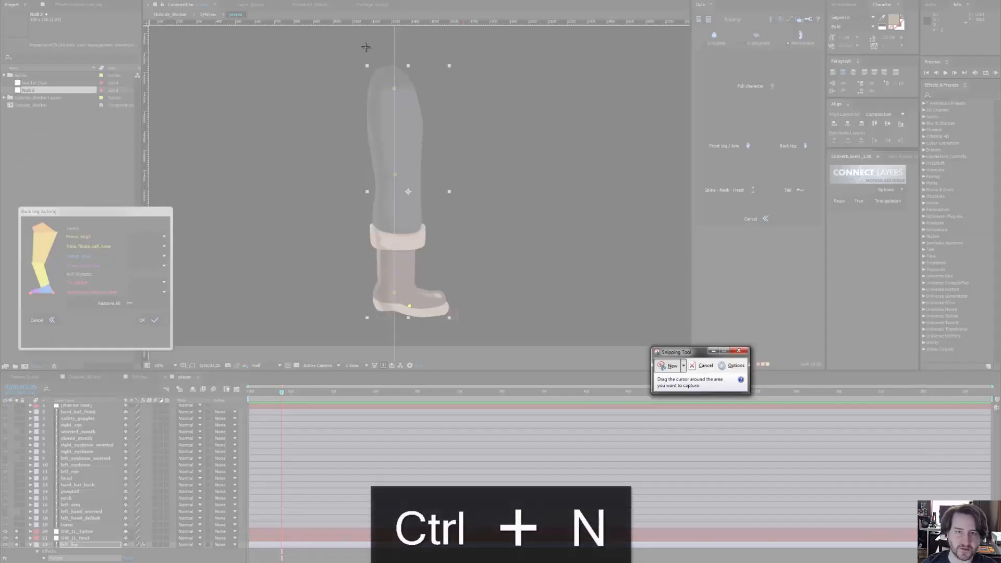
drag(352, 53, 473, 339)
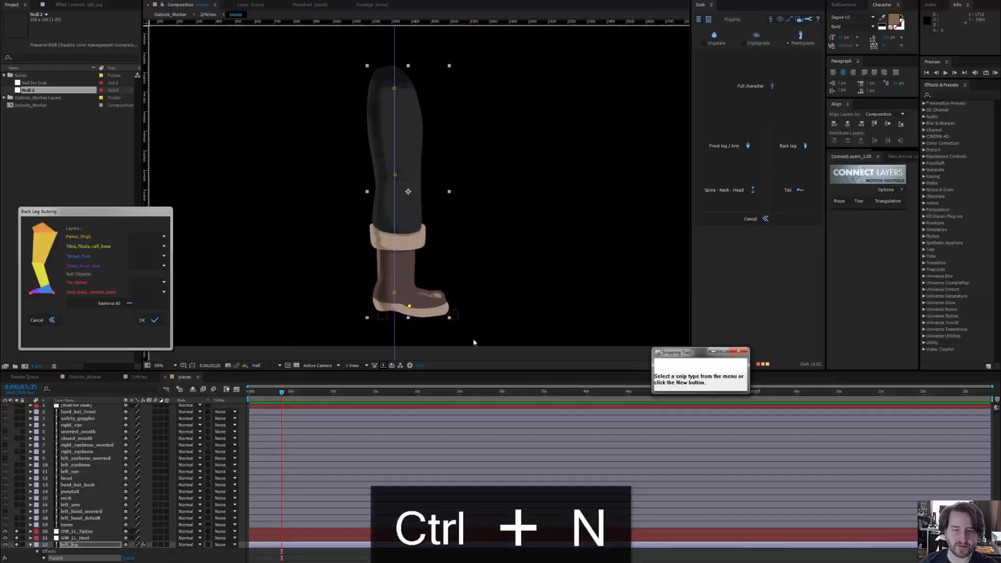
drag(417, 1, 1000, 240)
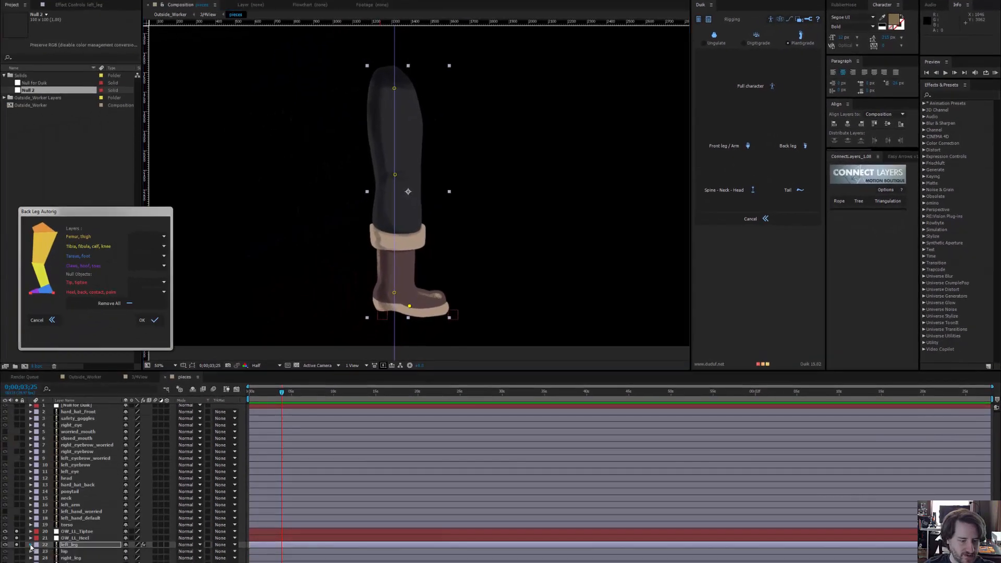
Expand Mesh 1 and its Deform group in left_leg's Puppet effect to list the puppet pins
scroll(76, 522, down, 1)
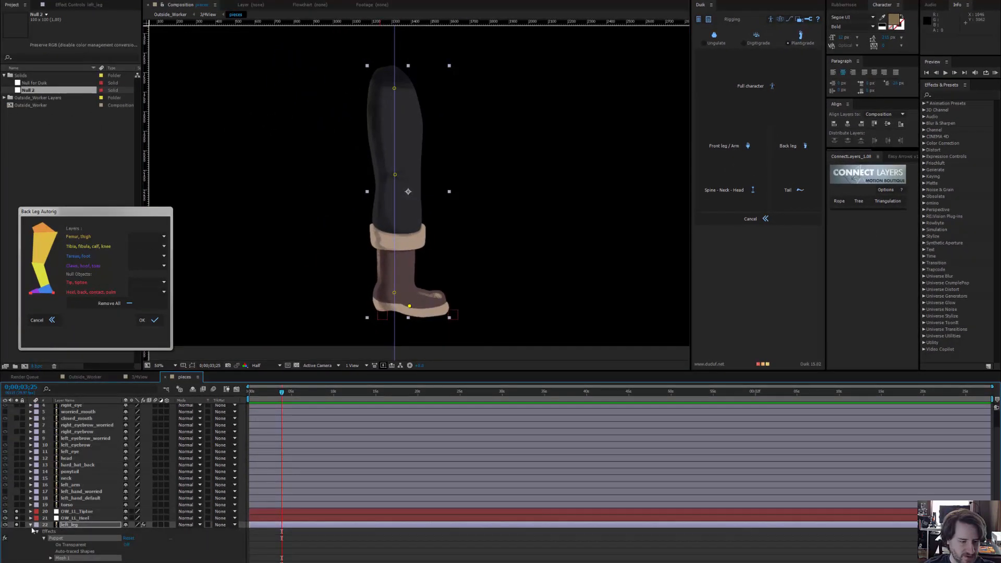
click(50, 557)
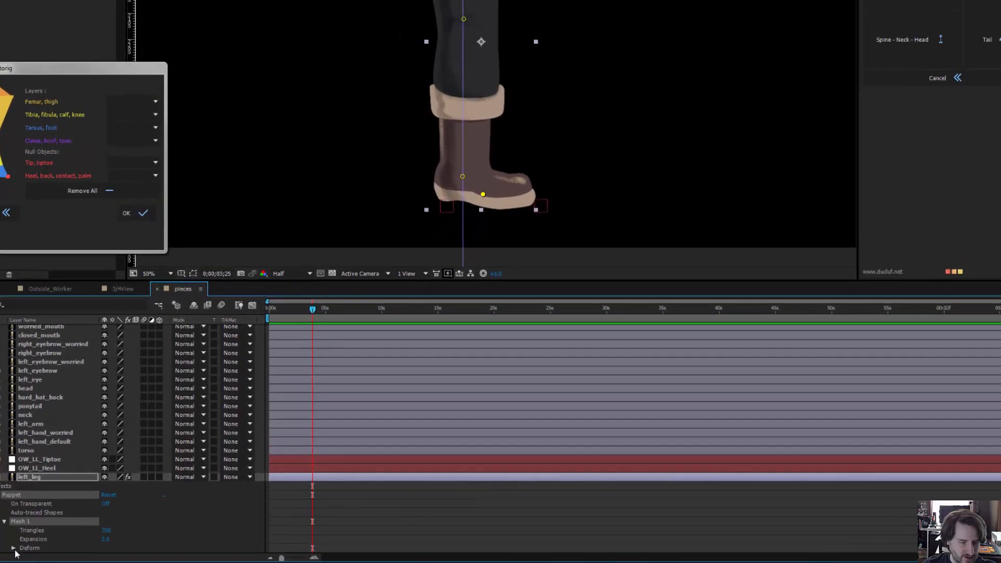
click(13, 547)
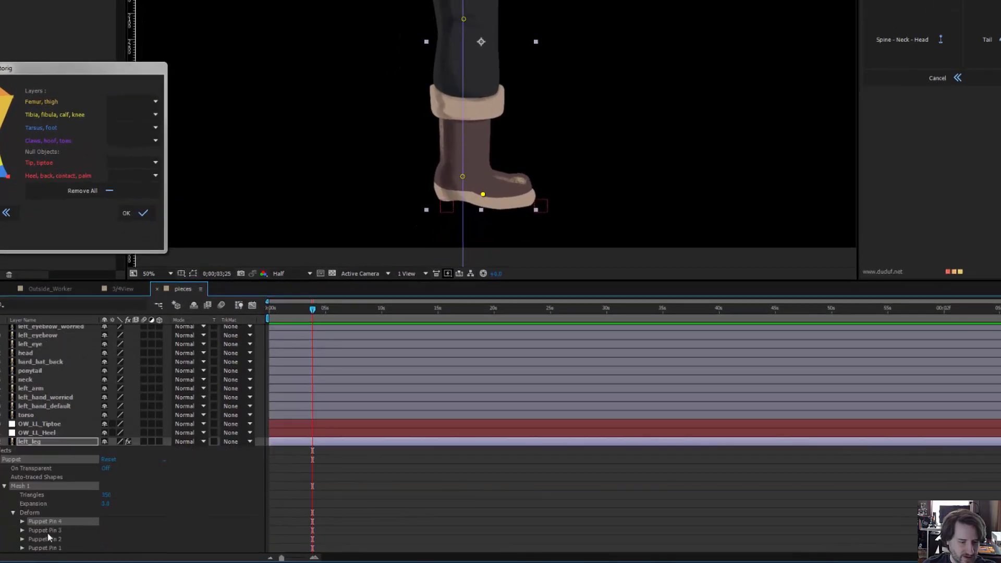
scroll(90, 553, down, 1)
scroll(56, 523, down, 1)
Rename Puppet Pin 1 of left_leg's mesh as OW_LL_Thigh
click(58, 495)
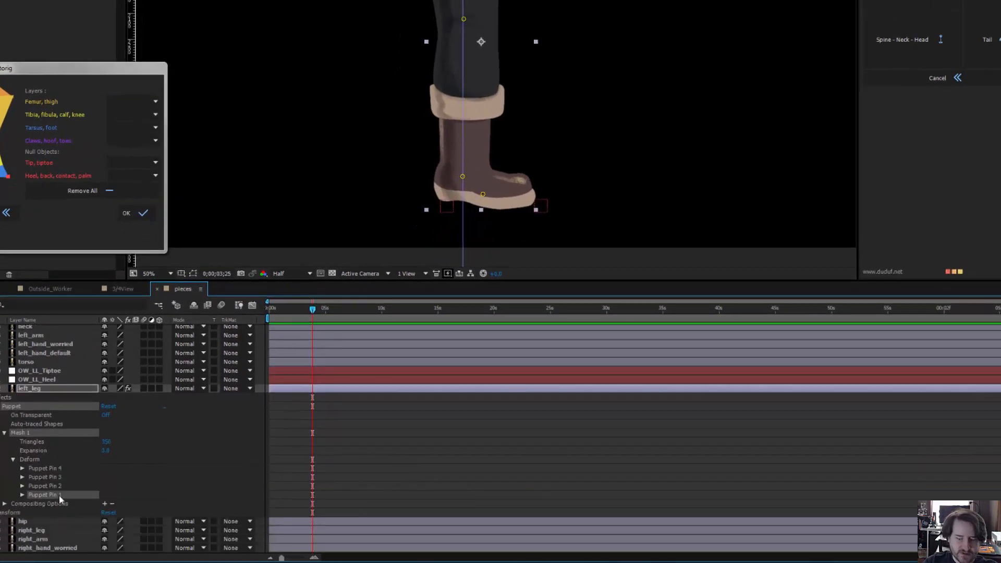
key(Return)
key(ctrl+v)
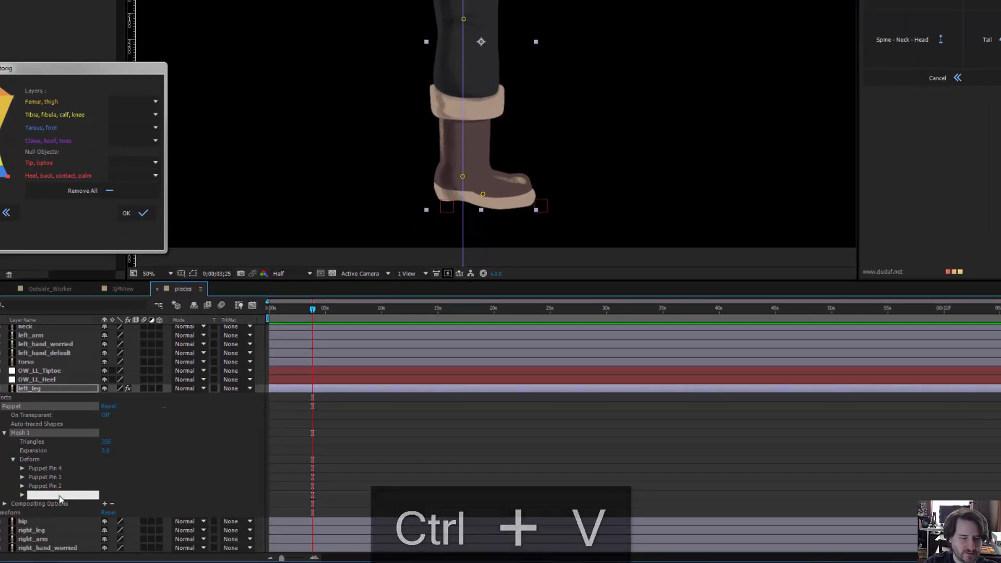
text(O)
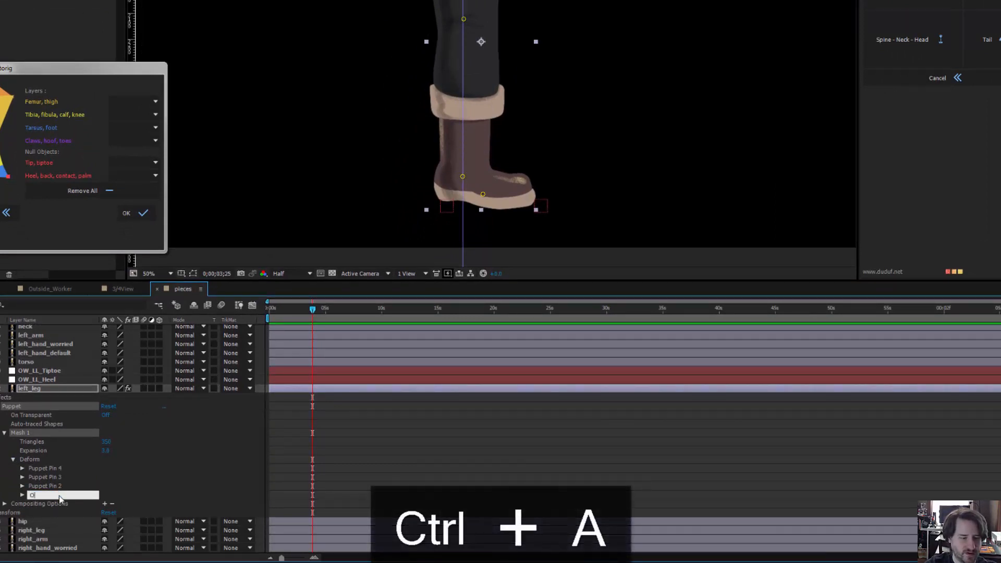
text(W_LL)
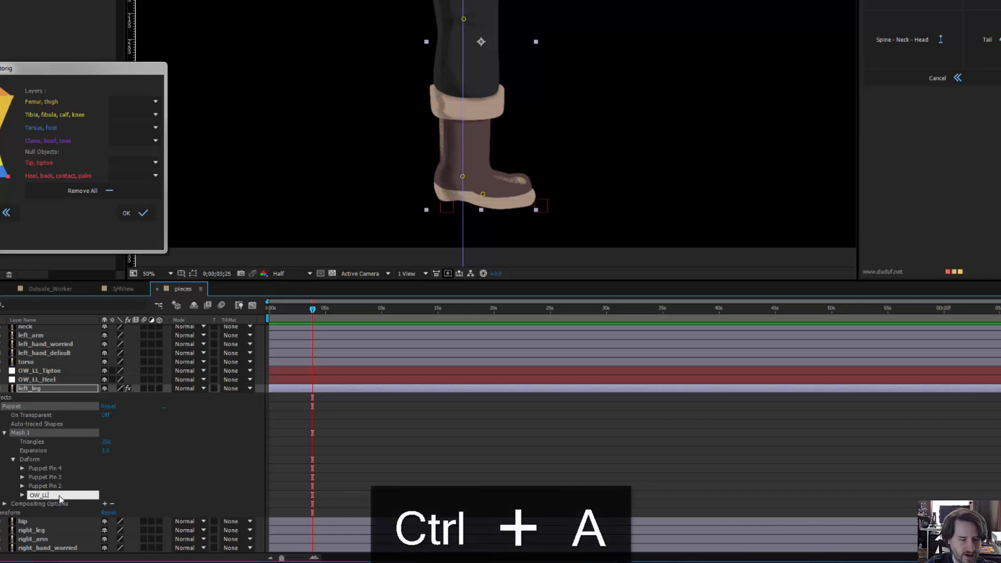
text(_Thi)
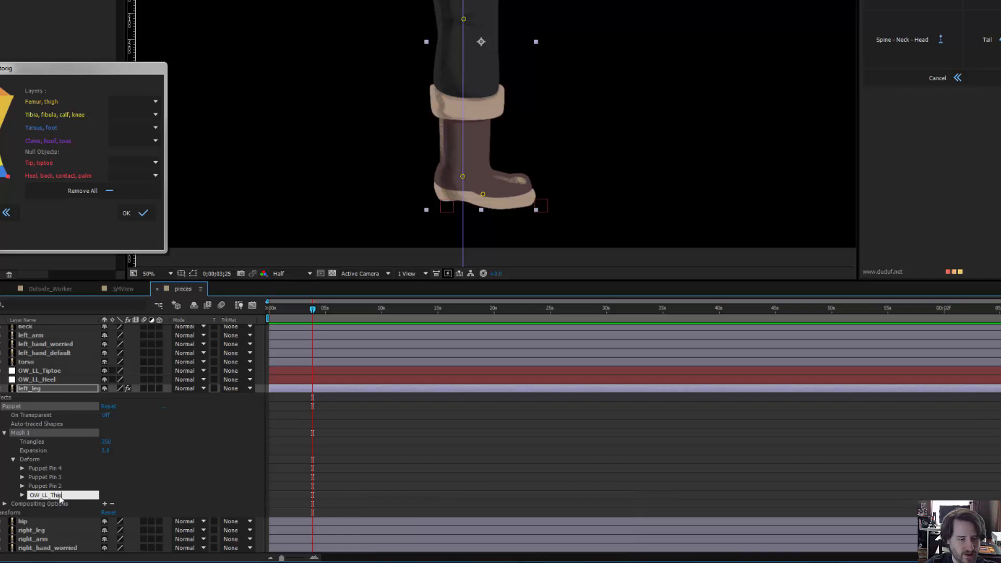
text(gh)
key(Return)
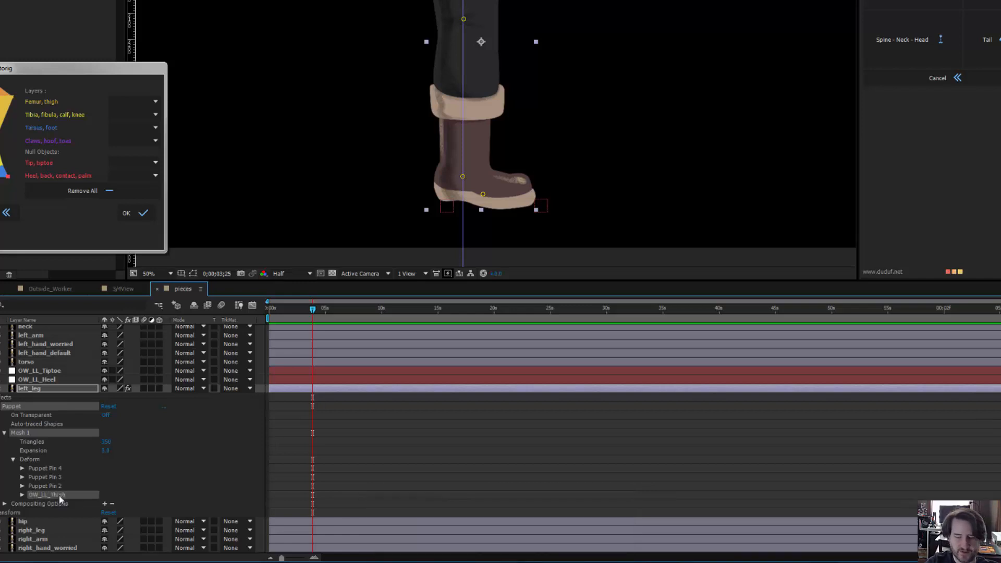
Copy the thigh pin's name and reuse it to rename Puppet Pin 2 as OW_LL_Knee
key(Return)
key(ctrl+c)
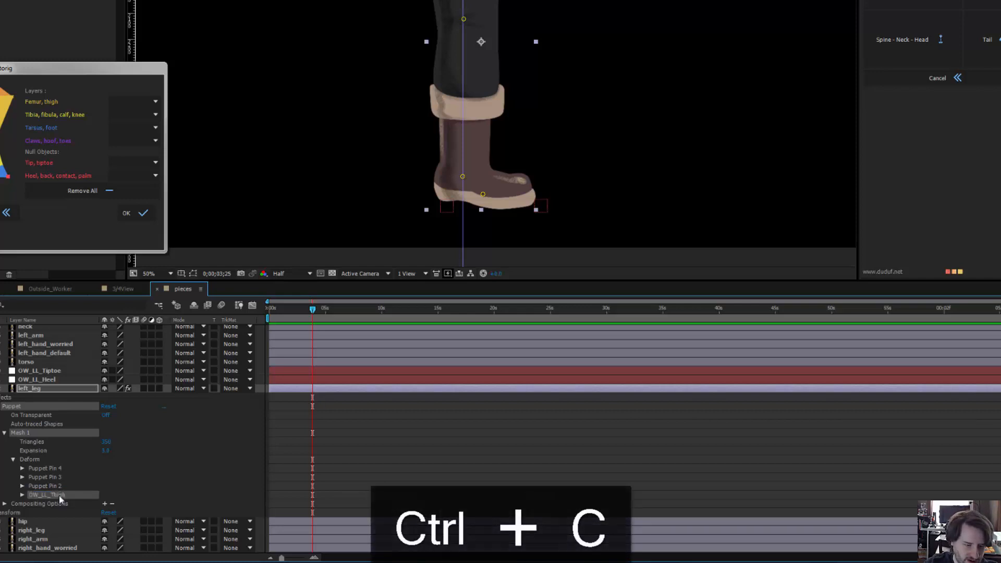
click(58, 486)
key(Return)
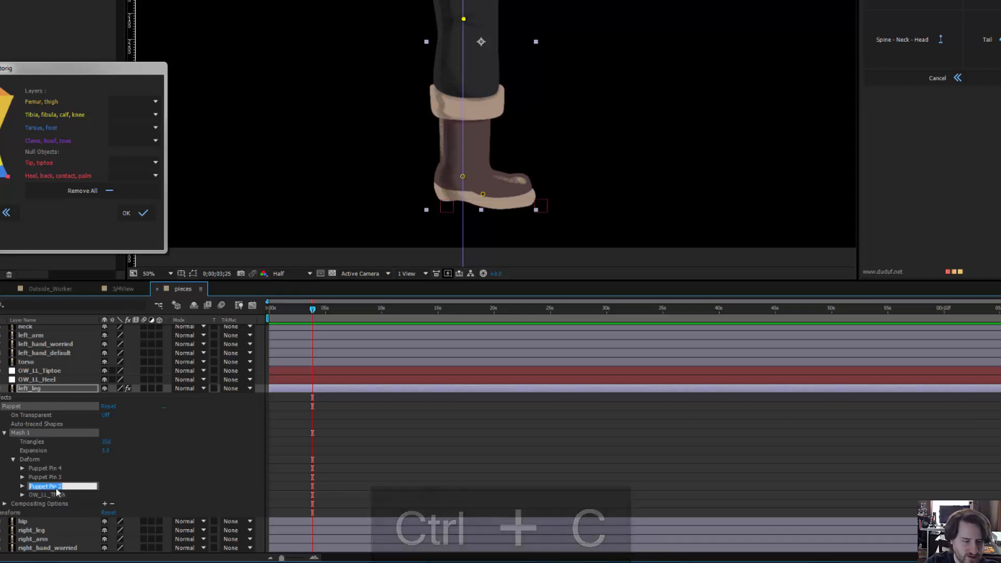
key(ctrl+v)
key(BackSpace)
key(BackSpace)
key(BackSpace)
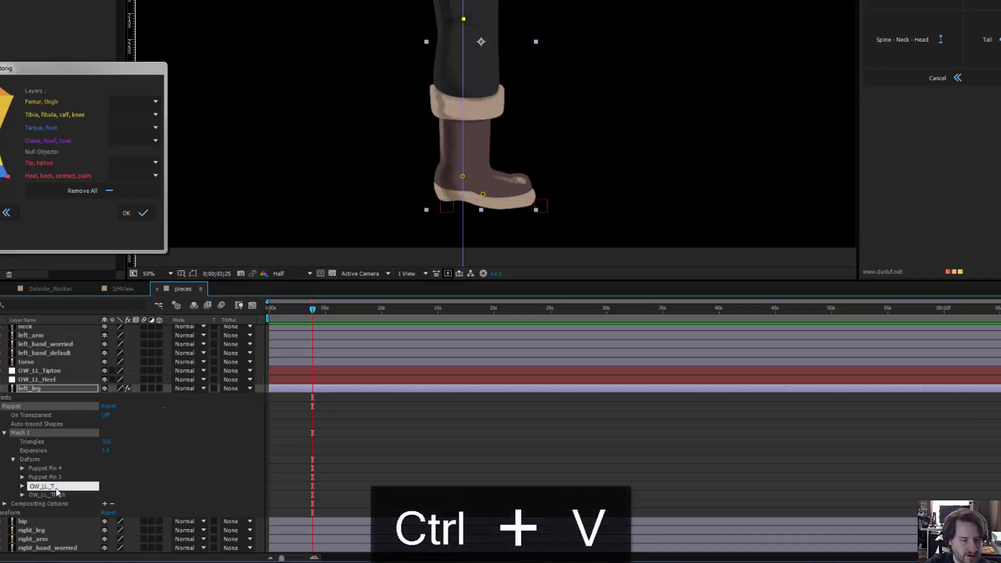
key(BackSpace)
text(Knee)
key(Return)
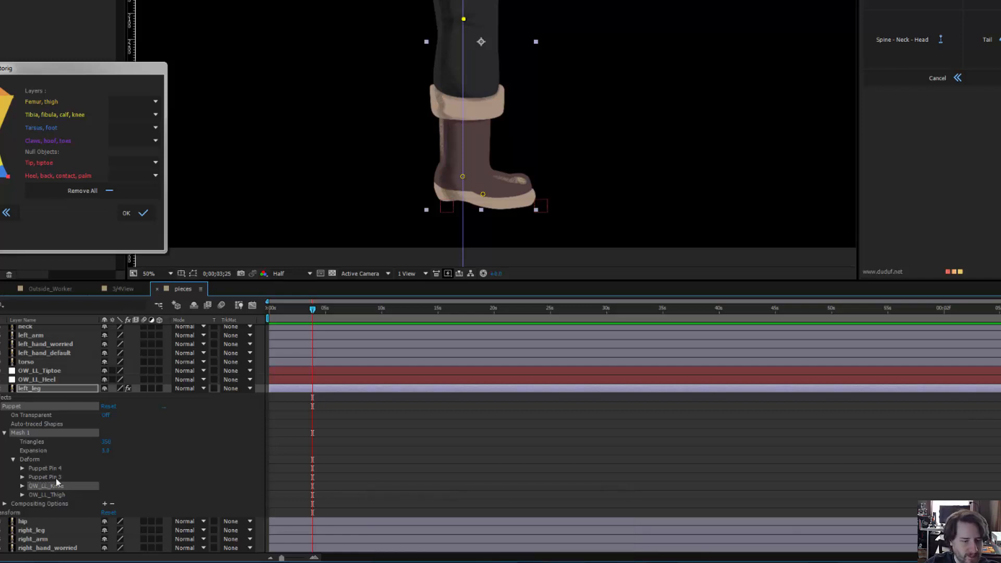
Rename Puppet Pin 3 as OW_LL_Foot, reusing the copied pin name
click(55, 478)
key(Return)
key(ctrl+v)
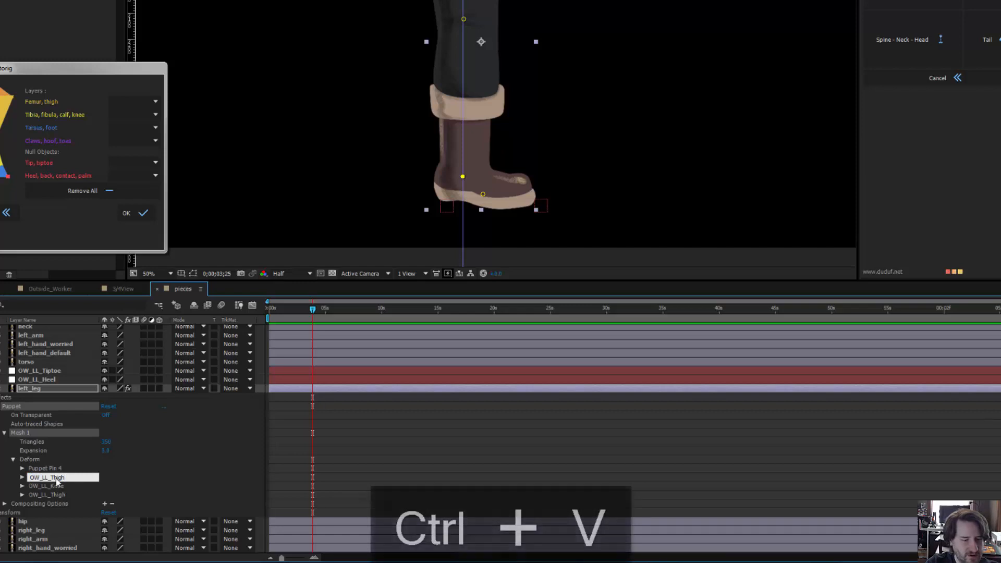
key(shift+Left)
key(shift+Left)
key(shift+Left)
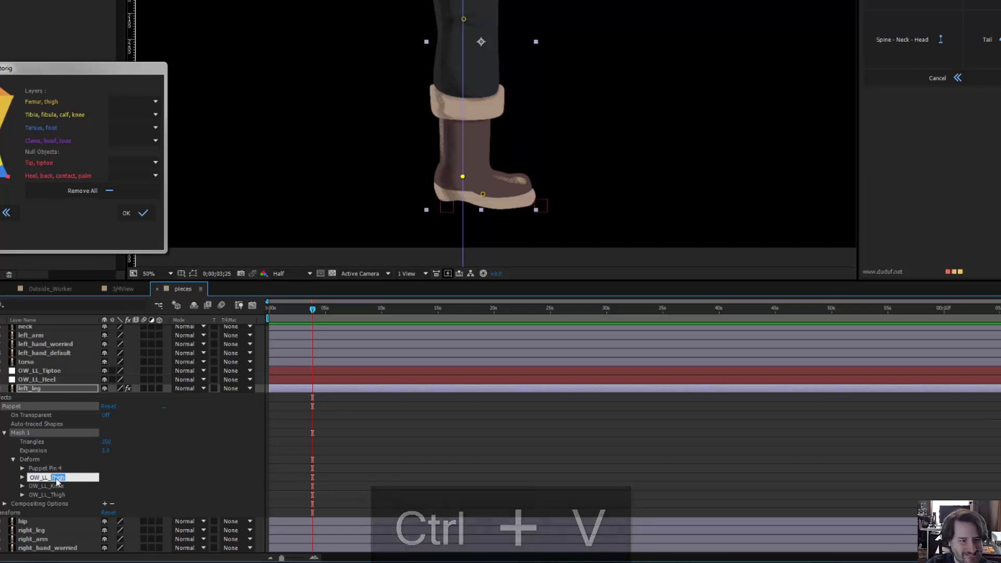
text(Foot)
key(Return)
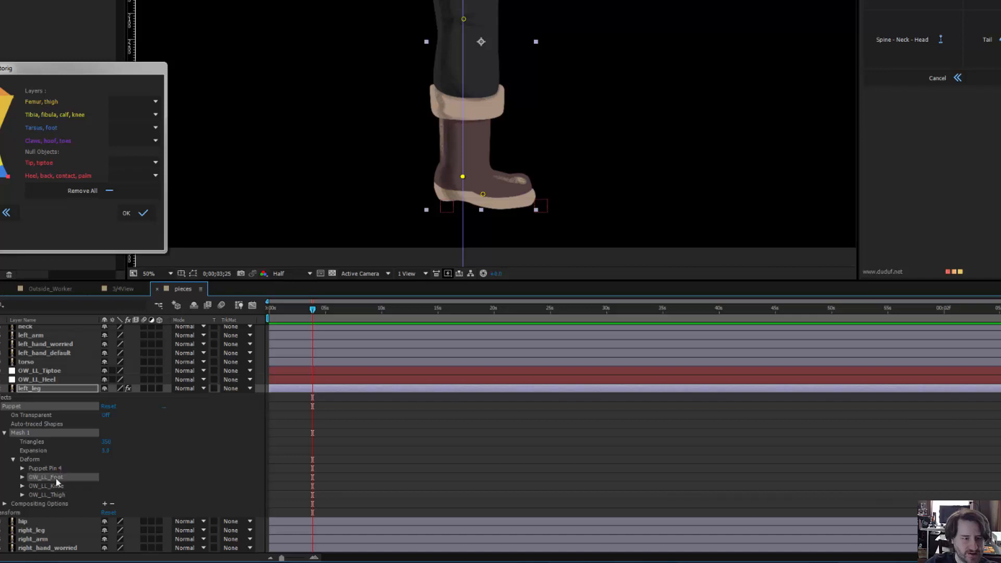
Rename Puppet Pin 4, at the ball of the foot, as OW_LL_Toes
click(61, 469)
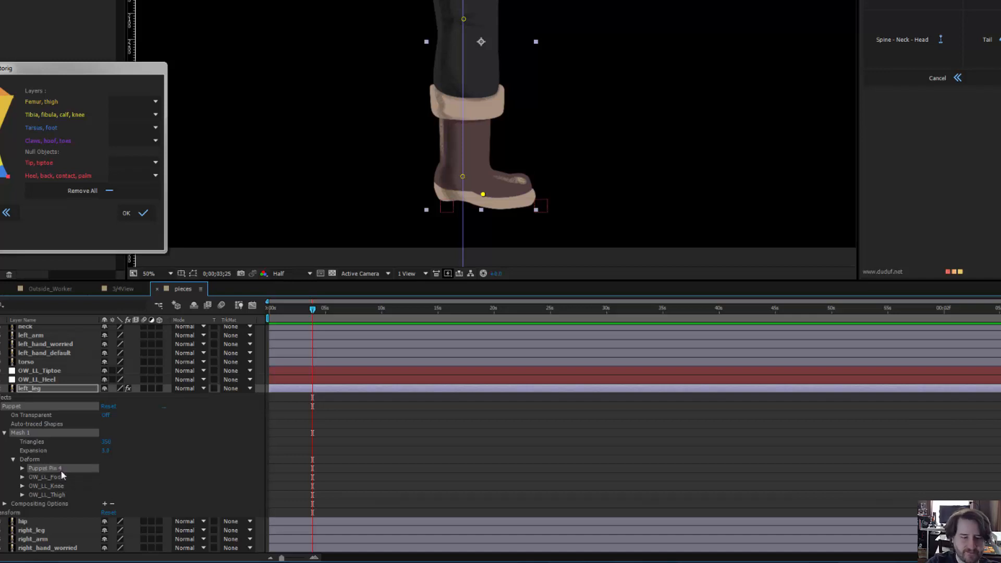
key(Return)
key(ctrl+v)
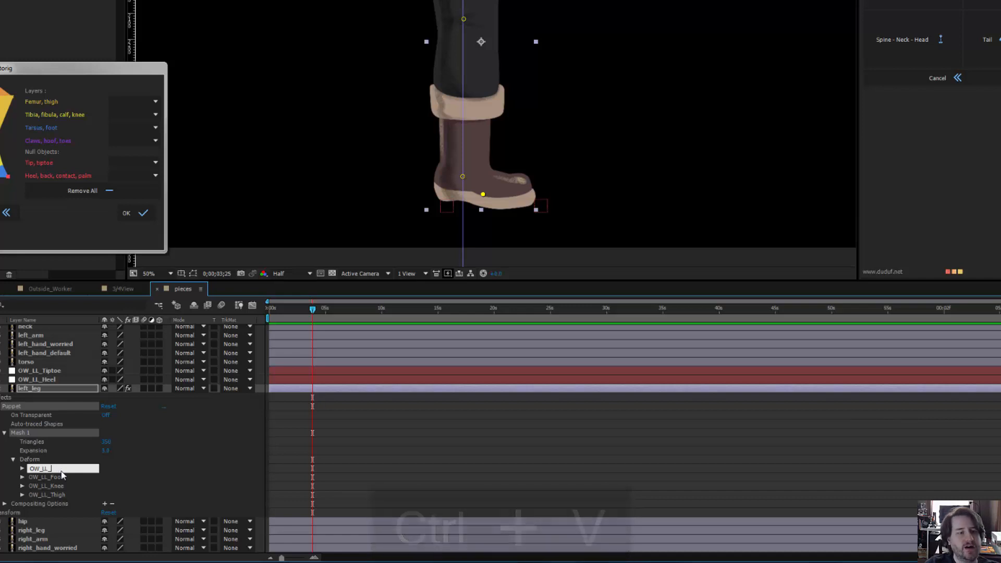
text(Toe)
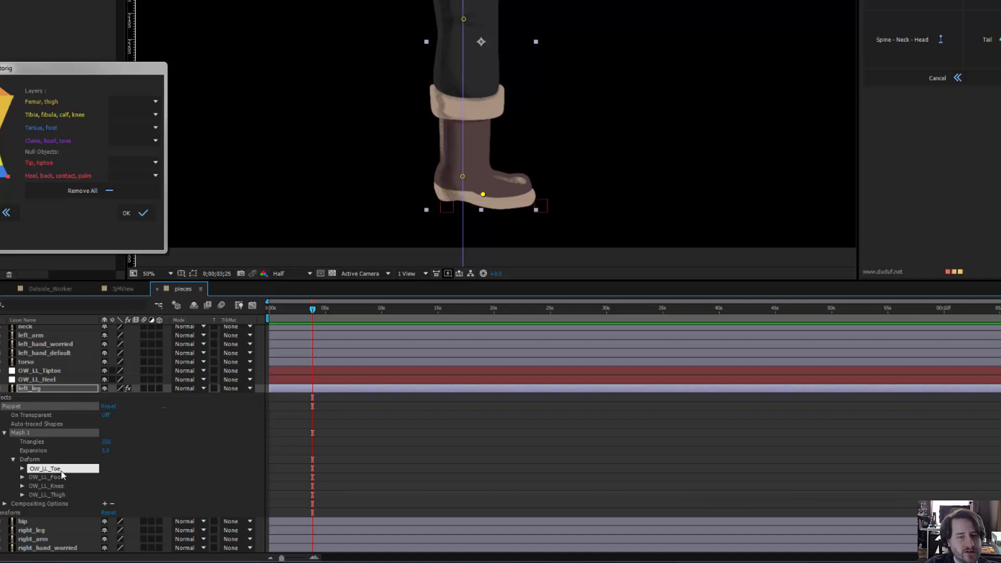
text(s)
key(Return)
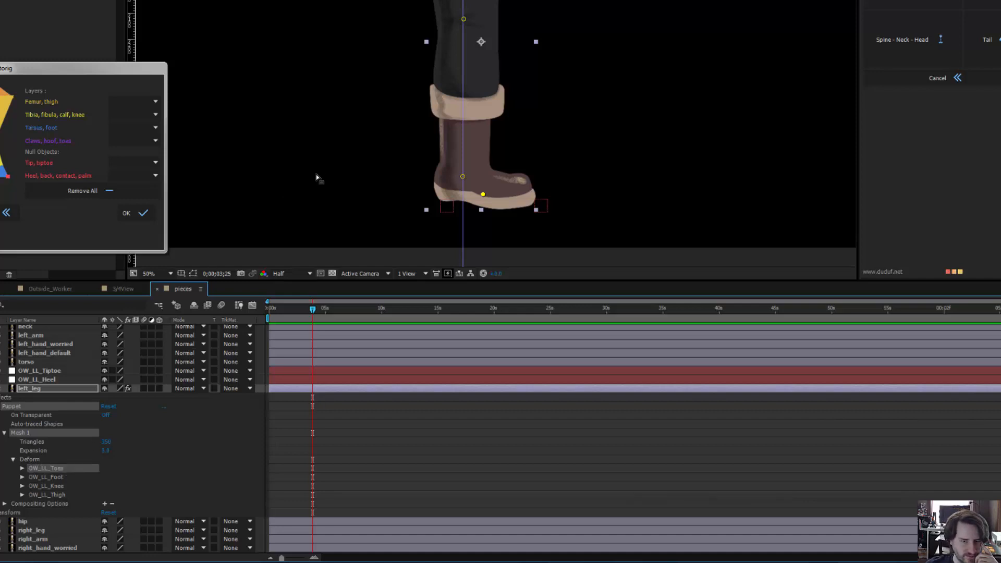
Generate Duik bones for the four named puppet pins on the left_leg layer
click(35, 392)
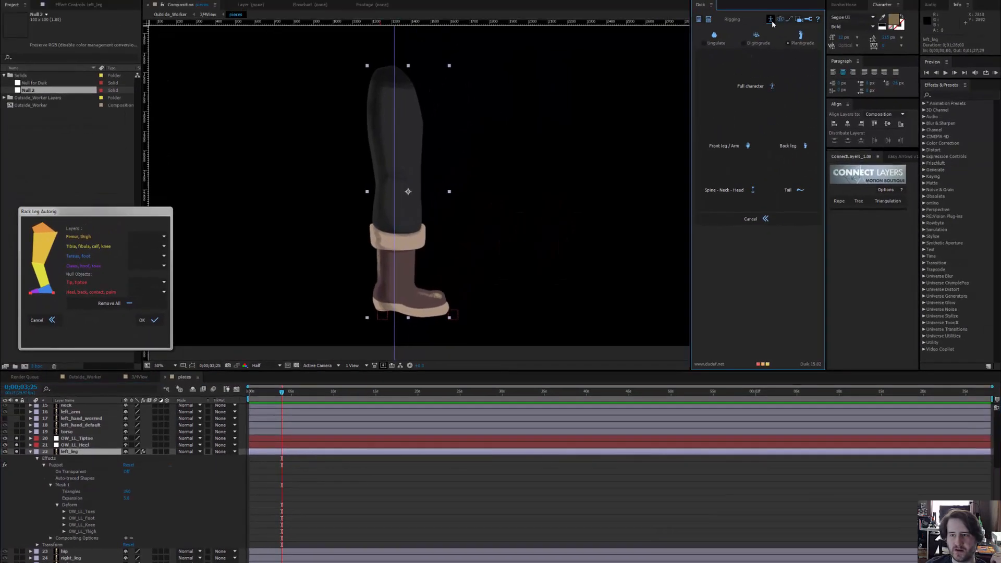
click(771, 22)
click(787, 150)
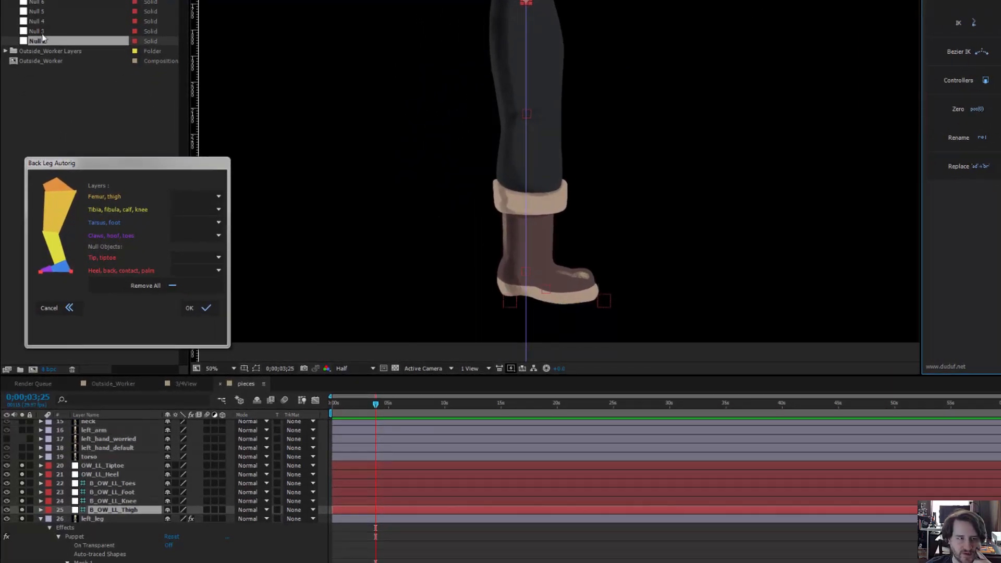
click(44, 33)
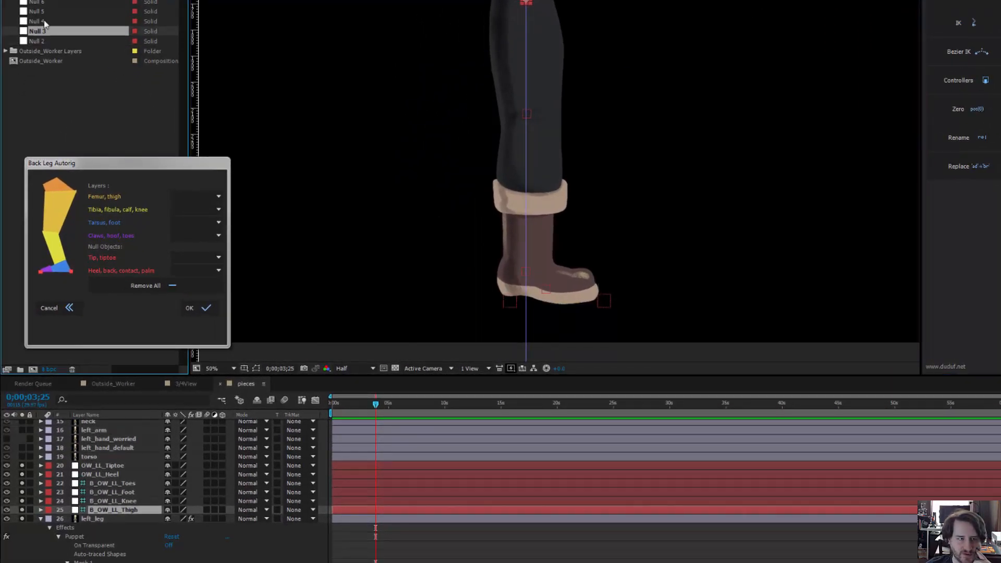
click(44, 22)
click(44, 13)
click(45, 3)
click(41, 41)
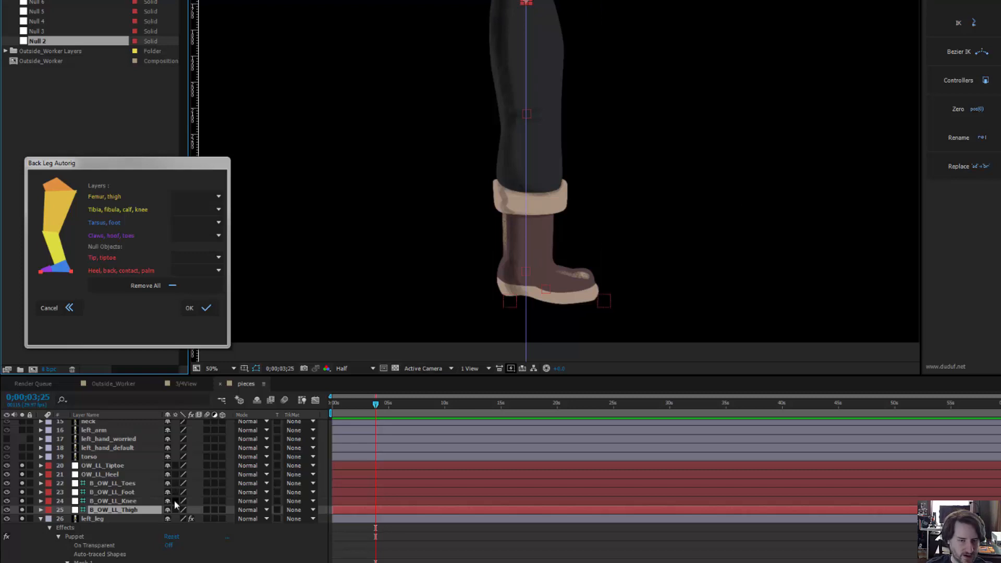
Run Duik's Back Leg Autorig on OW_LL_Tiptoe, OW_LL_Heel and the four toes, foot, knee and thigh bones
click(110, 467)
shift+click(106, 474)
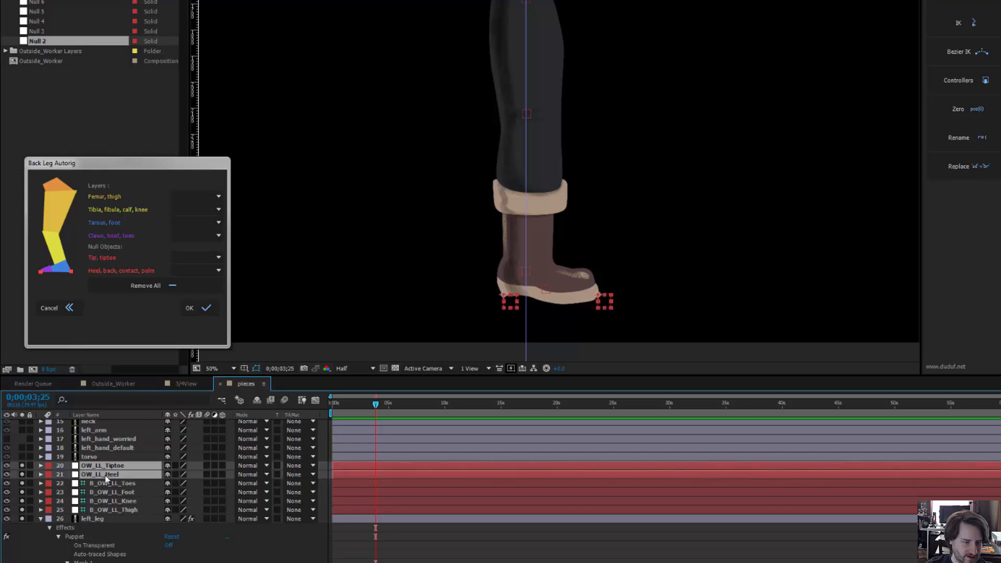
shift+click(103, 510)
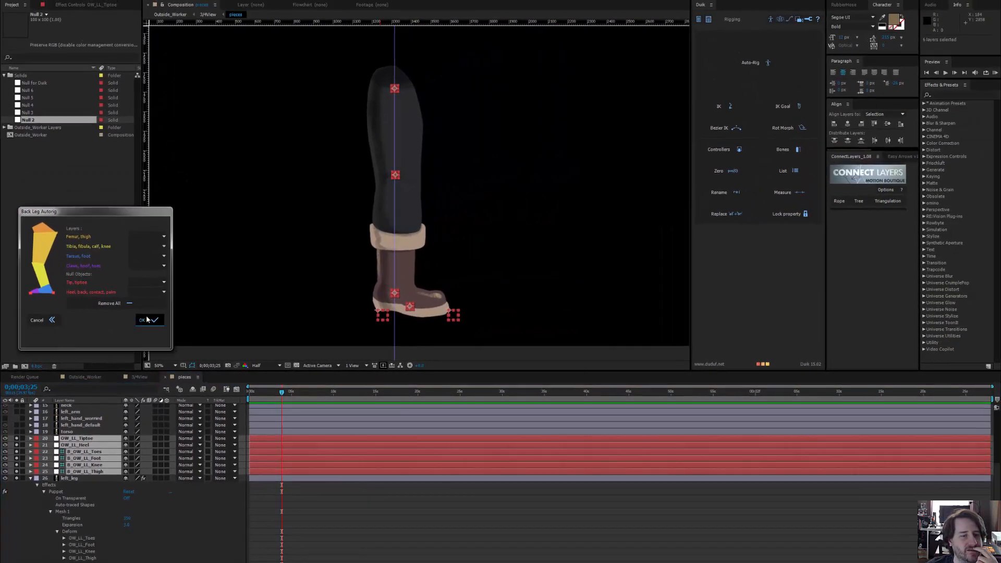
click(191, 308)
click(784, 75)
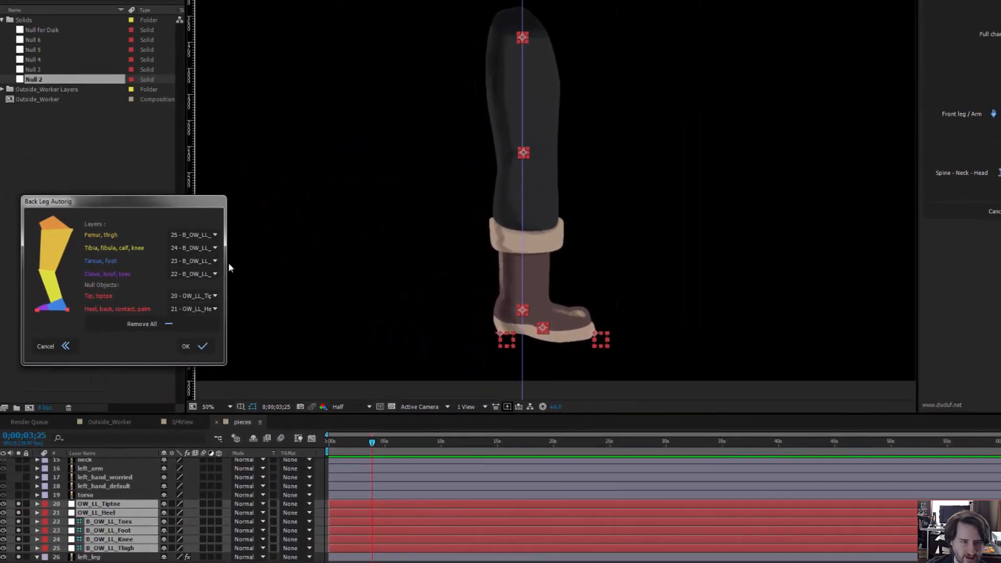
drag(231, 266, 307, 264)
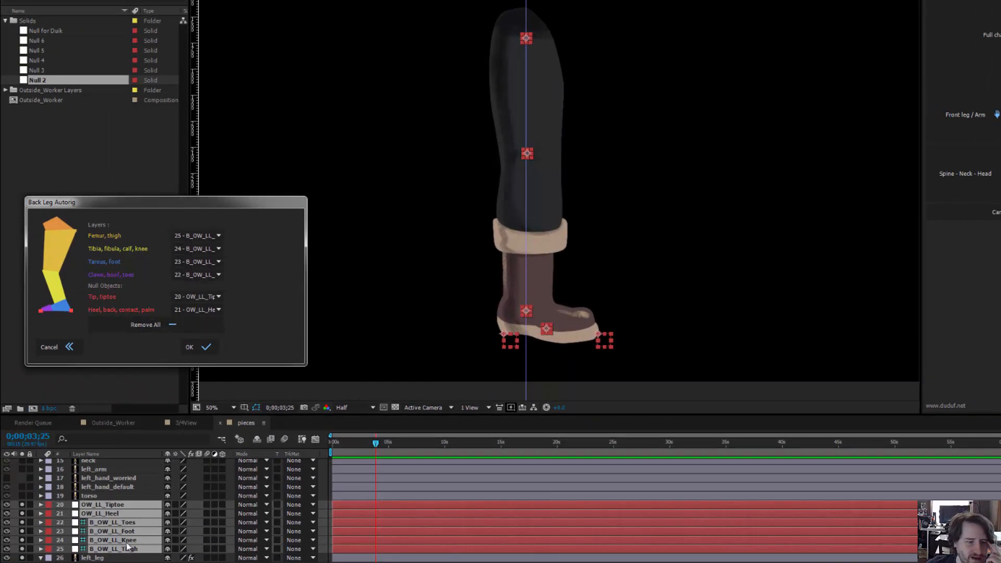
click(206, 346)
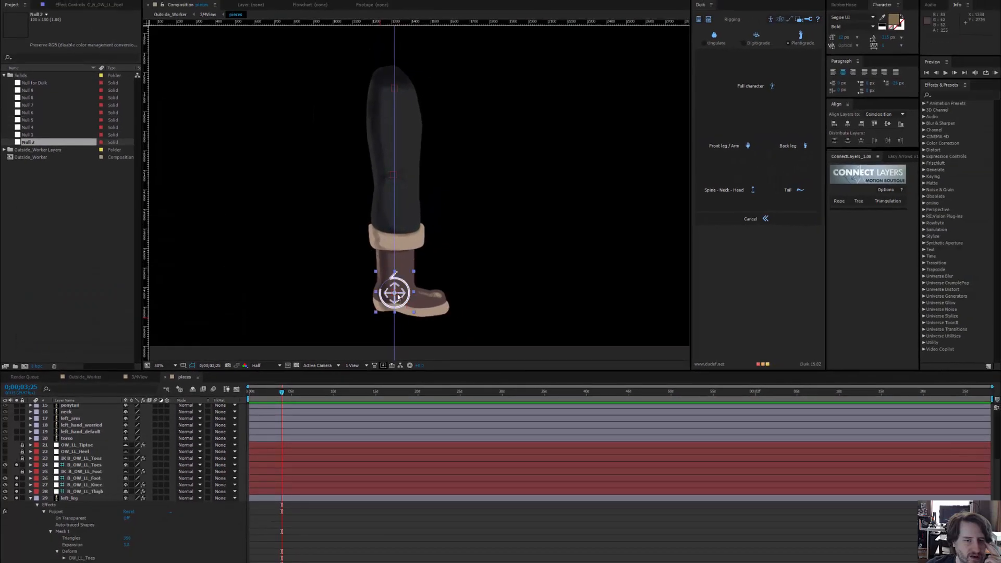
Try moving the foot controller, undo the move, and enable Clockwise in its B_OW_LL_Knee IK effect
drag(397, 295, 425, 253)
key(ctrl+z)
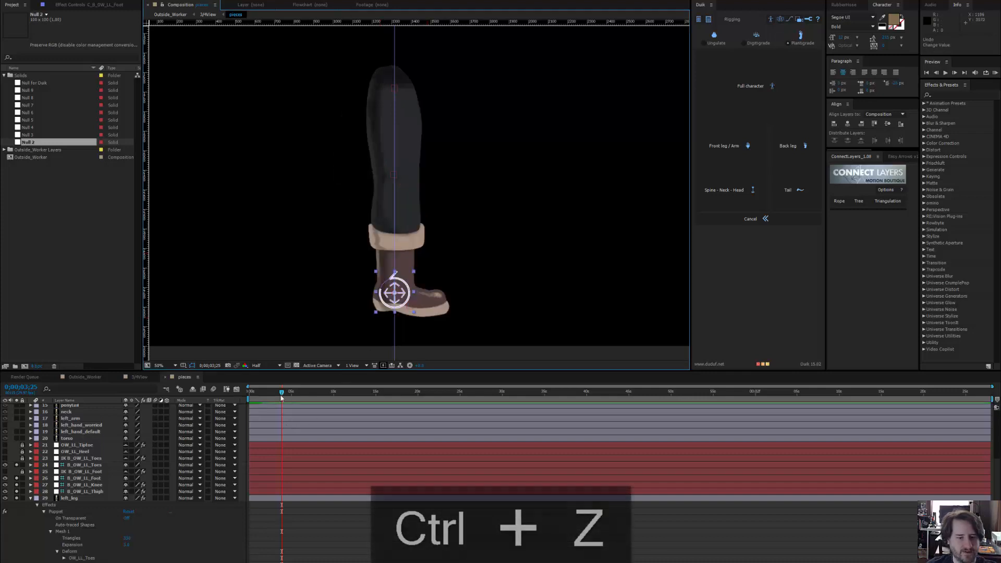
click(84, 7)
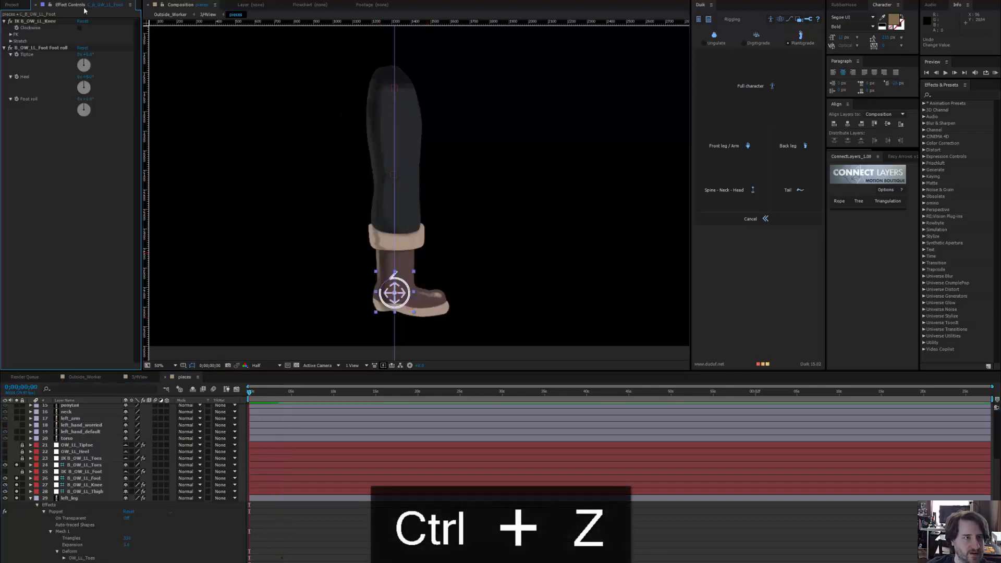
click(80, 28)
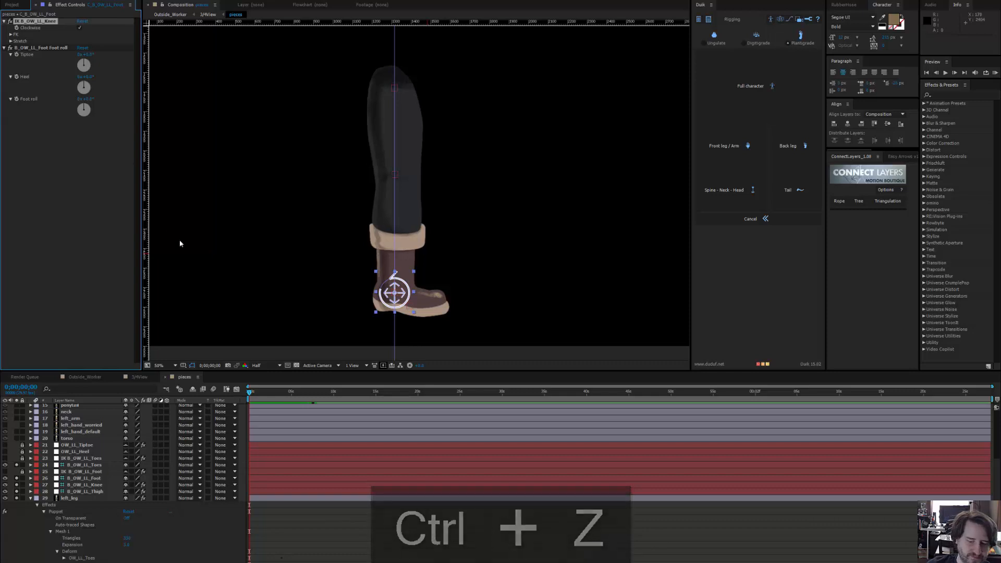
Set a Position keyframe on the C_B_OW_LL_Foot controller at the start of the timeline
scroll(131, 450, up, 5)
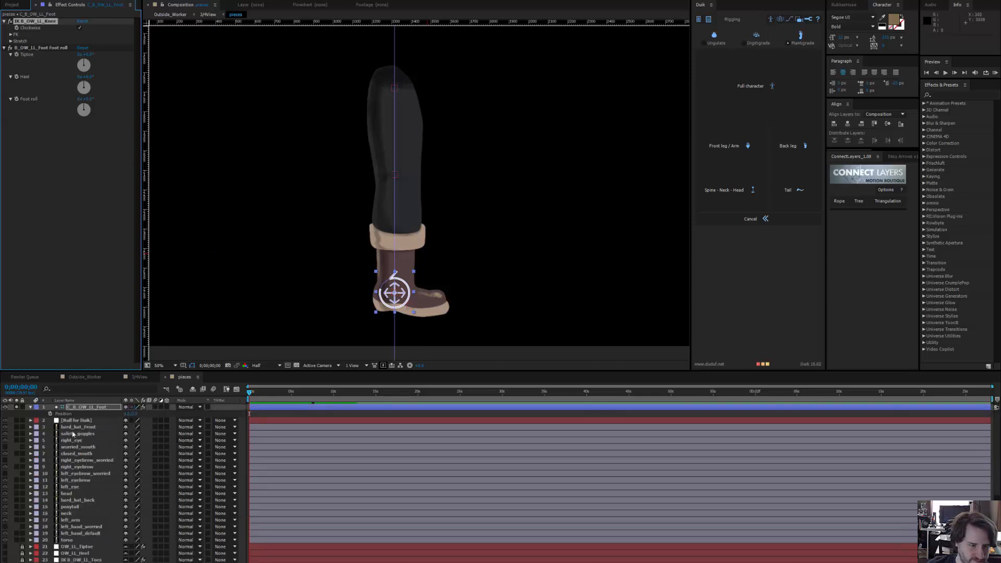
click(50, 413)
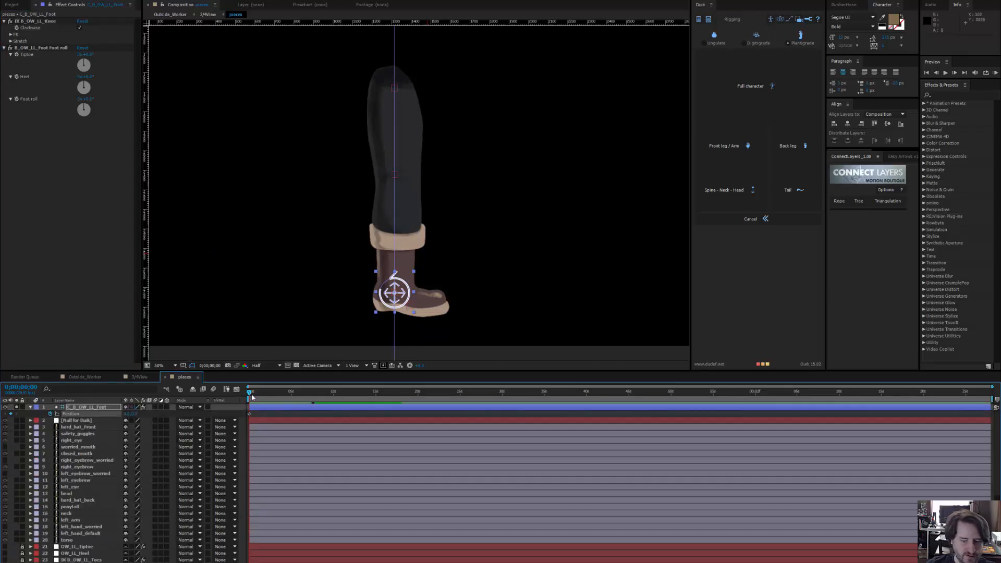
key(equal)
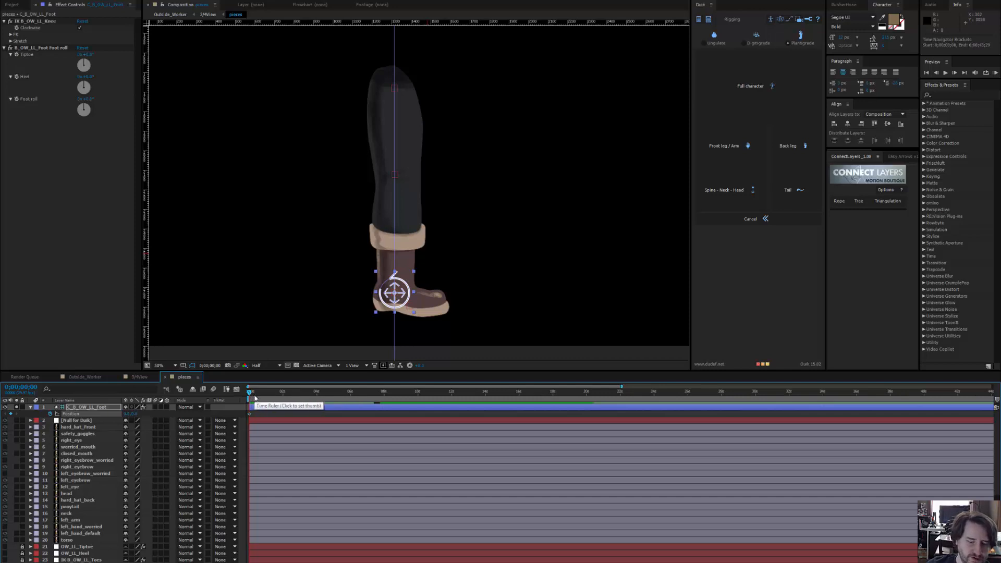
Set the pieces composition's duration to 0;00;10;00
key(ctrl+k)
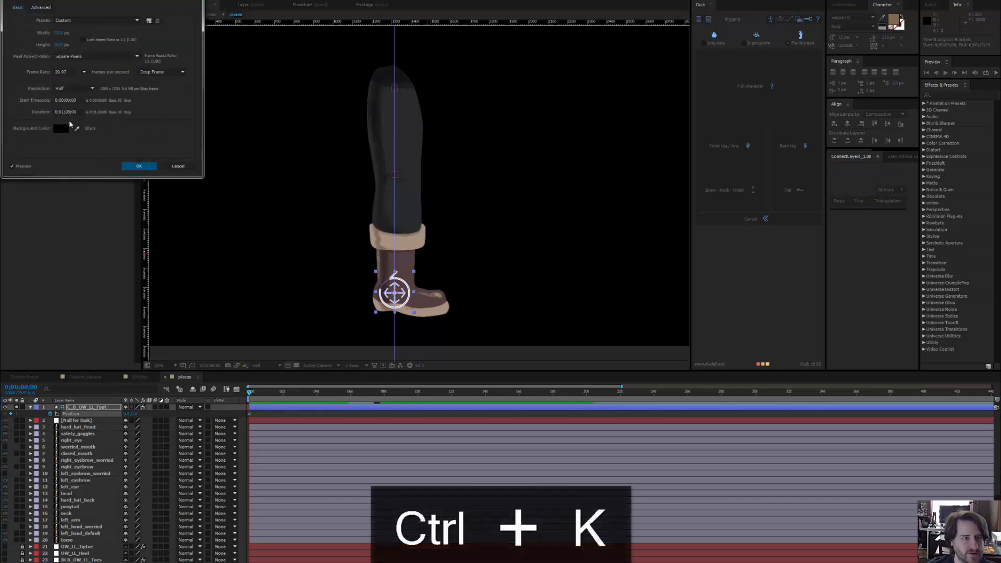
click(64, 111)
text(0)
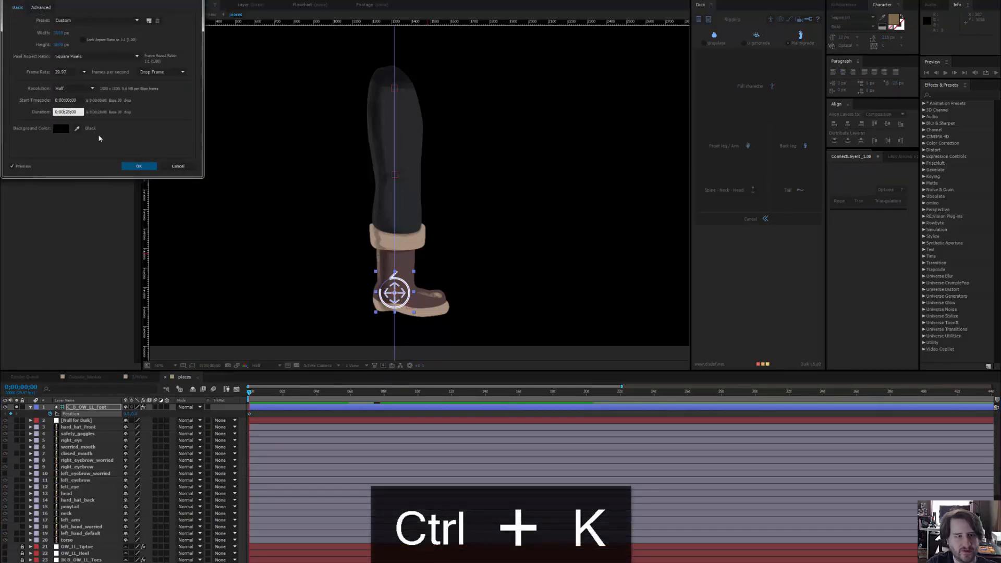
key(Right)
key(Right)
key(Right)
key(BackSpace)
key(BackSpace)
text(10)
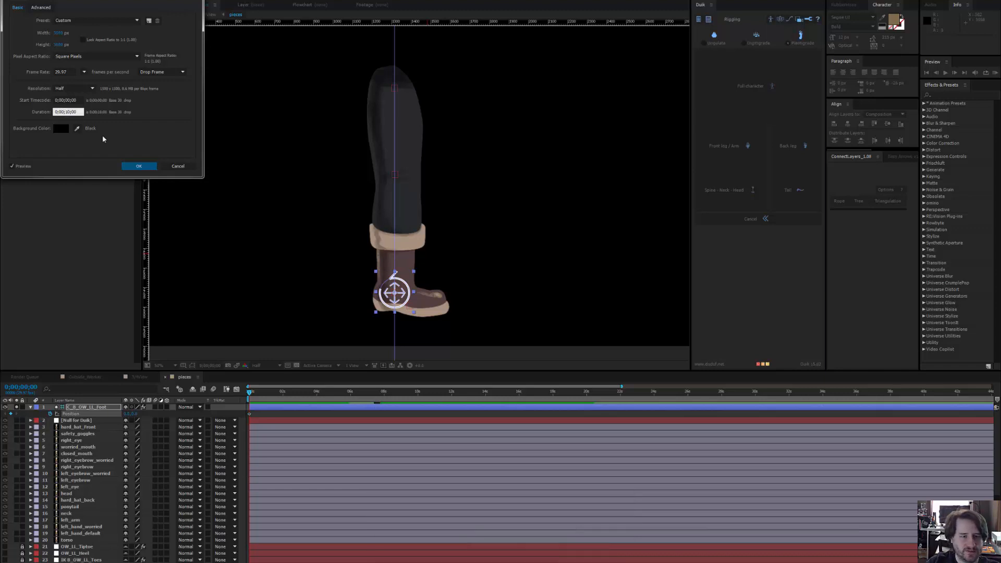
key(Return)
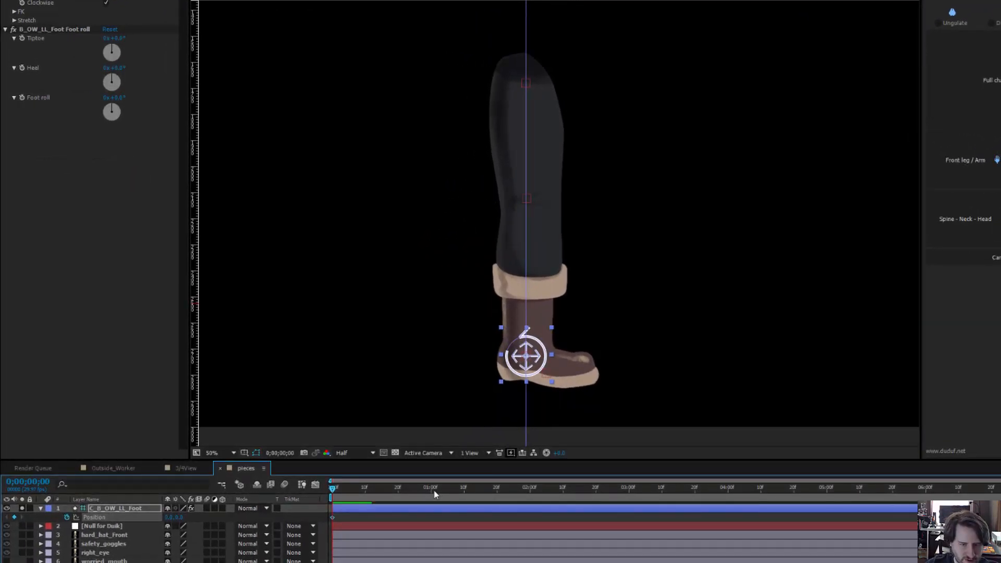
At 0;00;01;00, raise the C_B_OW_LL_Foot controller diagonally up and forward of the body and rotate it counterclockwise
click(432, 493)
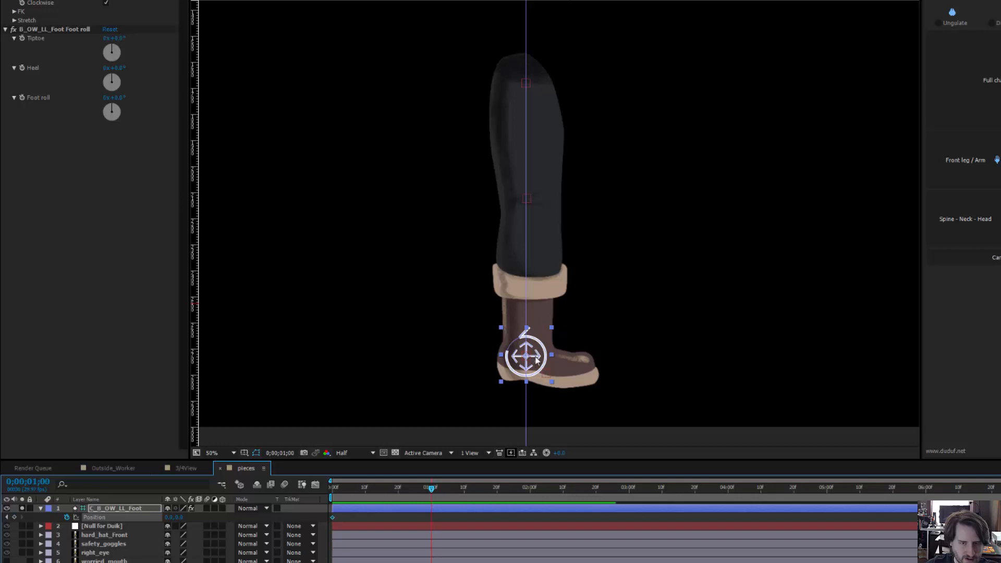
drag(537, 359, 681, 176)
key(w)
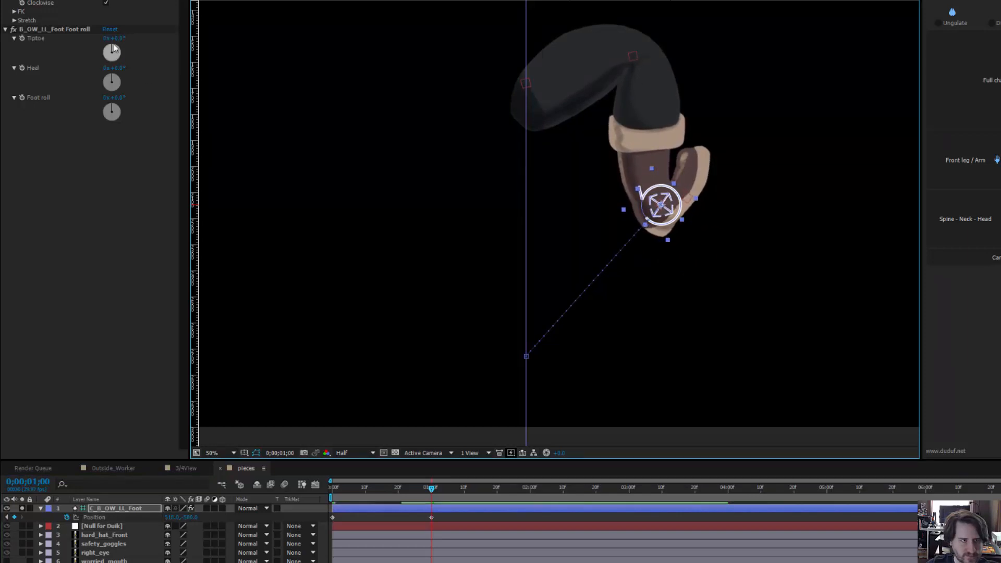
Try out the Tiptoe and Foot roll angles in the B_OW_LL_Foot Foot roll effect, undoing each change
drag(114, 49, 156, 35)
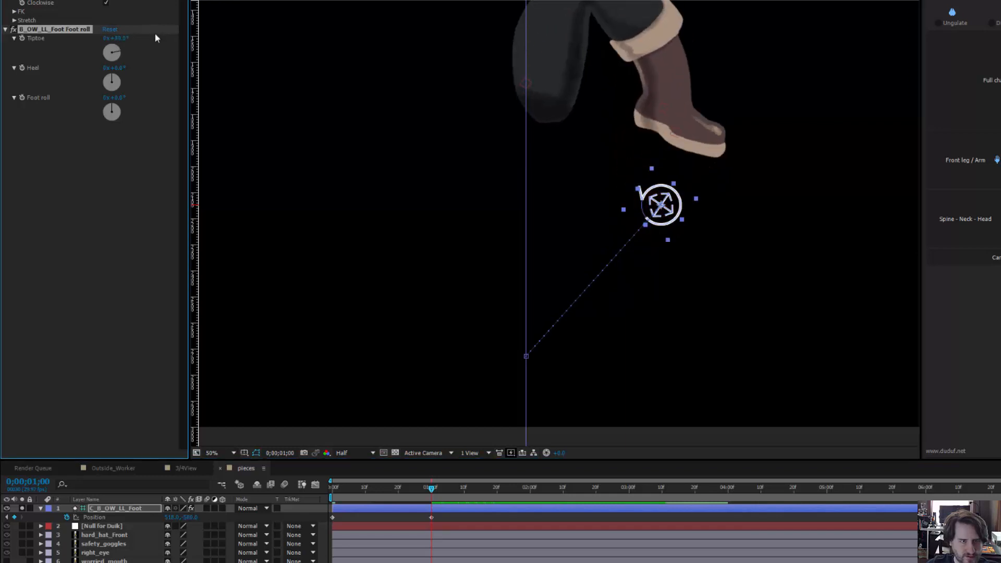
key(ctrl+z)
mouse_move(120, 98)
mouse_down()
mouse_move(179, 92)
mouse_move(107, 97)
mouse_move(135, 99)
mouse_up()
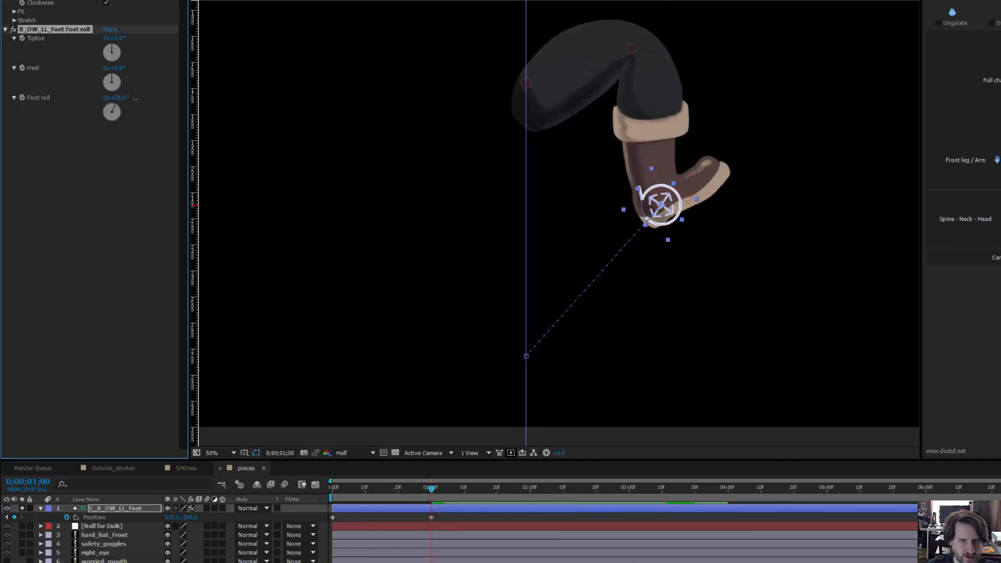
key(ctrl+z)
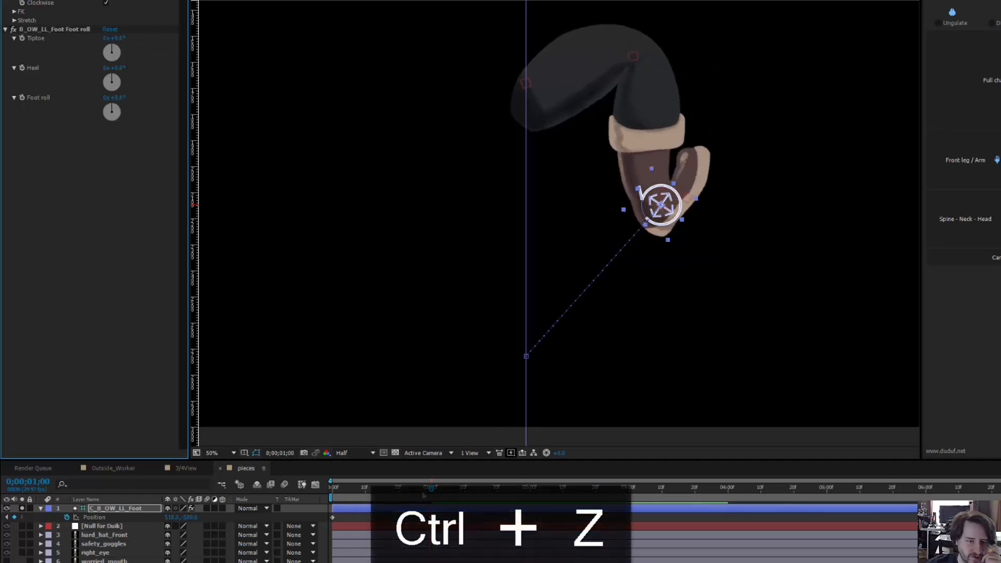
Keyframe the foot controller's Rotation, placing the rotated pose's key at 0;00;01;00 and setting Rotation to 0 at the start
drag(431, 488, 269, 483)
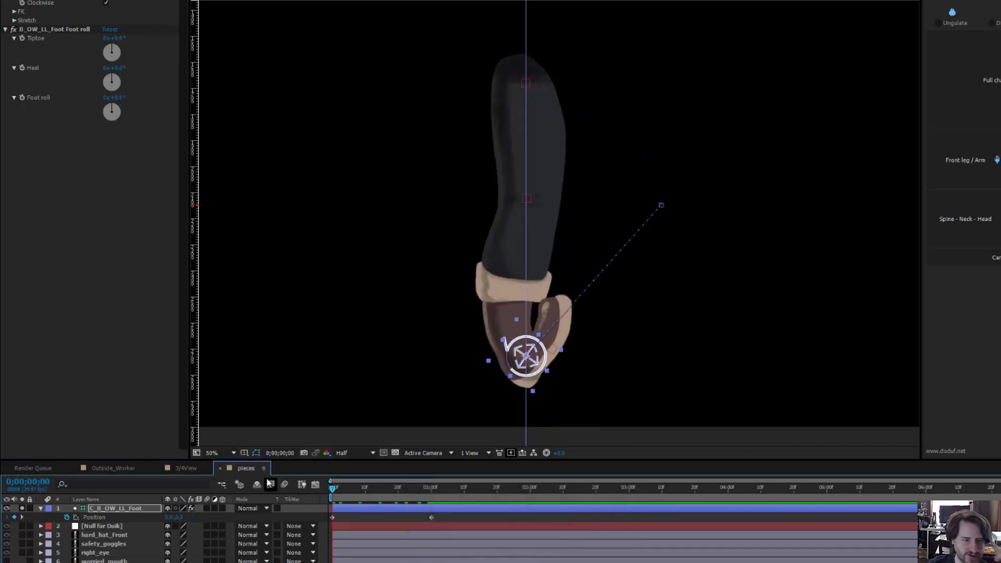
key(shift+r)
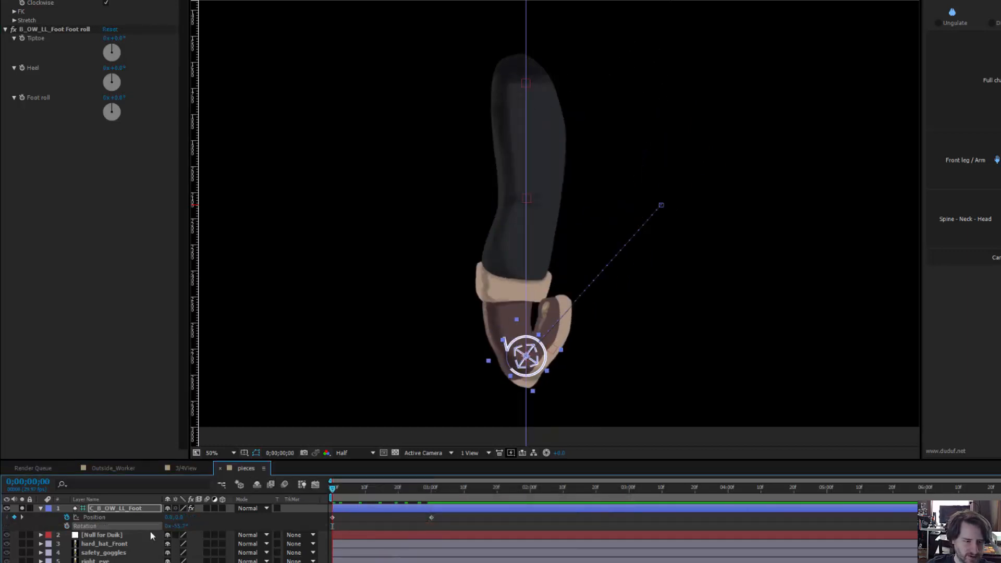
key(alt+shift+r)
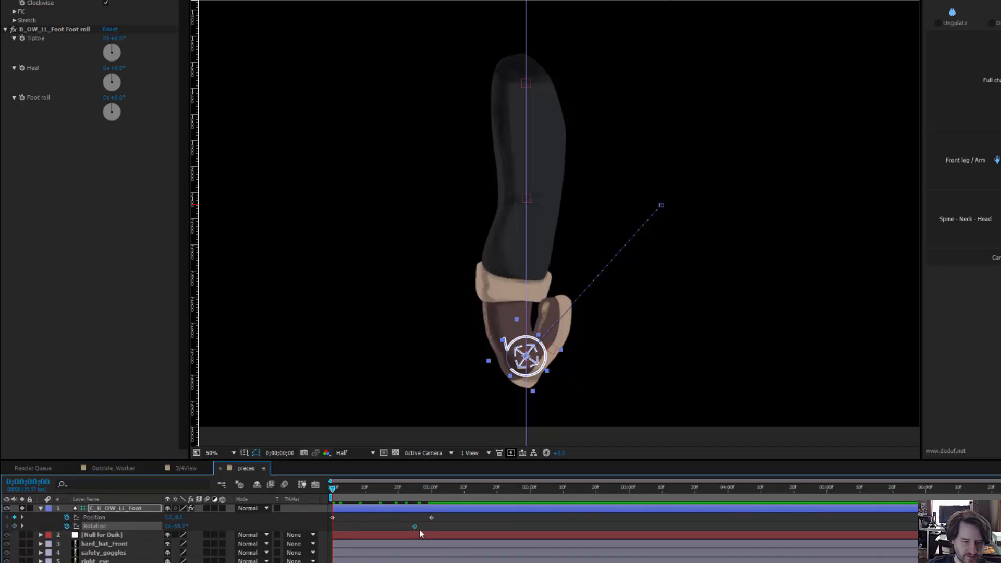
click(197, 524)
text(0)
key(Return)
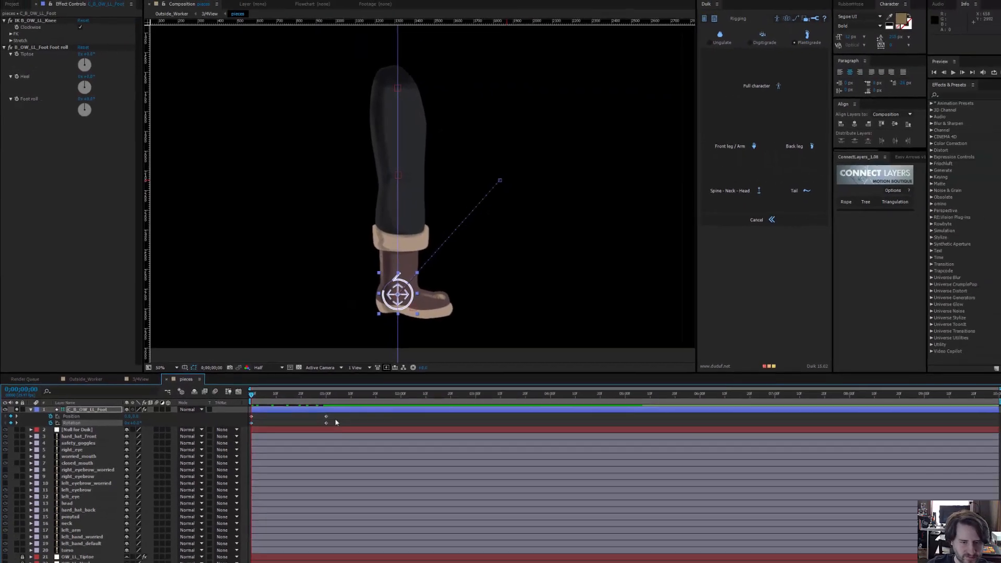
Apply Easy Ease to the foot controller's Position and Rotation keyframes at 0;00;01;00
drag(336, 422, 321, 416)
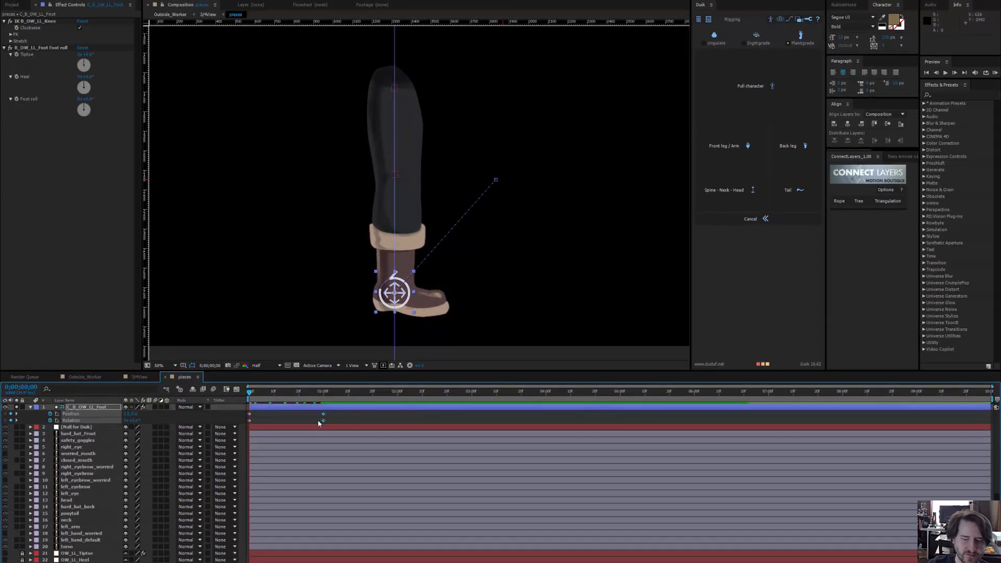
key(F9)
Use Duik's animation tools to switch all the controller's Position and Rotation keyframes to Linear and finally Hold, and scrub through the motion
drag(329, 412, 237, 427)
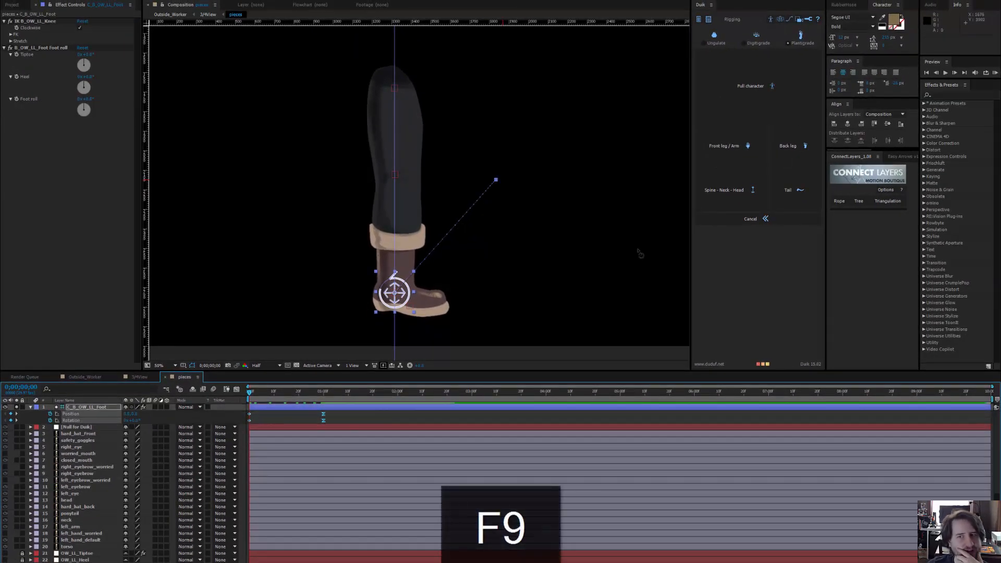
click(789, 19)
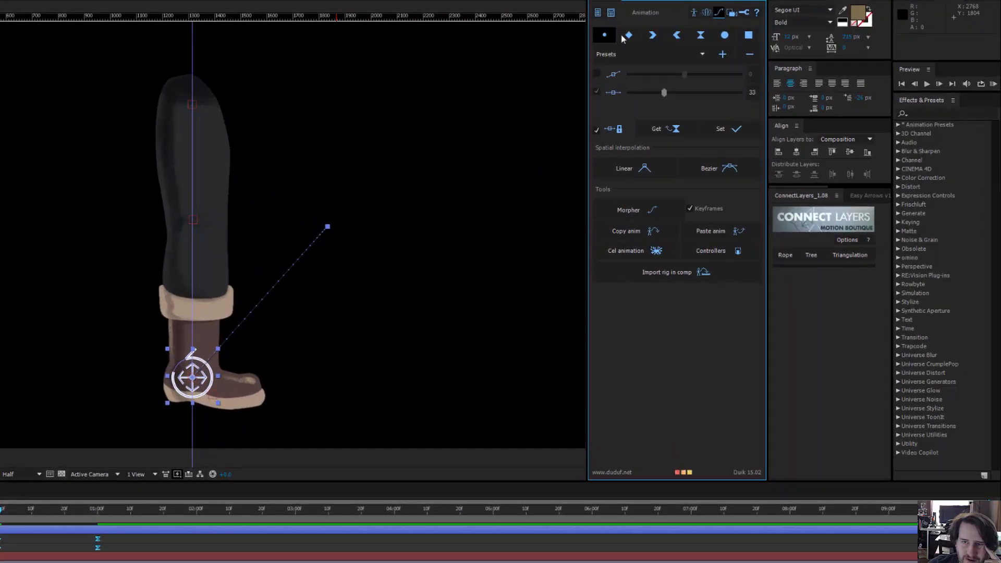
click(625, 37)
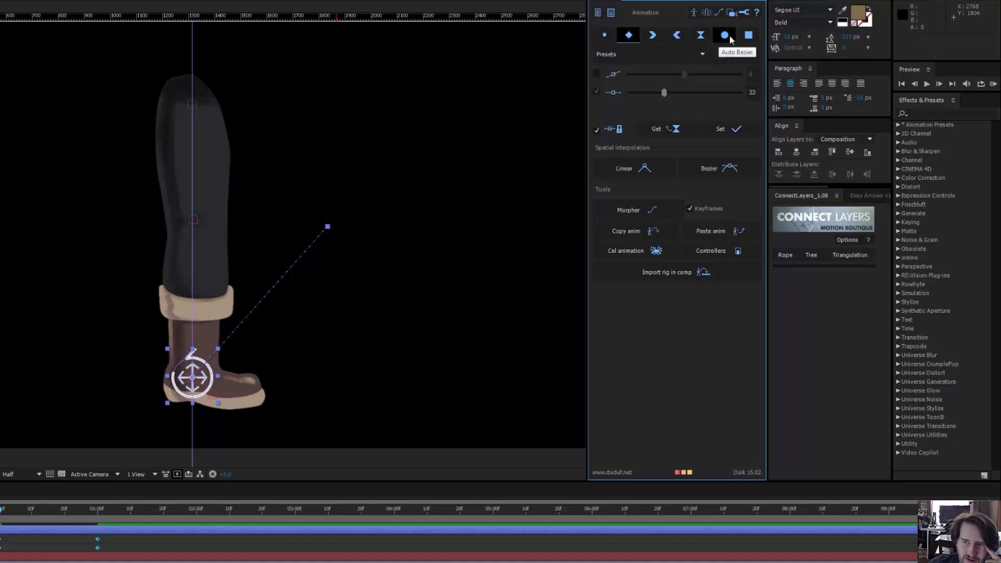
click(749, 36)
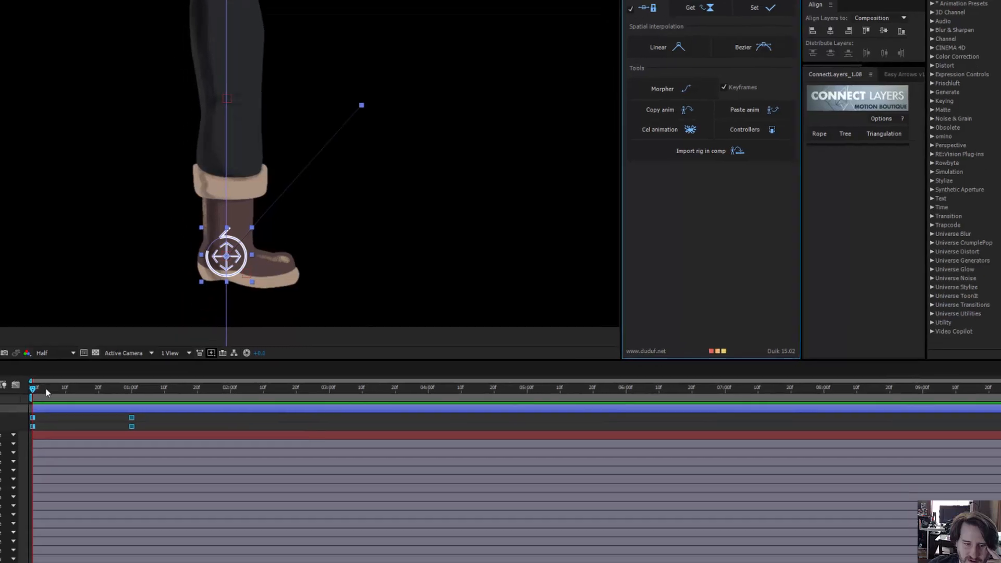
drag(12, 510, 138, 513)
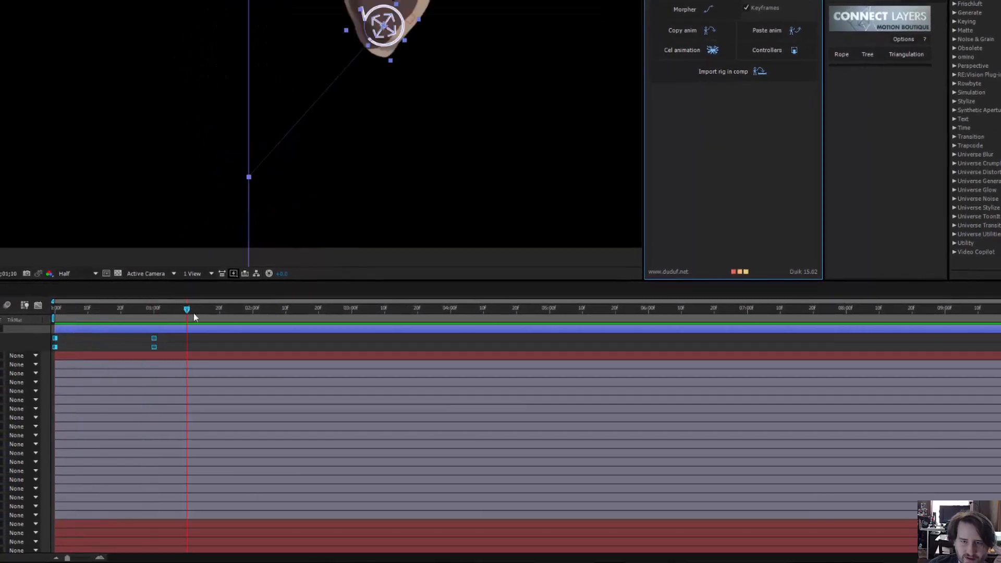
drag(193, 318, 32, 354)
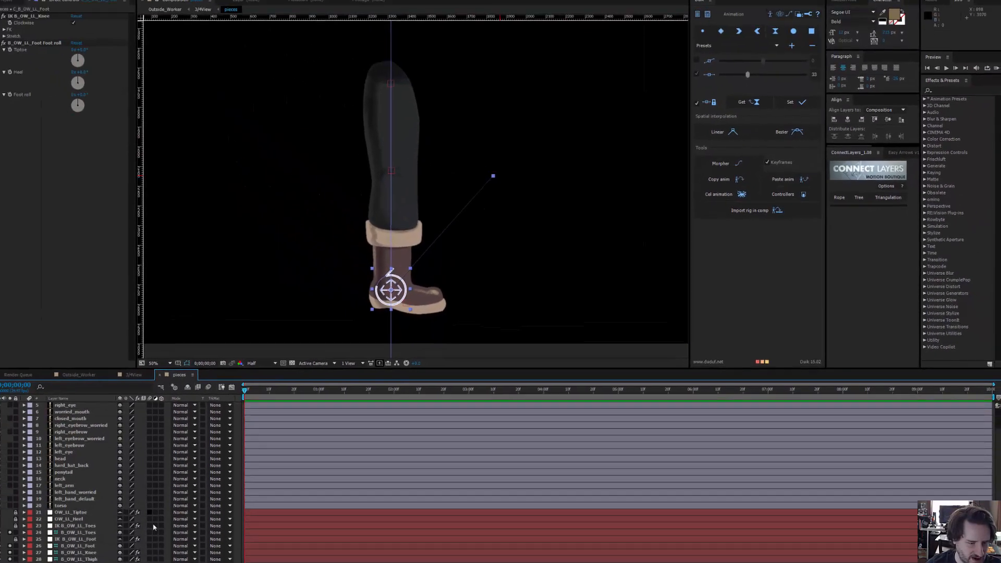
Turn off solo on the left leg's rig layers and the C_B_OW_LL_Foot controller to show the whole character
click(72, 514)
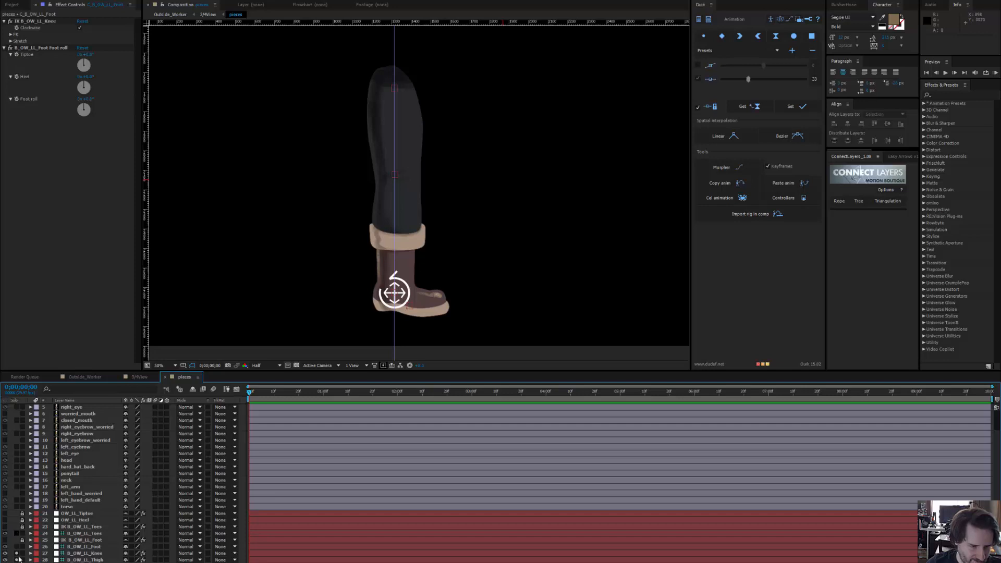
scroll(17, 546, up, 2)
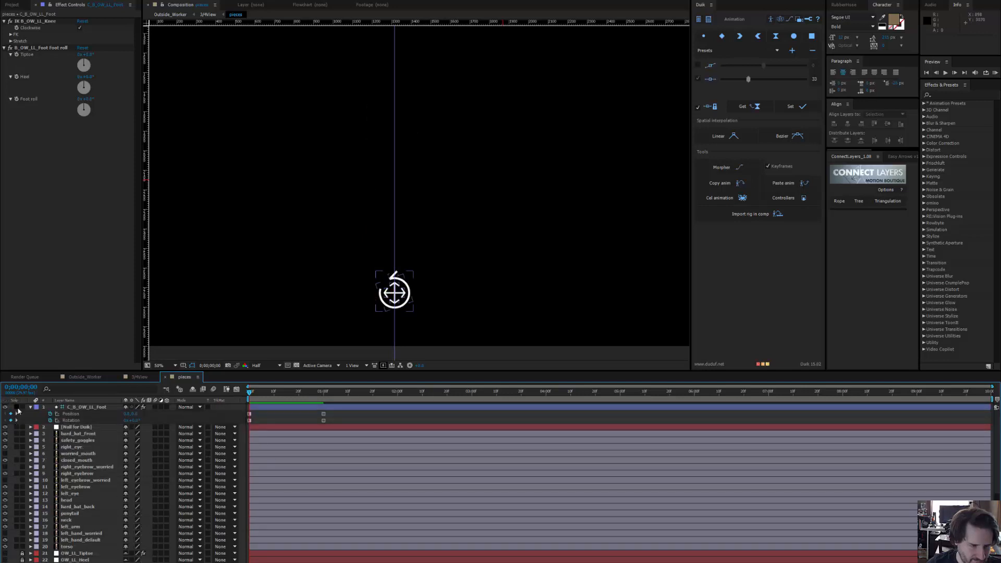
click(17, 408)
scroll(39, 480, down, 8)
scroll(59, 523, up, 2)
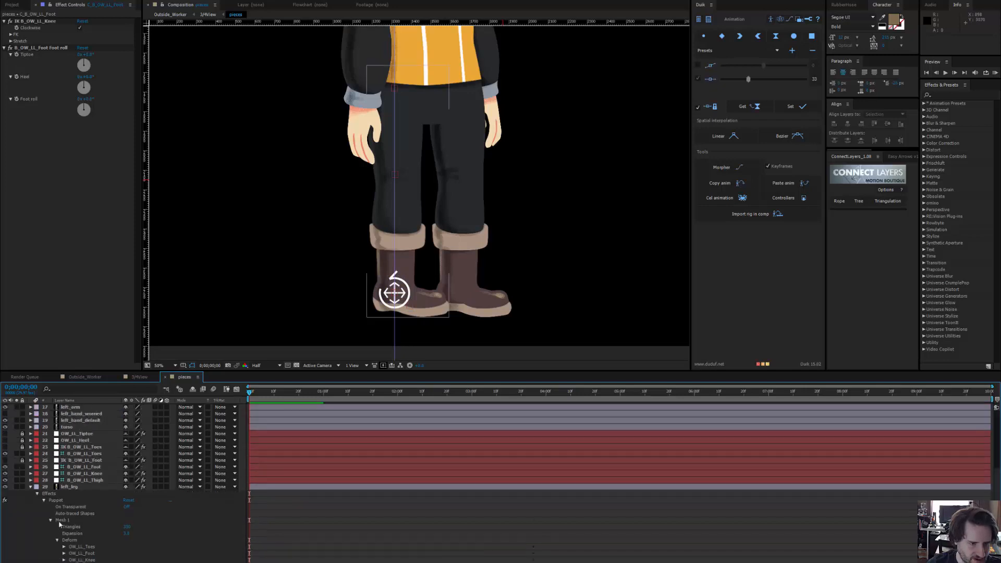
Hide shy layers in the timeline and mark the B_OW_LL_Thigh, Knee, Foot and Toes bones as shy
scroll(59, 523, up, 1)
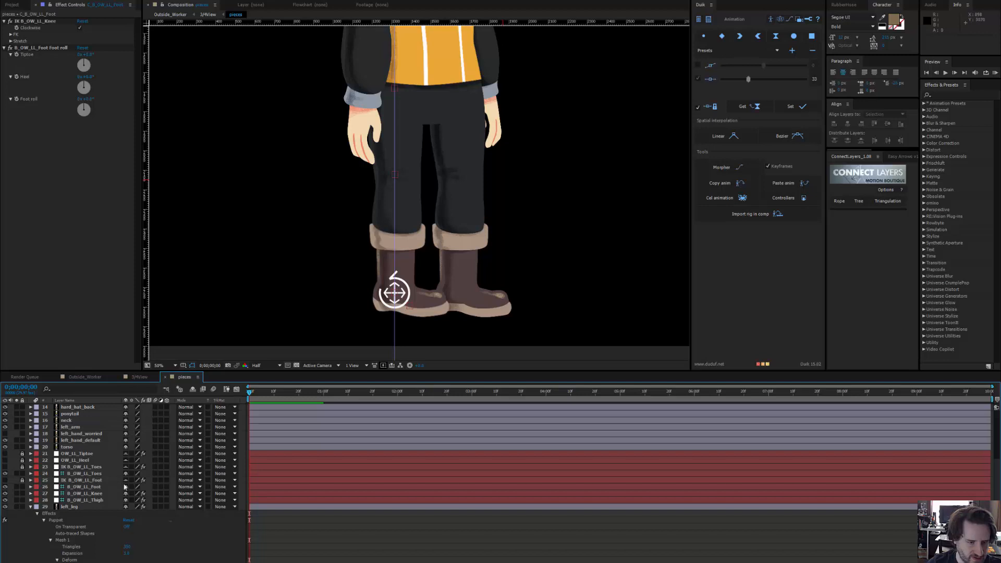
click(193, 389)
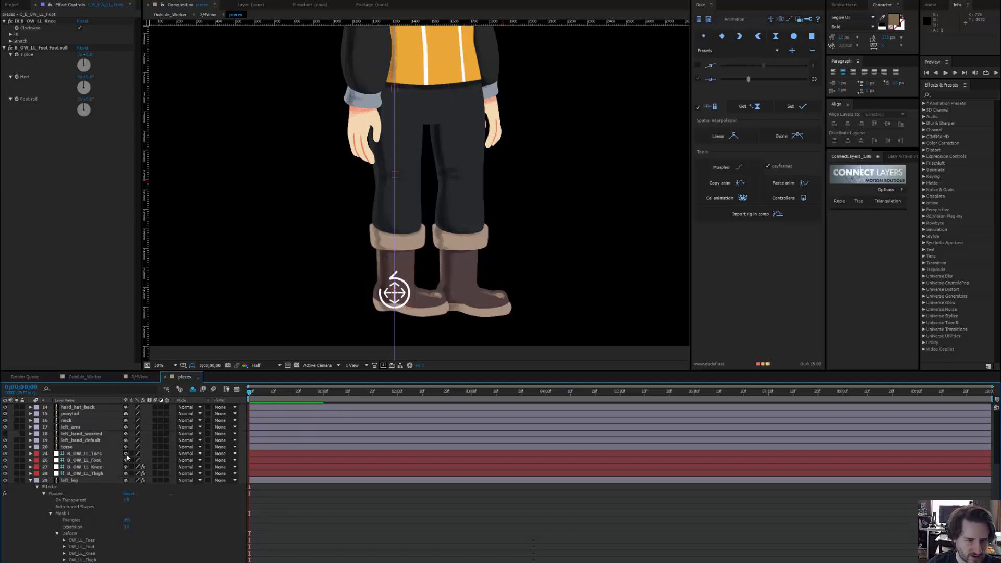
click(126, 473)
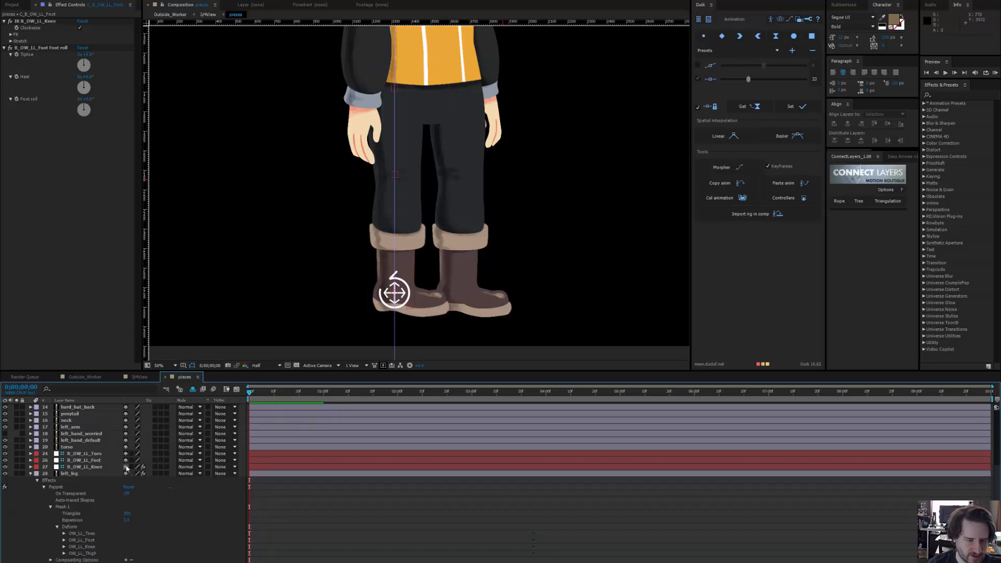
click(126, 466)
click(125, 459)
click(125, 453)
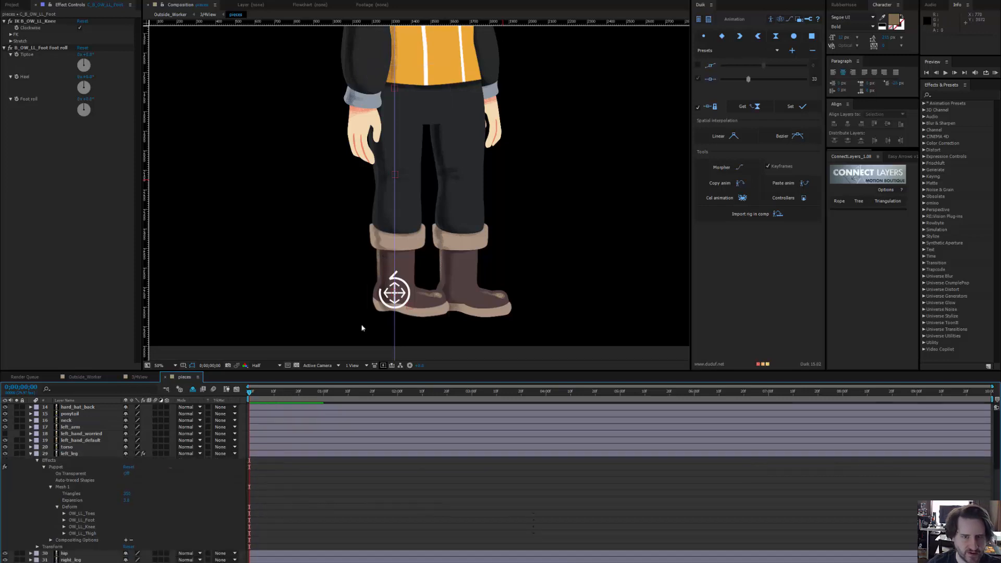
Examine the foot controller's keyframes and the leg's motion on the whole character
click(394, 293)
key(u)
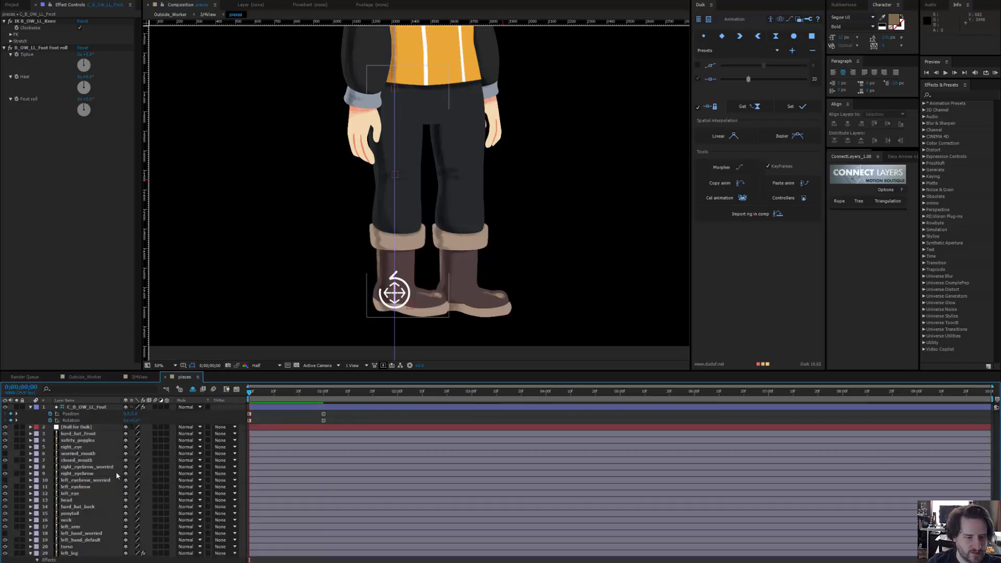
drag(616, 168, 600, 218)
scroll(600, 218, down, 2)
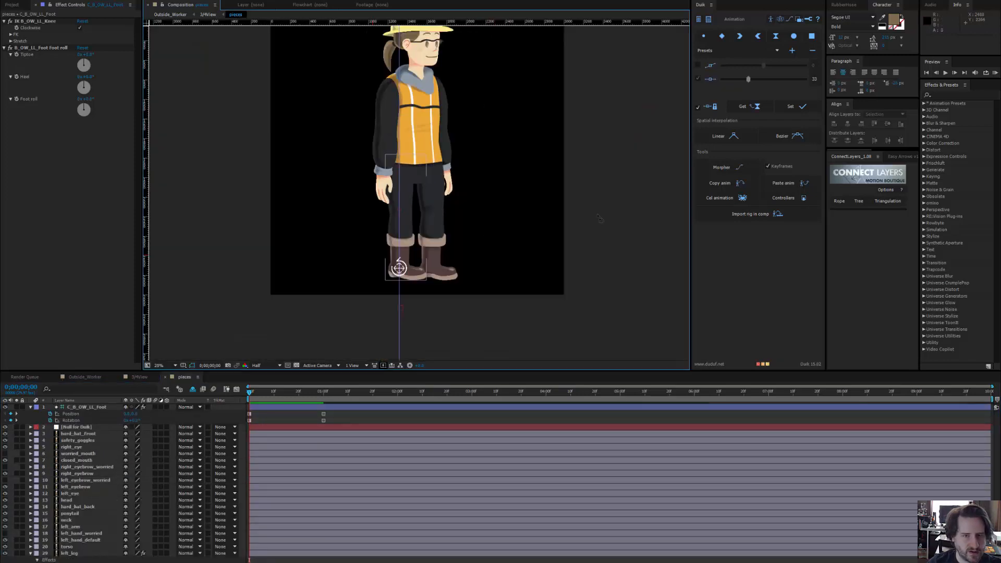
scroll(419, 195, up, 2)
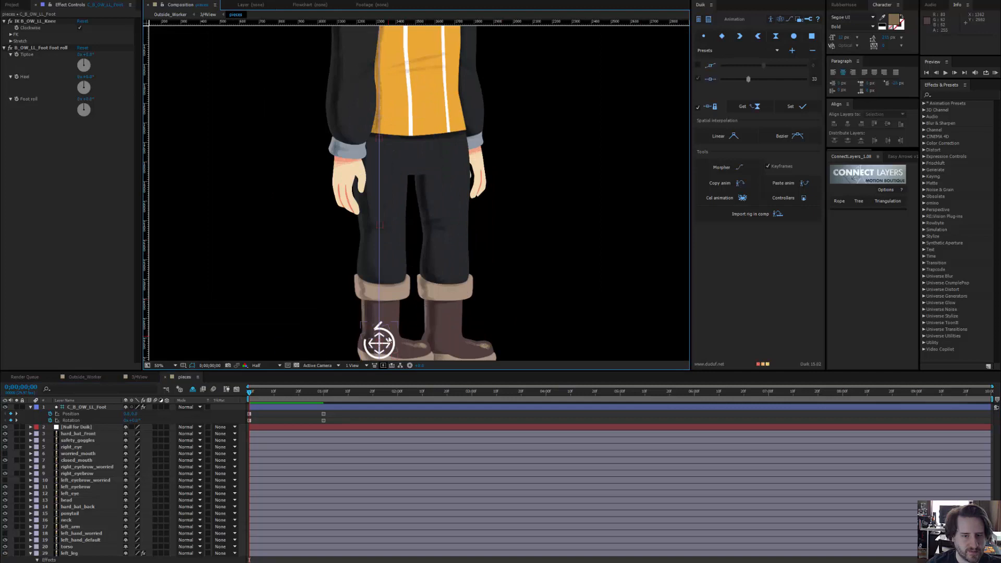
drag(287, 395, 252, 408)
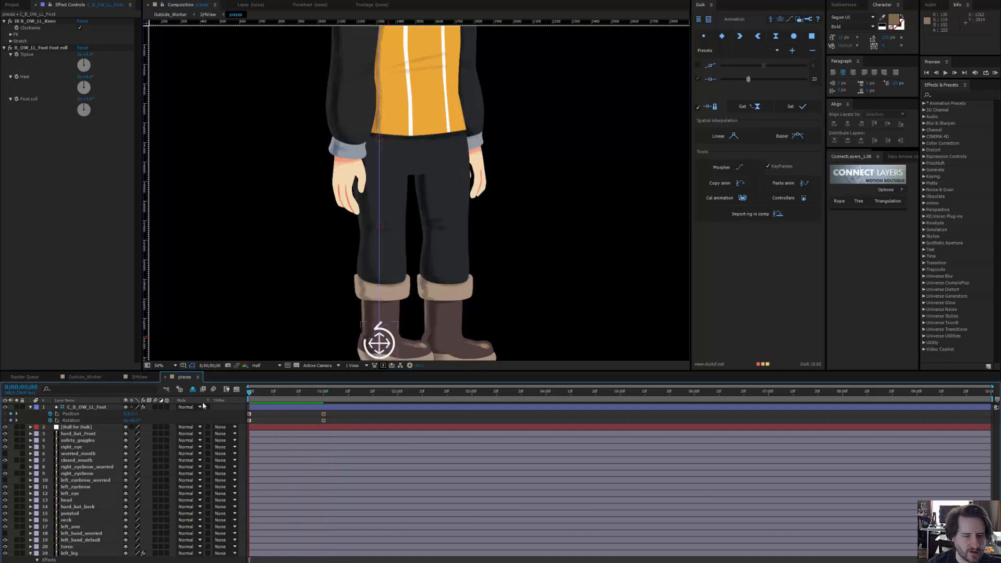
Show the shy layers again and turn off visibility for the B_OW_LL_Toes, Foot, Knee and Thigh bones
click(193, 390)
scroll(72, 530, down, 5)
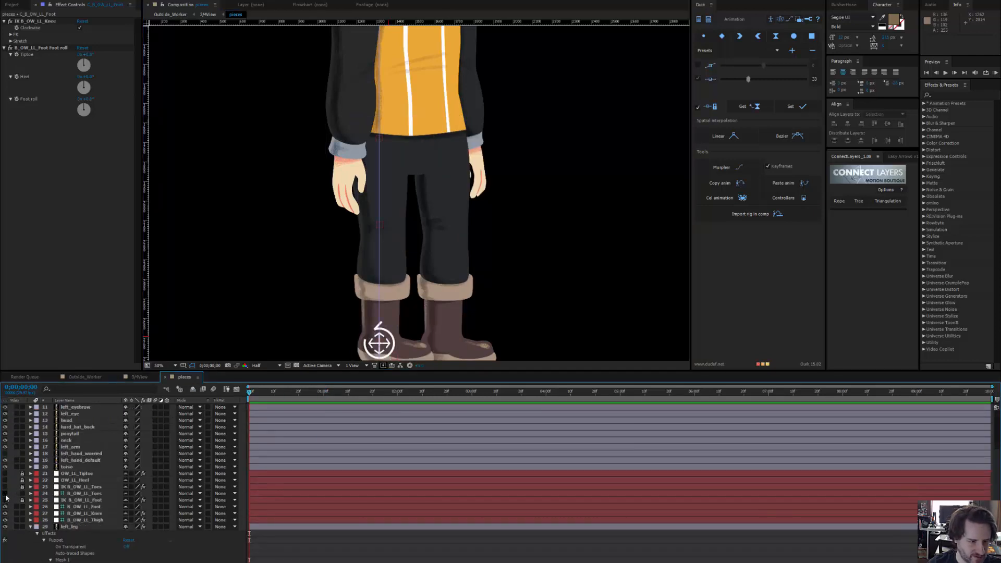
drag(6, 507, 5, 520)
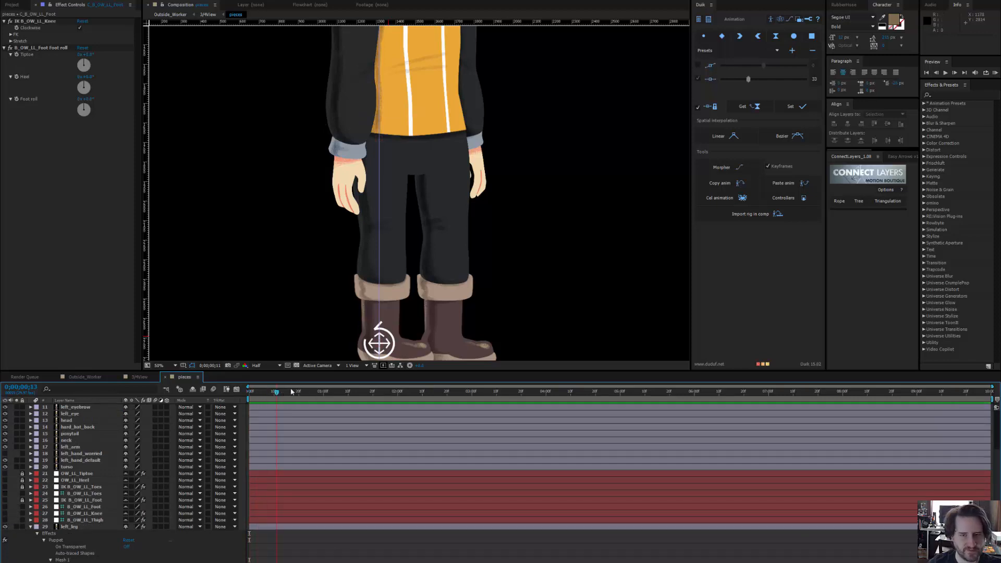
Scrub to 0;00;01;13 to check the raised leg on the whole character and select its foot controller
drag(296, 392, 356, 392)
scroll(516, 252, down, 2)
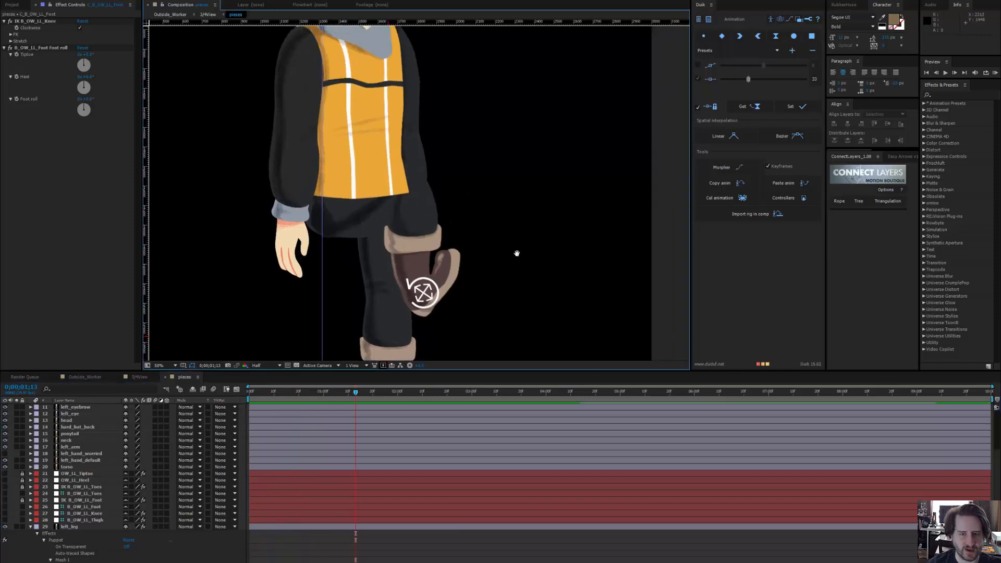
click(421, 242)
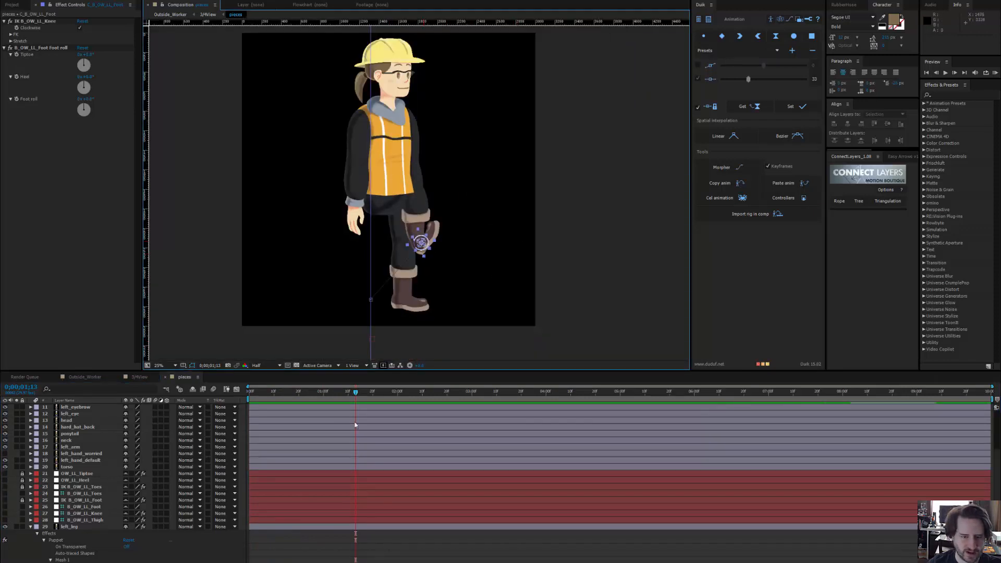
drag(356, 394, 323, 404)
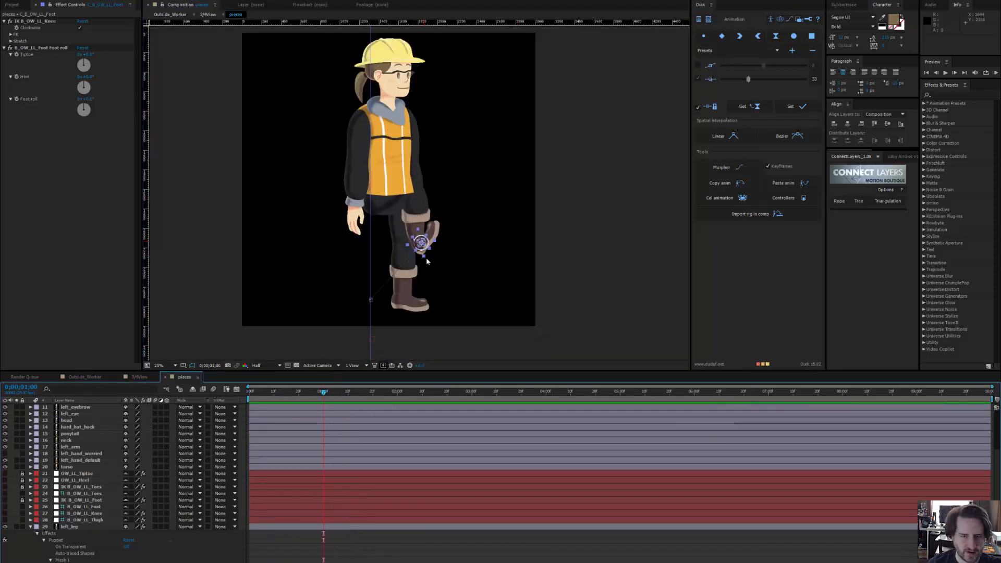
drag(426, 244, 409, 274)
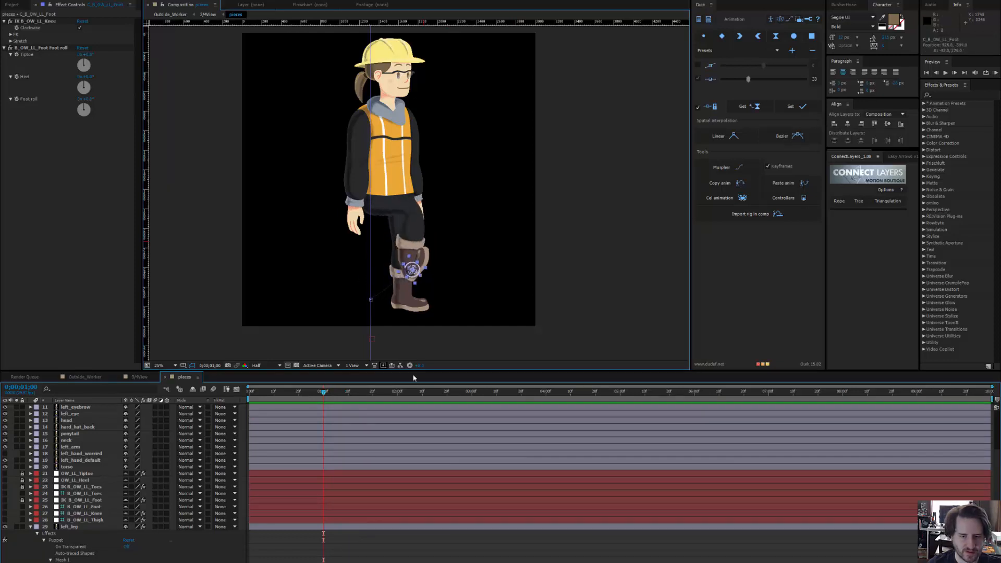
key(ctrl+z)
At 0;00;02;00, move the left foot controller up and behind the character so the leg kicks back
key(shift+Page_Down)
key(shift+Page_Down)
key(shift+Page_Down)
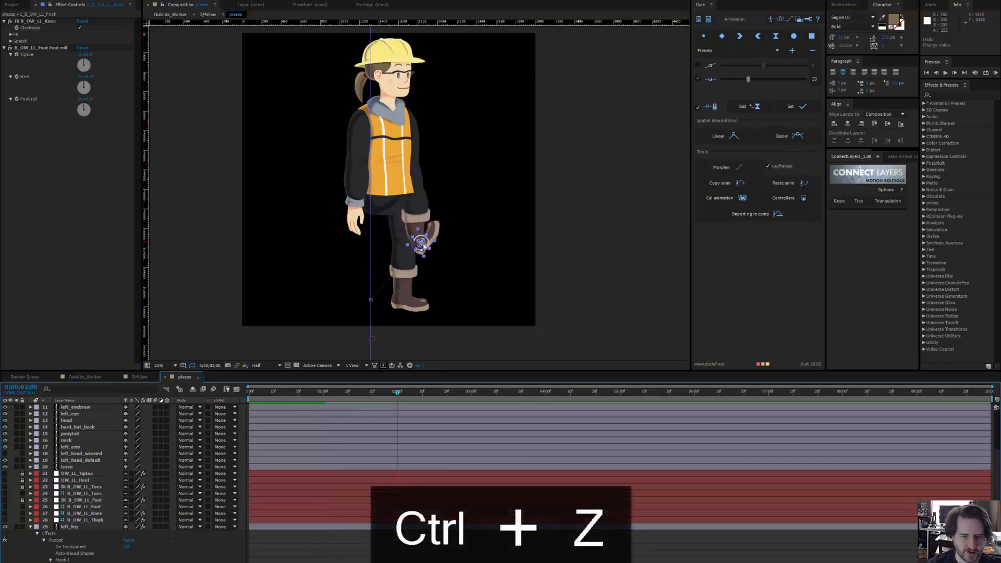
drag(422, 242, 324, 212)
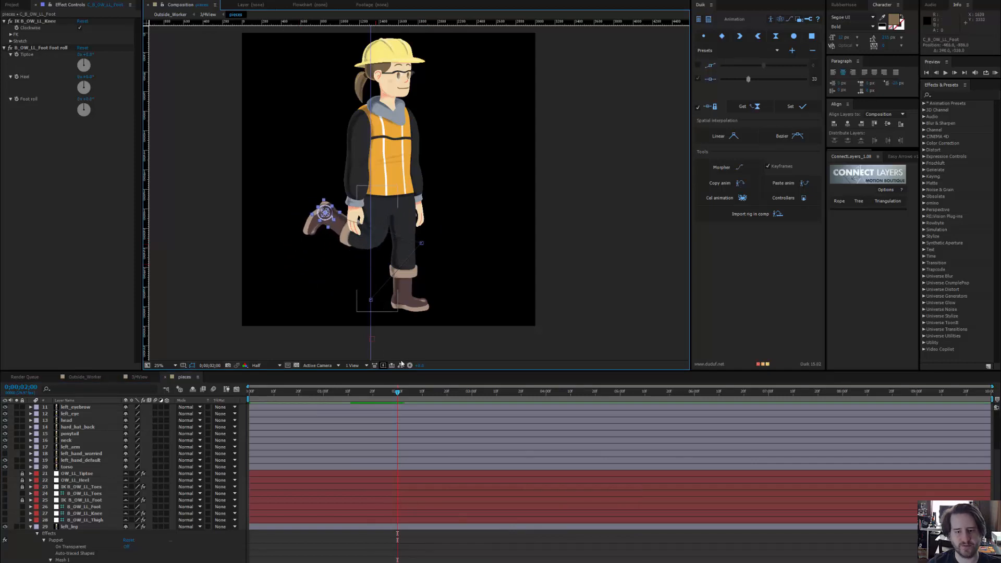
At 0;00;01;15, move the left foot controller down and back to set an in-between pose with the foot just behind the standing leg
drag(349, 392, 363, 400)
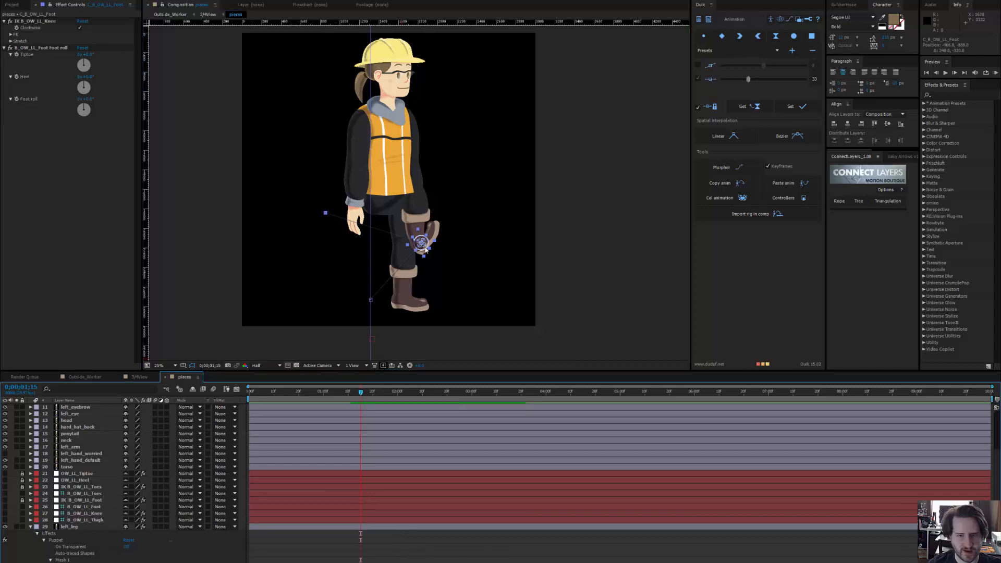
drag(420, 243, 367, 264)
key(w)
key(v)
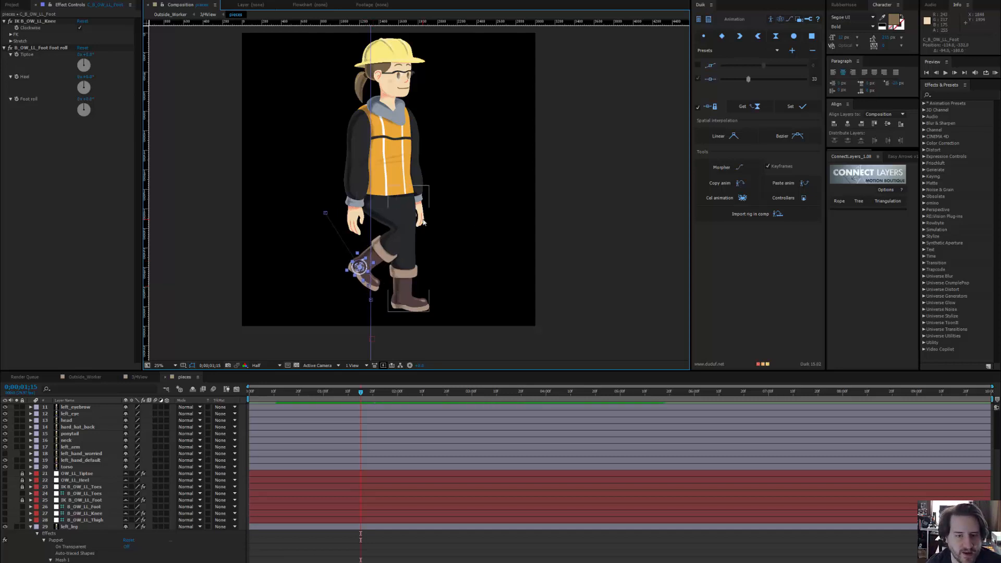
Select the right_leg layer behind the bent left leg in the composition
scroll(421, 221, up, 2)
scroll(420, 221, up, 1)
drag(420, 221, 433, 174)
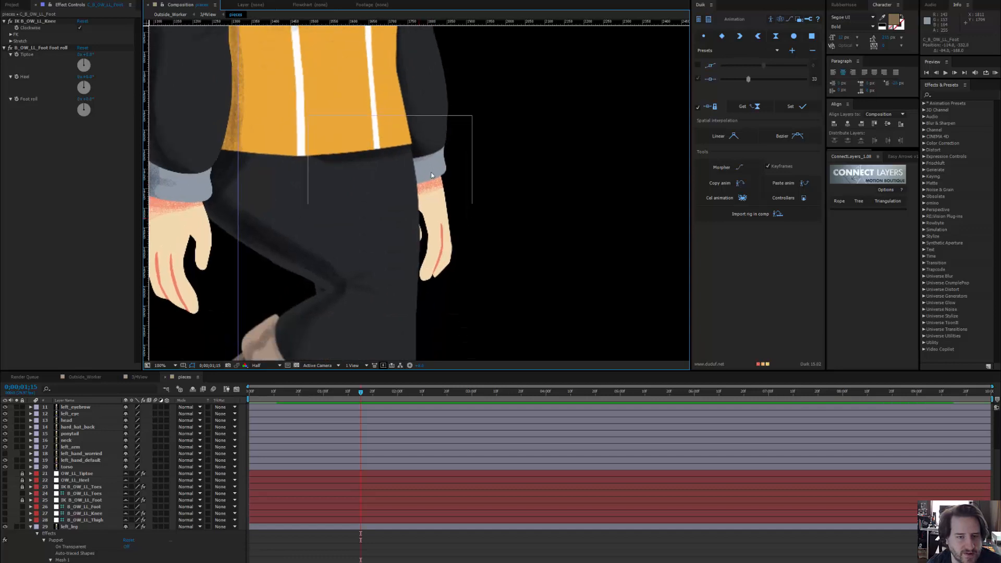
scroll(432, 174, down, 1)
click(418, 298)
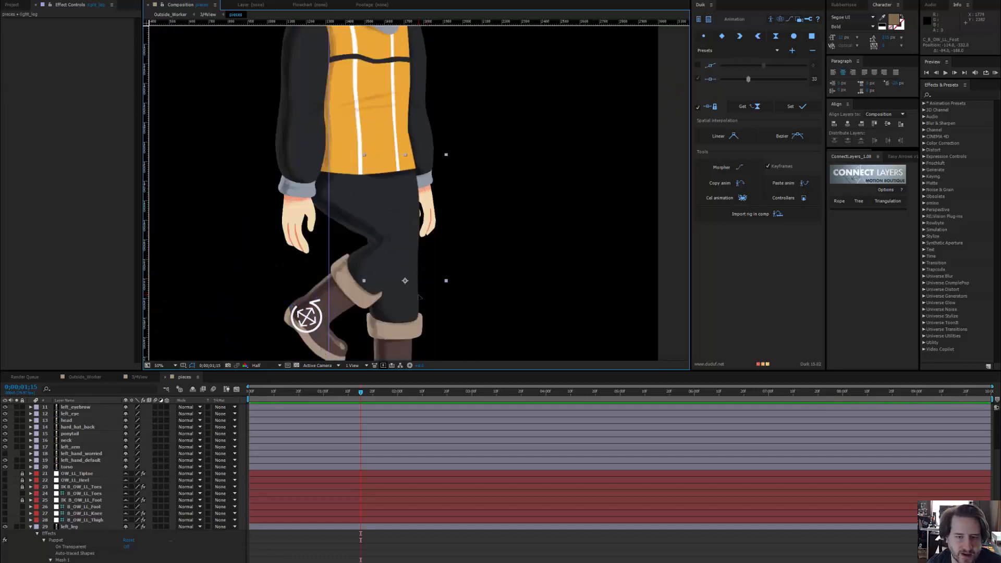
click(940, 94)
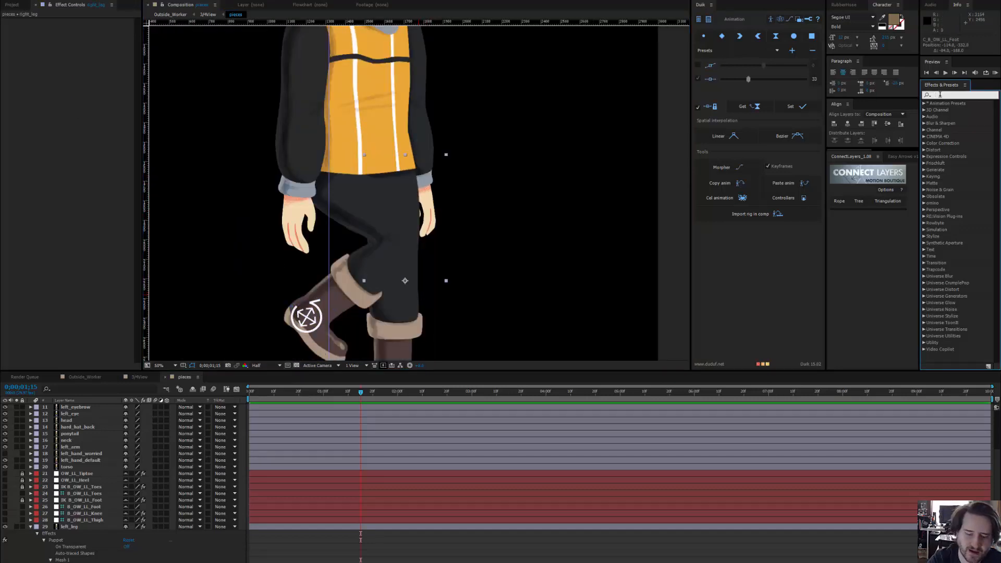
text(b)
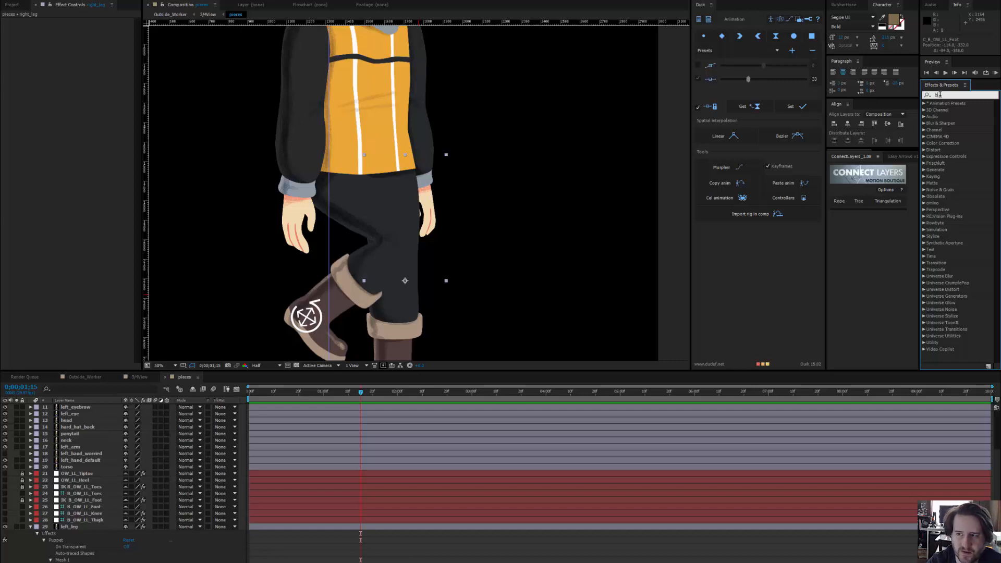
text(right)
drag(957, 136, 63, 130)
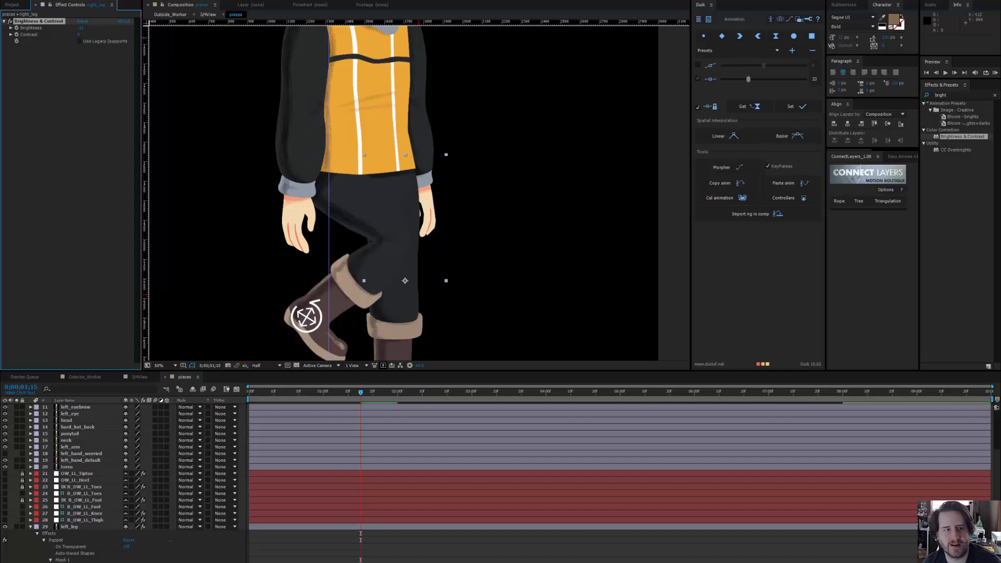
key(Delete)
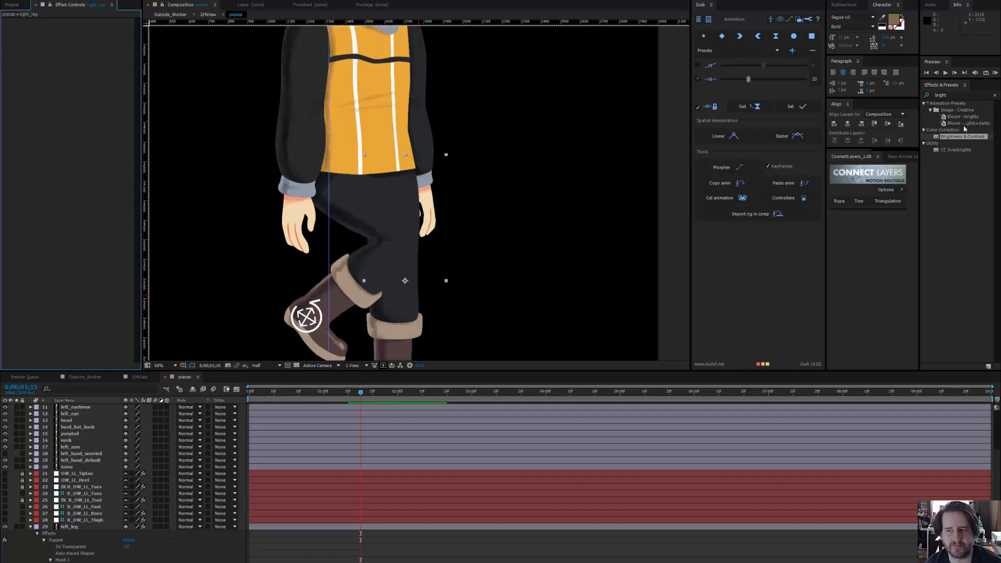
Find the Gradient Ramp effect and apply it to the right_leg layer
click(956, 94)
text(ramp)
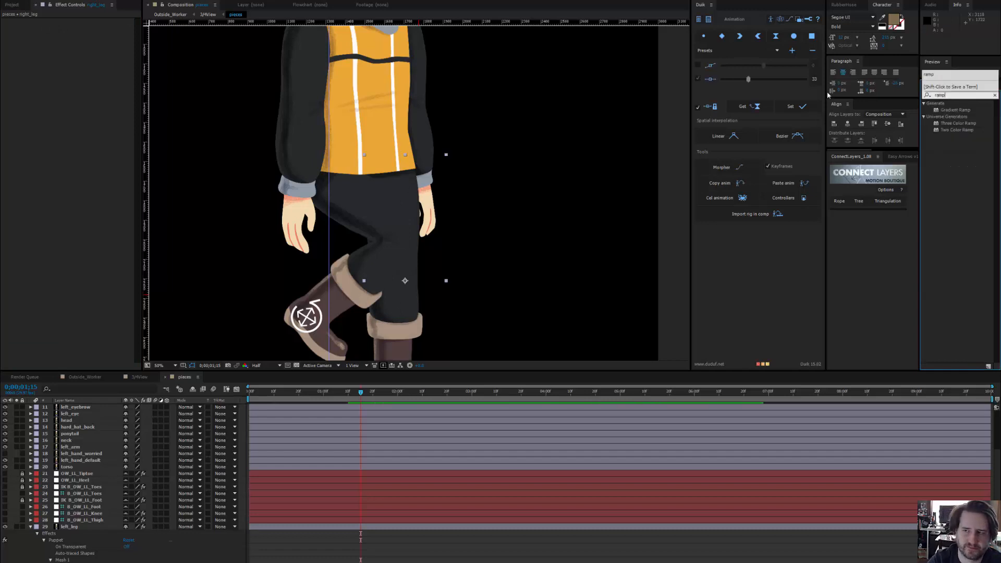
drag(955, 109, 91, 86)
click(104, 55)
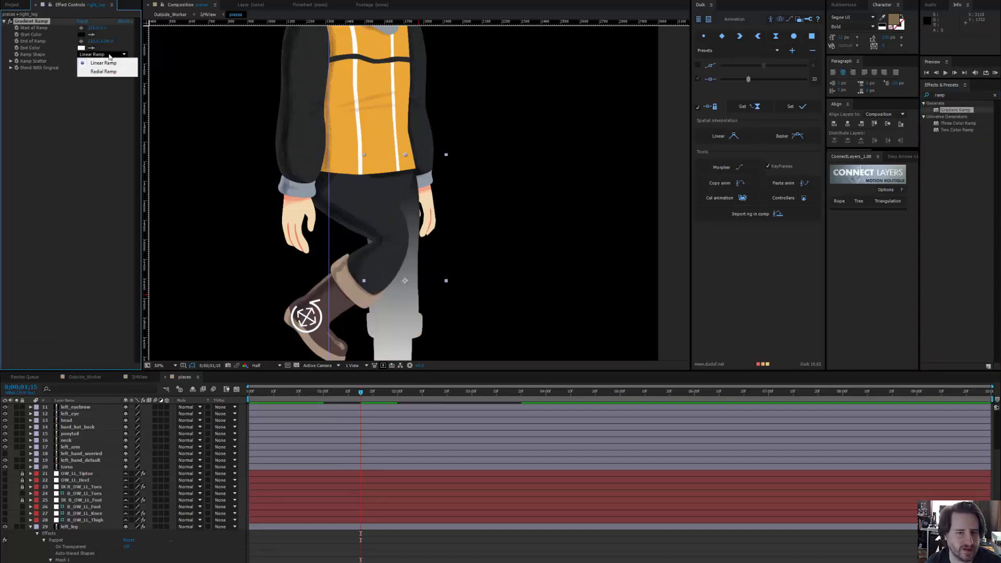
Add the CC Composite effect to right_leg and set Composite Original to Multiply
click(933, 107)
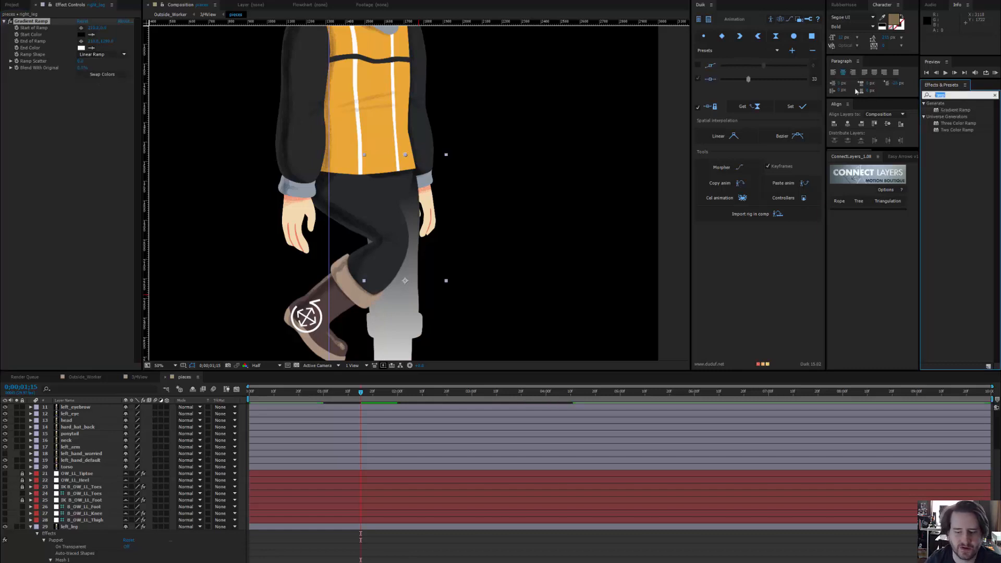
text(cc)
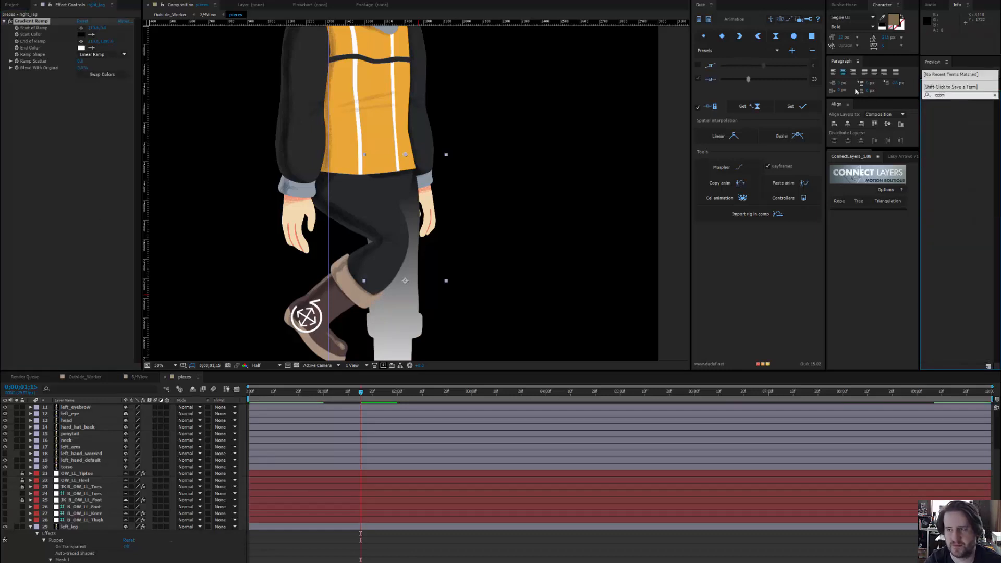
text( comp)
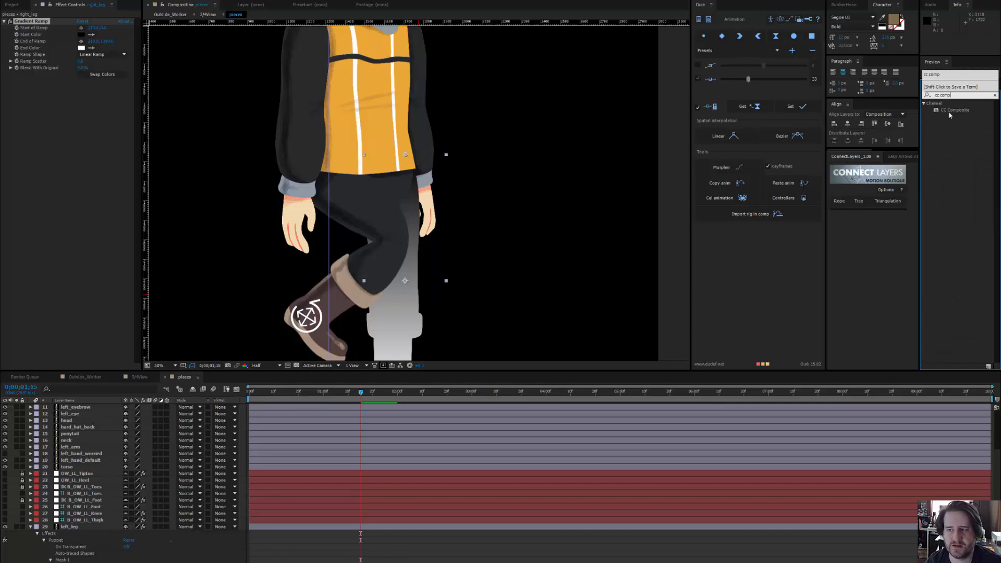
drag(949, 110, 78, 109)
click(95, 95)
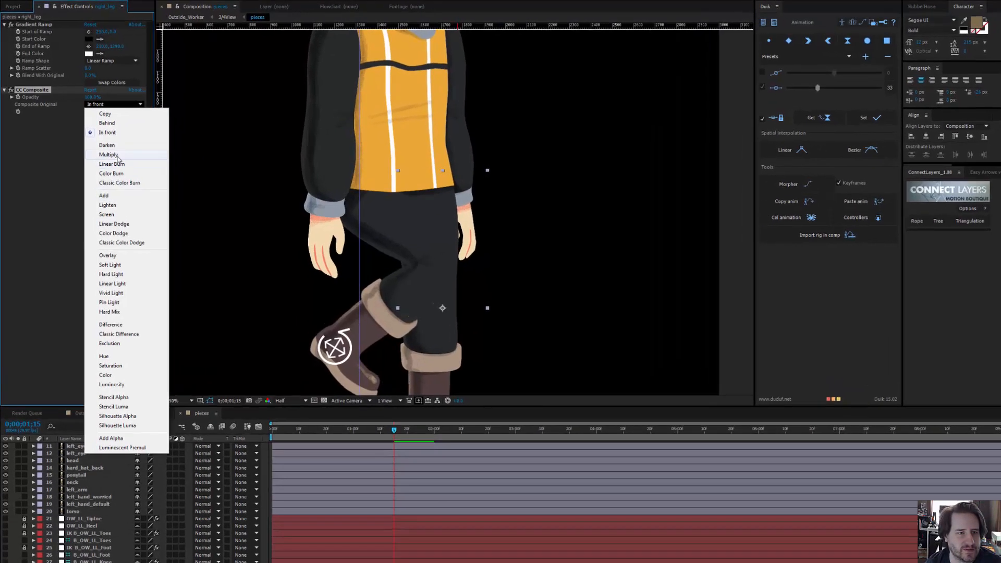
click(99, 140)
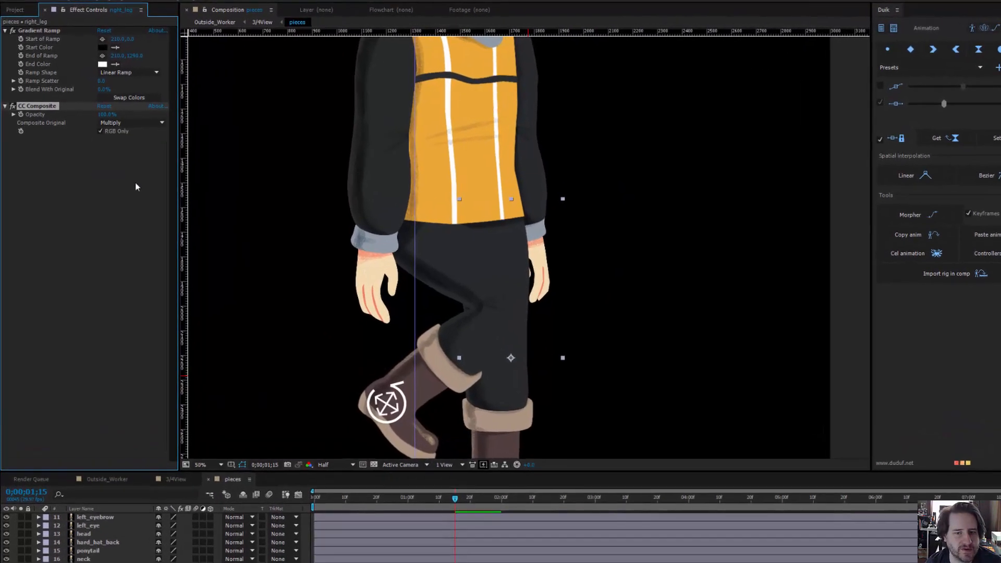
Swap the Gradient Ramp colors and place its start point on the right thigh and its end point at the boot
drag(479, 241, 463, 182)
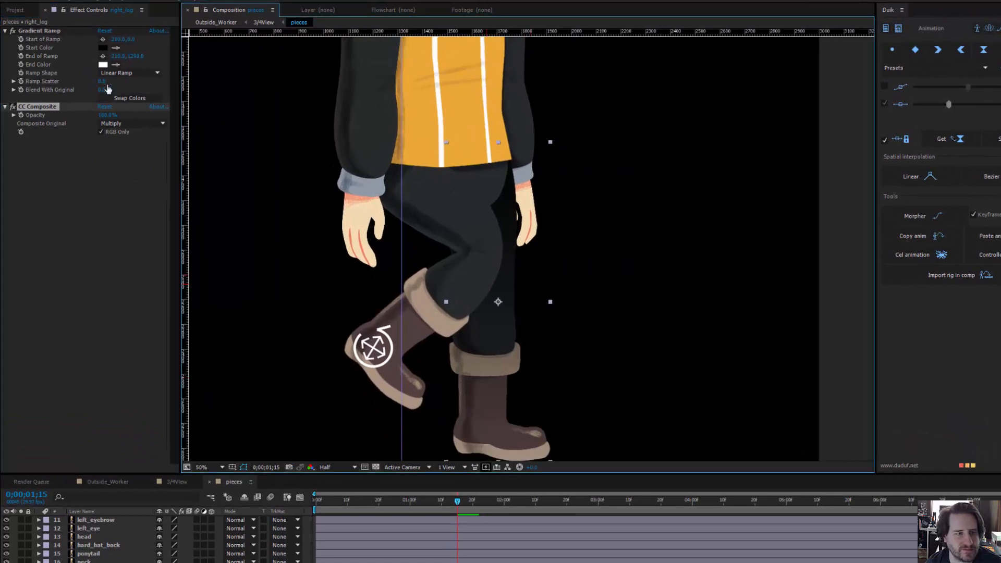
click(132, 98)
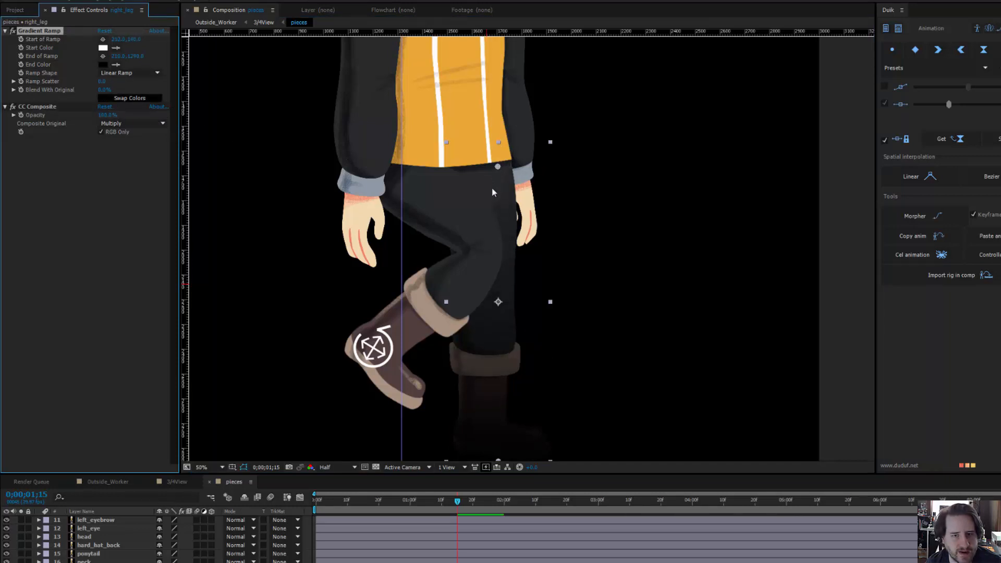
drag(497, 166, 490, 209)
mouse_move(509, 460)
mouse_down()
mouse_move(496, 373)
mouse_move(479, 348)
mouse_move(456, 357)
mouse_up()
drag(481, 123, 462, 116)
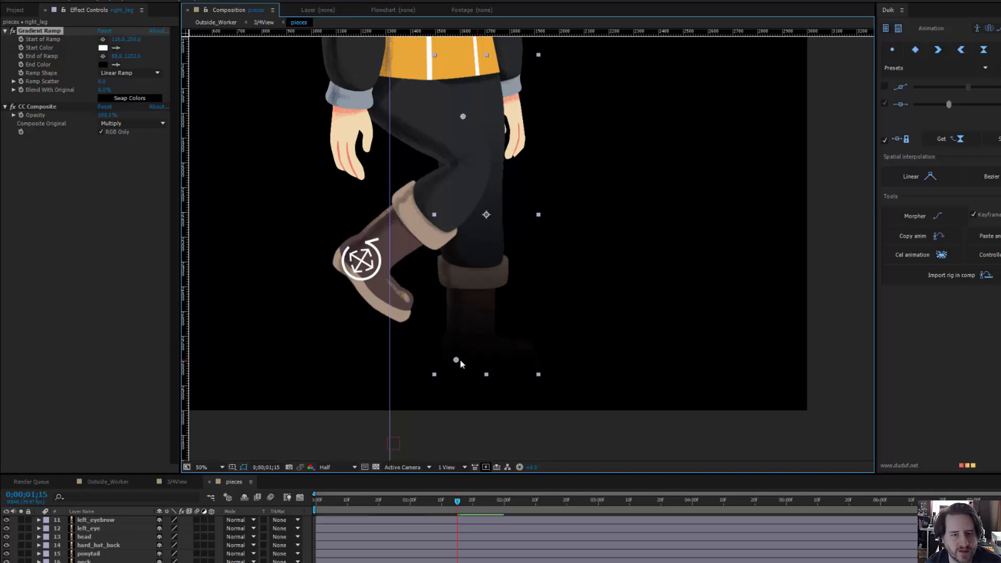
drag(460, 358, 475, 356)
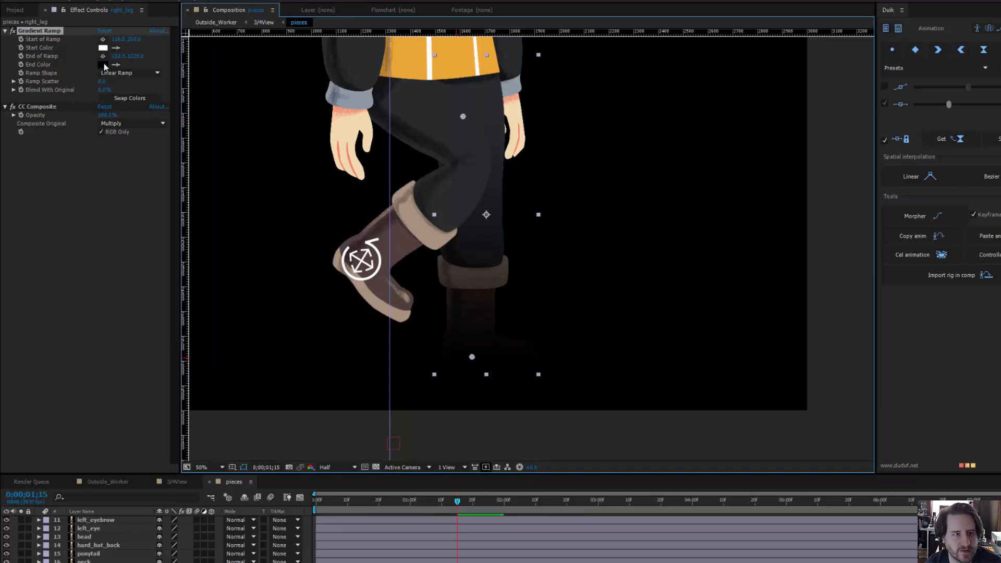
Set the Gradient Ramp's End Color to a light grey to soften the shading on the right boot
click(103, 65)
click(32, 109)
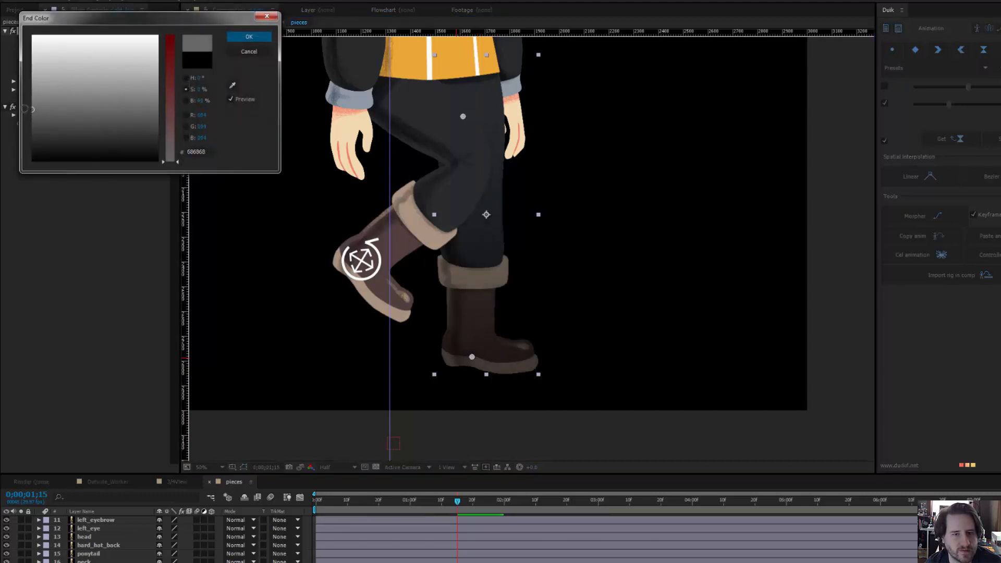
drag(32, 109, 33, 83)
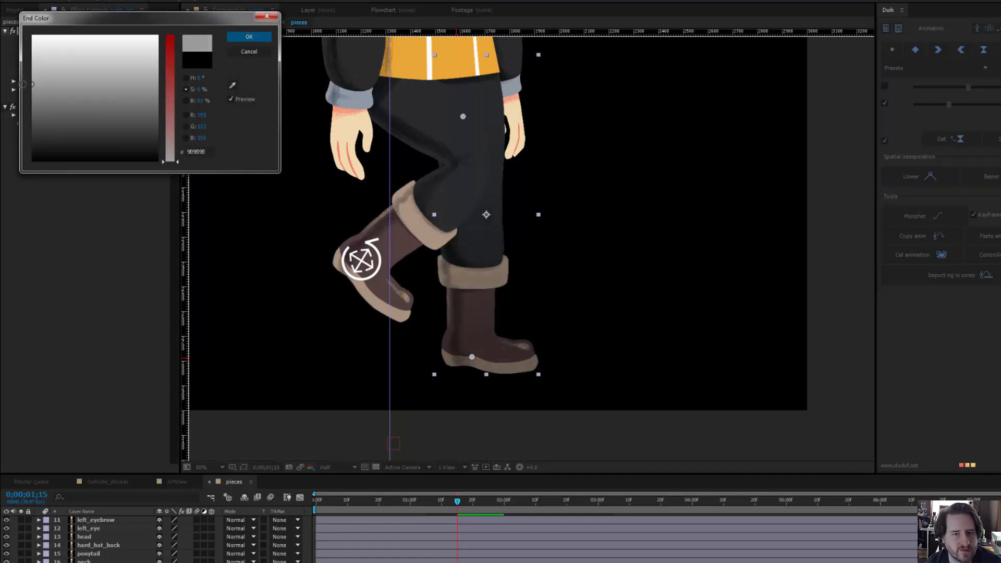
click(249, 37)
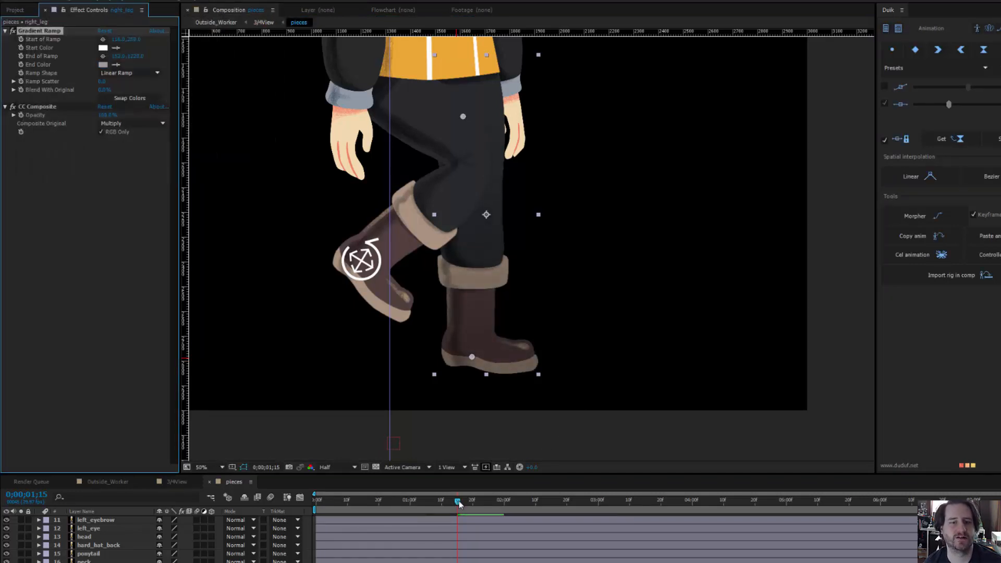
Play the leg animation from the start, reveal the C_B_OW_LL_Foot keyframes and scrub through the motion beside the shaded right leg
drag(459, 503, 315, 503)
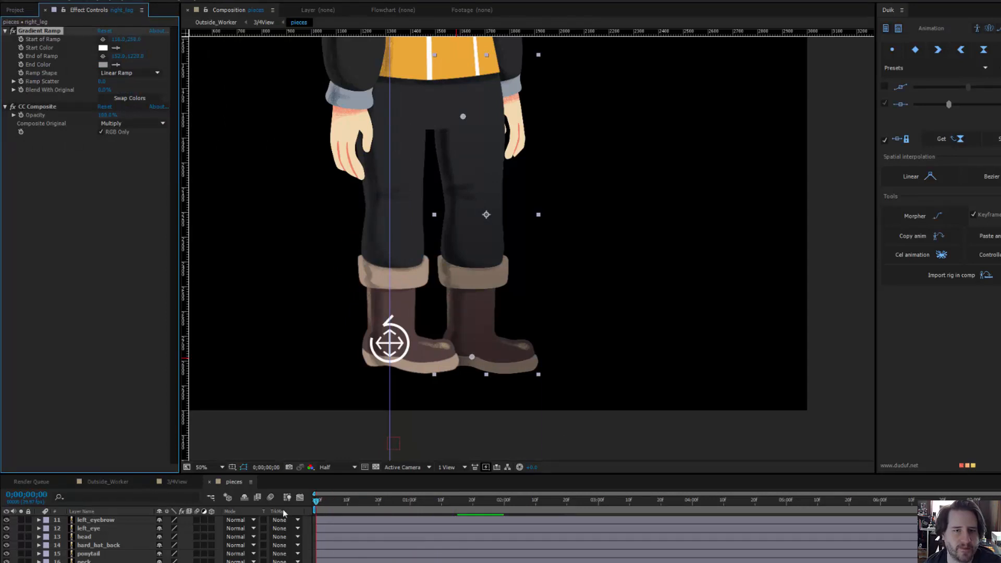
key(space)
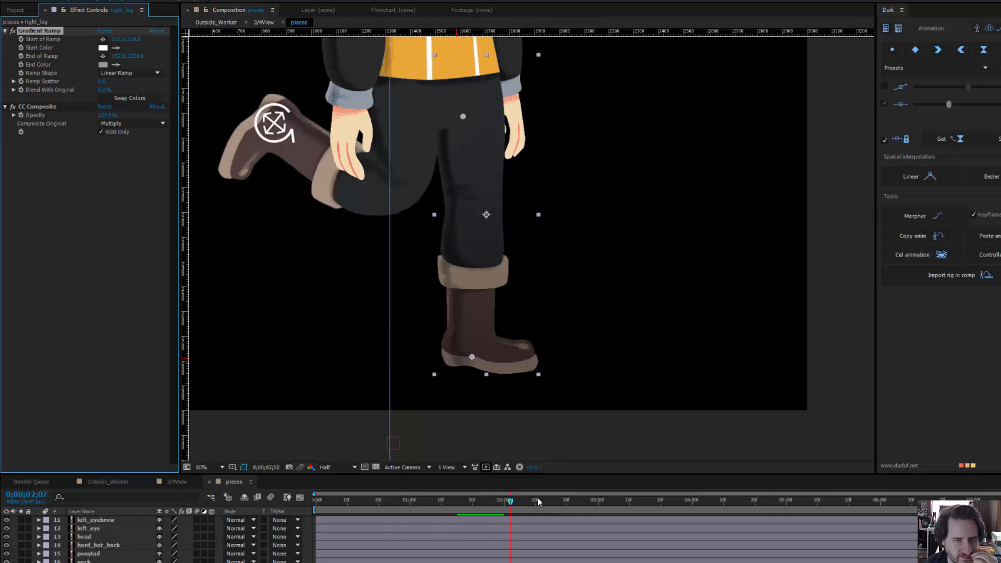
key(space)
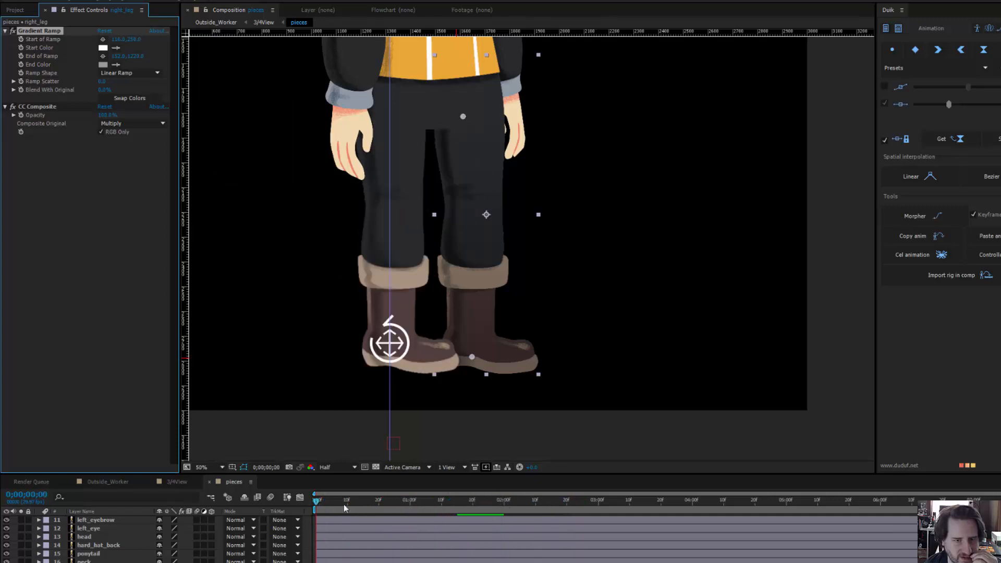
click(475, 515)
key(u)
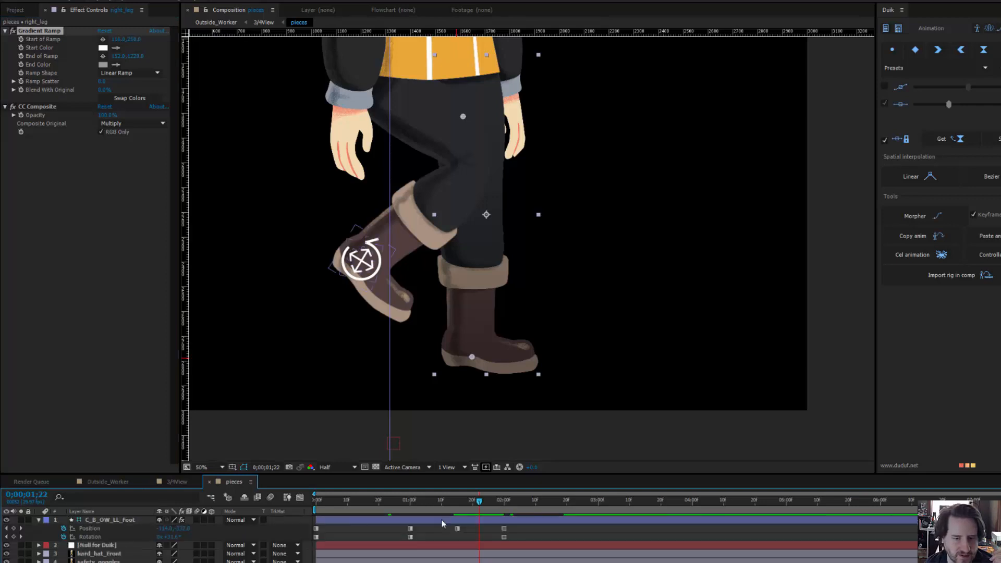
click(442, 521)
drag(479, 503, 534, 504)
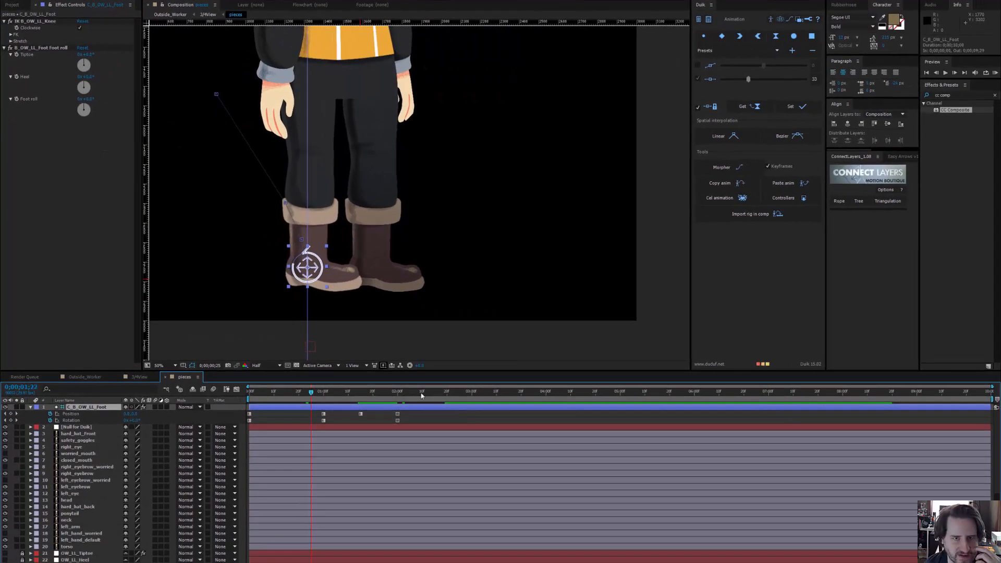
drag(421, 395, 229, 393)
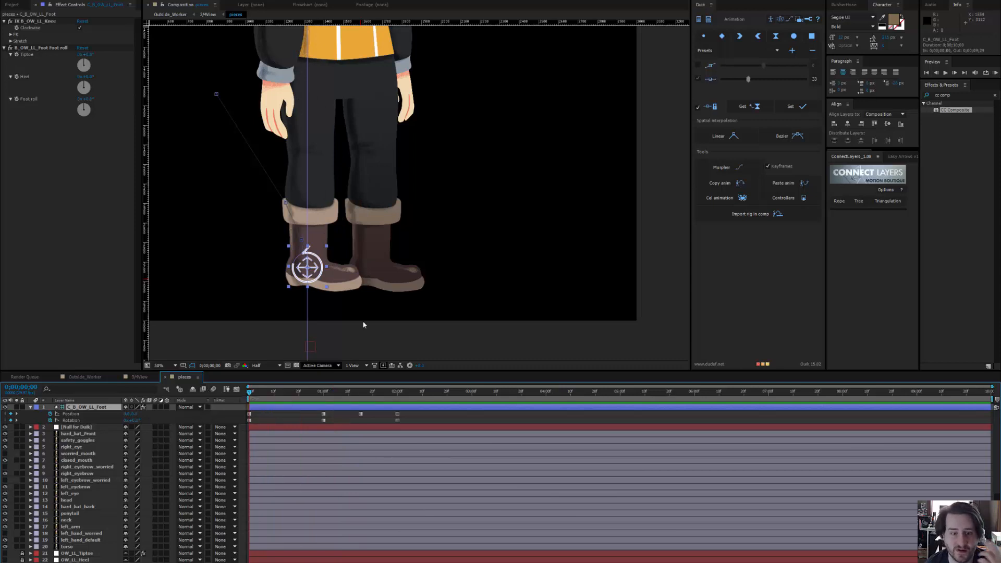
Select the B_OW_LL_Thigh bone layer and toggle the locks on OW_LL_Tiptoe and OW_LL_Heel off and back on
scroll(120, 508, down, 3)
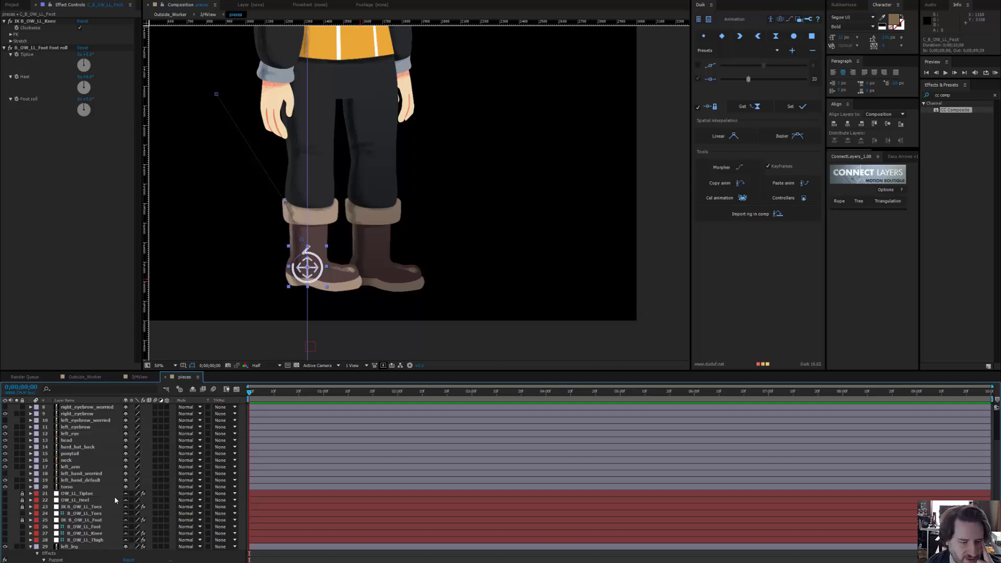
click(84, 540)
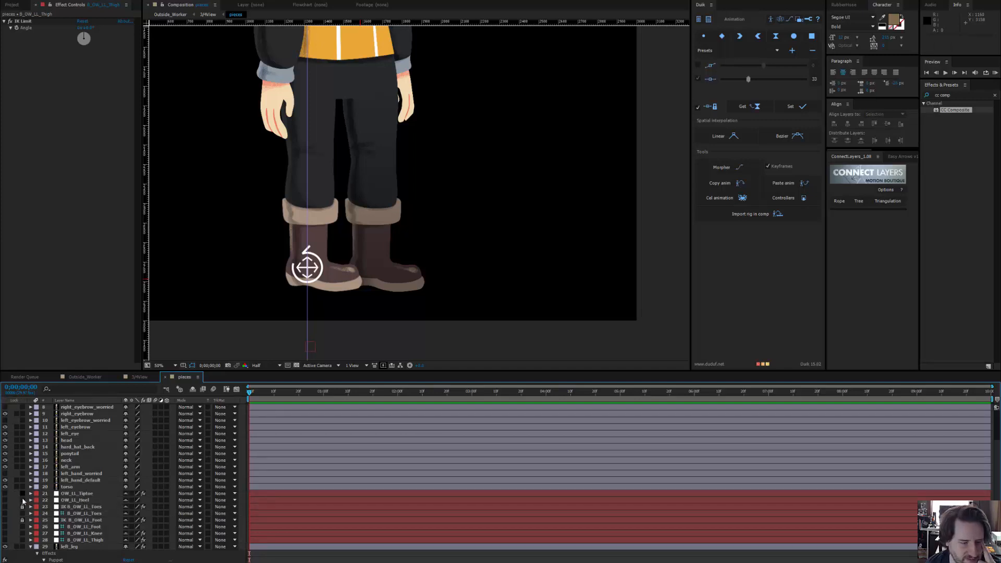
drag(22, 493, 23, 501)
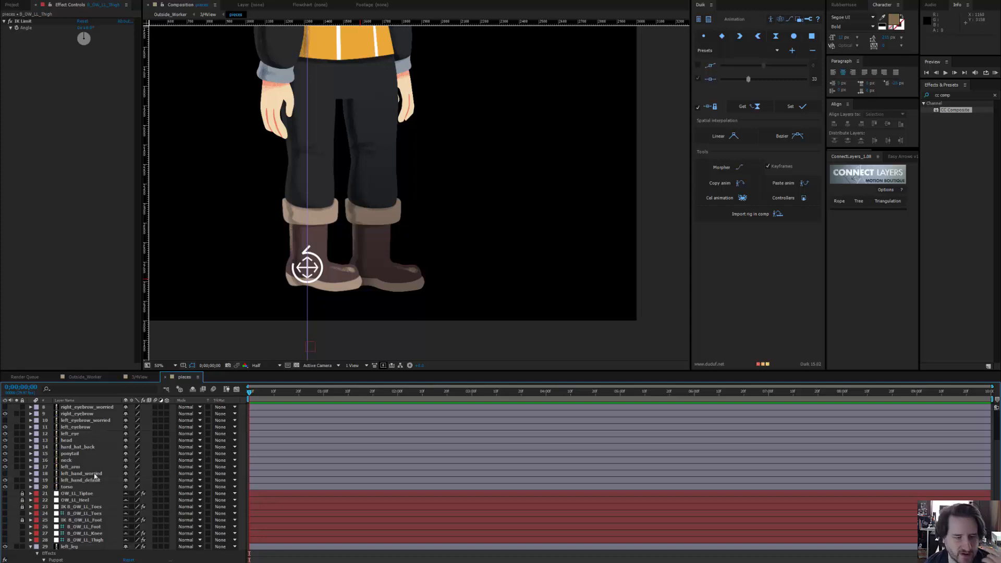
Duplicate the Null for Duik and place one null at the heel of the right boot
click(310, 349)
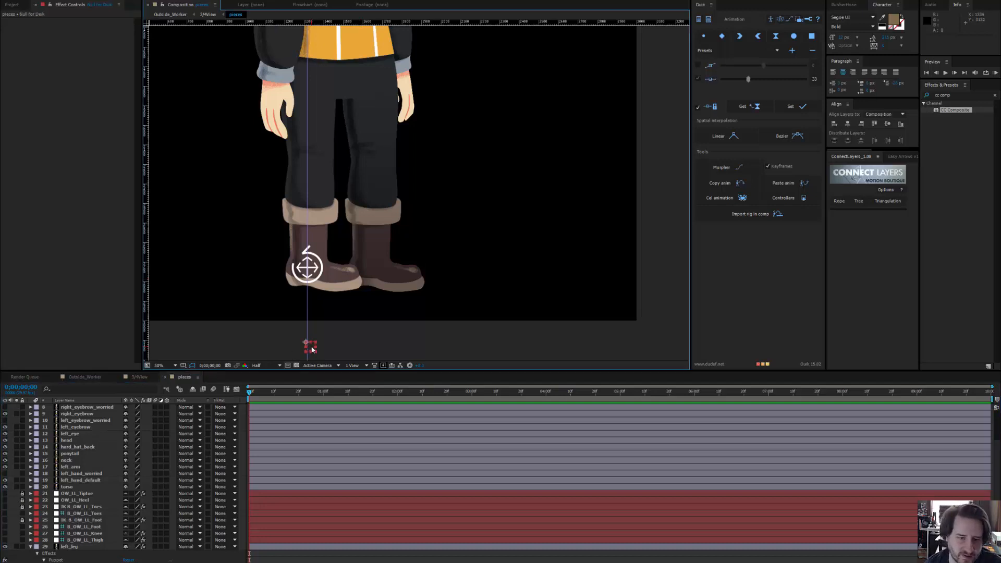
drag(310, 349, 348, 287)
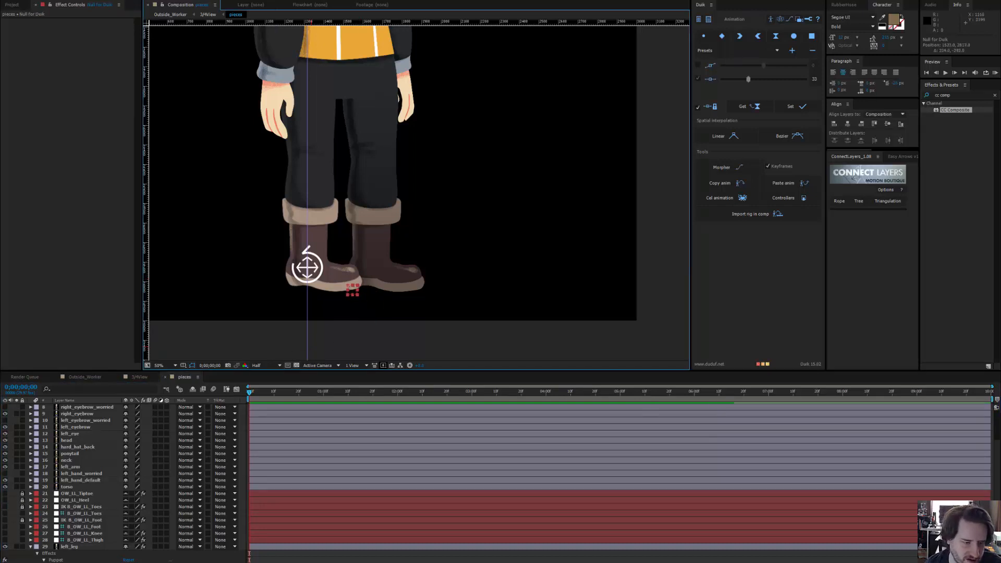
scroll(203, 469, down, 5)
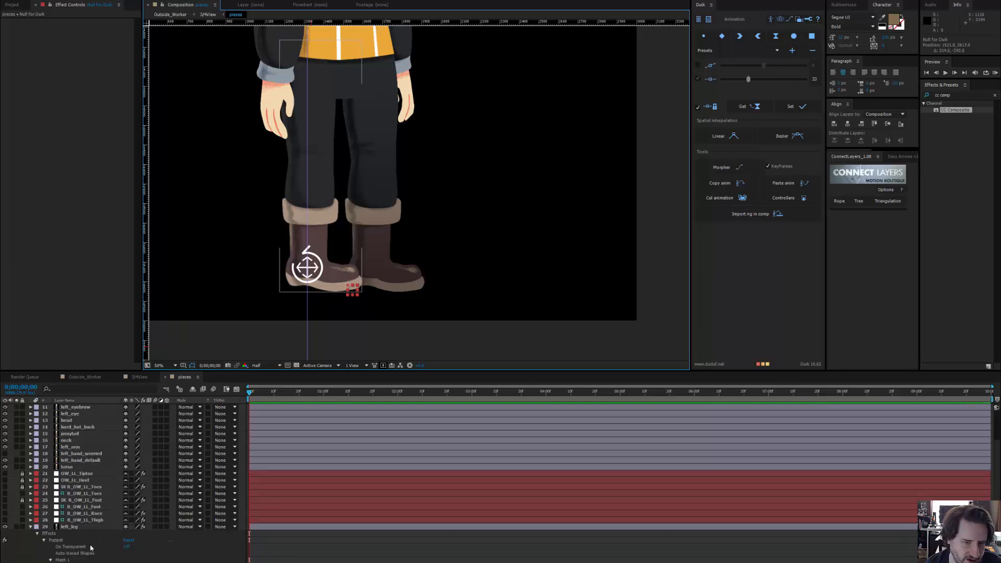
key(ctrl+d)
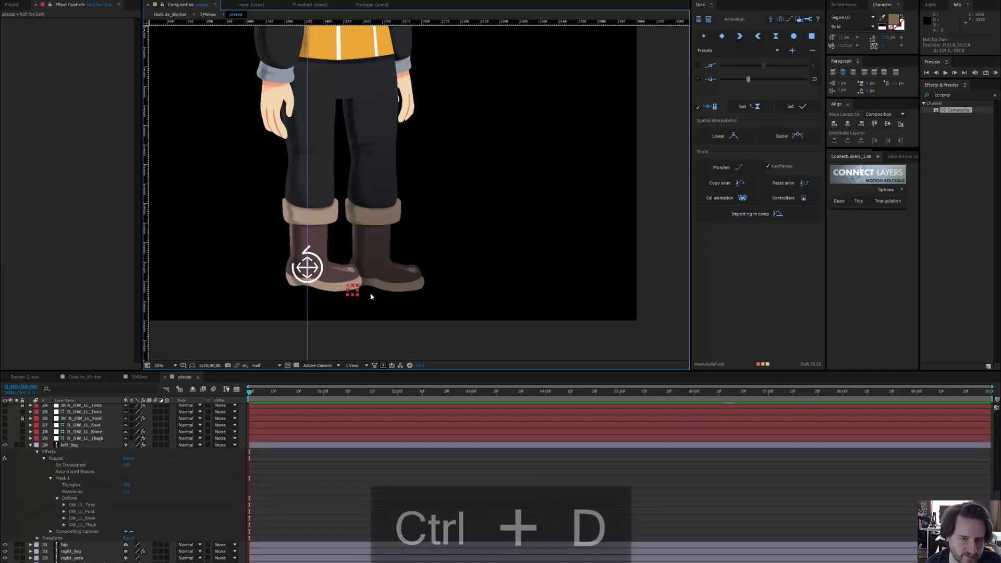
key(ctrl+z)
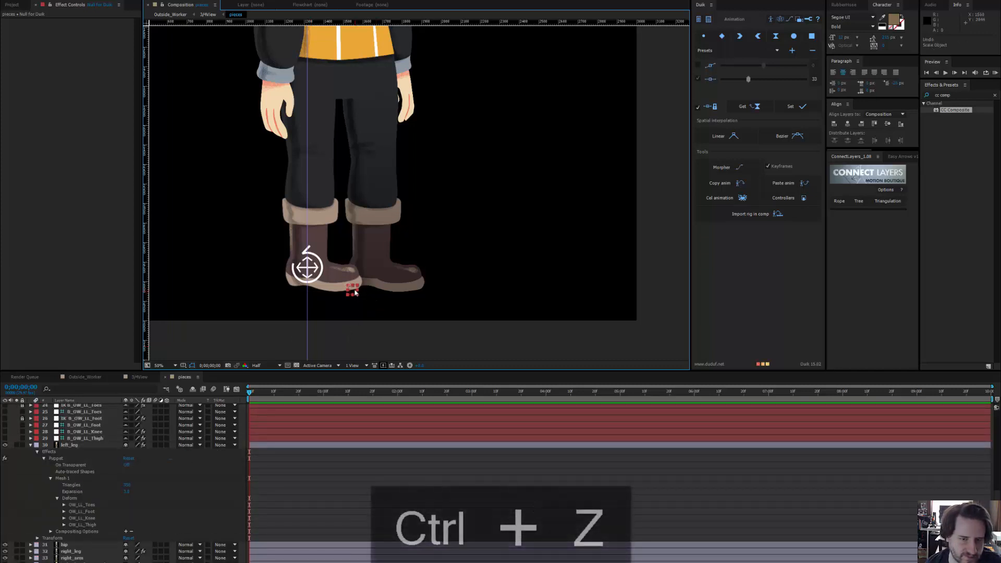
key(ctrl+z)
drag(352, 292, 350, 290)
scroll(113, 515, up, 5)
scroll(113, 515, up, 5)
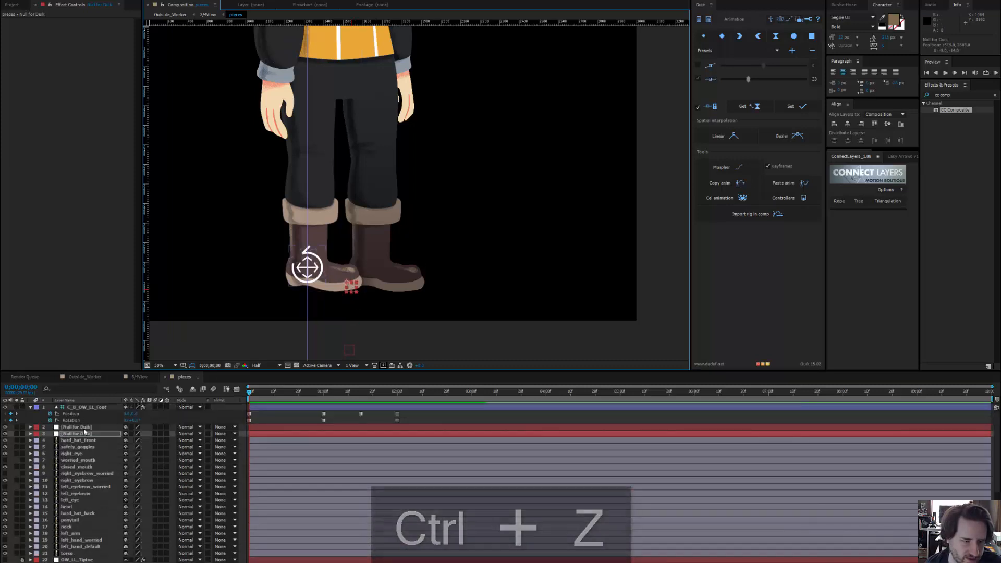
Move the heel's Null for Duik layer directly above right_leg in the layer stack and solo both layers
drag(82, 435, 96, 546)
ctrl+click(46, 545)
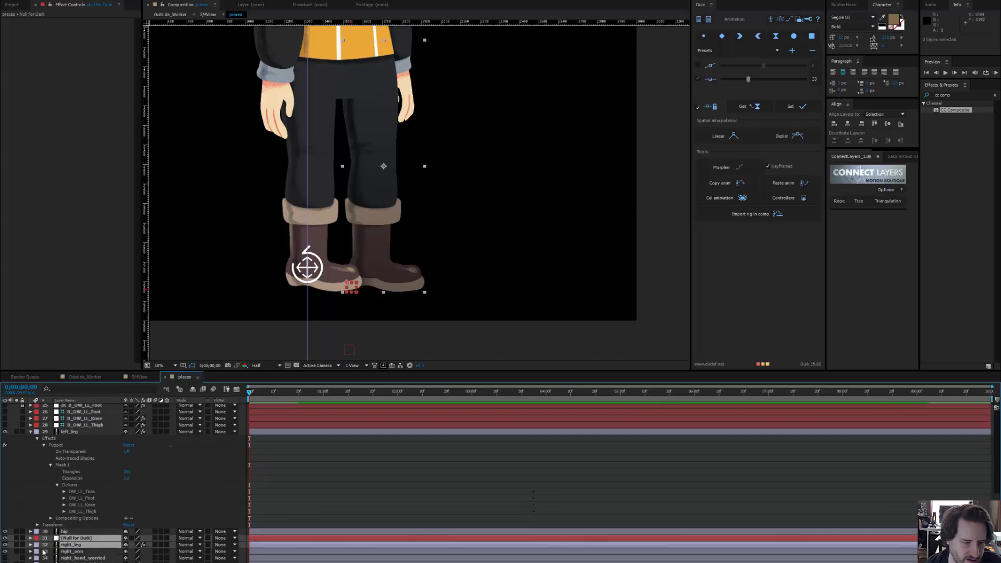
click(16, 544)
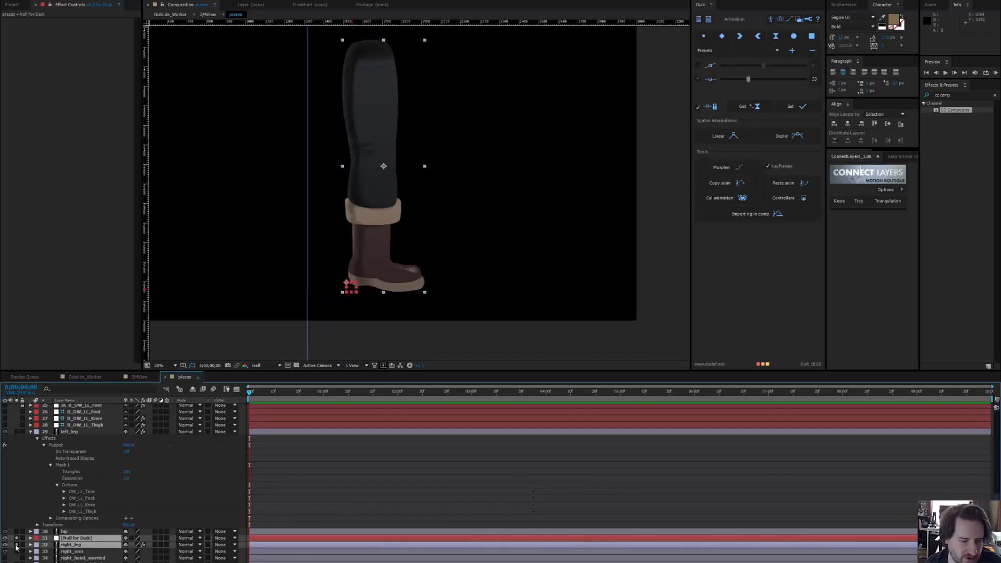
Hide the shy bone layers in the timeline and select the C_B_OW_LL_Foot controller layer
click(192, 389)
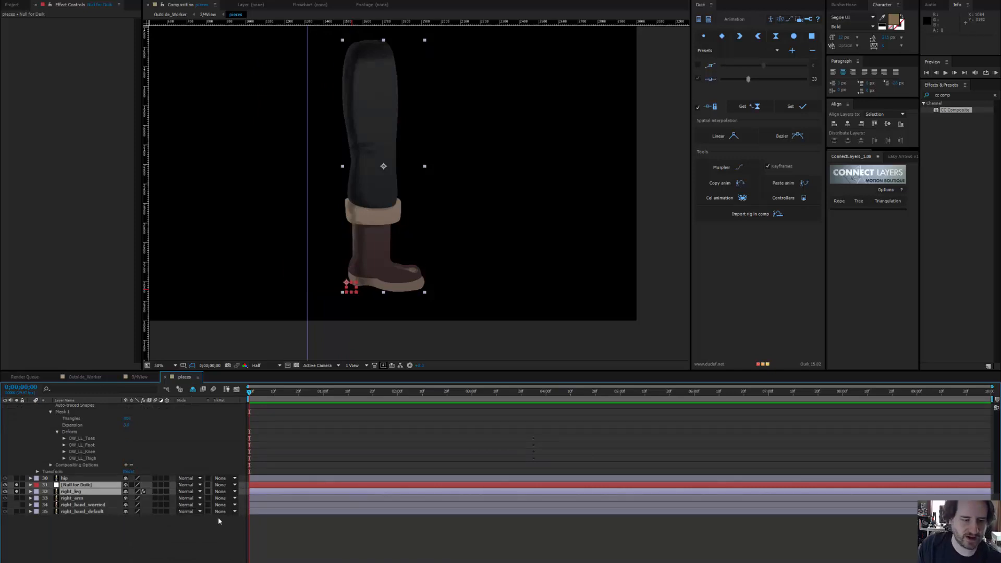
click(81, 478)
scroll(77, 500, up, 3)
scroll(91, 469, up, 5)
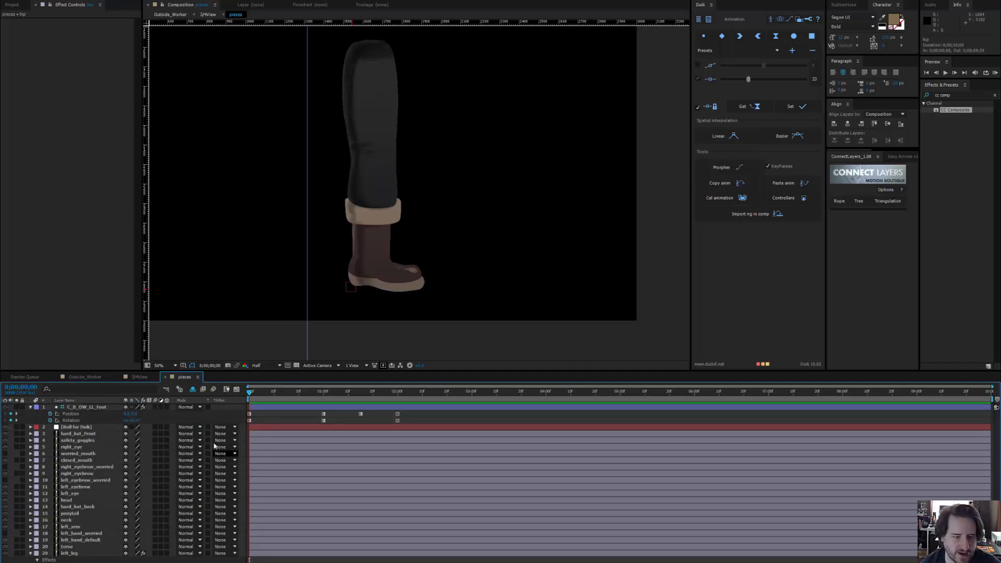
click(86, 407)
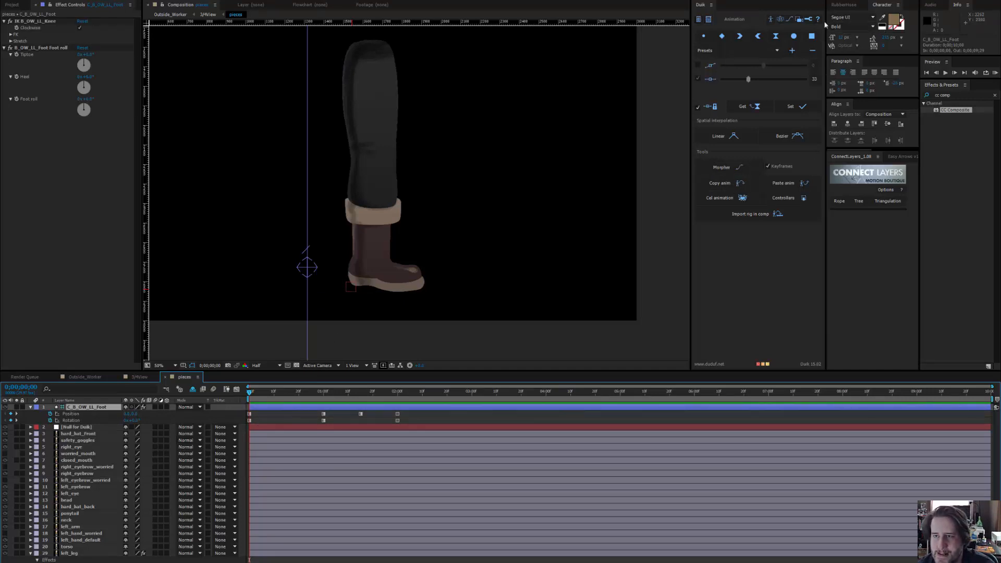
In Duik's Rigging settings, set the controllers' type to Null and review the placement and bone type options
click(808, 20)
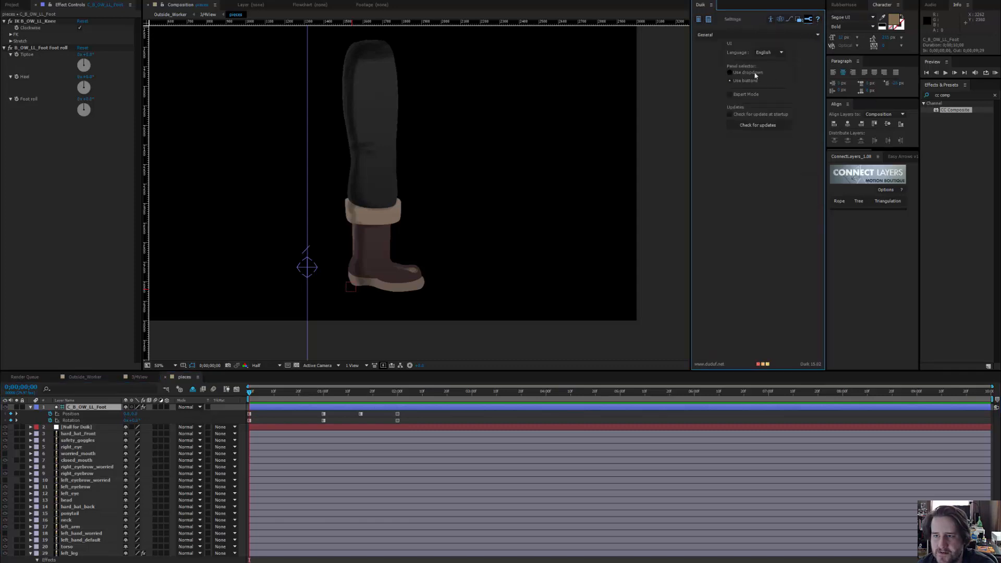
click(820, 34)
click(793, 54)
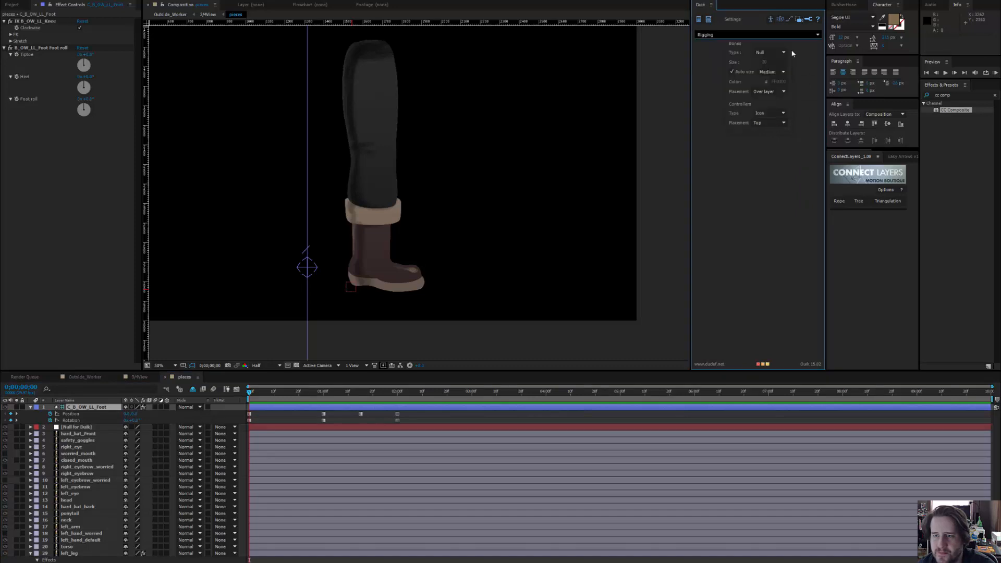
click(775, 113)
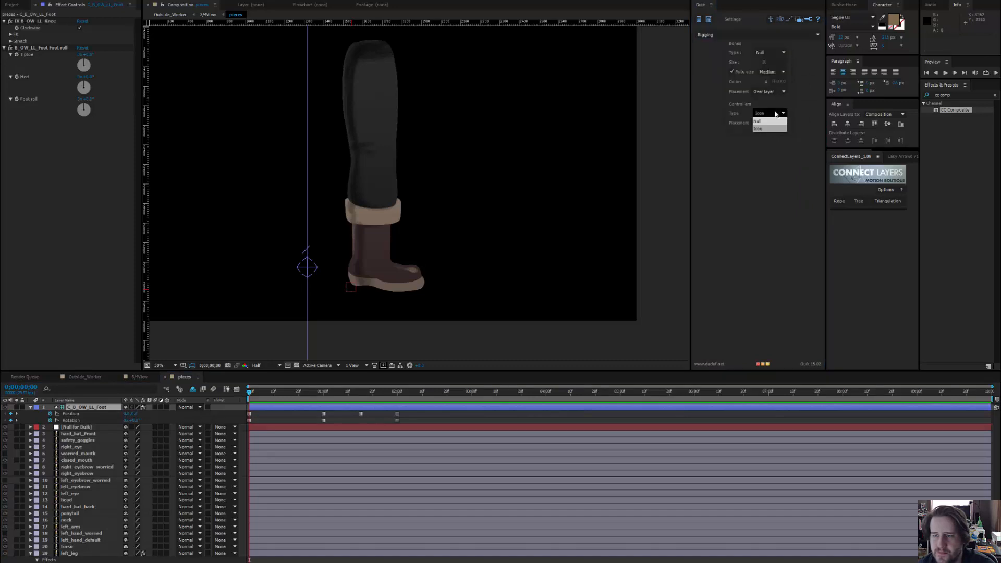
click(769, 128)
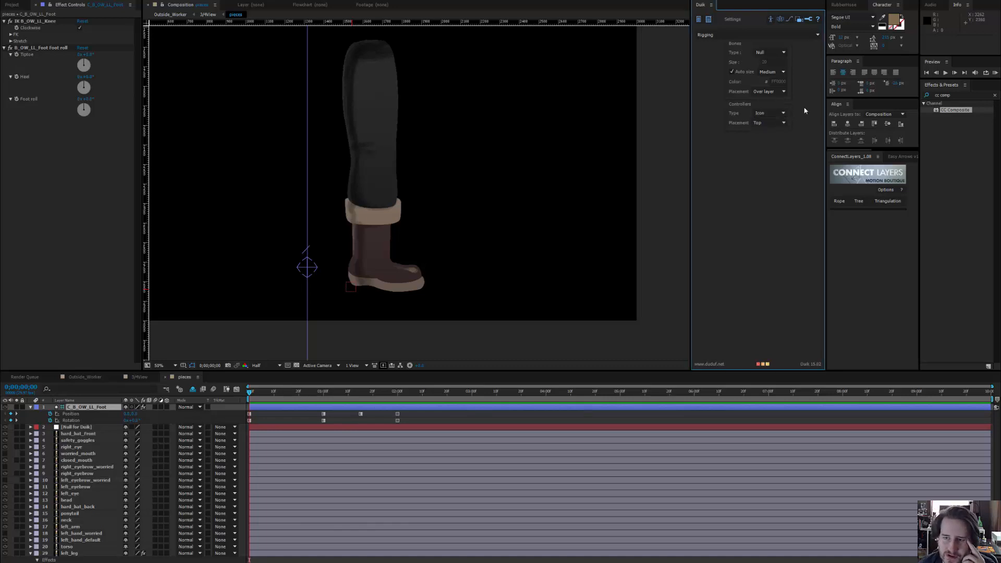
click(770, 116)
click(769, 120)
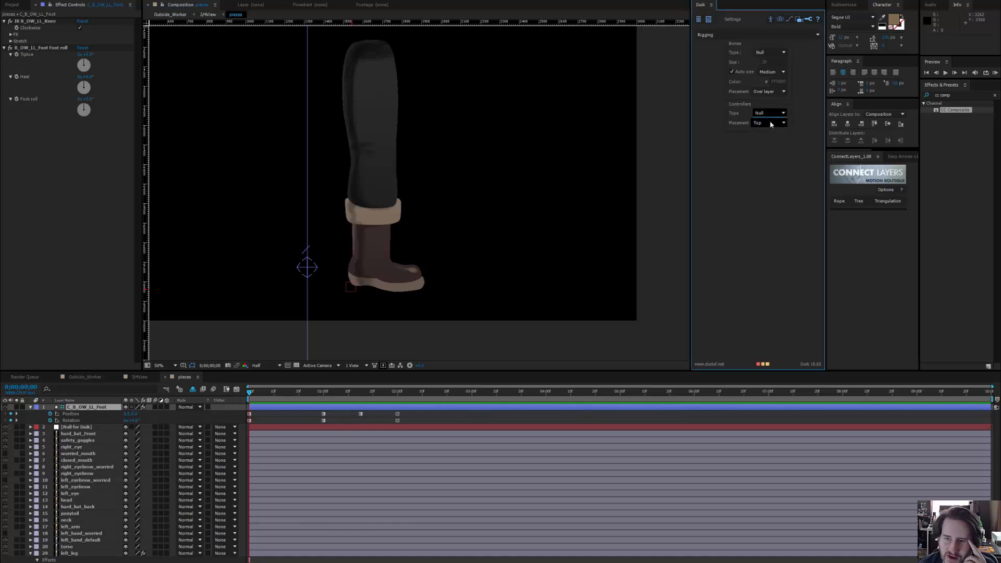
click(764, 123)
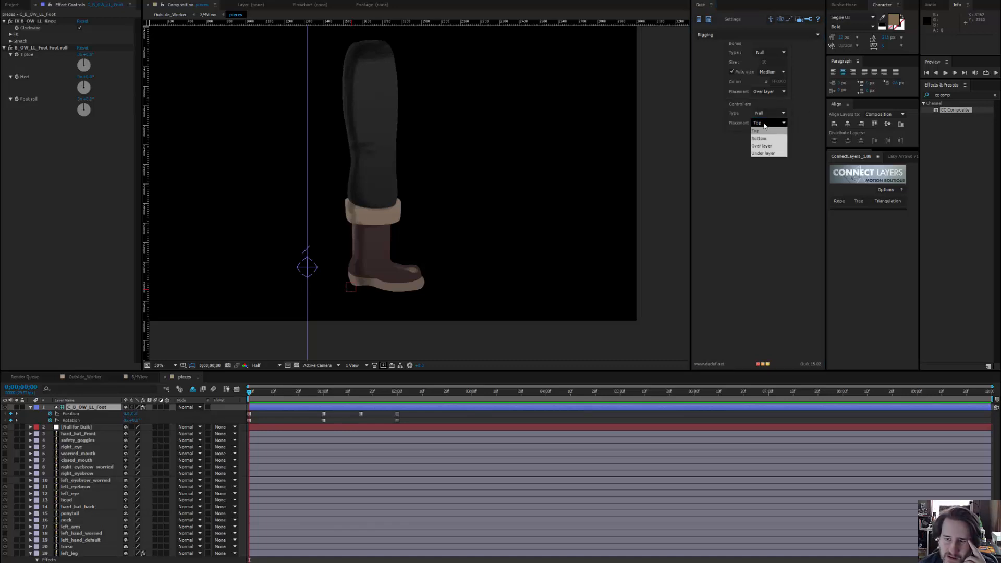
click(734, 115)
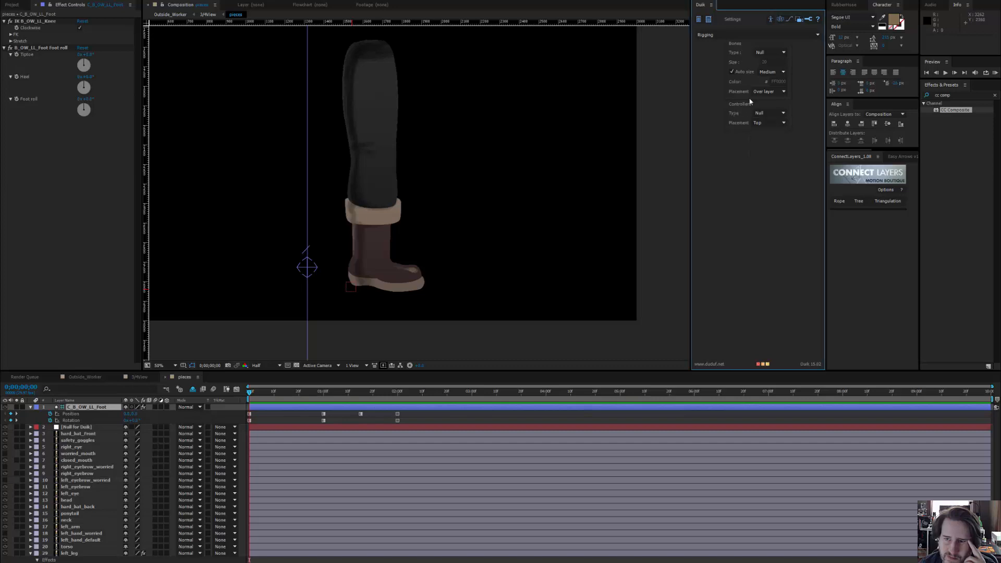
click(781, 53)
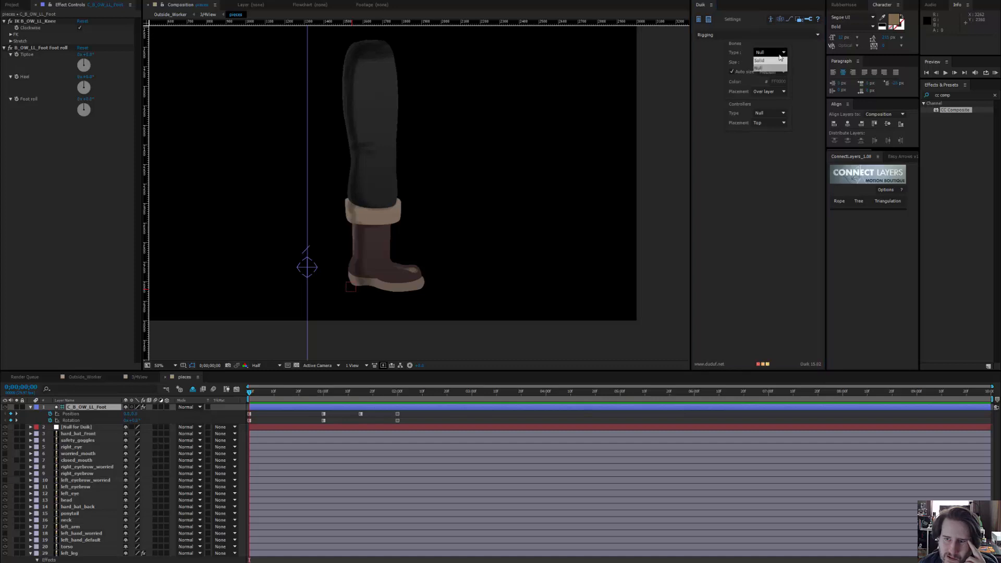
click(777, 92)
click(800, 67)
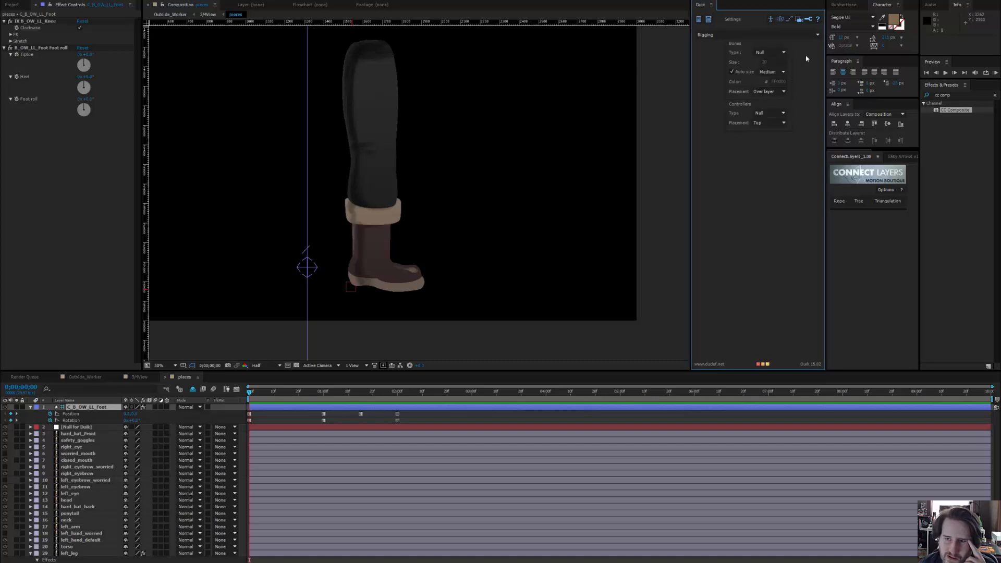
click(816, 34)
click(788, 58)
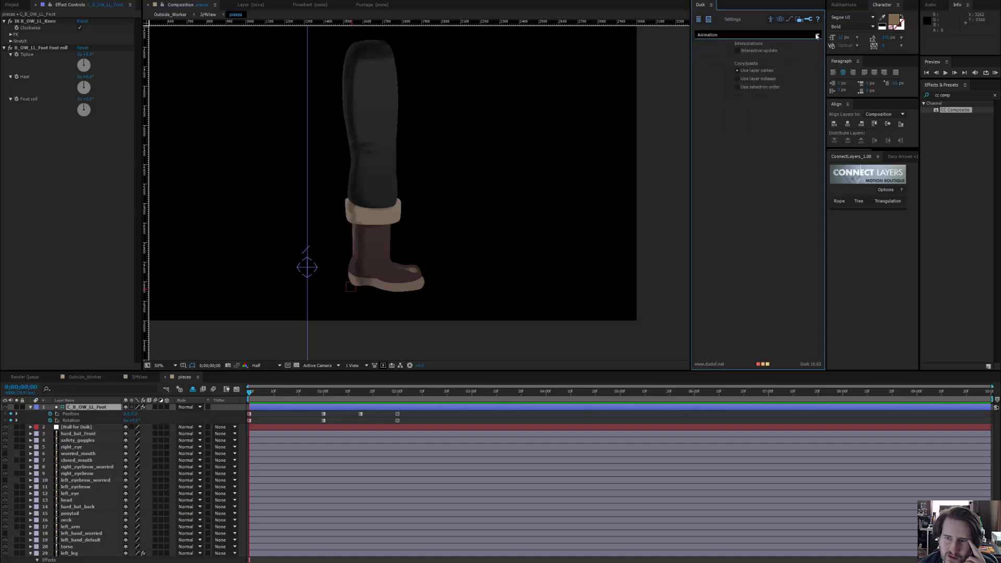
click(775, 50)
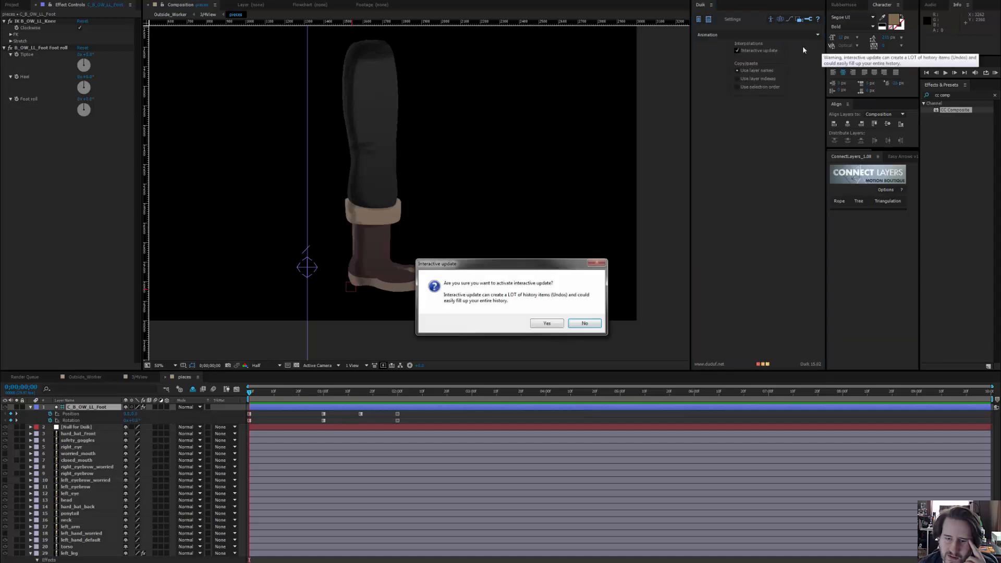
click(584, 323)
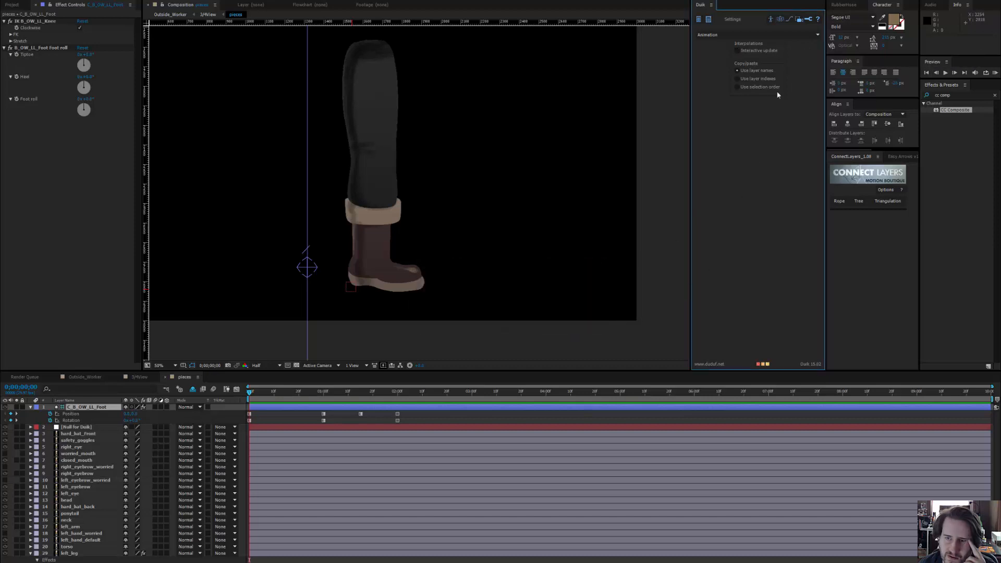
click(806, 37)
click(792, 51)
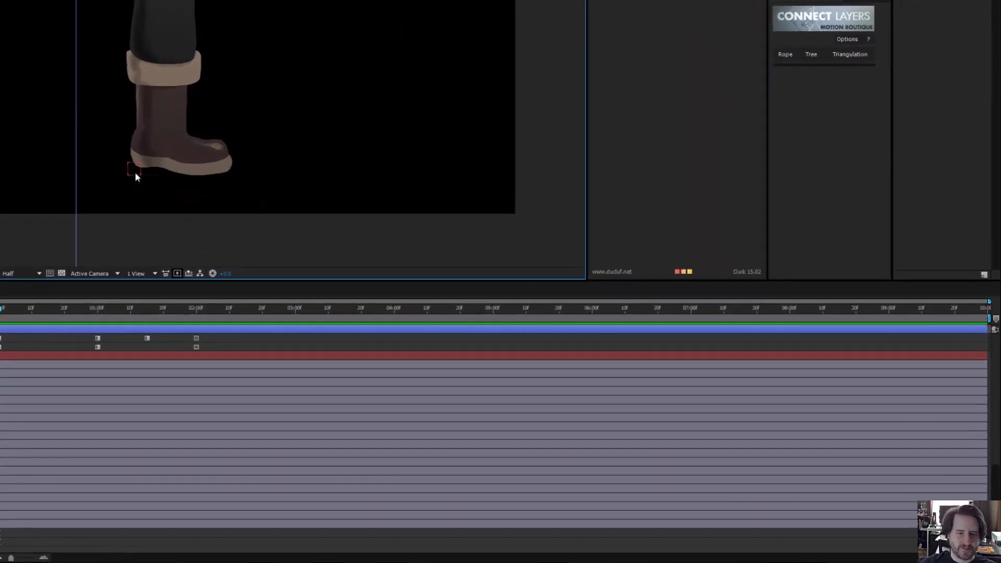
Adjust the heel null so its anchor sits on the underside of the right boot's heel
click(135, 172)
scroll(139, 151, up, 2)
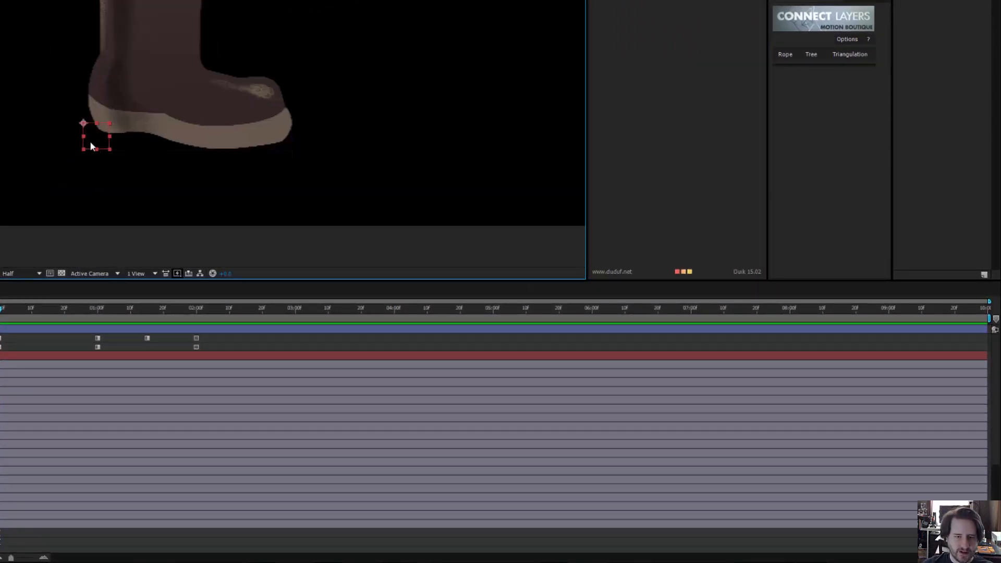
drag(90, 141, 106, 147)
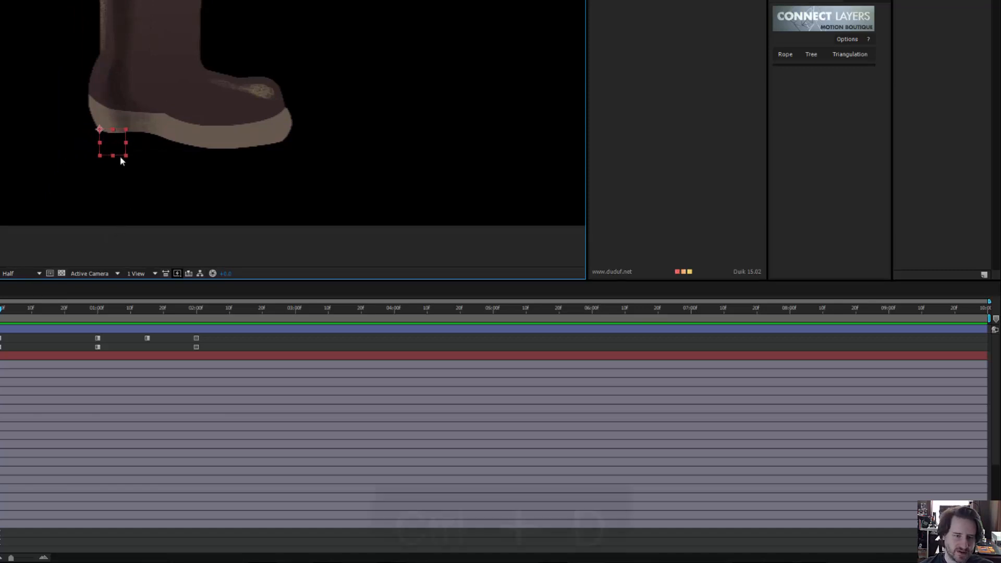
Duplicate the heel null and place the copy at the tip of the right boot's toe, level with the heel null
key(ctrl+d)
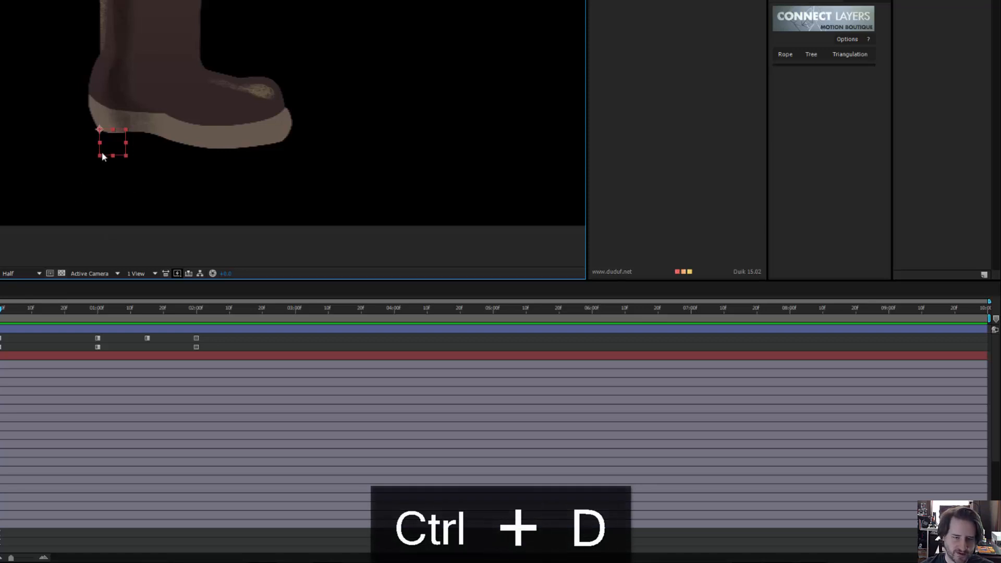
drag(103, 156, 294, 157)
drag(227, 41, 236, 99)
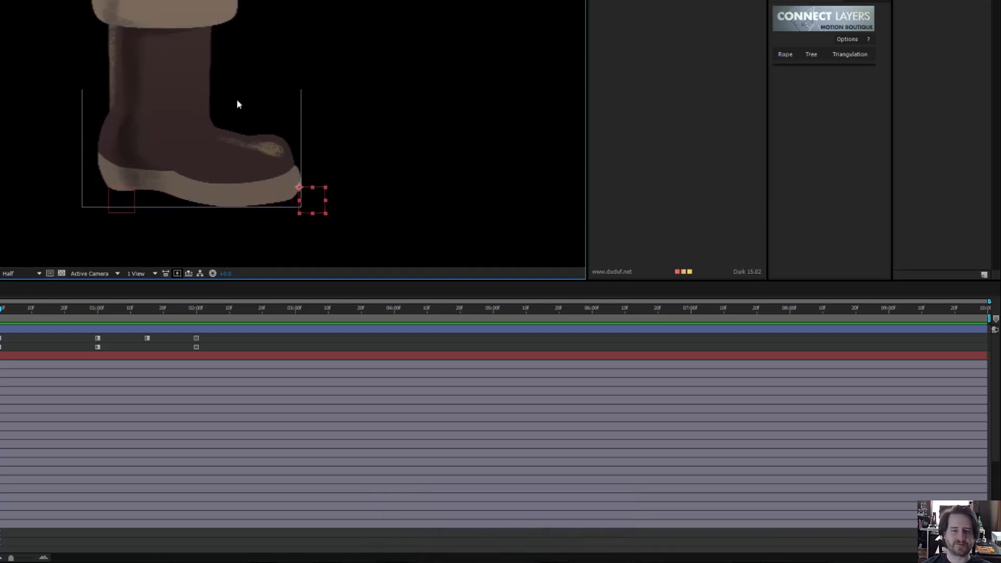
scroll(236, 99, down, 1)
Check the Snipping Tool reference of the leg's puppet pin placement, and select the right_leg layer in the composition
drag(1000, 94, 776, 47)
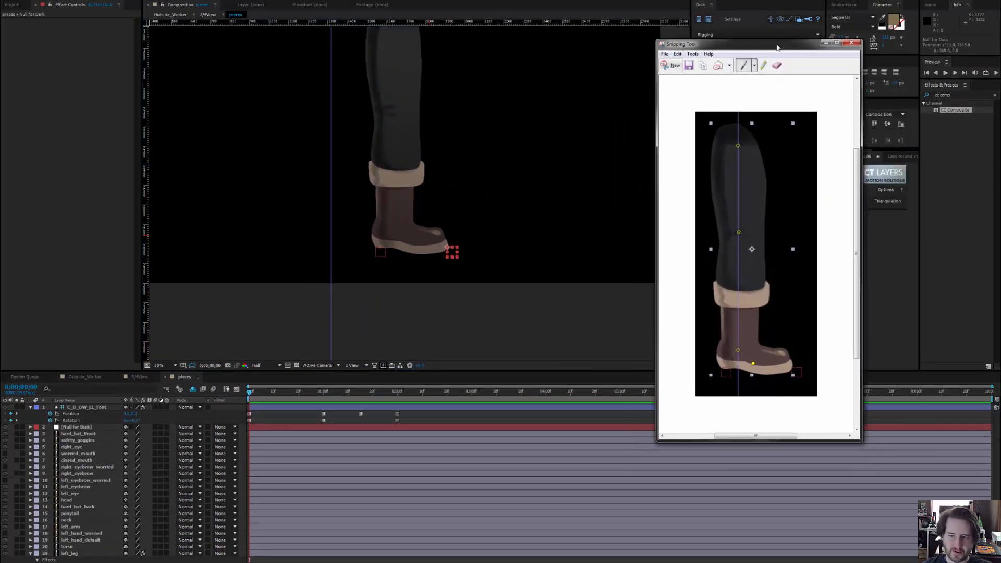
drag(777, 47, 1000, 105)
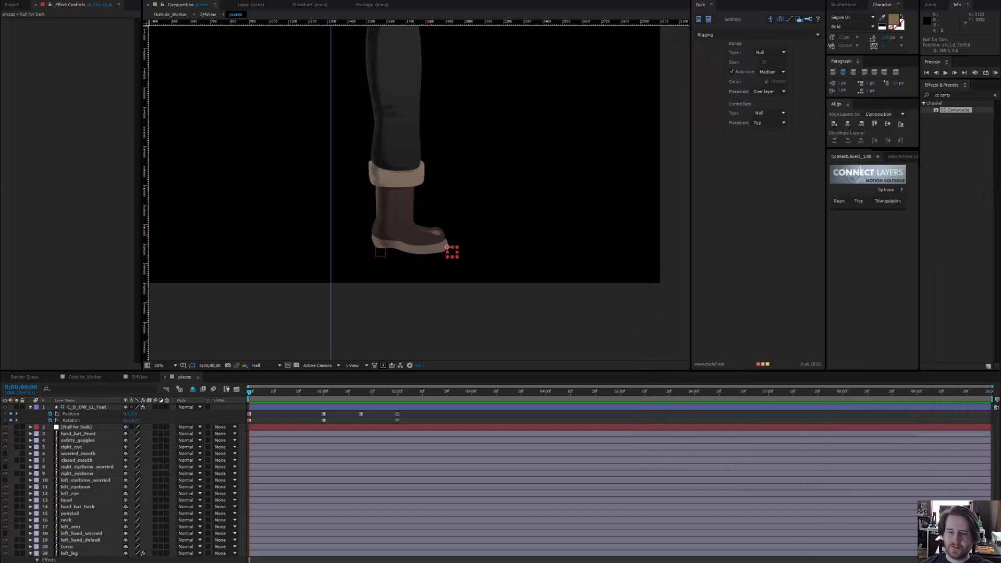
scroll(546, 215, up, 2)
click(409, 108)
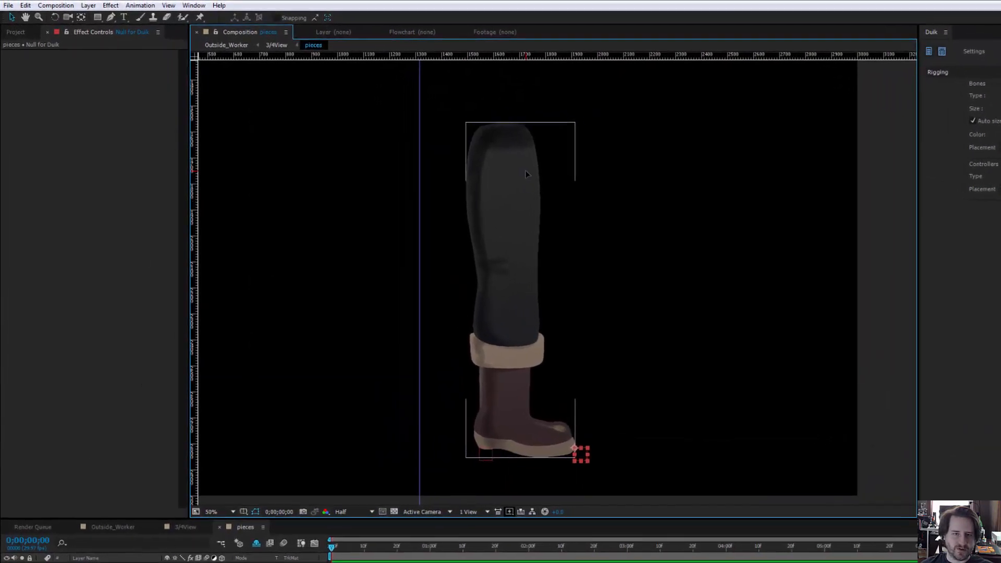
click(524, 170)
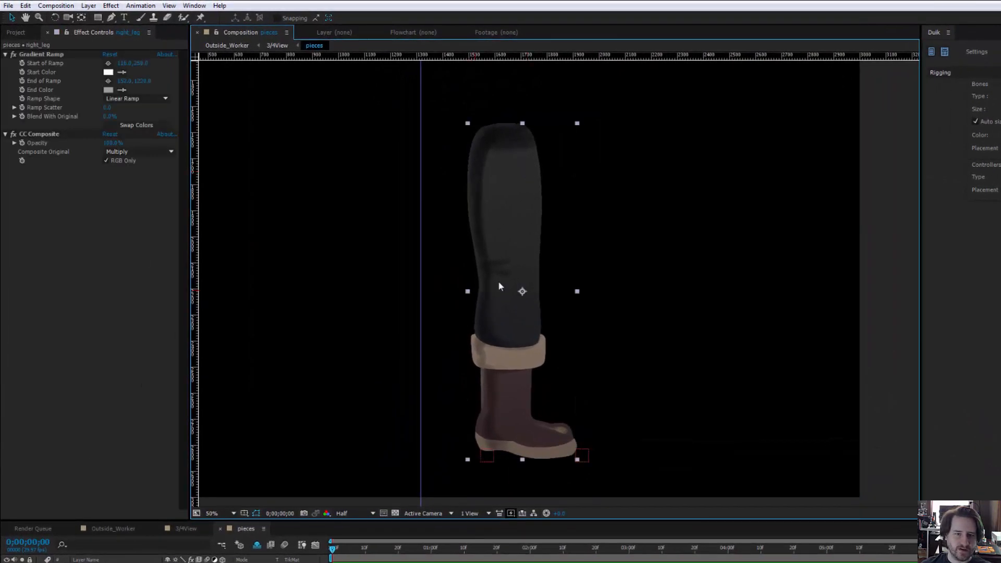
Move the vertical guide onto the centre line of the right leg as a reference for the puppet pins
click(200, 17)
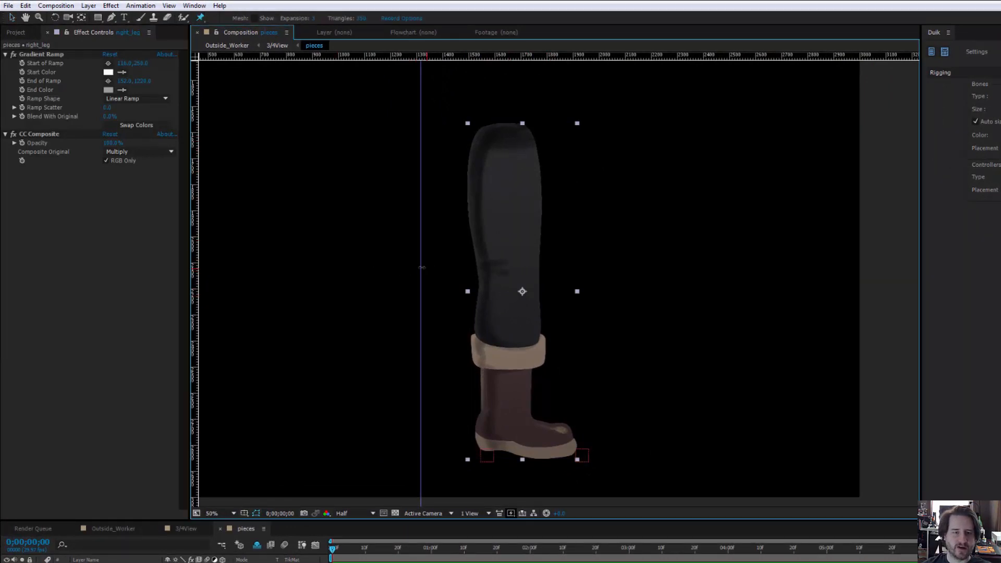
key(v)
drag(421, 270, 506, 286)
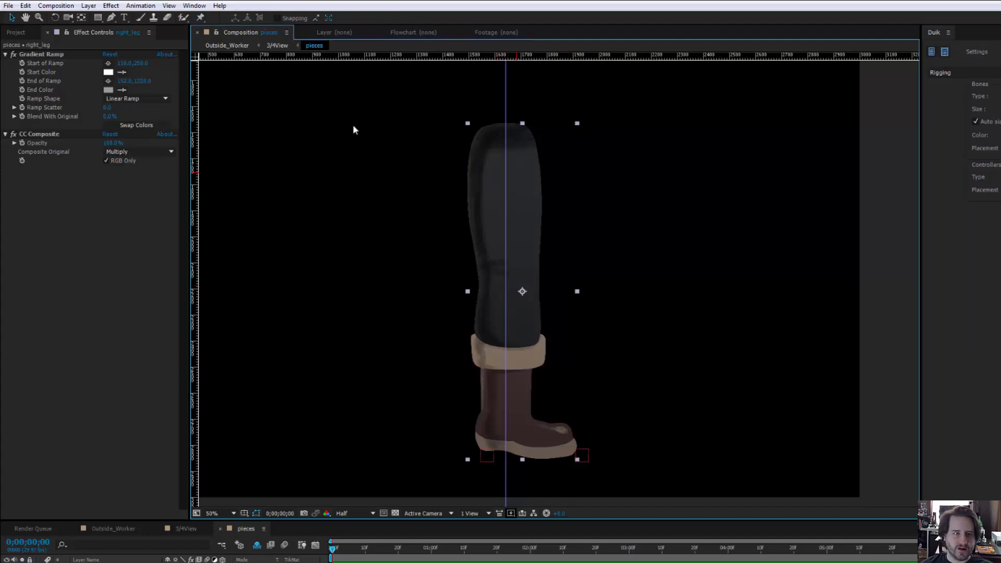
Collapse and turn off the Gradient Ramp and CC Composite effects on the right_leg layer
click(47, 55)
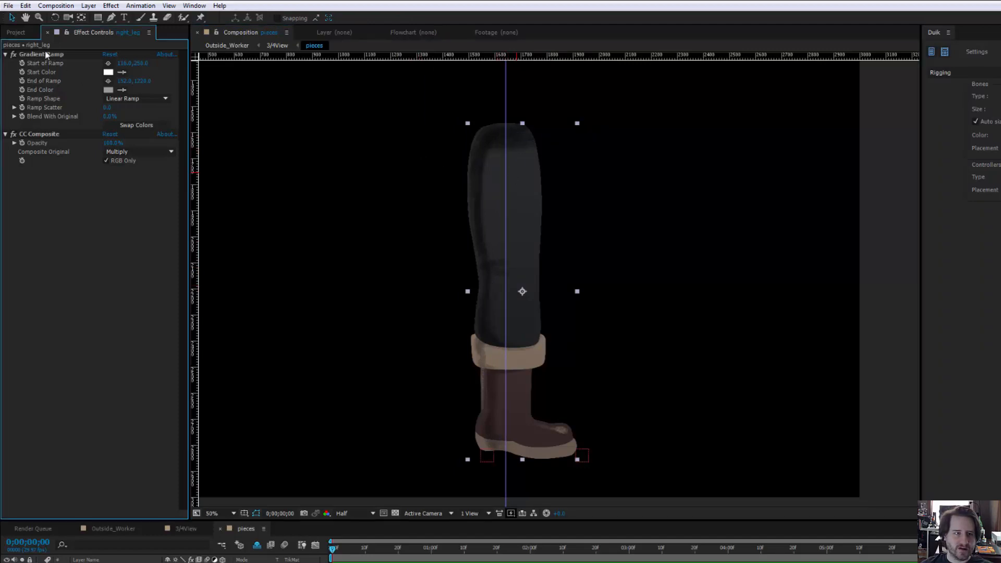
click(6, 55)
click(6, 63)
click(14, 54)
click(14, 63)
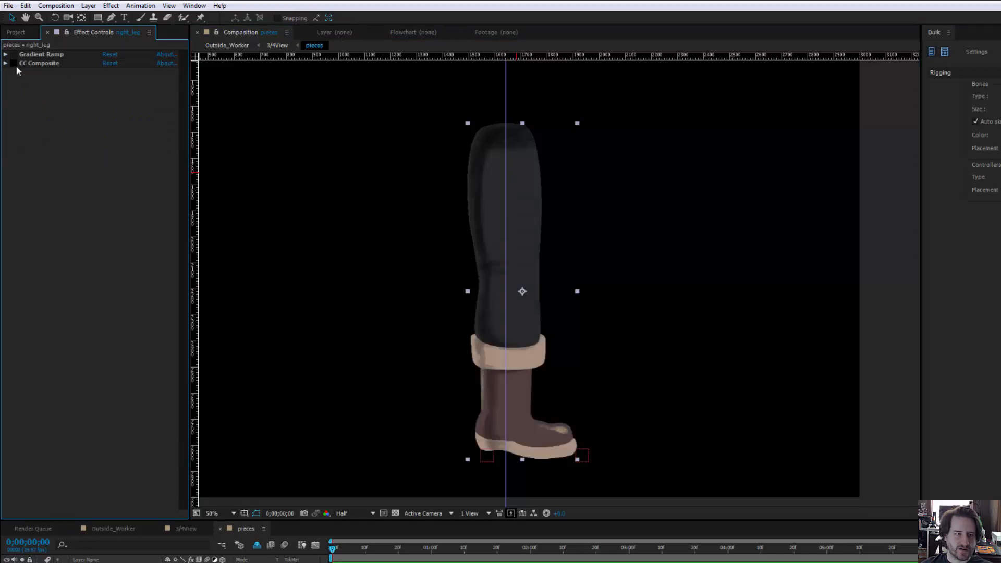
Place puppet pins on the right leg's centre guide, one at the upper thigh and one at the knee
click(200, 17)
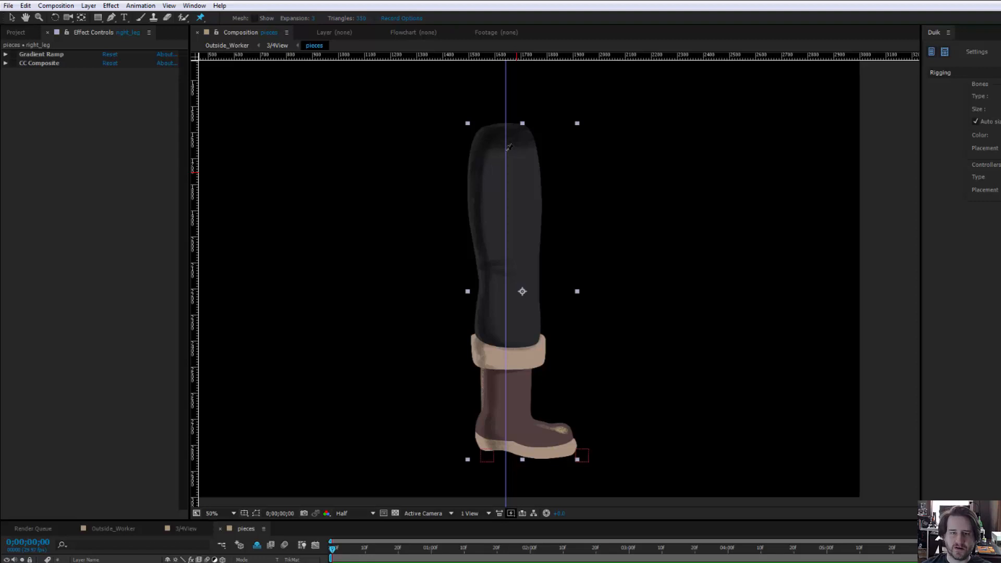
click(505, 151)
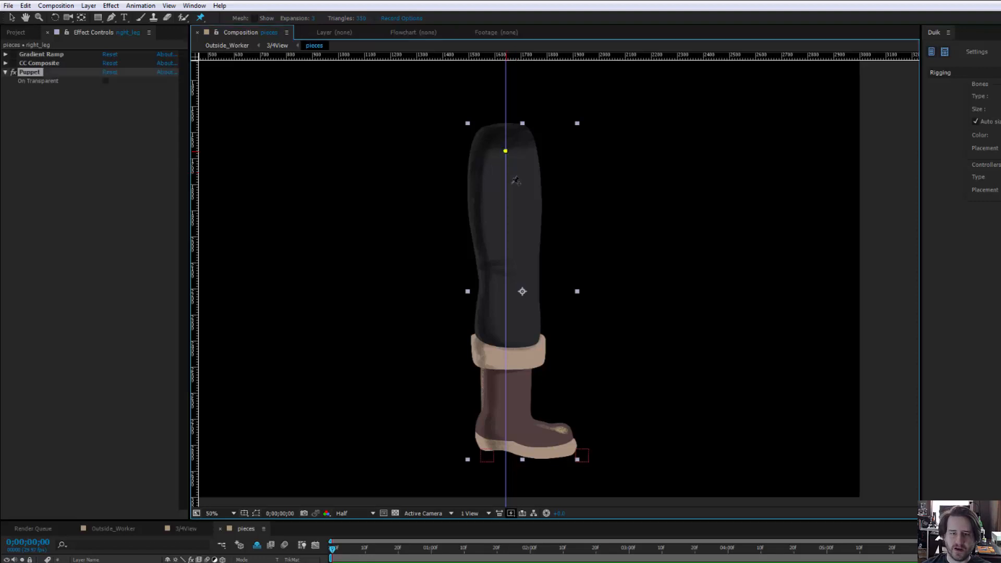
click(505, 266)
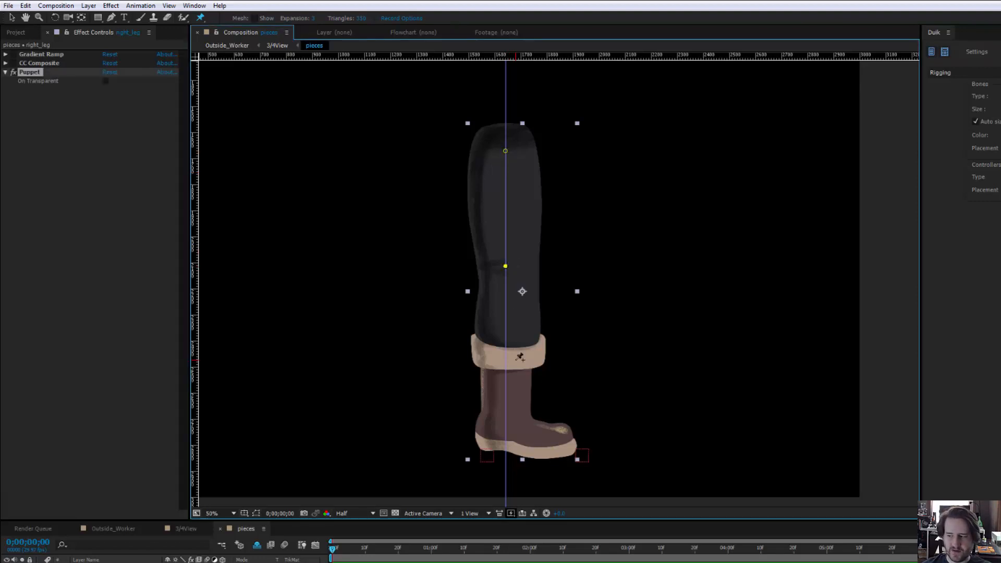
Check the Snipping Tool pin reference and add puppet pins at the right boot's ankle and on the sole towards the toes
key(alt+Tab)
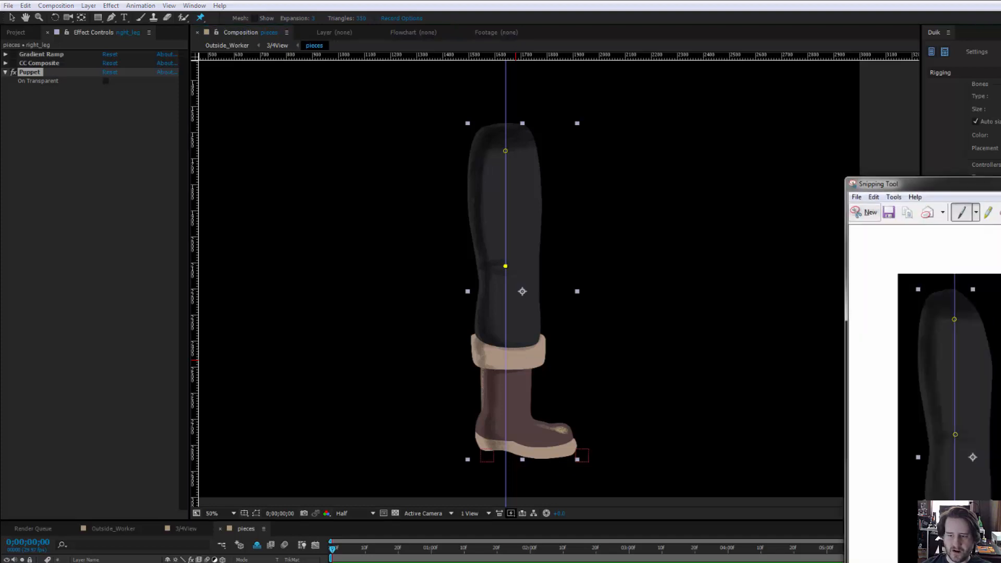
key(alt+Tab)
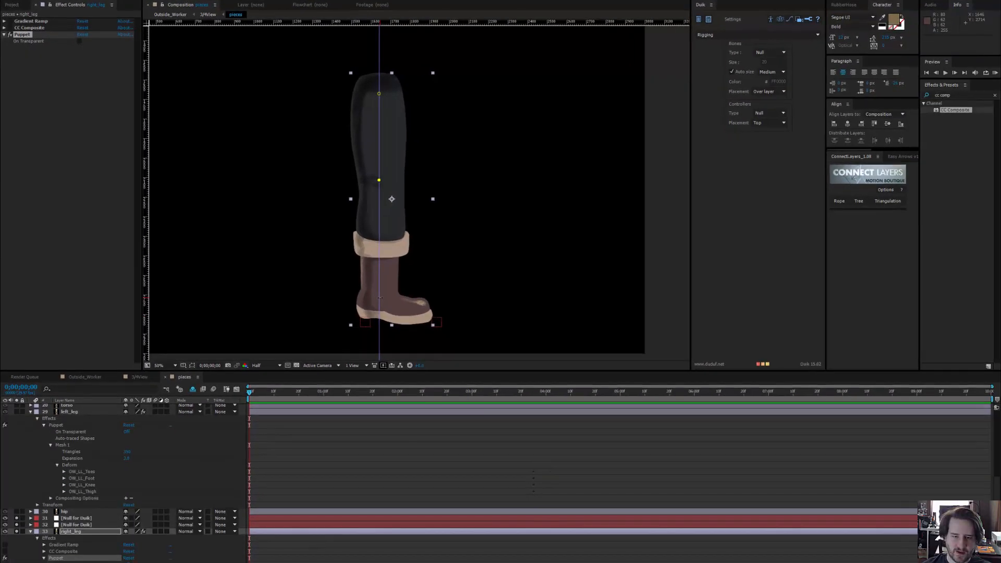
click(428, 347)
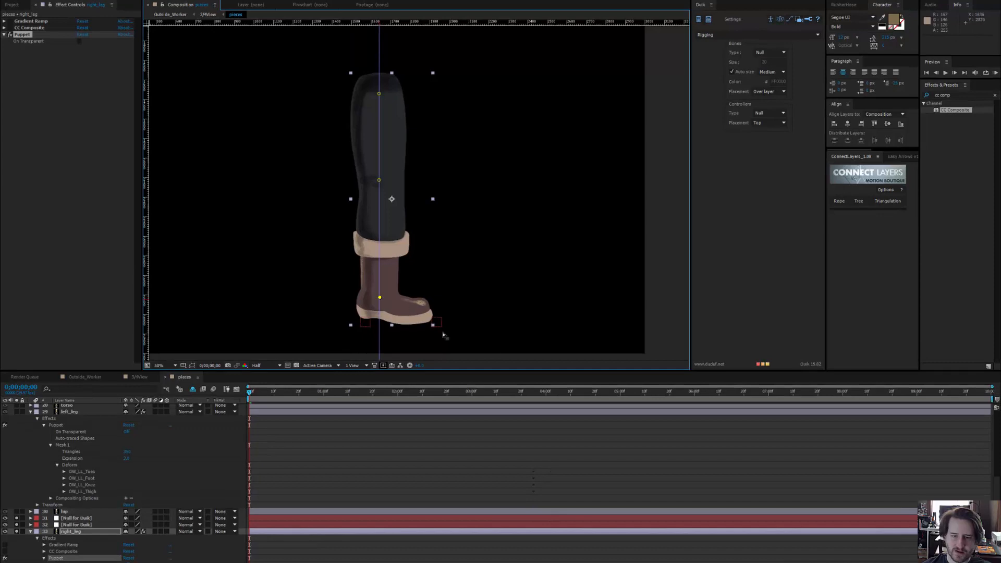
drag(652, 562, 678, 562)
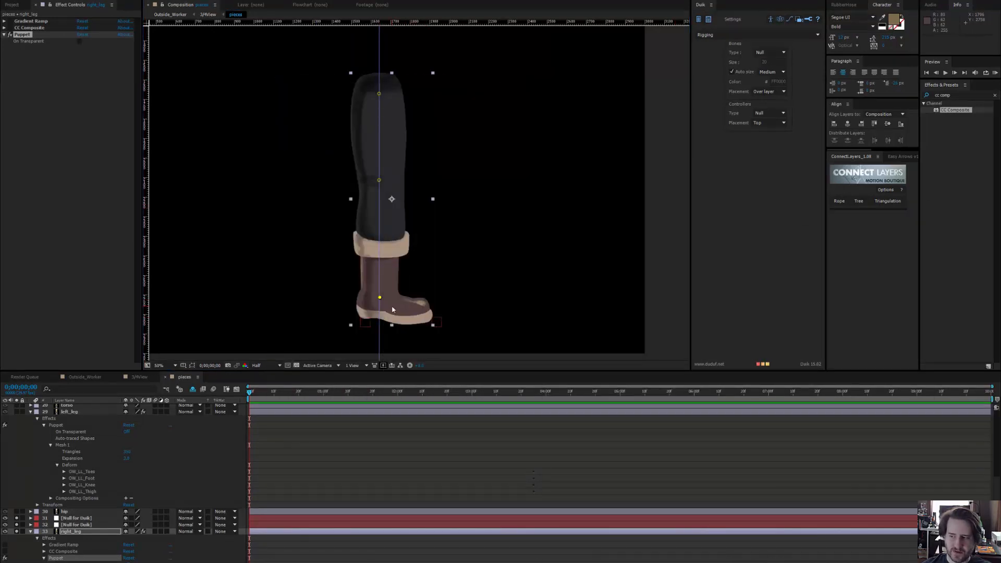
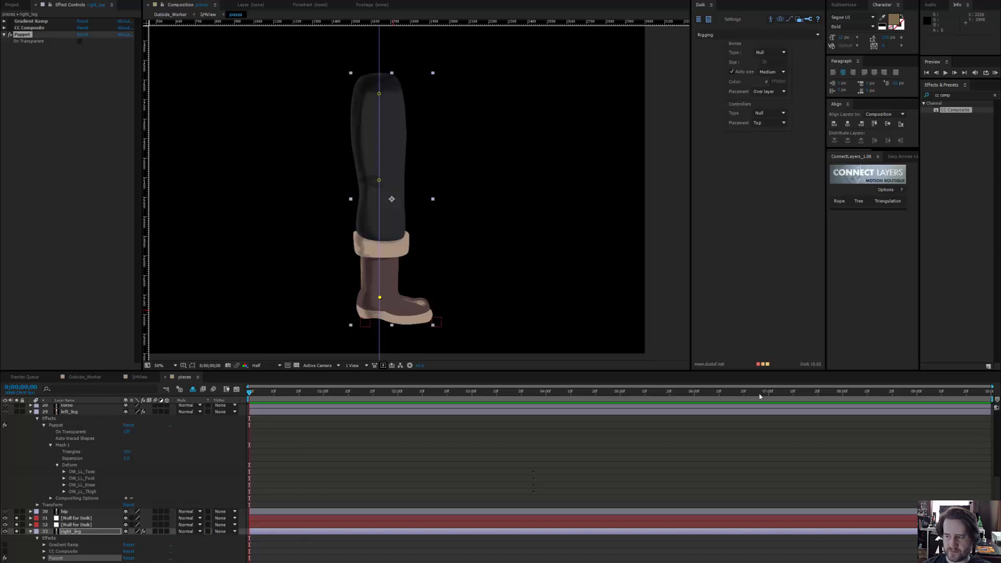
click(391, 312)
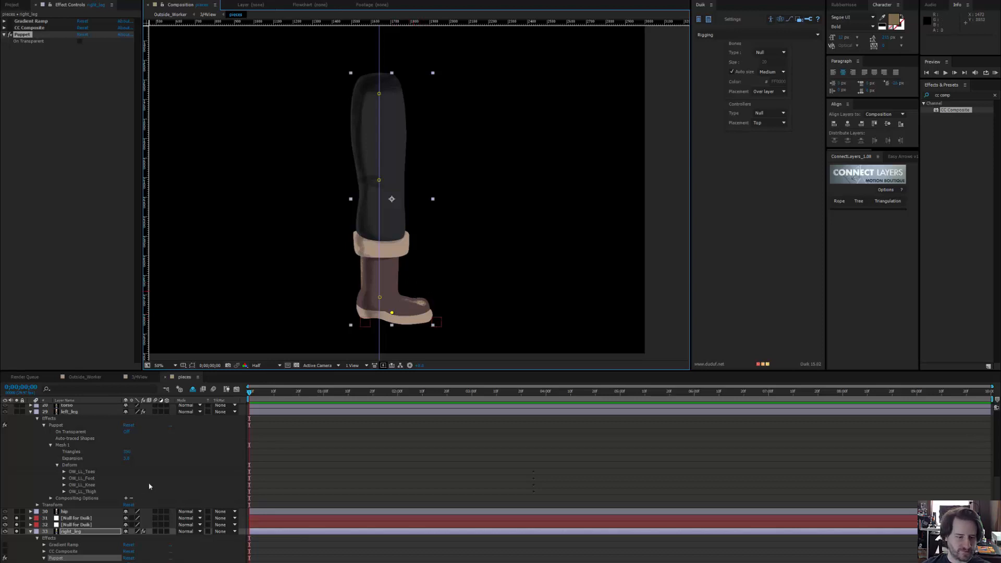
Expand the right_leg layer's Puppet effect through Mesh 1 and Deform to list its pins
click(73, 531)
scroll(86, 532, down, 2)
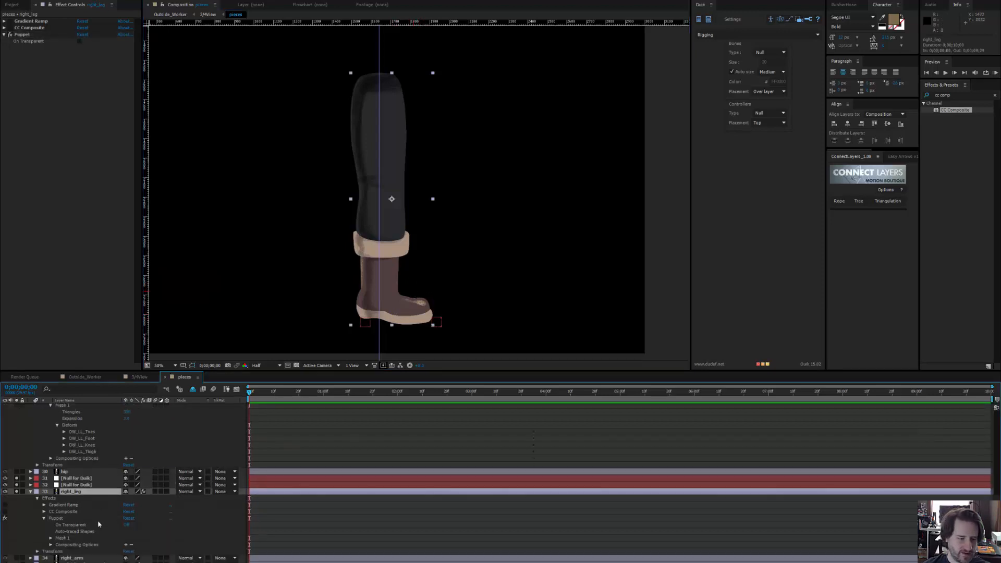
click(53, 539)
click(52, 538)
scroll(82, 533, down, 1)
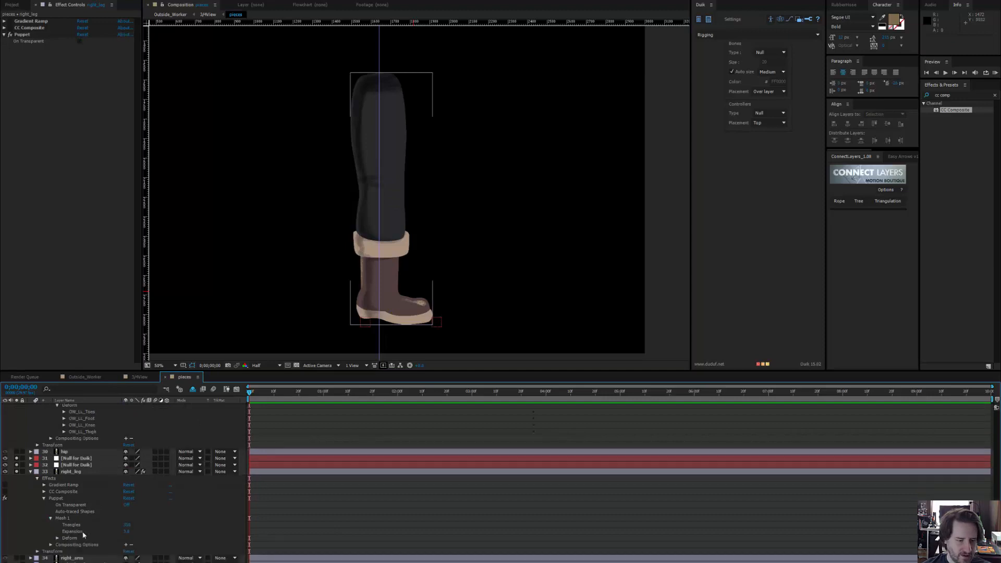
click(57, 537)
scroll(97, 540, down, 1)
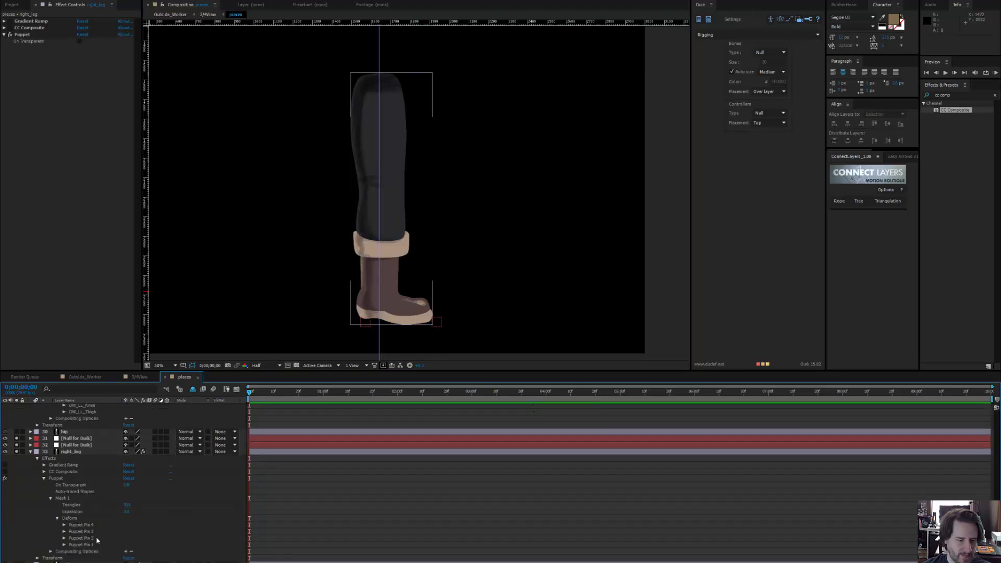
Rename the right leg's thigh pin as OW_RL_Thigh, copy the name, and bring up Duik's Rigging tools
click(81, 544)
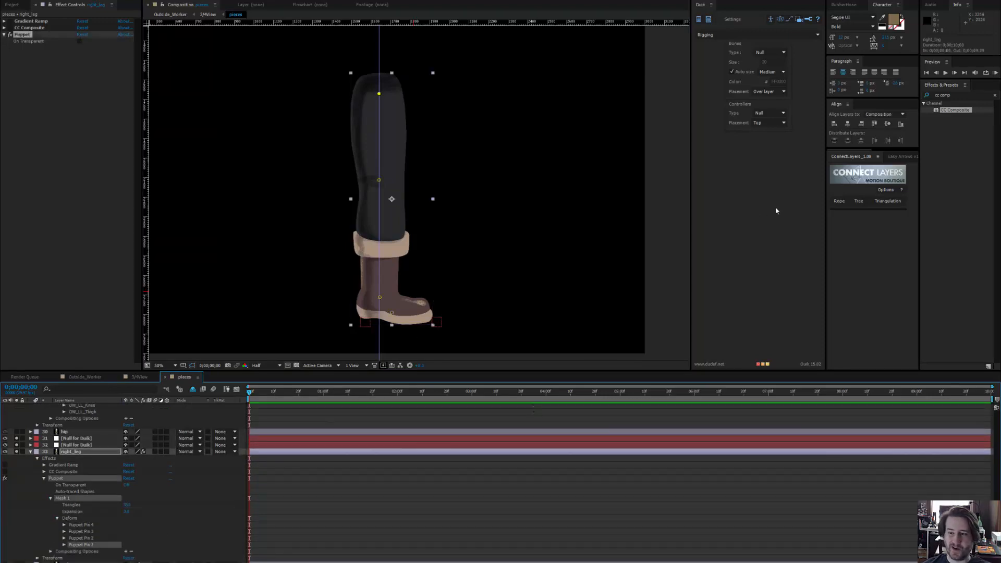
click(770, 19)
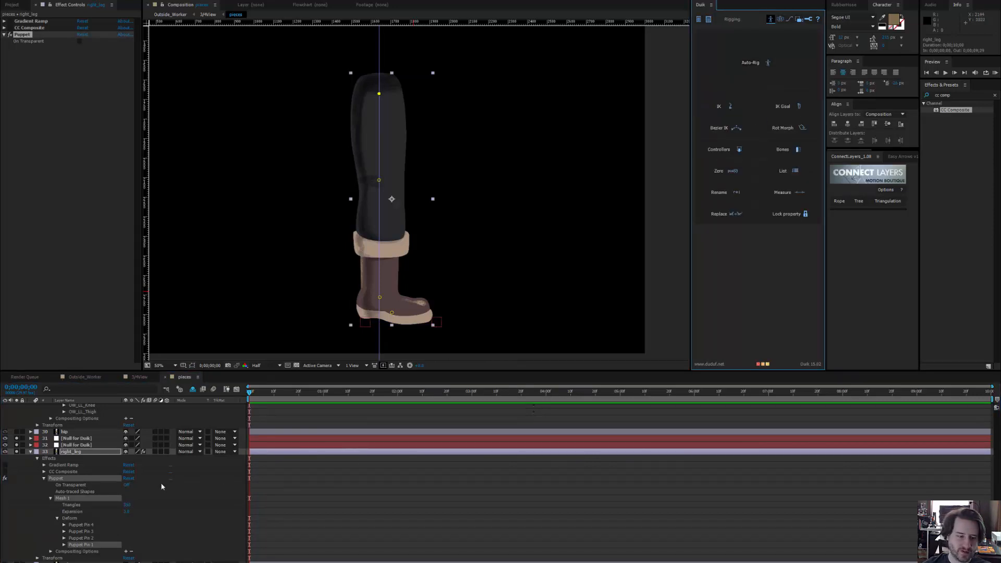
key(ctrl+v)
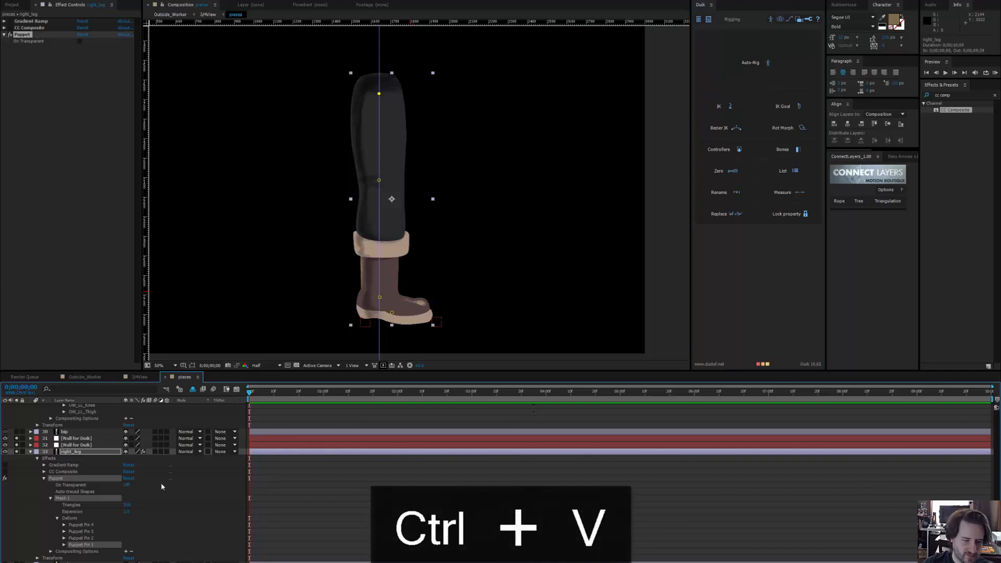
key(Return)
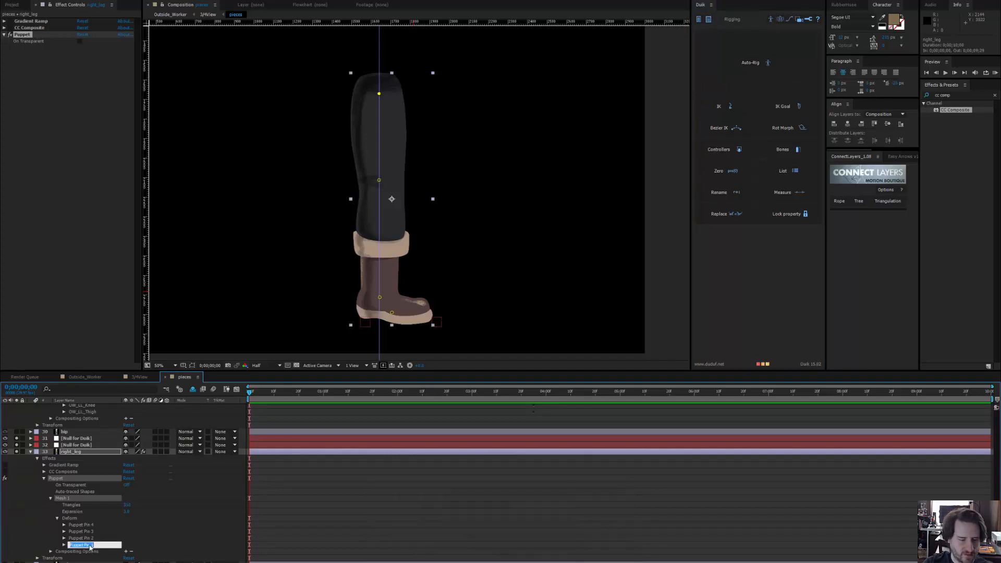
text(OW_LL_Thigh)
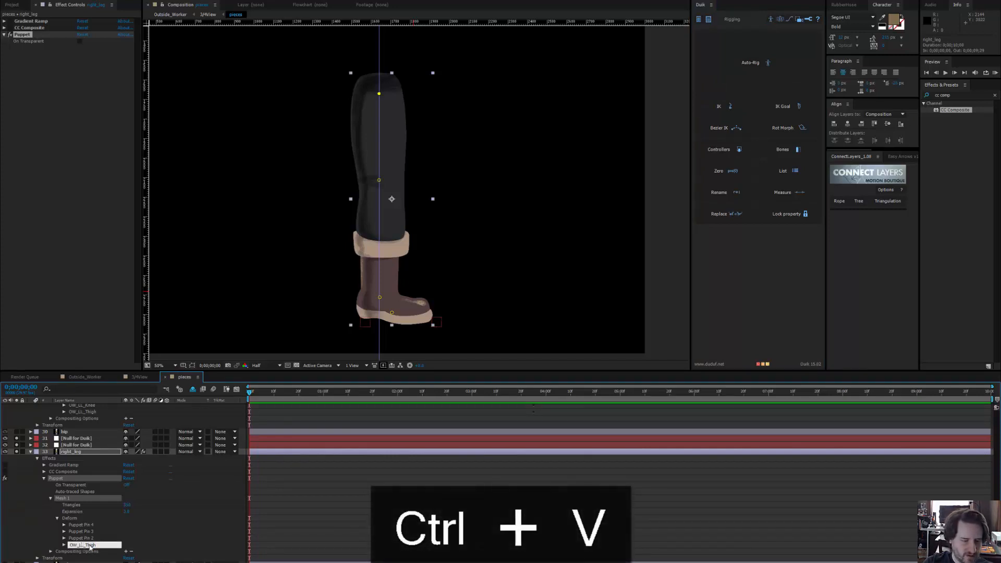
key(BackSpace)
text(R)
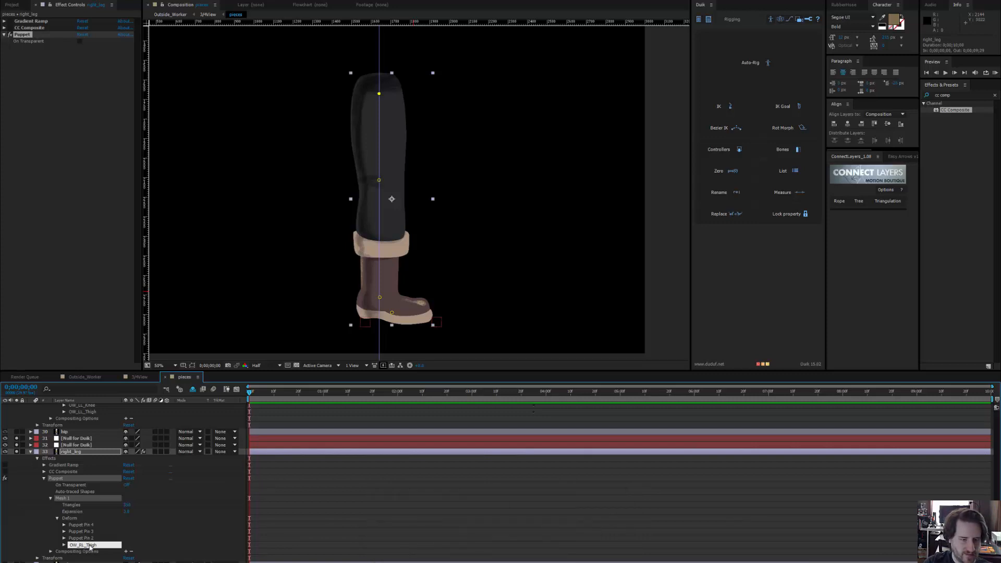
key(Return)
key(ctrl+c)
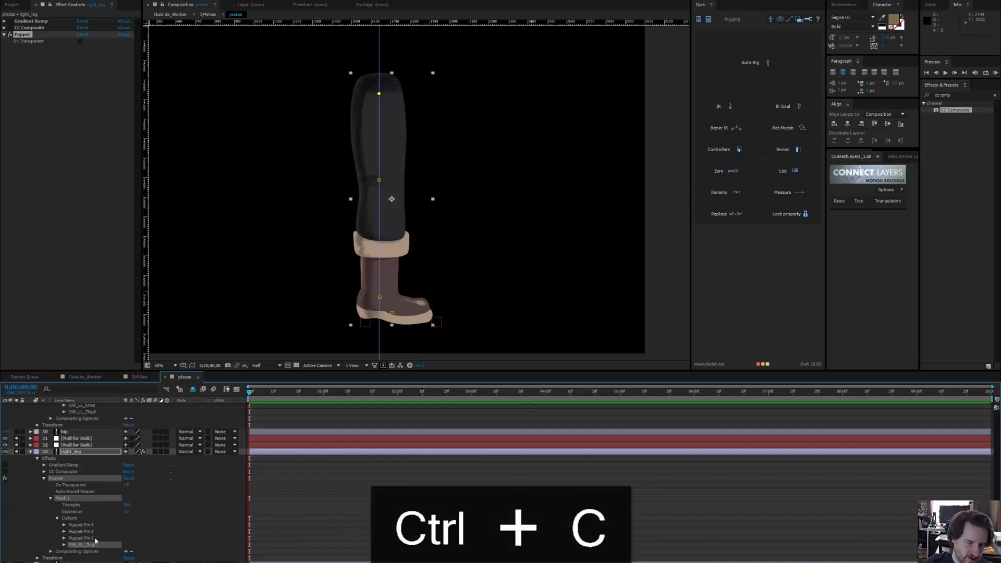
Rename the right leg's knee pin as OW_RL_Knee, reusing the copied name
click(96, 538)
key(Return)
key(ctrl+v)
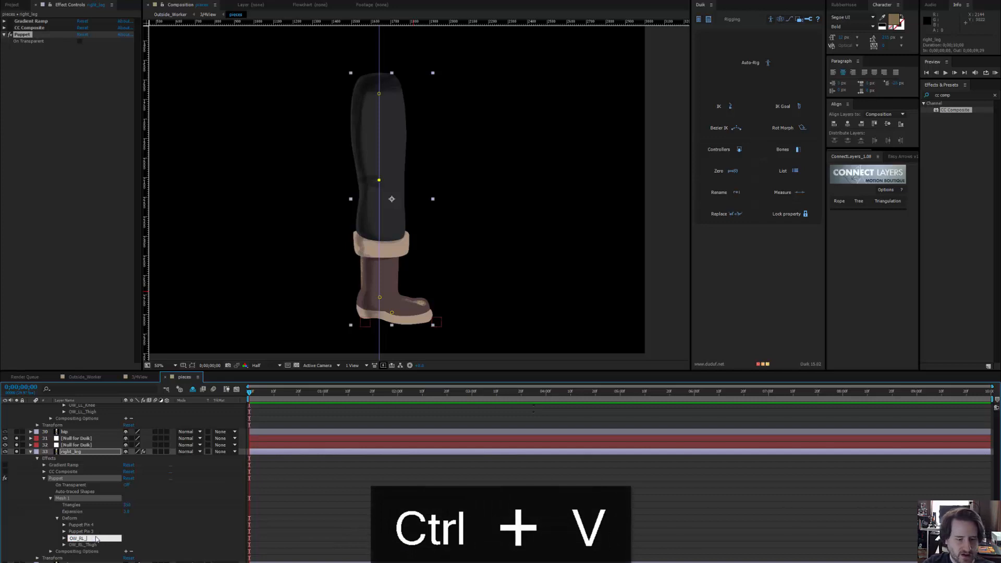
text(Knee)
key(Return)
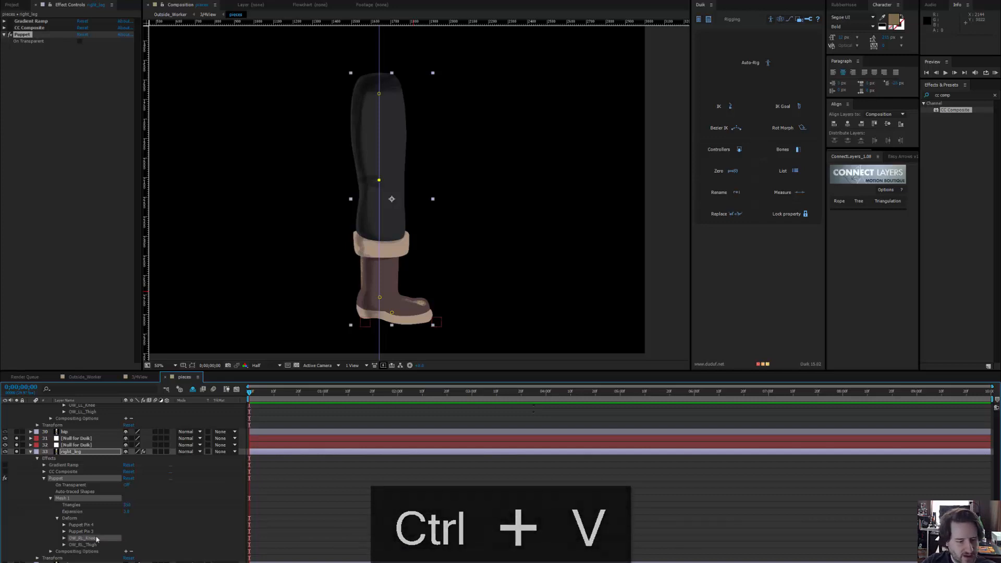
Rename the right leg's ankle pin as OW_RL_Heel and the pin on the front of the foot as OW_RL_Toes
click(92, 532)
key(Return)
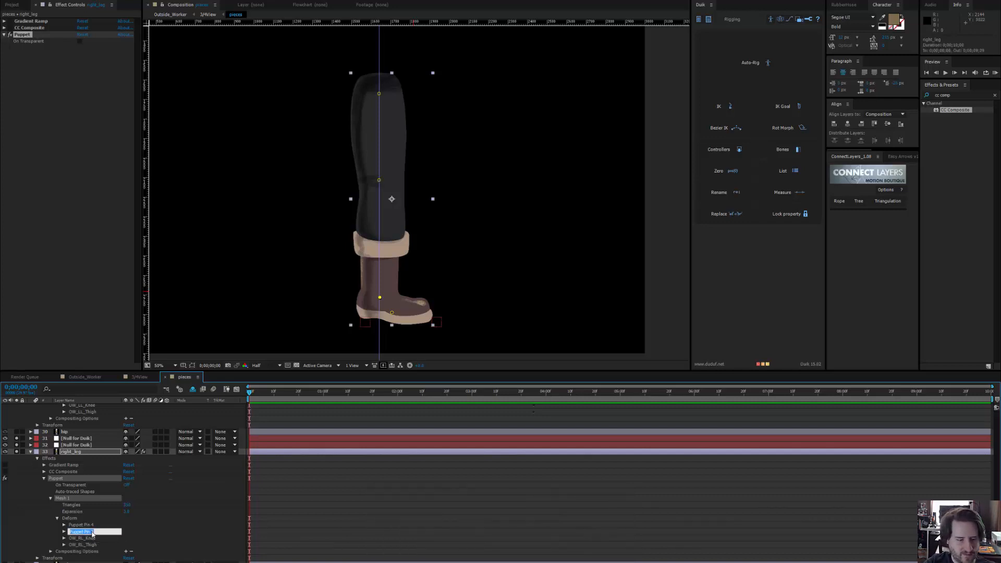
key(ctrl+v)
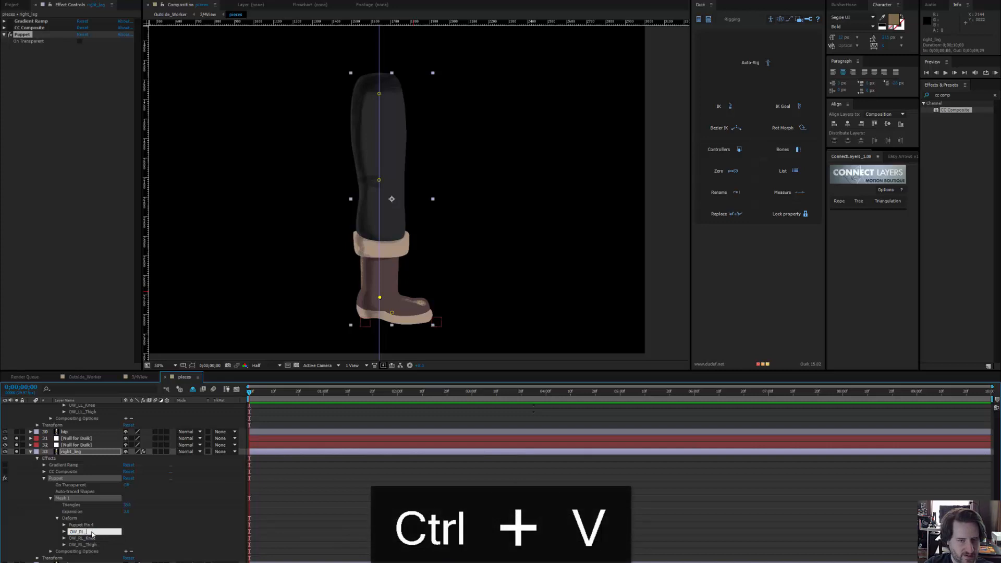
key(Return)
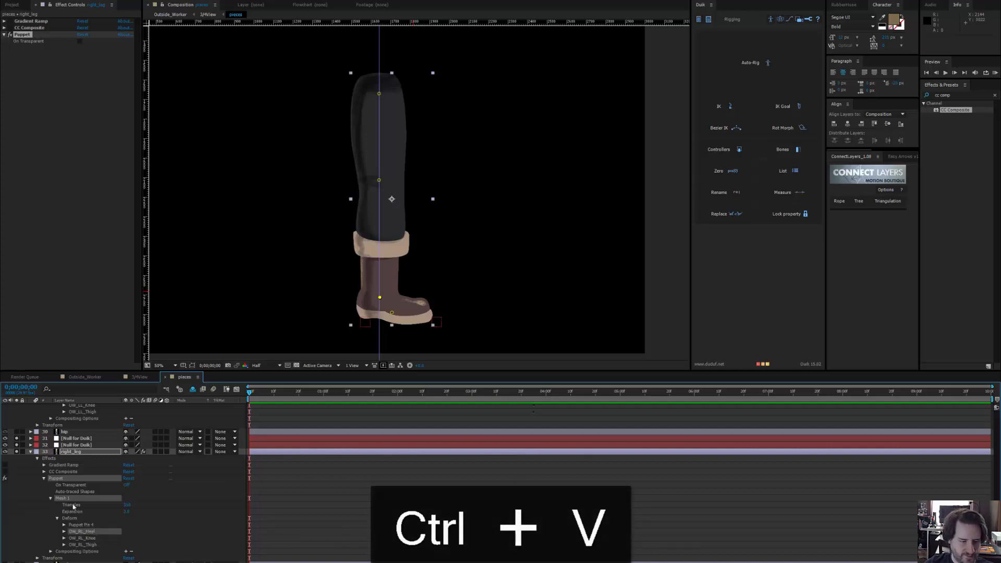
click(88, 525)
key(Return)
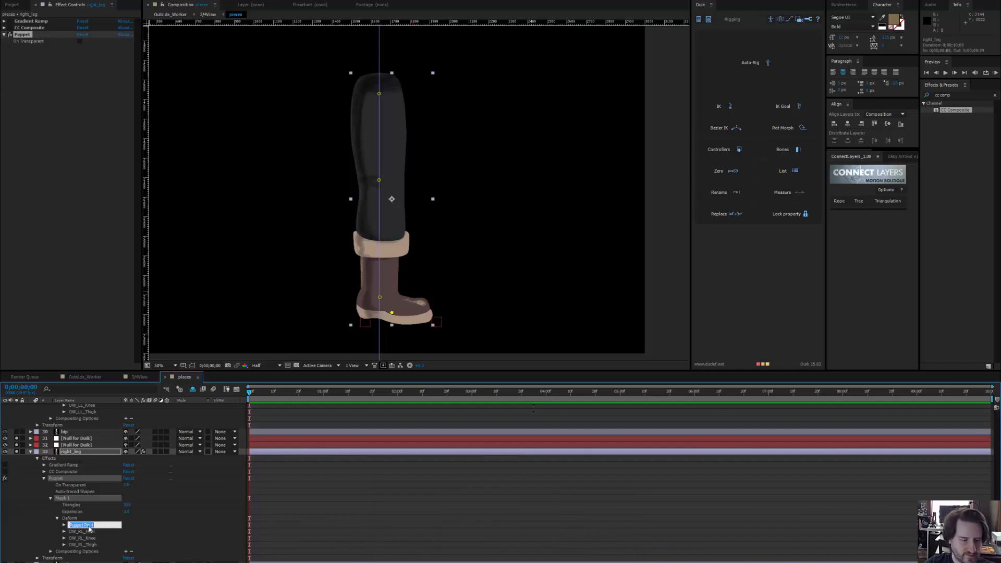
key(ctrl+v)
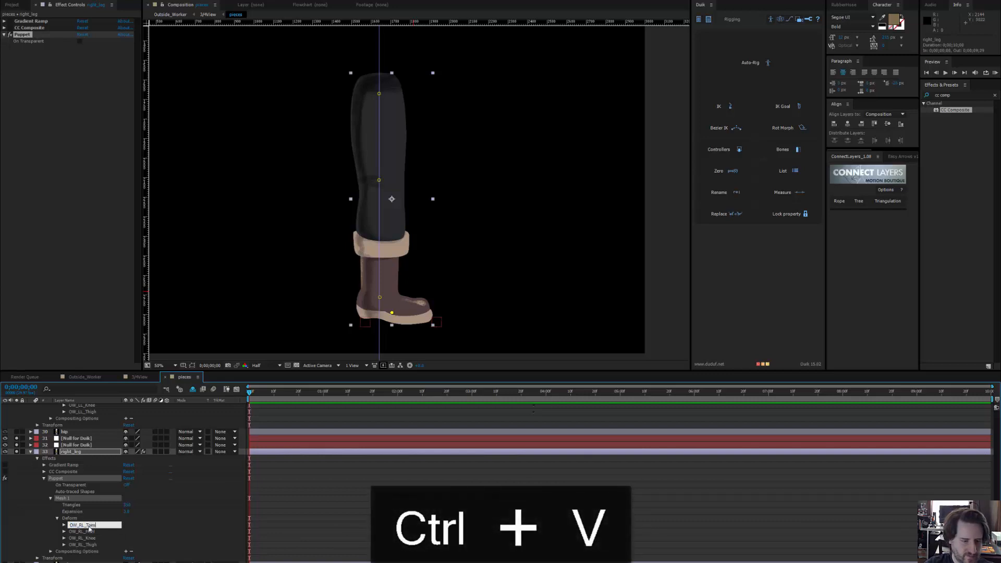
key(Return)
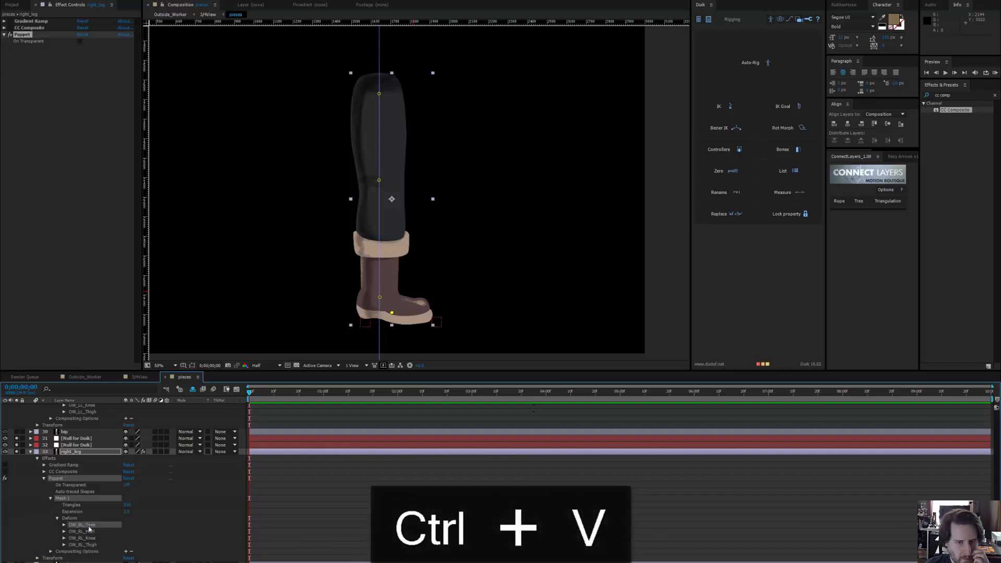
Select the null in front of the right boot's toe
click(366, 324)
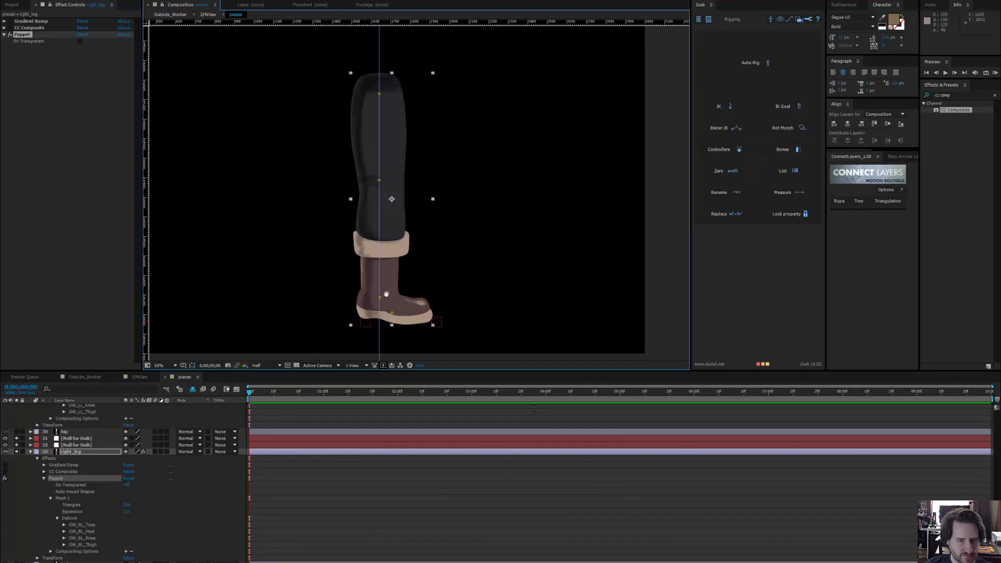
scroll(396, 323, up, 2)
click(483, 327)
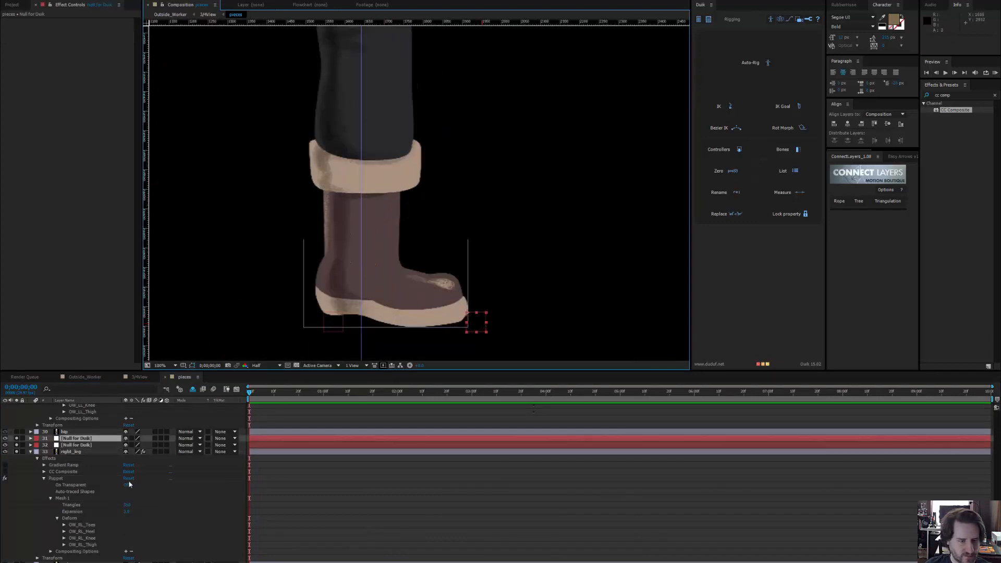
double_click(76, 438)
key(ctrl+v)
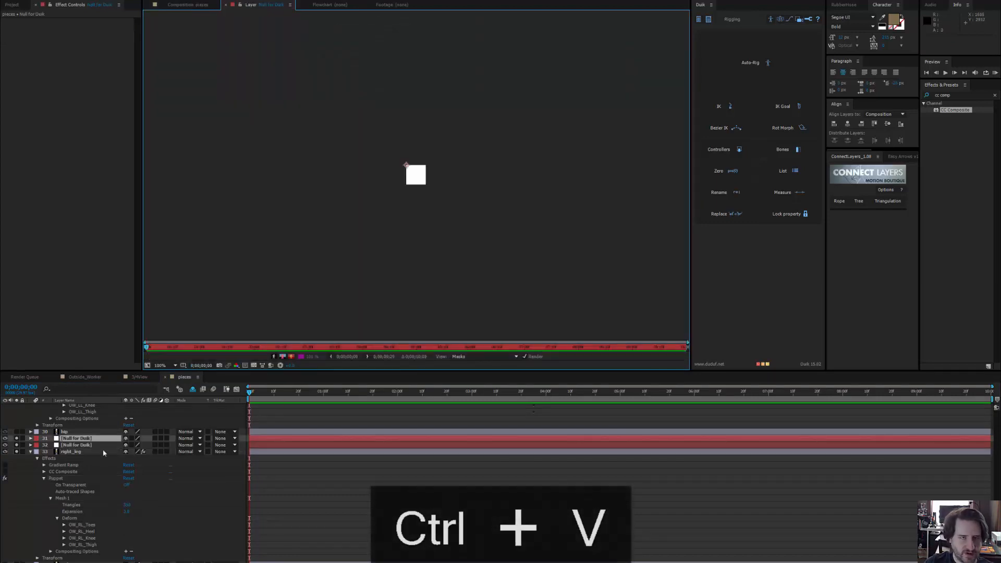
click(197, 4)
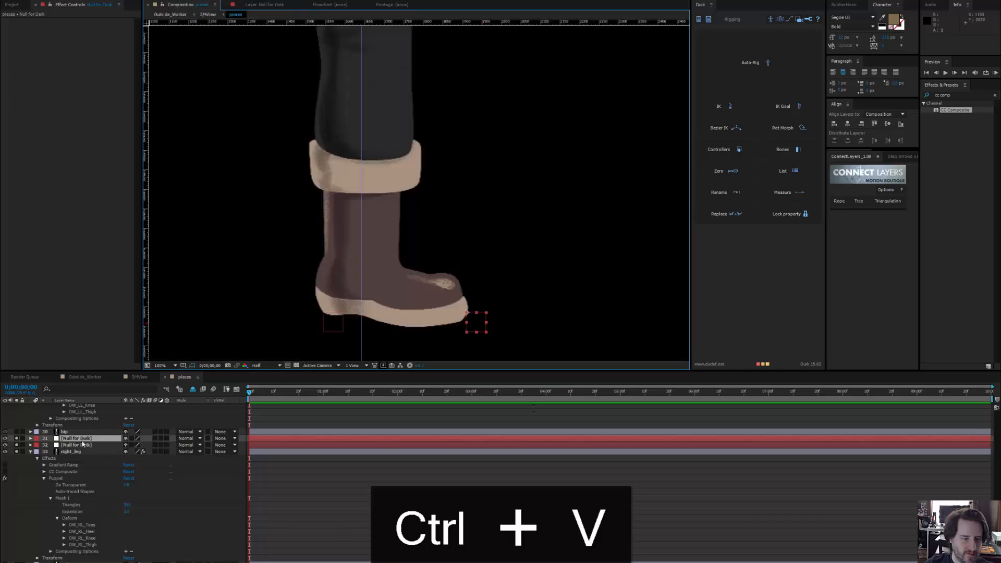
Rename the toe null as OW_RL_Toetips, reusing the copied pin name for the prefix
key(Return)
key(ctrl+v)
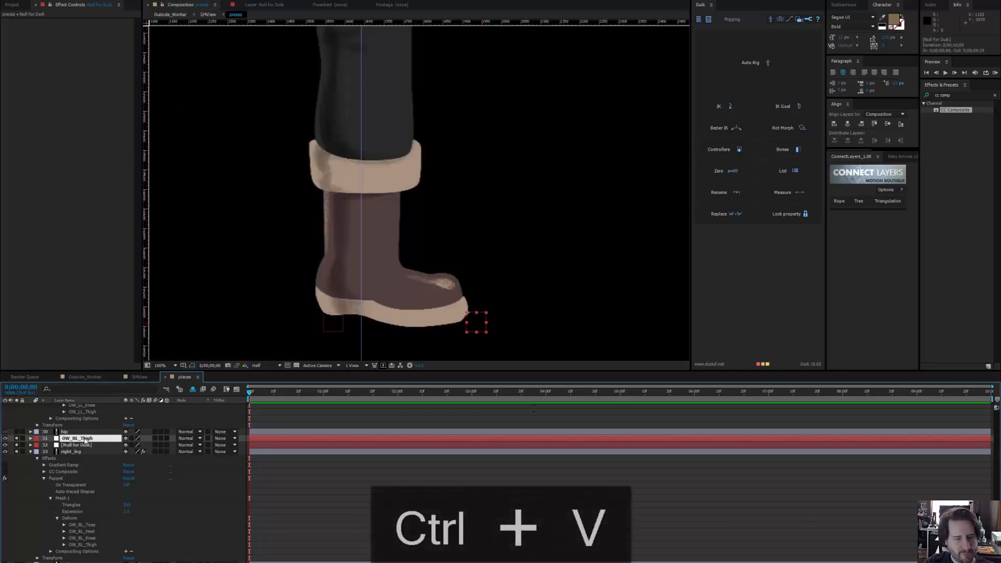
key(BackSpace)
key(BackSpace)
key(BackSpace)
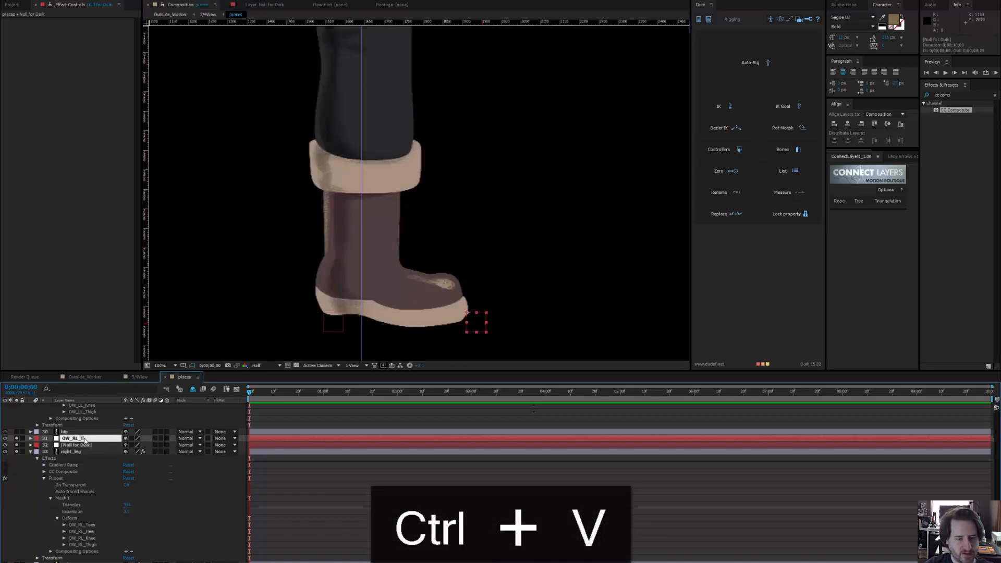
text(oetips)
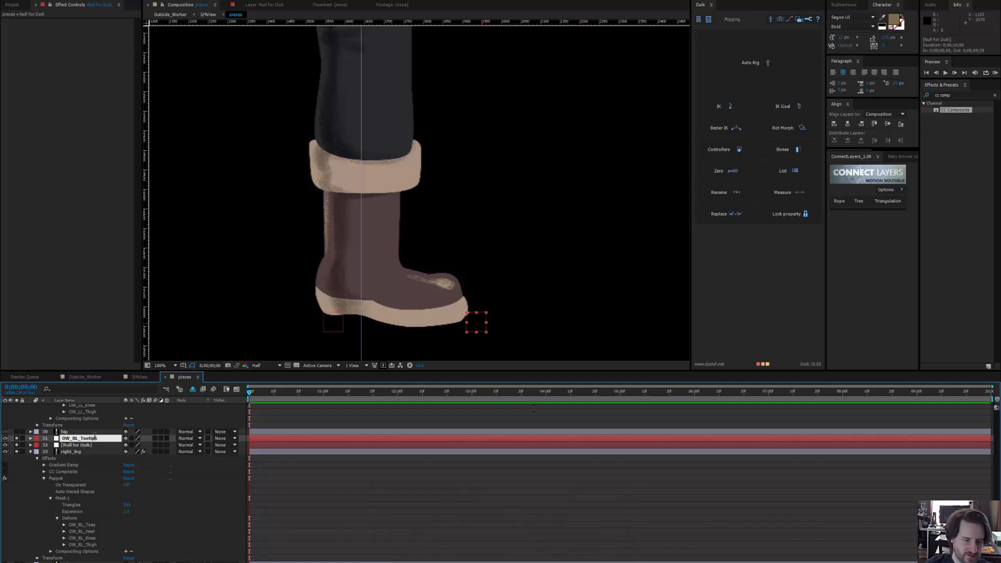
drag(97, 439, 82, 439)
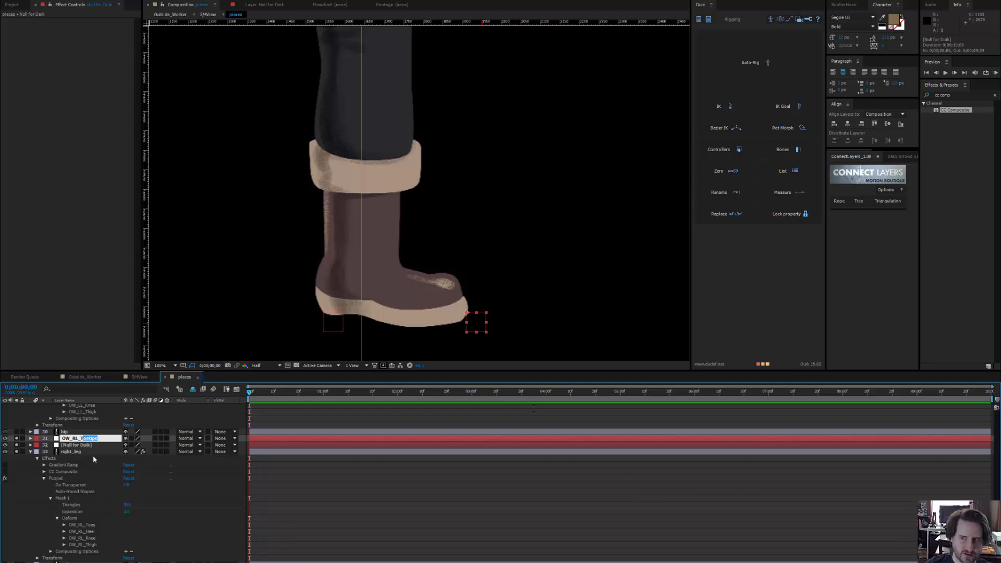
key(Return)
Check the null roles in Duik's back-leg autorig and rename the toe null as OW_RL_Tiptoe
click(766, 63)
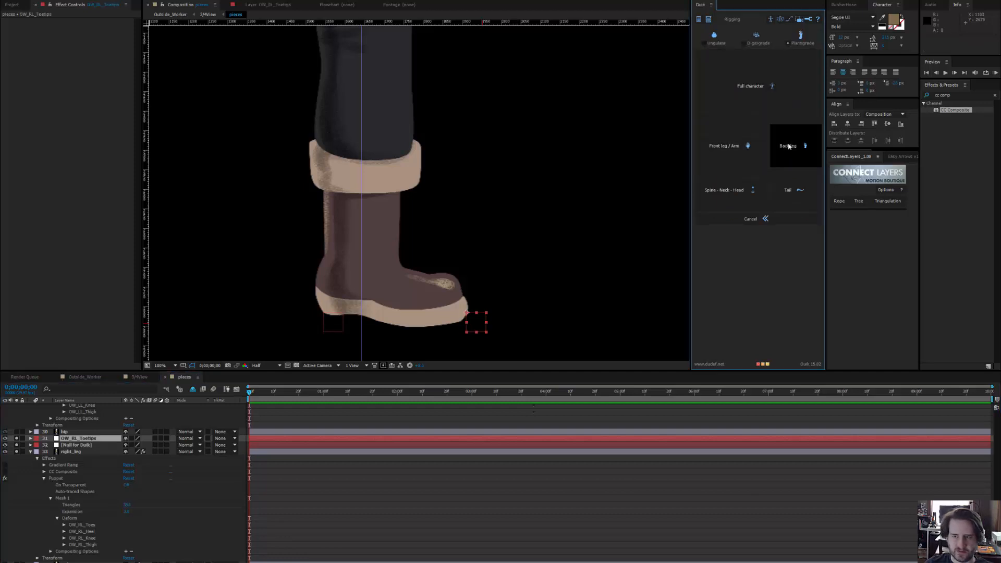
click(788, 147)
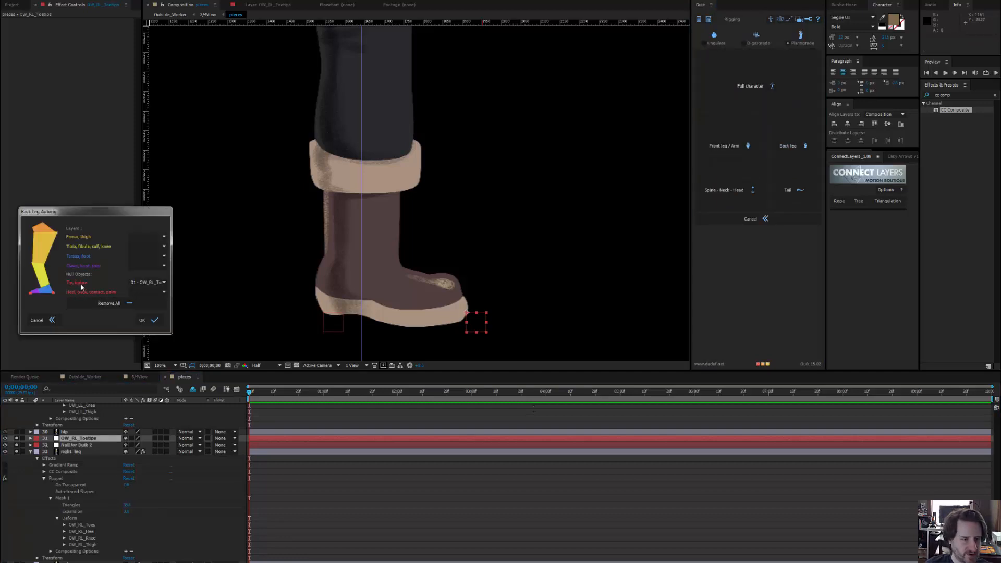
click(90, 438)
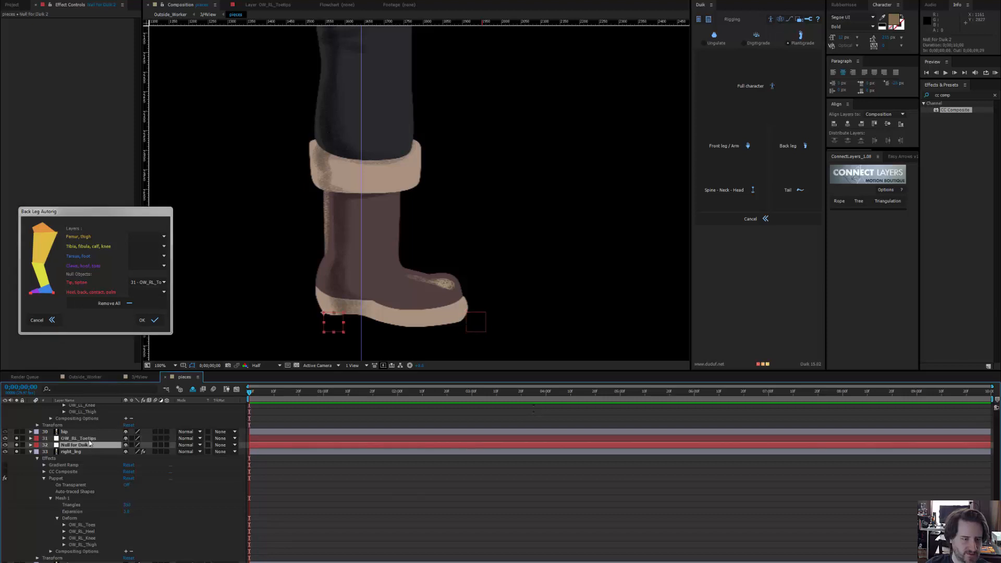
key(Return)
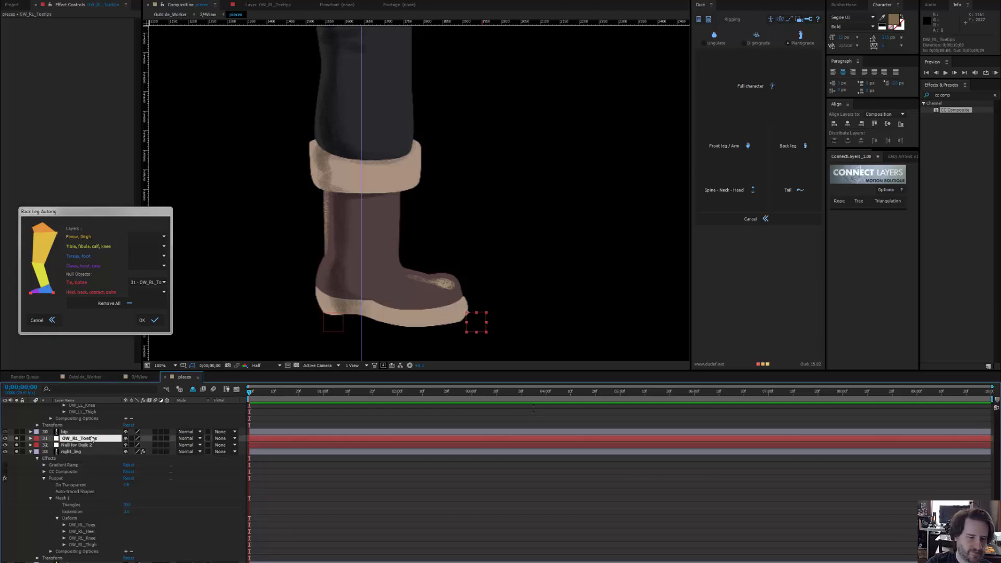
key(BackSpace)
key(BackSpace)
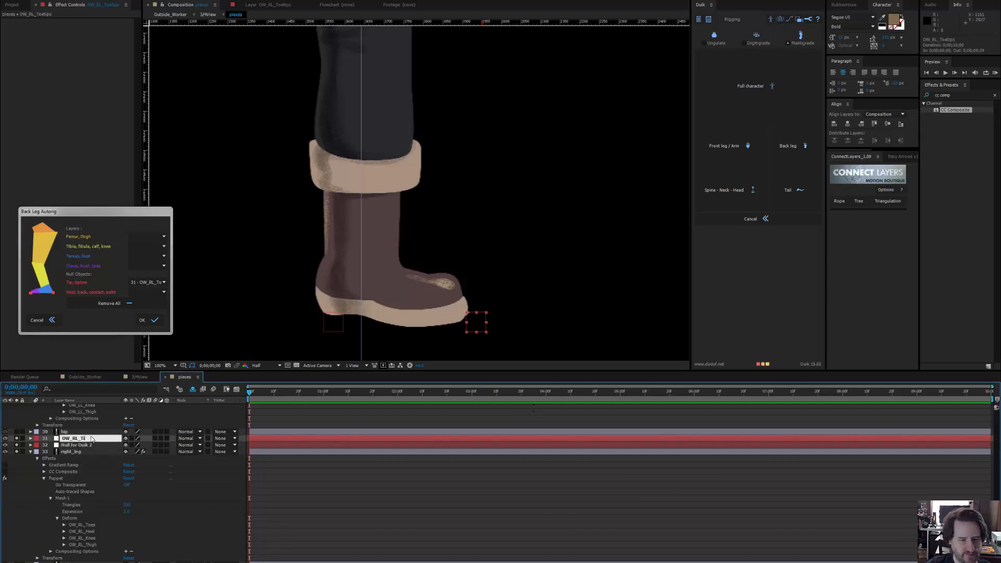
text(iptoe)
key(Return)
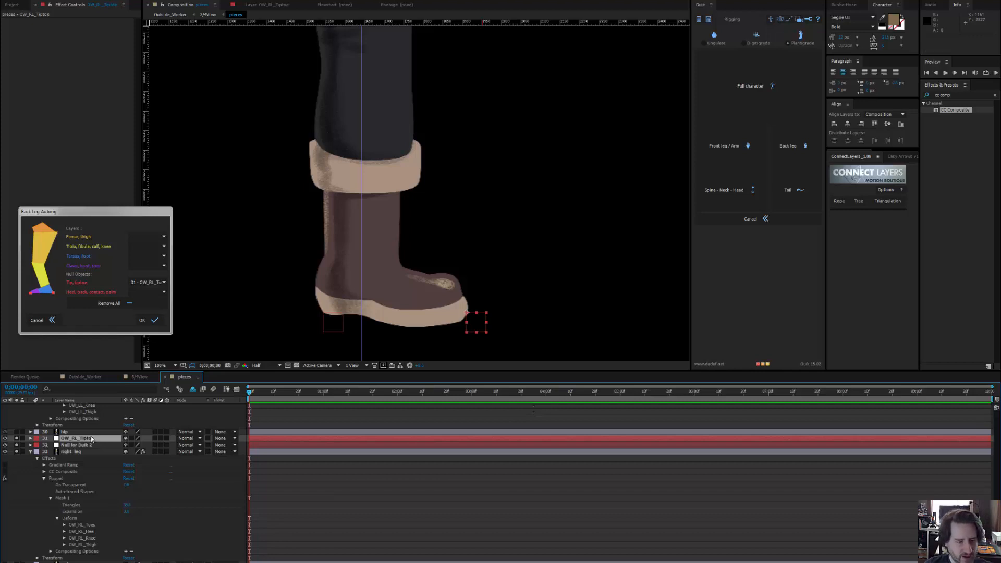
Rename the null under the right boot's heel as OW_RL_Heel
click(91, 446)
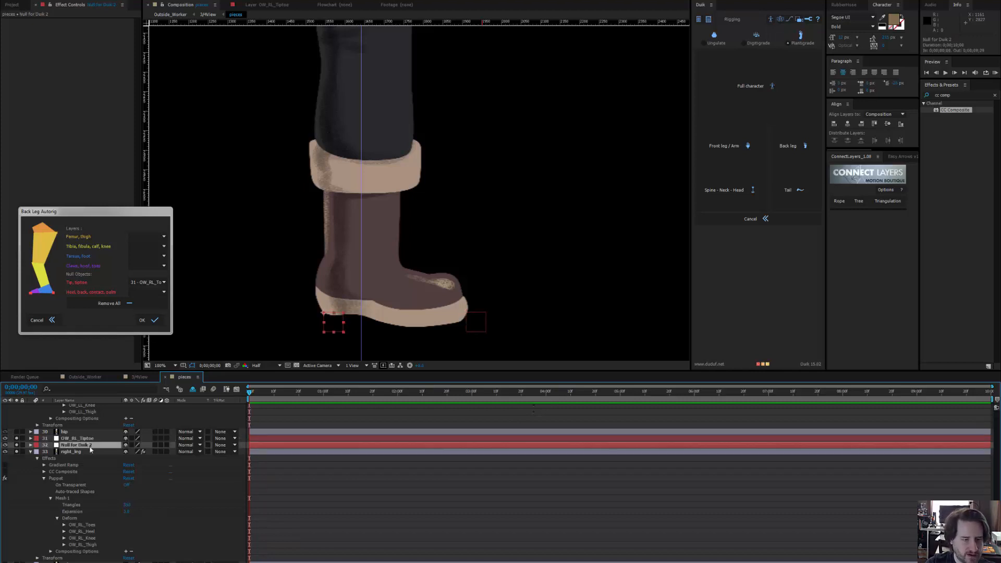
text(OW_RL_)
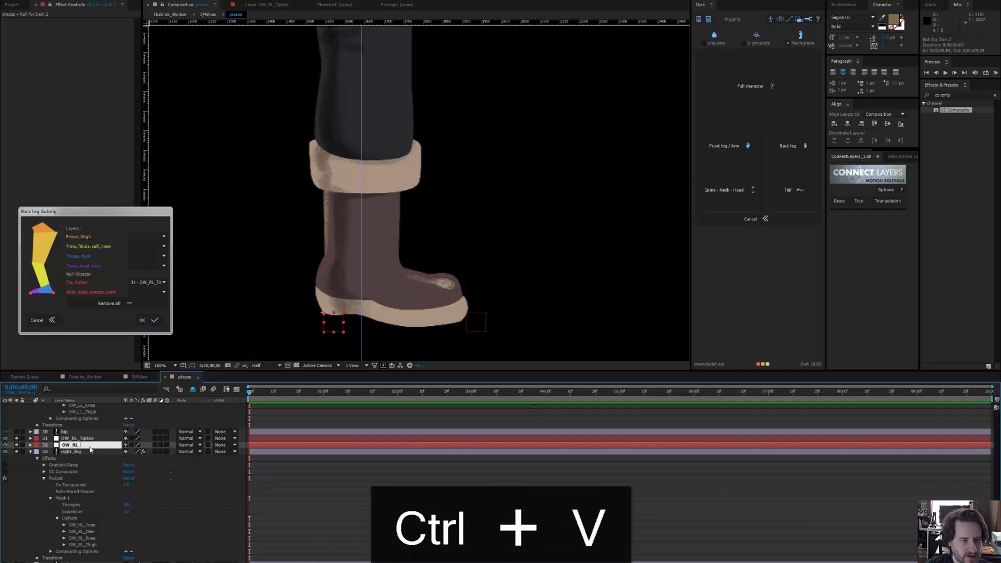
text(Heel)
key(Return)
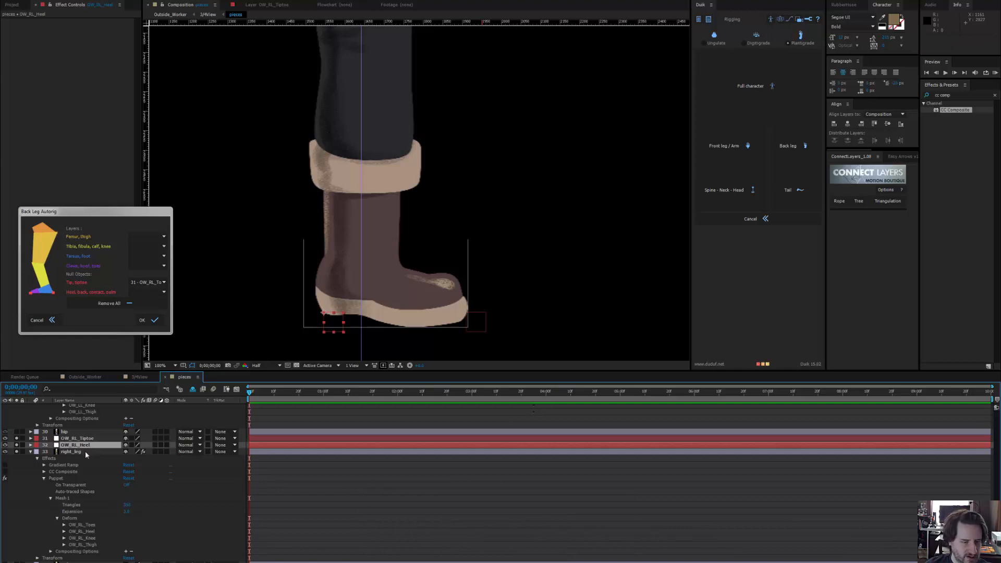
Create Duik bones for the right_leg layer's puppet pins
click(82, 452)
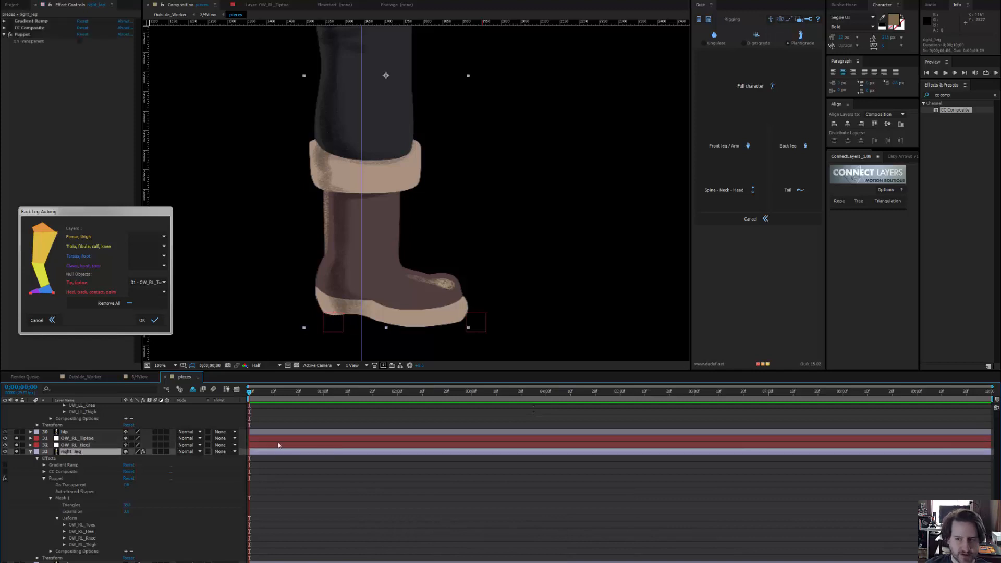
click(770, 20)
click(782, 150)
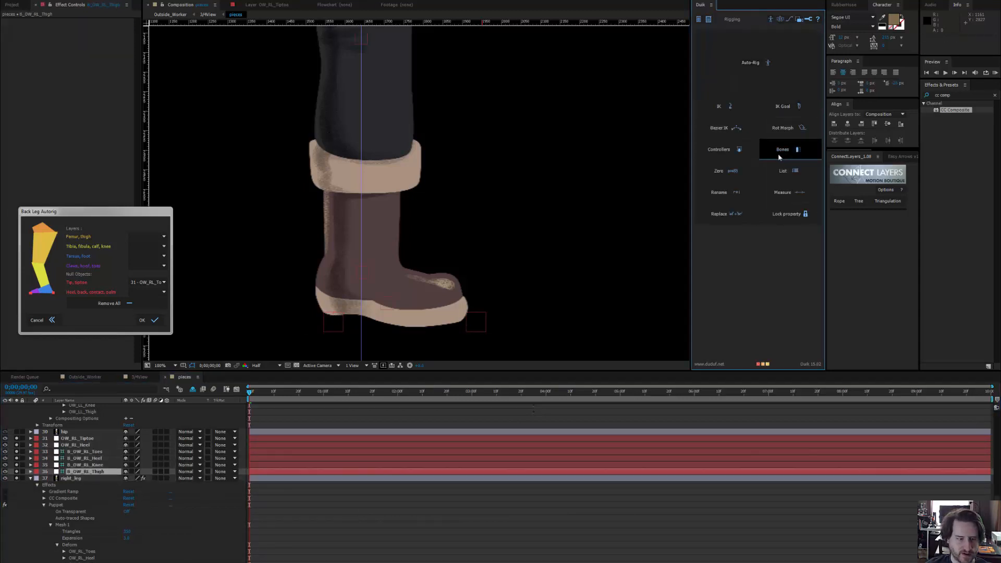
shift+click(71, 438)
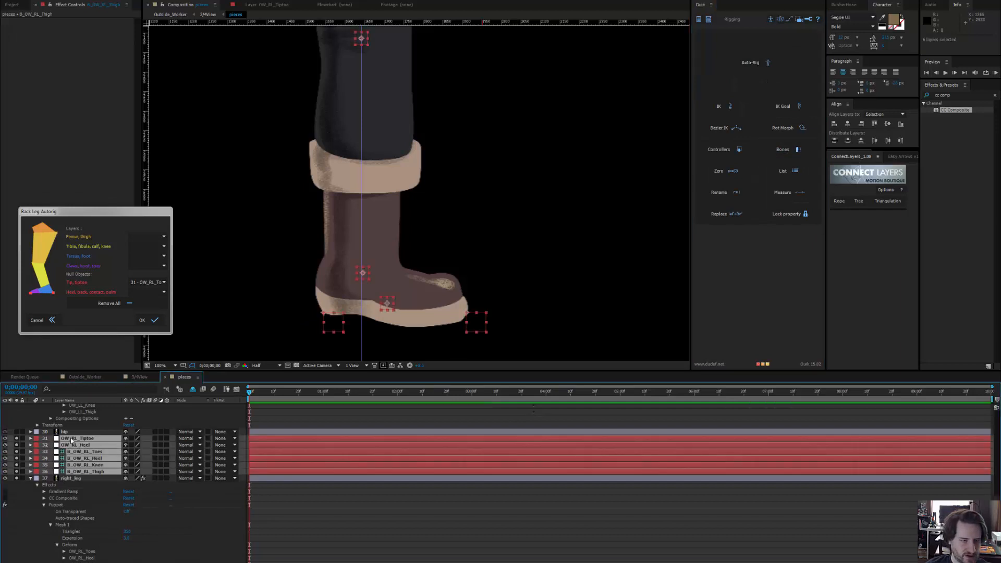
click(42, 323)
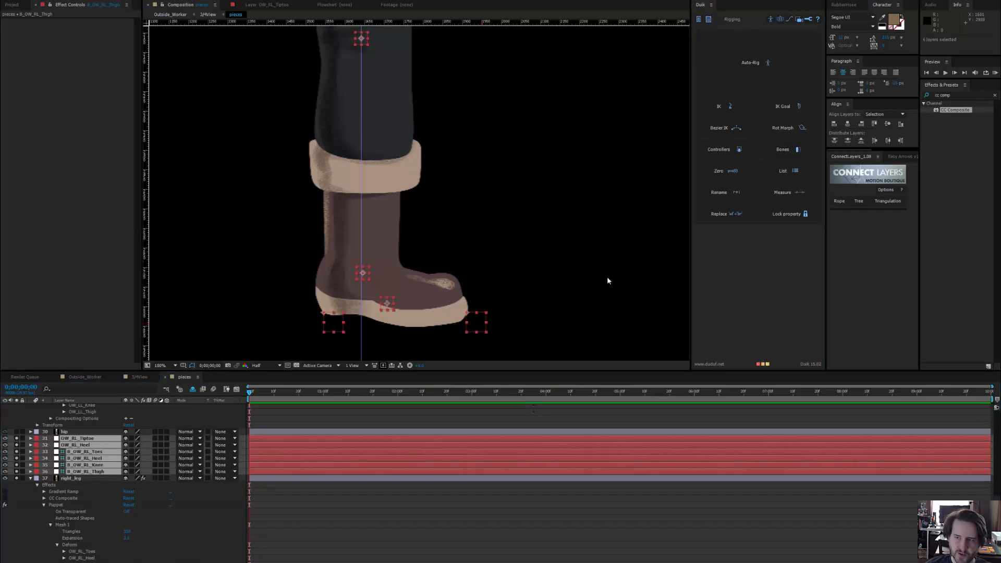
click(761, 63)
click(786, 147)
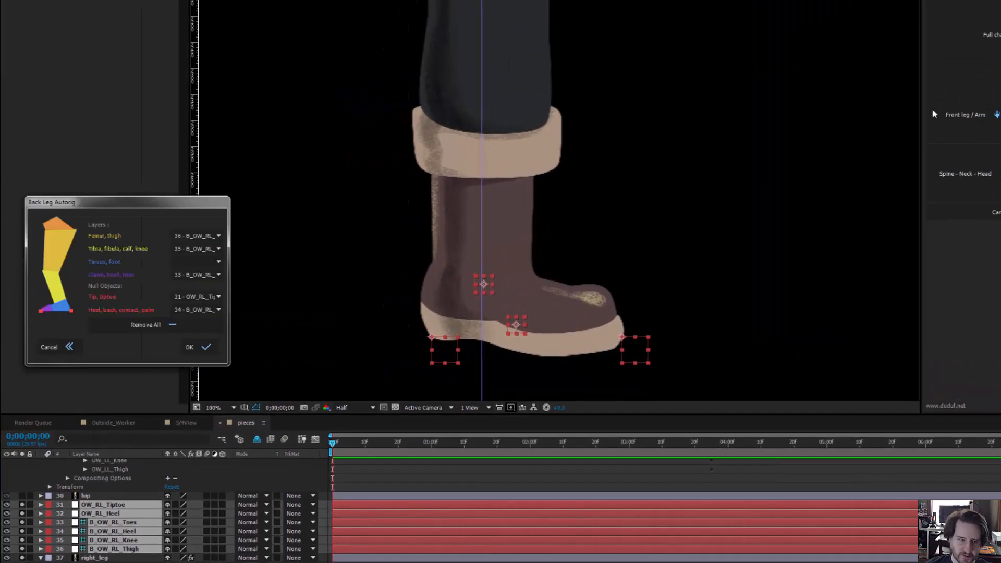
click(212, 264)
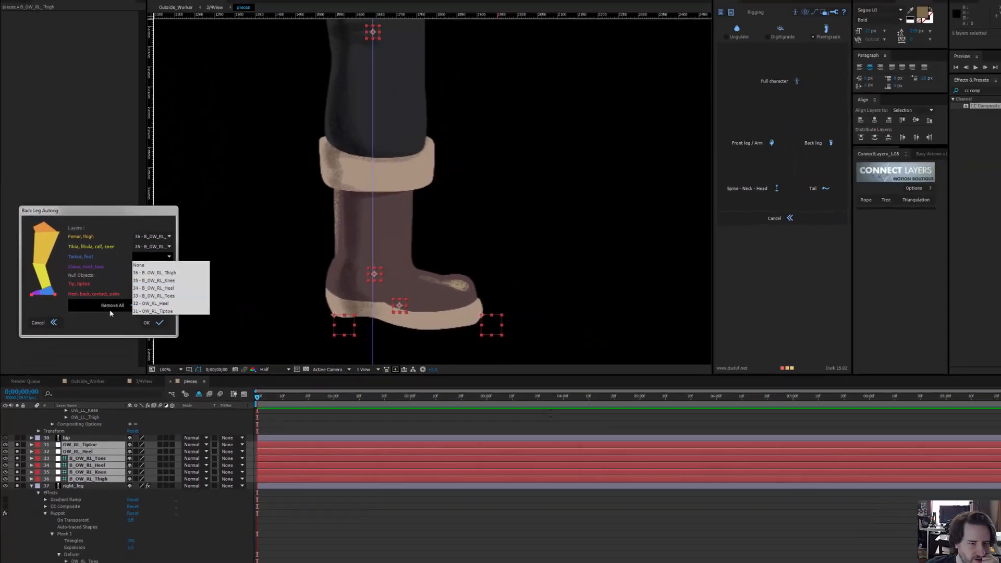
click(53, 351)
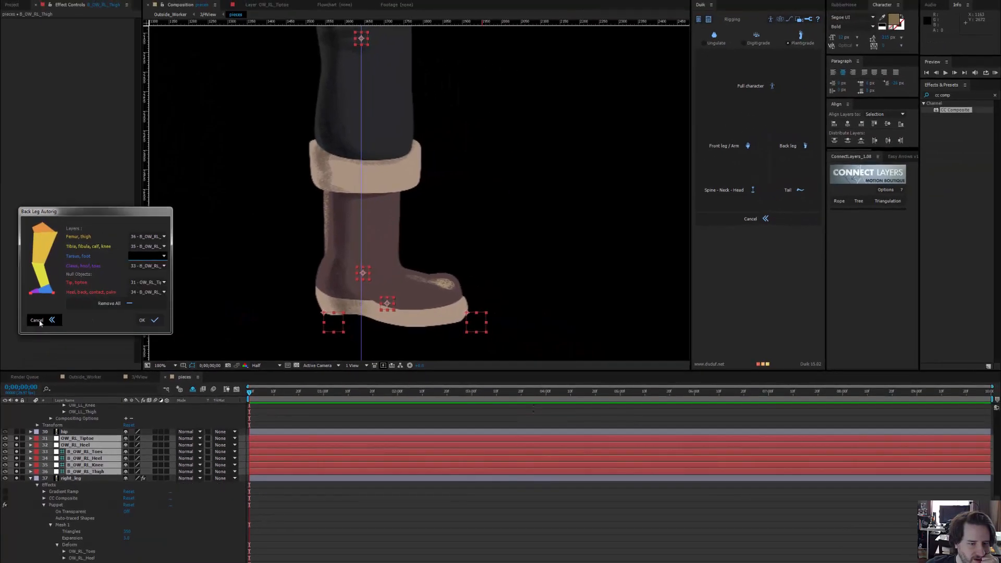
click(39, 320)
Rename the ankle bone as B_OW_RL_Foot and its matching puppet pin as OW_RL_Foot
click(99, 458)
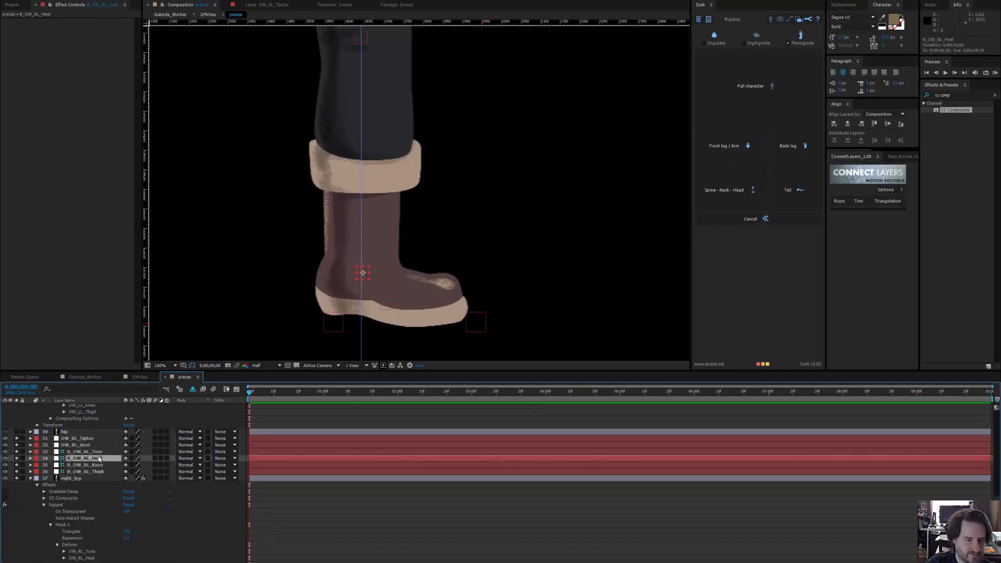
key(Return)
key(BackSpace)
text(Foot)
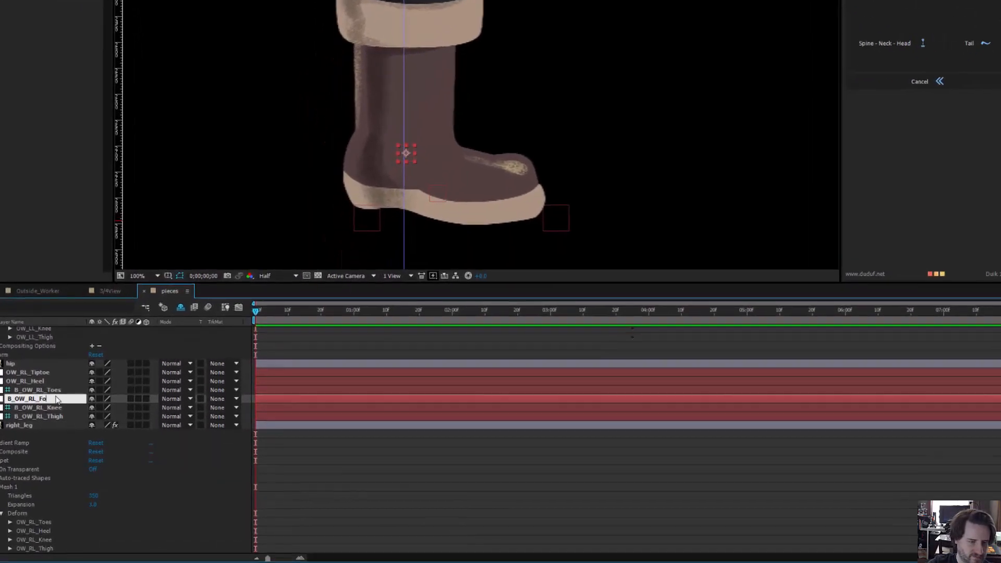
key(Return)
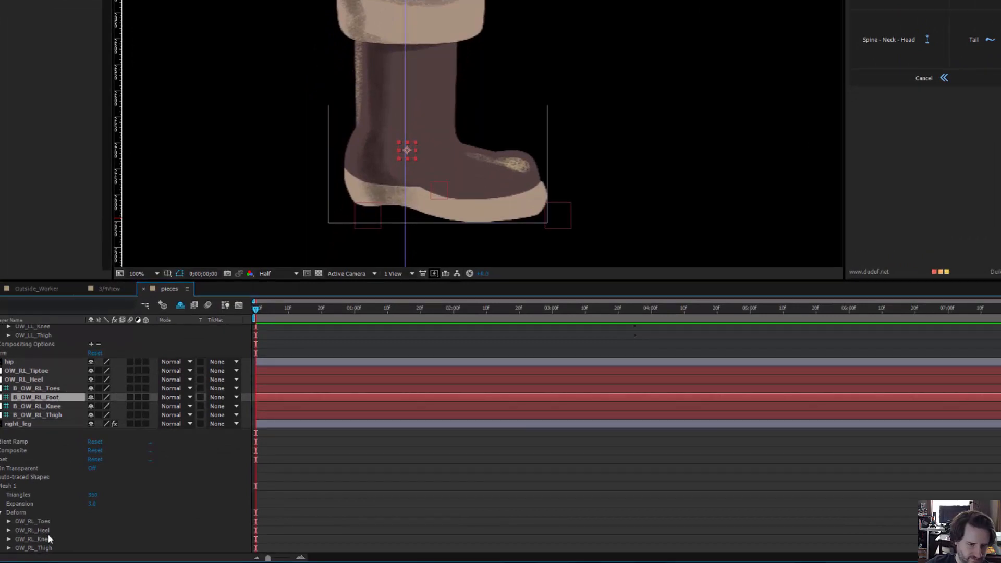
click(48, 530)
key(Return)
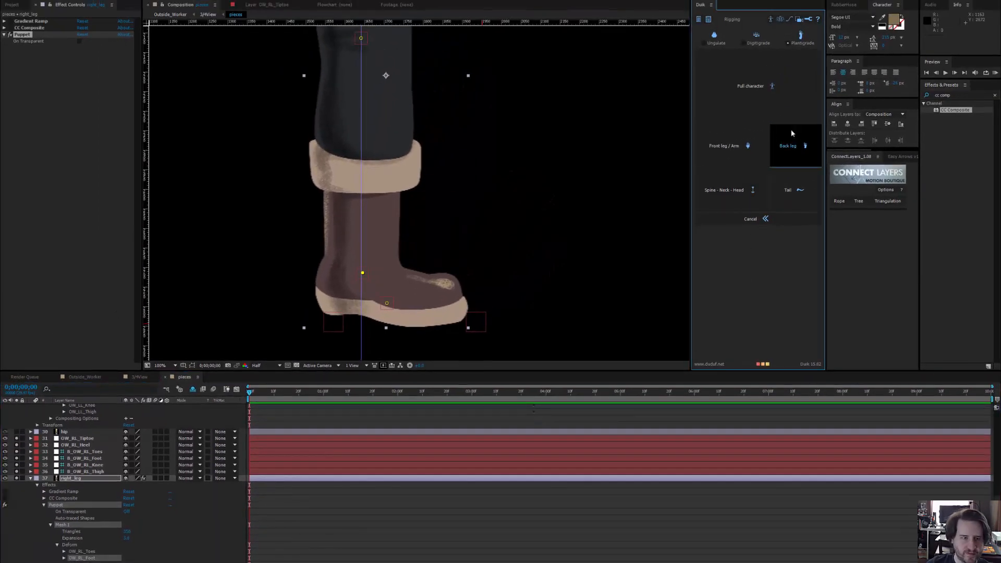
Run Duik's plantigrade back-leg autorig on the right leg's thigh, knee, foot and toes bones with the OW_RL_Tiptoe and OW_RL_Heel nulls
click(790, 146)
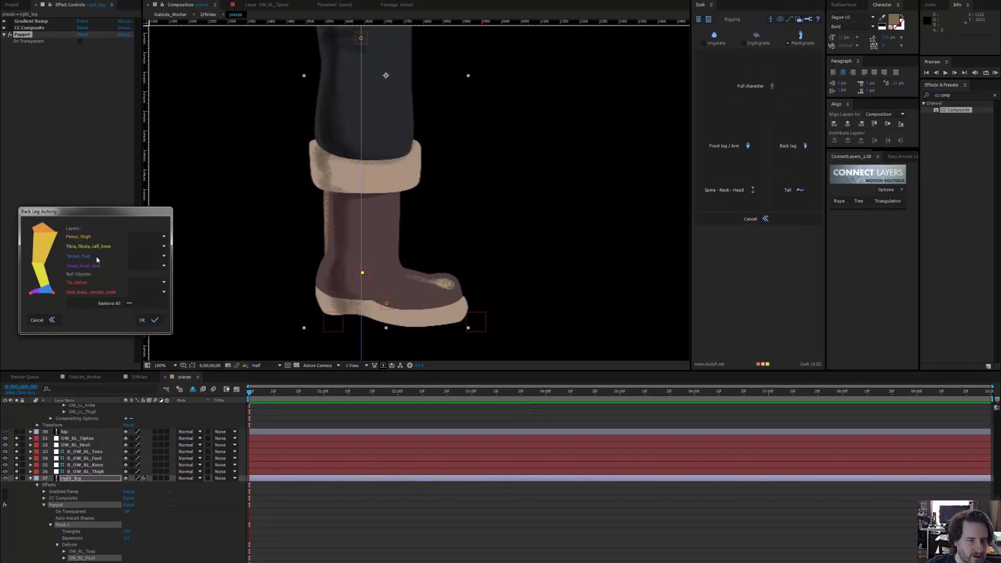
click(101, 457)
click(84, 440)
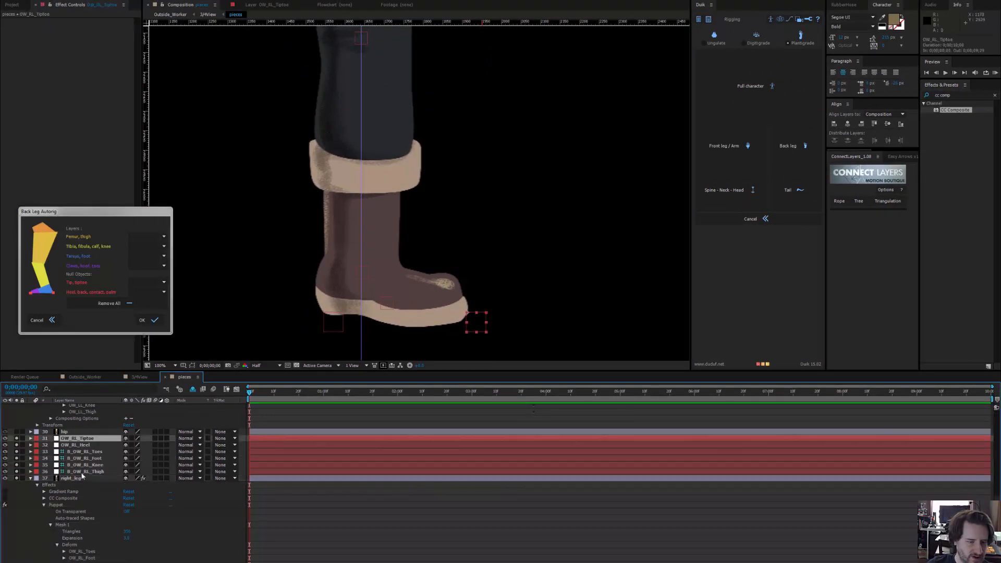
shift+click(83, 472)
click(55, 321)
click(796, 146)
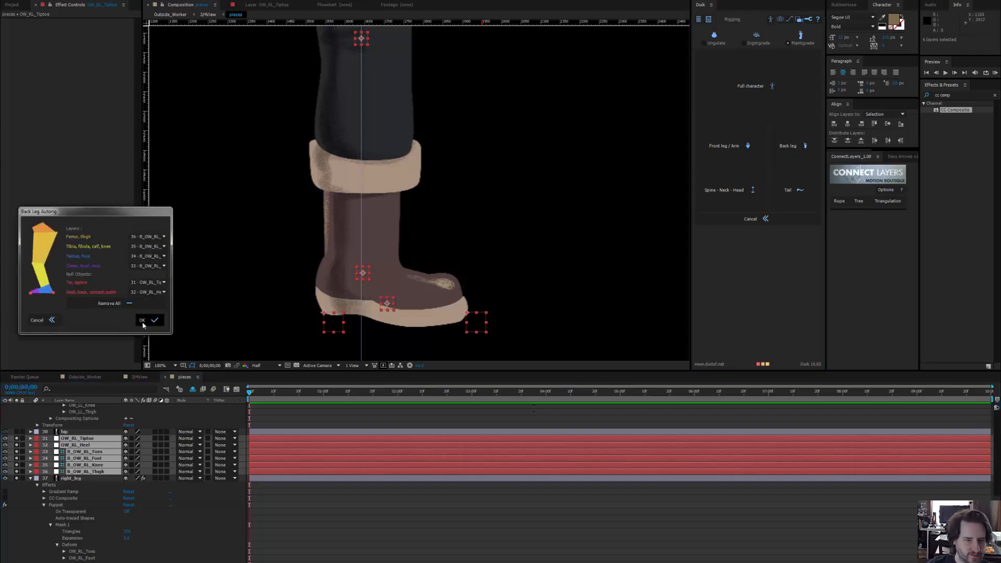
click(143, 320)
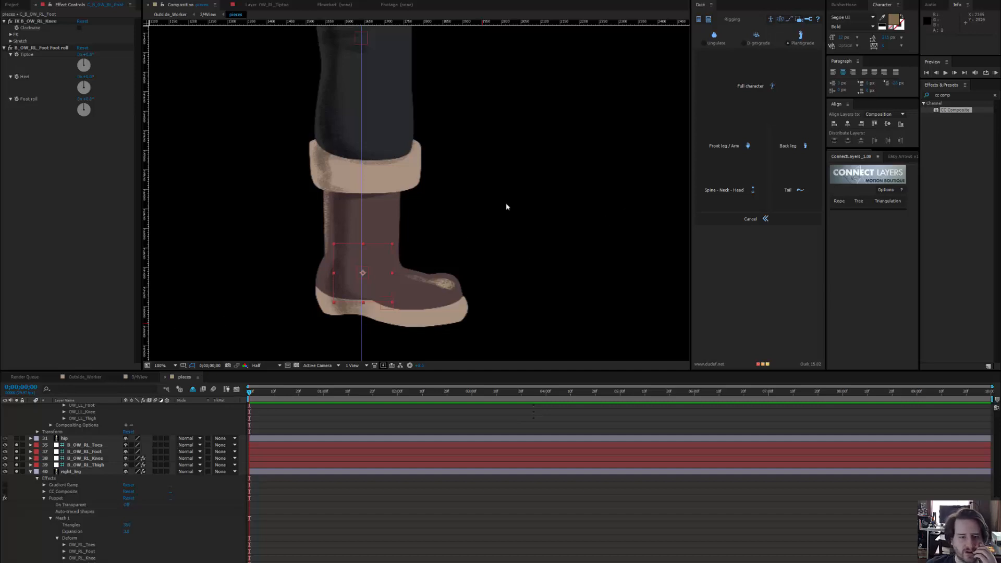
Test the right leg's rig by moving the foot controller forward and up, and undo the move
drag(458, 217, 454, 218)
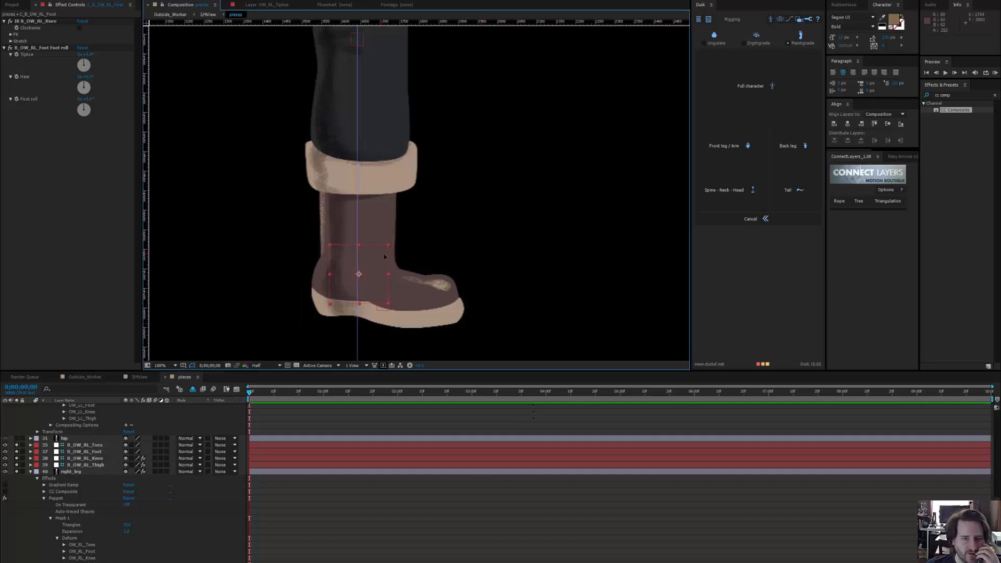
drag(383, 254, 506, 175)
right_click(507, 174)
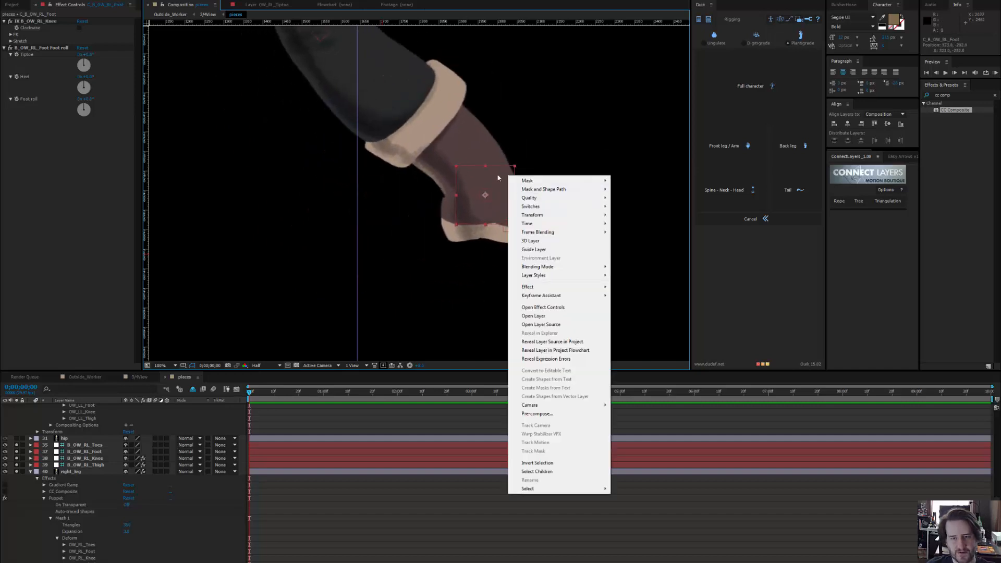
key(Escape)
key(ctrl+z)
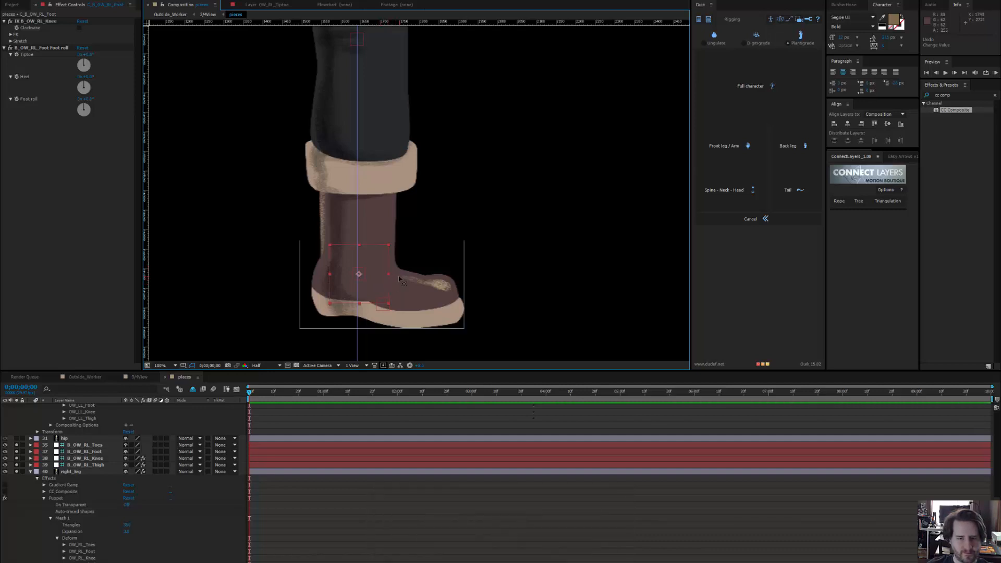
Test the right leg's rig by moving the C_B_OW_RL_Foot controller backward and up so the knee bends
mouse_move(380, 272)
mouse_down()
mouse_move(396, 261)
mouse_move(386, 265)
mouse_up()
key(ctrl+z)
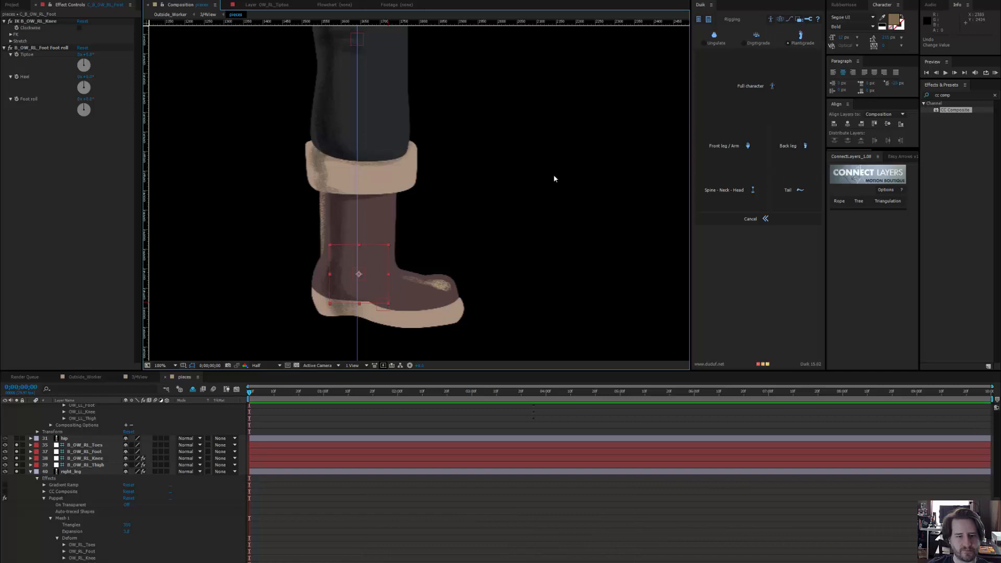
scroll(516, 172, down, 4)
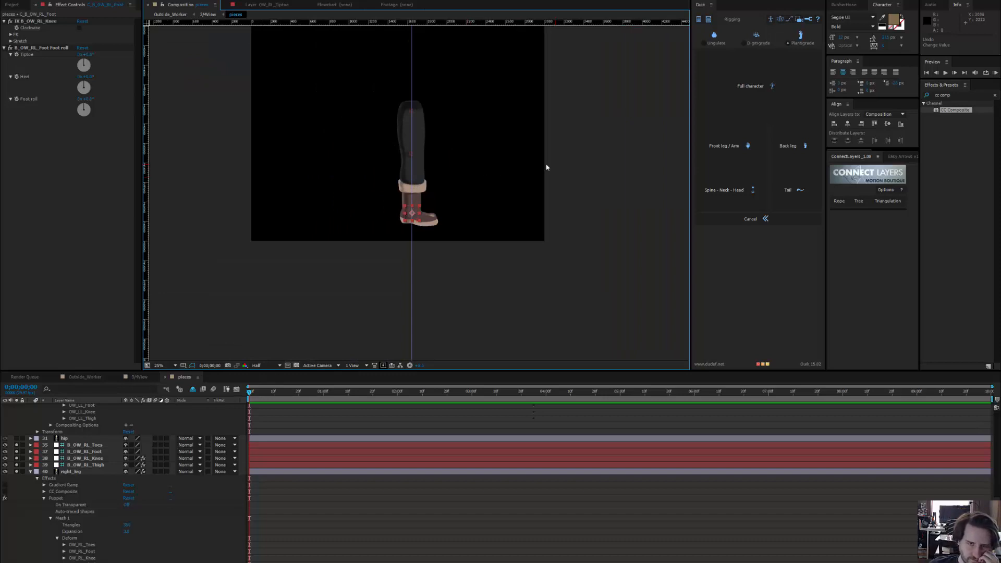
key(period)
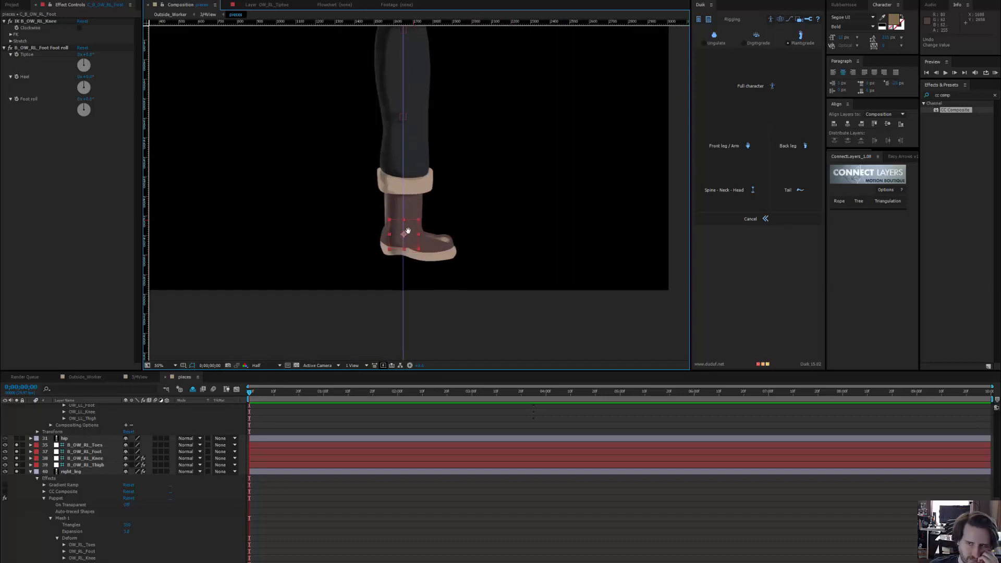
drag(419, 235, 384, 217)
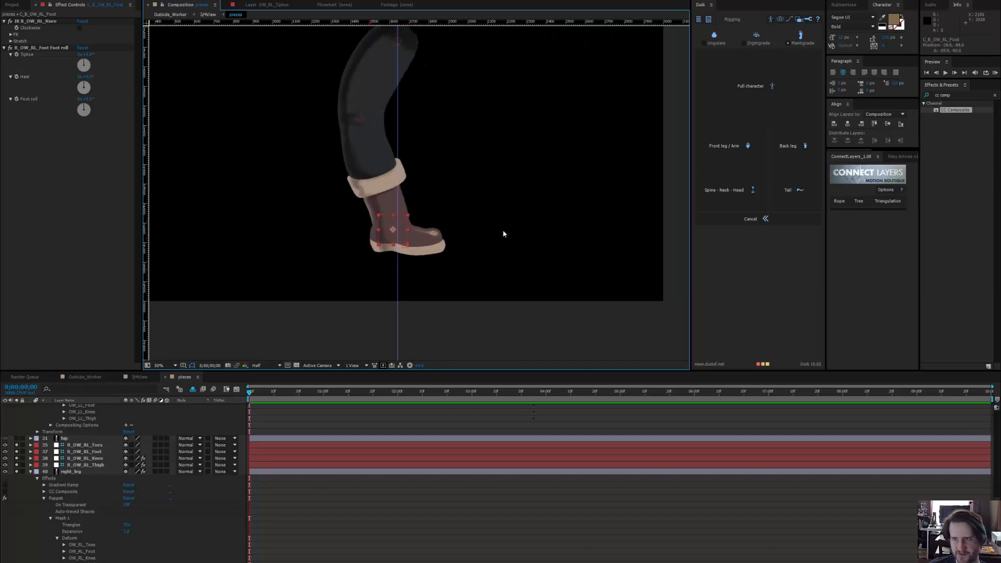
scroll(113, 461, up, 8)
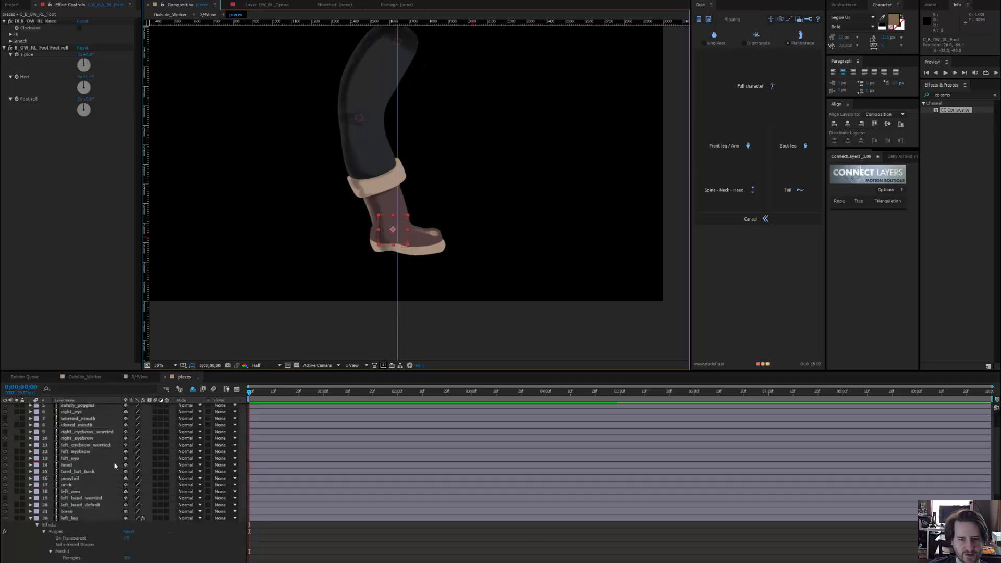
scroll(114, 461, up, 3)
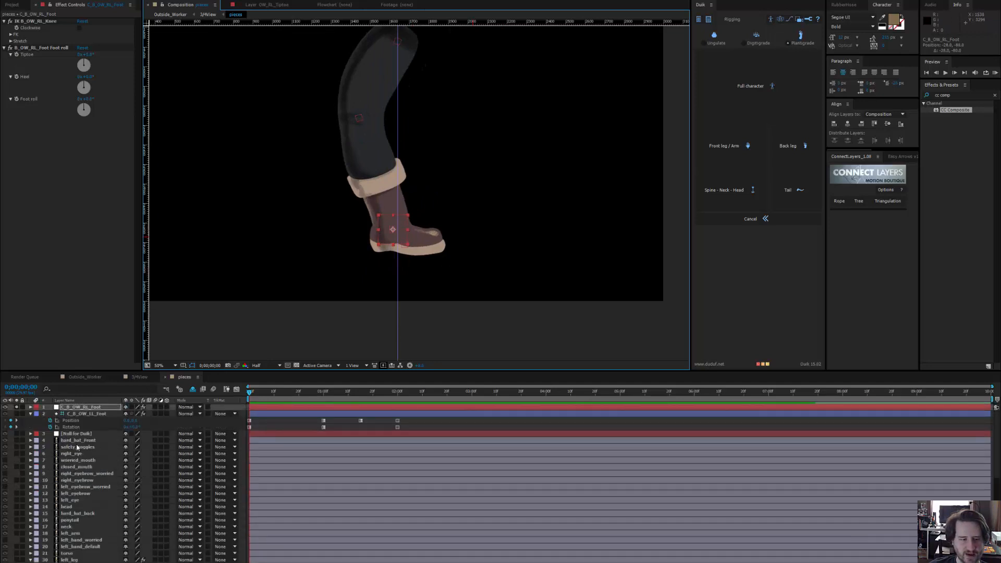
Solo the left foot controller C_B_OW_LL_Foot beside the right leg, try moving it, and undo the move
click(16, 414)
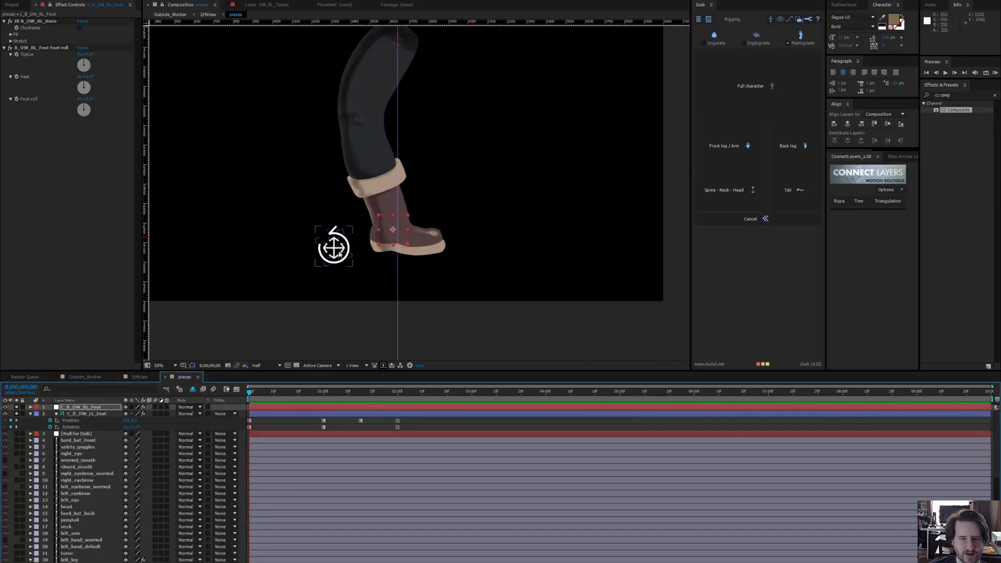
drag(333, 246, 313, 251)
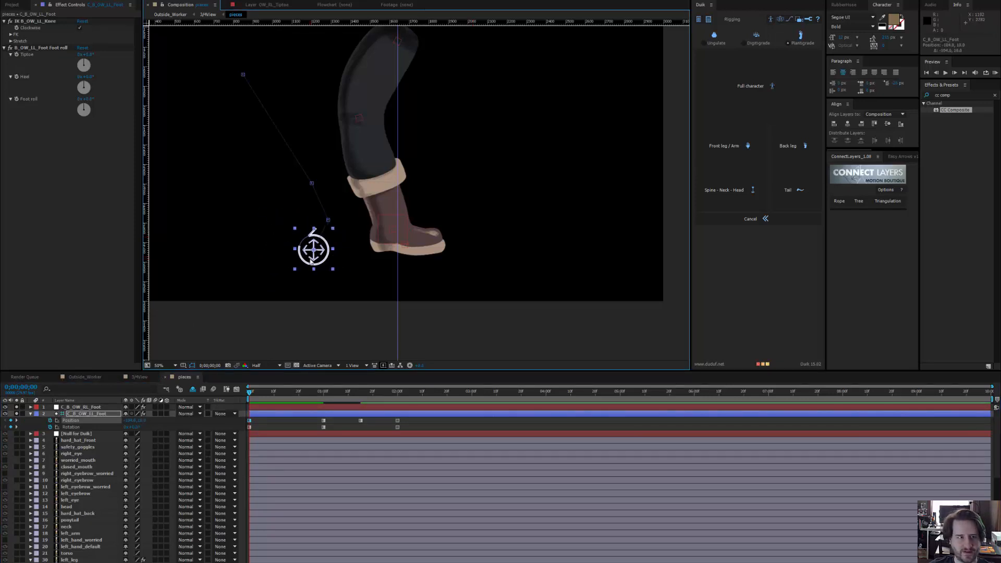
key(ctrl+z)
key(period)
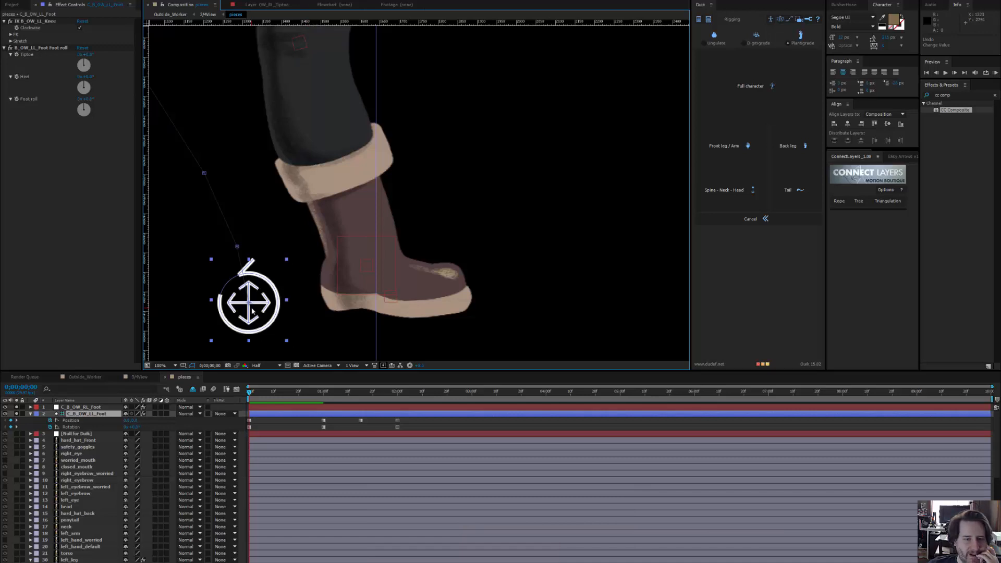
Undo the recent changes back to before the right leg's Back Leg Autorig
key(ctrl+z)
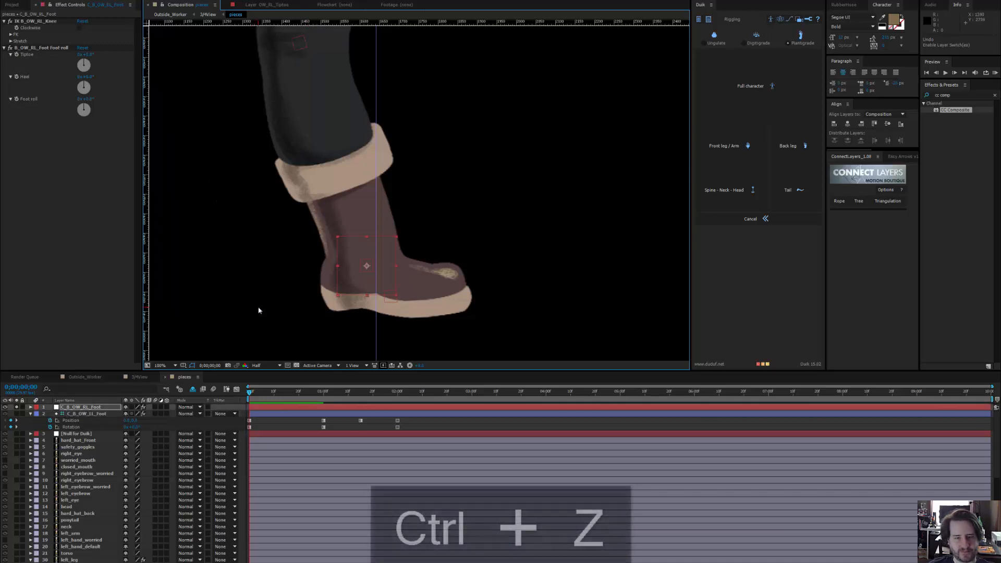
key(ctrl+z)
key(ctrl+z)
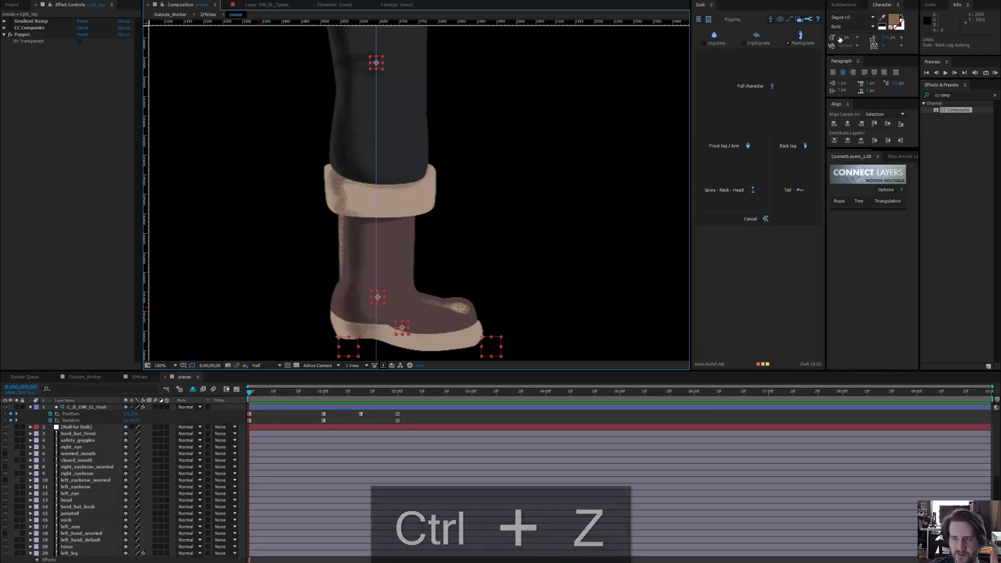
Set the controller type to Icon in Duik's rigging settings, leaving the bones' auto size at Medium
click(808, 20)
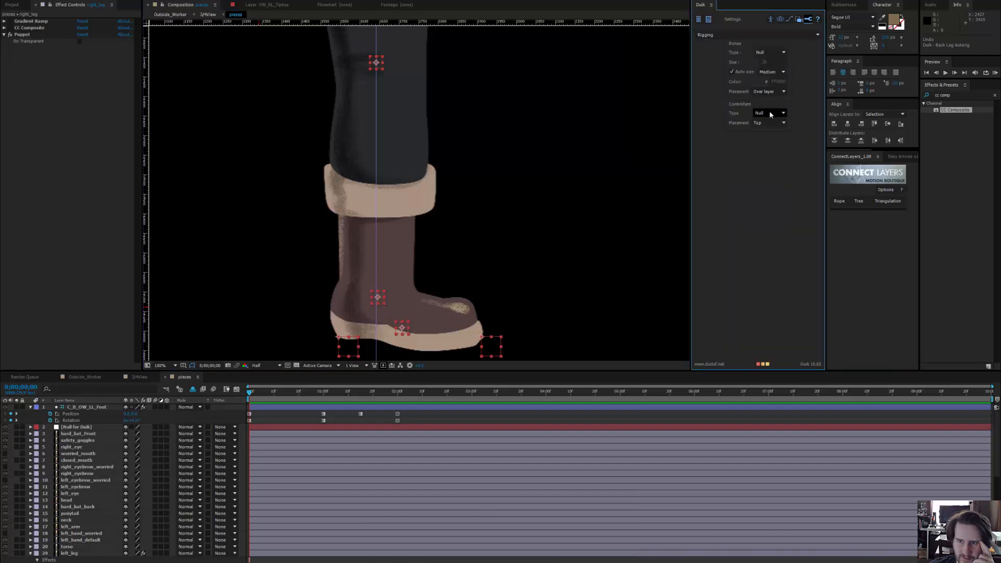
click(770, 114)
click(757, 128)
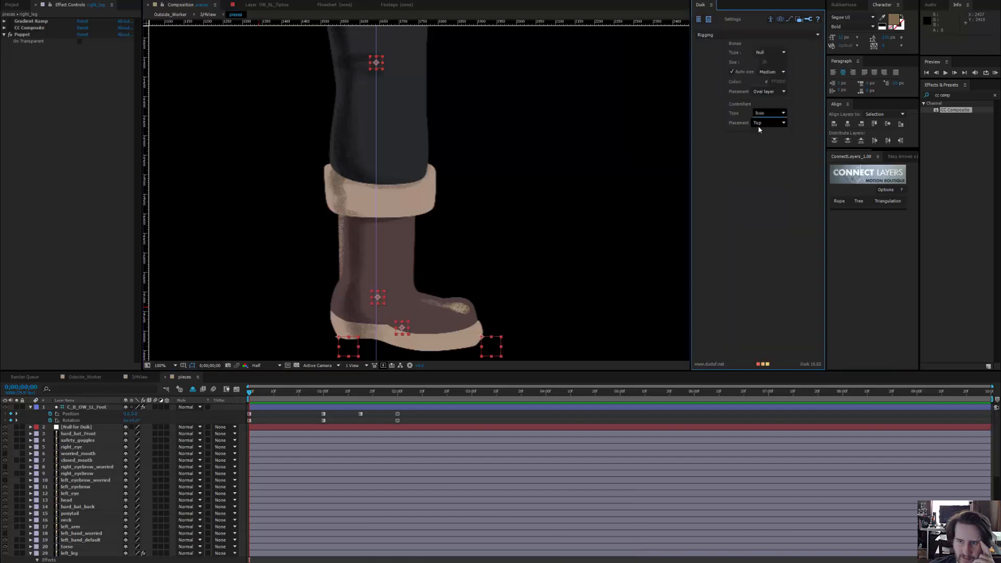
click(772, 72)
click(781, 73)
click(781, 73)
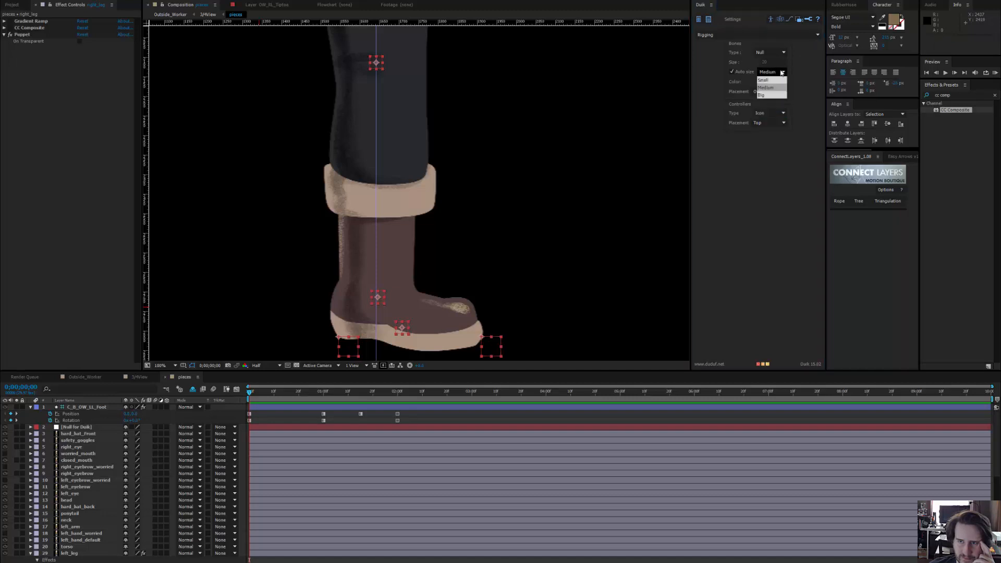
click(804, 75)
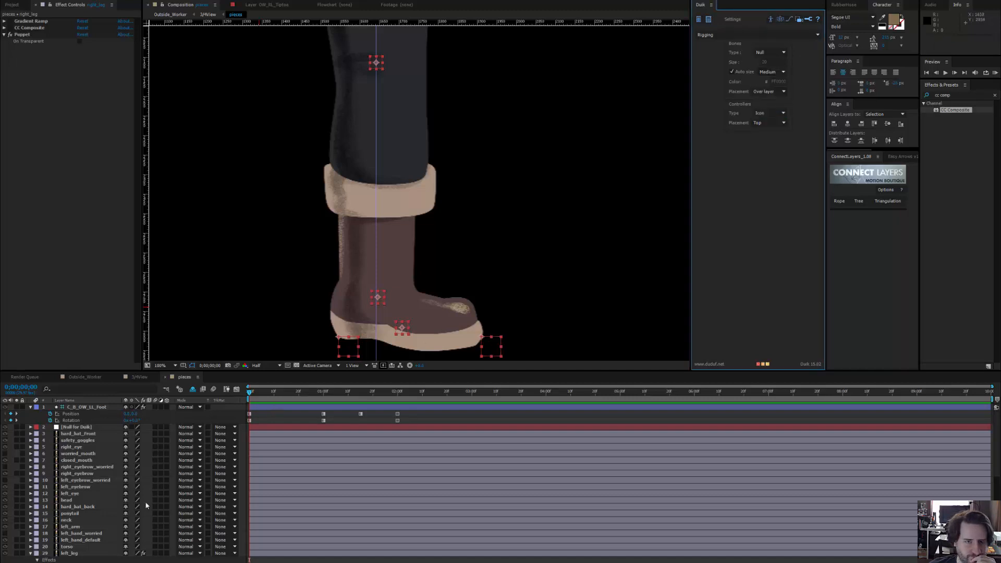
Rerun Duik's plantigrade back-leg autorig on the right leg's bones and nulls, and solo the C_B_OW_LL_Foot controller
click(771, 19)
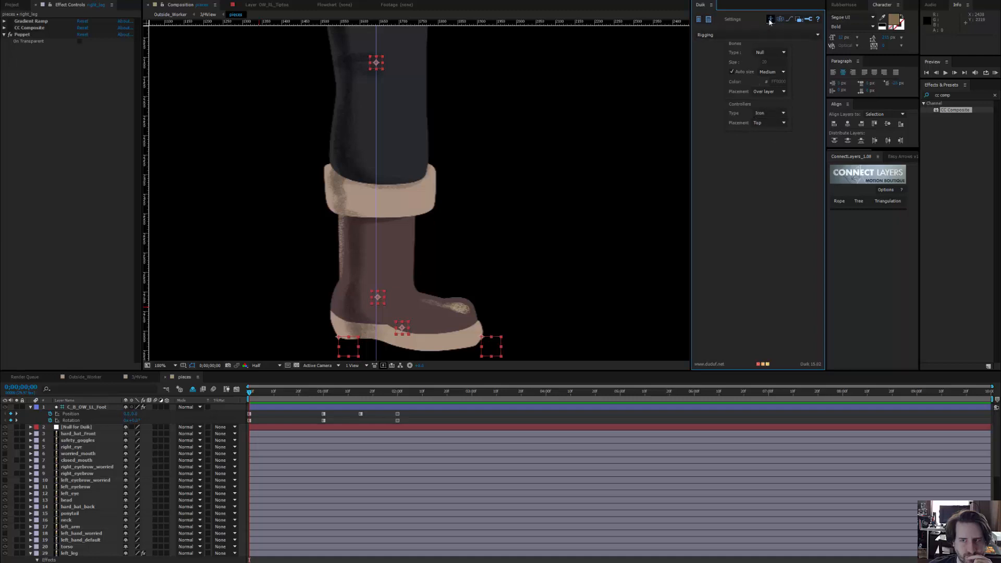
click(793, 83)
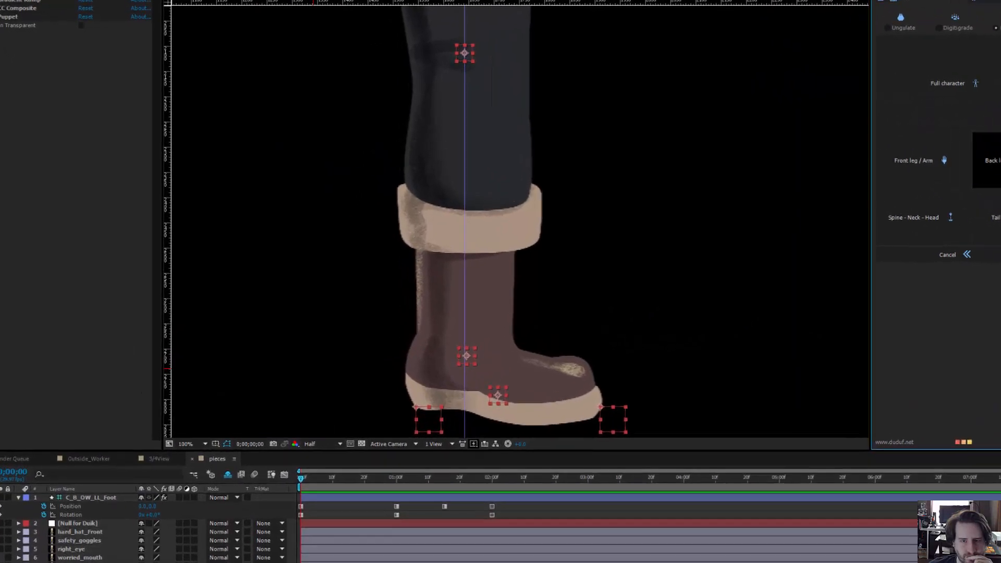
click(989, 161)
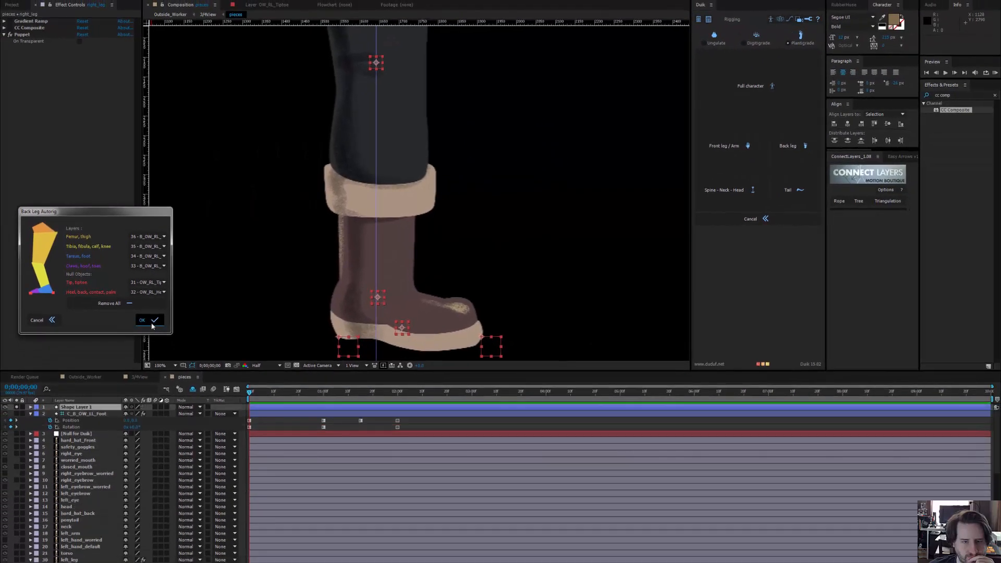
click(155, 333)
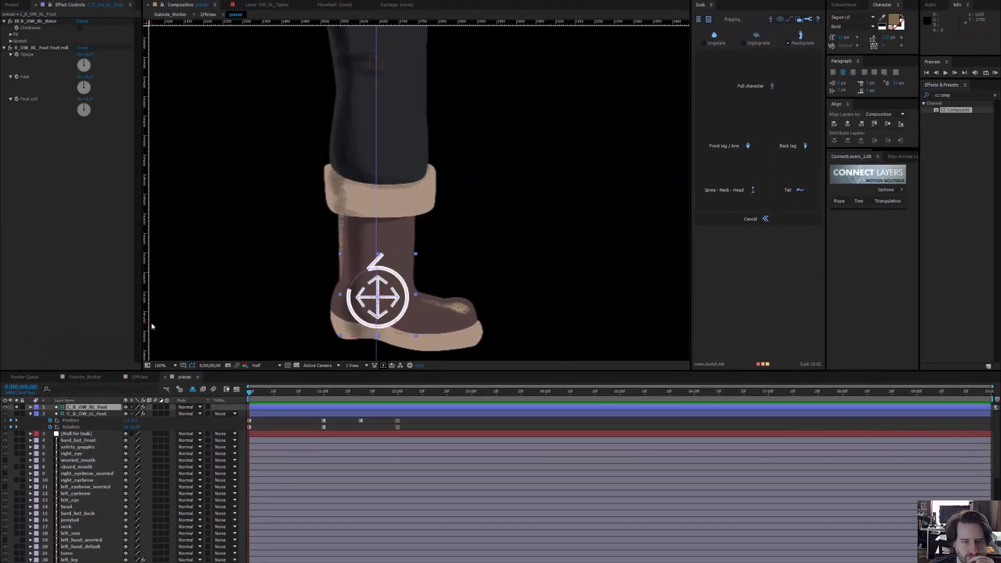
click(17, 414)
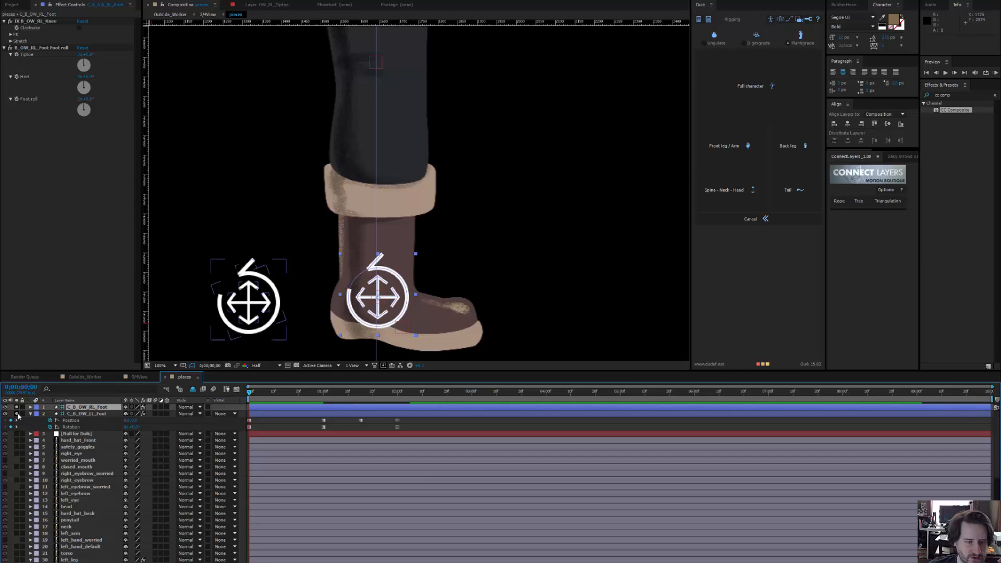
Mark the B_OW_RL_Toes, Foot, Knee and Thigh bone layers as shy
scroll(36, 481, down, 7)
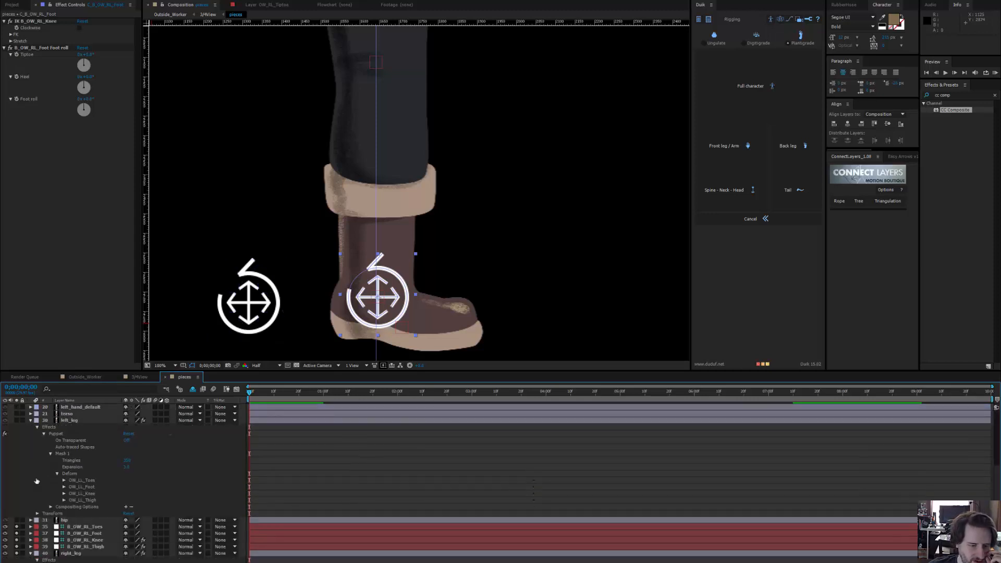
click(126, 528)
click(125, 527)
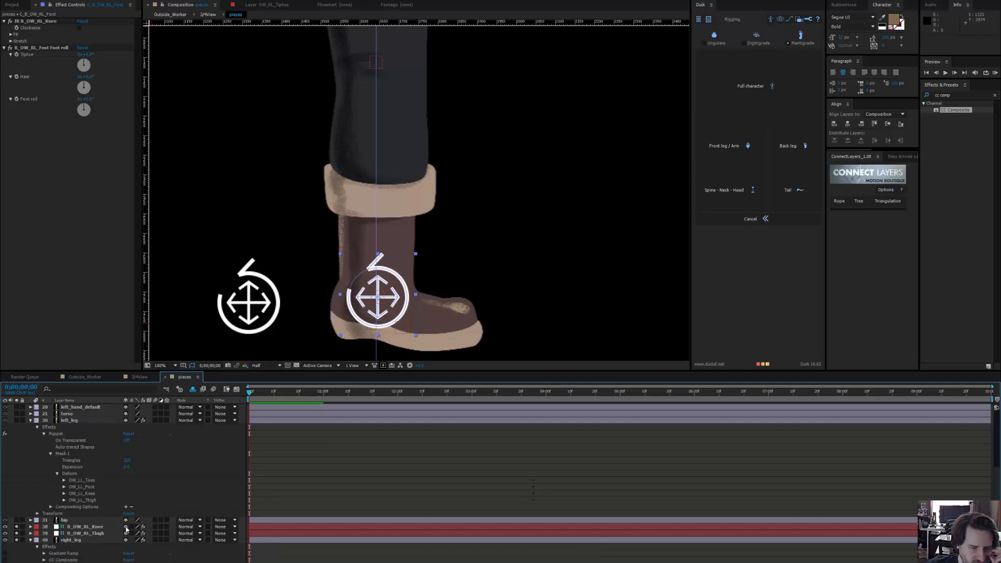
click(125, 527)
click(125, 527)
click(125, 528)
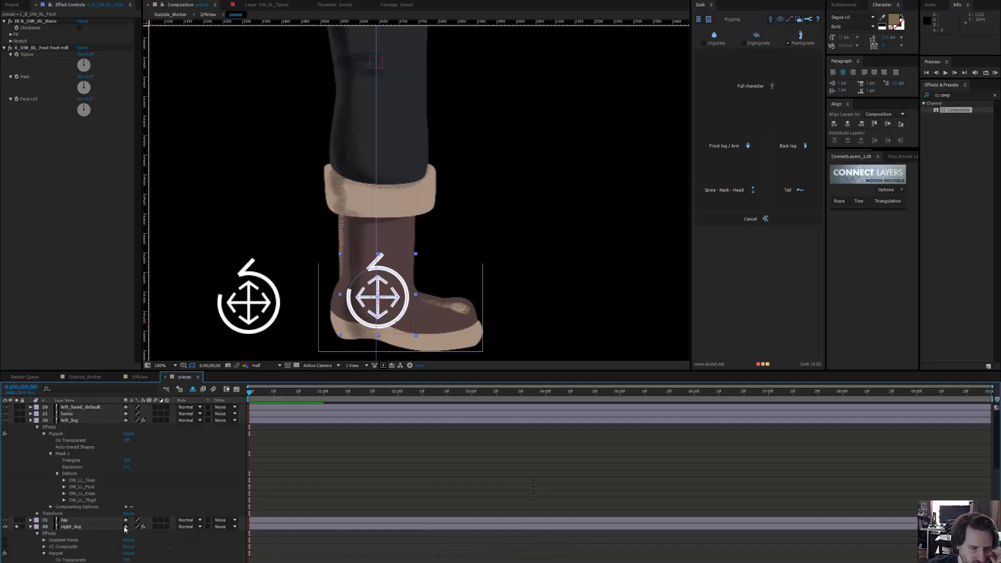
scroll(125, 528, down, 5)
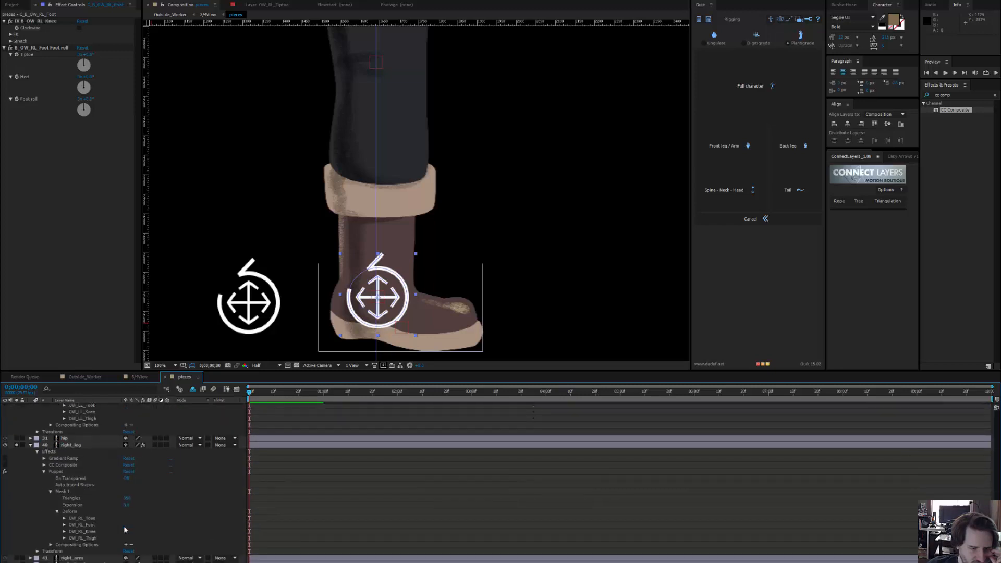
scroll(123, 525, up, 2)
scroll(112, 499, up, 1)
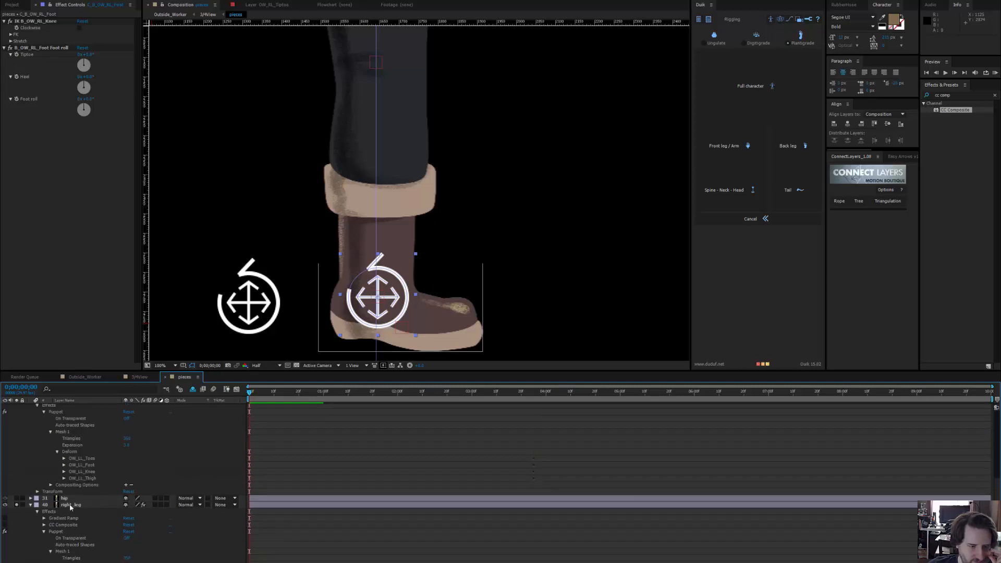
Reveal the shy layers and turn off solo on right_leg, both foot controllers and the right leg's bones to show the whole character
click(19, 505)
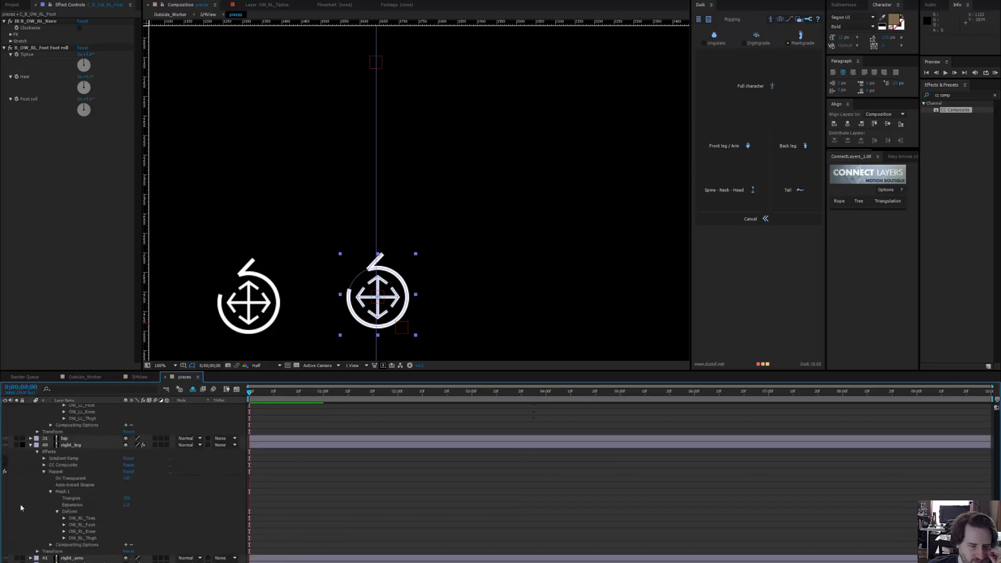
scroll(20, 503, up, 6)
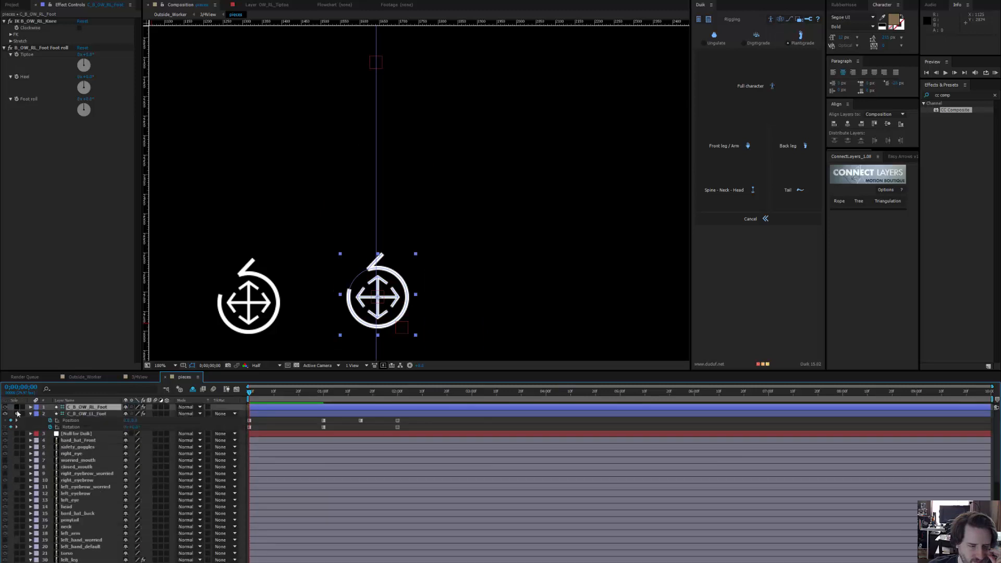
click(17, 413)
scroll(54, 509, down, 5)
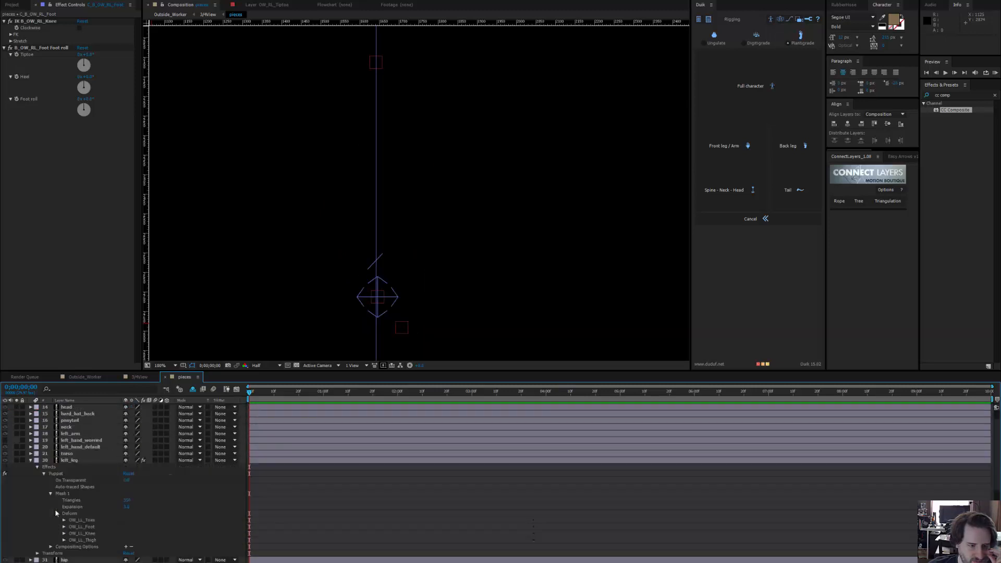
scroll(55, 509, down, 3)
click(193, 390)
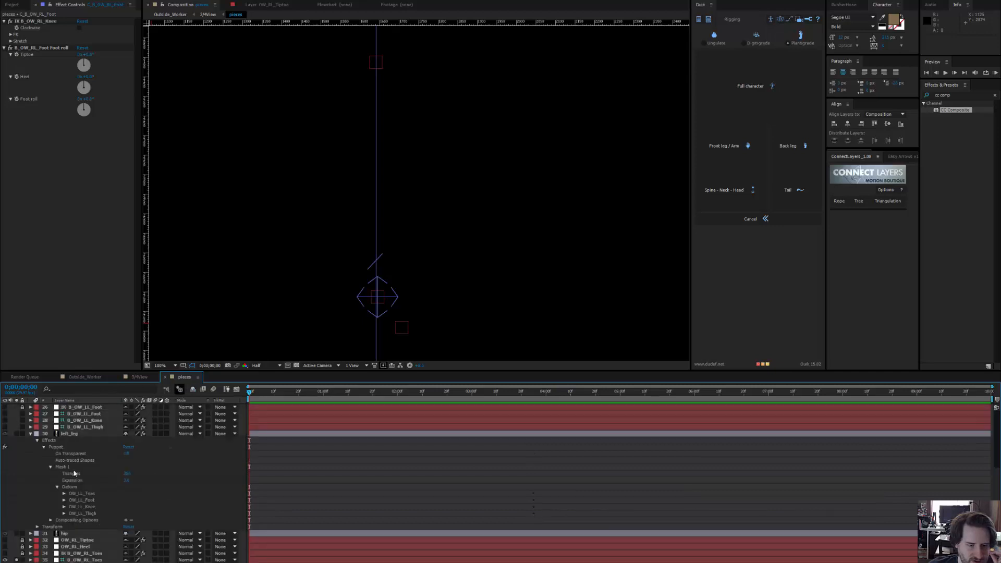
scroll(32, 531, up, 2)
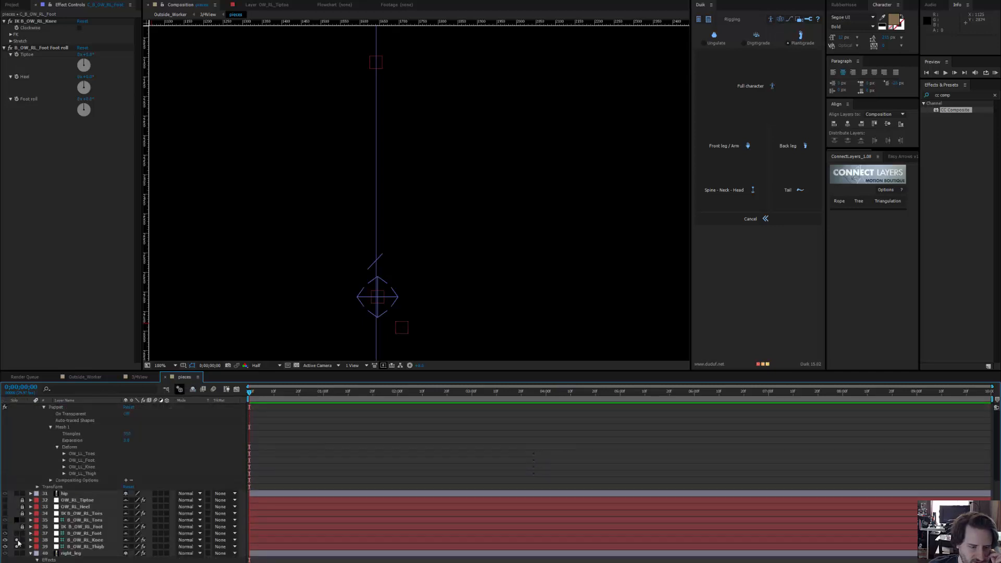
drag(18, 547, 18, 547)
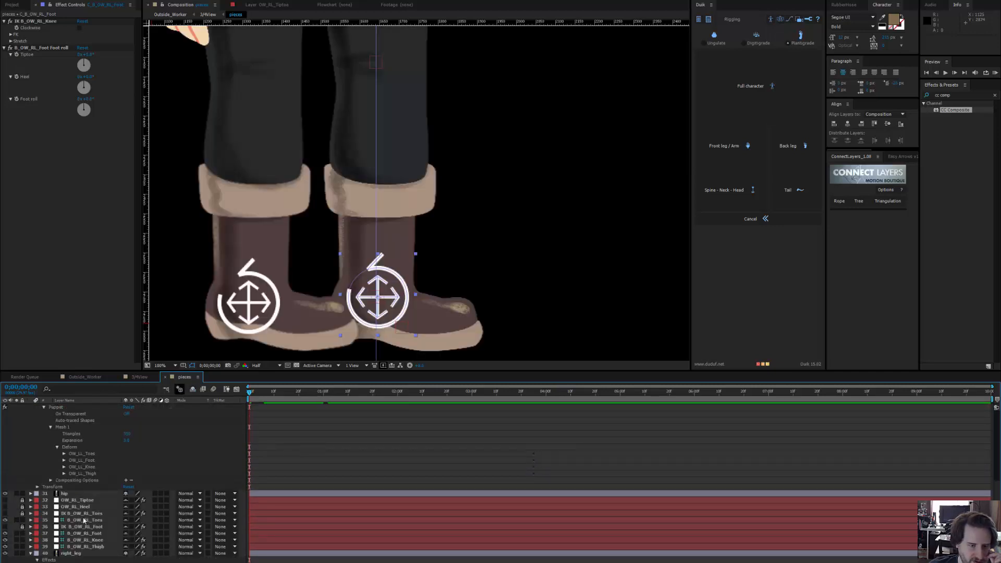
Fit the whole character in view and hide the composition's rulers
scroll(85, 501, up, 10)
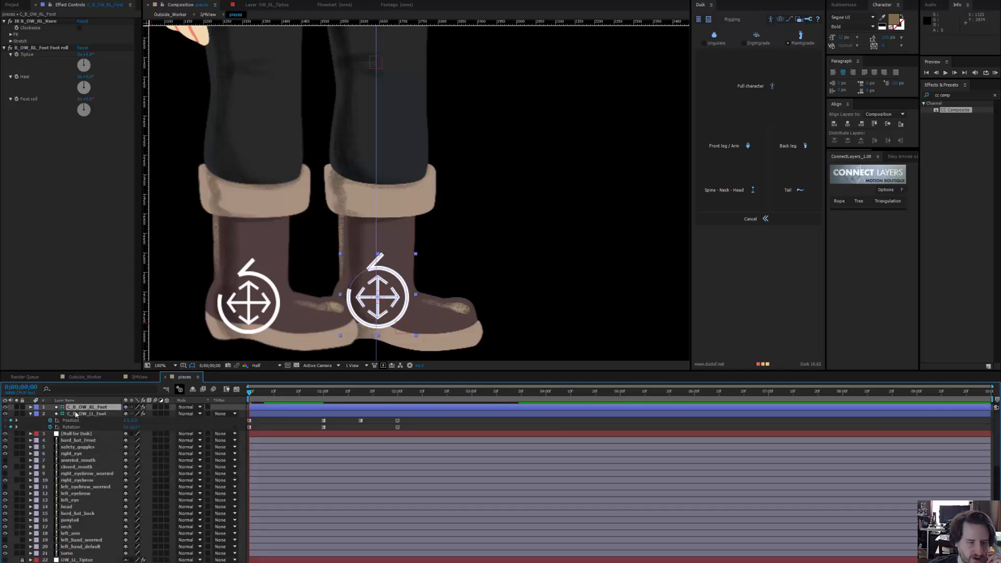
scroll(398, 226, down, 3)
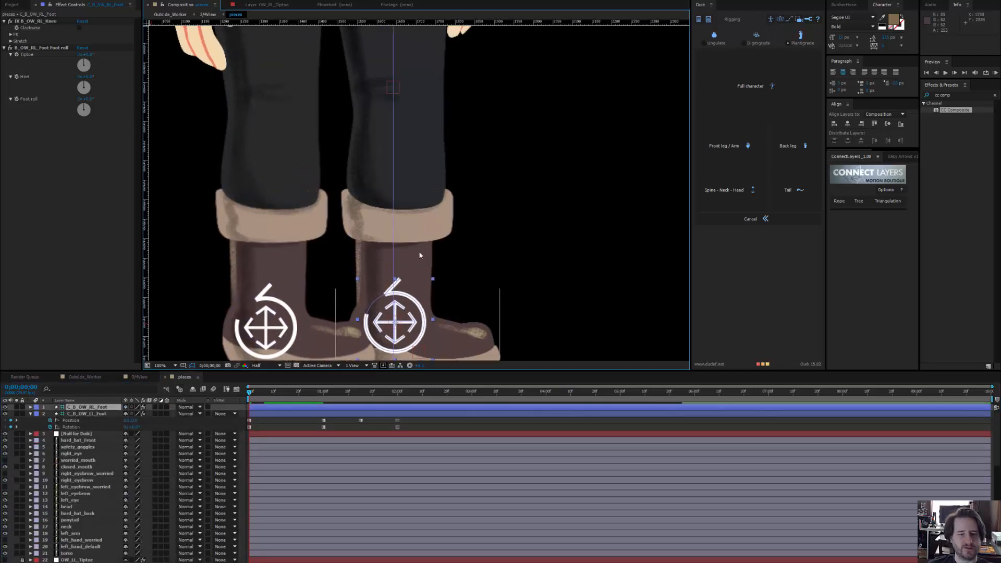
scroll(396, 245, down, 2)
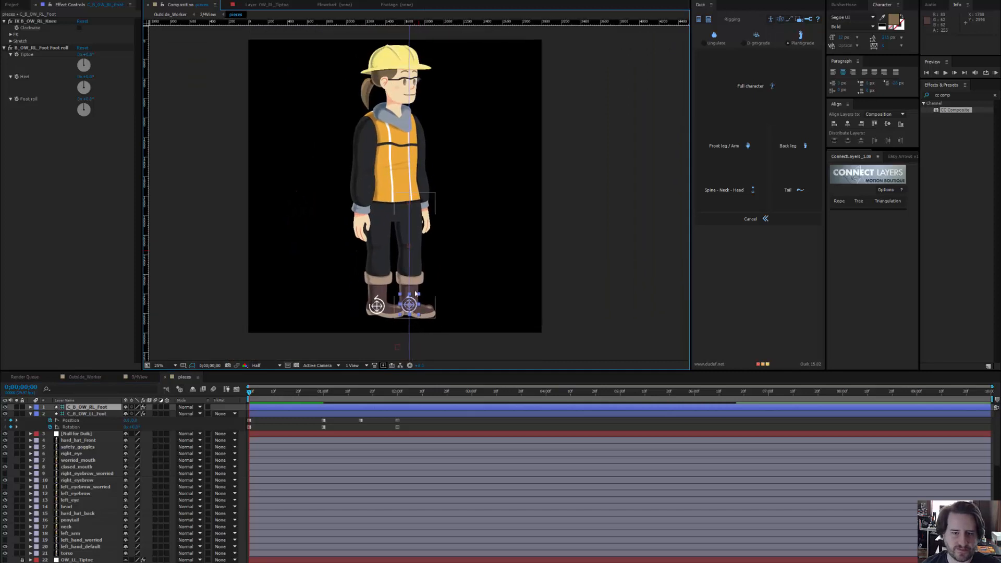
key(ctrl+r)
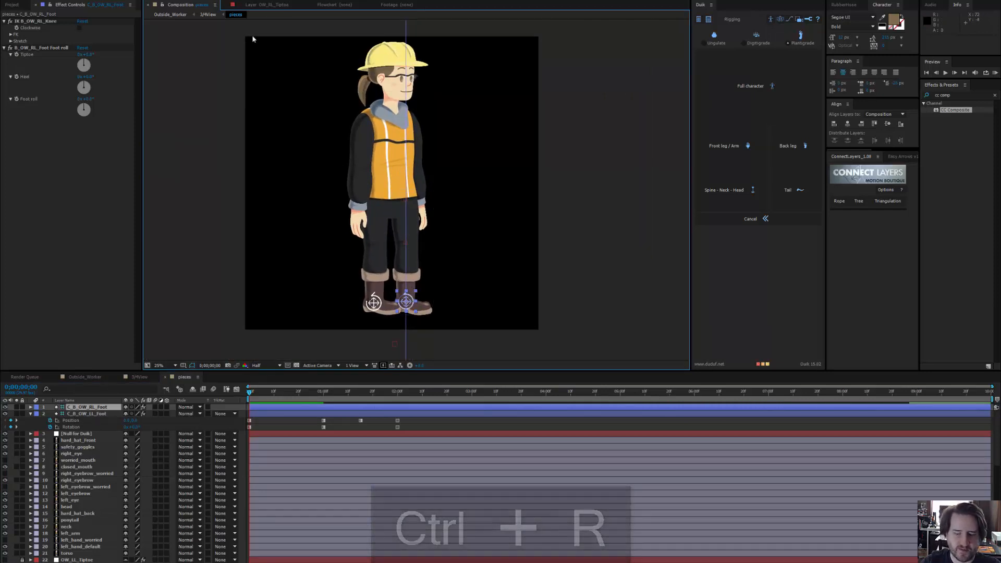
Hide the guides and keyframe the C_B_OW_RL_Foot controller's Position and Rotation at the start of the timeline
key(ctrl+semicolon)
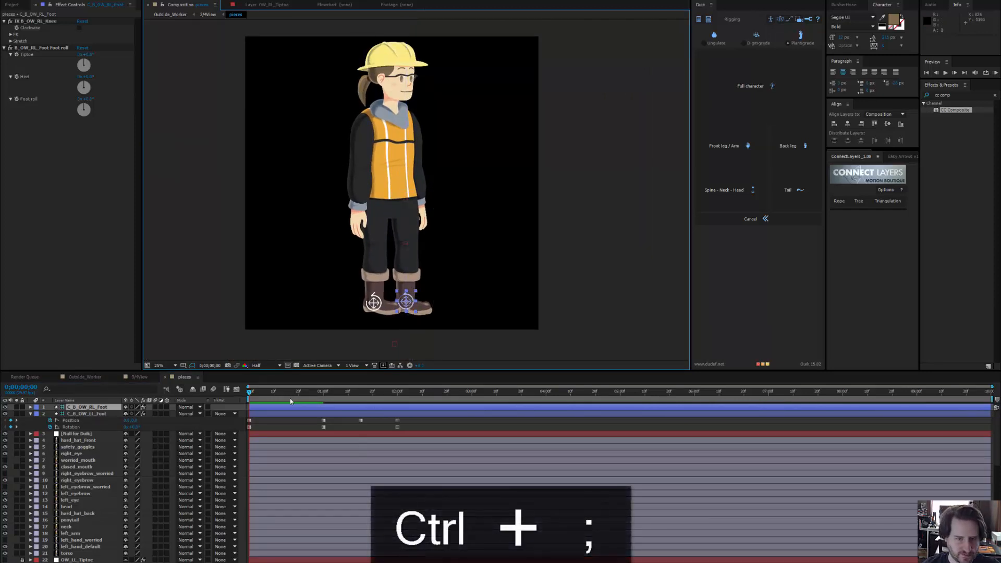
drag(263, 393, 397, 418)
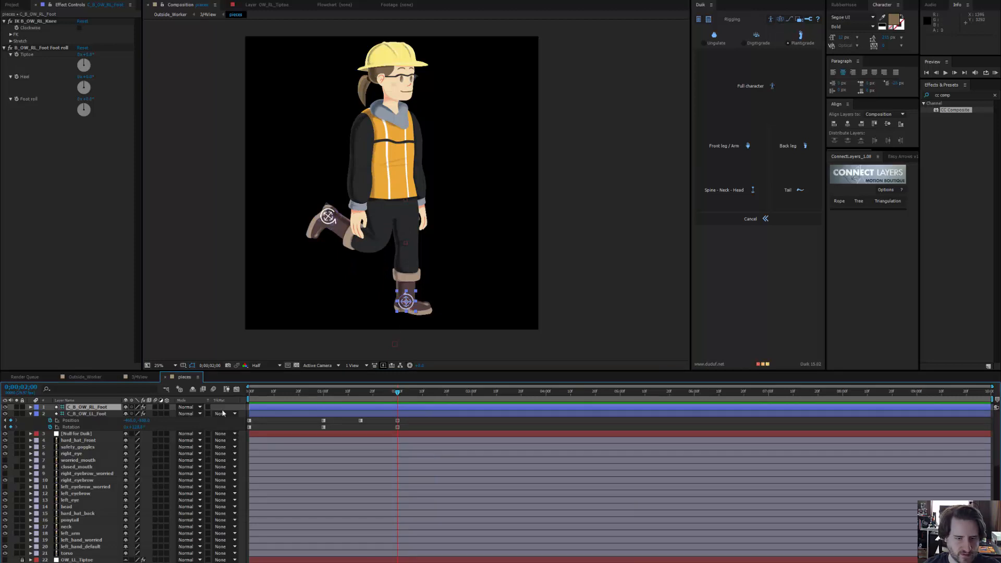
key(p)
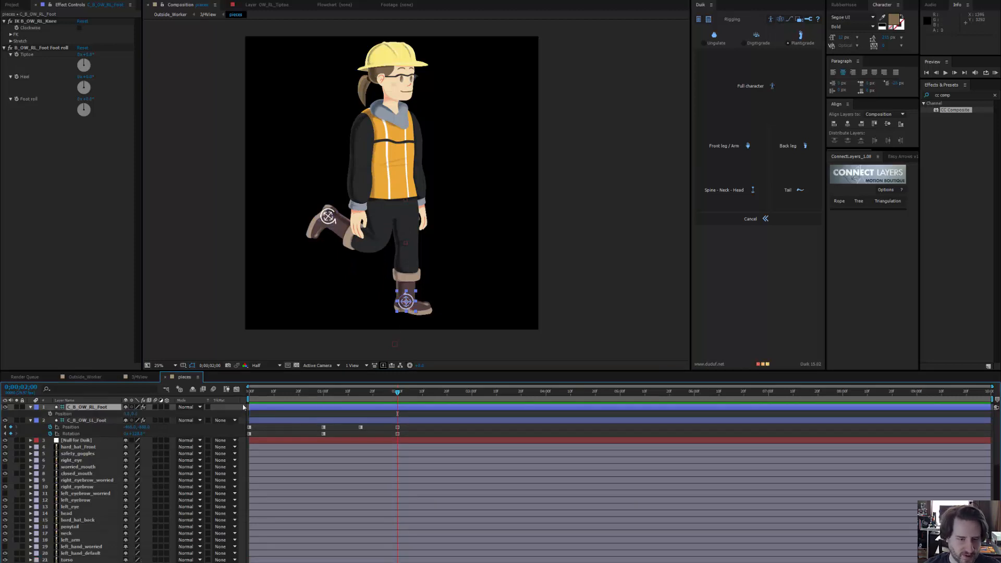
key(shift+r)
click(50, 413)
click(50, 420)
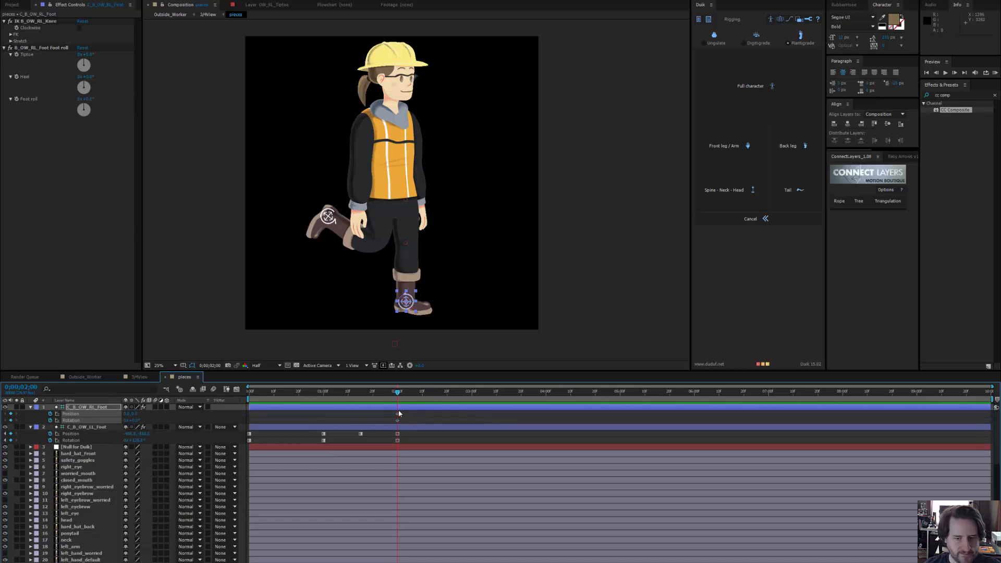
drag(397, 415, 294, 416)
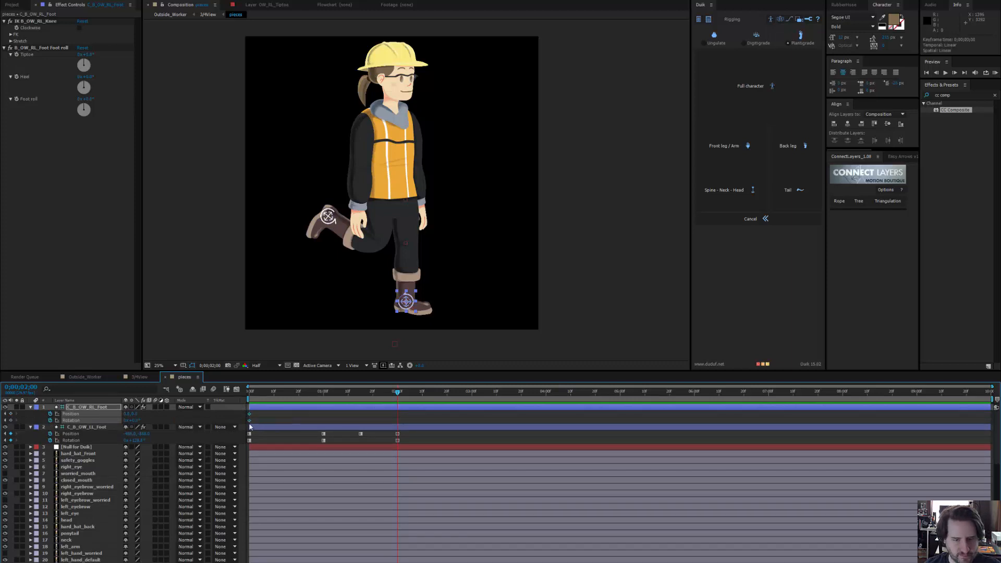
Pose the right foot controller raised and slightly forward at 0;00;02;00, with Clockwise enabled for the B_OW_RL_Knee IK
mouse_move(410, 301)
mouse_down()
mouse_move(469, 251)
mouse_move(484, 222)
mouse_move(477, 233)
mouse_up()
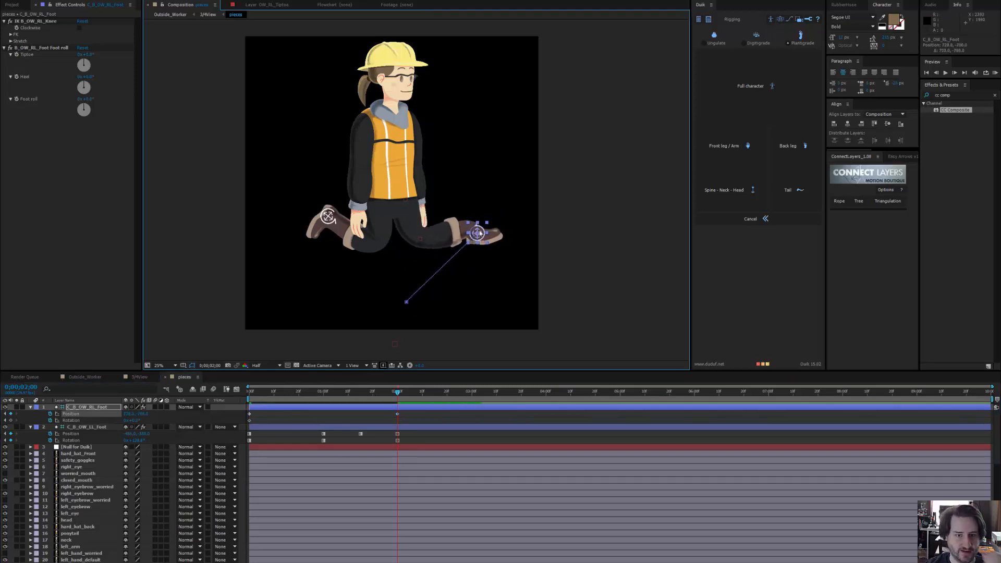
click(80, 28)
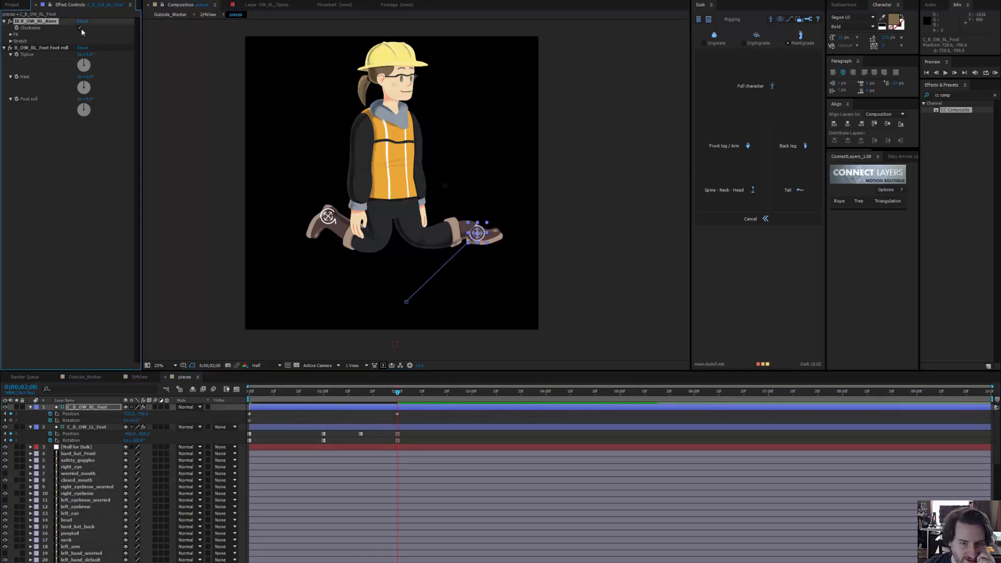
drag(482, 234, 431, 275)
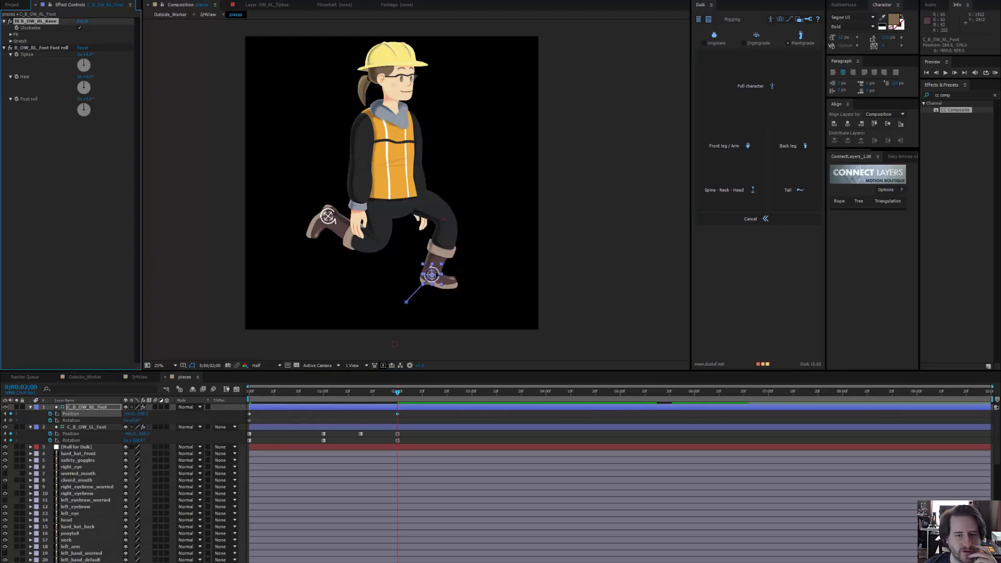
Toggle the hip layer's visibility off and on to check how it covers the tops of the legs
click(403, 214)
scroll(130, 500, down, 5)
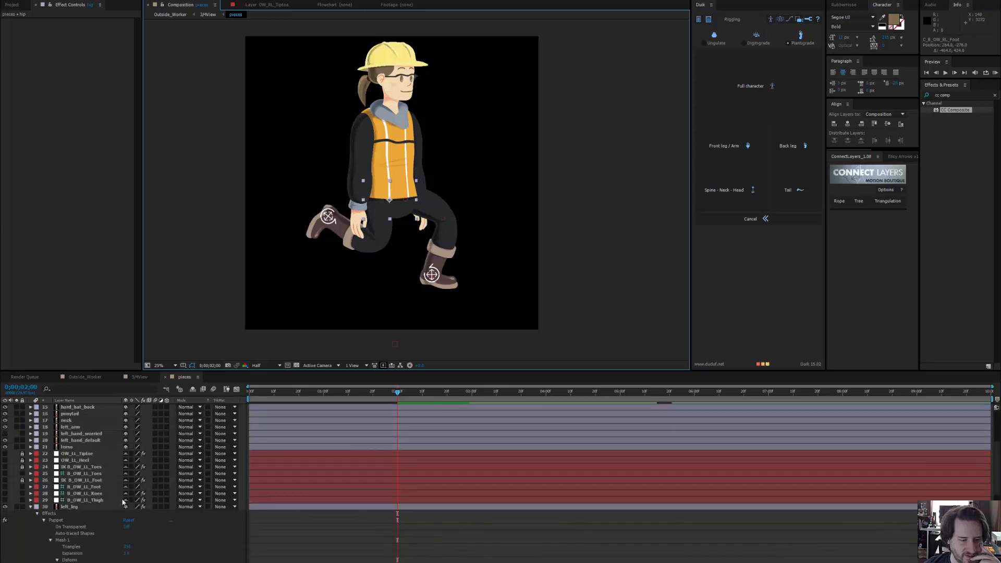
click(4, 467)
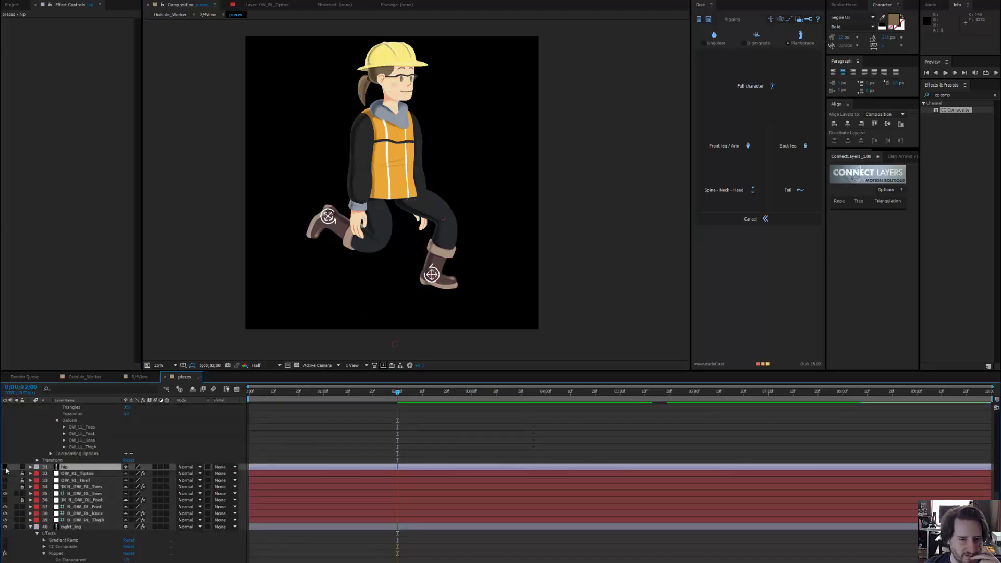
click(5, 467)
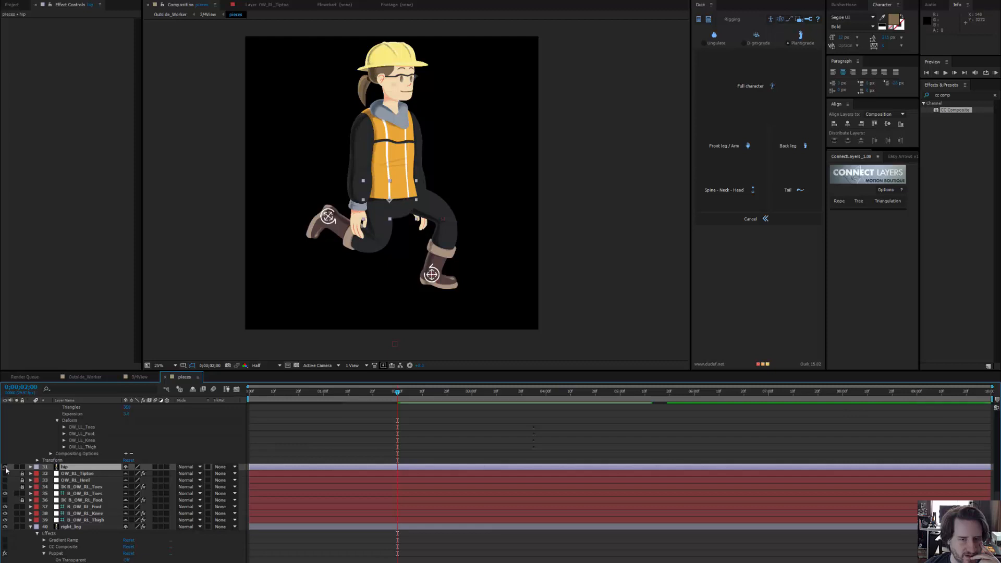
click(5, 468)
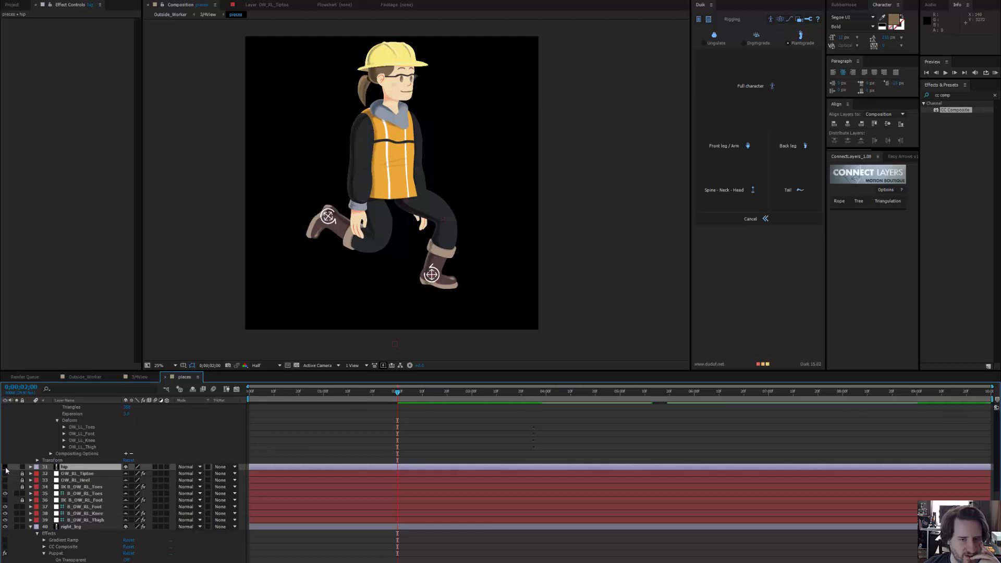
click(5, 467)
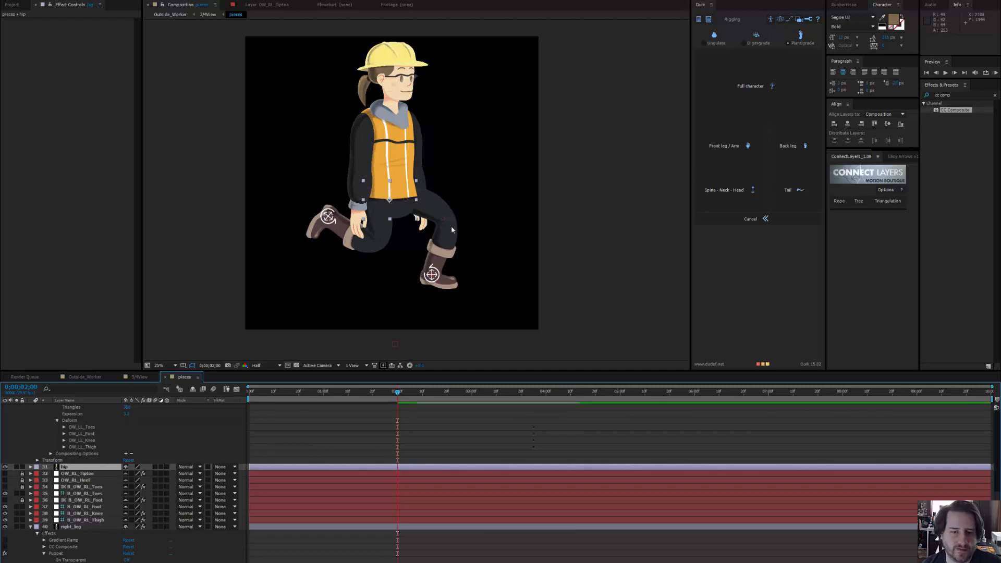
Enable the Gradient Ramp and CC Composite effects on the right_leg layer
key(ctrl+shift+a)
click(69, 524)
scroll(78, 526, down, 4)
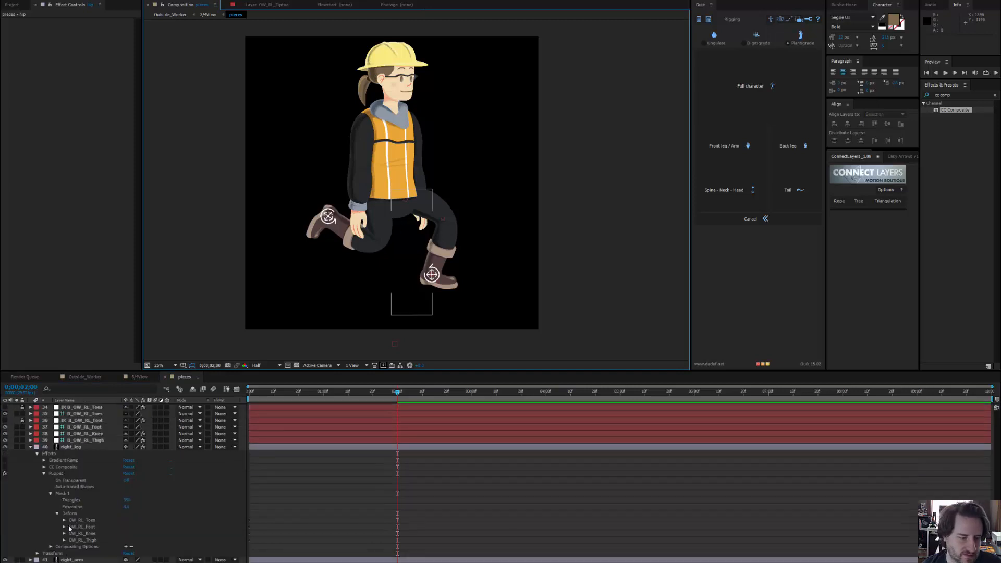
scroll(76, 474, up, 2)
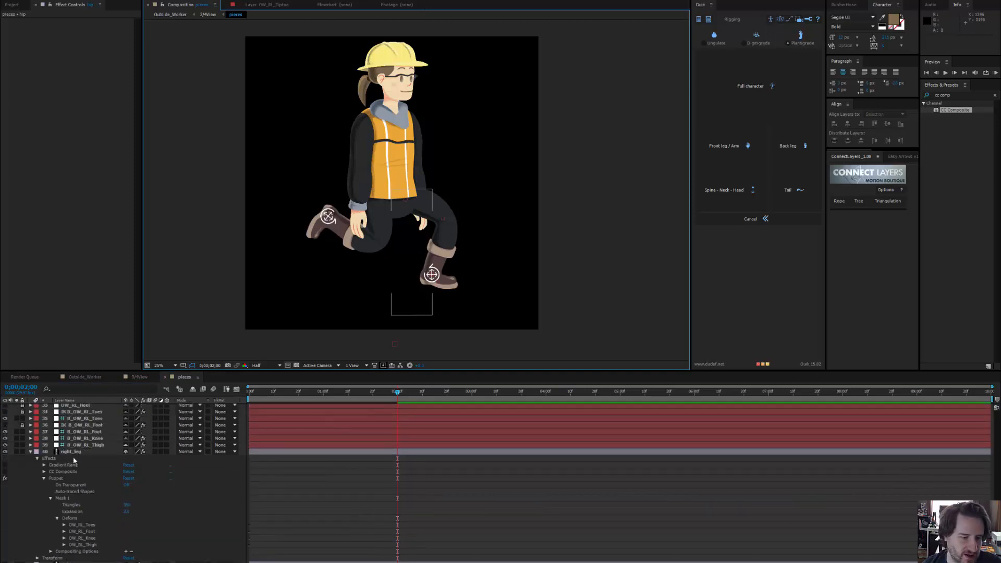
click(73, 451)
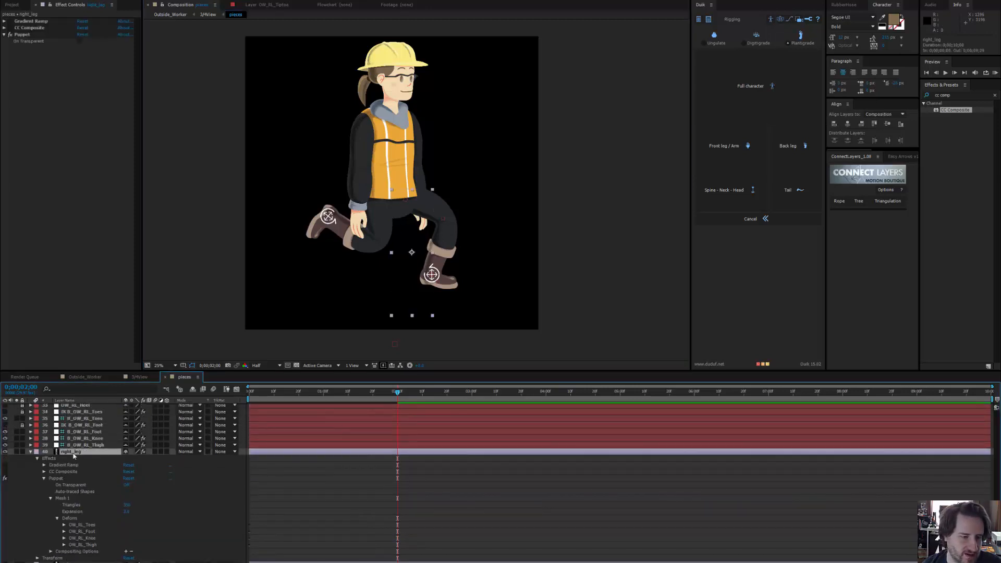
click(10, 22)
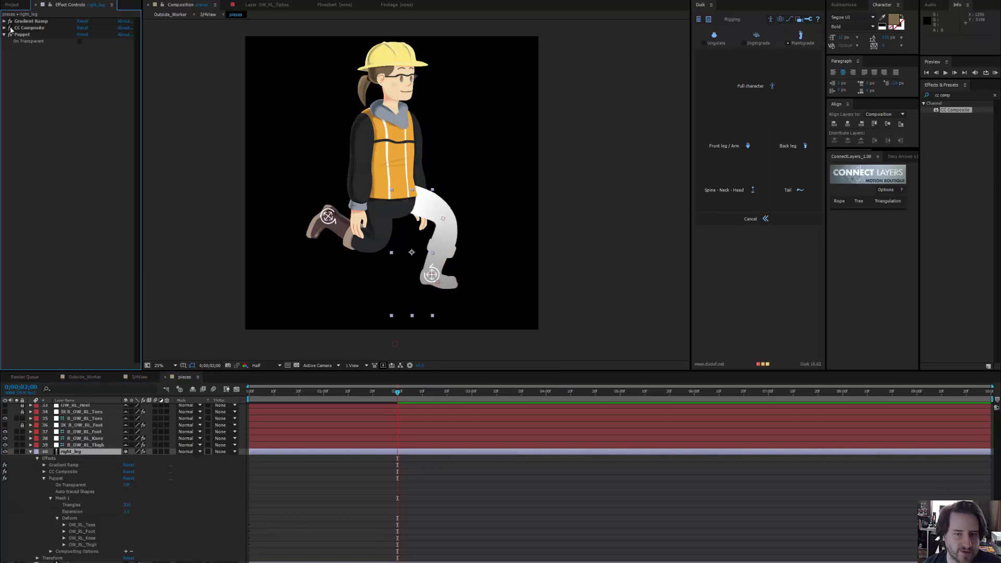
click(10, 28)
Scrub the animation from the first frame past two seconds to check both legs, ending on the 0;00;02;00 keyframe
drag(398, 393, 165, 388)
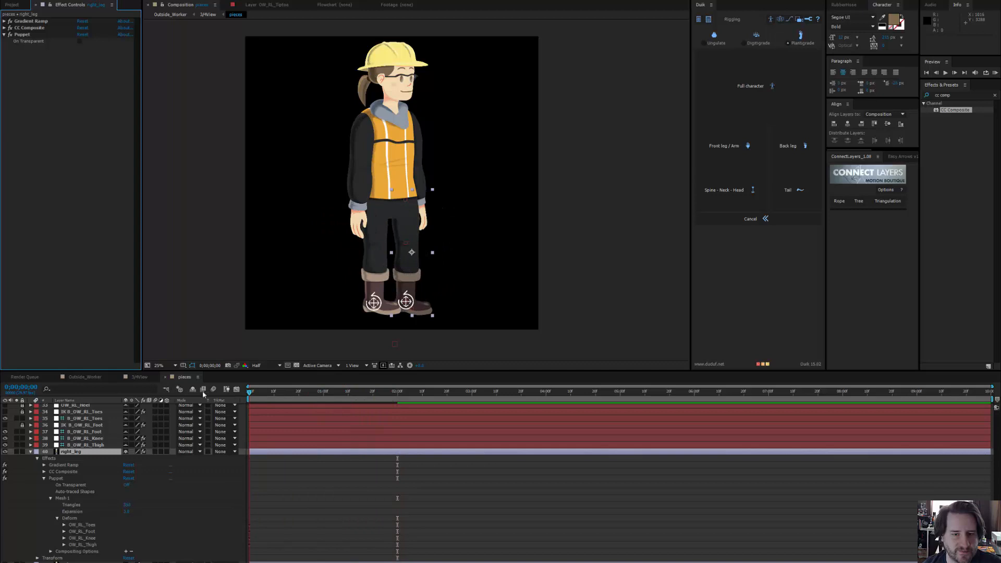
drag(271, 399, 446, 408)
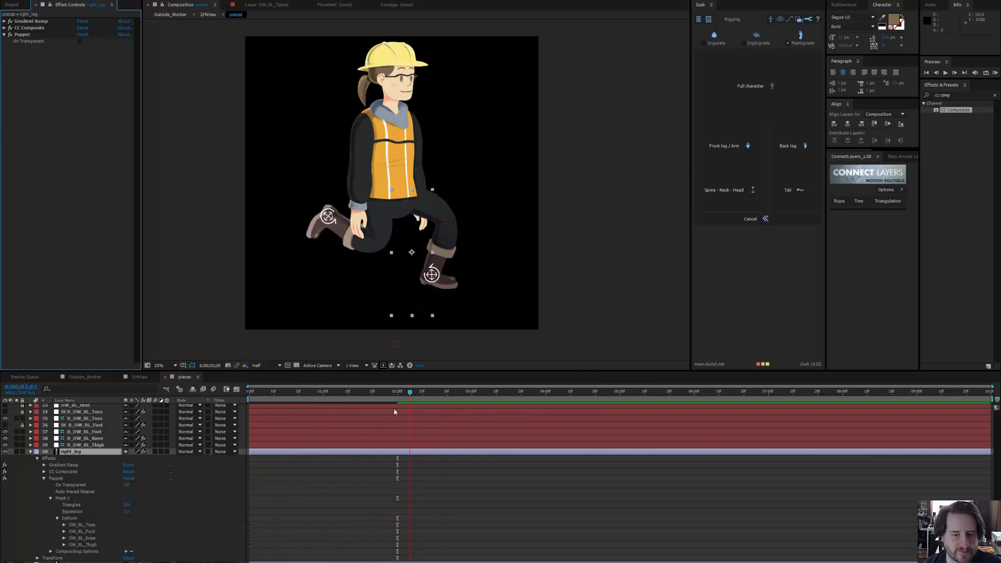
key(j)
scroll(354, 455, up, 5)
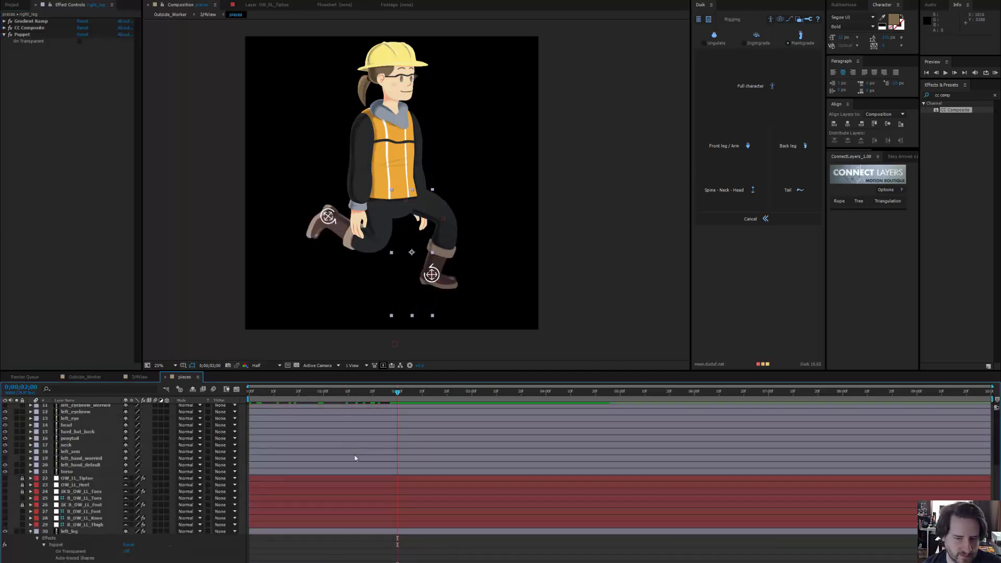
Convert the right foot controller's position and rotation keyframes to hold keyframes
scroll(355, 458, up, 3)
drag(400, 418, 248, 422)
right_click(252, 423)
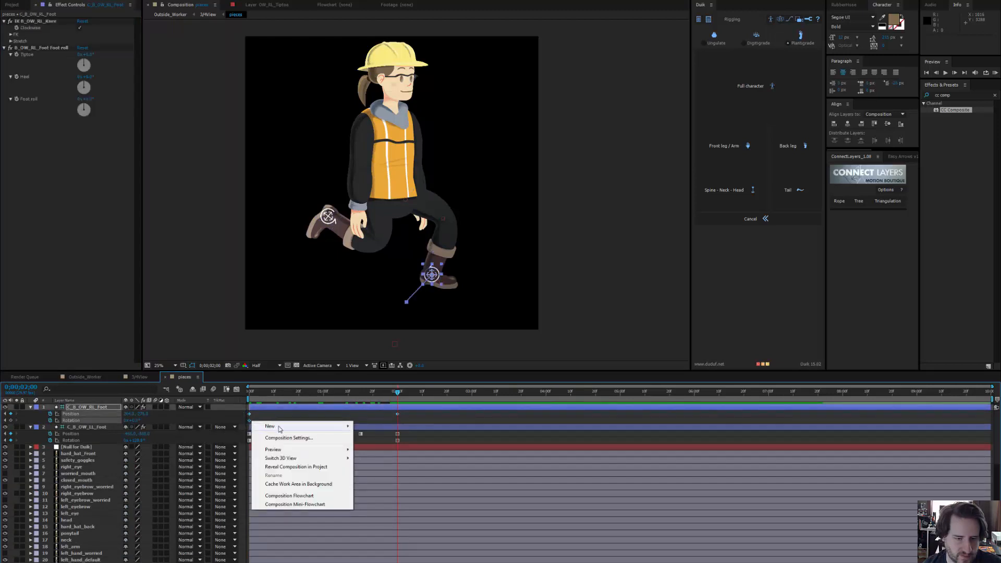
click(249, 413)
right_click(249, 413)
click(268, 480)
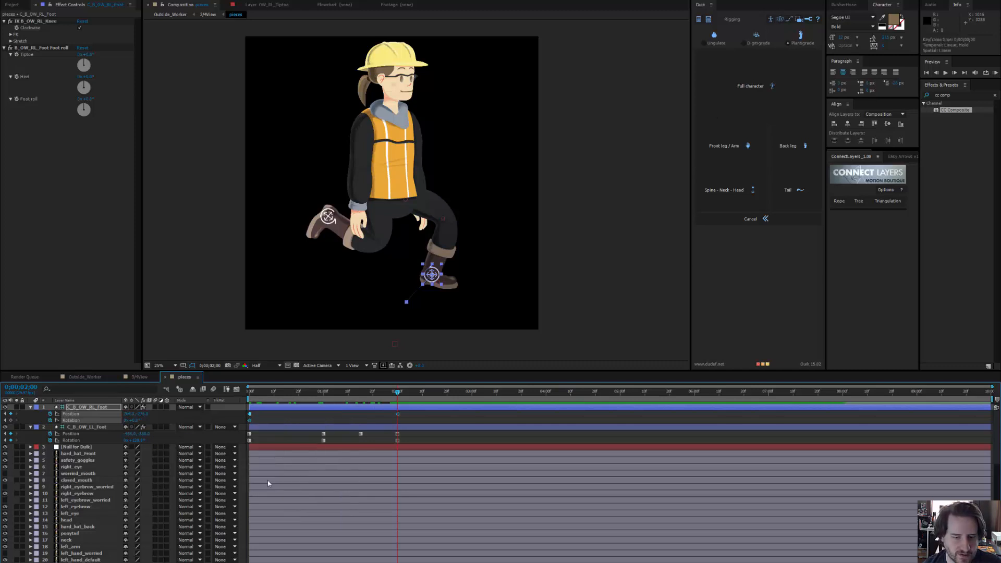
Bring up Duik's Animation tools in place of the rigging options
click(809, 21)
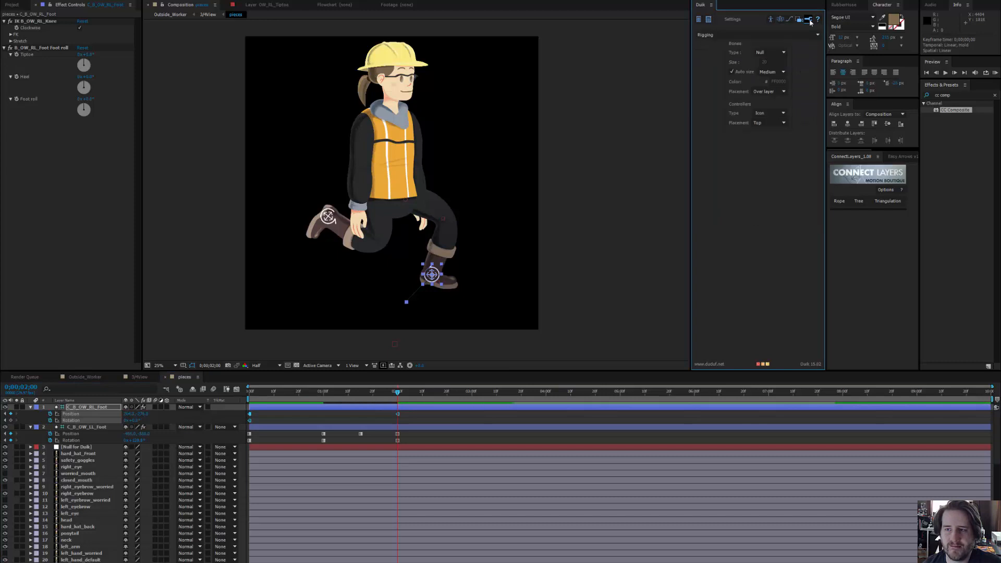
click(771, 20)
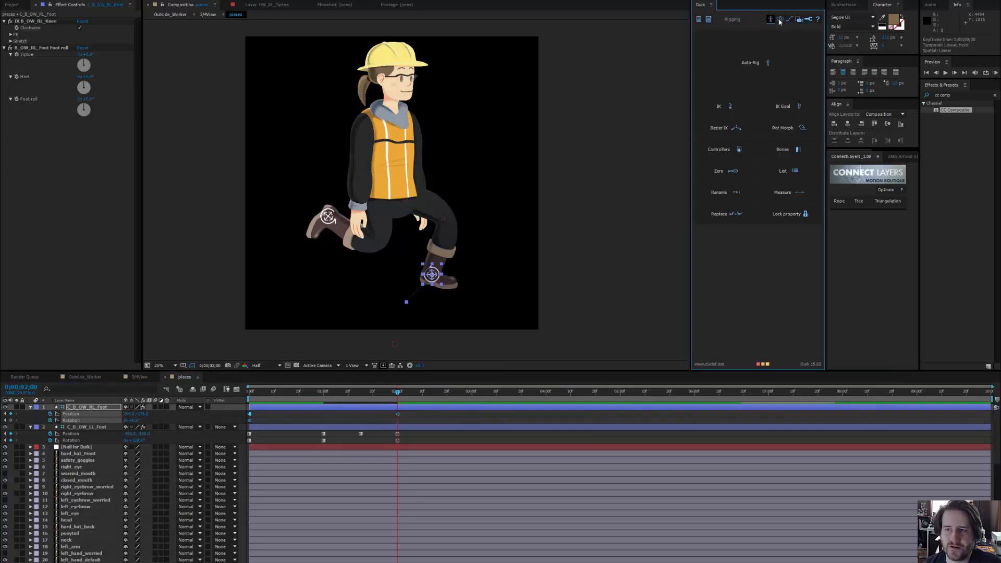
click(789, 20)
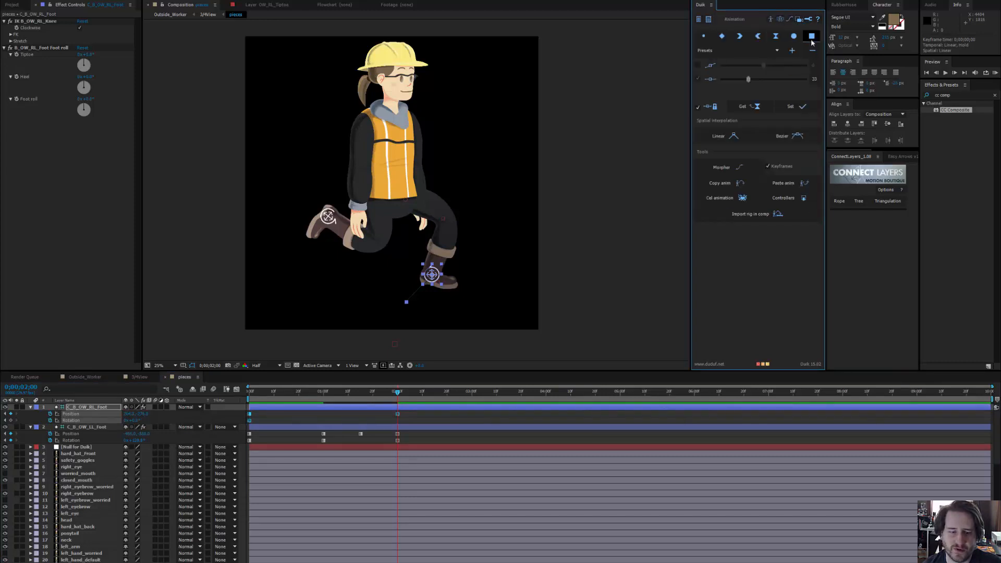
At 0;00;01;00, raise the right foot controller forward and rotate it so the boot's toe points upward
drag(395, 395, 322, 400)
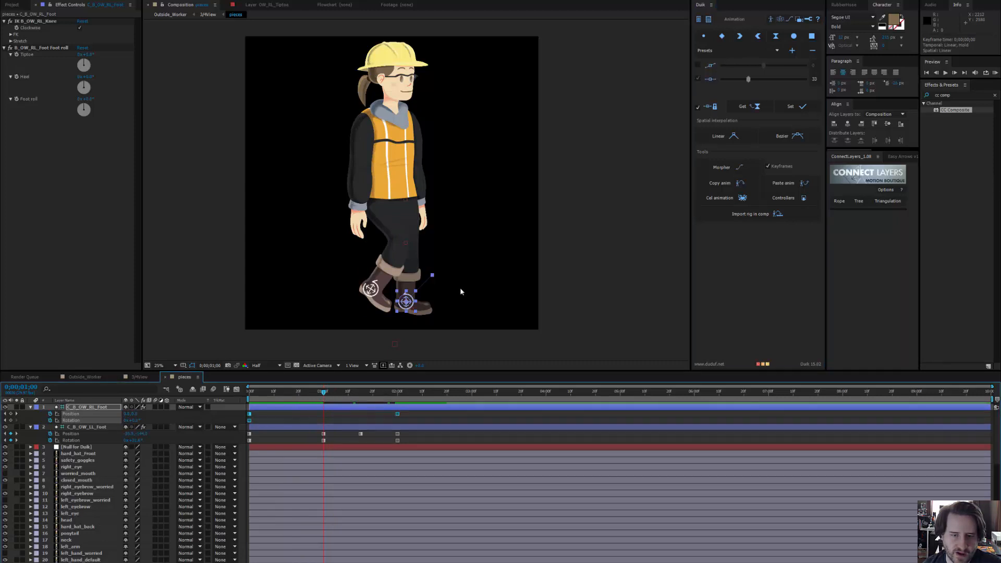
drag(406, 301, 499, 209)
key(w)
key(period)
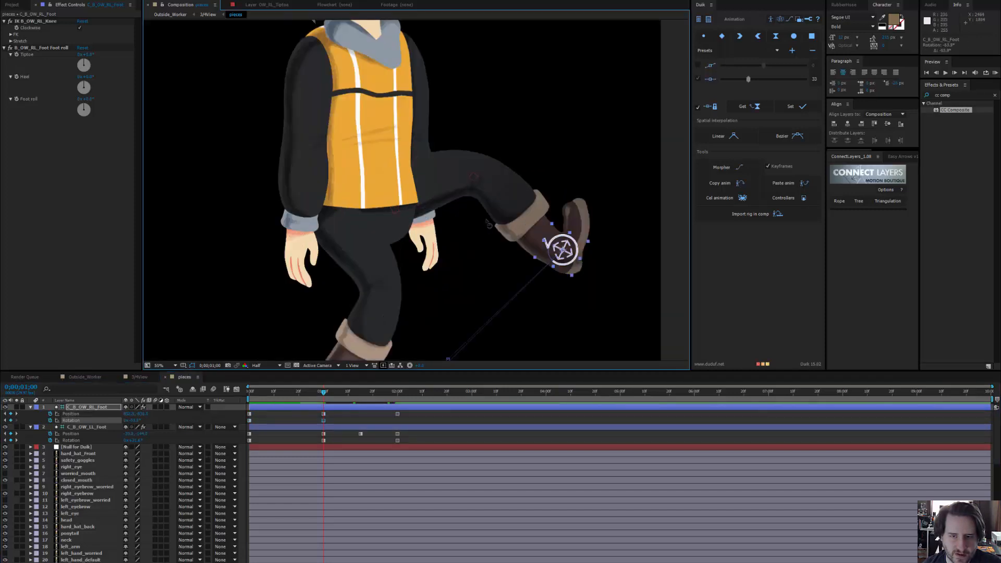
key(period)
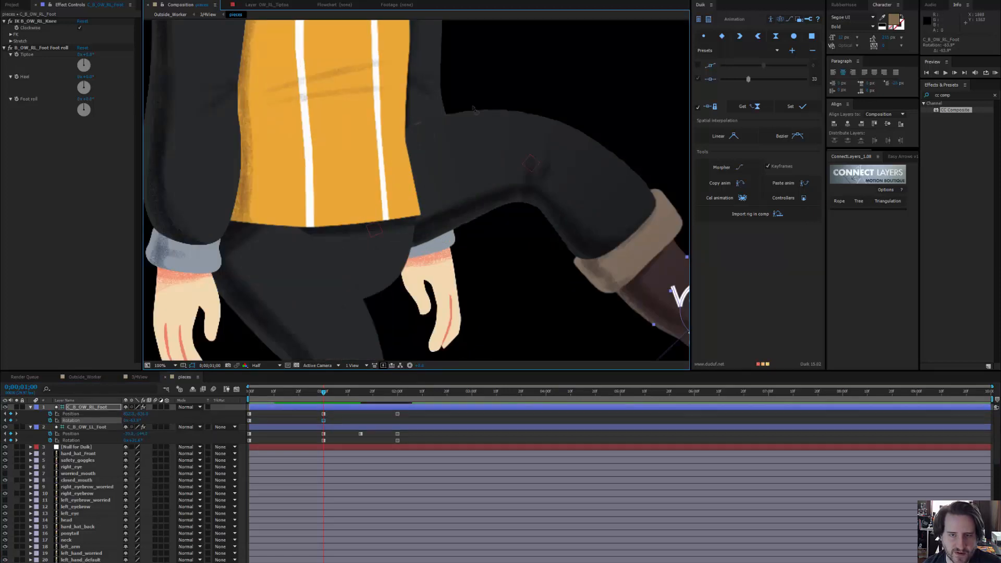
key(period)
key(comma)
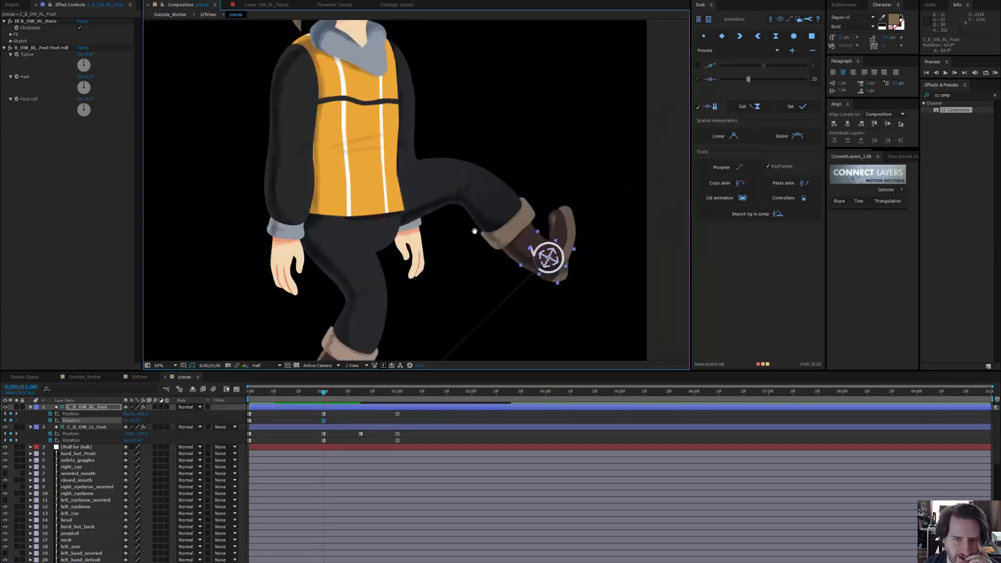
drag(473, 230, 453, 232)
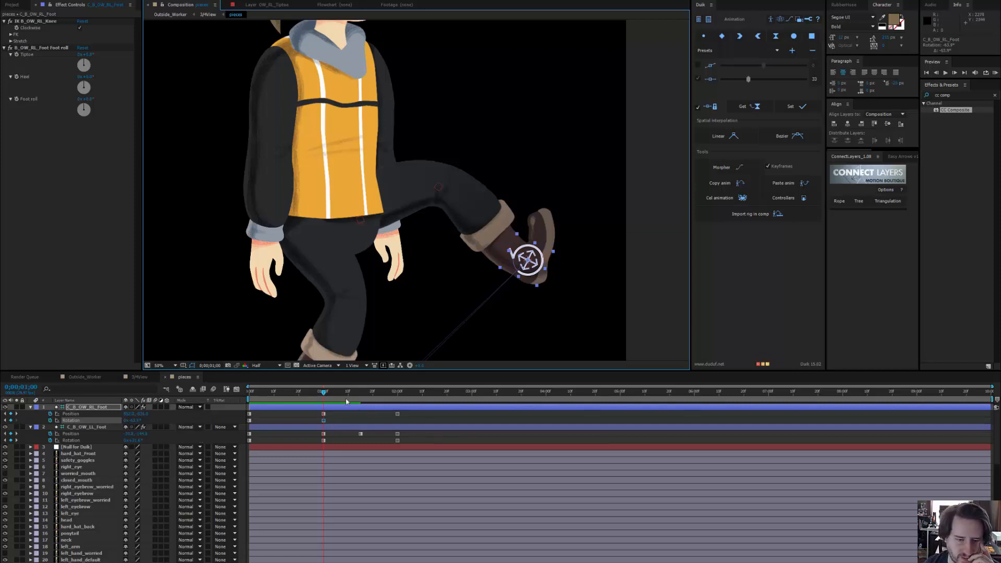
With the playhead at 0;00;01;15, pull the right foot controller back beside the left boot and rotate its toe downward
drag(333, 396, 360, 411)
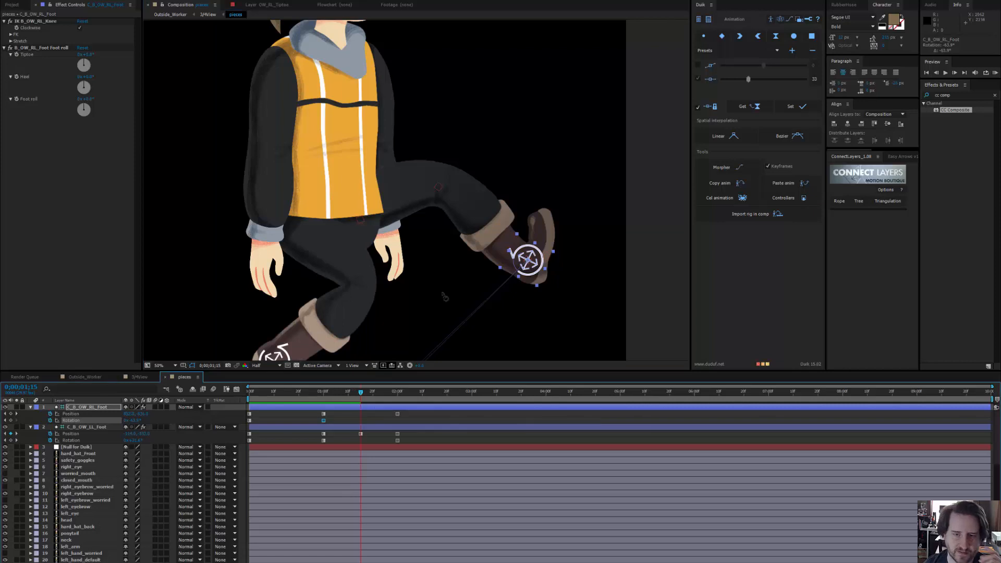
drag(444, 282, 470, 173)
drag(545, 176, 345, 268)
key(v)
scroll(414, 238, down, 2)
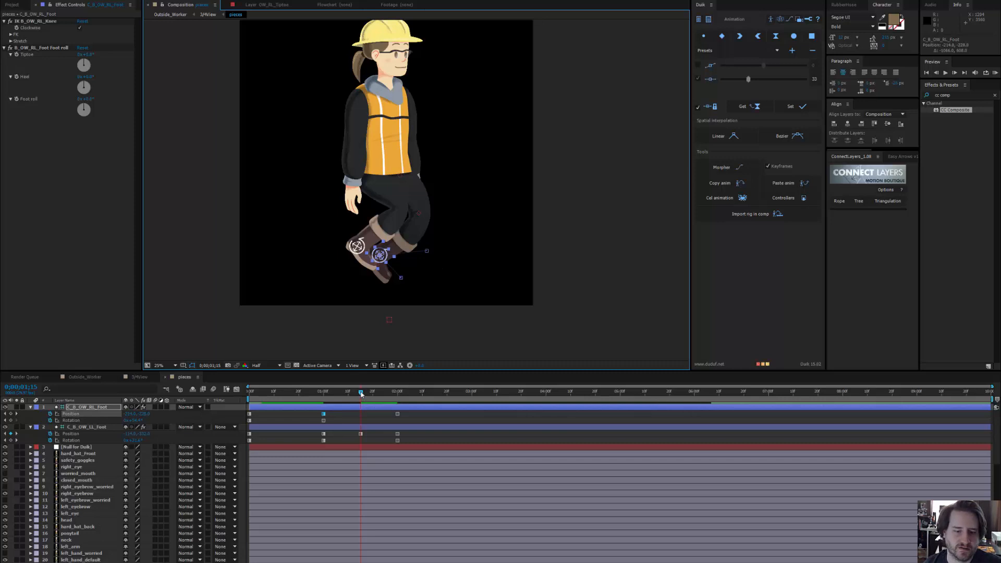
At 0;00;02;00, rotate the right foot controller until the boot is nearly level and nudge it slightly forward
drag(358, 395, 397, 412)
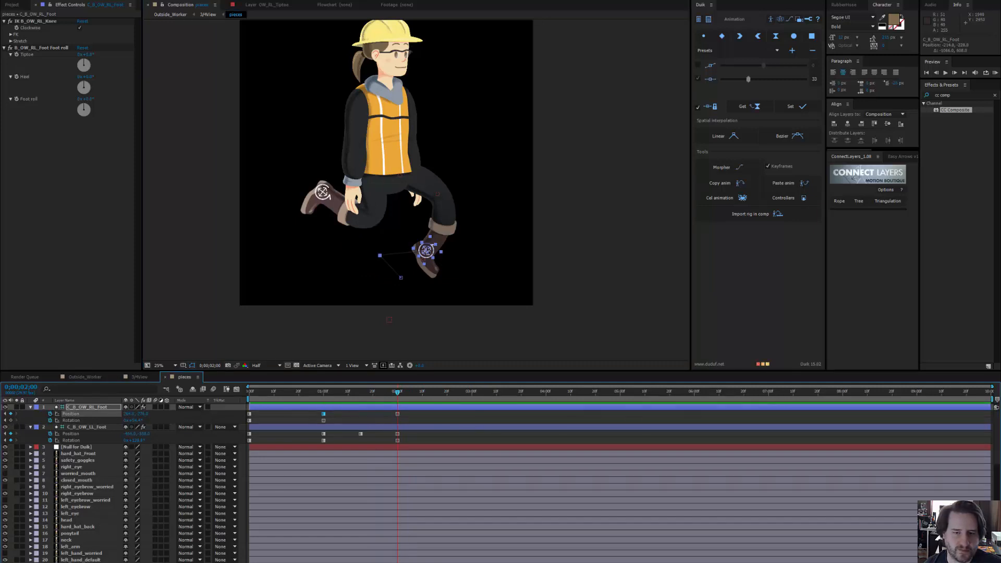
drag(432, 241, 305, 152)
key(v)
drag(426, 248, 434, 249)
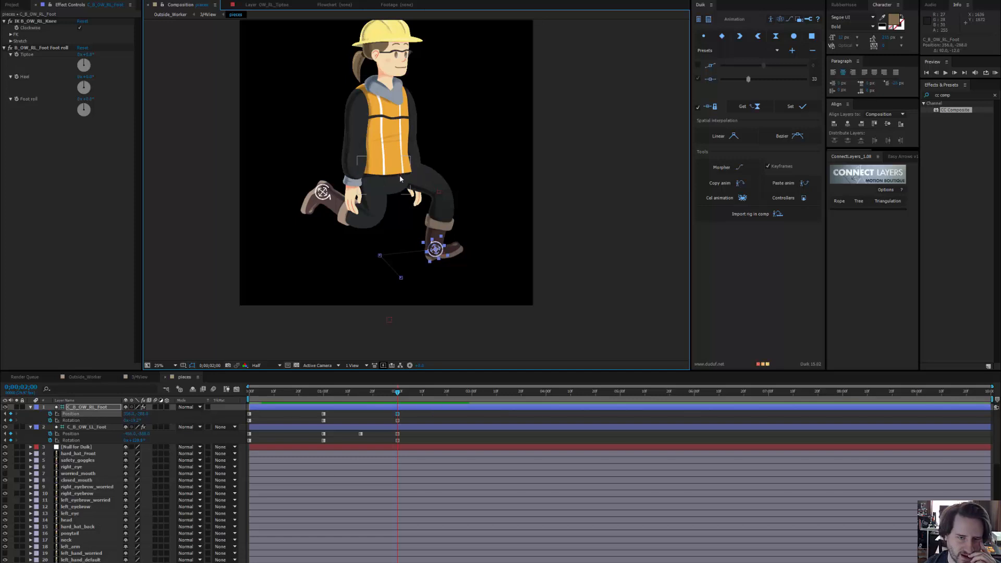
Scrub through the leg poses, then lower the right foot controller and bring it back under the body at 0;00;02;00
click(370, 200)
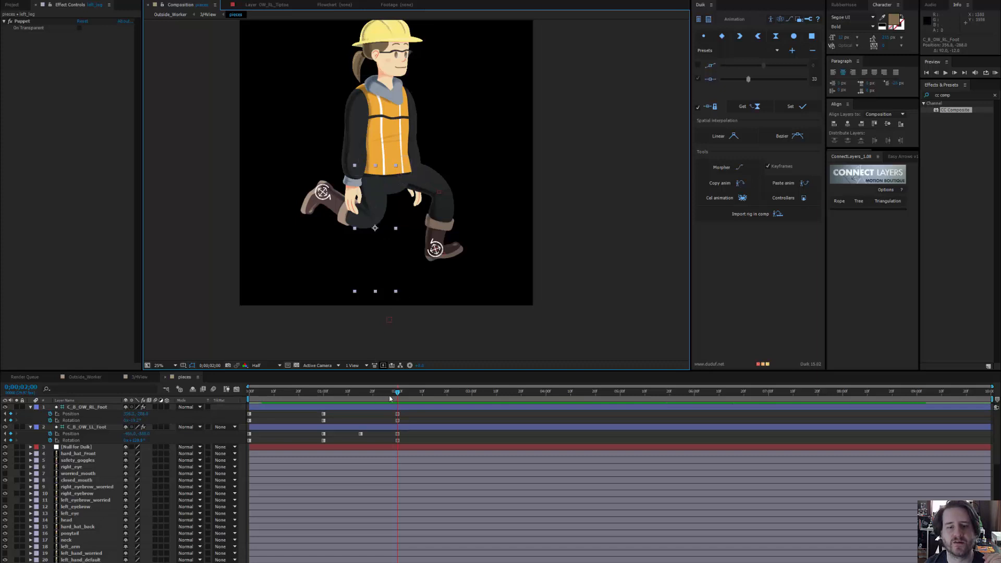
drag(395, 394, 257, 392)
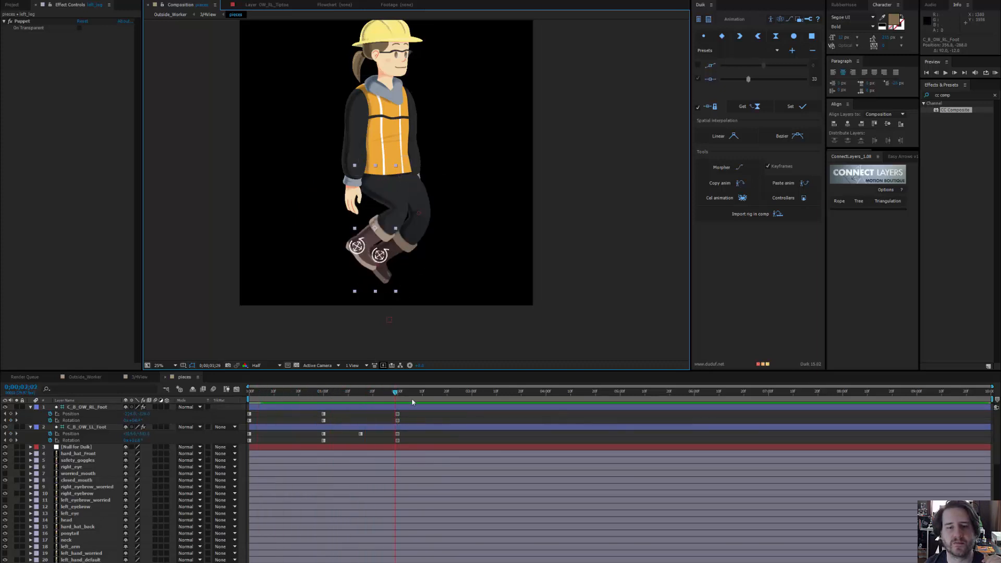
drag(437, 402, 398, 413)
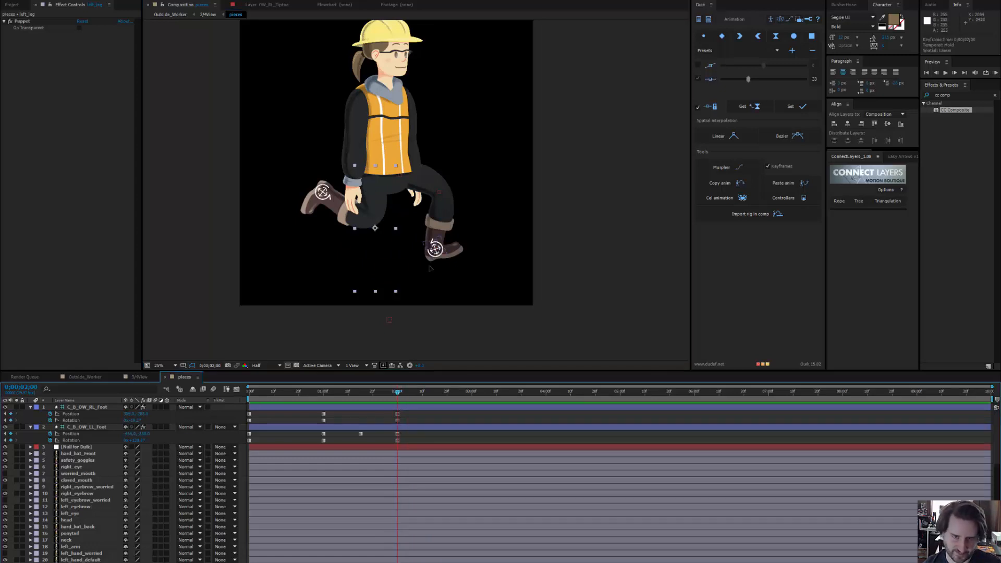
drag(429, 267, 407, 272)
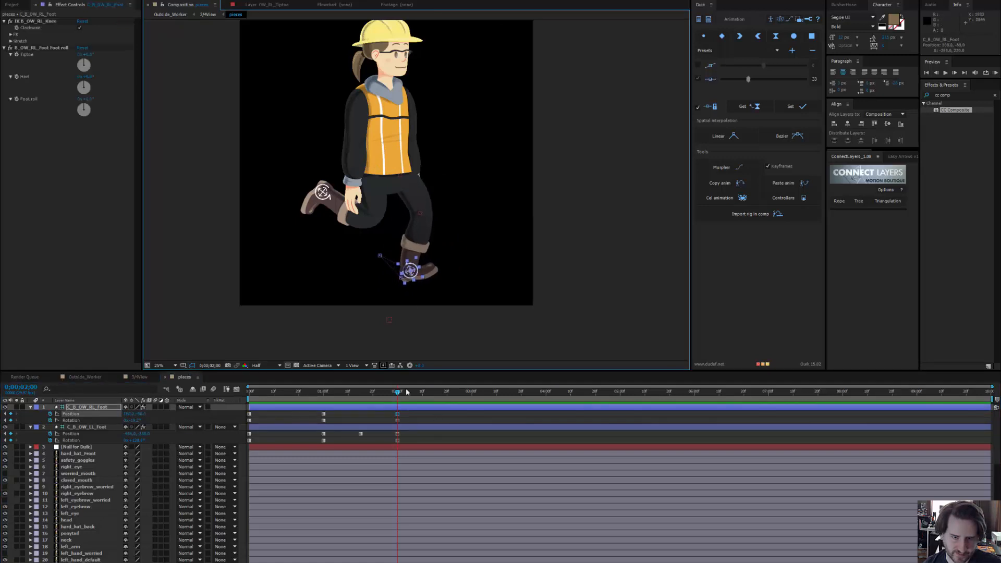
At 0;00;01;15, nudge the right foot controller beside the left boot to add a position keyframe
click(365, 401)
drag(365, 401, 361, 400)
drag(384, 259, 380, 229)
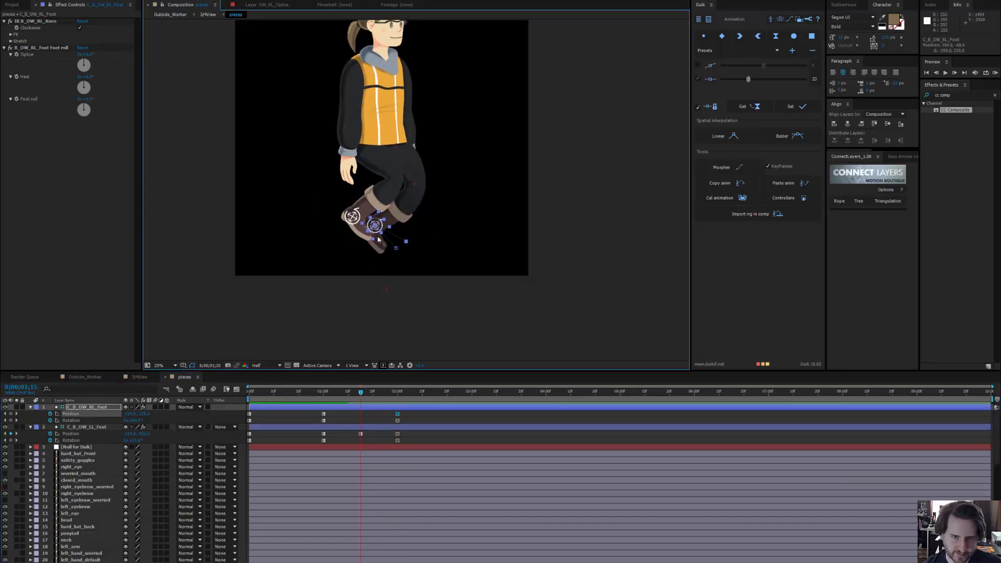
scroll(380, 230, up, 2)
drag(338, 267, 340, 270)
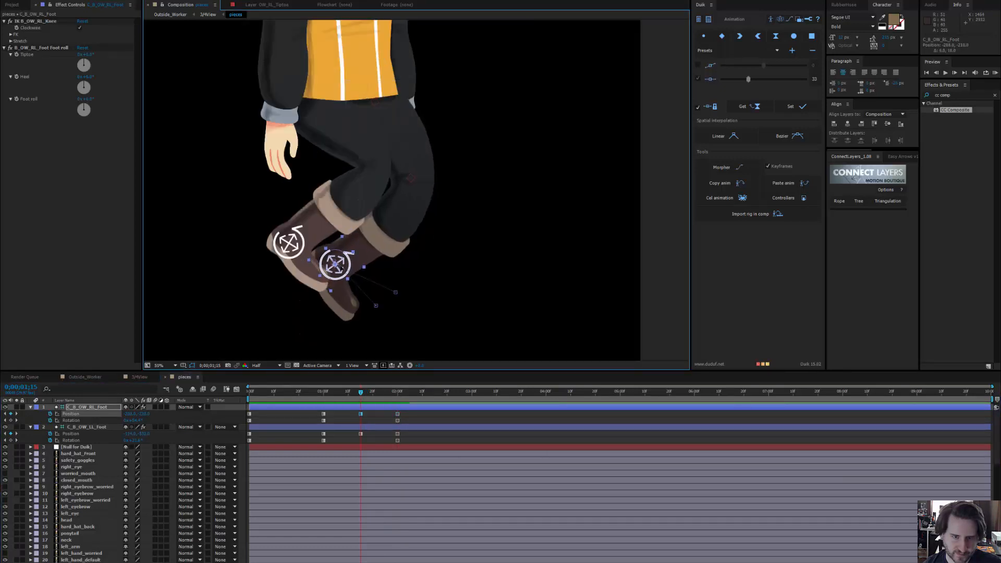
At 0;00;01;00, undo the last changes, then lift the right foot controller forward and rotate it to about -46°
drag(360, 395, 324, 398)
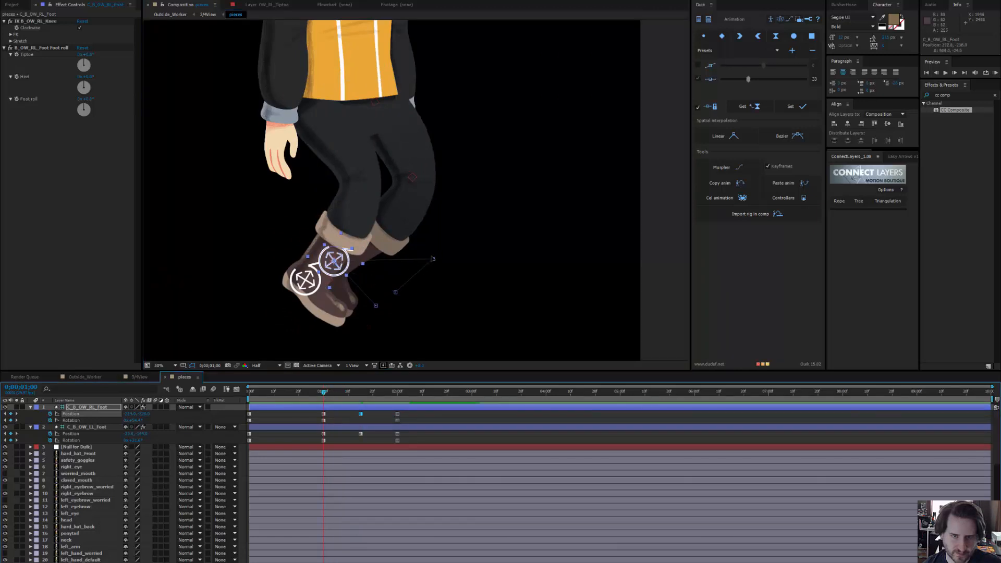
key(ctrl+z)
key(ctrl+z)
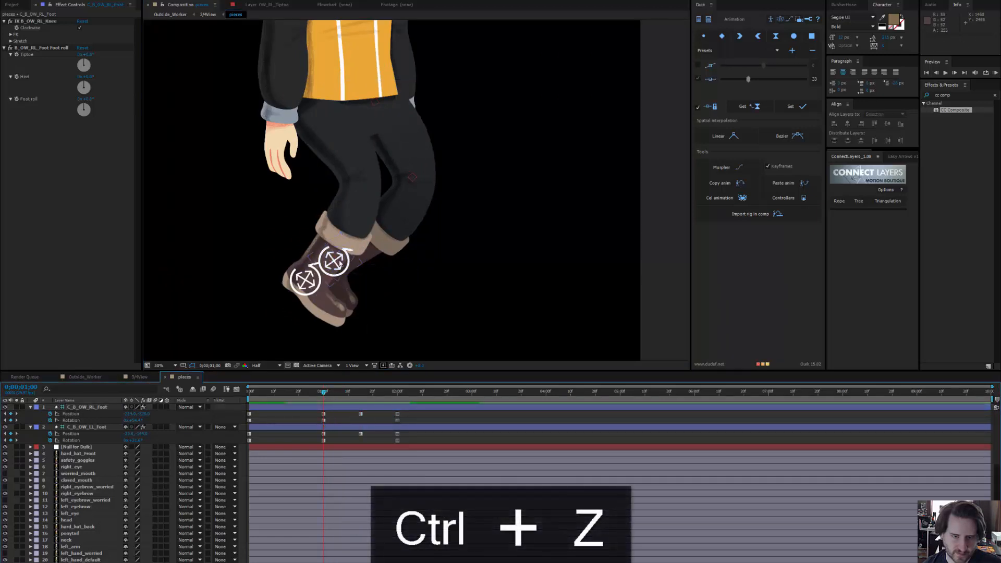
drag(339, 265, 336, 133)
key(w)
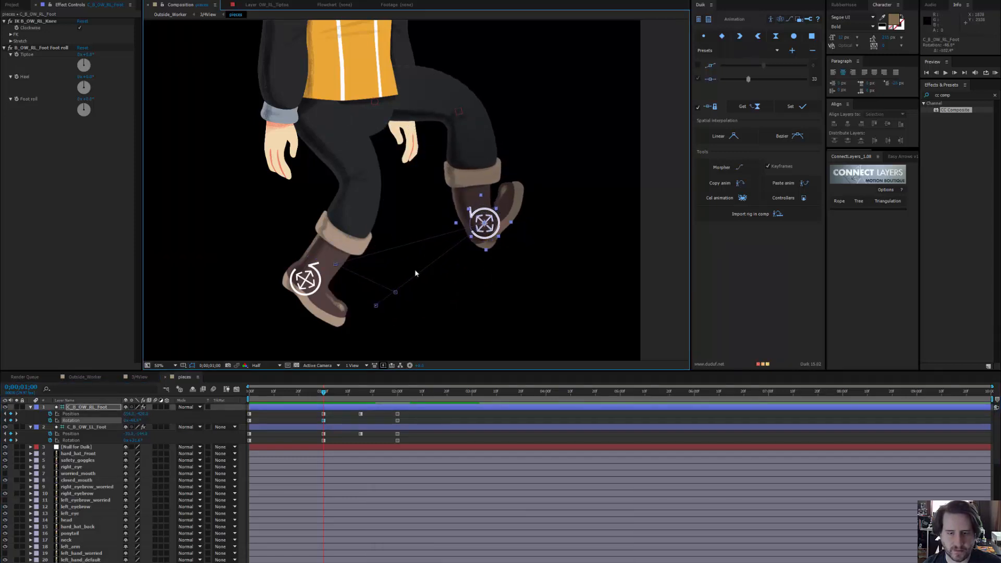
drag(322, 392, 438, 419)
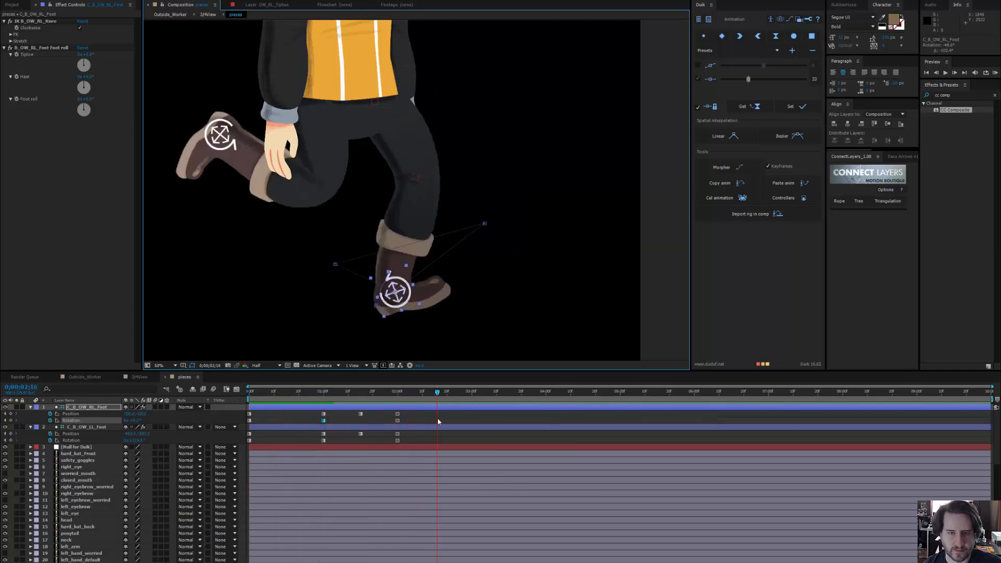
drag(373, 425, 276, 430)
drag(346, 434, 419, 433)
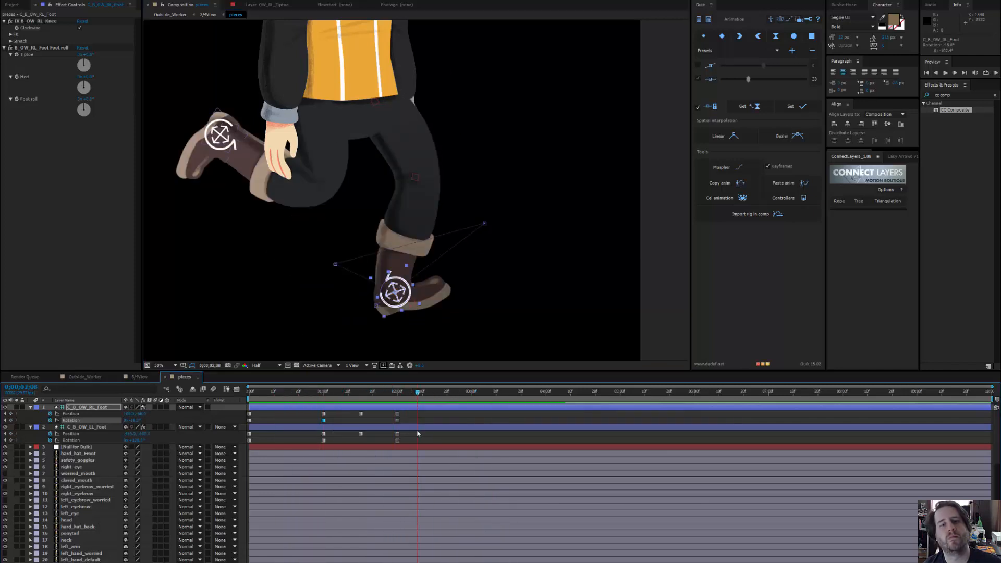
Move the right_leg layer directly above the hip layer in the layer stack
scroll(72, 528, down, 1)
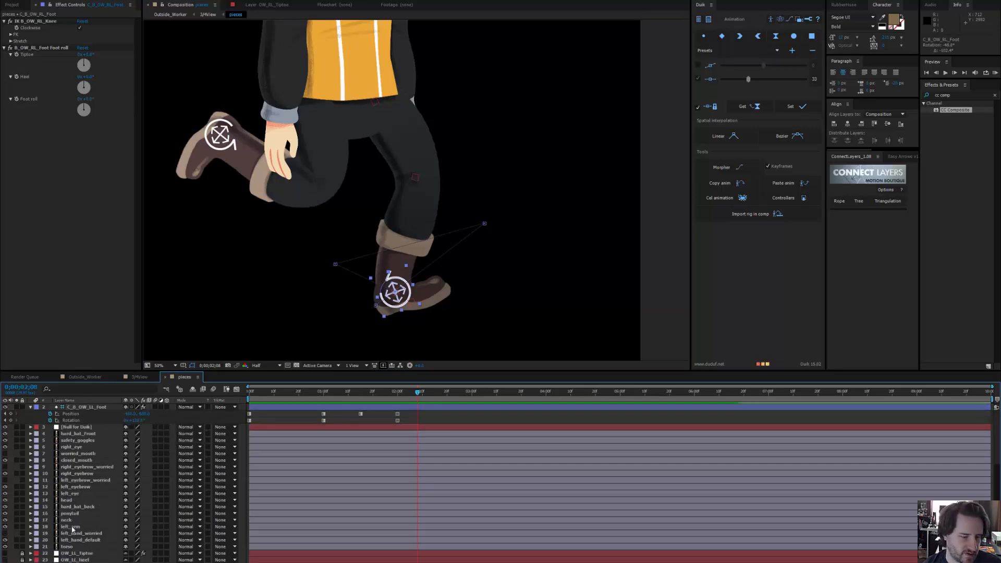
scroll(73, 528, down, 3)
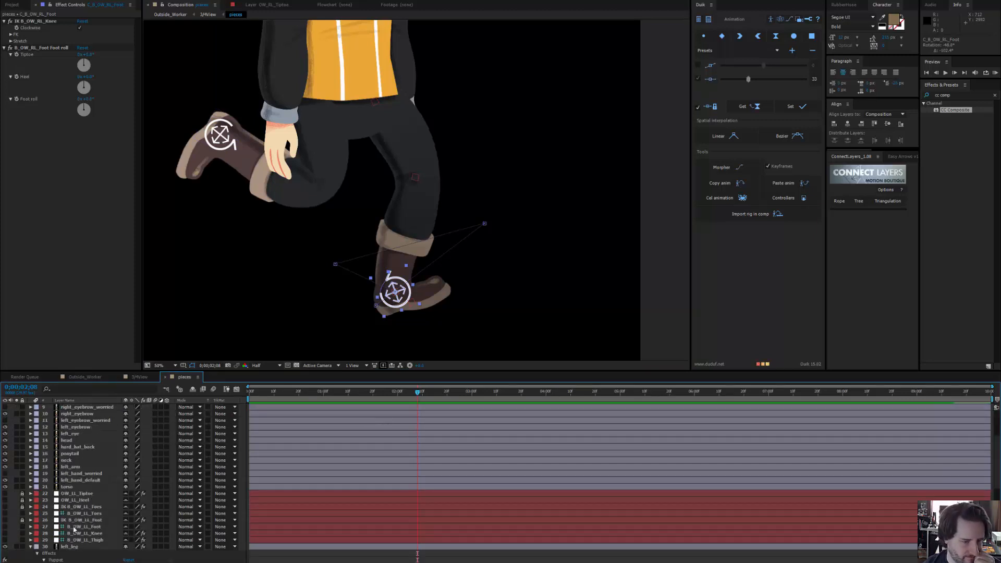
scroll(92, 512, down, 1)
scroll(92, 513, down, 3)
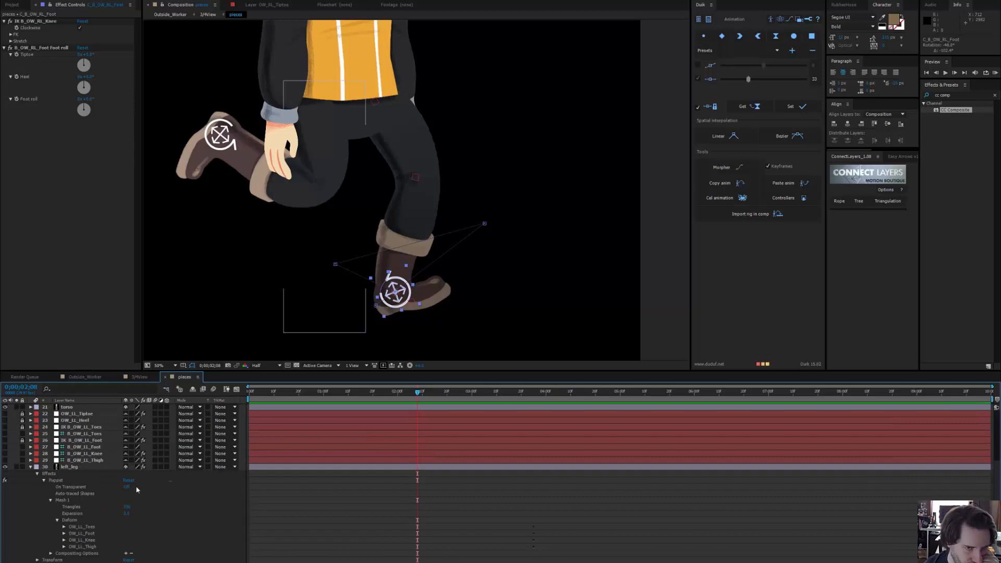
click(377, 121)
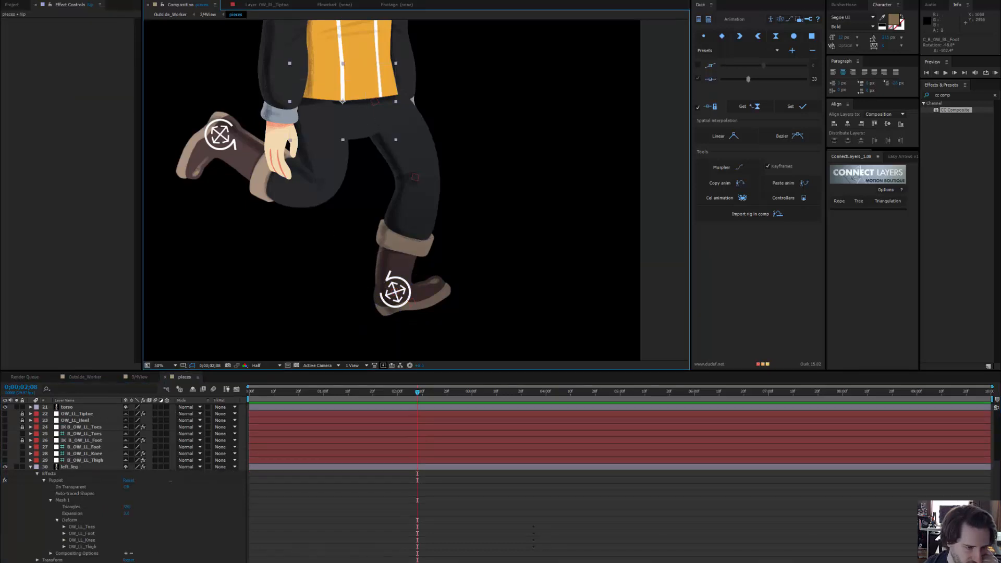
scroll(73, 539, down, 4)
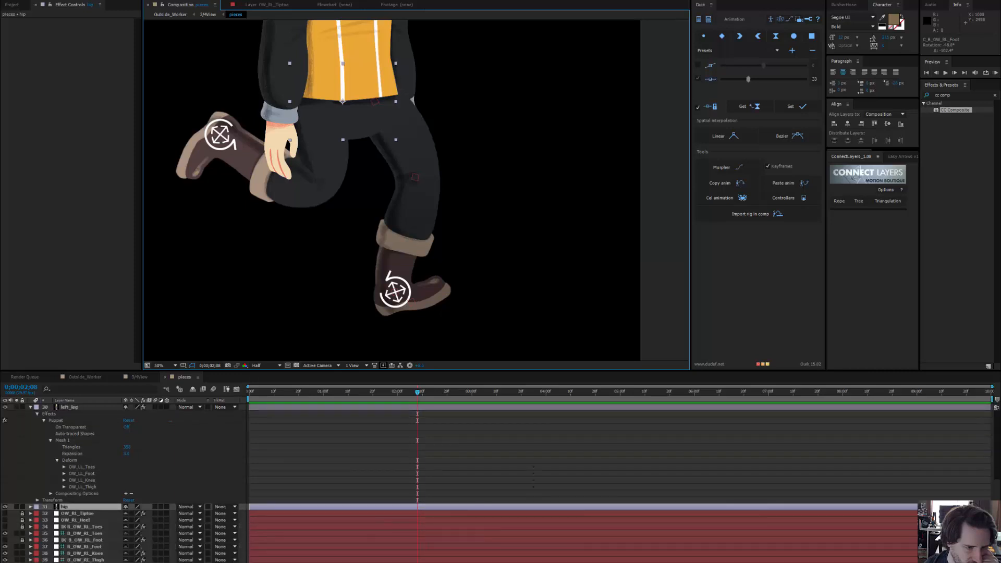
click(73, 547)
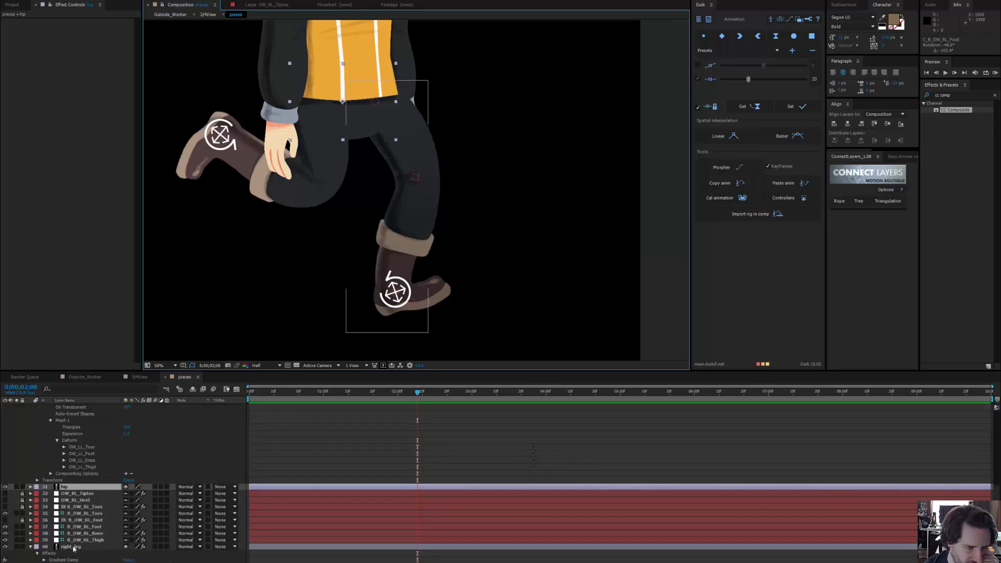
drag(81, 487, 81, 486)
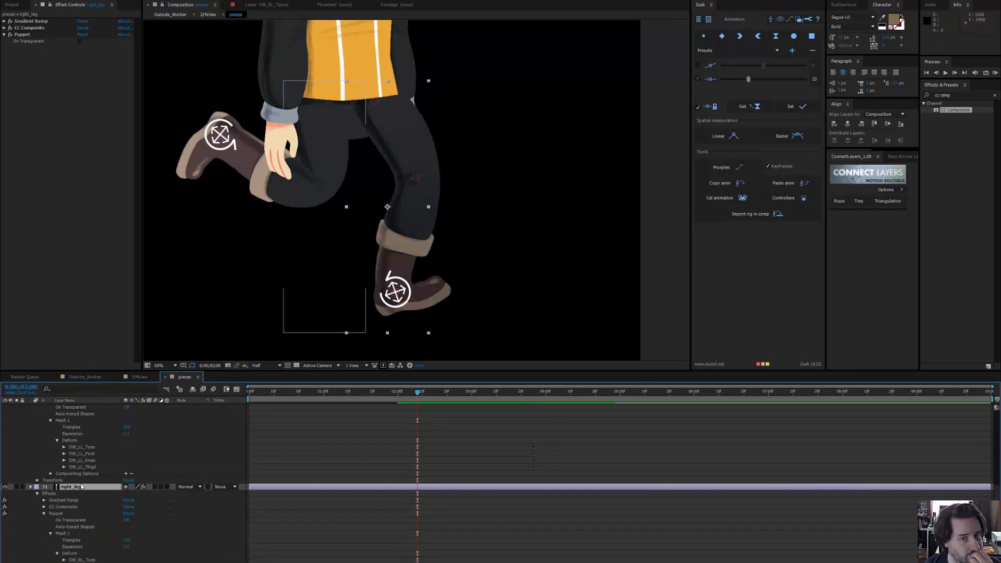
Review the leg poses along the timeline and examine the layer order around the right_leg and hip layers
scroll(320, 282, down, 2)
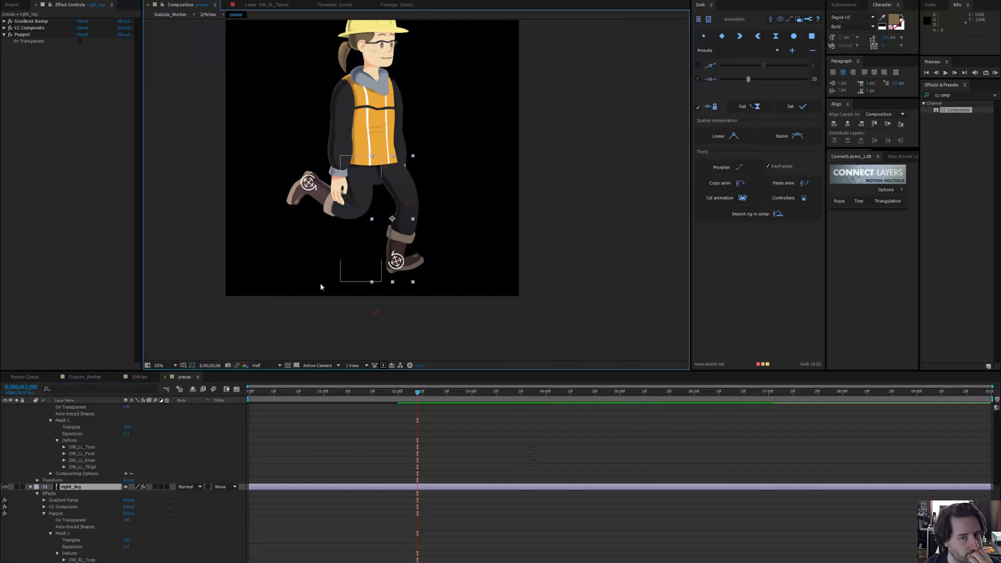
drag(406, 398, 282, 408)
drag(249, 404, 263, 405)
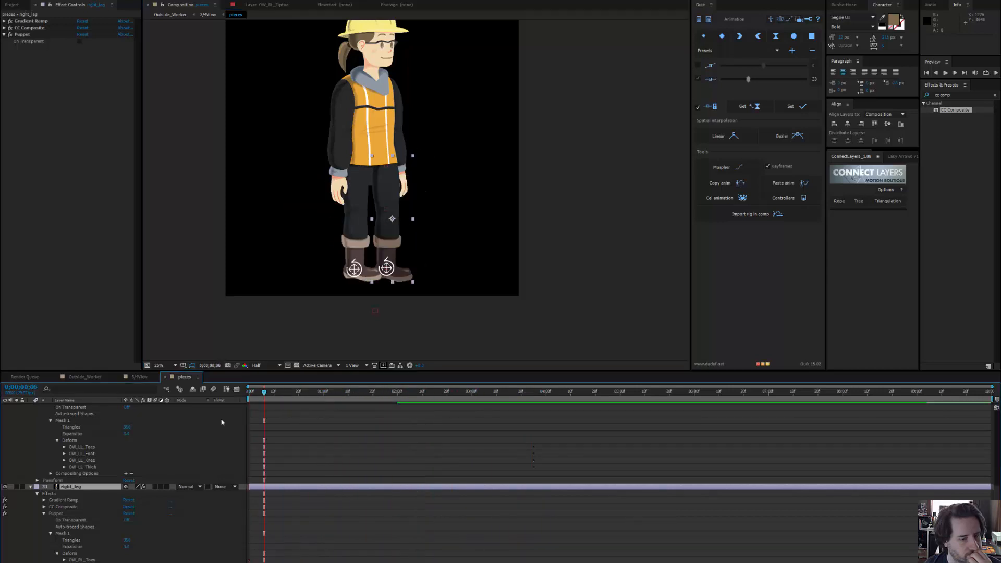
scroll(123, 473, up, 4)
scroll(118, 472, down, 7)
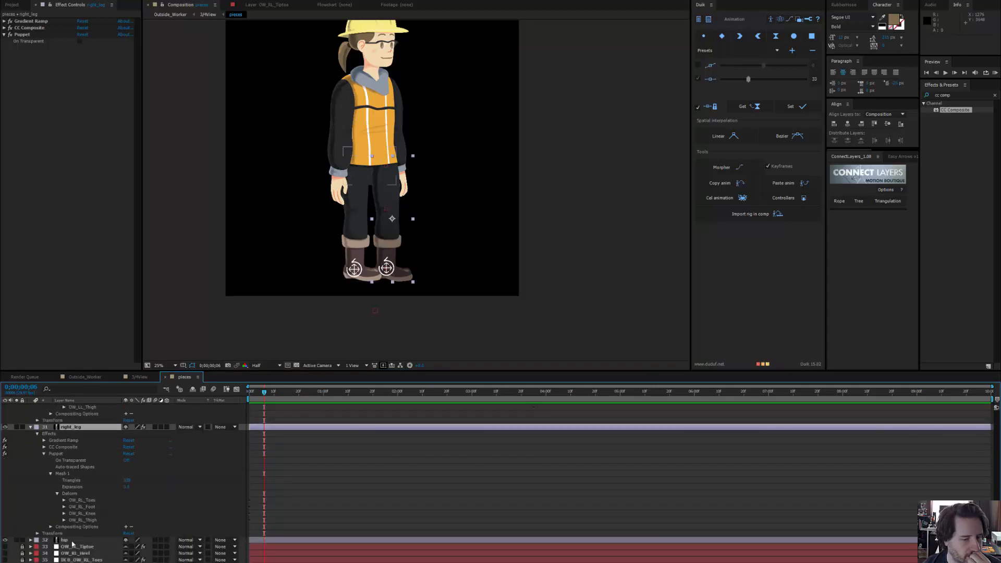
Undo the layer-order changes to the right_leg and hip layers, and return the timeline to the first frame
click(72, 541)
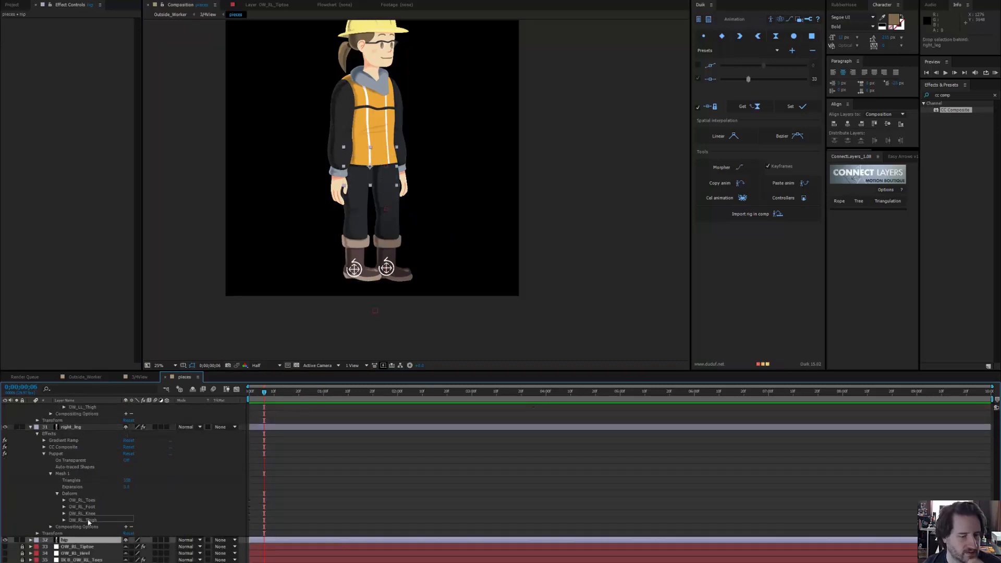
key(ctrl+z)
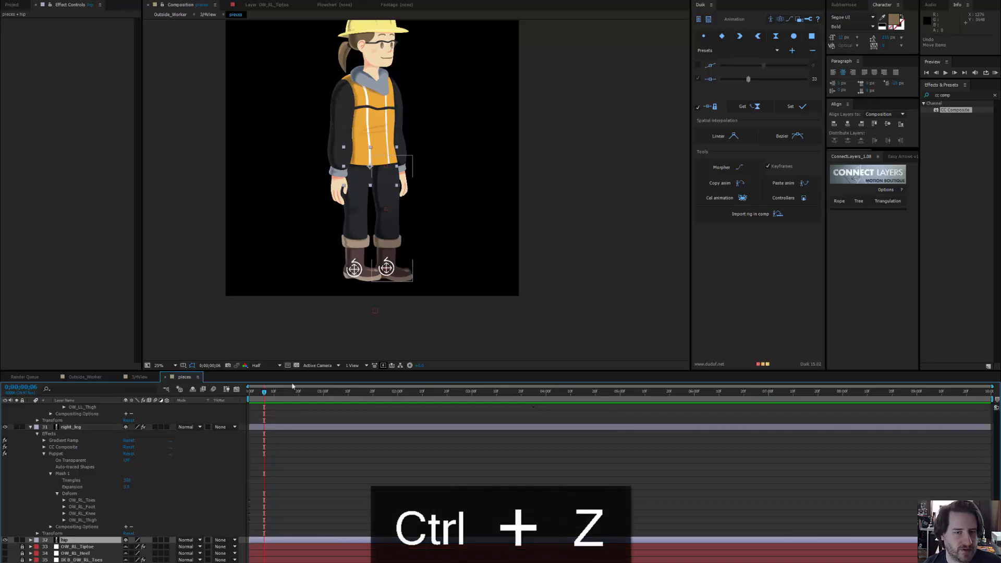
key(ctrl+z)
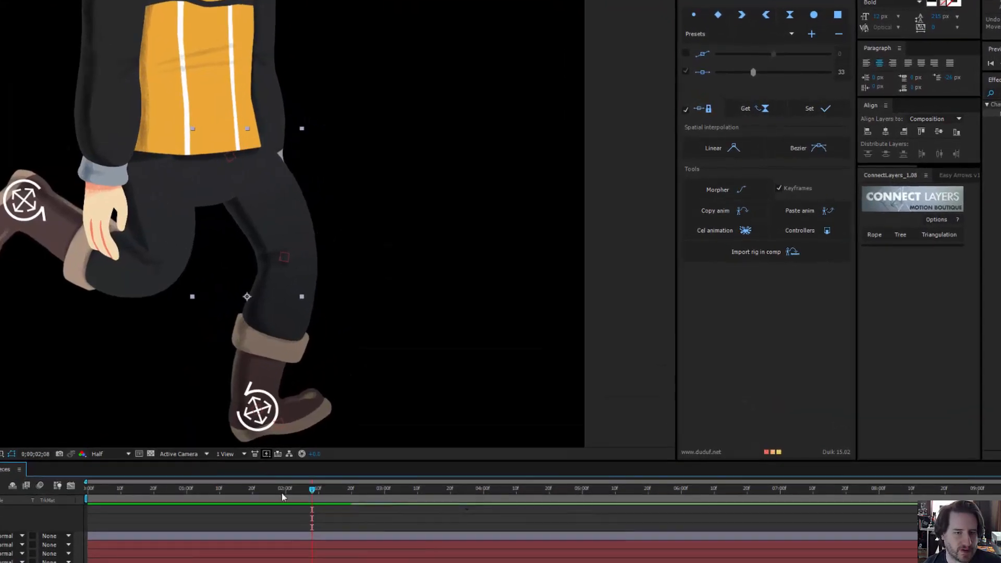
drag(393, 394, 313, 398)
drag(175, 500, 87, 499)
Open the Duik autorig for a front leg / arm on the left_arm layer and move its dialog clear of the character
scroll(186, 245, up, 5)
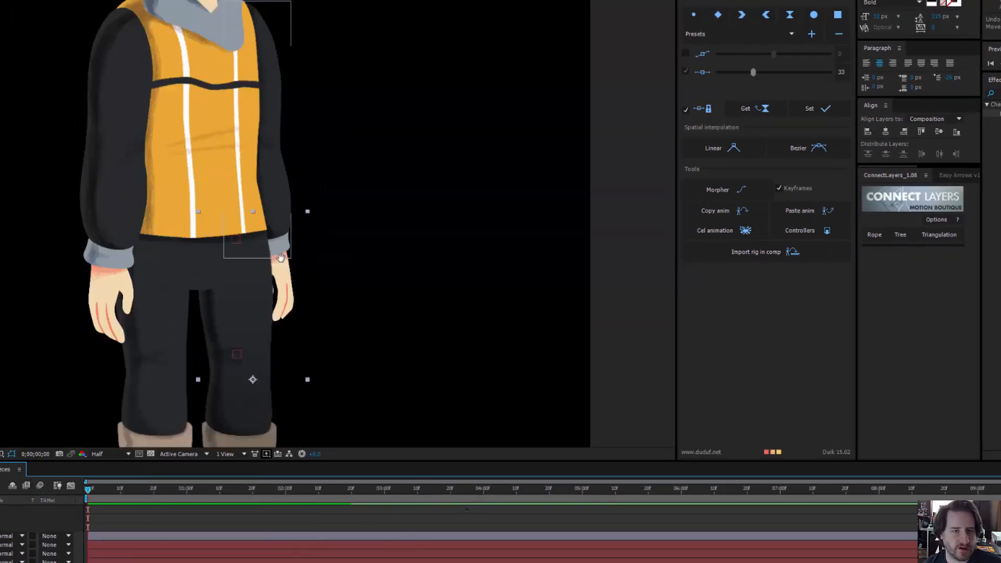
drag(186, 245, 200, 271)
key(ctrl+z)
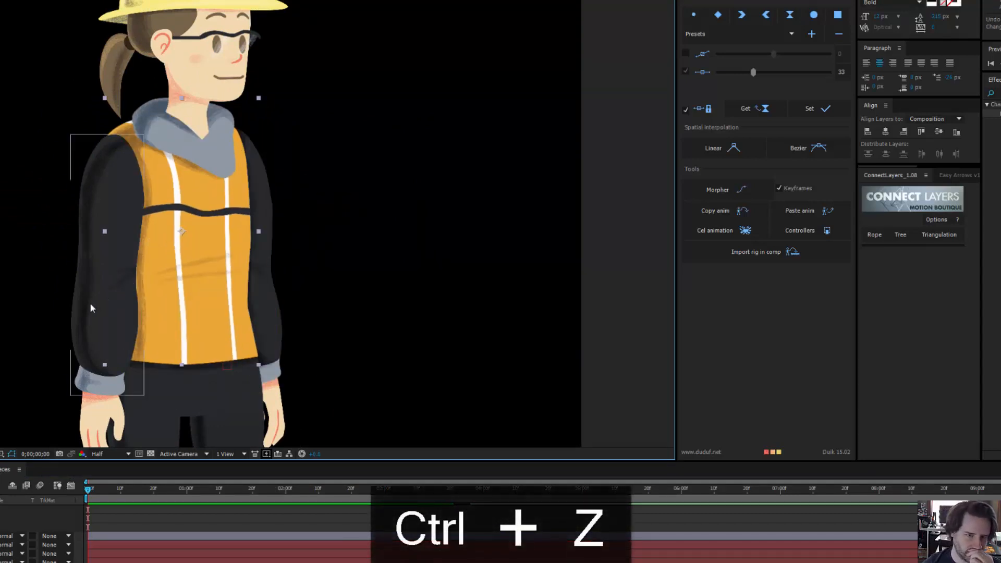
click(91, 307)
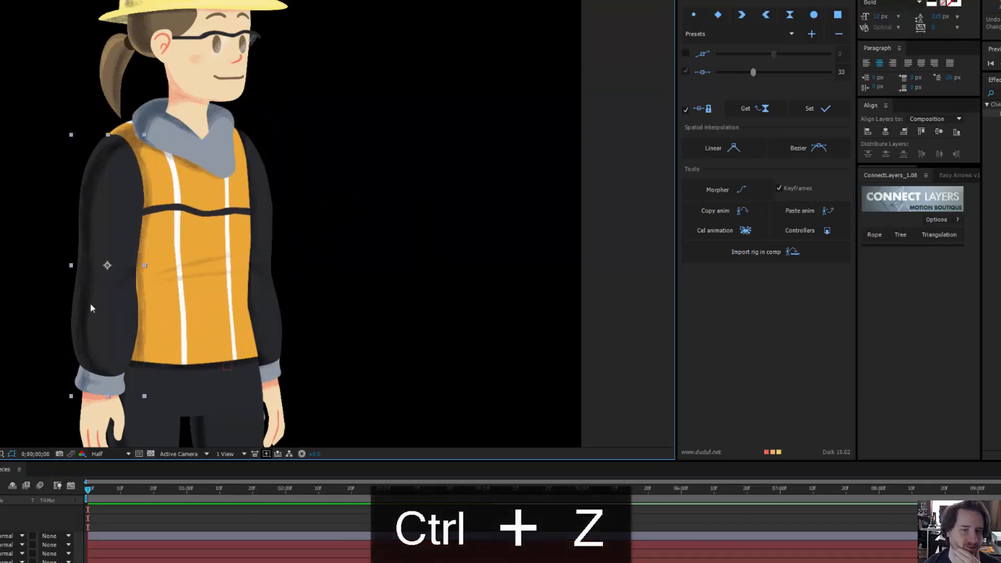
drag(287, 271, 338, 158)
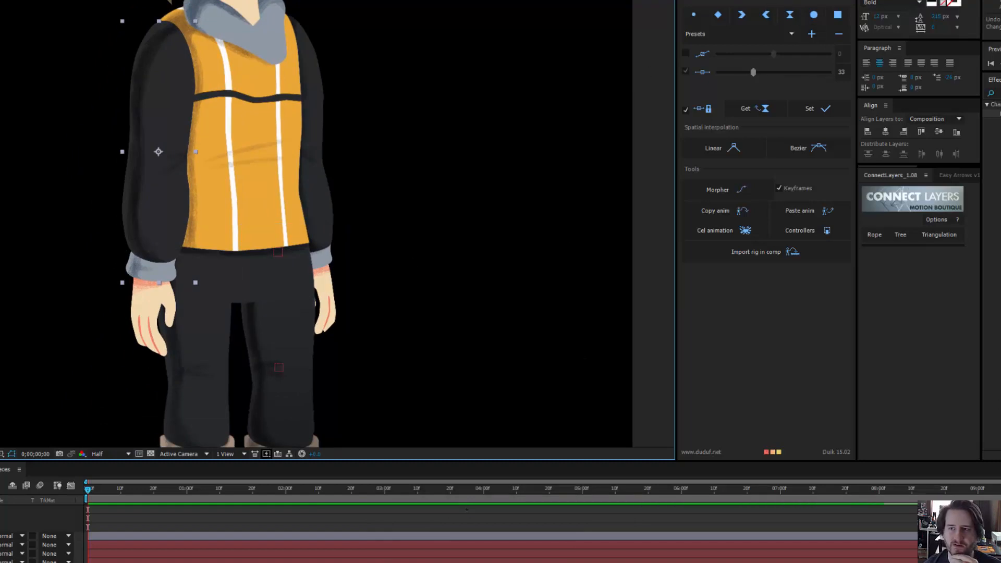
click(904, 17)
click(803, 32)
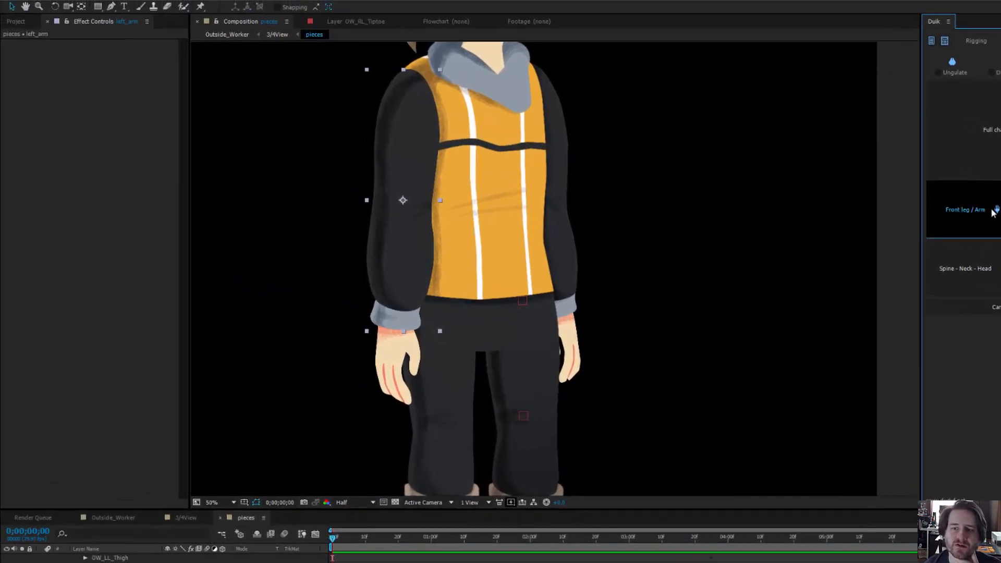
click(859, 185)
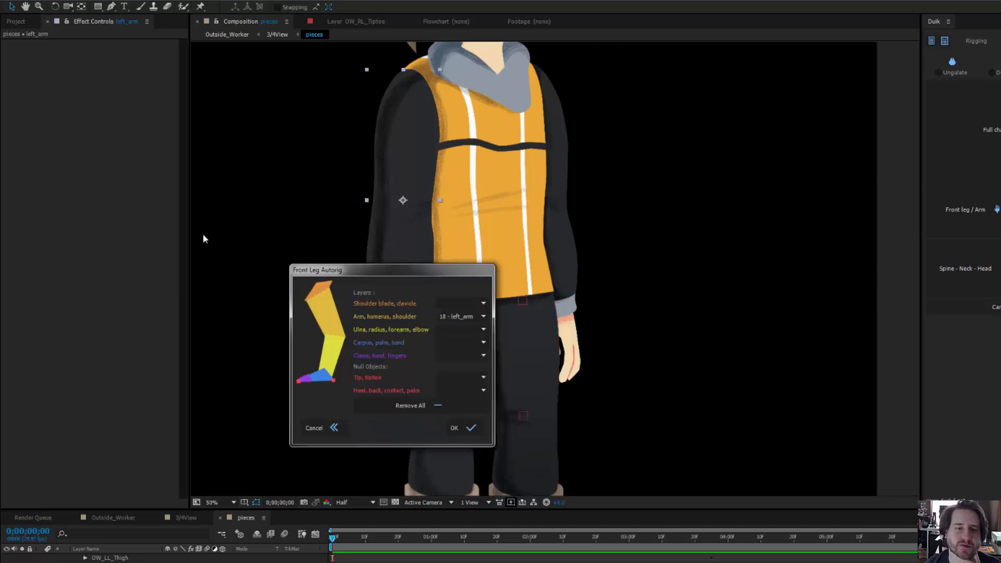
drag(334, 269, 119, 217)
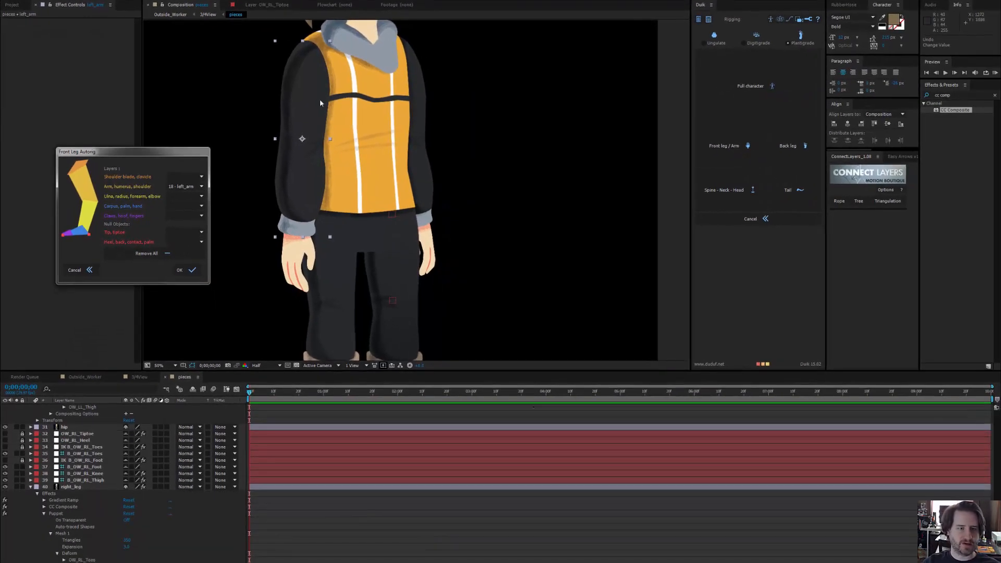
drag(320, 100, 345, 188)
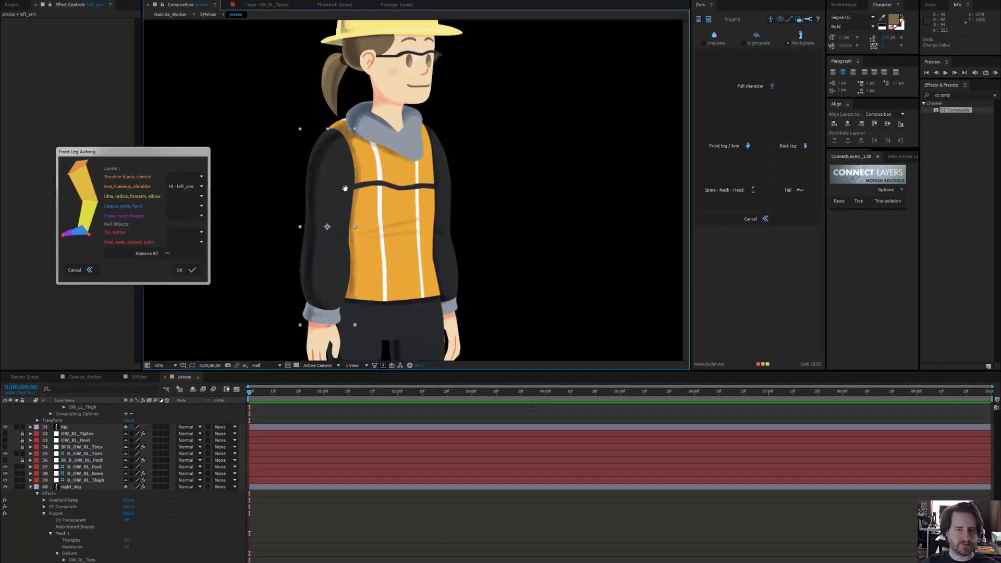
drag(115, 154, 61, 232)
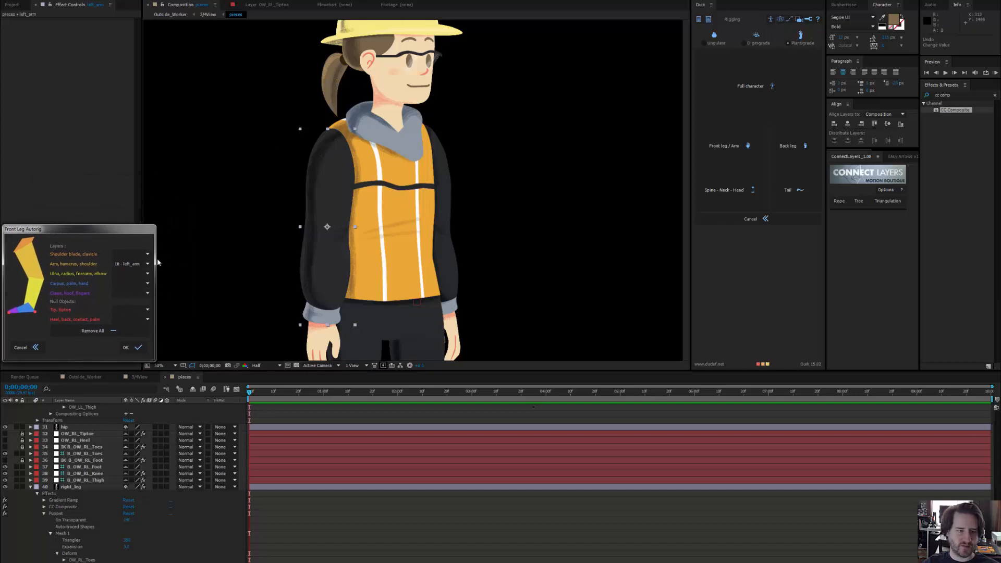
Disable the Gradient Ramp and CC Composite effects on the right_leg layer and scrub through the leg poses
scroll(530, 90, down, 2)
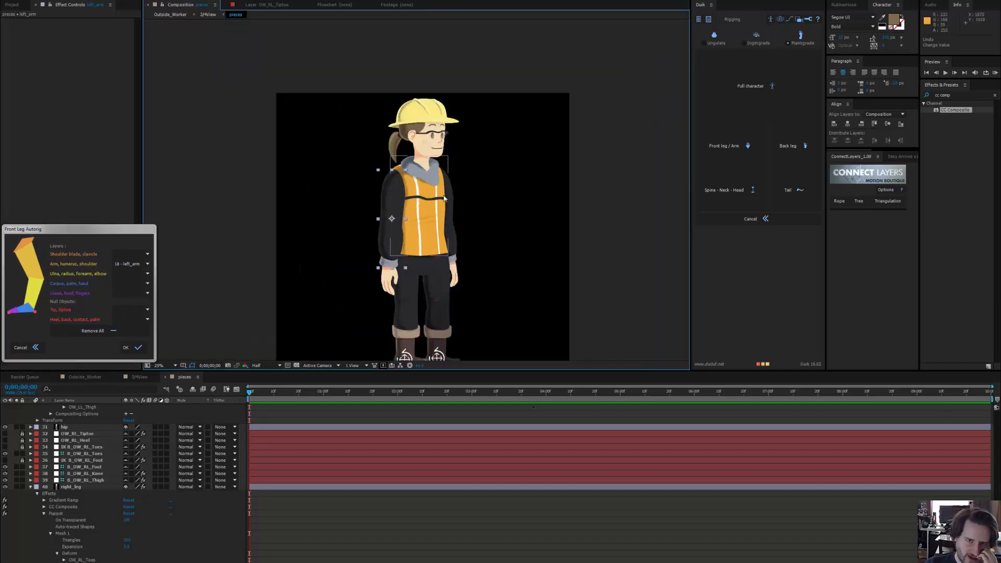
drag(433, 252, 418, 209)
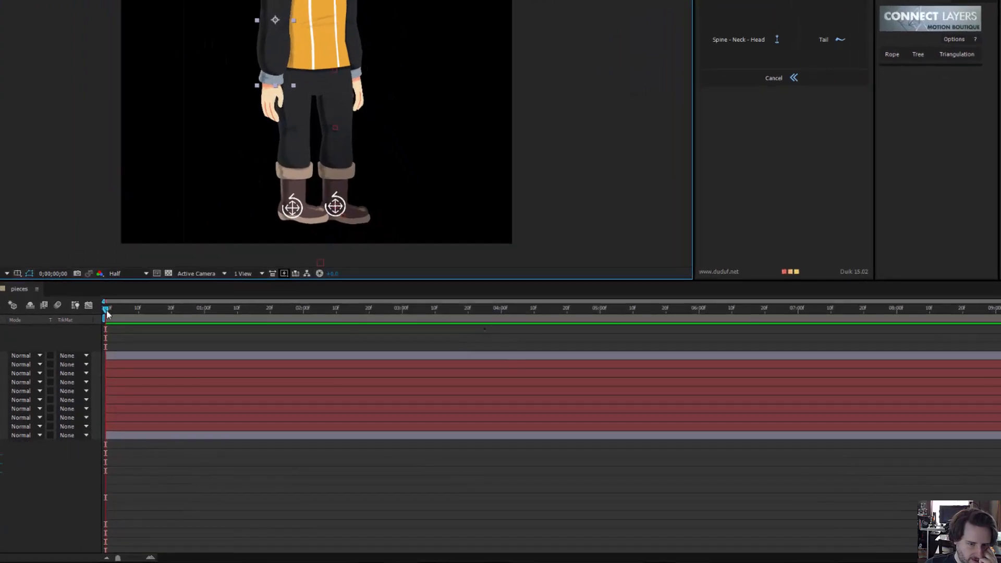
drag(188, 322, 161, 360)
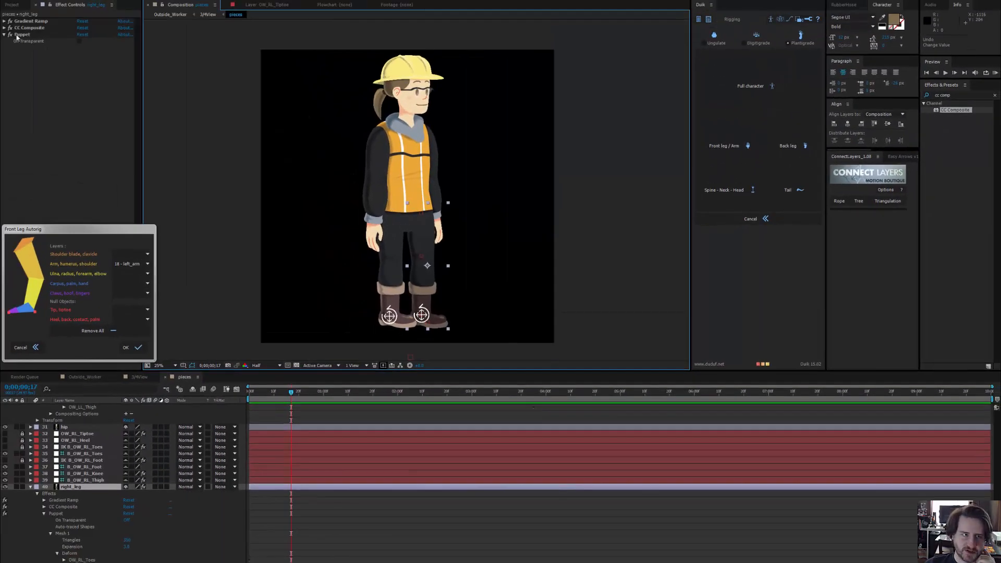
click(9, 22)
click(11, 28)
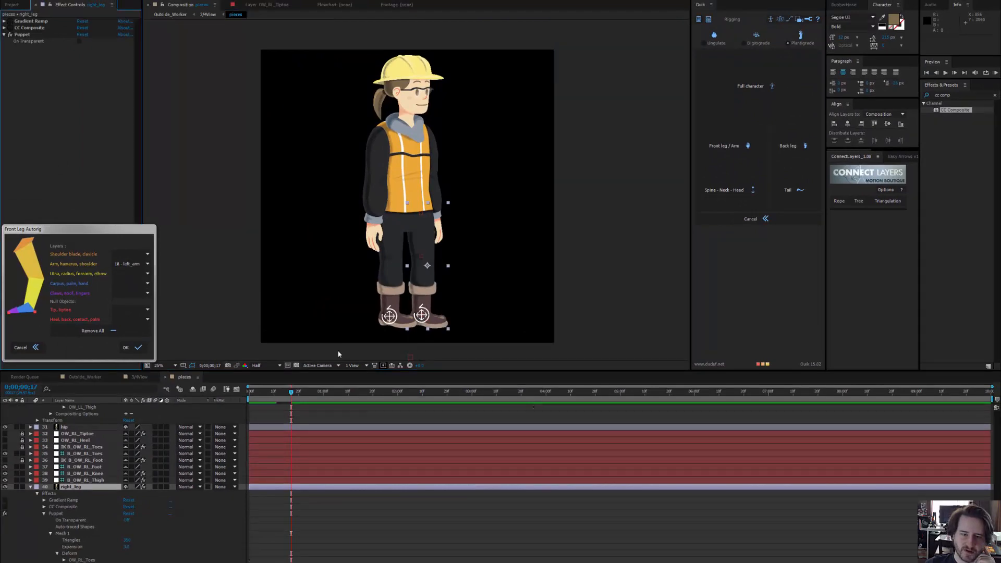
drag(289, 394, 410, 396)
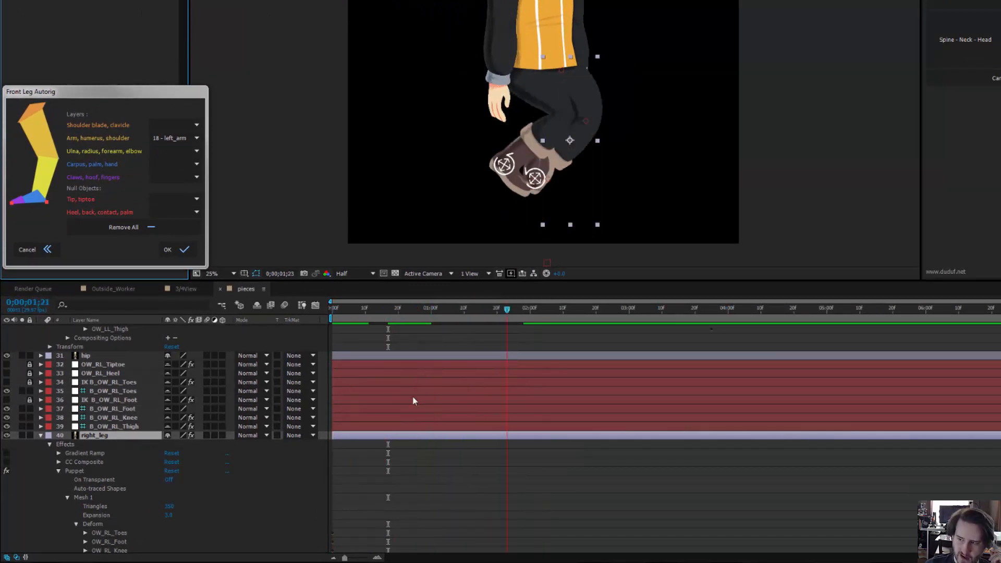
drag(468, 392, 295, 393)
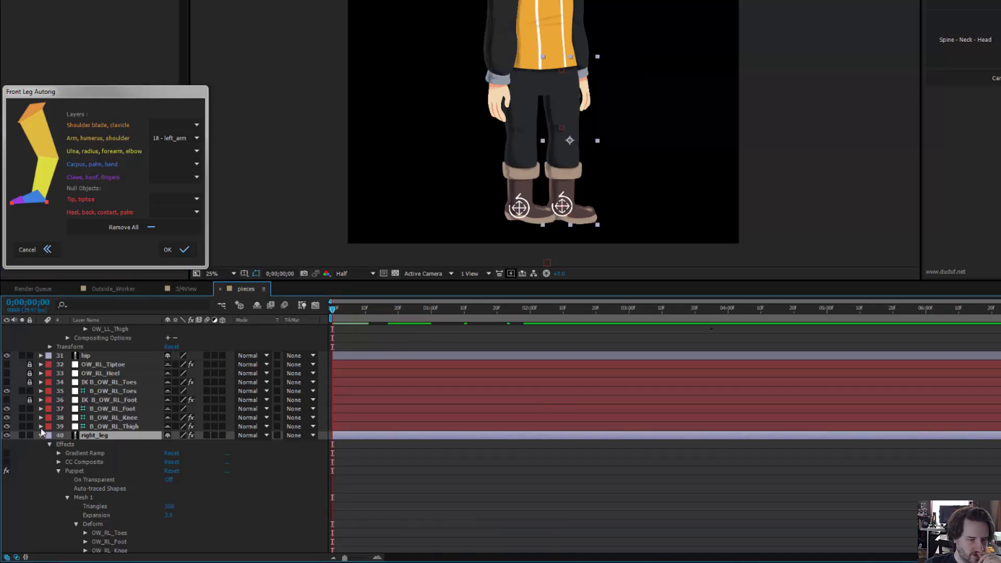
Hide and lock the right leg's toes, foot, knee and thigh bone layers, and hide all shy layers in the timeline
click(7, 391)
click(30, 391)
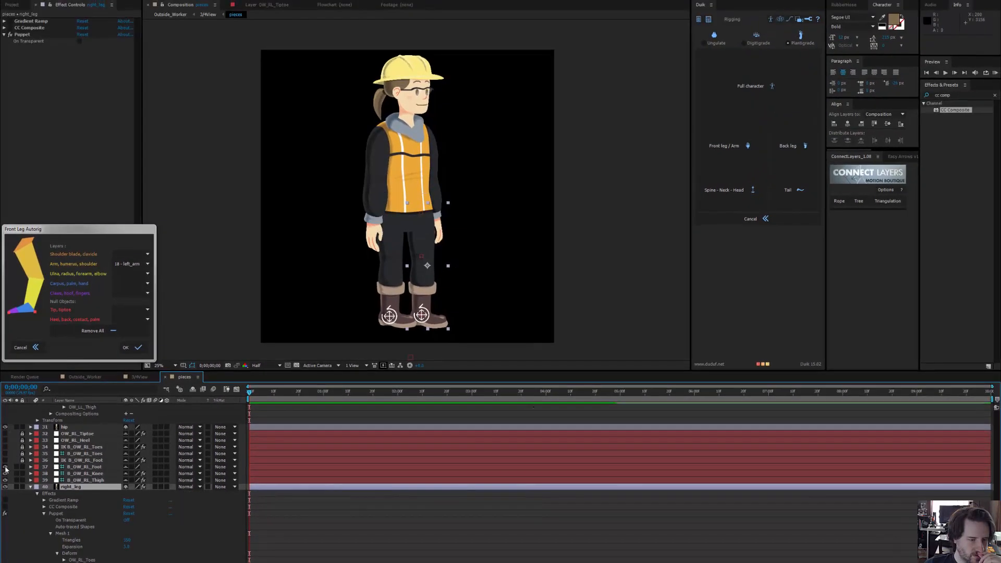
drag(5, 467, 22, 480)
click(192, 388)
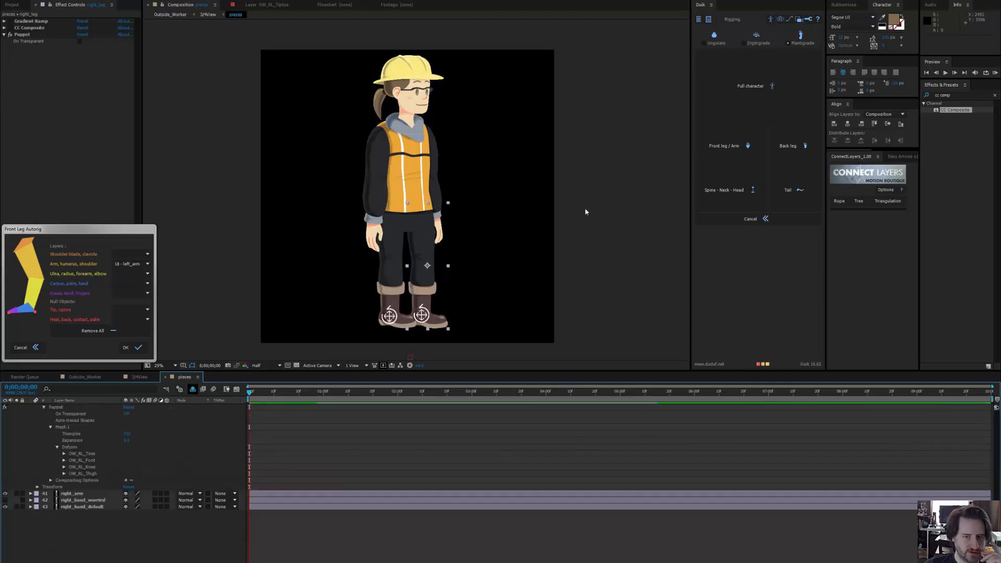
Check the C_B_OW_LL_Foot and C_B_OW_RL_Foot controllers above the artwork layers by selecting each one
click(655, 217)
scroll(144, 432, up, 7)
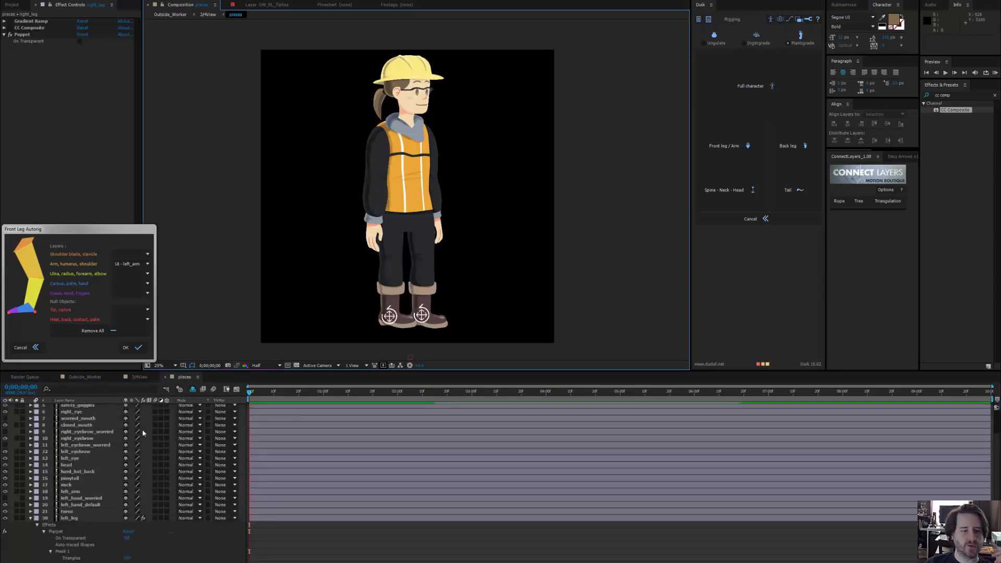
scroll(144, 432, up, 3)
click(104, 427)
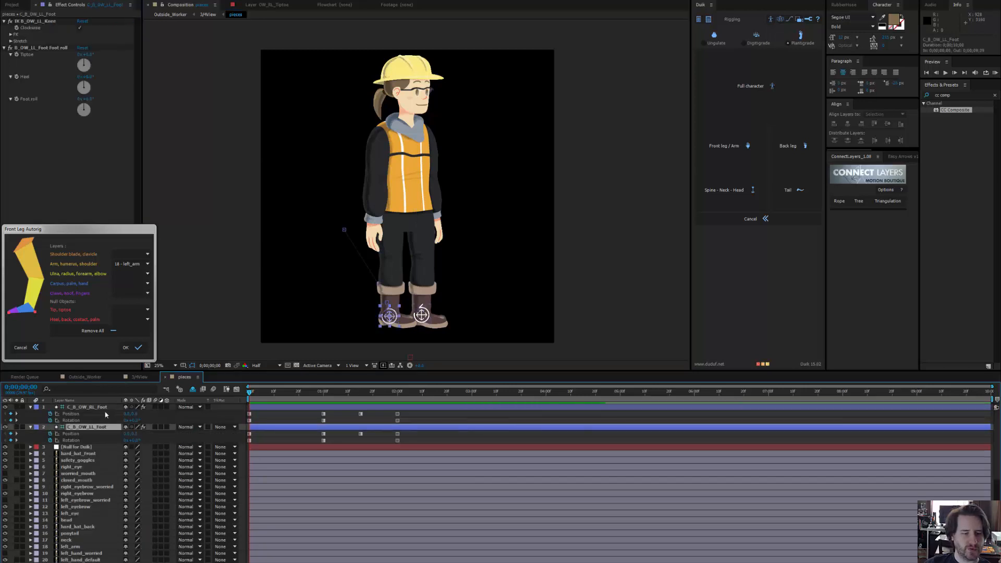
click(104, 407)
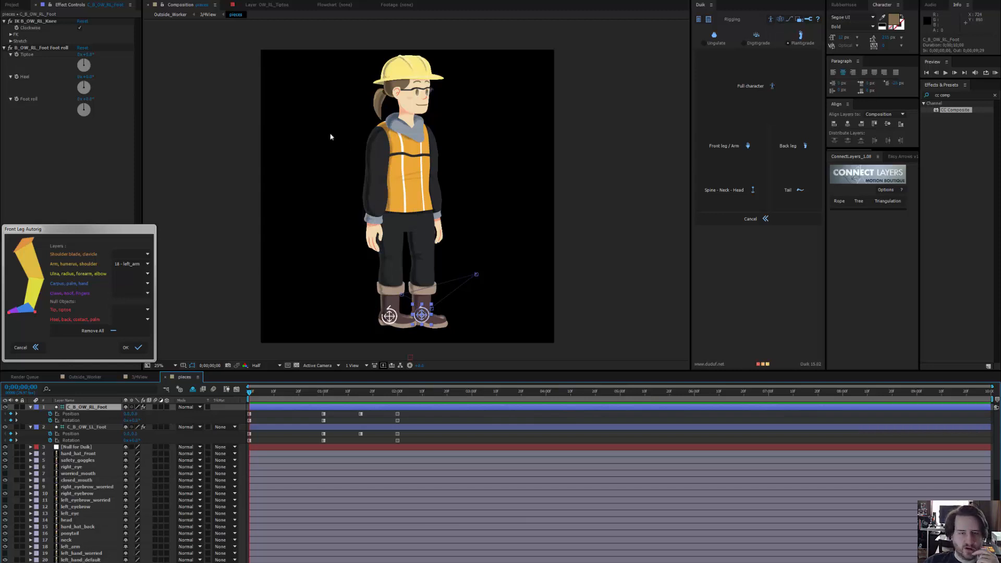
Place puppet pins at the shoulder, elbow and wrist of the left_arm layer, and show its Puppet effect in the timeline
click(377, 176)
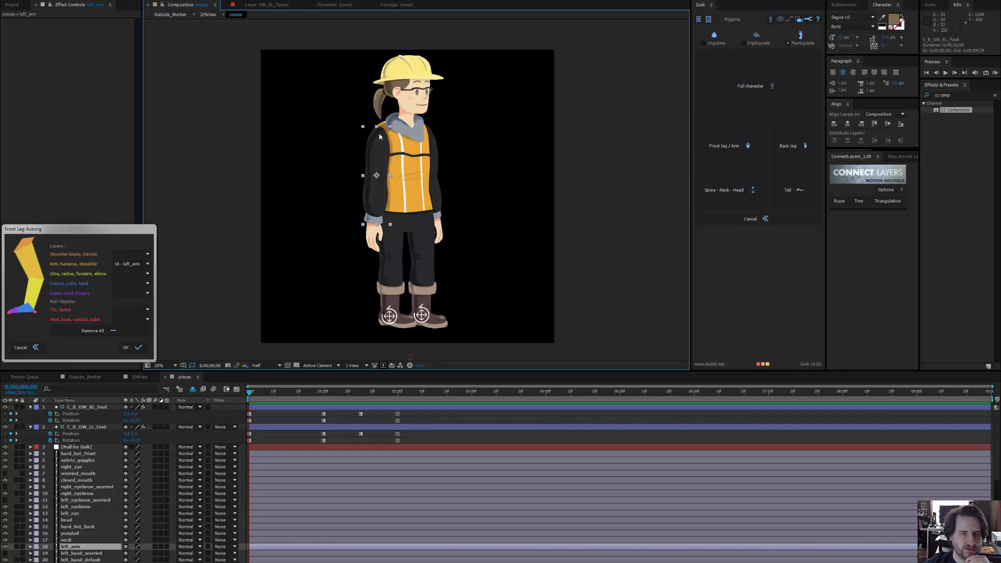
scroll(380, 136, up, 3)
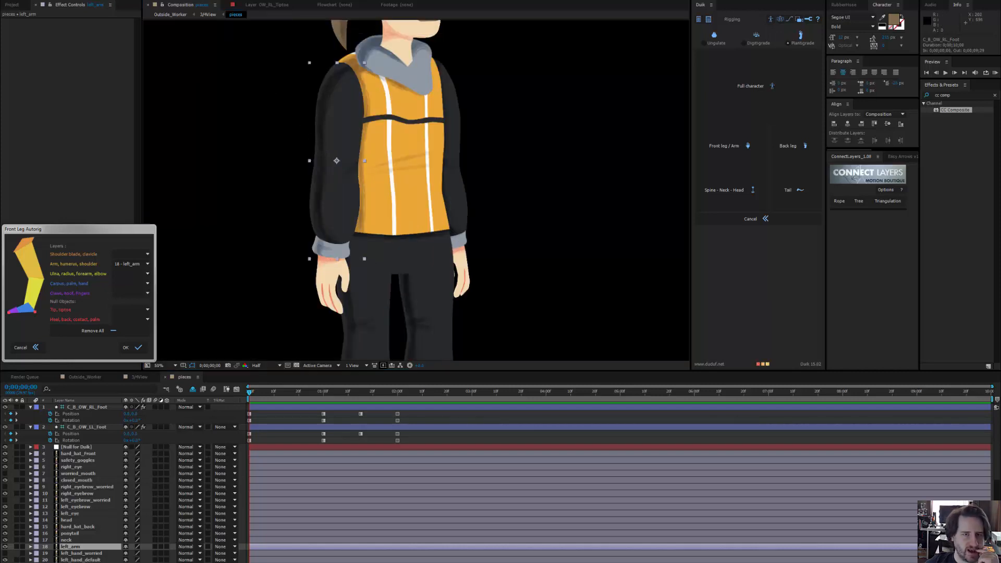
click(339, 83)
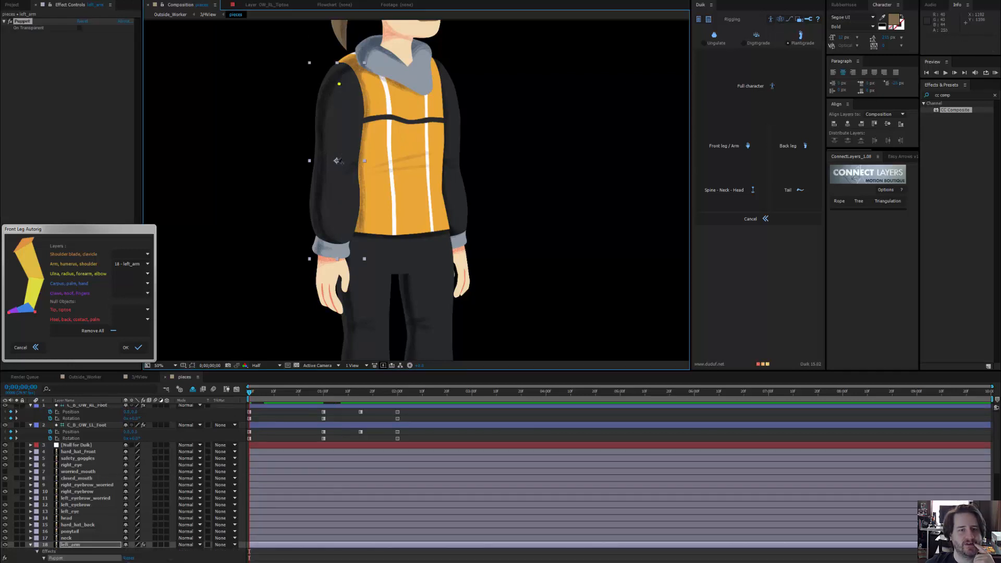
click(336, 161)
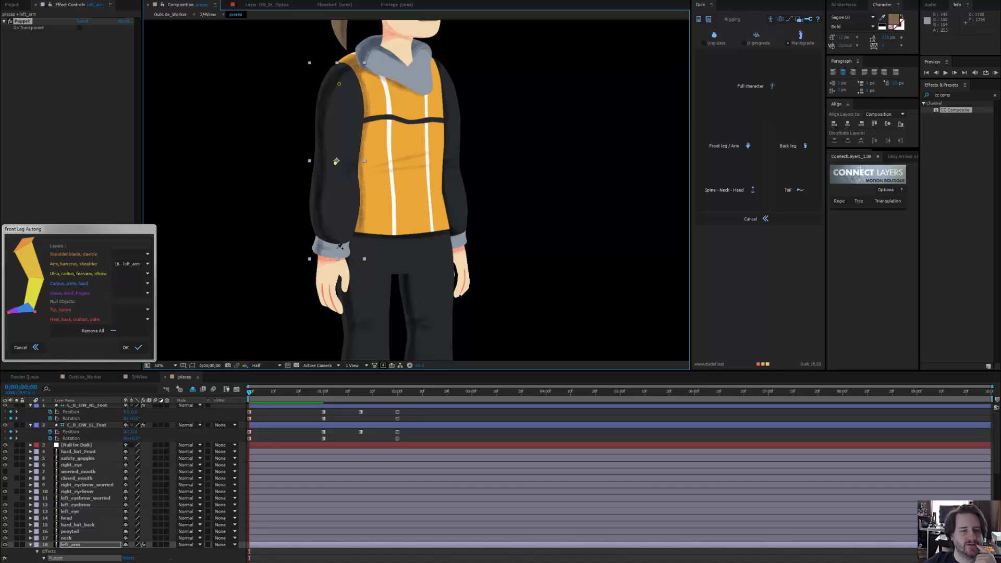
click(336, 249)
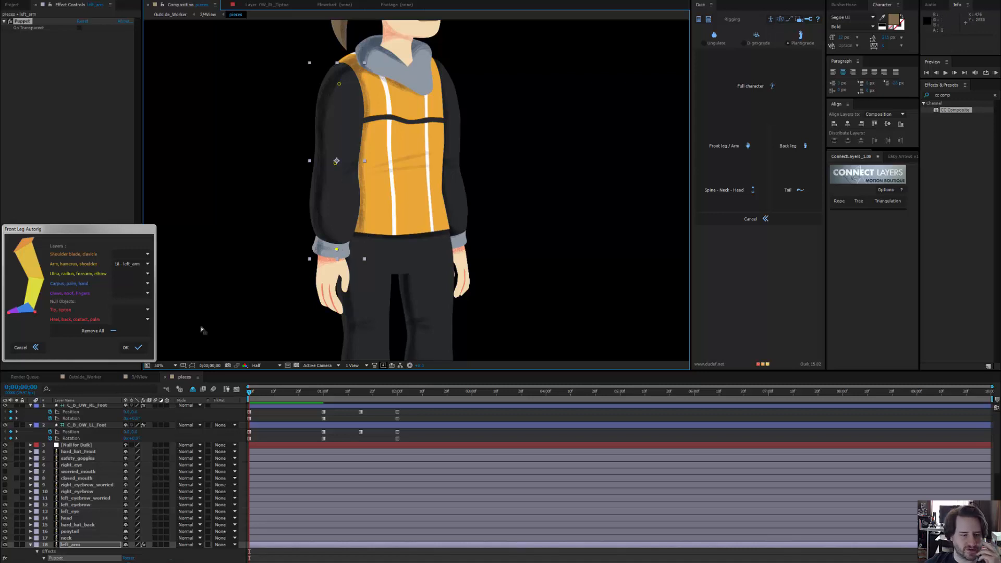
click(78, 546)
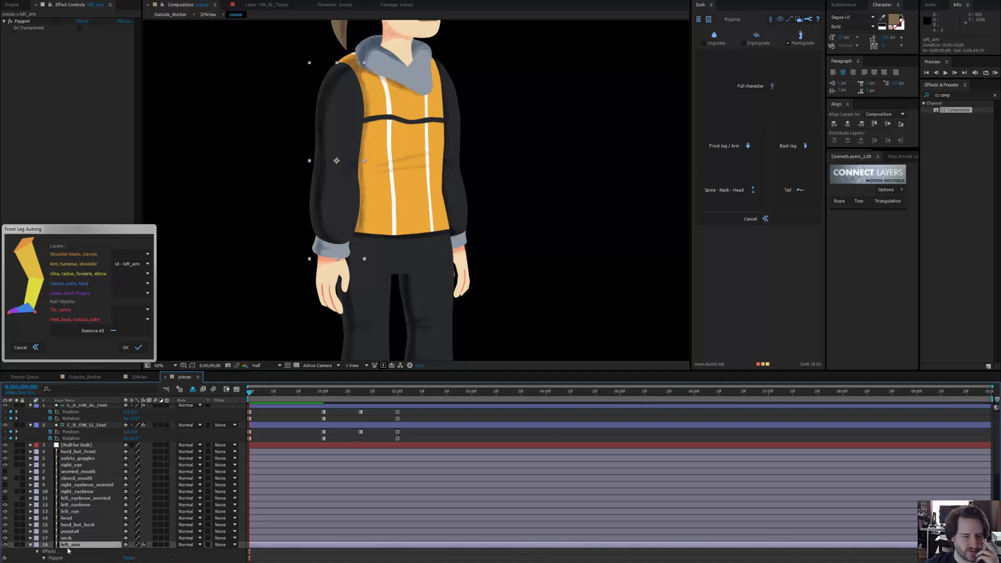
scroll(102, 542, down, 4)
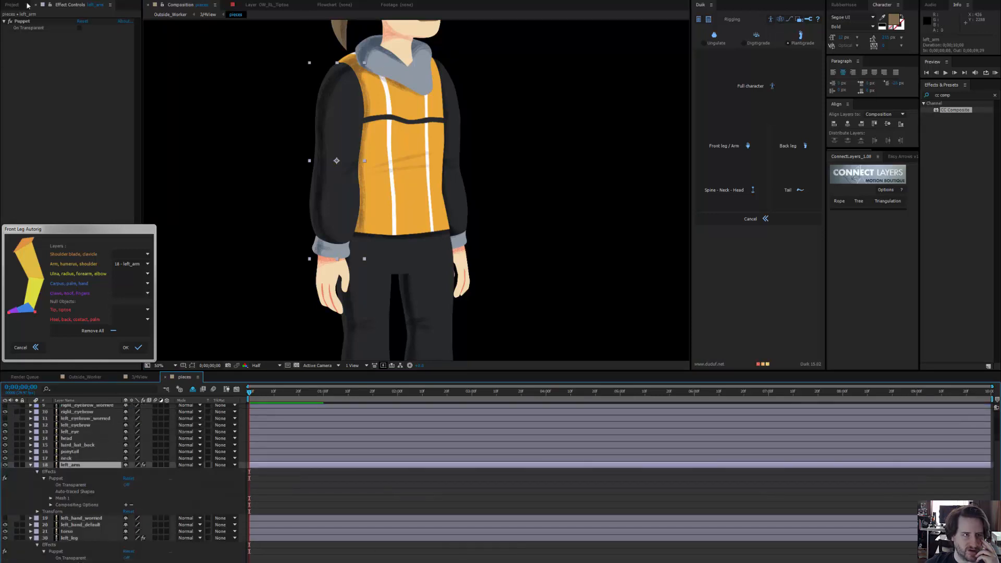
Save the project under the new name UP-Security-OutsideWorker_CharacterTest in the After Effects Files folder
click(7, 0)
mouse_move(27, 58)
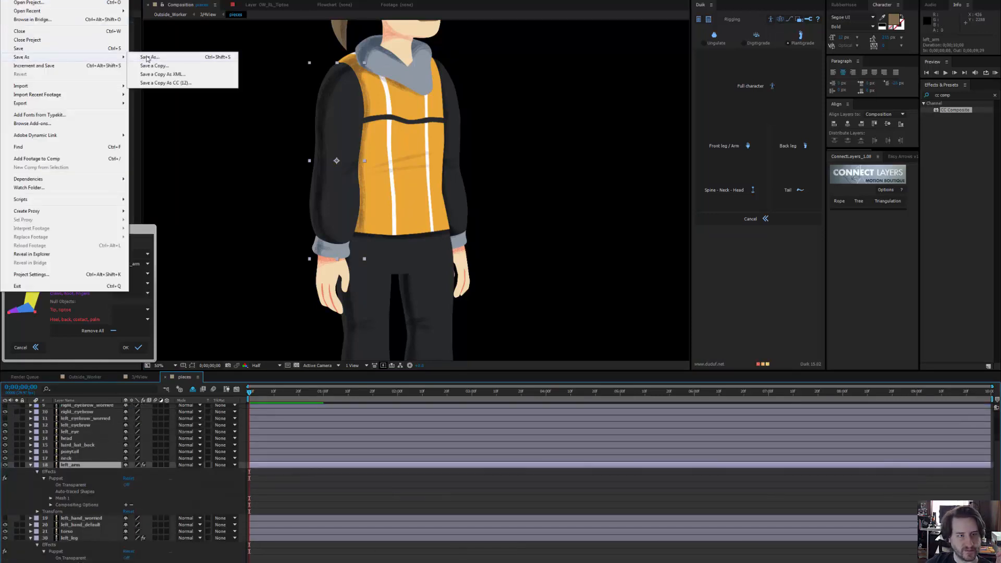
click(146, 55)
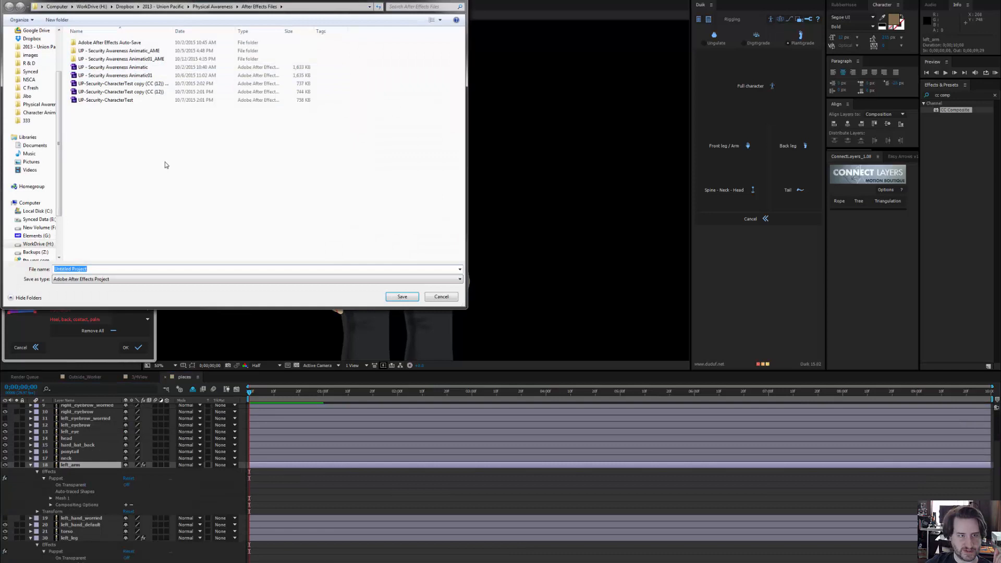
click(125, 100)
click(86, 269)
click(86, 268)
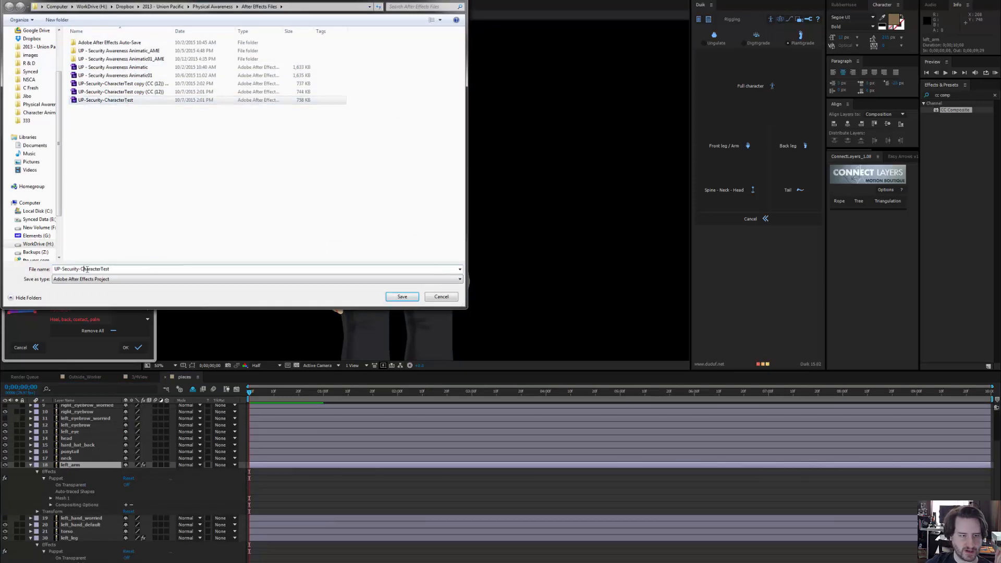
text(Out)
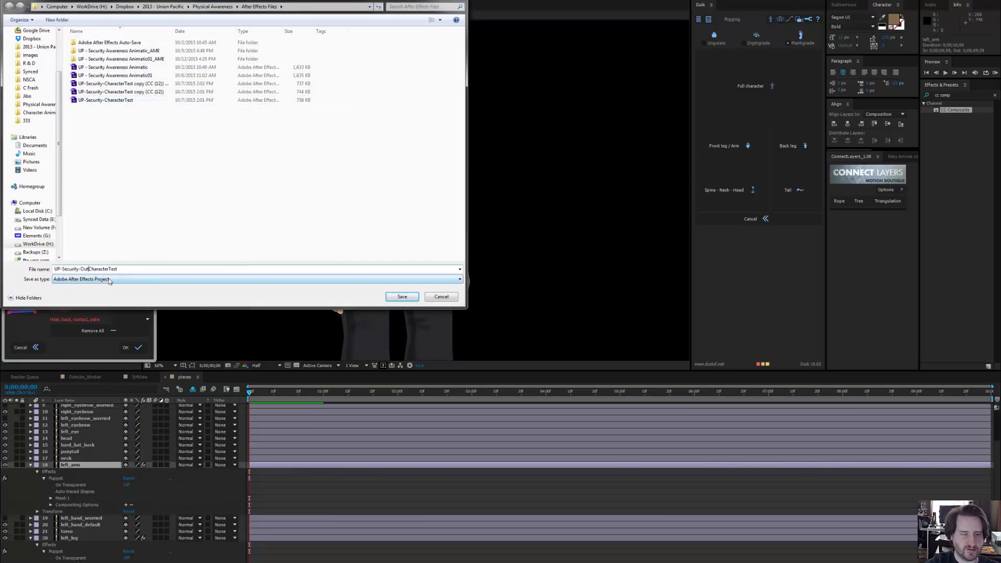
text(sideWorker_)
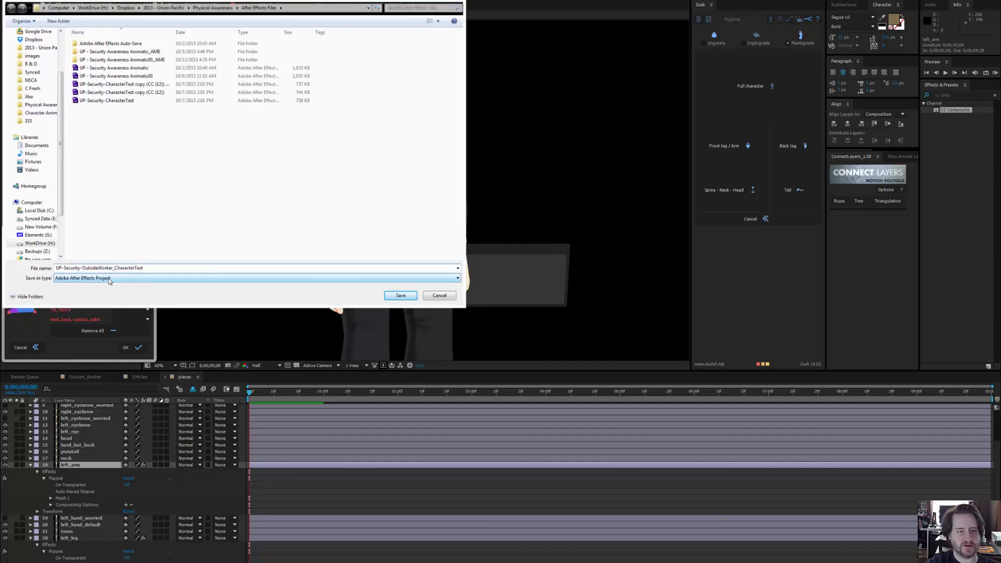
Finish saving the project as UP-Security-OutsideWorker_CharacterTest, and rename the left_arm layer's shoulder puppet pin OW_LA_Arm
key(Return)
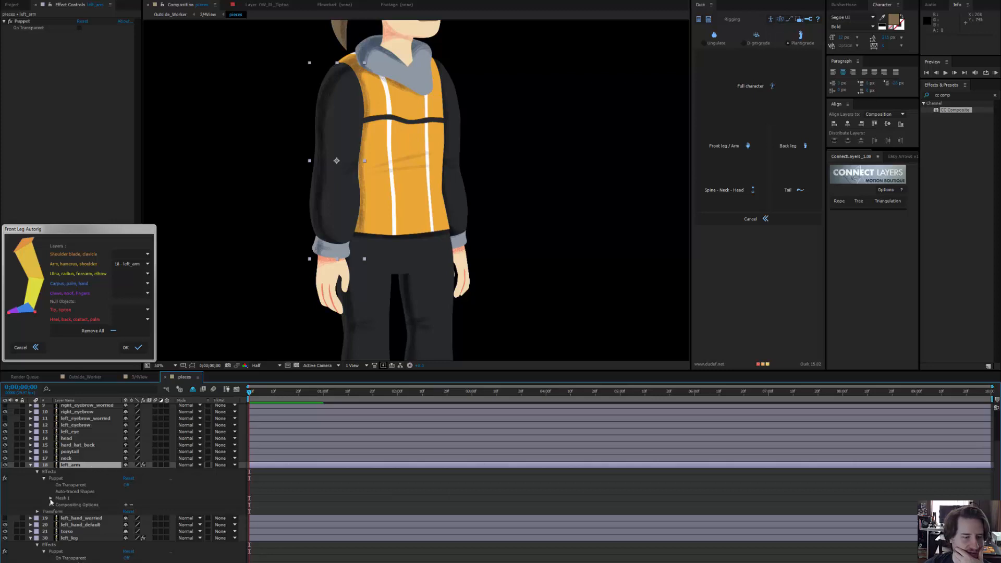
click(51, 498)
click(58, 518)
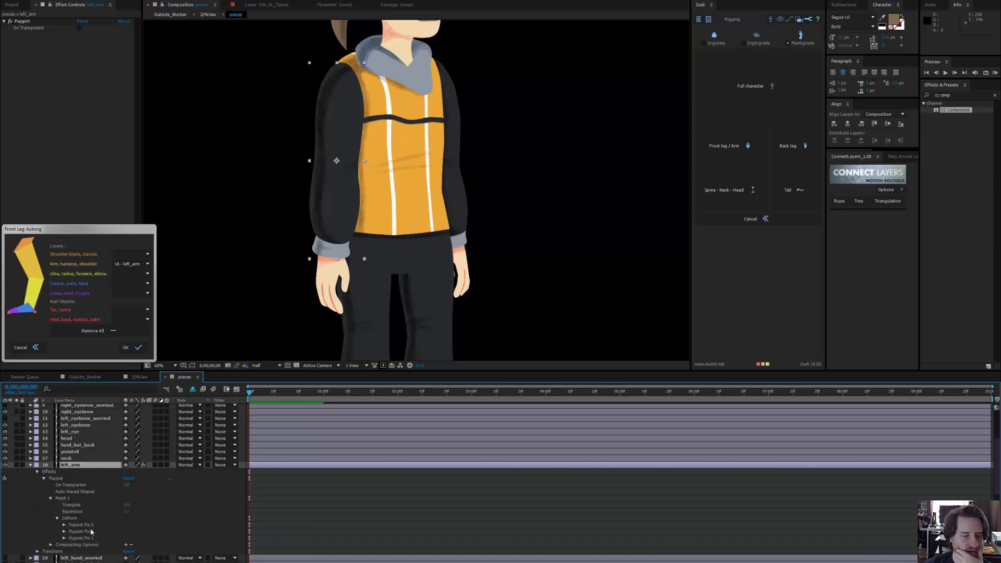
click(86, 525)
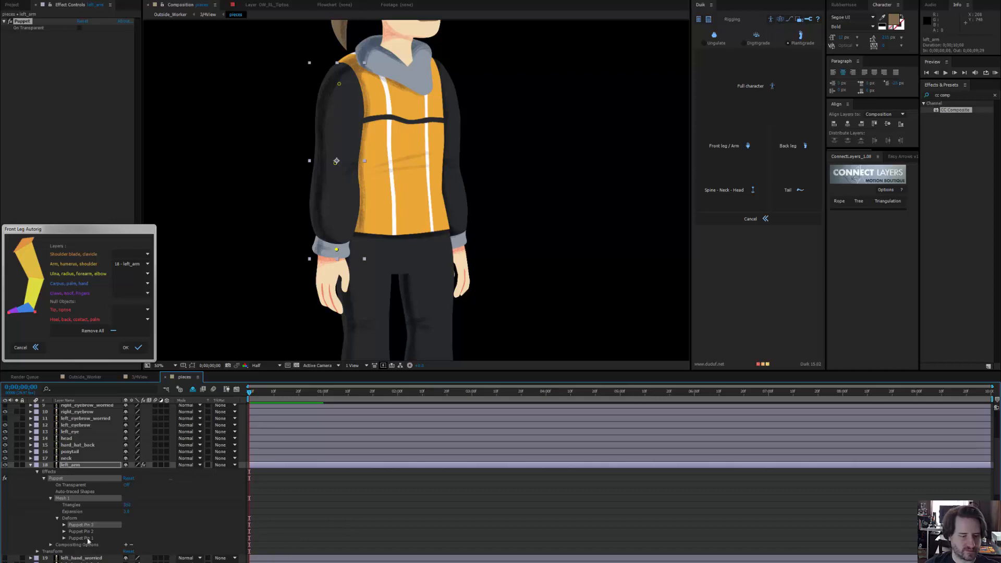
click(88, 538)
key(Return)
text(OW_LA_Arm)
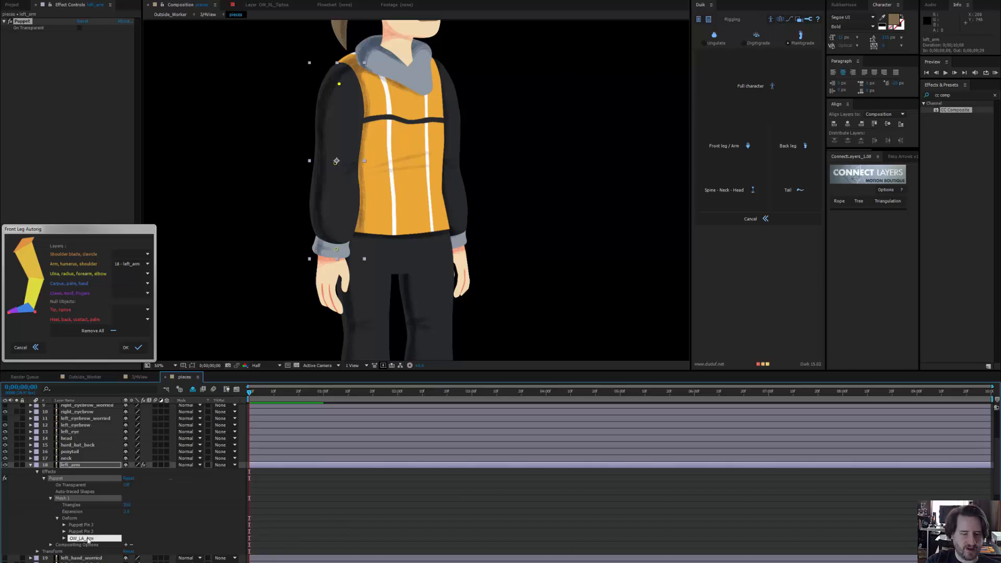
key(ctrl+a)
key(ctrl+c)
key(Return)
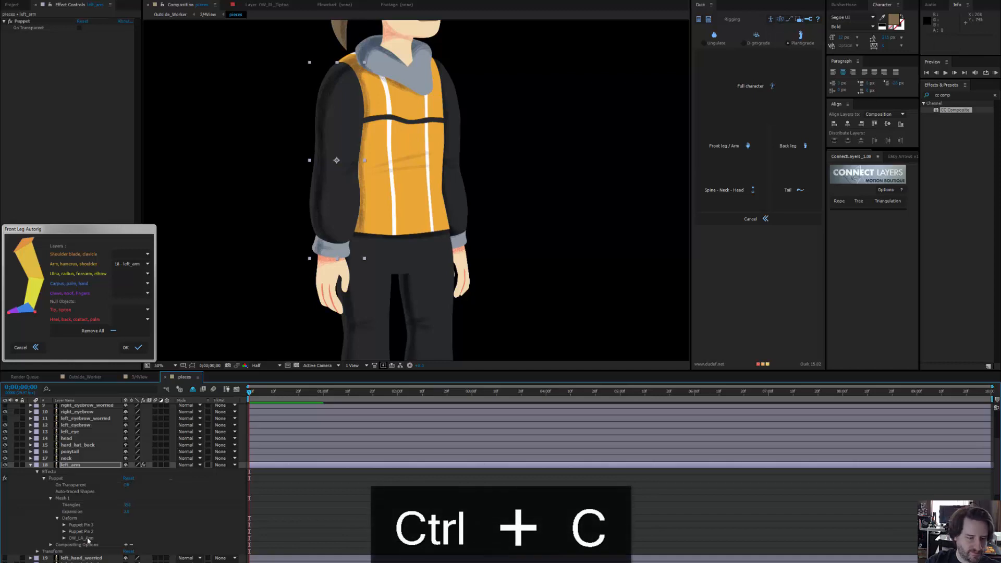
key(ctrl+z)
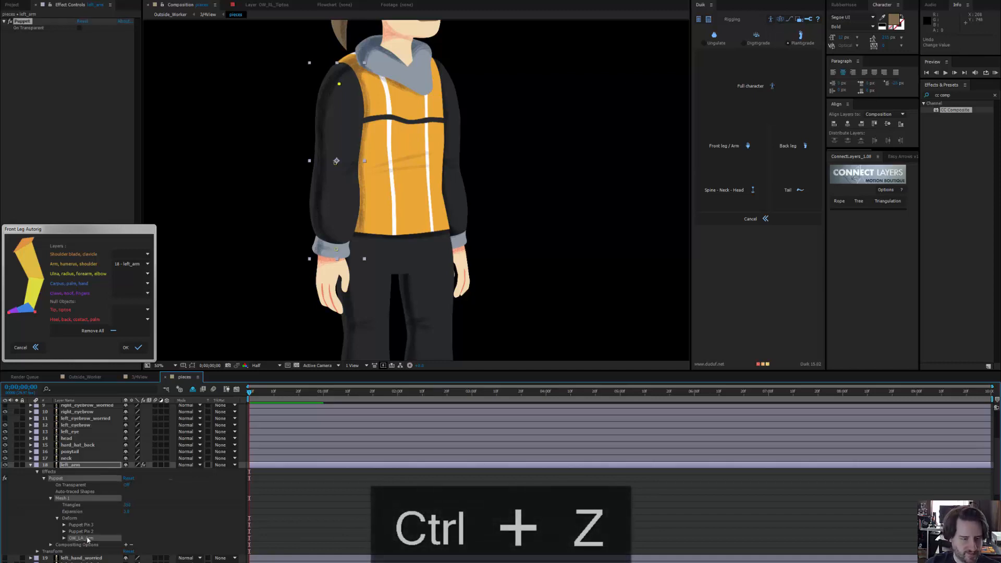
Rename the elbow puppet pin of the left_arm layer OW_LA_Elbow, reusing the copied shoulder pin name
click(84, 531)
key(Return)
key(ctrl+v)
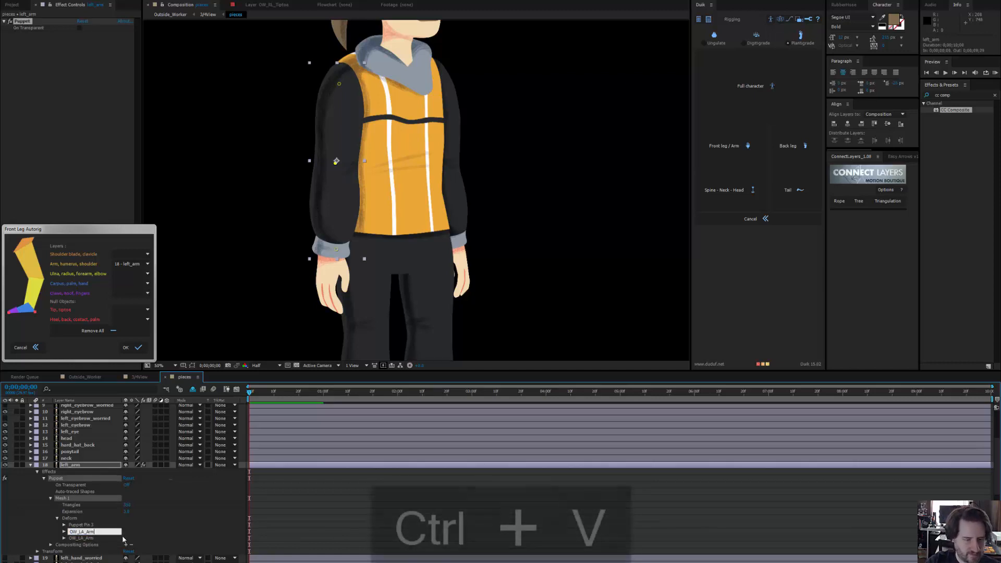
key(BackSpace)
key(BackSpace)
key(BackSpace)
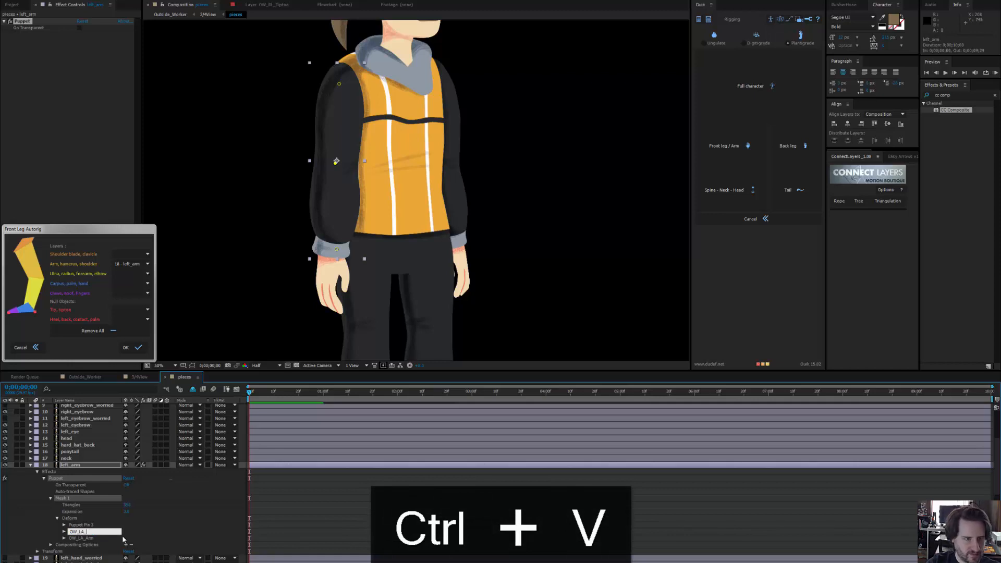
text(Elbow)
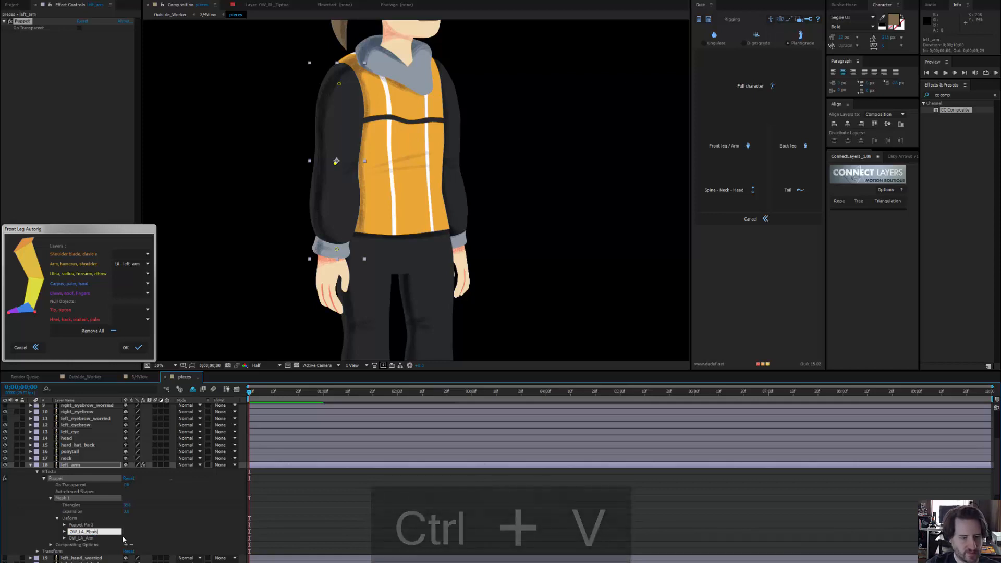
key(Return)
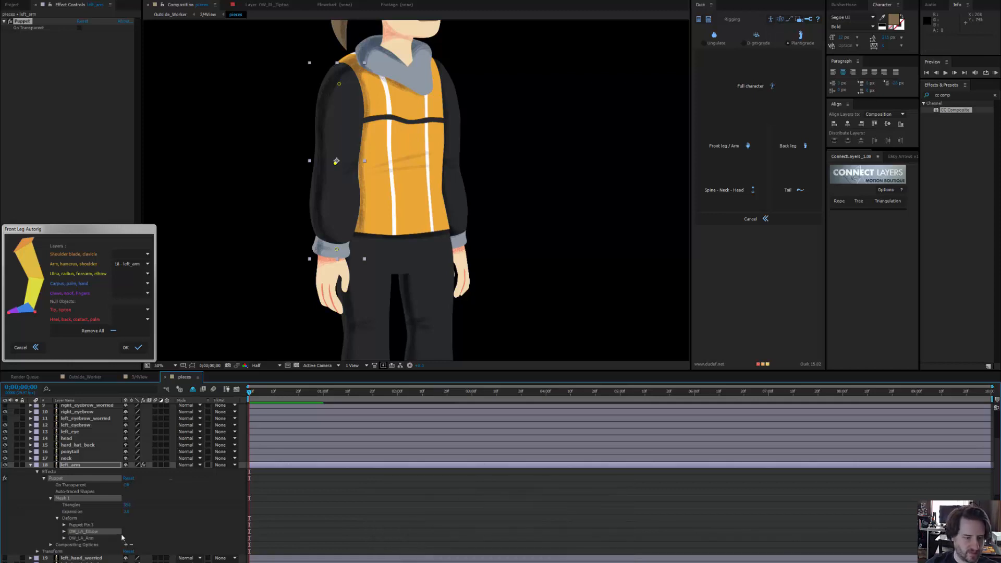
Rename the wrist puppet pin of the left_arm layer OW_LA_Hand
click(82, 525)
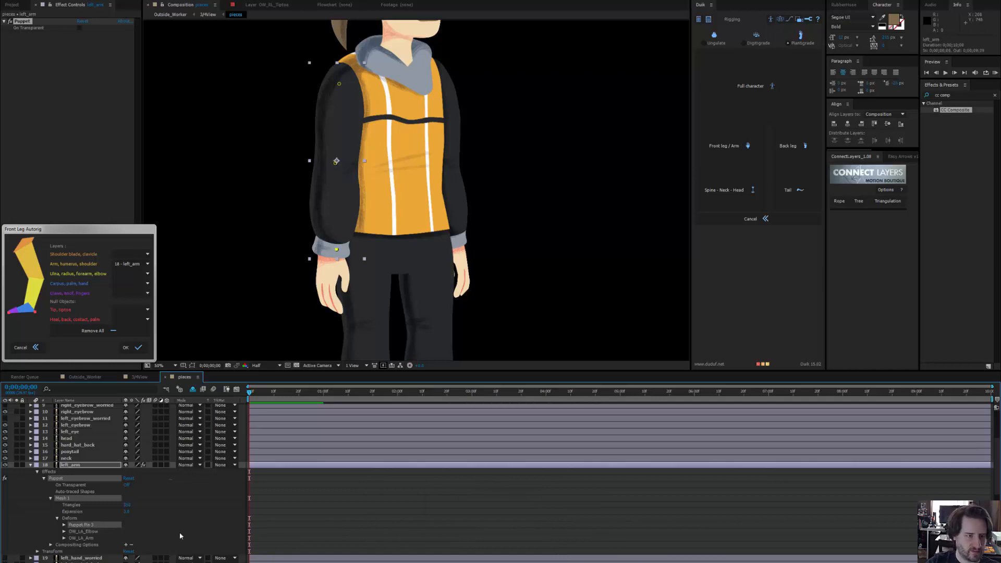
key(Return)
key(ctrl+v)
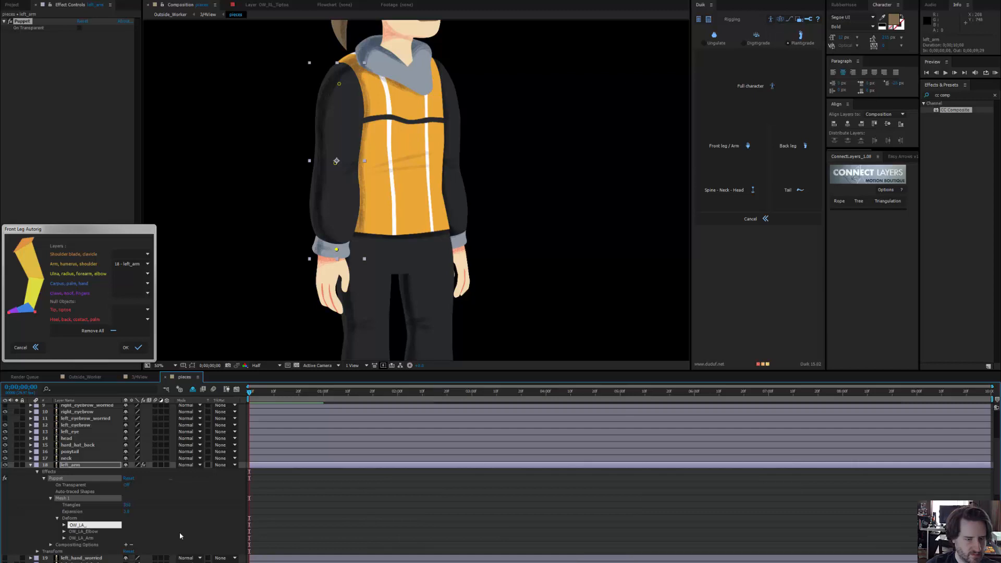
text(W)
text(rist)
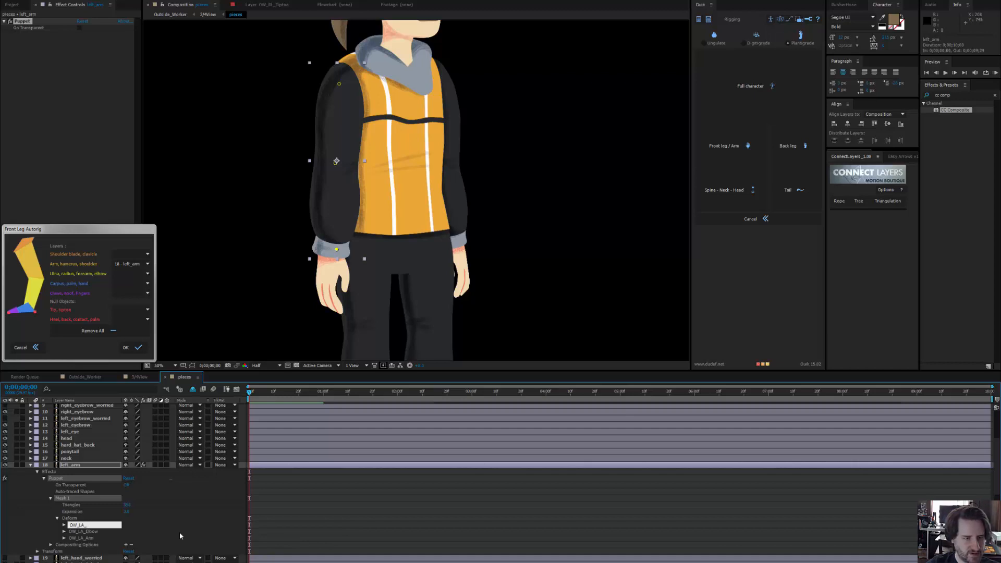
text(hand)
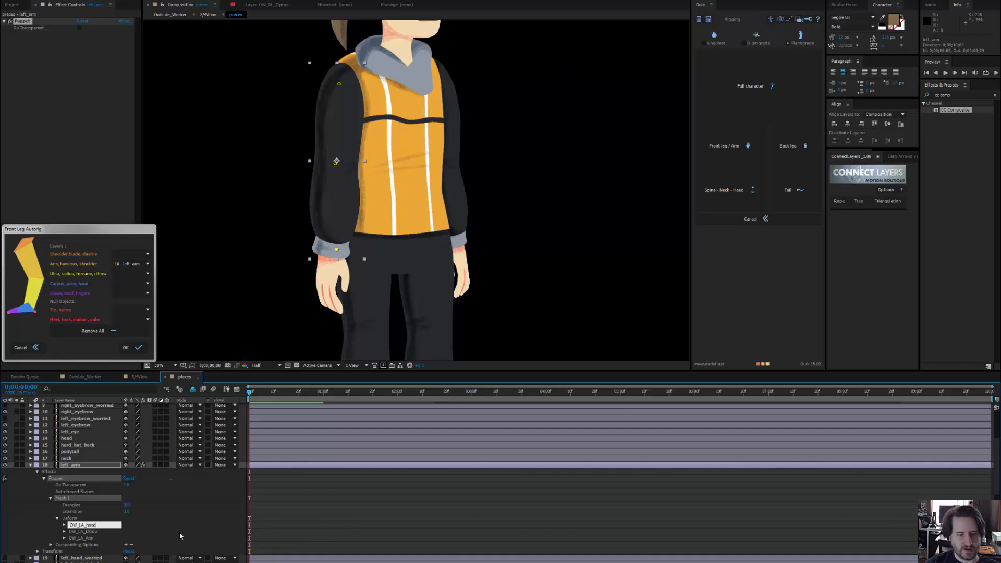
text(Hand)
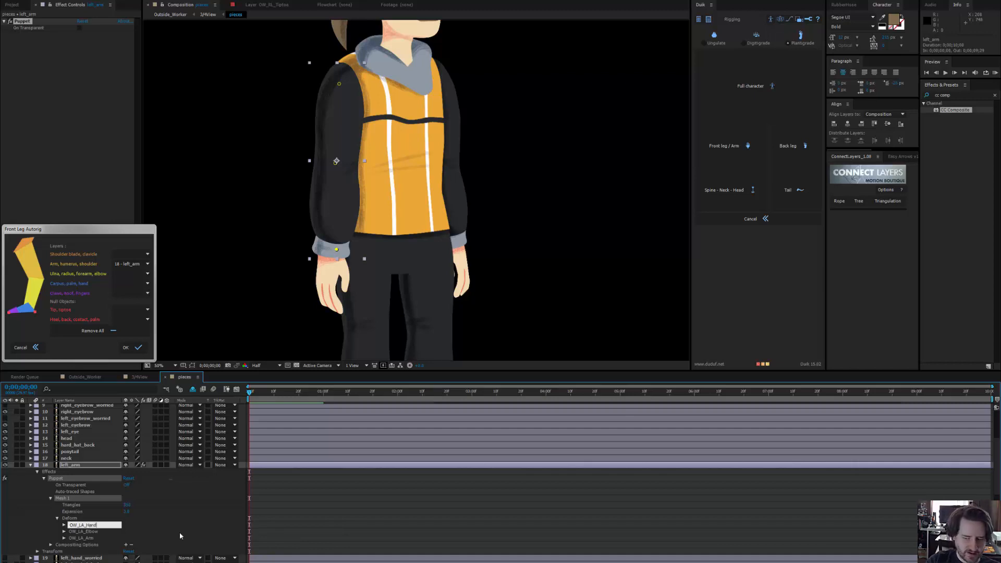
key(Return)
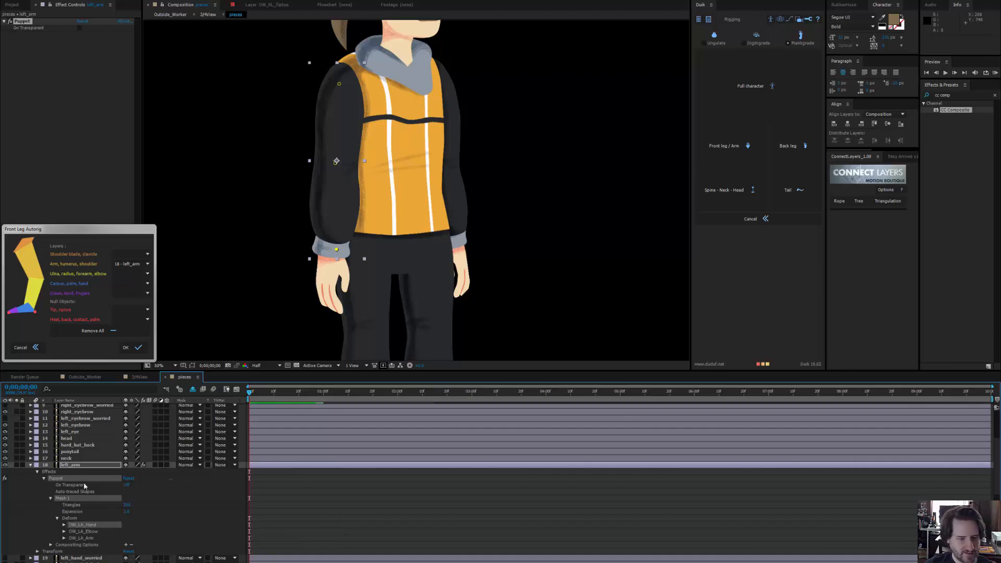
Save the project with the left_arm layer selected, and generate Duik bones for its puppet pins
click(81, 467)
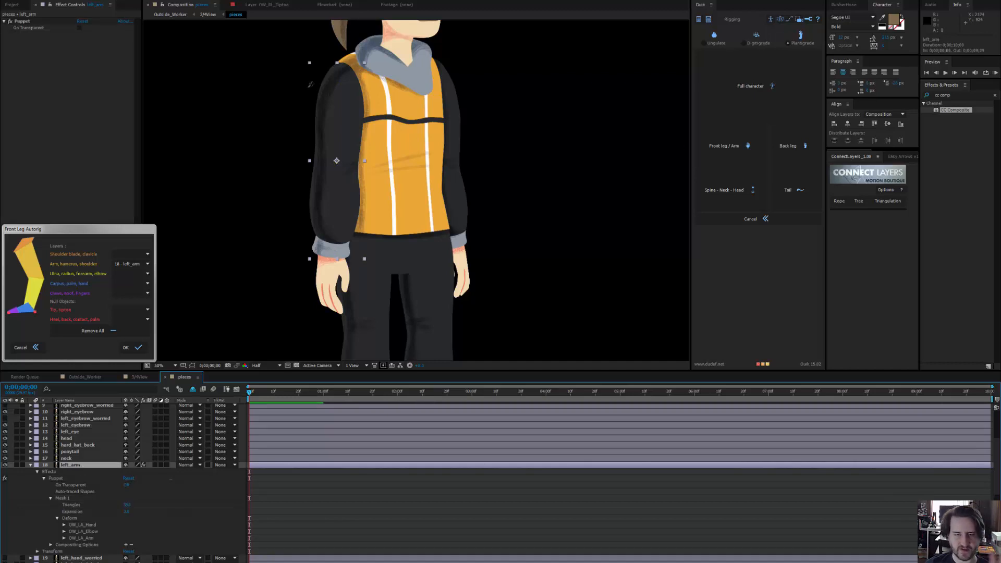
click(6, 0)
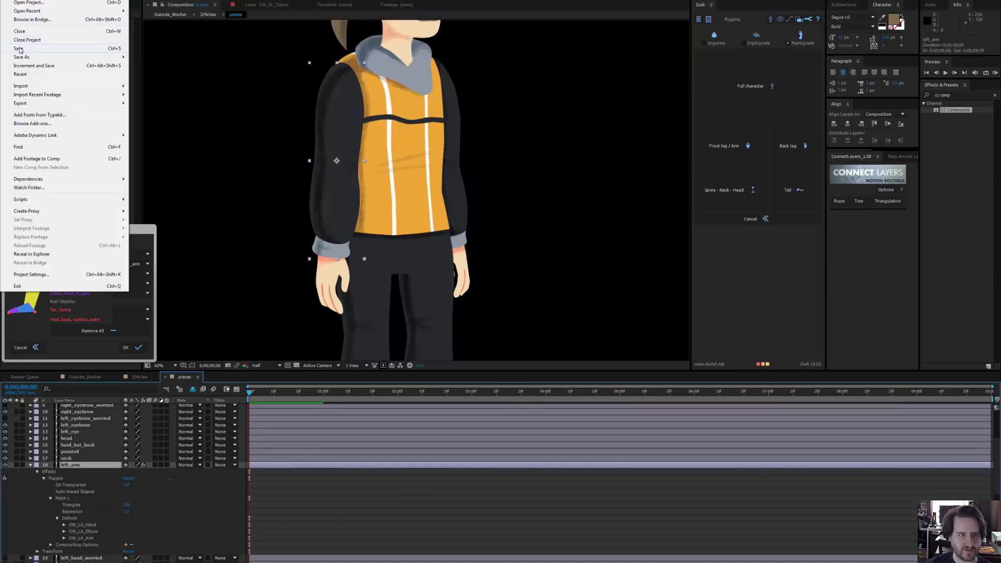
click(20, 48)
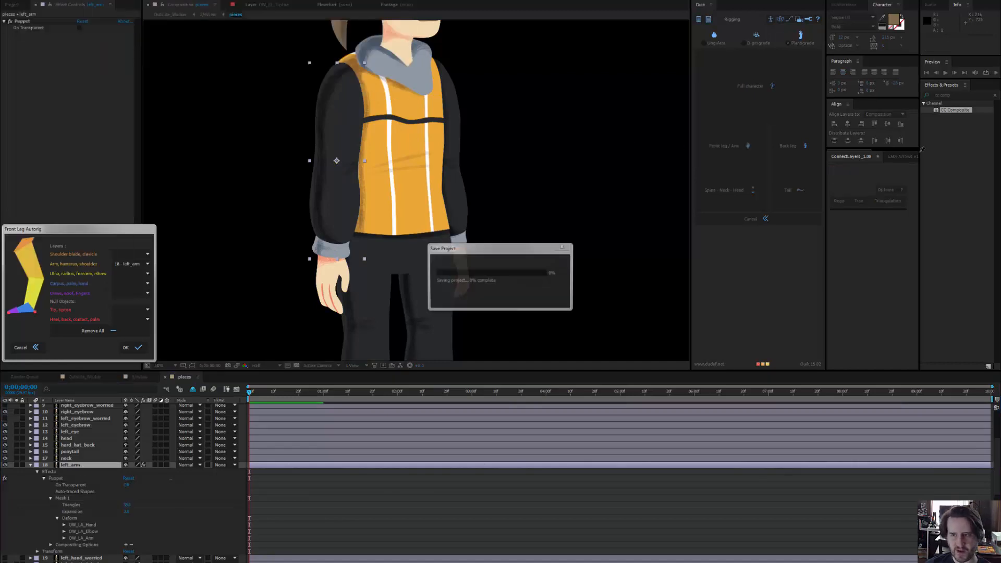
click(771, 19)
click(796, 151)
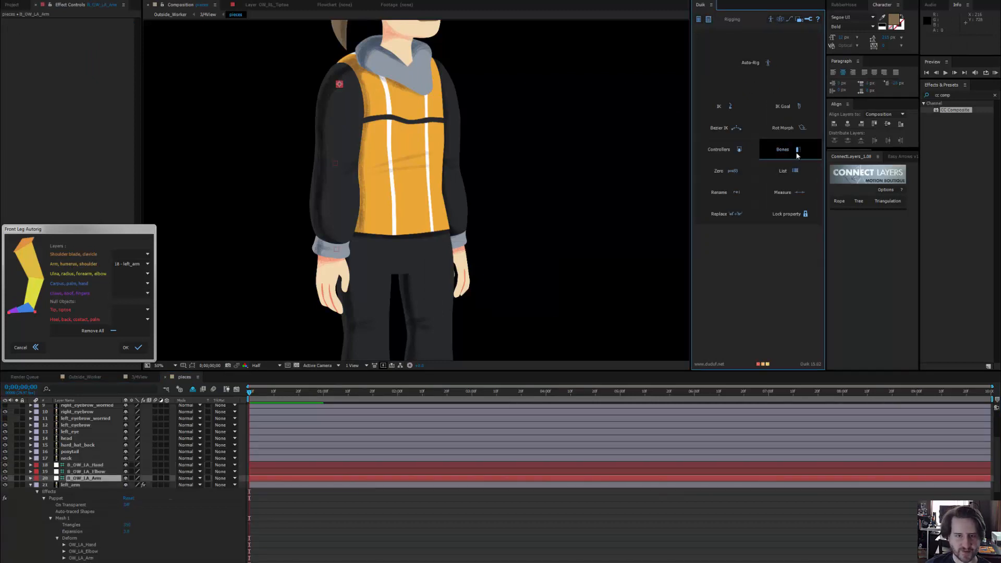
Discard the open Front Leg Autorig setup and autorig the B_OW_LA_Arm, Elbow and Hand bones as a plantigrade front leg/arm
shift+click(93, 466)
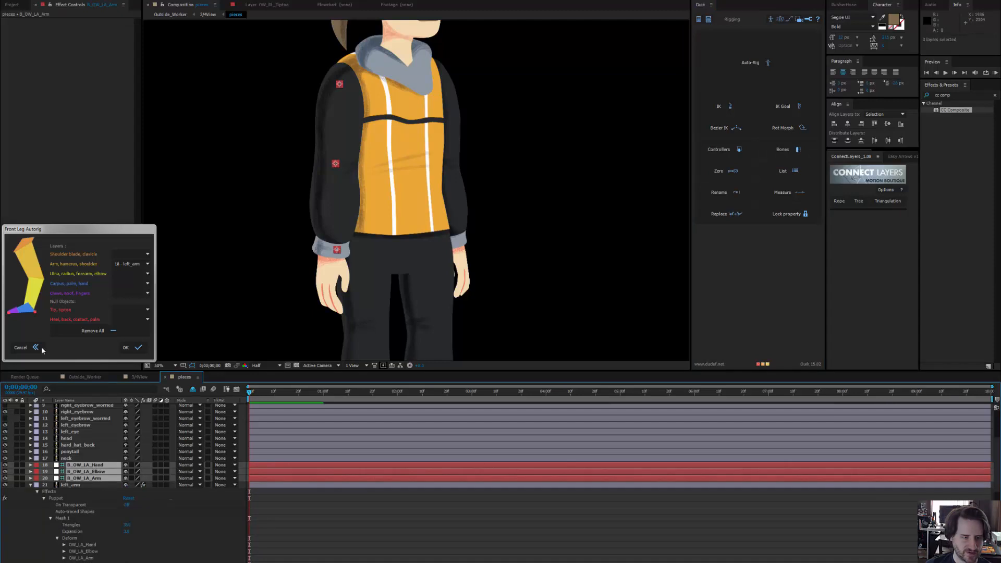
click(87, 331)
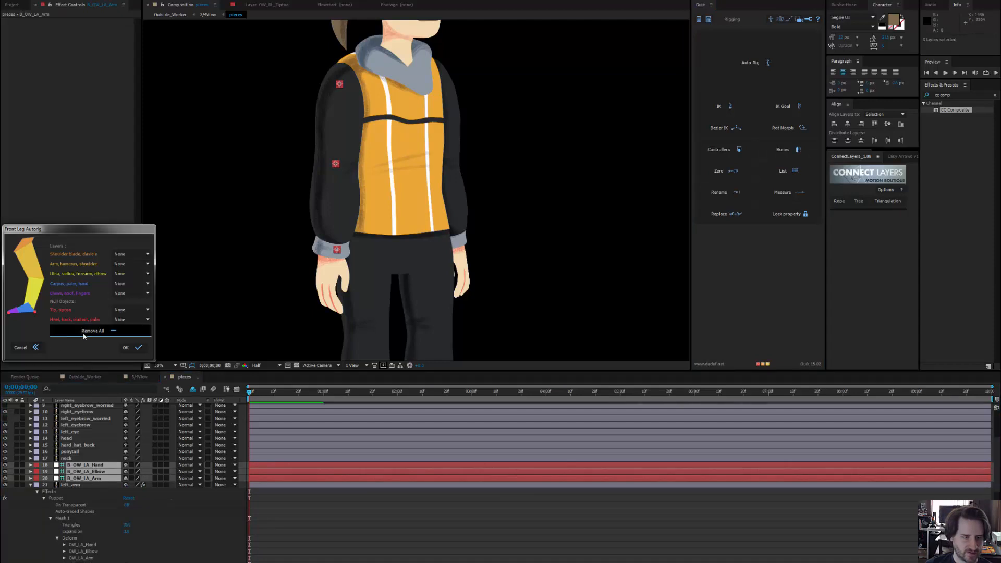
click(34, 350)
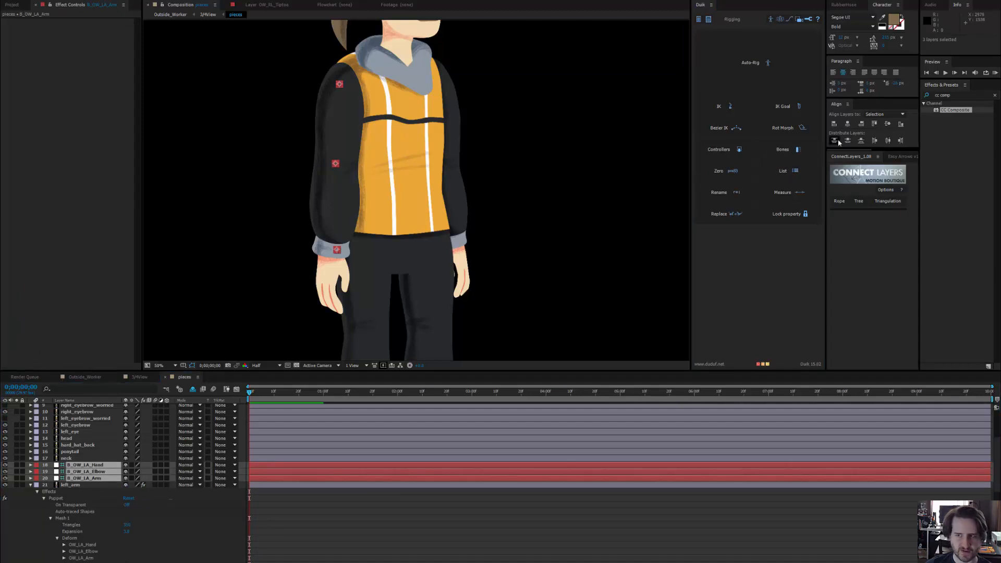
click(775, 66)
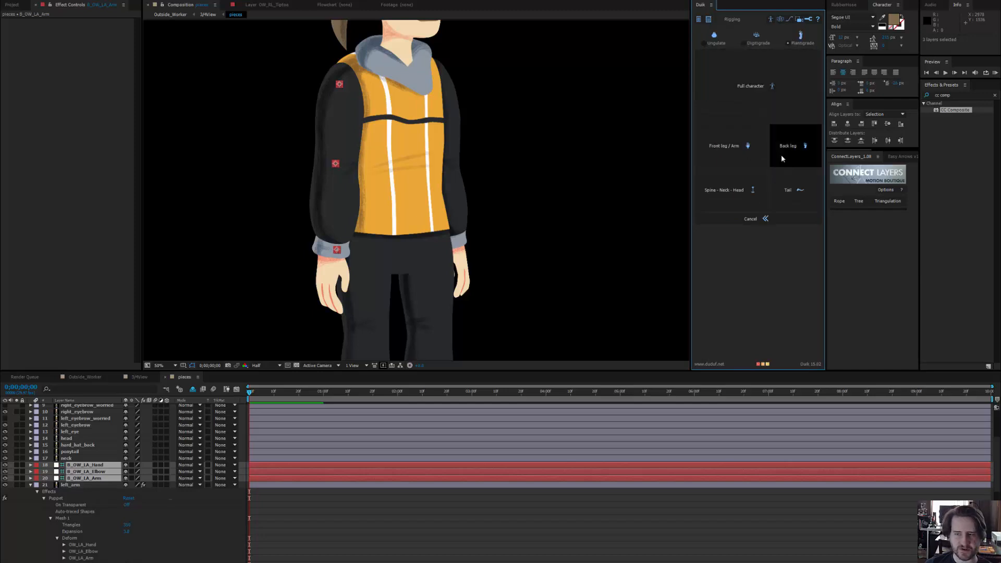
click(735, 147)
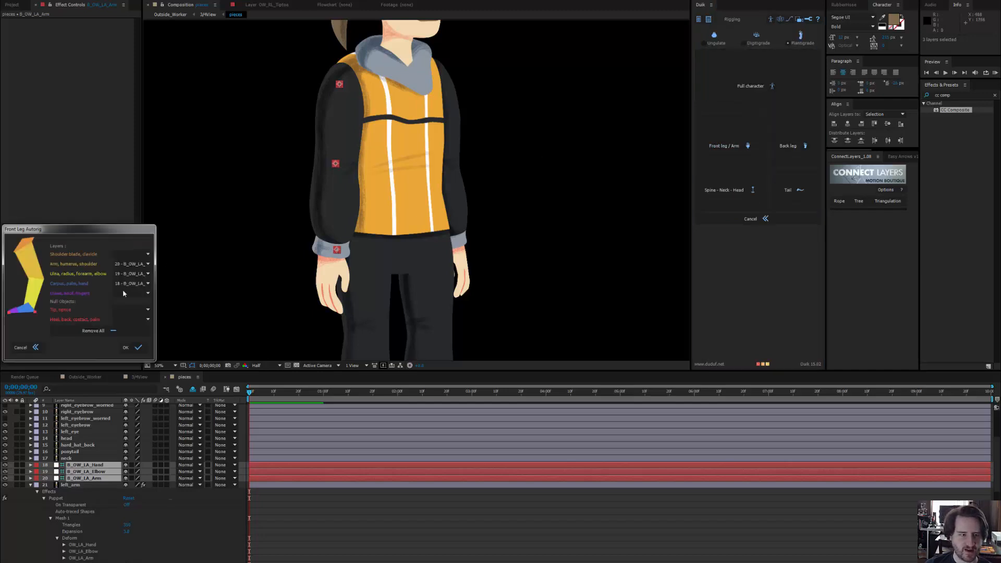
click(136, 348)
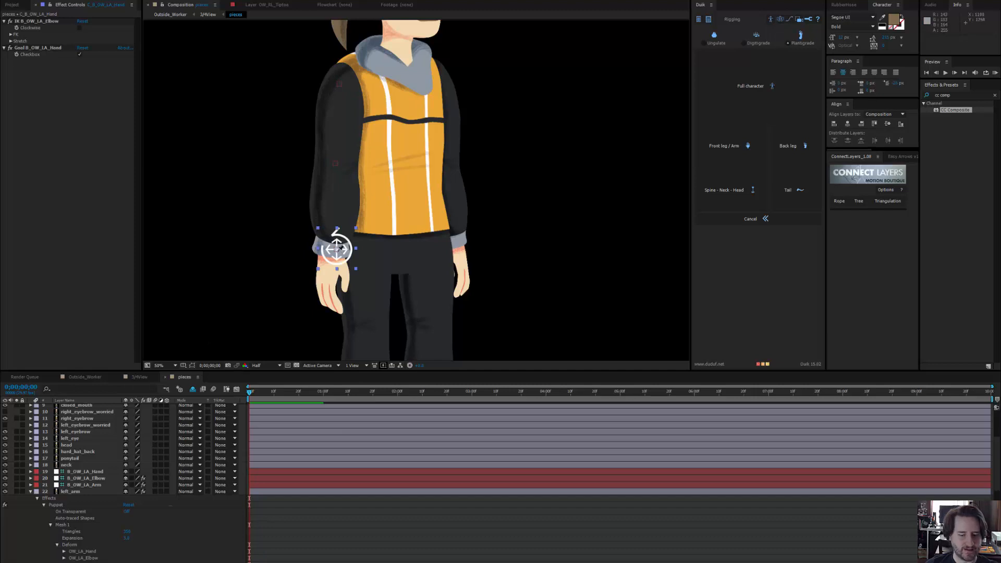
Test the left arm rig by moving the C_B_OW_LA_Hand controller slightly upward, and undo the move
drag(336, 250, 346, 231)
key(ctrl+z)
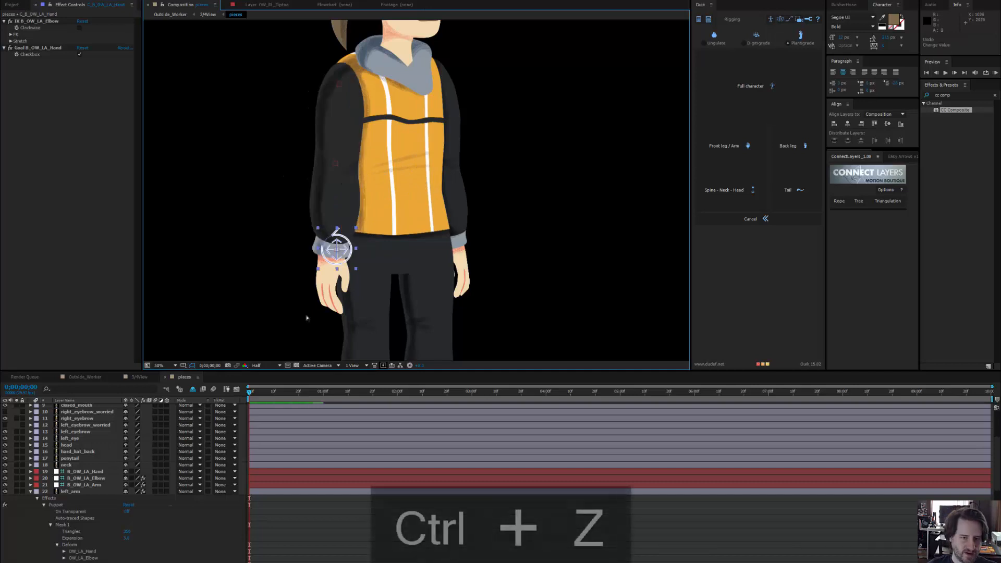
scroll(99, 458, up, 4)
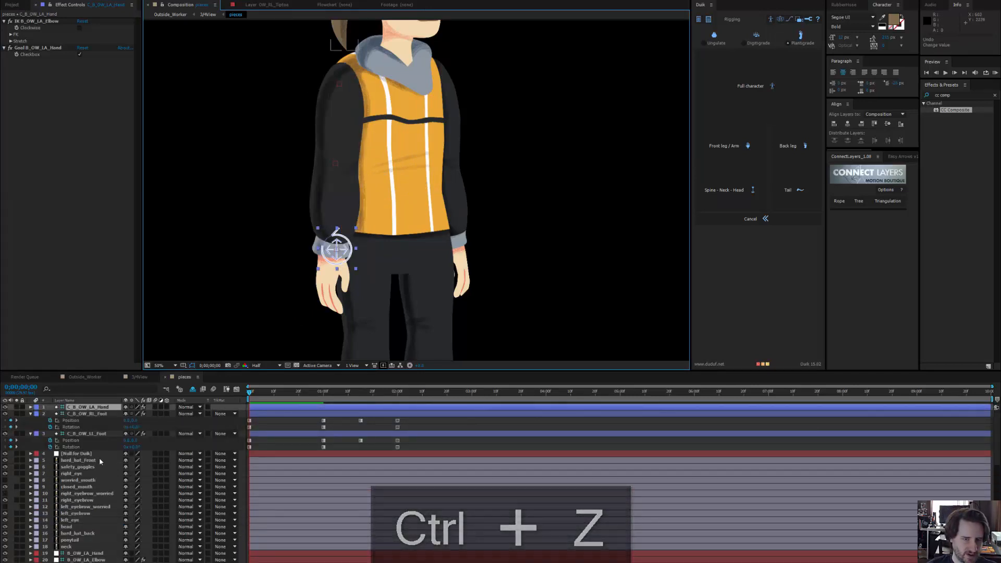
Select the left_hand_default artwork, try moving it upward on its own, and undo the move
click(324, 289)
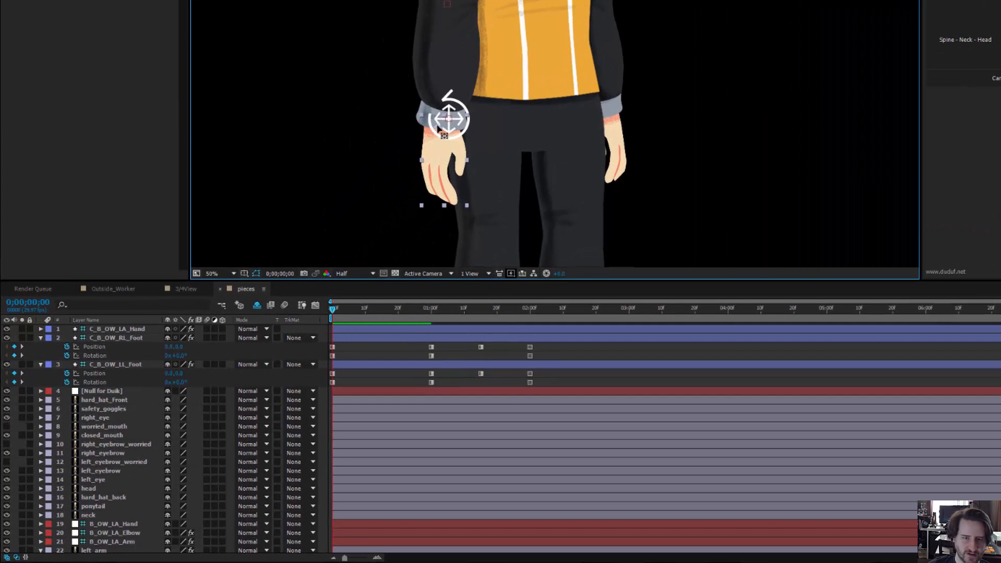
drag(436, 158, 432, 133)
key(ctrl+z)
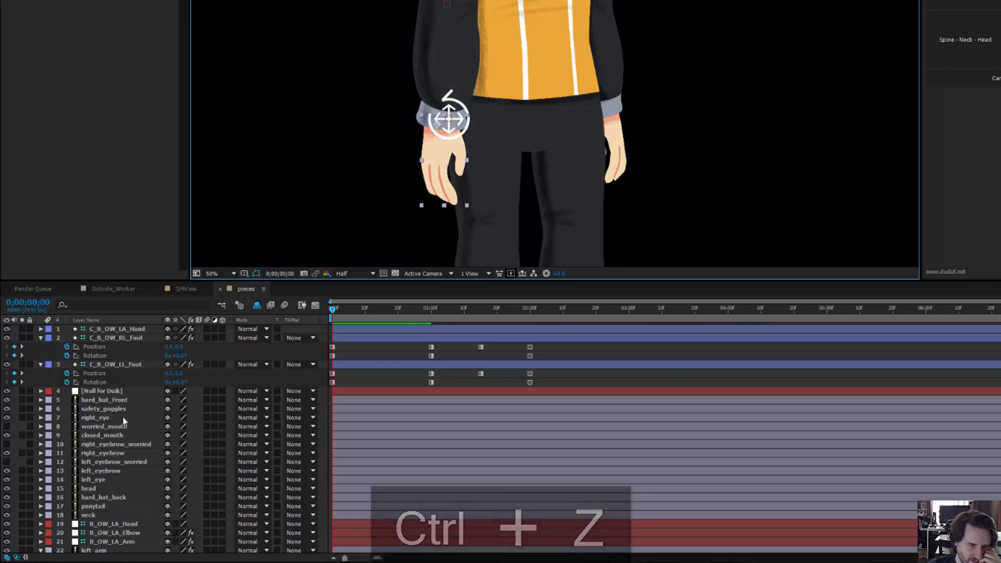
scroll(123, 415, down, 5)
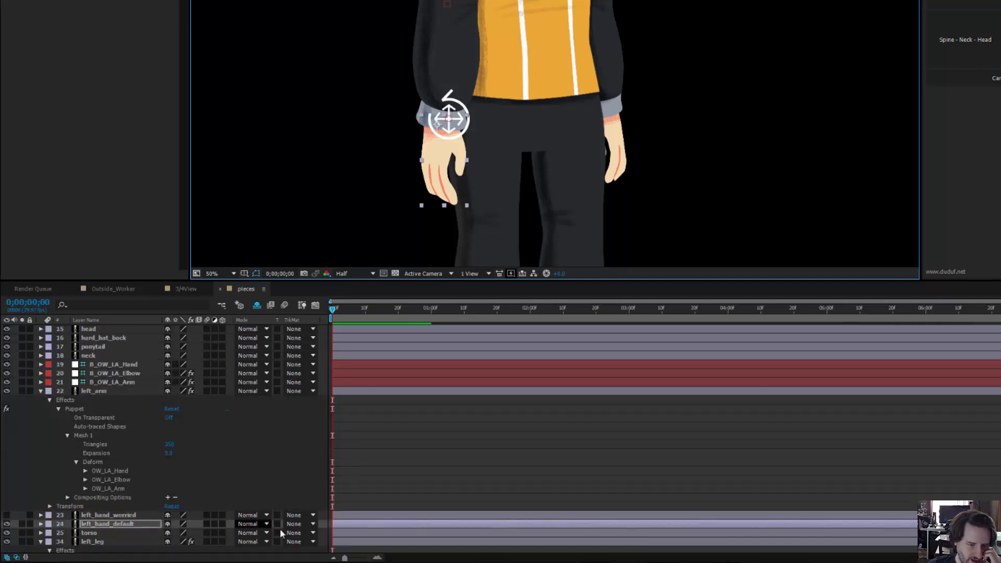
click(311, 524)
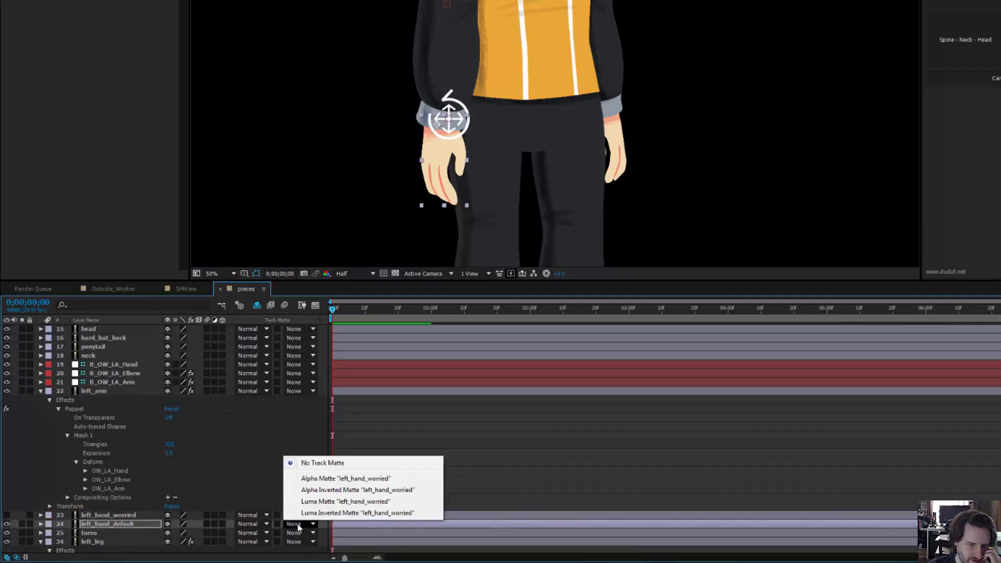
click(346, 479)
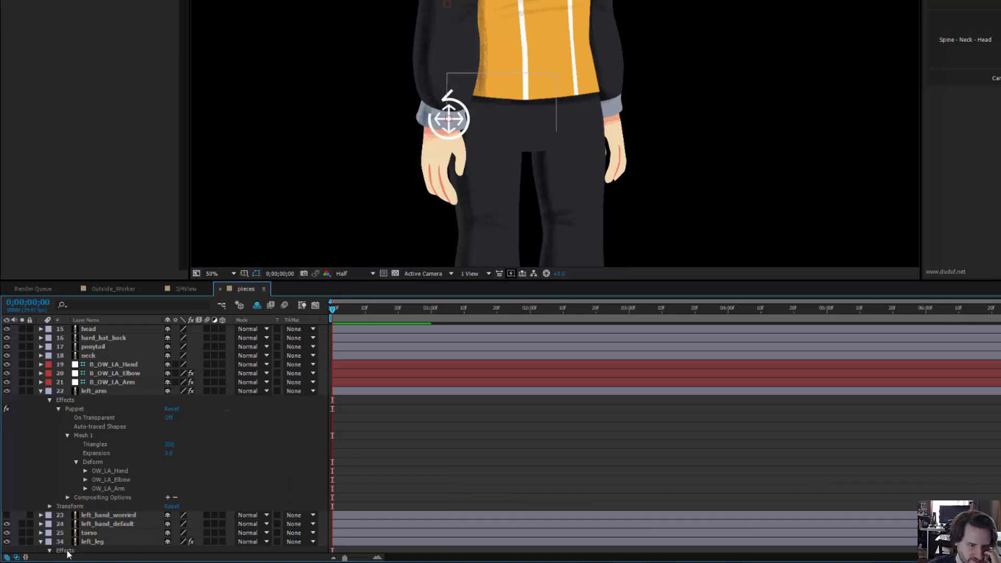
click(16, 556)
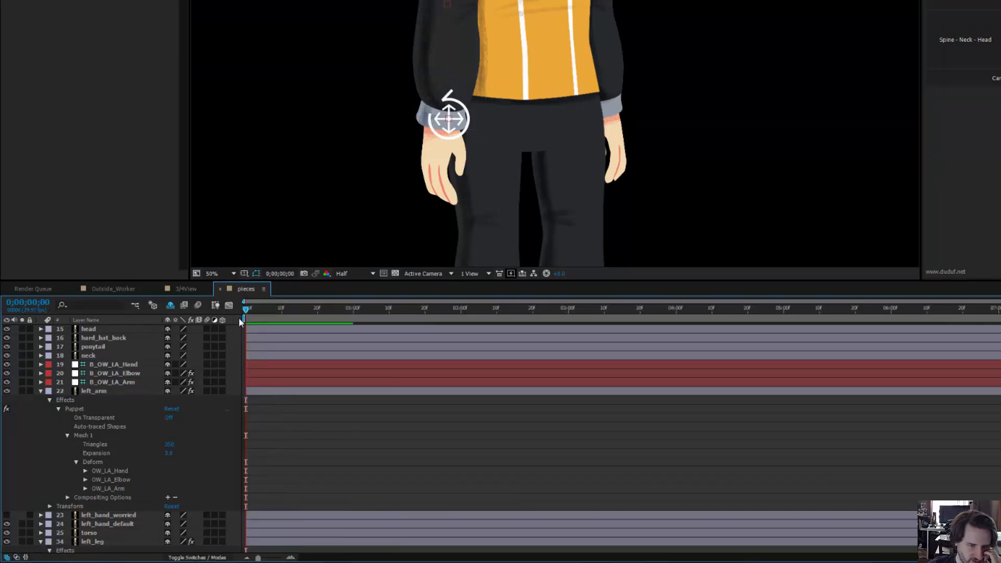
click(16, 556)
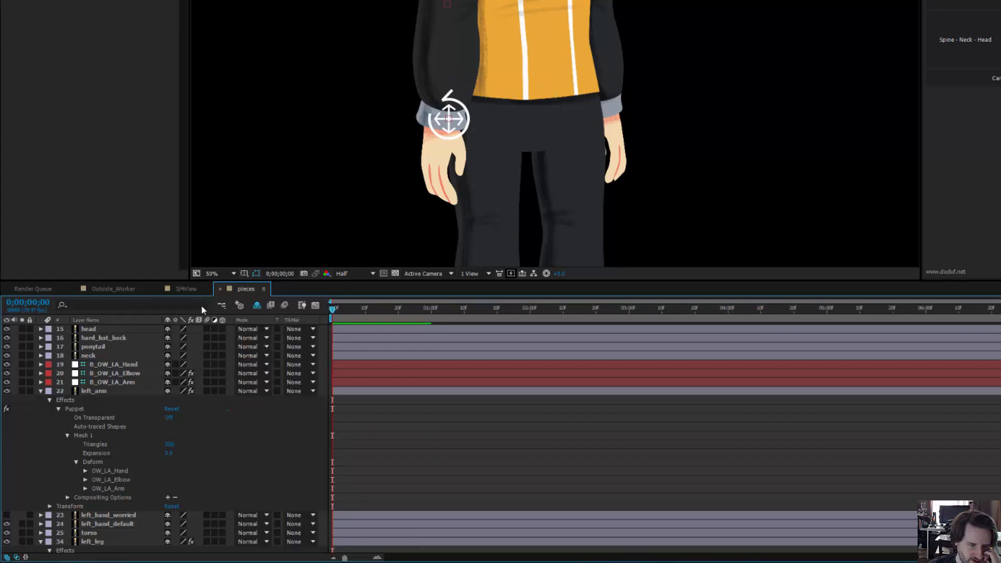
Show the Parent column in the timeline and parent the left_hand_default layer to 1. C_B_OW_LA_Hand
right_click(149, 318)
mouse_move(177, 353)
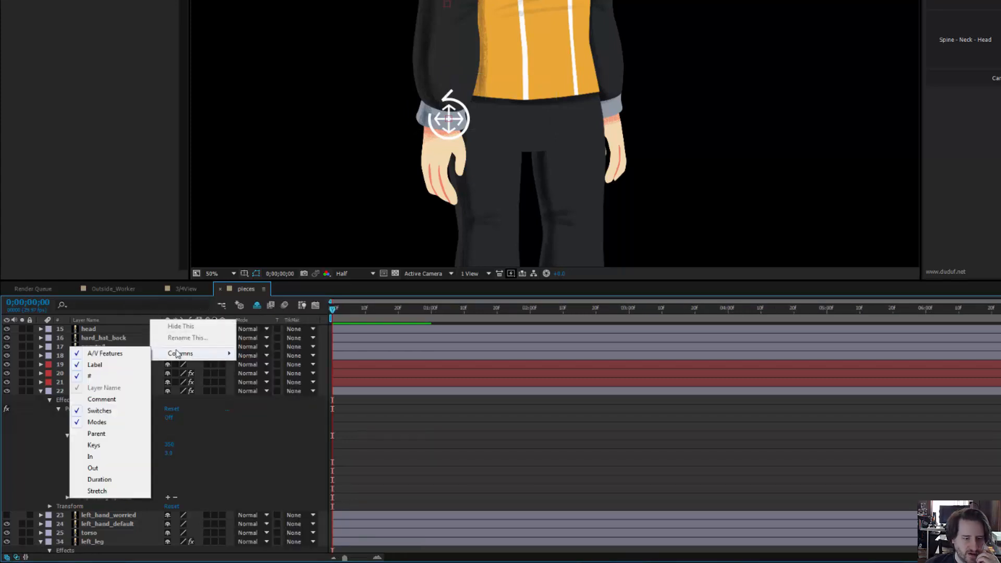
click(114, 431)
click(17, 556)
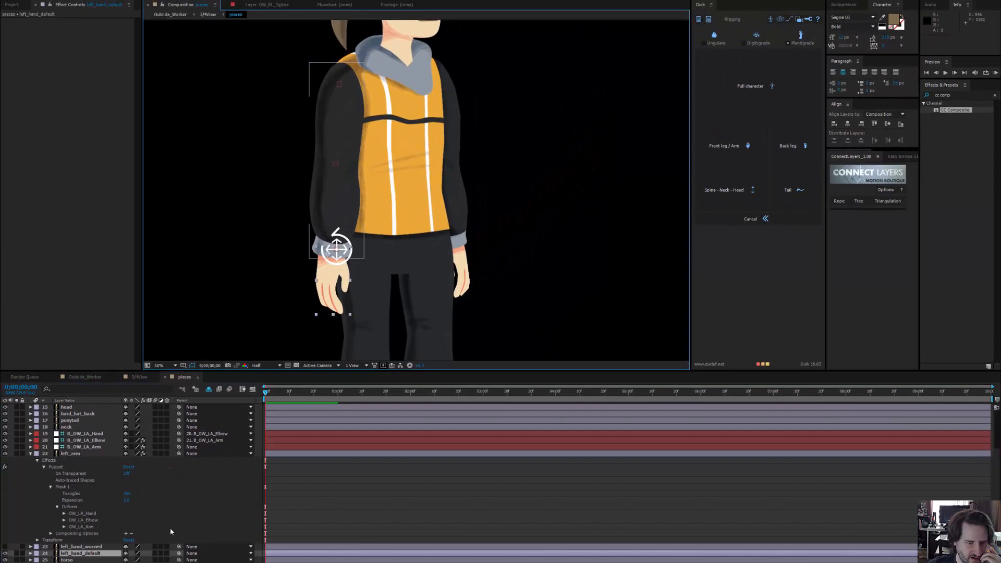
click(234, 547)
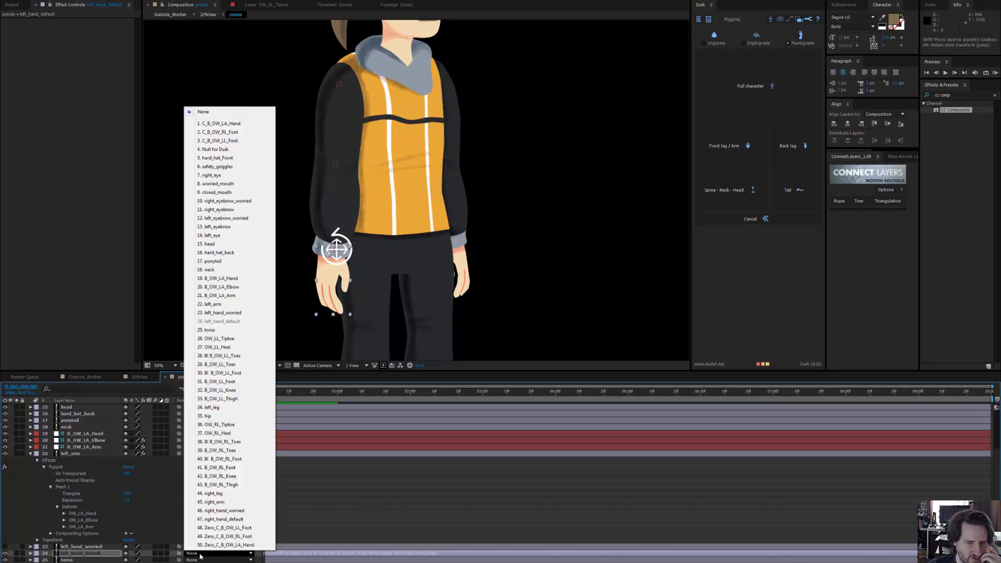
click(238, 123)
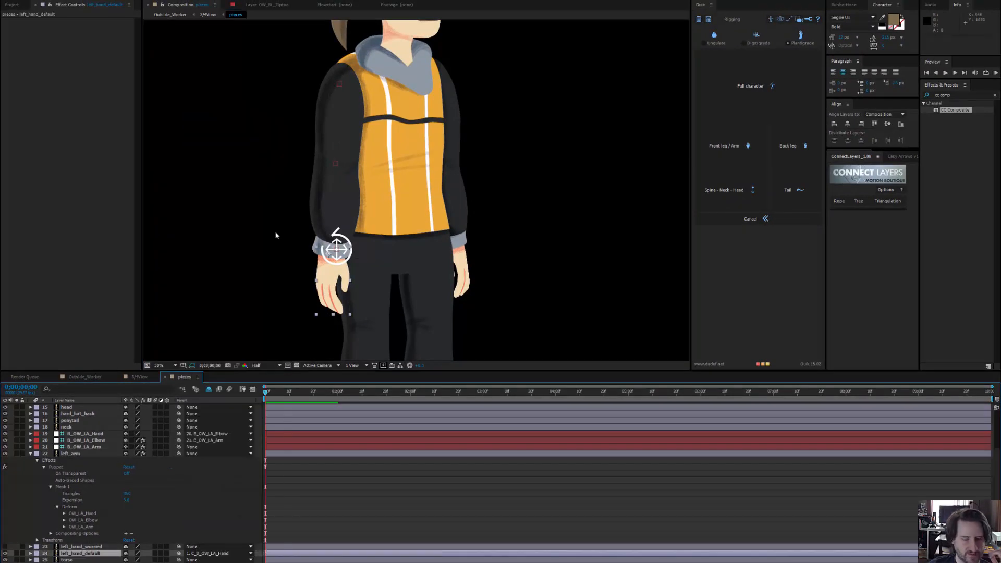
Enable Position and Rotation keyframing on C_B_OW_LA_Hand at 0;00, and at 1;00 move the controller up and outward, away from the body
scroll(133, 488, up, 6)
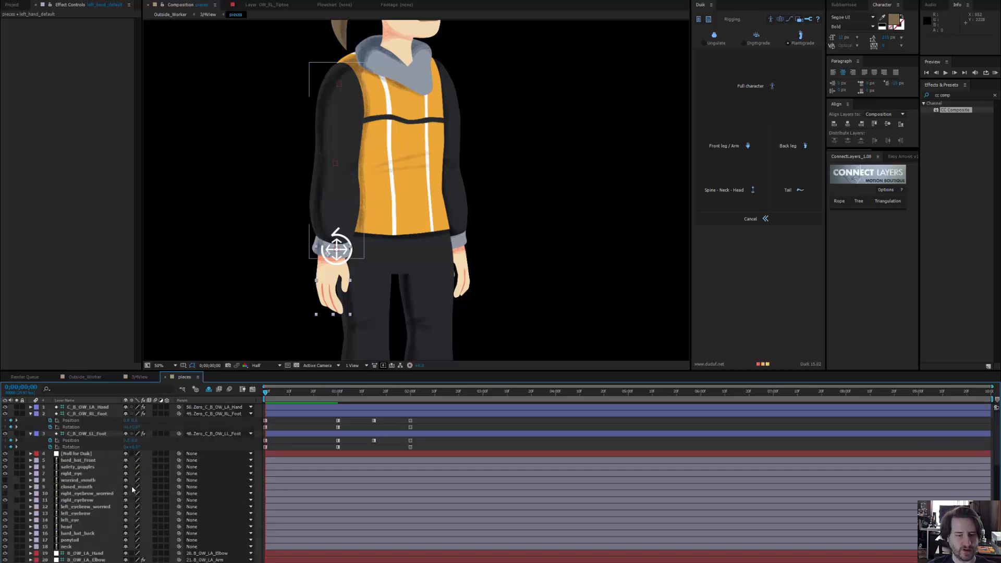
click(86, 407)
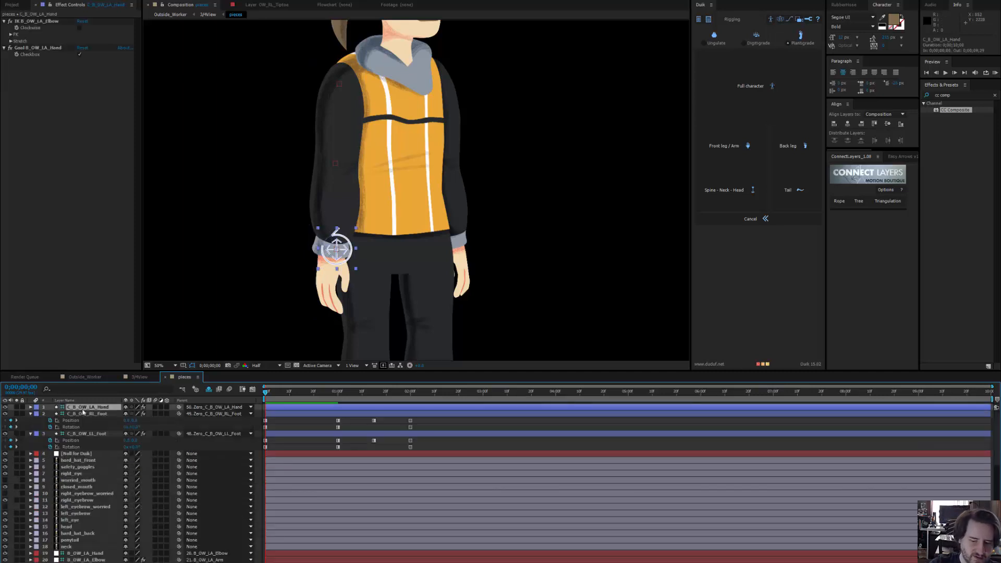
key(u)
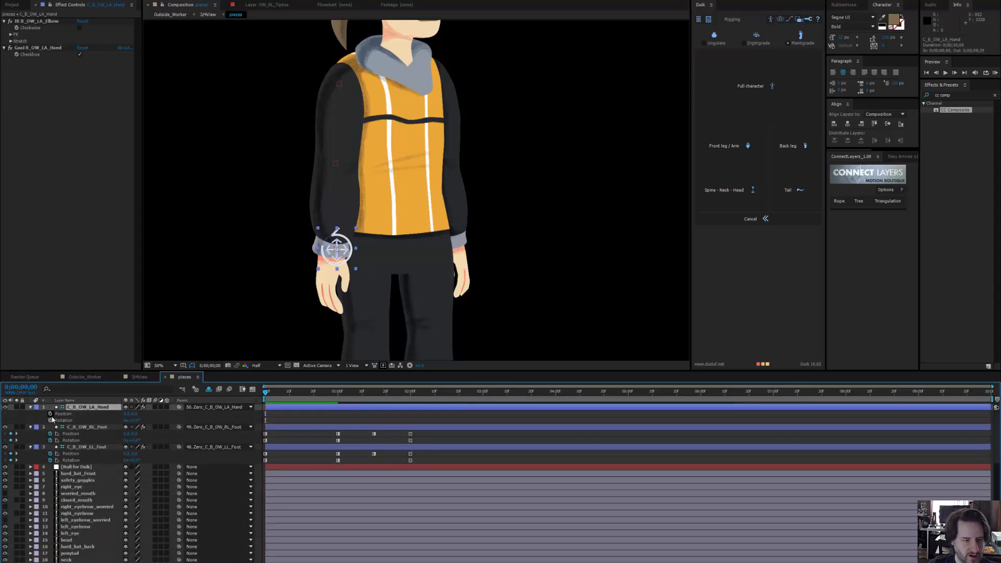
drag(51, 415, 50, 420)
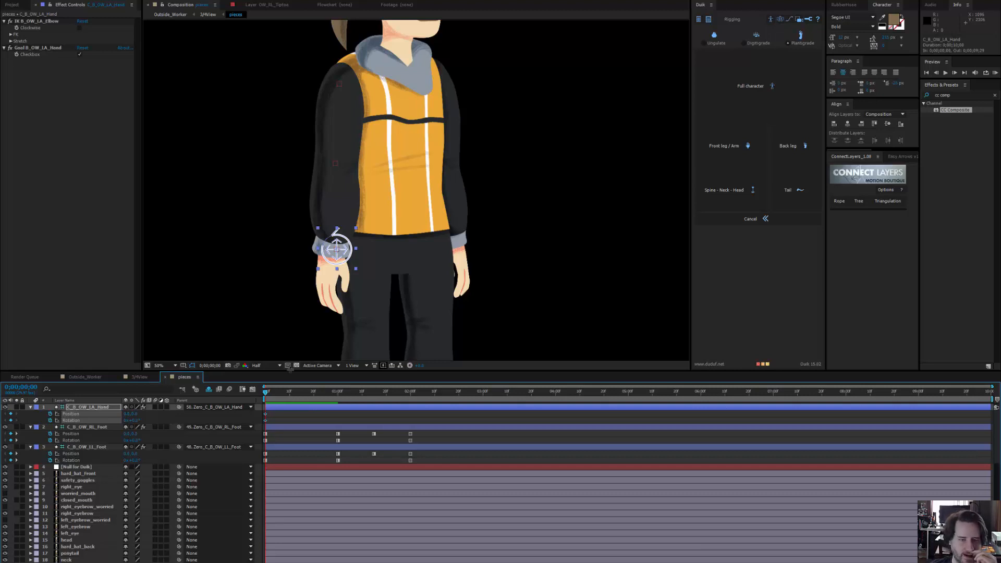
drag(276, 394, 337, 398)
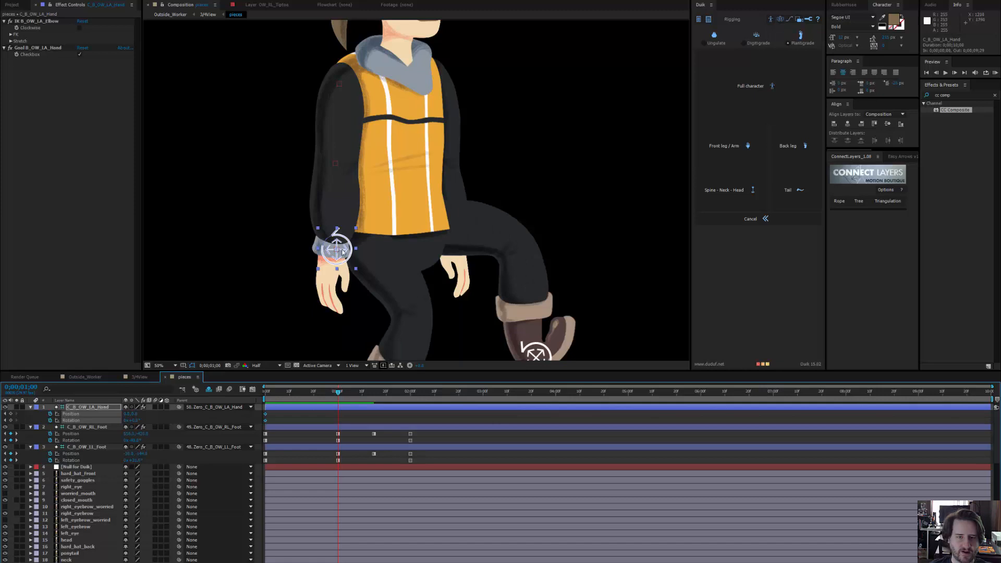
drag(342, 251, 261, 172)
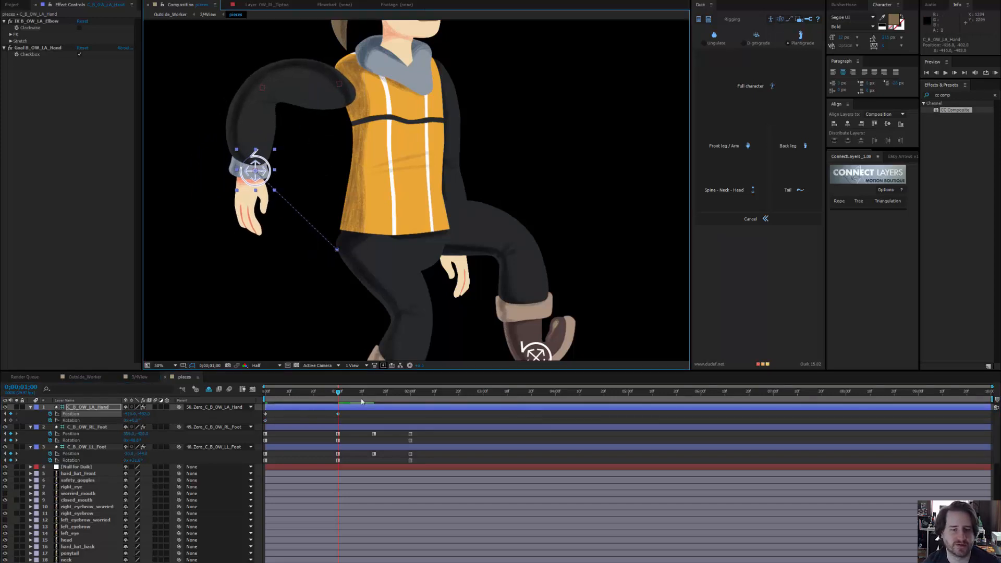
At 2;00, pose C_B_OW_LA_Hand across the chest near the chin, rotated so the hand points upward
drag(362, 401, 412, 398)
drag(330, 224, 306, 260)
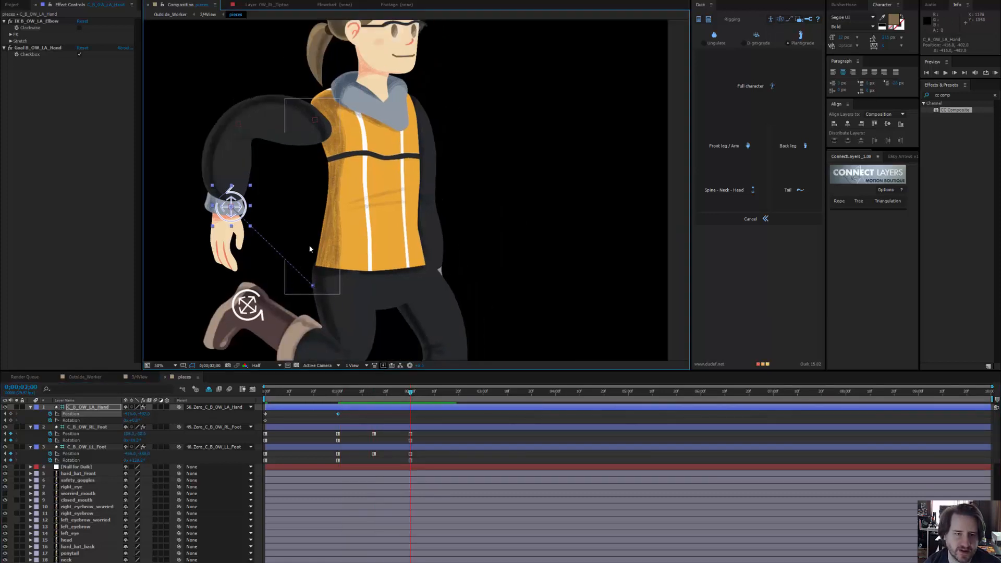
drag(233, 208, 413, 148)
key(w)
drag(477, 128, 404, 130)
drag(408, 133, 412, 132)
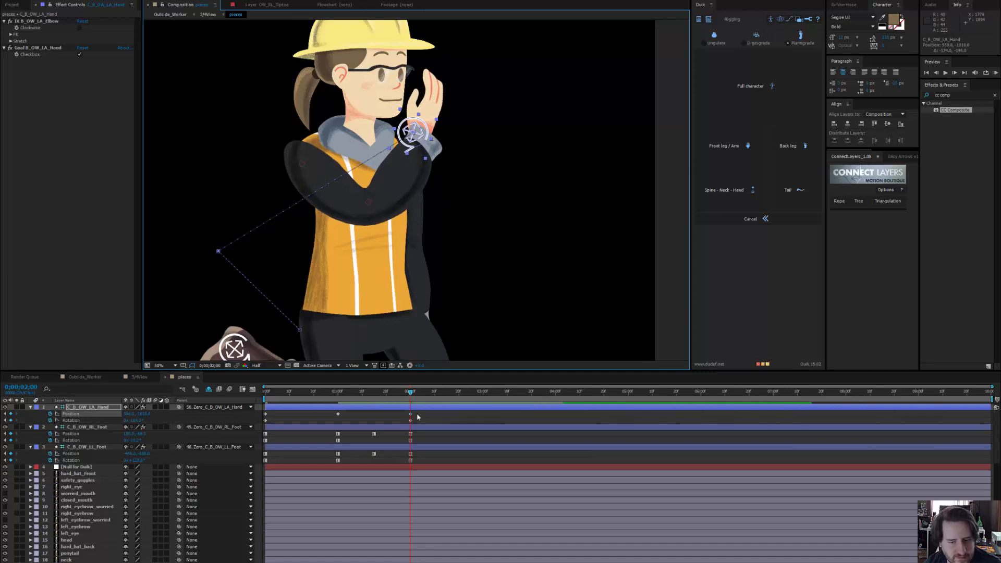
At 1;00, rotate the C_B_OW_LA_Hand controller so the hand angles down and outward, undoing the accidental rotation of left_hand_default
drag(410, 392, 338, 406)
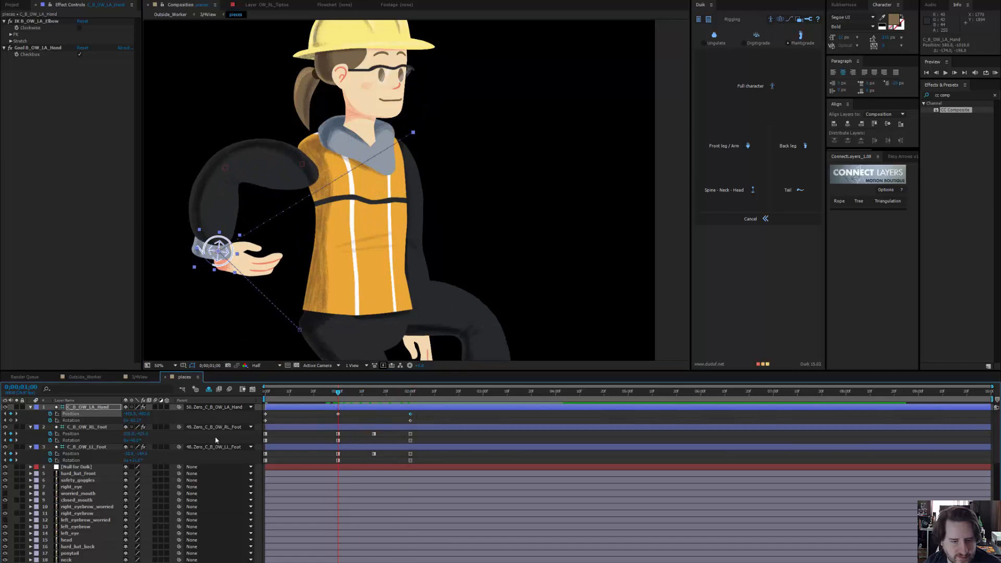
drag(242, 291, 185, 295)
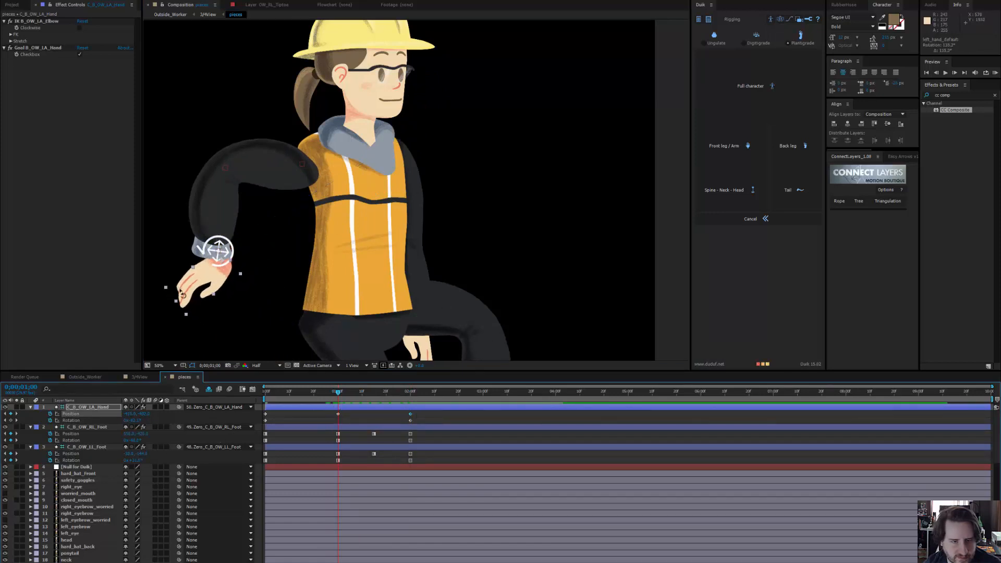
key(ctrl+z)
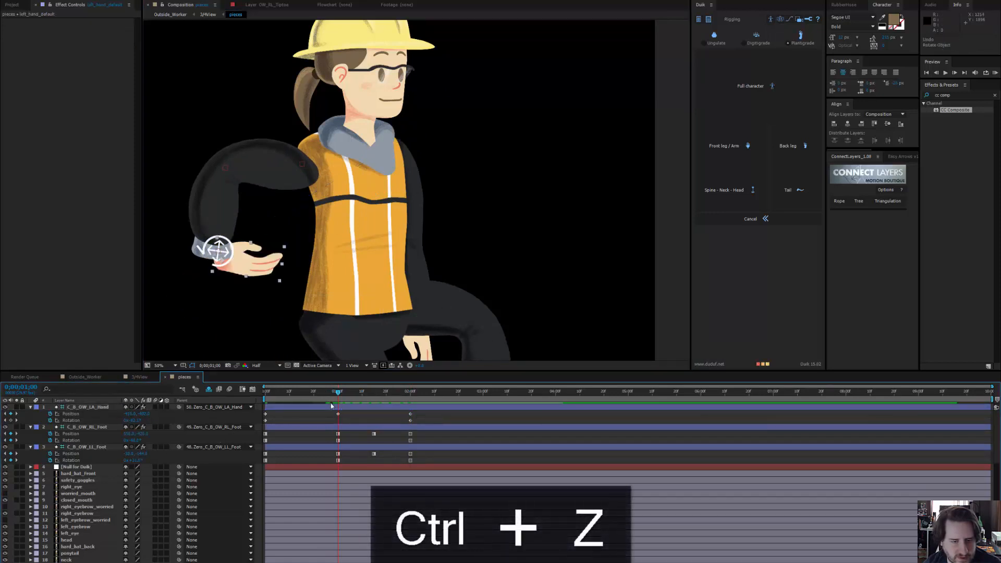
click(343, 407)
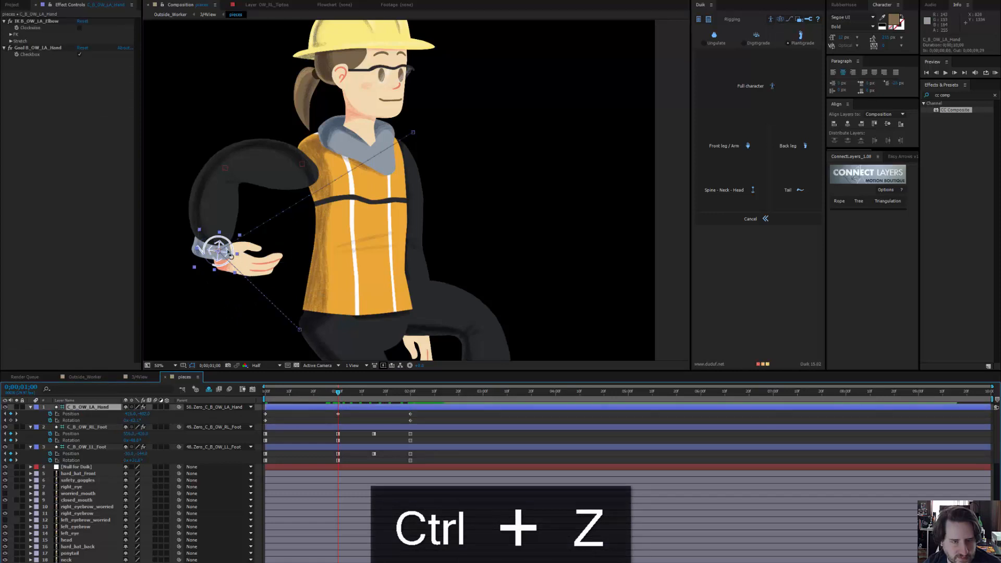
drag(230, 256, 211, 269)
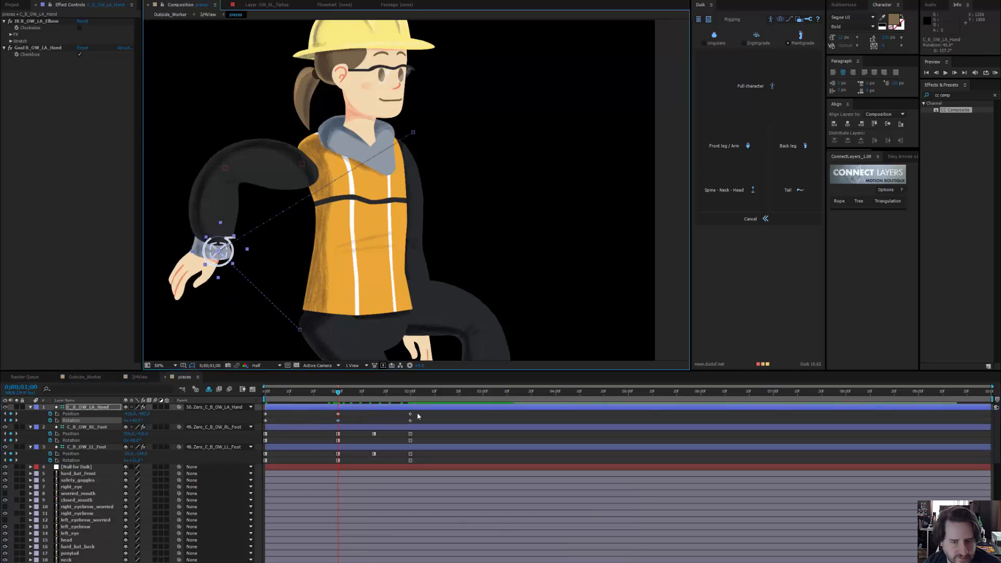
Apply Duik easing to the C_B_OW_LA_Hand Position and Rotation keyframes, and scrub between 1;00 and 2;00 to preview the motion
drag(417, 415, 275, 430)
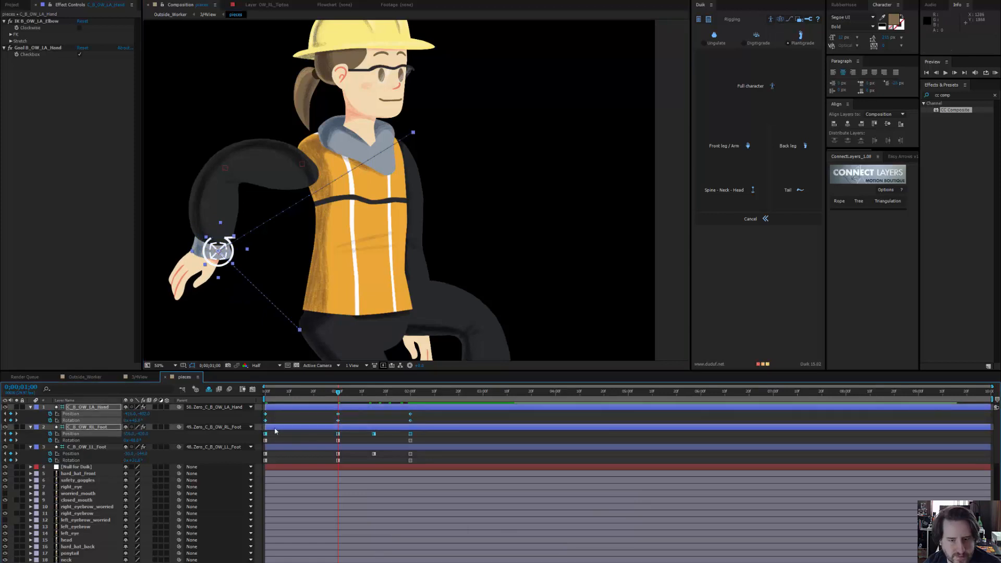
click(789, 18)
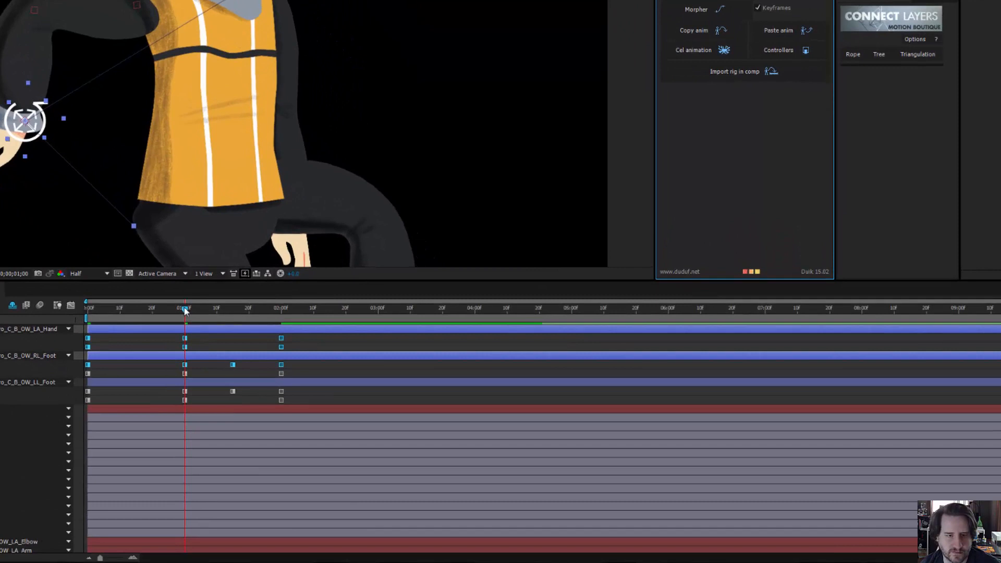
drag(341, 401, 358, 401)
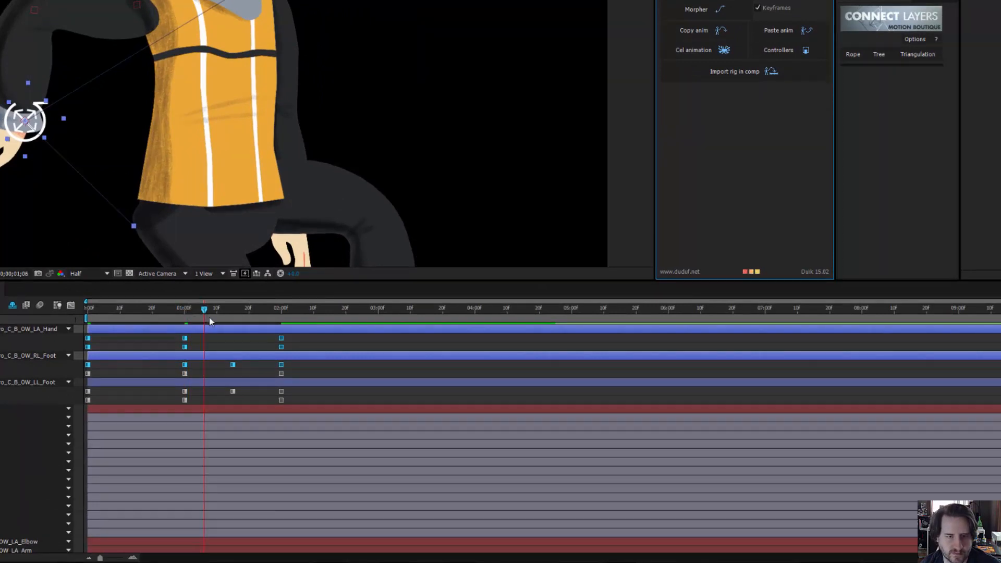
drag(210, 322, 239, 311)
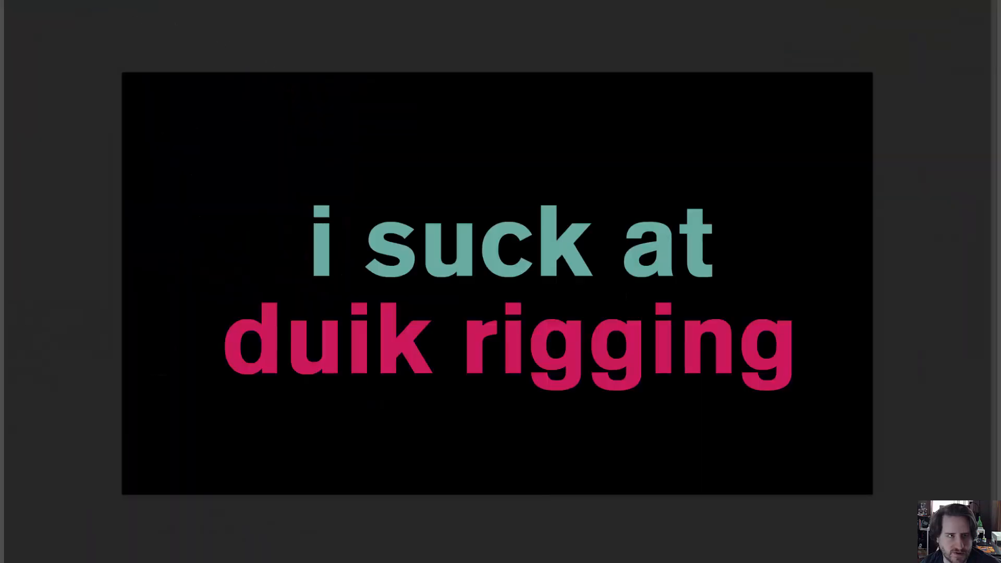
Switch to the Outside_Worker.psd document in Photoshop, move the left arm away from the body, try shifting the torso and undo that shift
key(Tab)
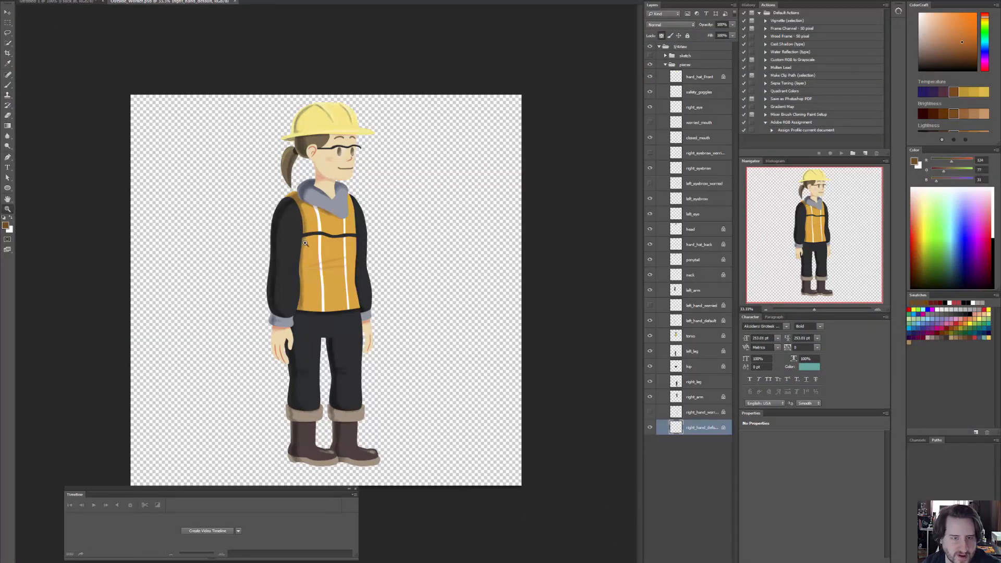
drag(294, 241, 250, 240)
drag(342, 246, 277, 246)
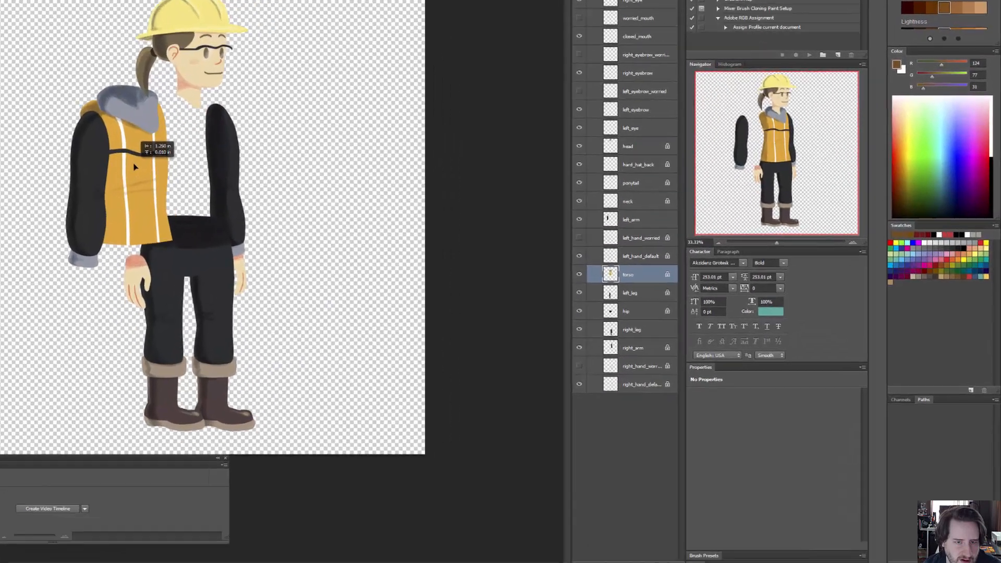
drag(134, 167, 177, 167)
key(ctrl+z)
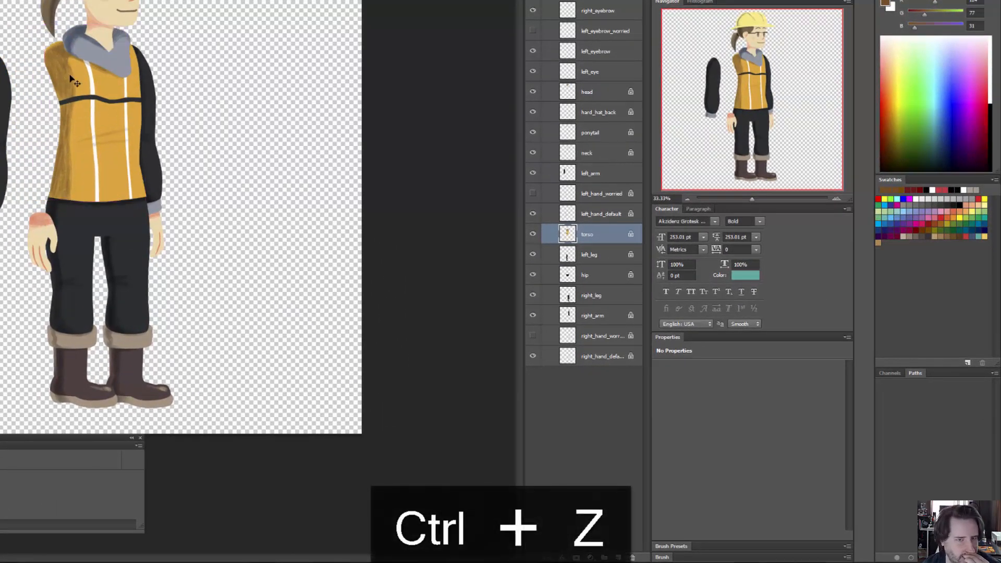
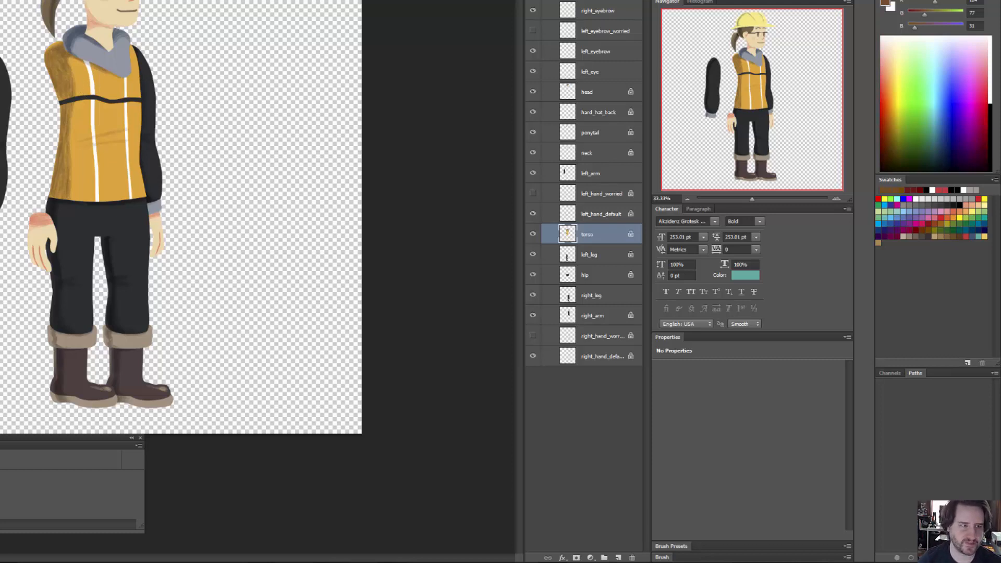
On a new layer, paint a vest-coloured shape along the torso's exposed arm side and a narrower dark sleeve stroke over it
click(102, 219)
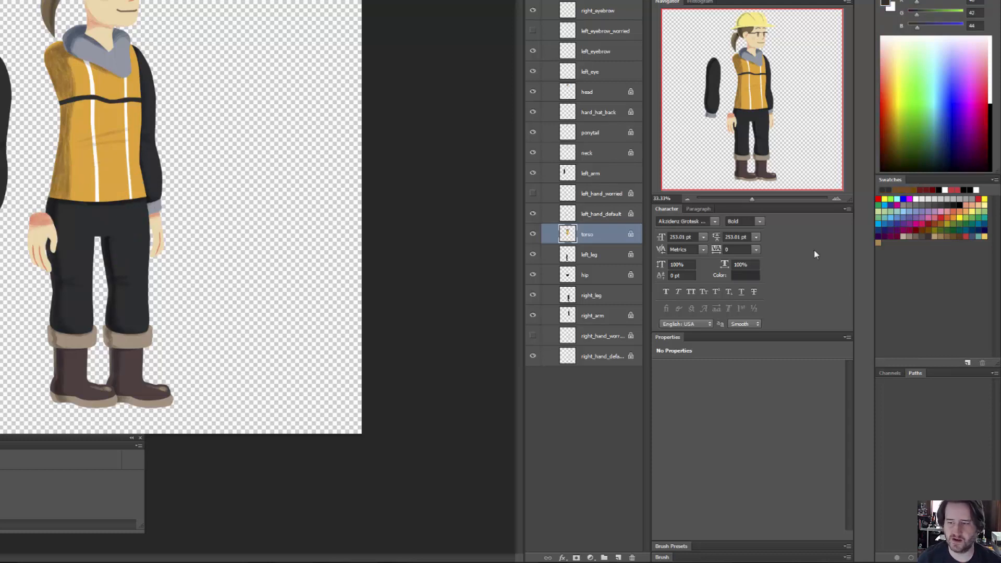
click(637, 443)
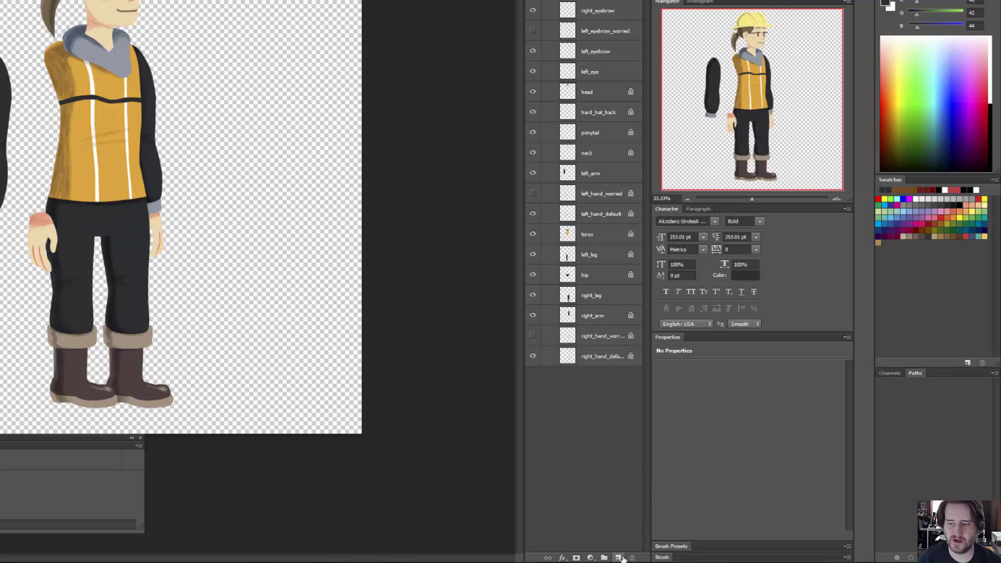
click(619, 557)
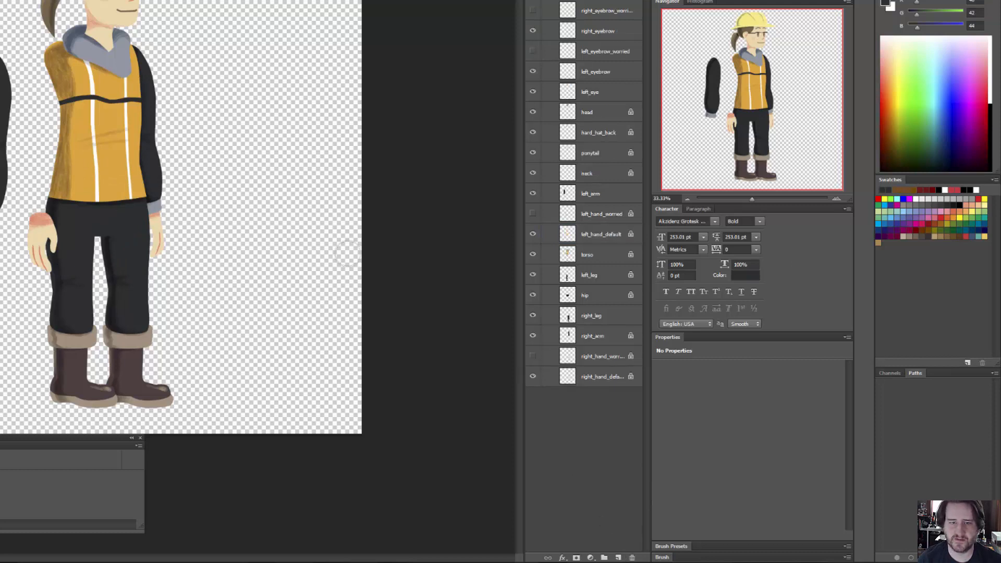
alt+click(51, 59)
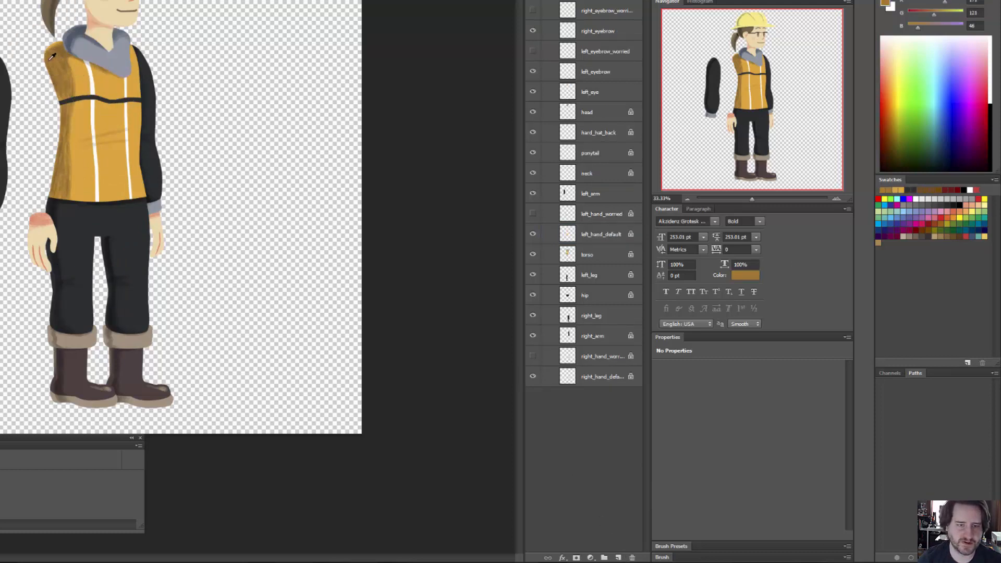
drag(47, 62, 43, 184)
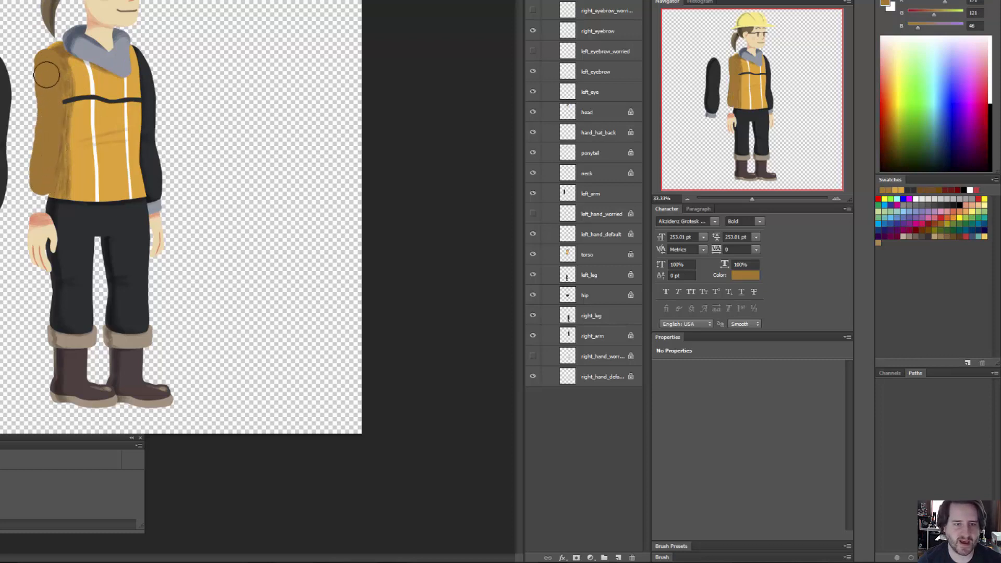
drag(48, 70, 42, 195)
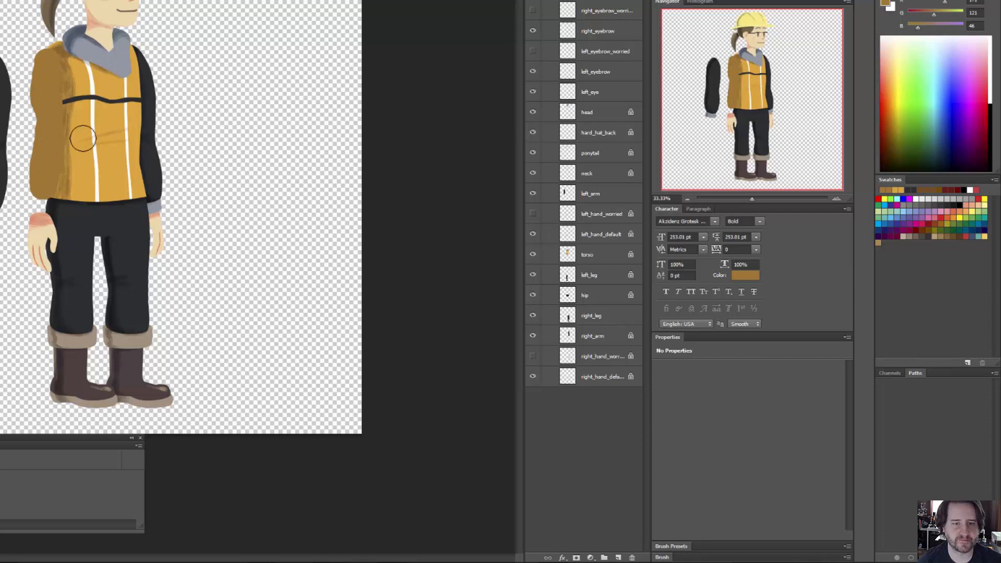
alt+click(80, 211)
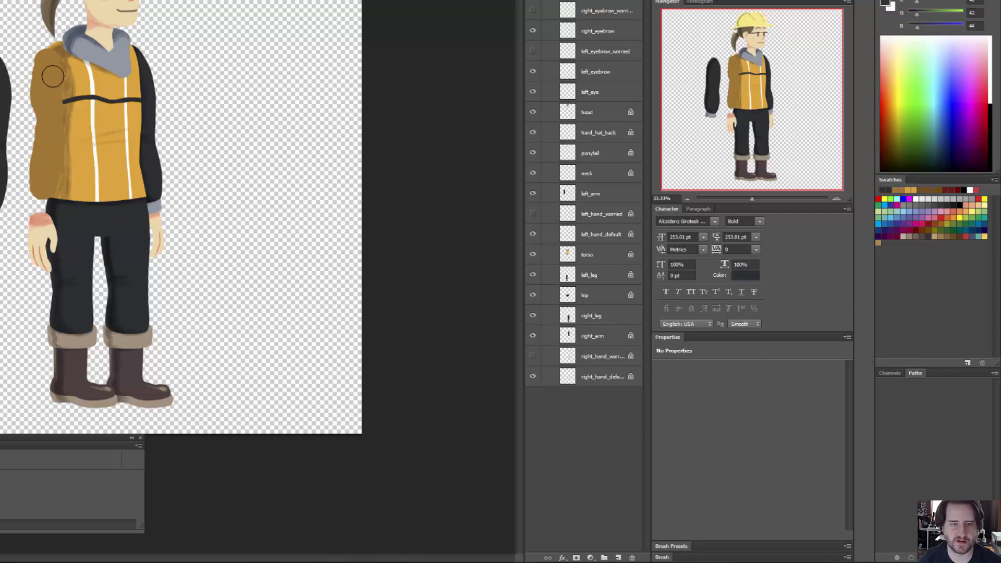
drag(48, 68, 43, 188)
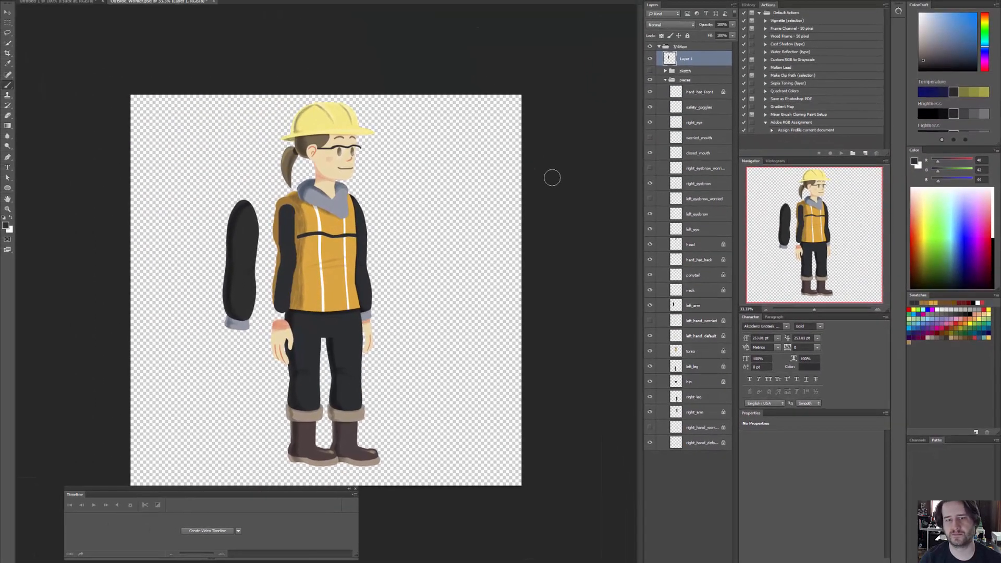
Try to shift the artwork at the worker's collar slightly with the Move tool, and undo the change
key(v)
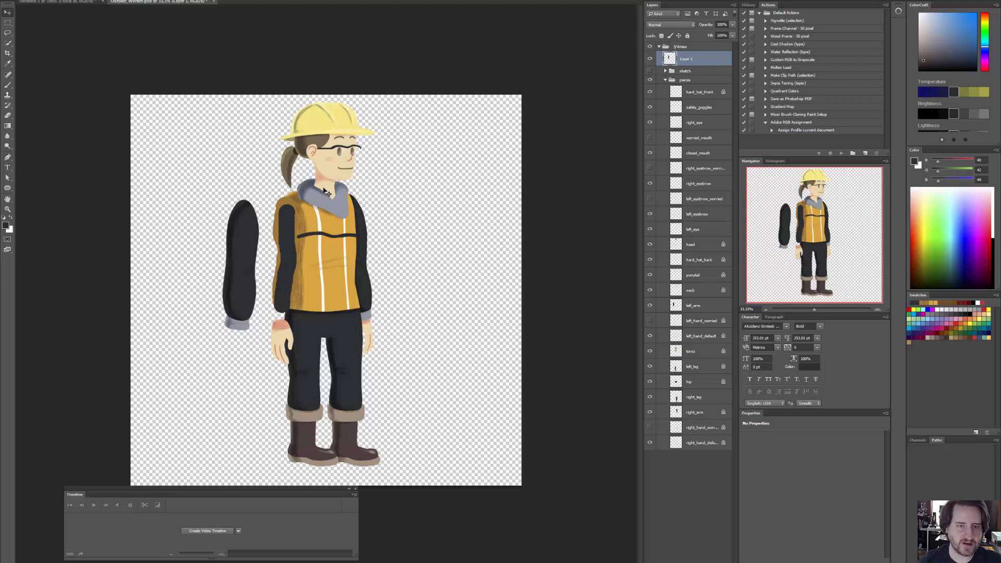
mouse_move(327, 192)
mouse_down()
mouse_move(336, 167)
mouse_move(329, 172)
mouse_move(344, 169)
mouse_move(336, 156)
mouse_move(336, 178)
mouse_up()
key(ctrl+z)
key(ctrl+z)
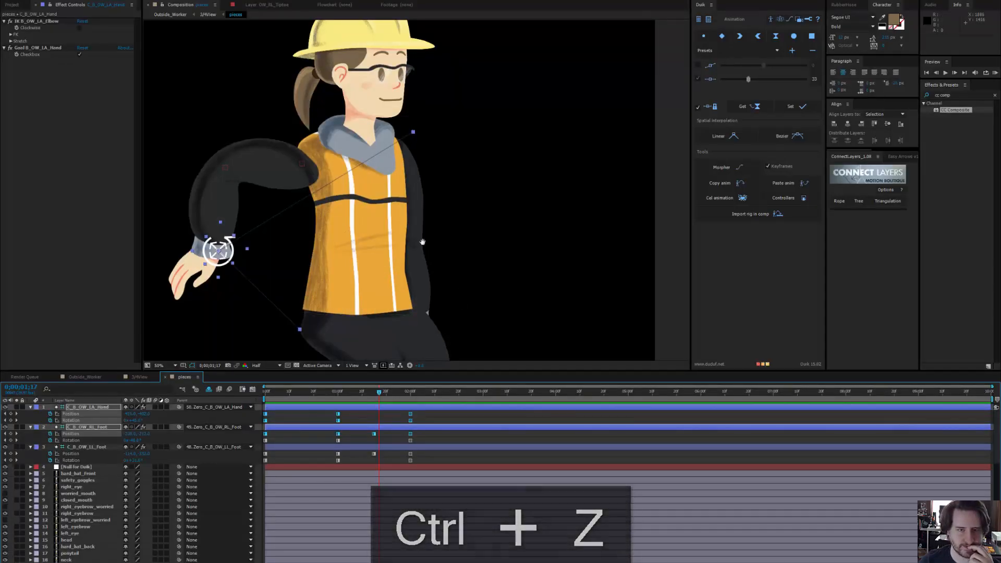
Examine the torso, arm and hip overlaps in the pieces composition while scrubbing the leg motion, ending at 0;00;01;07
drag(422, 239, 396, 189)
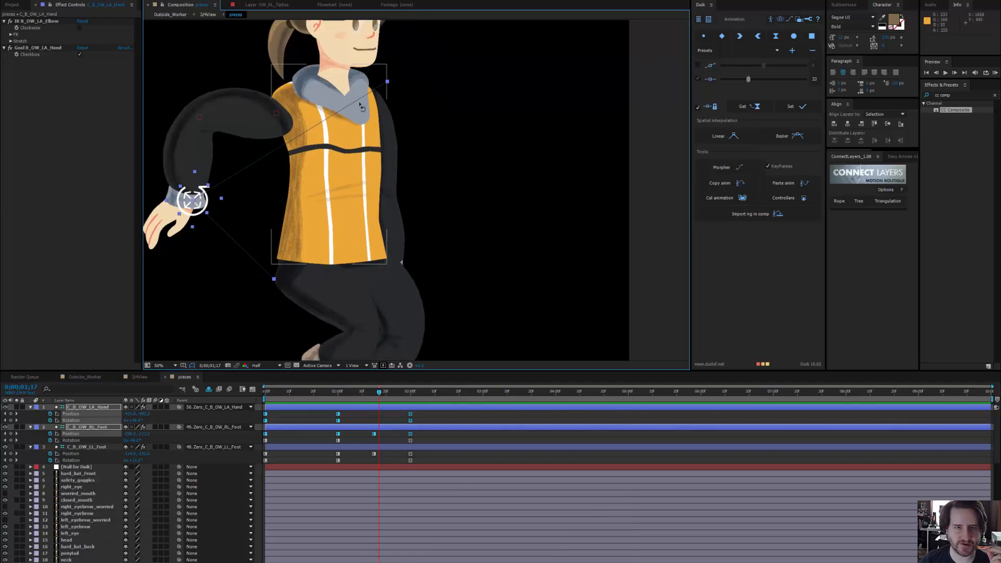
scroll(359, 106, up, 3)
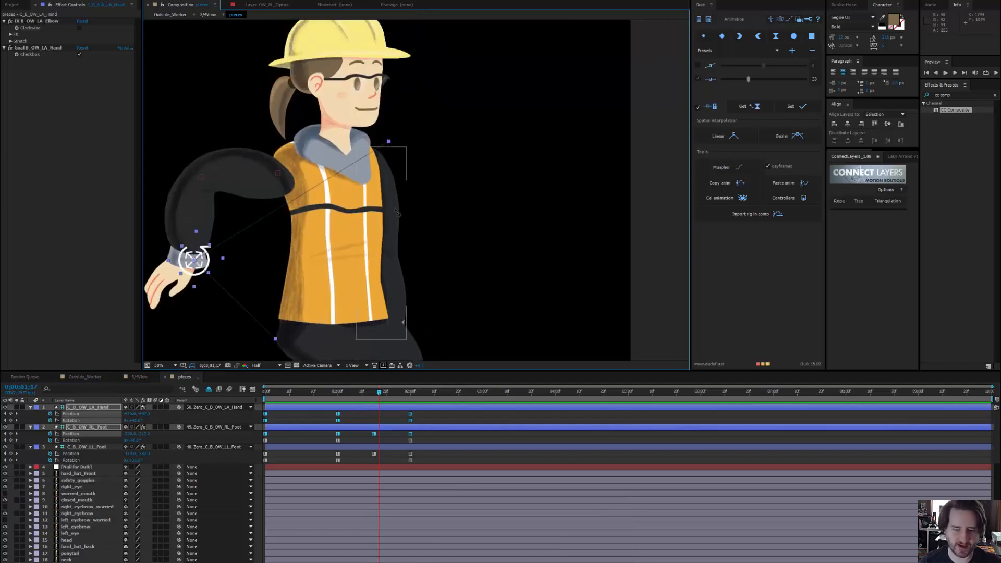
click(404, 245)
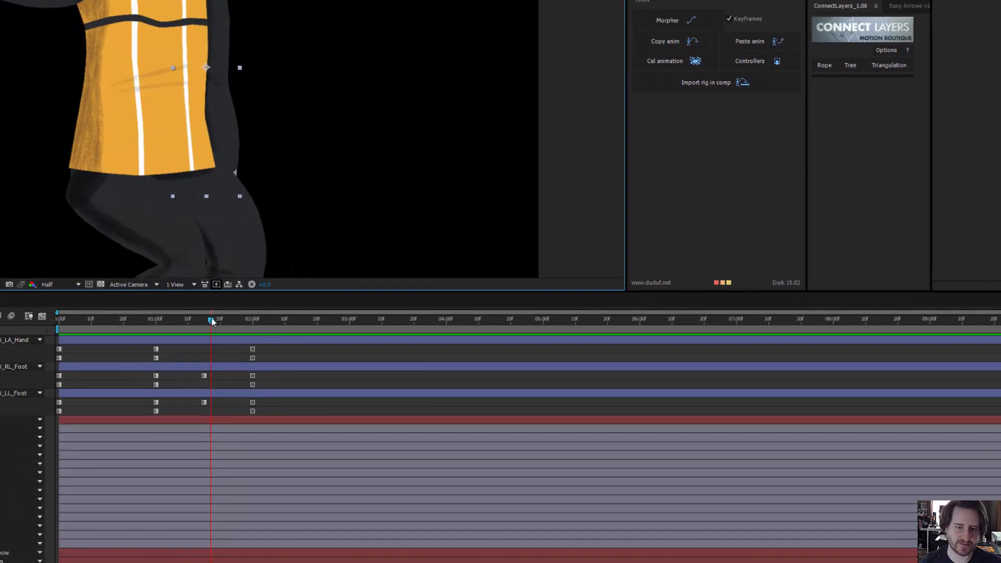
drag(212, 322, 232, 330)
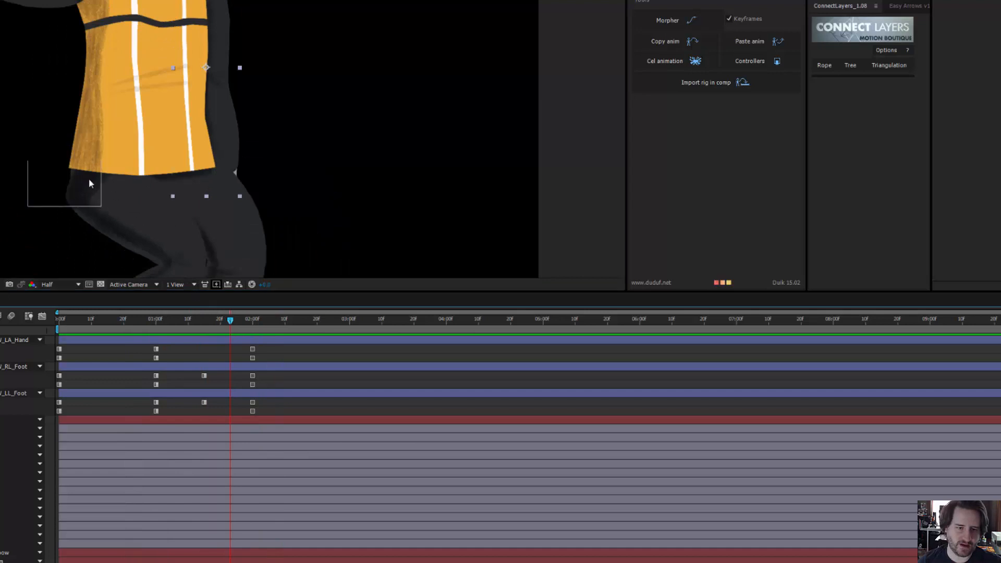
scroll(158, 127, down, 1)
drag(144, 145, 158, 43)
scroll(157, 131, up, 2)
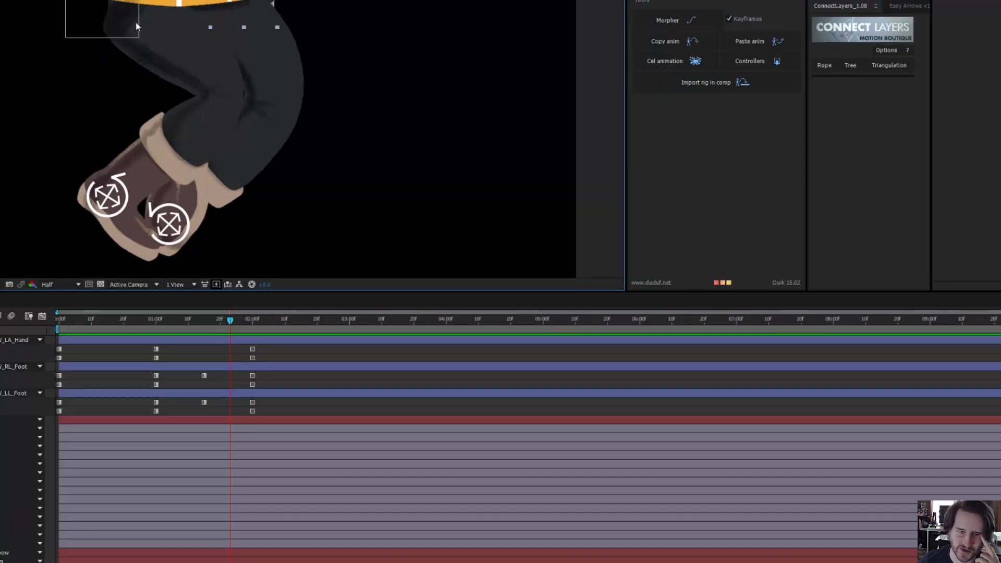
drag(229, 323, 178, 320)
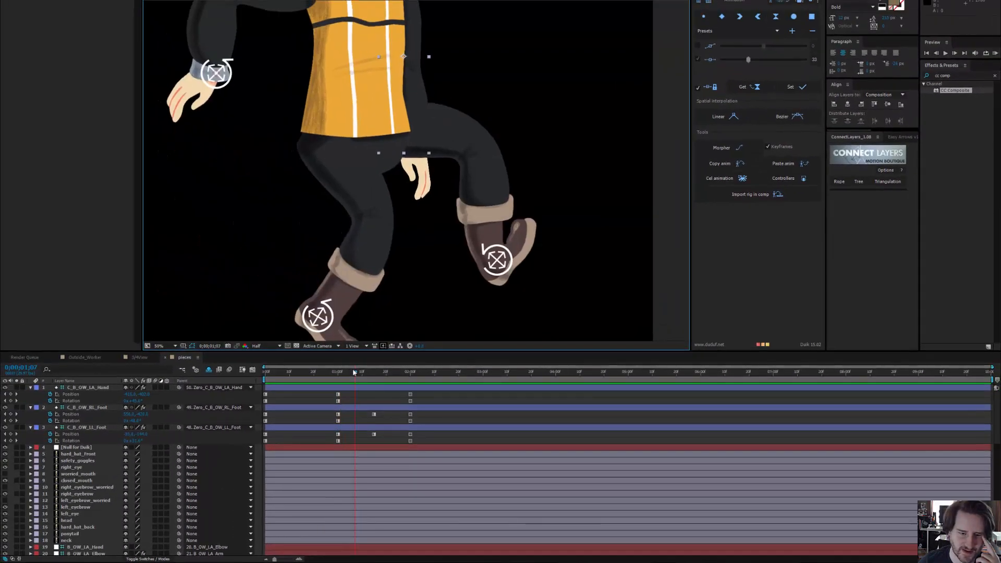
Solo the left_leg layer to inspect the upper end of its artwork, and restore the view of all layers
click(380, 230)
click(347, 276)
scroll(162, 443, down, 5)
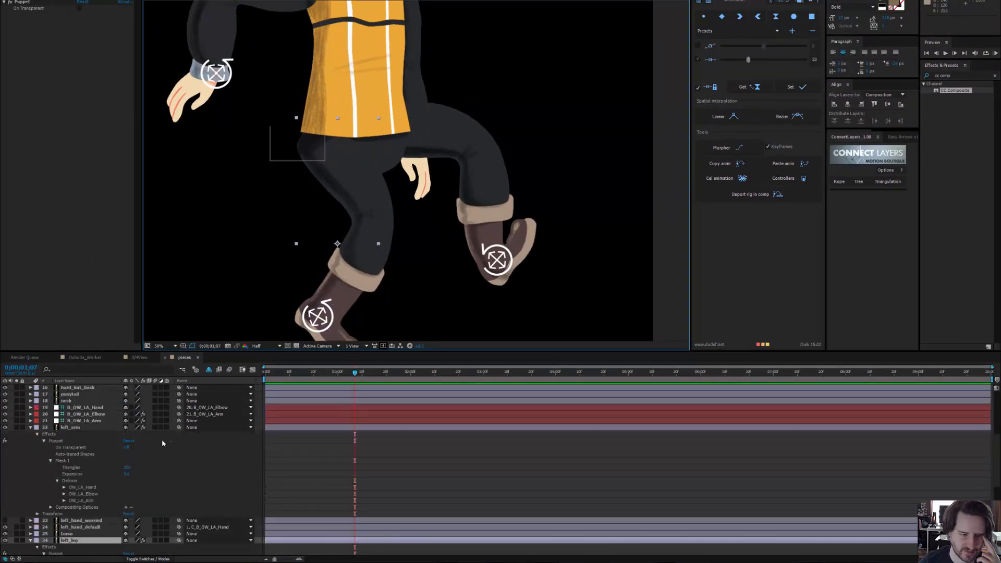
click(17, 540)
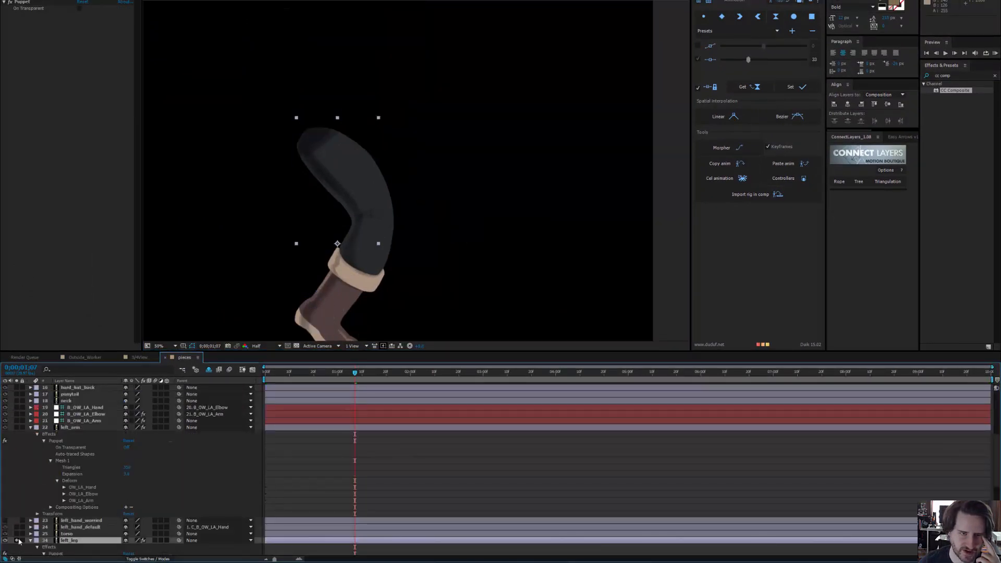
click(17, 541)
click(17, 541)
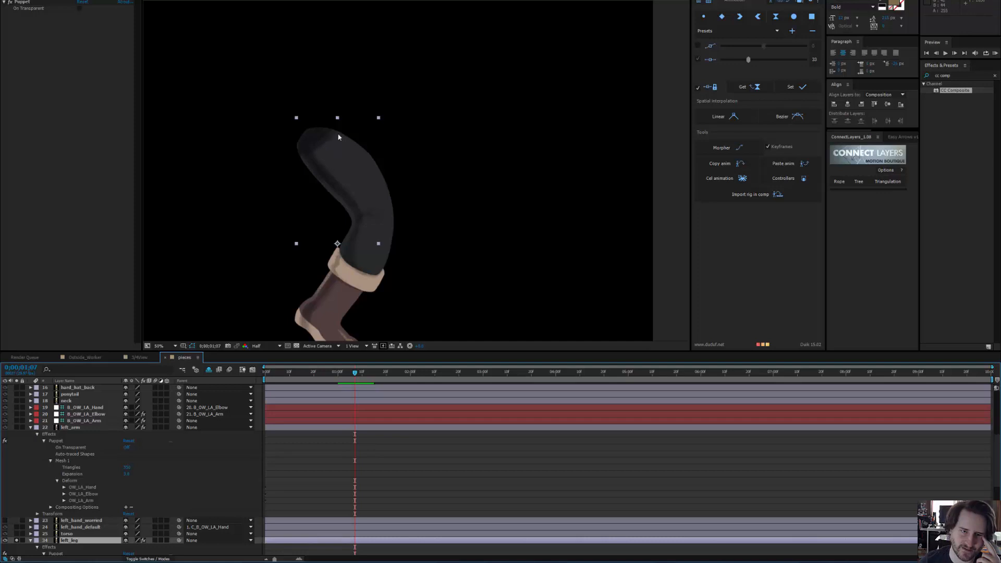
click(15, 542)
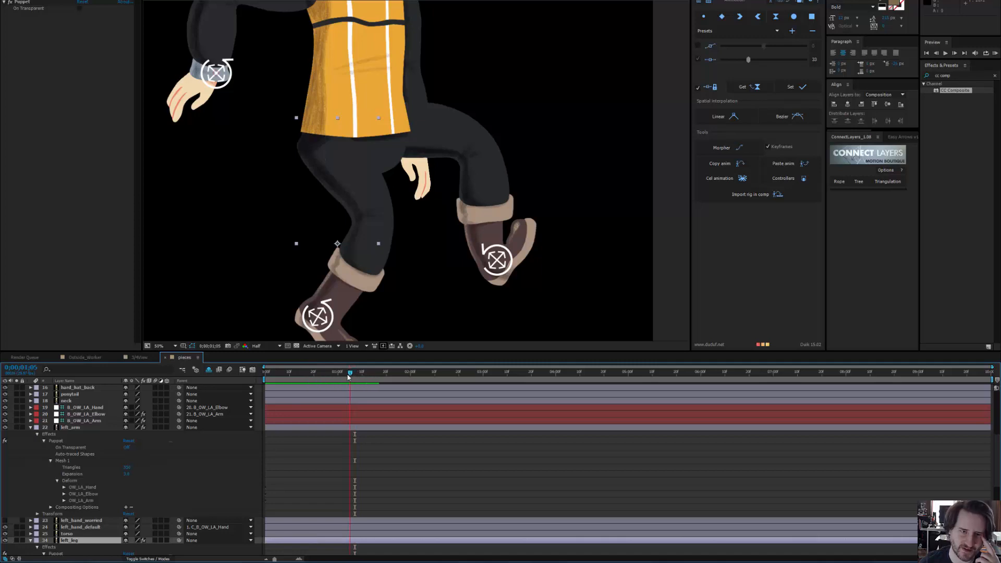
Scrub through the leg animation back to 0;00;00;00 and inspect the far arm's overlap with the torso in the rest pose
drag(348, 377, 463, 361)
drag(357, 367, 263, 360)
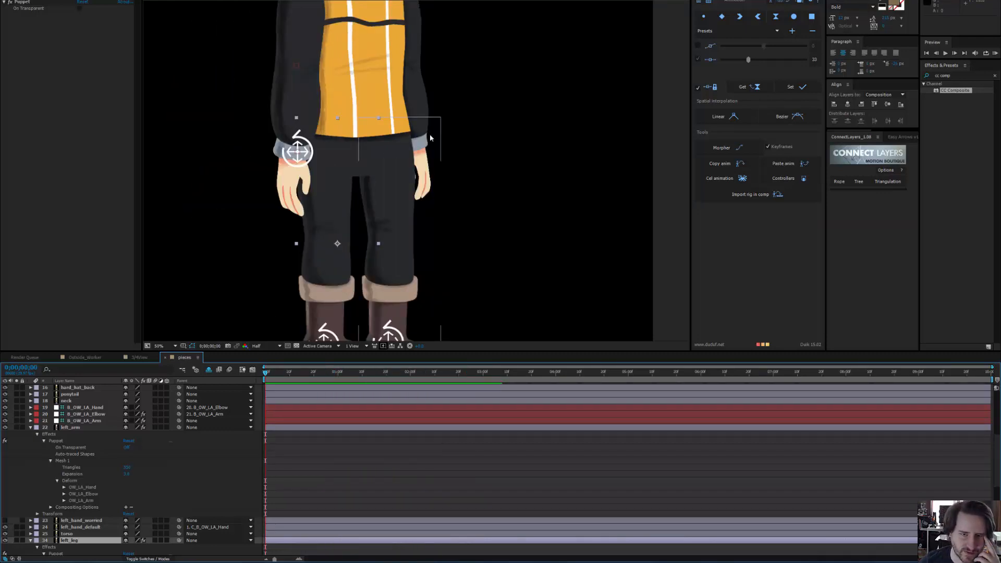
click(424, 93)
drag(398, 171, 392, 201)
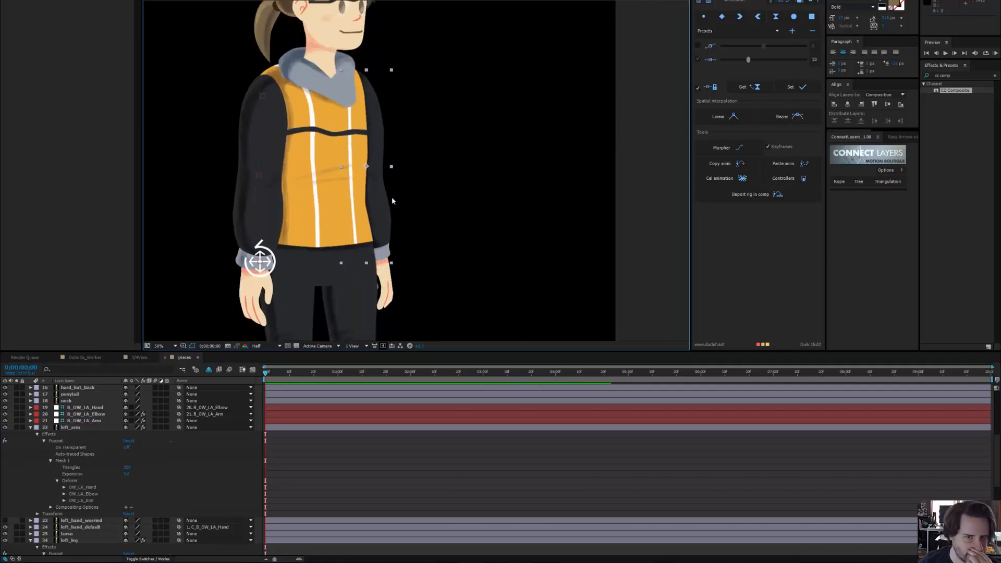
drag(390, 148, 389, 151)
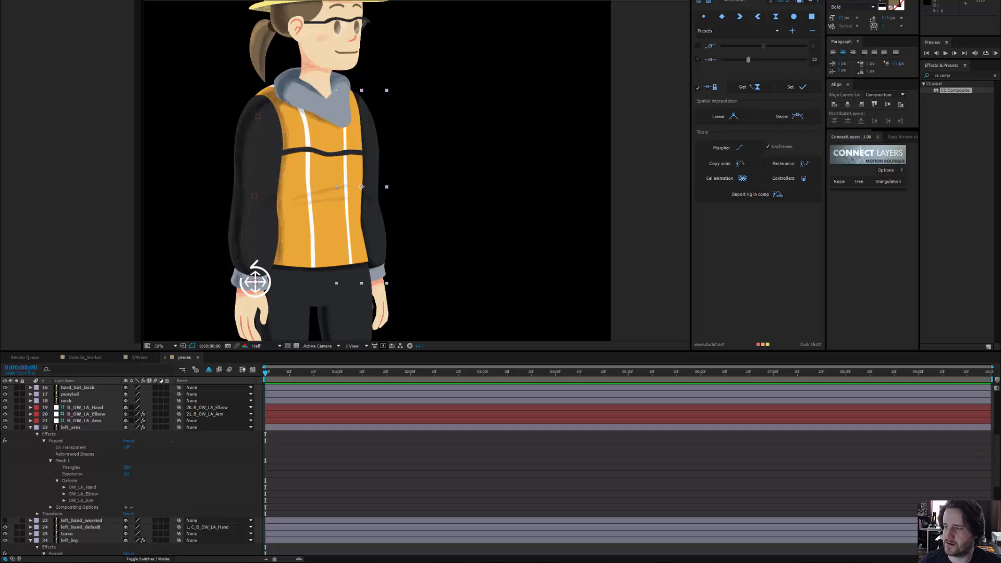
Bring the Snipping Tool capture of the leg on screen and switch to the Chrome window showing Facebook
drag(1000, 159, 415, 91)
drag(501, 365, 585, 443)
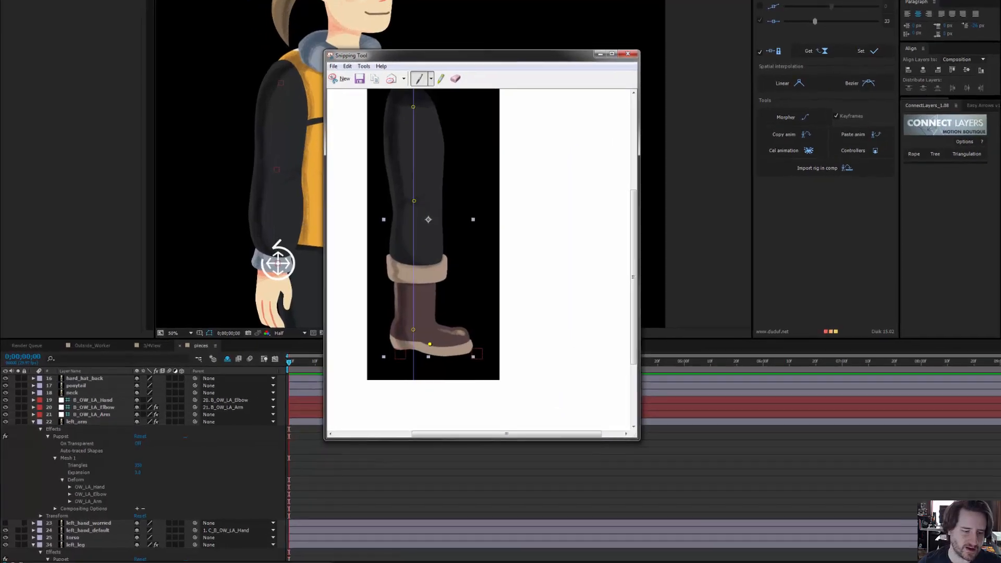
mouse_move(68, 562)
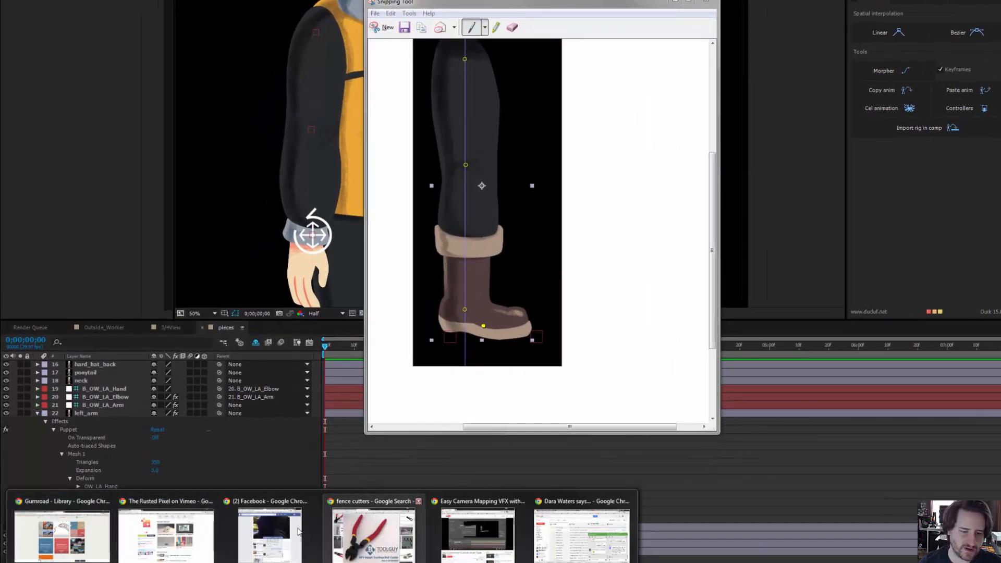
click(282, 535)
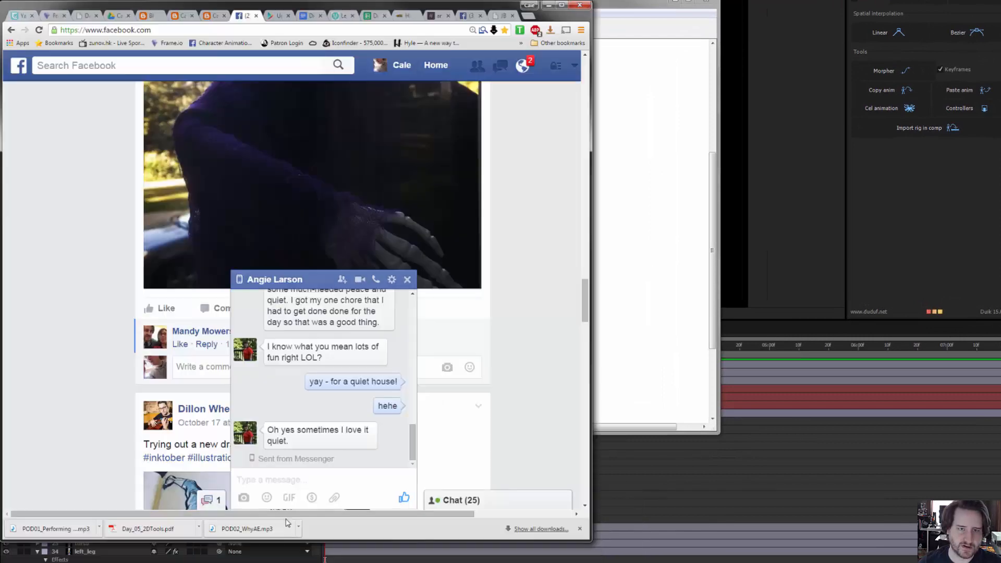
Close the open Messenger chat and both Facebook tabs, and bring up the Google Drive tab
click(407, 279)
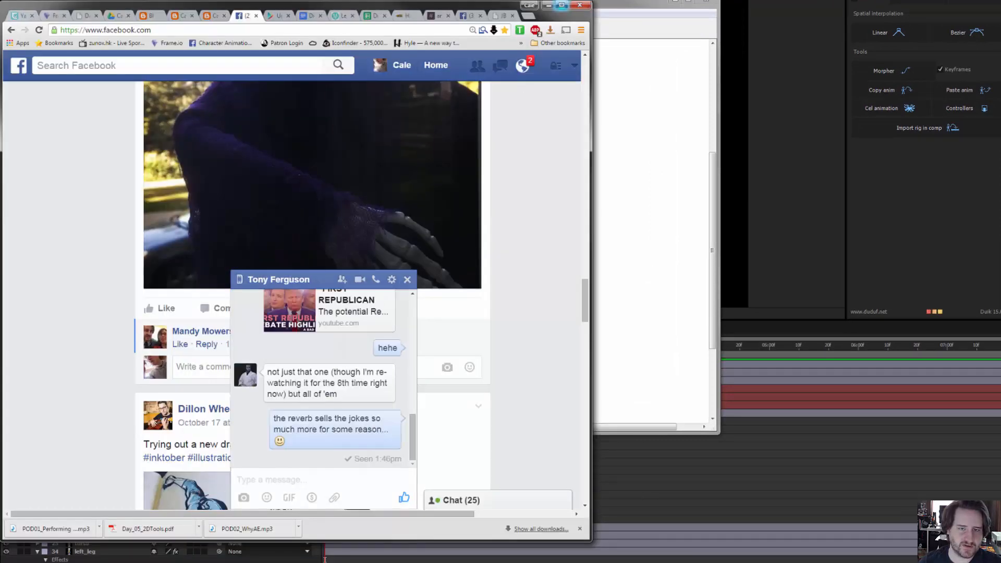
click(256, 16)
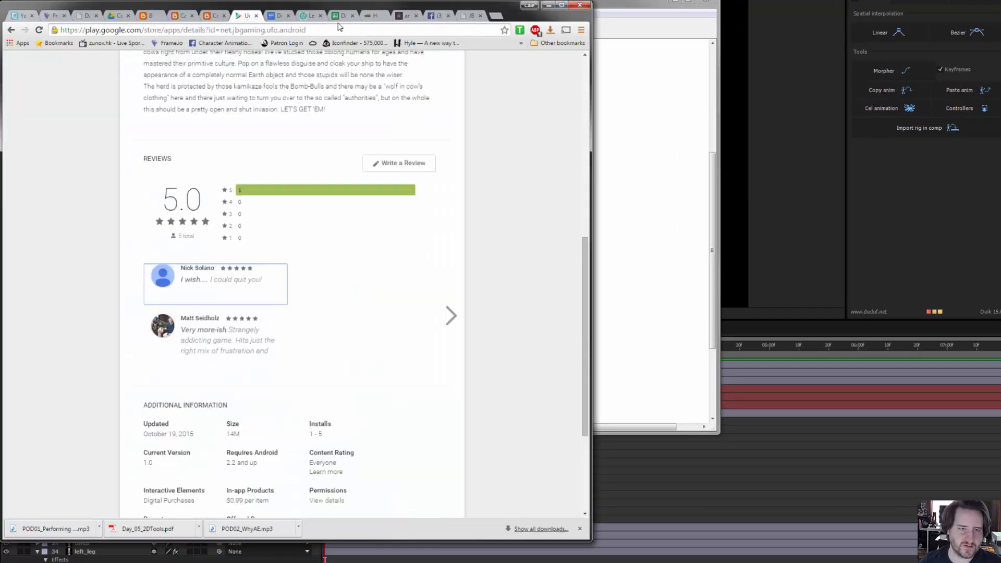
middle_click(433, 17)
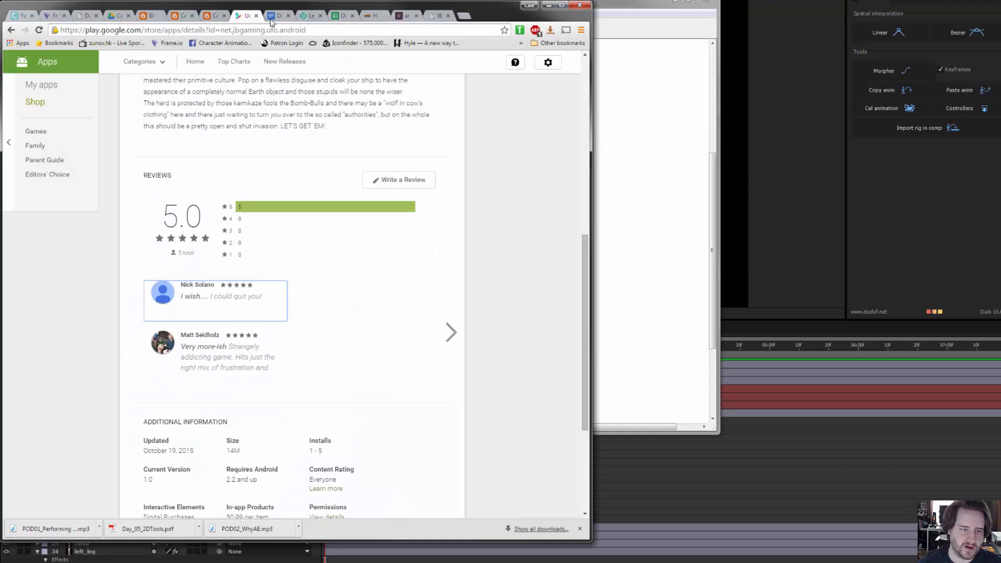
click(271, 18)
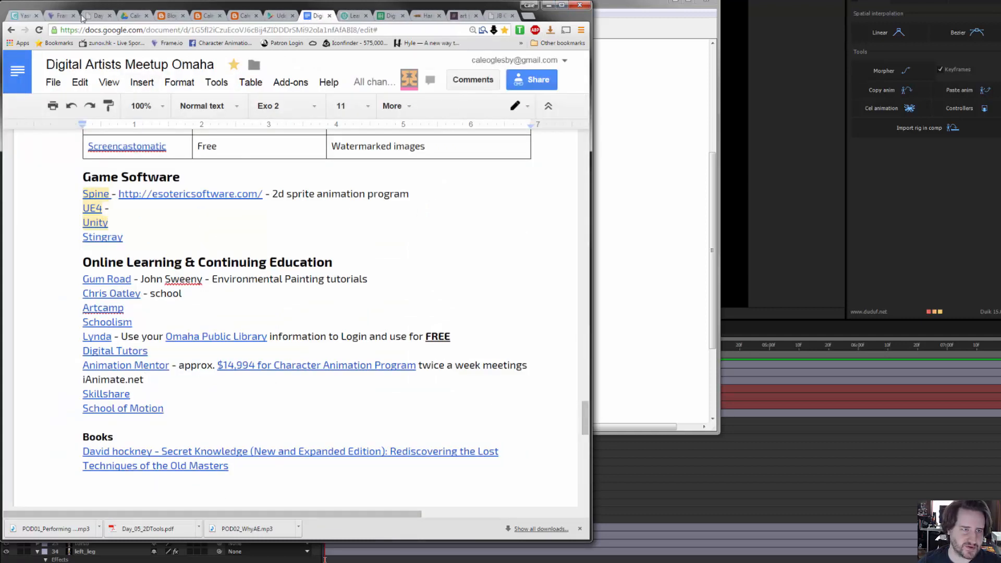
click(134, 16)
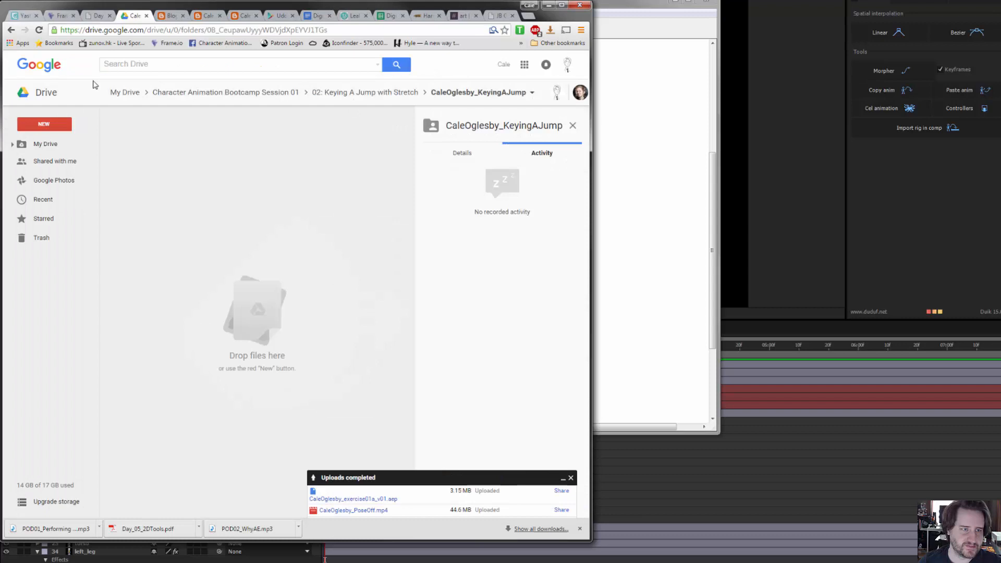
click(44, 124)
click(54, 205)
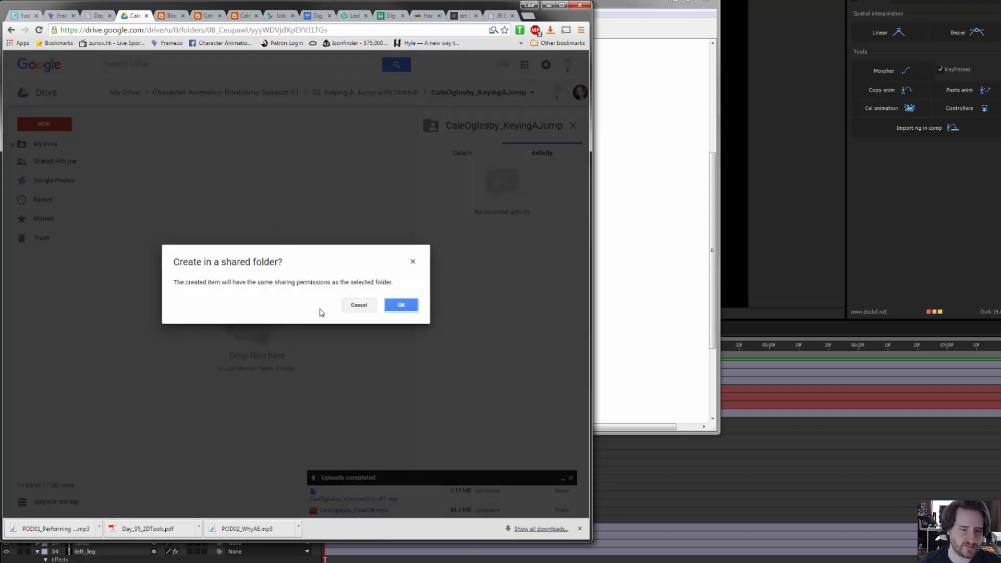
click(359, 306)
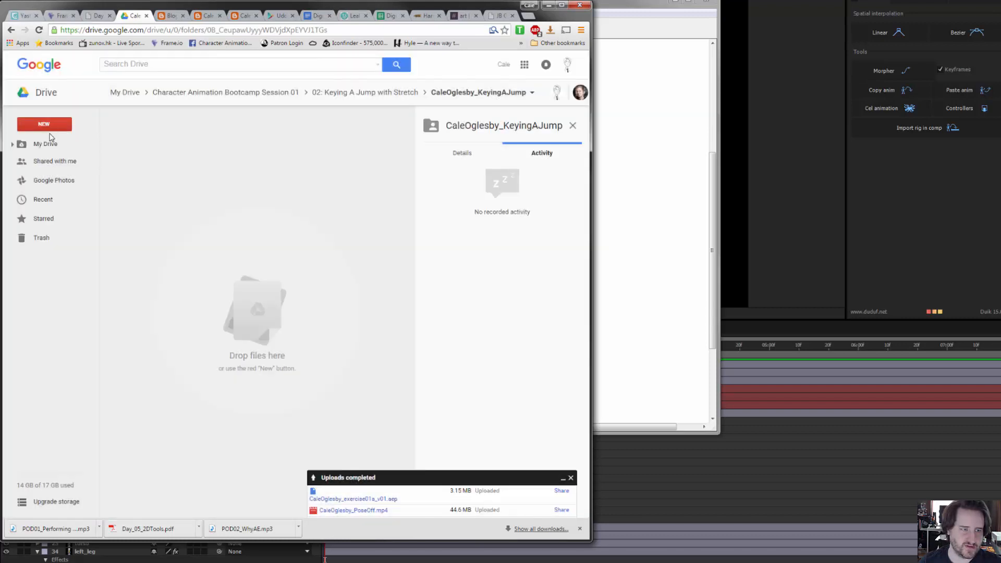
Create a new Google Docs document in the Union Pacific folder of My Drive
click(49, 144)
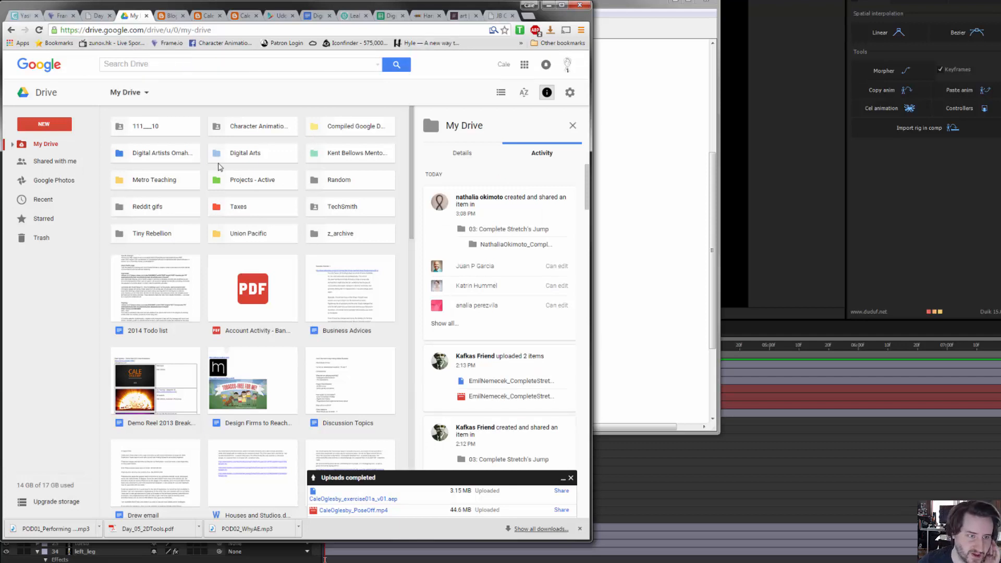
double_click(248, 233)
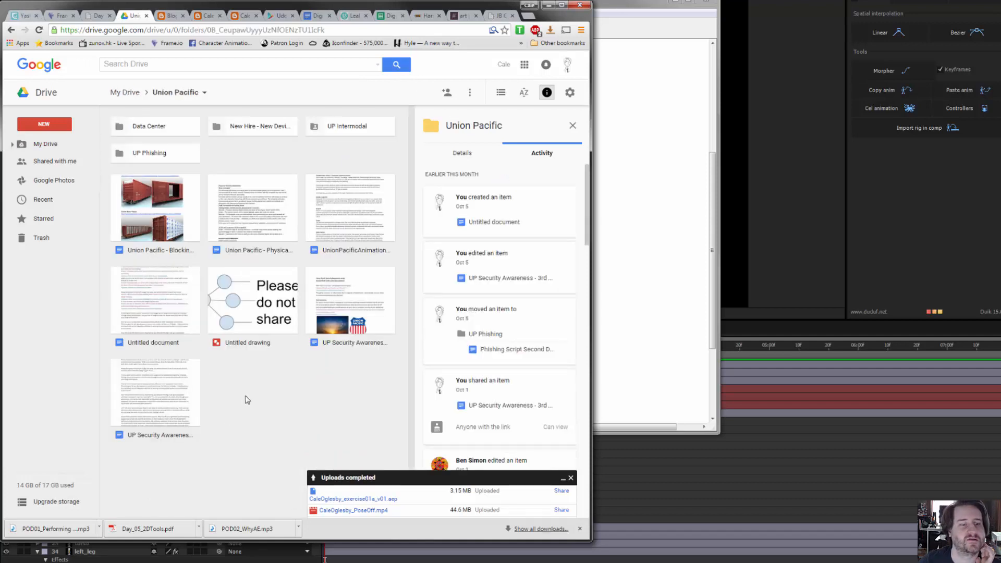
right_click(248, 398)
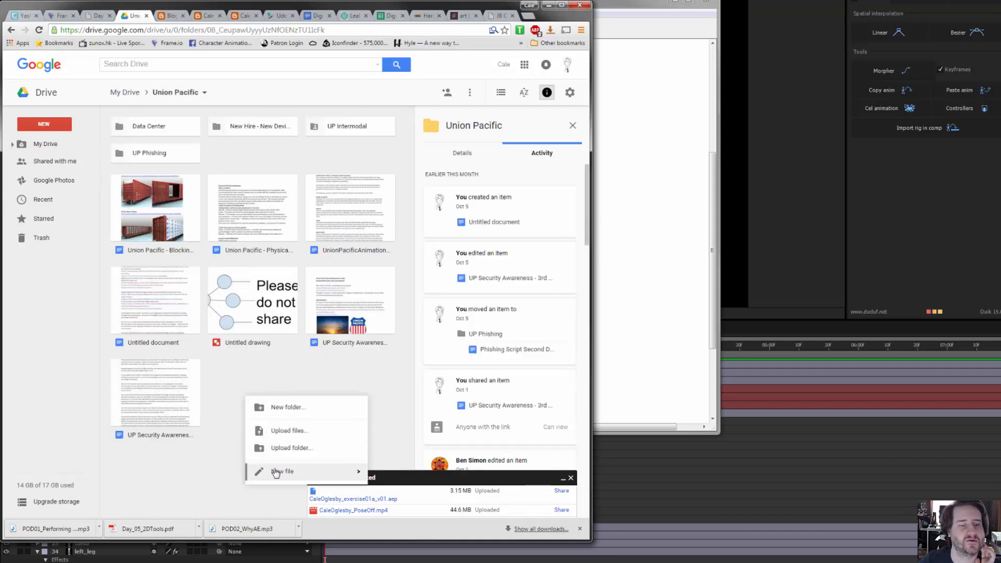
mouse_move(282, 470)
click(422, 357)
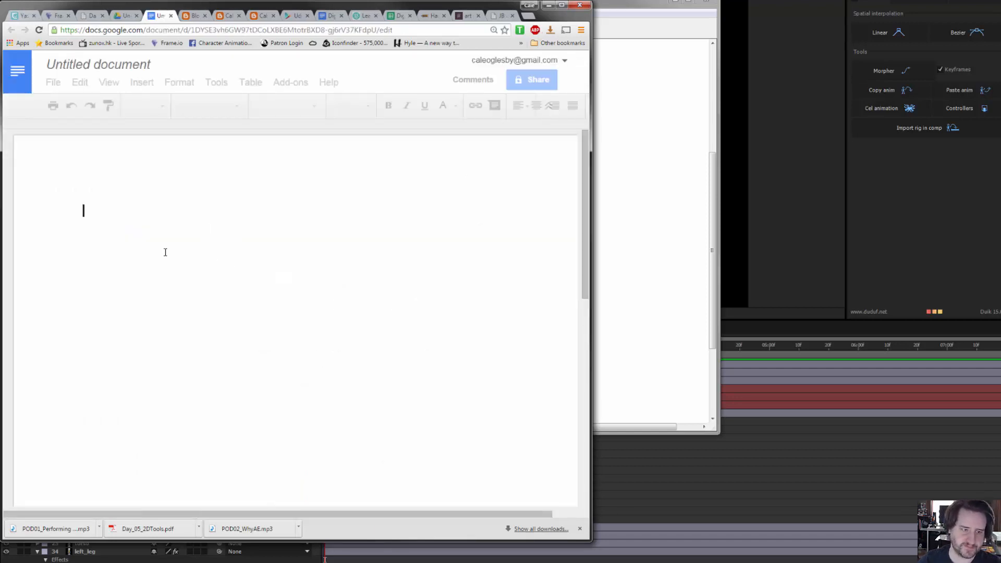
Insert the text OW_LA_Arm in the document and paste the leg capture copied from Snipping Tool above it
text(OW_LA_Arm)
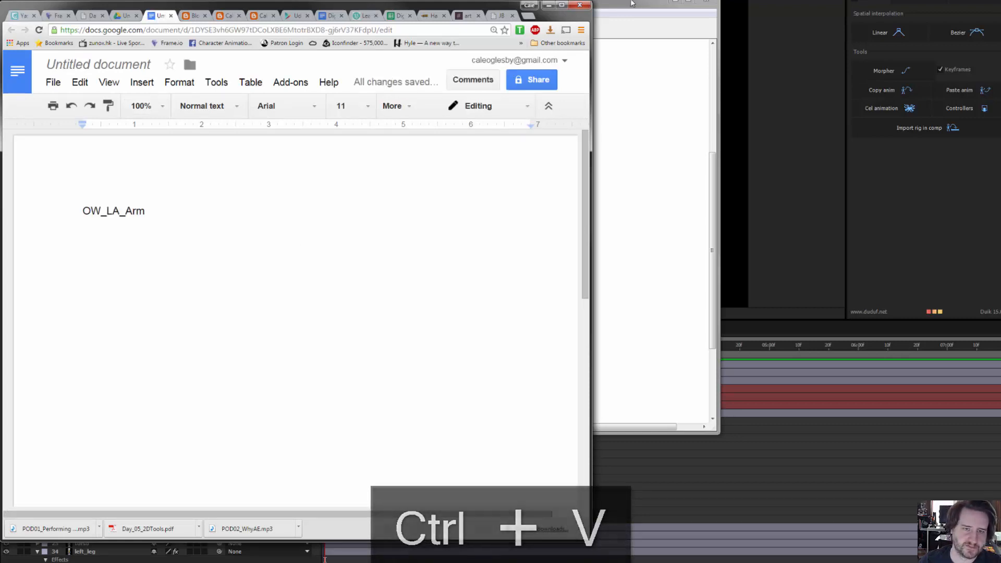
click(635, 23)
key(ctrl+c)
click(212, 237)
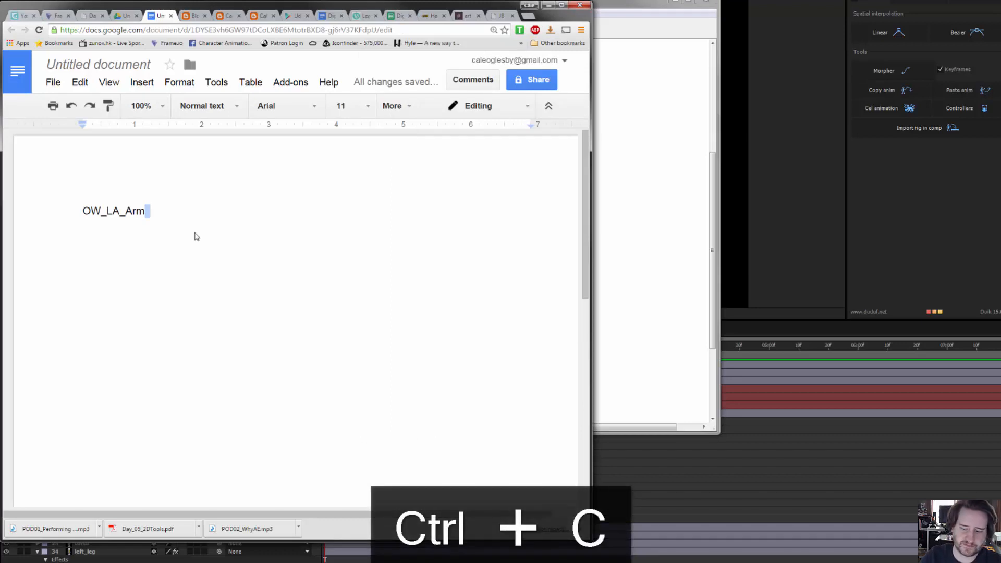
key(Home)
key(Return)
key(Up)
key(ctrl+v)
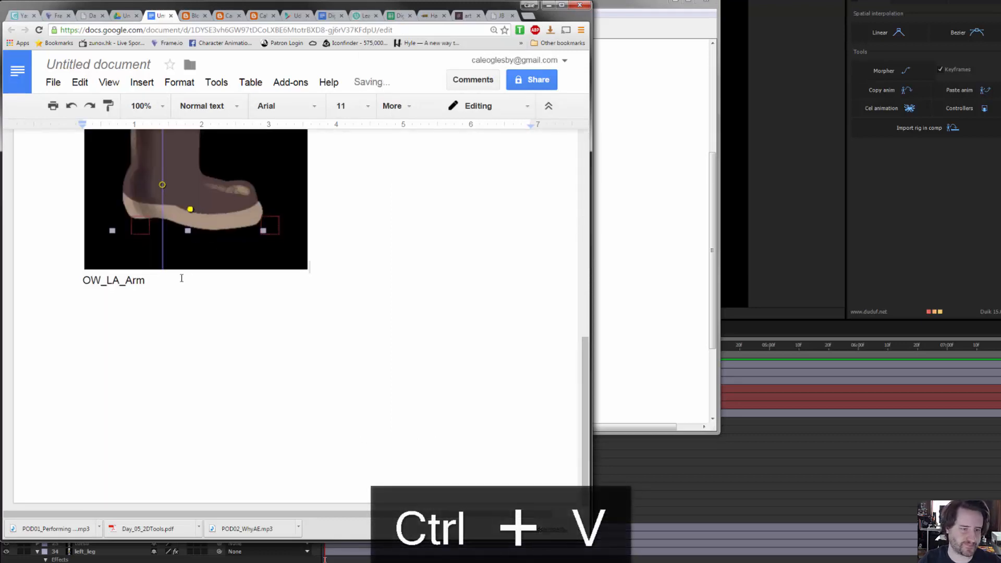
Copy the OW_LA_Arm text above the leg capture and change that copy to the label OW_LL_XYZ
drag(149, 280, 4, 280)
key(ctrl+x)
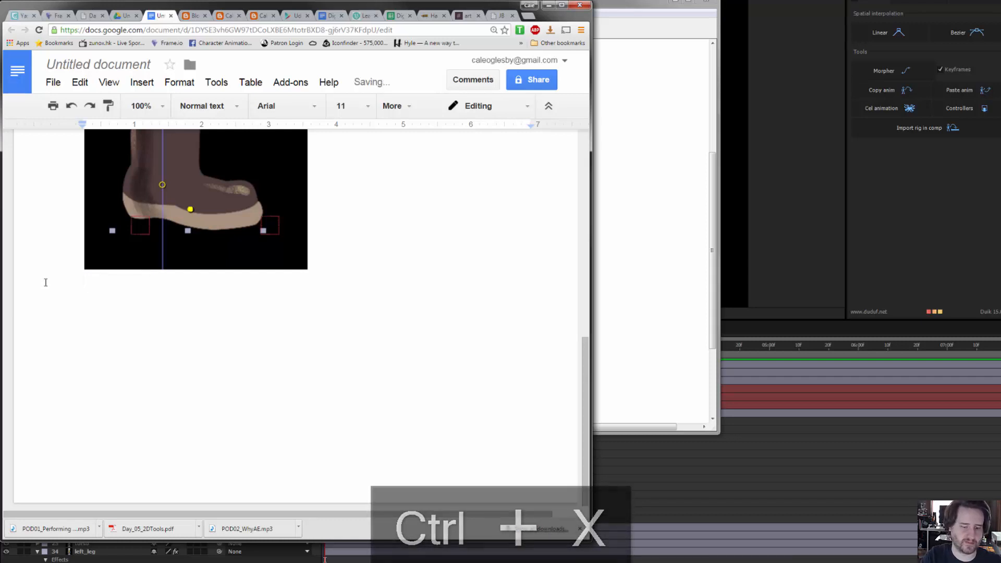
key(ctrl+v)
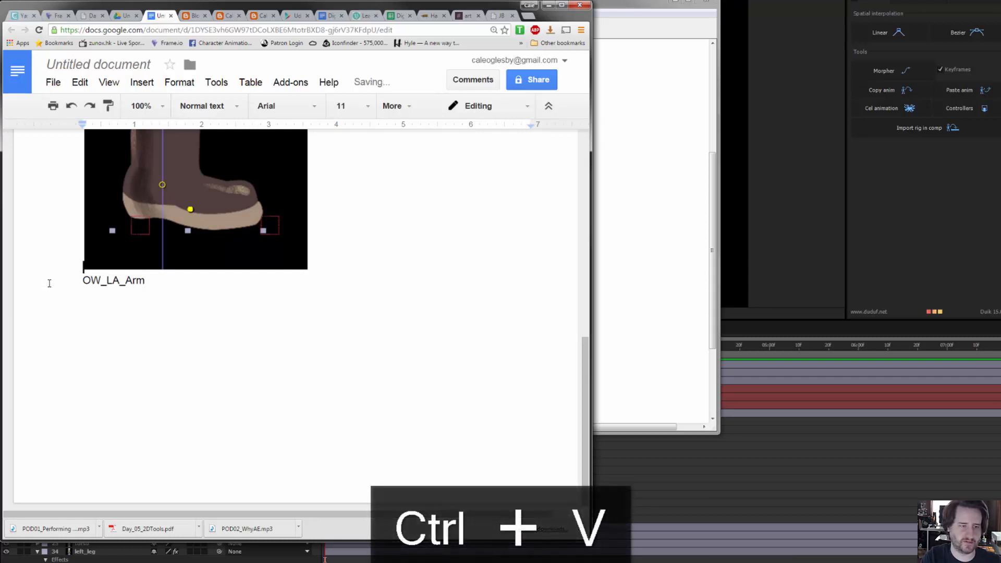
scroll(322, 347, up, 10)
key(Return)
key(Return)
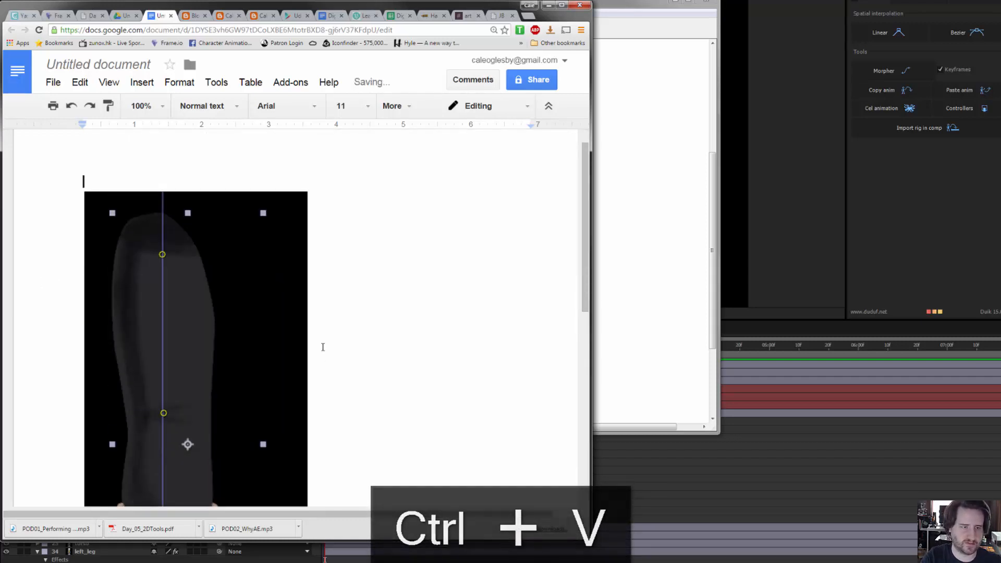
key(ctrl+v)
key(BackSpace)
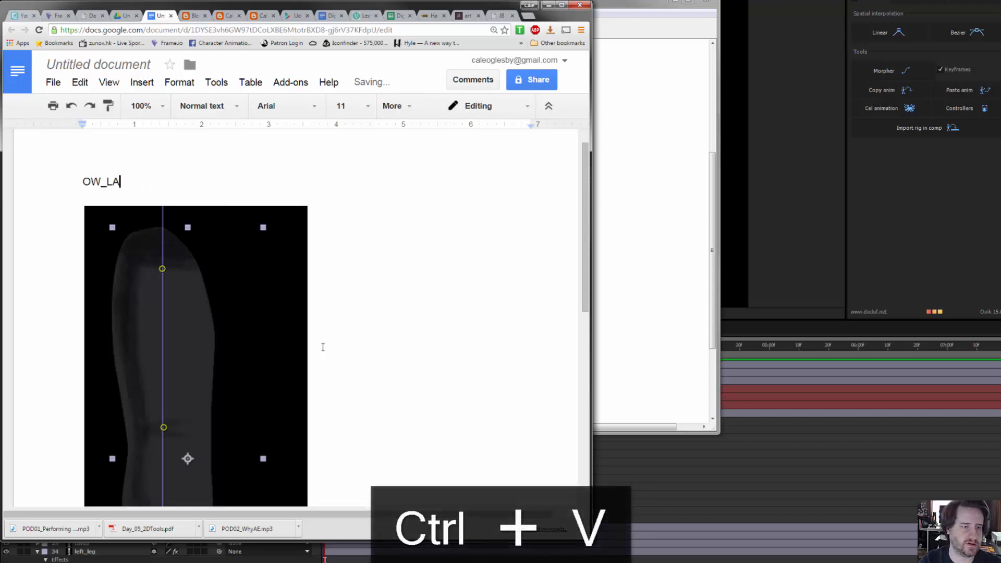
text(L)
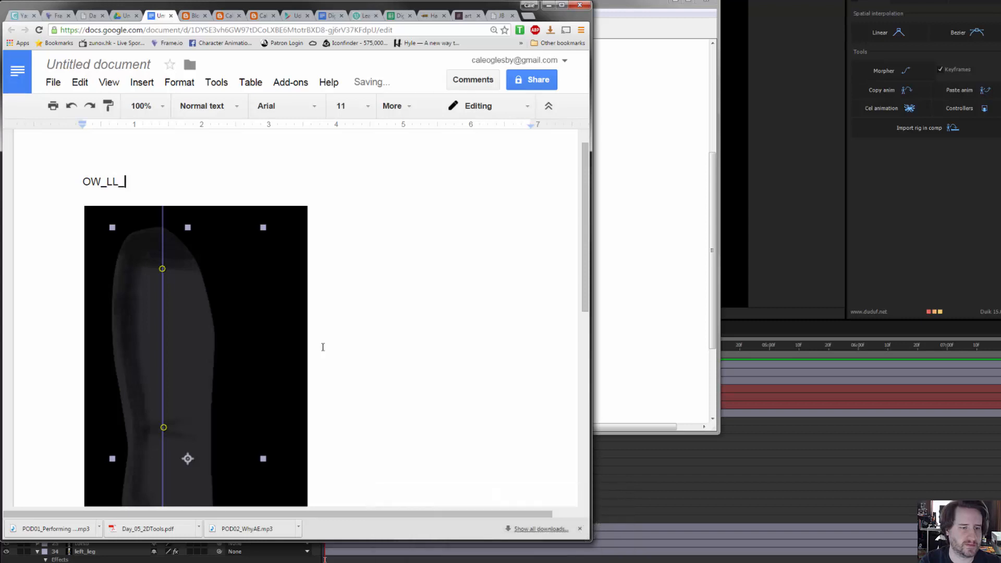
text(_XY)
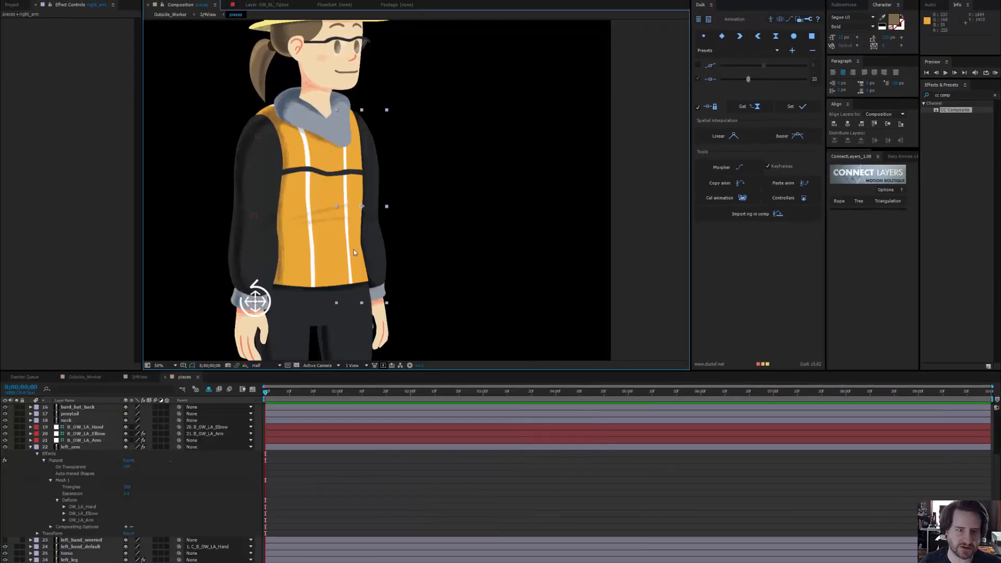
Switch to After Effects, solo the left_arm and left_hand_default layers, and select the arm's Deform group to show its puppet pins
drag(353, 251, 404, 216)
click(294, 233)
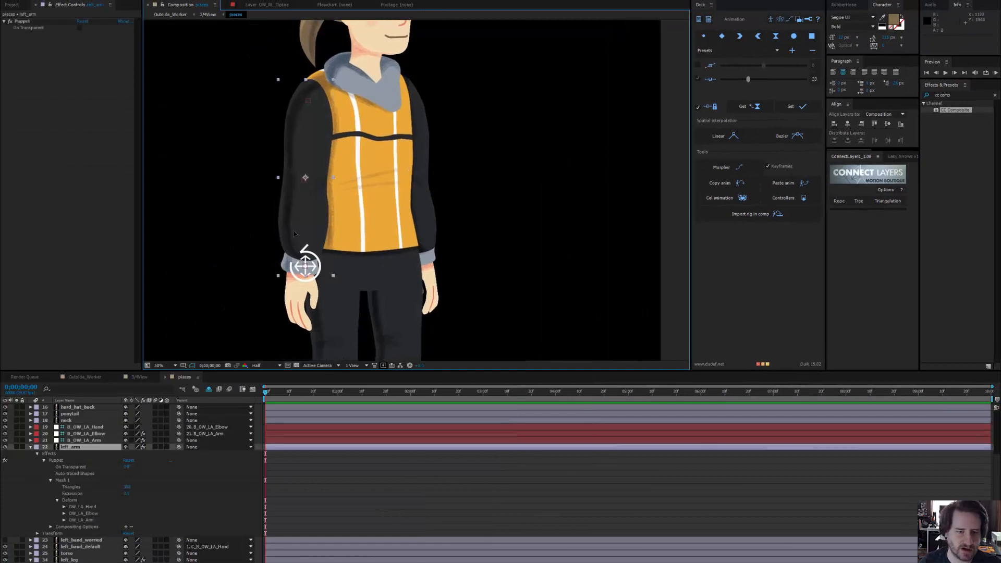
click(17, 446)
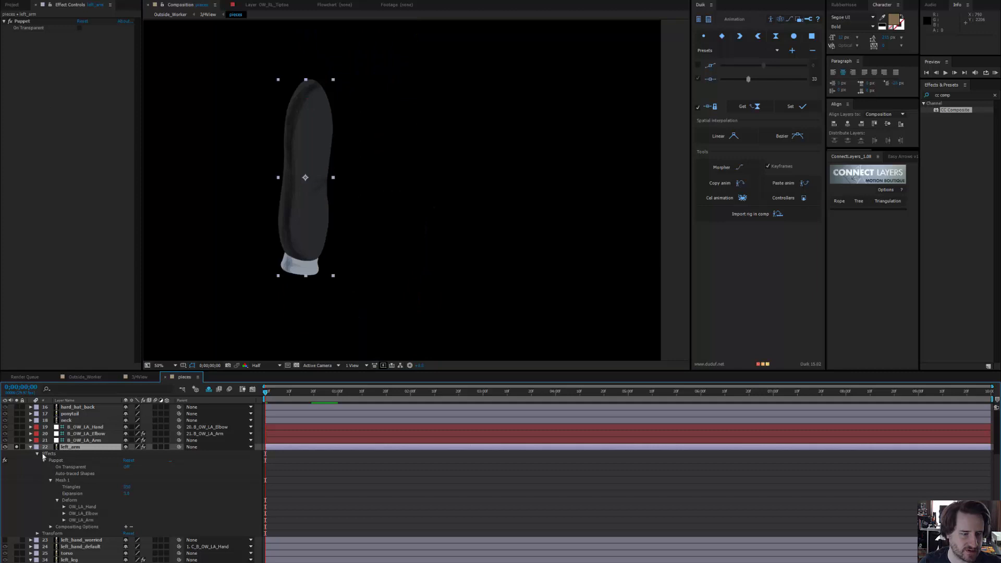
click(64, 480)
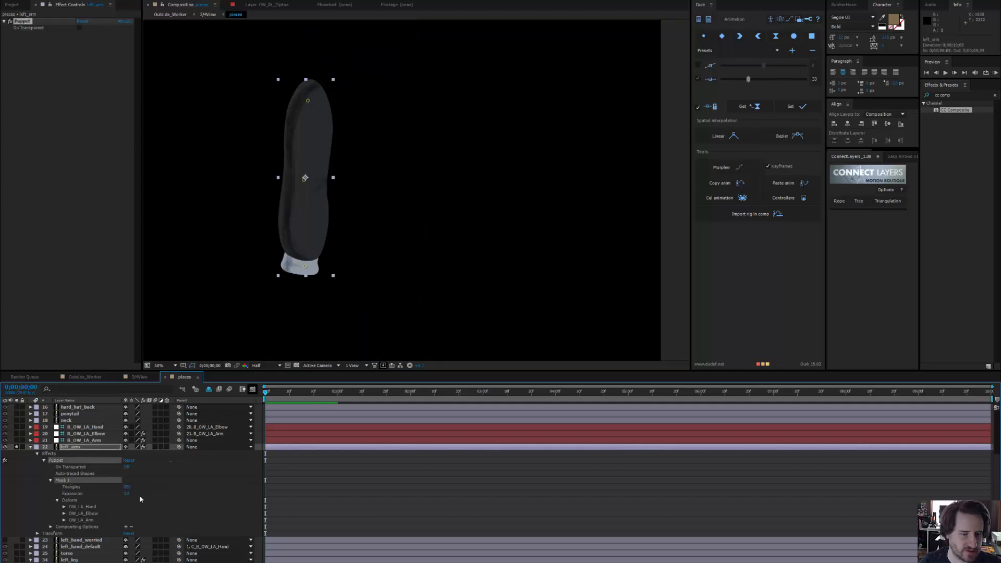
click(16, 447)
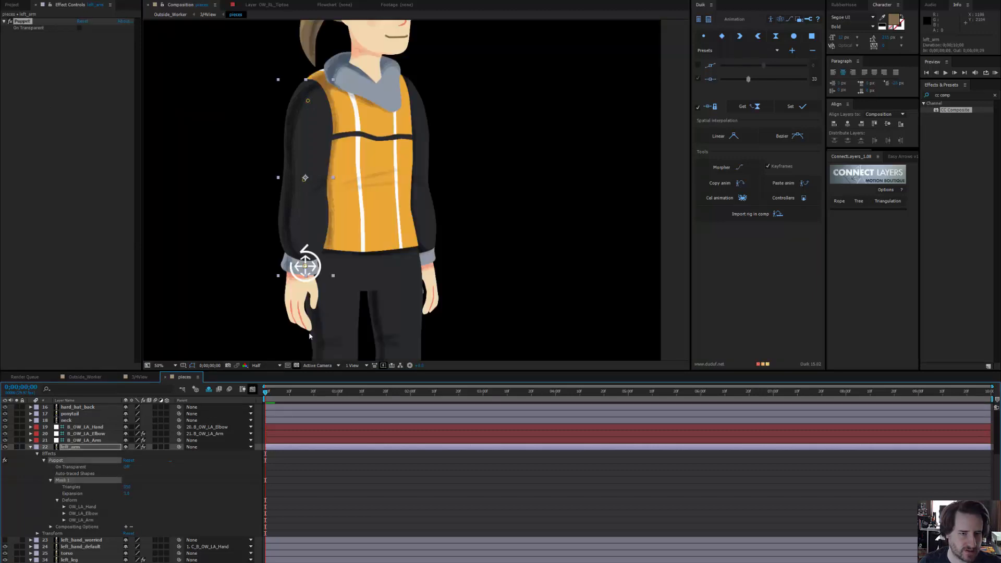
click(16, 546)
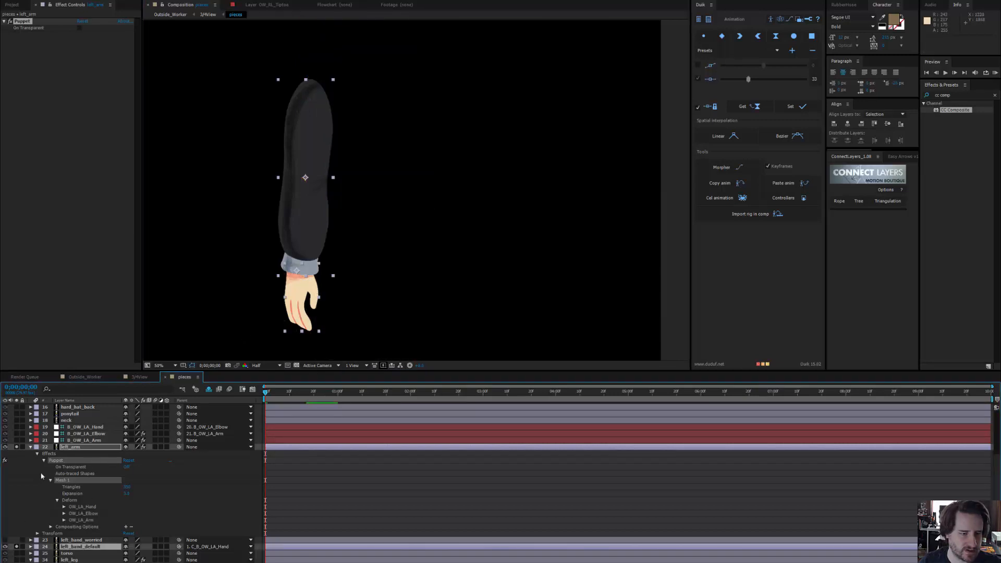
click(16, 488)
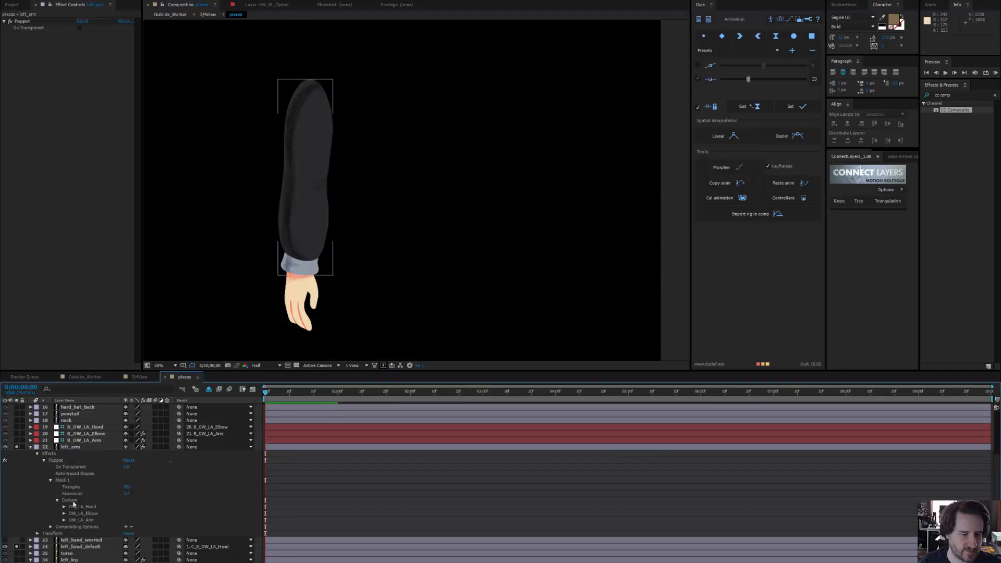
click(72, 501)
drag(392, 249, 496, 232)
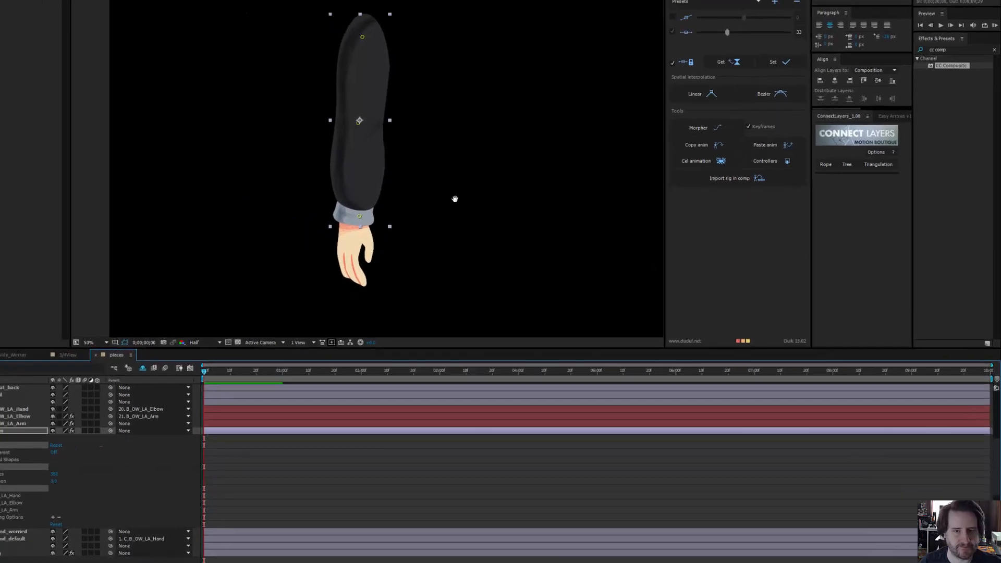
drag(454, 199, 463, 203)
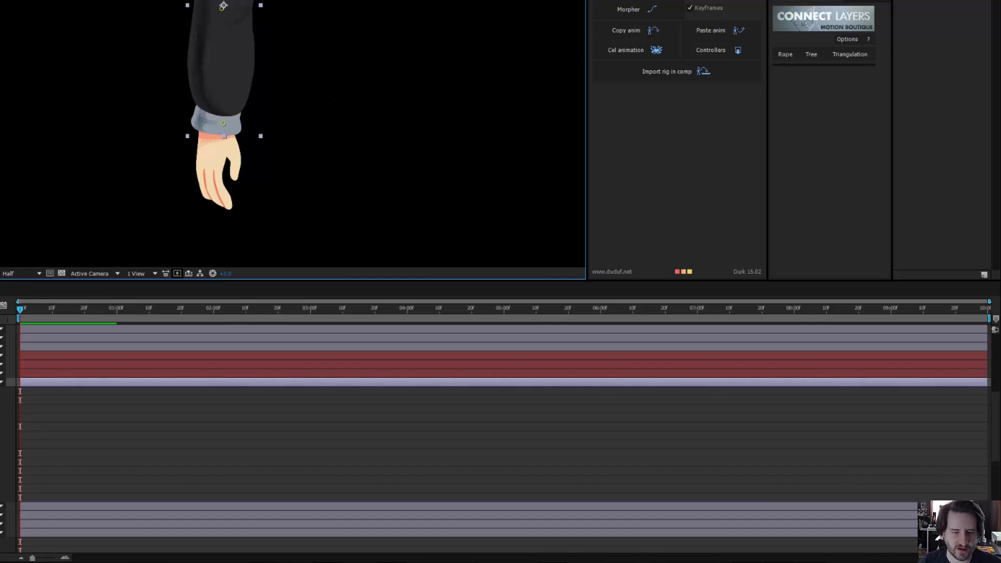
Capture the isolated arm and hand with their puppet pins in Snipping Tool and copy the capture
key(ctrl+n)
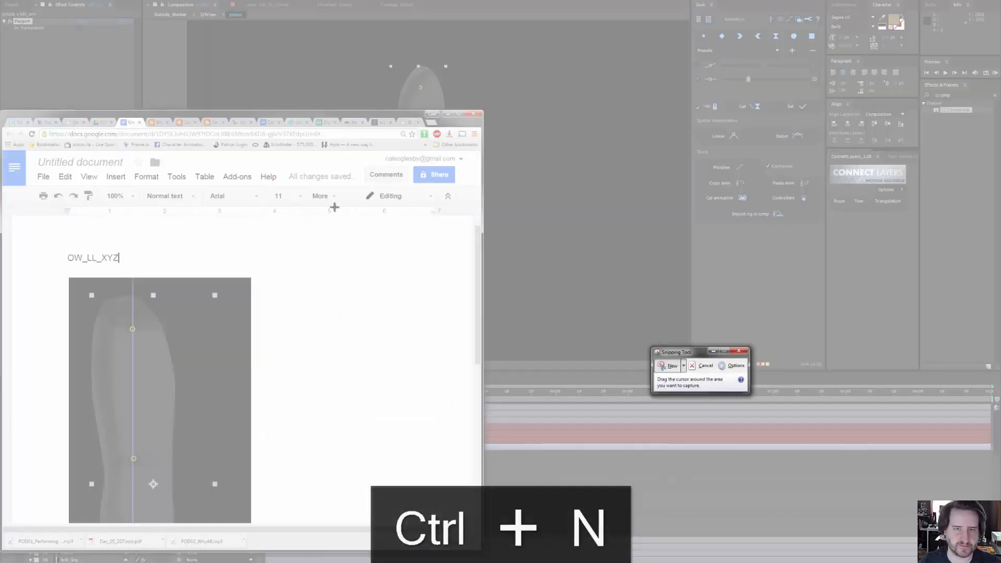
click(705, 371)
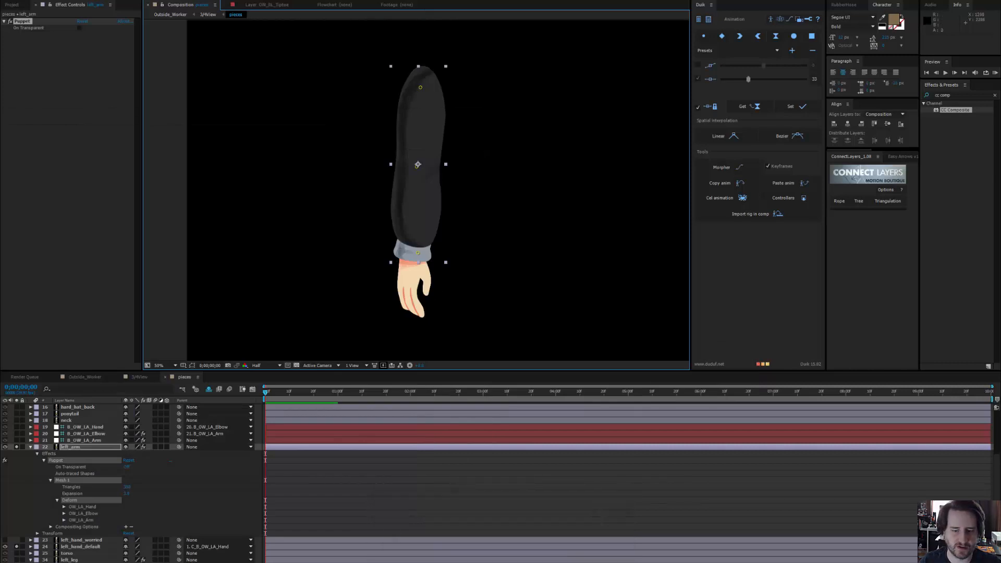
key(alt+Tab)
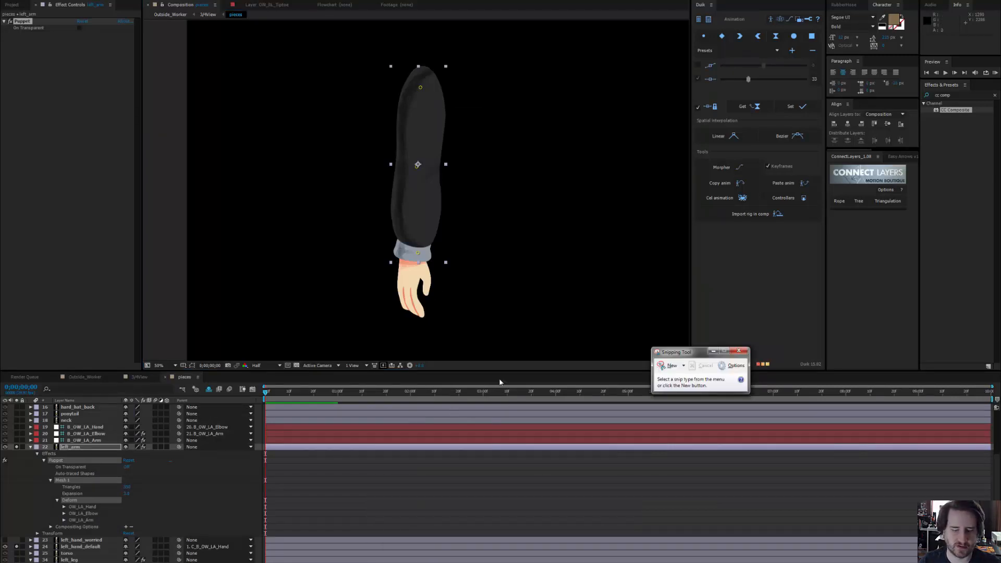
key(ctrl+n)
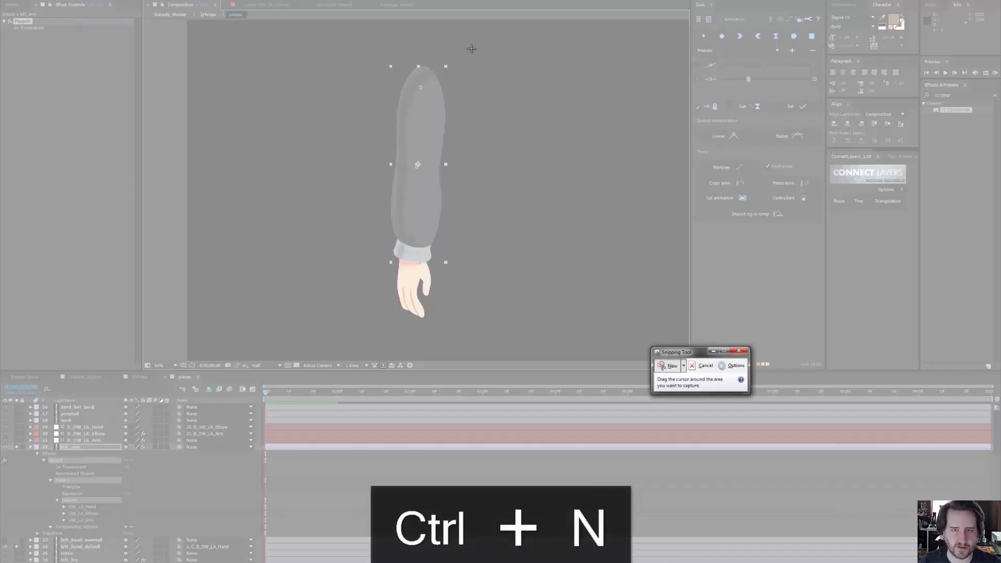
drag(471, 48, 365, 333)
key(ctrl+c)
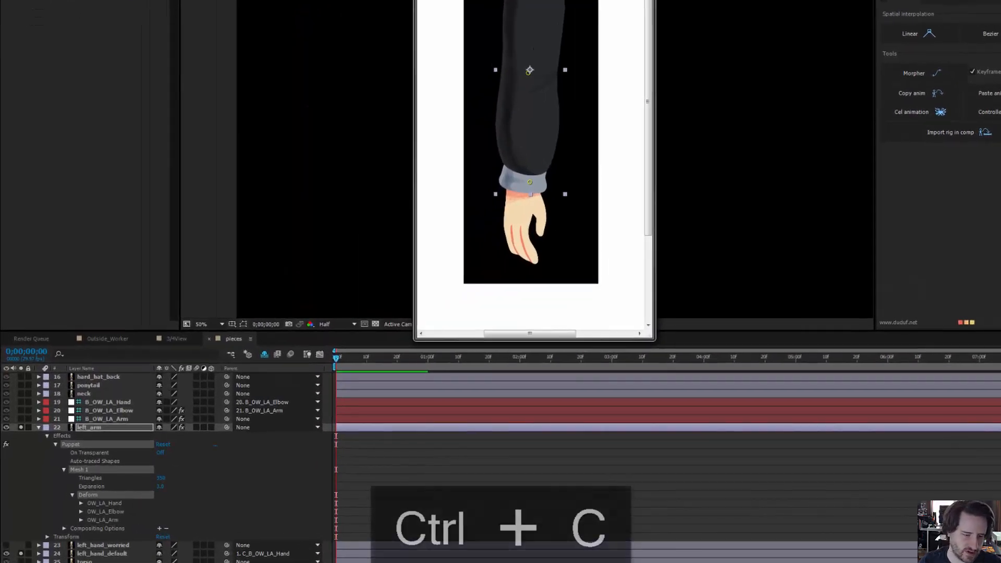
Switch to the Google Docs document and remove the blank line between the OW_LL_XYZ label and the leg capture
click(68, 562)
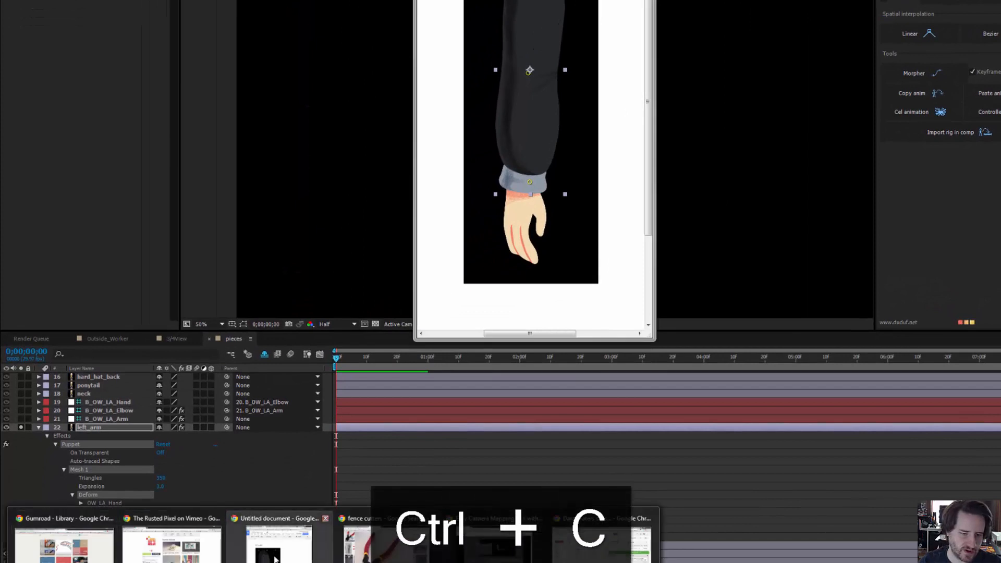
click(279, 542)
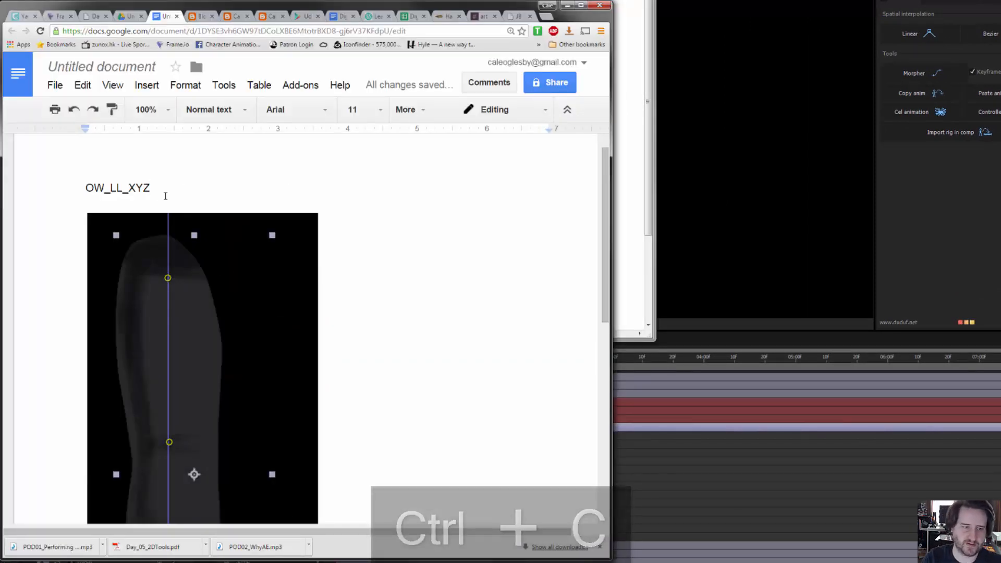
key(Return)
key(BackSpace)
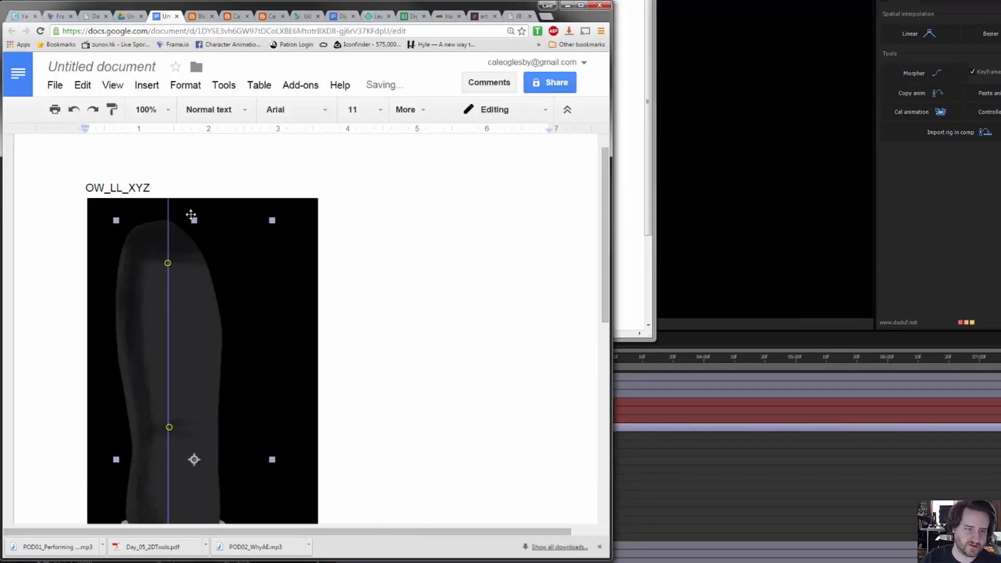
Add a blank line above the OW_LA_Arm label and paste the arm capture beneath it
scroll(281, 340, down, 10)
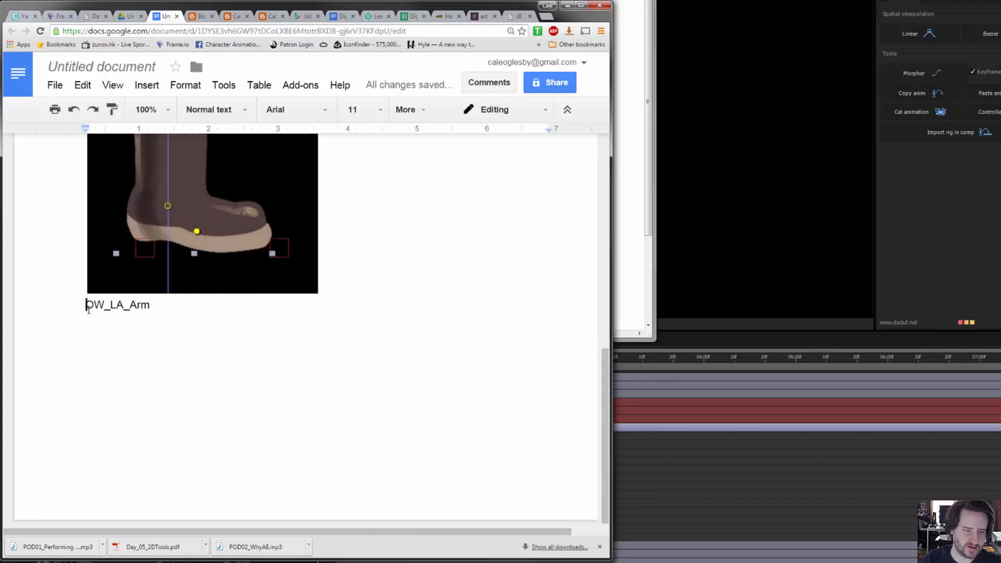
key(Return)
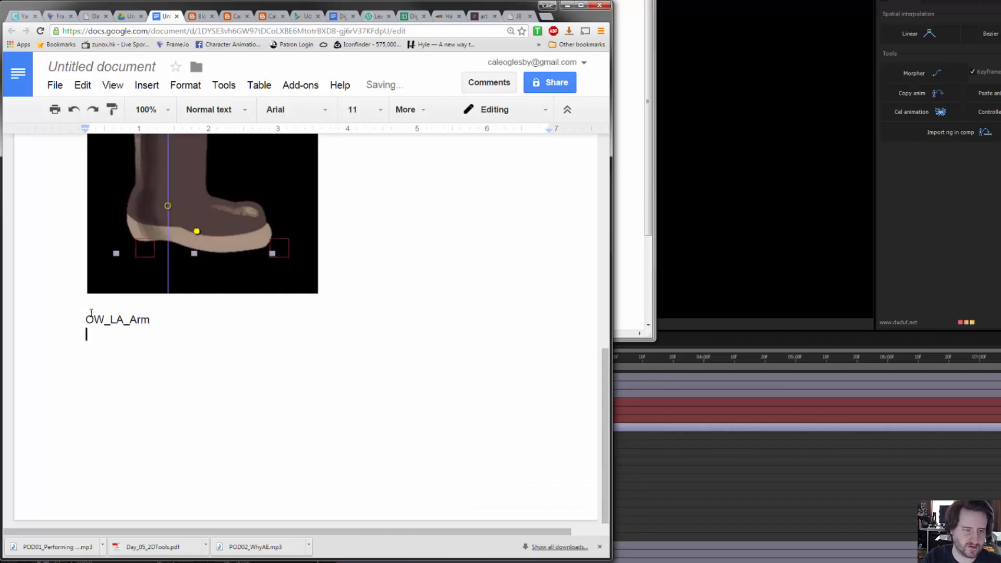
key(ctrl+v)
Review the leg and arm captures in the document, checking their labels and puppet pin positions
scroll(313, 369, up, 5)
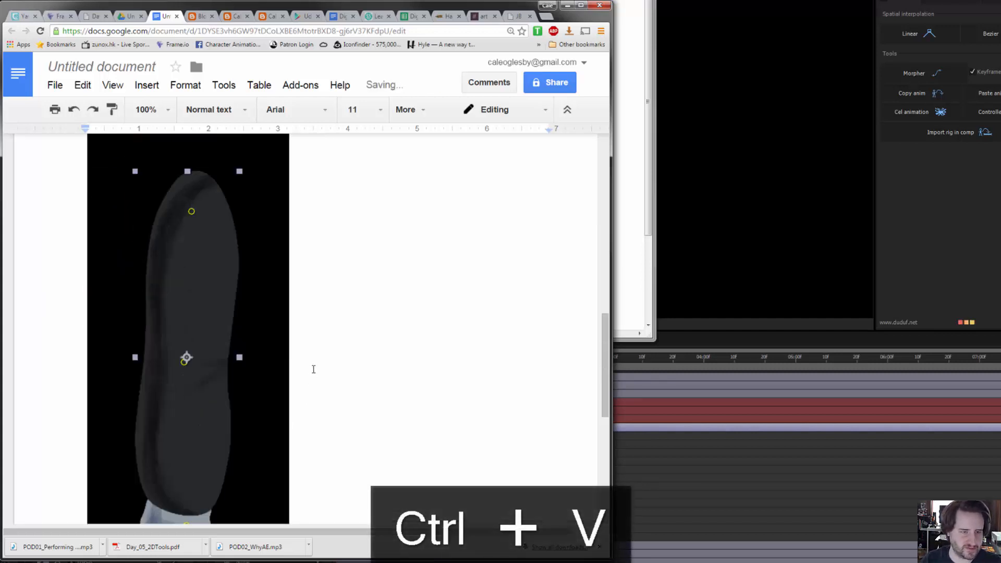
scroll(323, 361, up, 8)
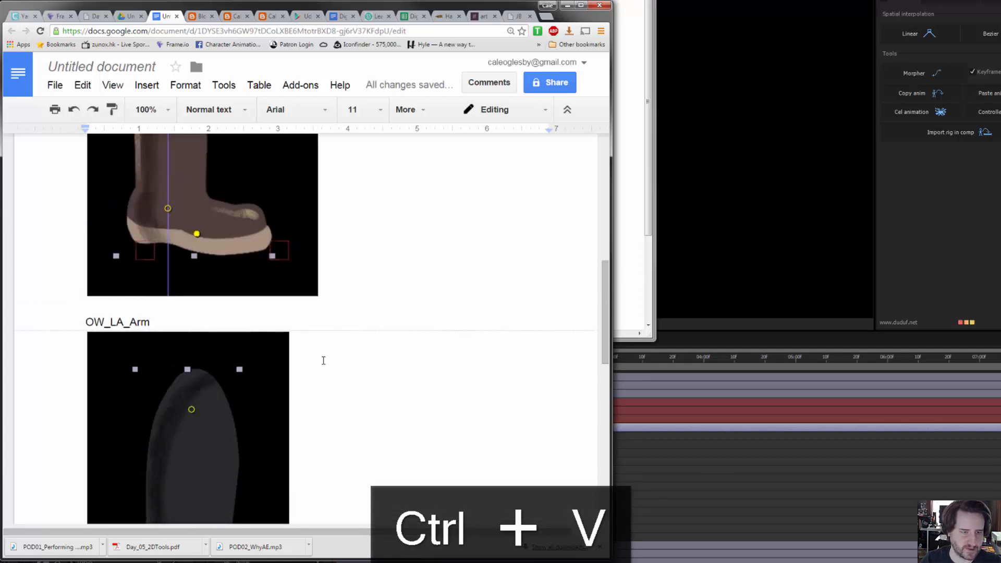
scroll(323, 360, up, 8)
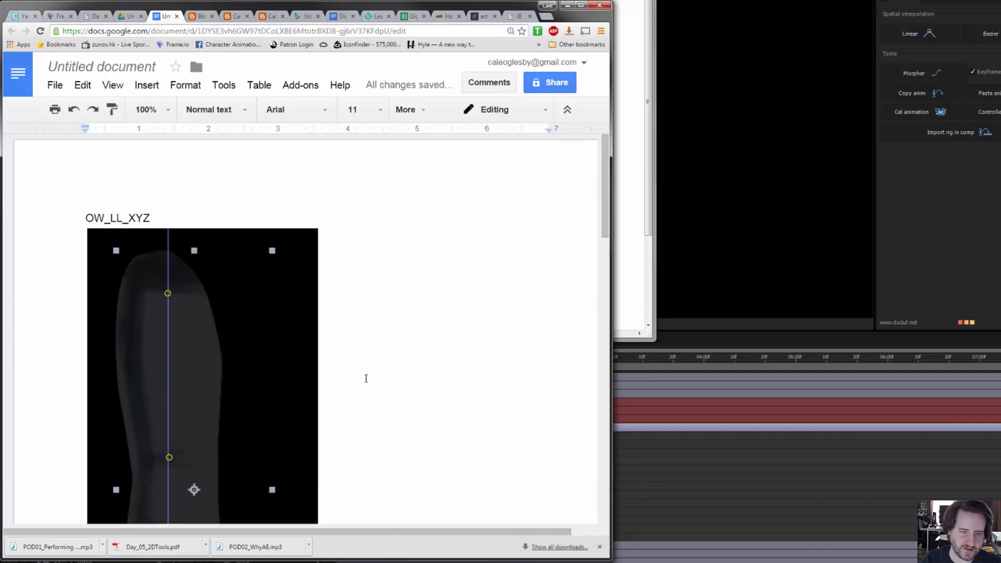
scroll(366, 184, down, 3)
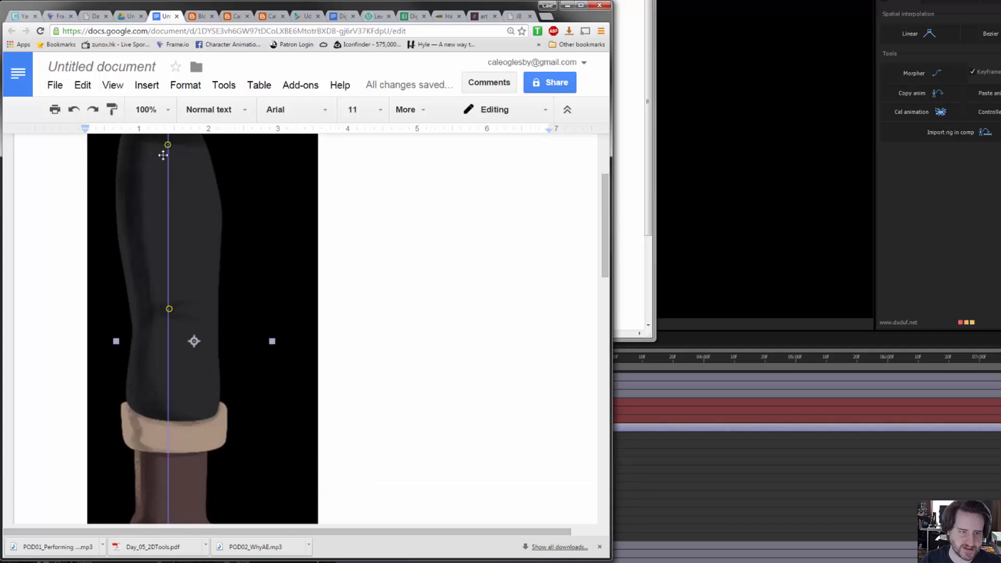
scroll(245, 380, down, 5)
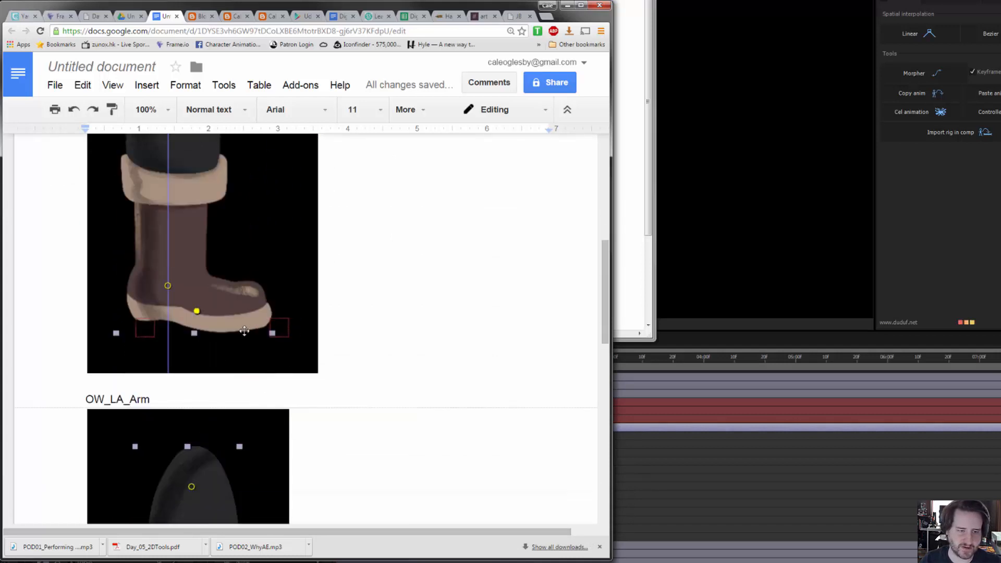
scroll(275, 340, down, 4)
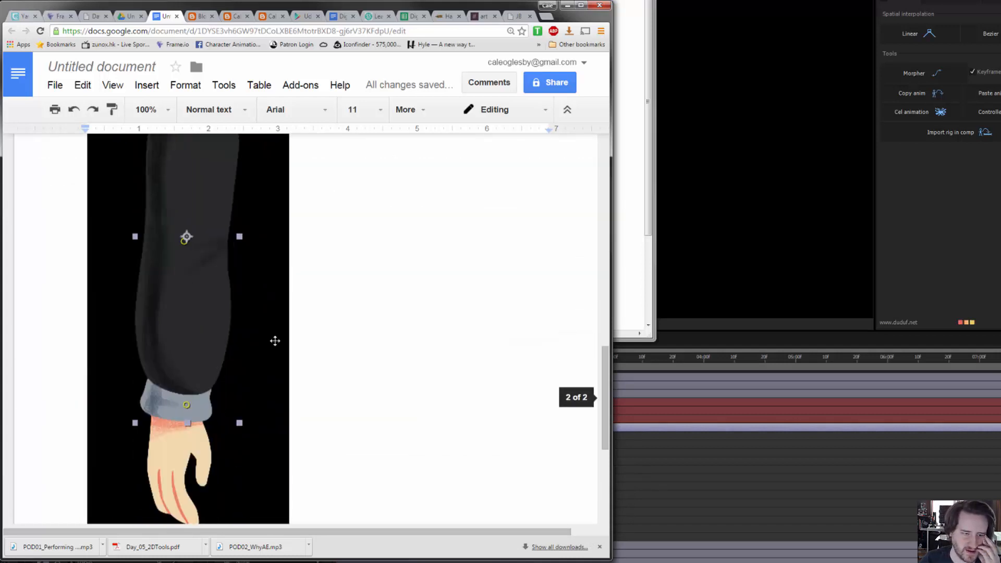
scroll(276, 340, down, 4)
scroll(241, 295, up, 8)
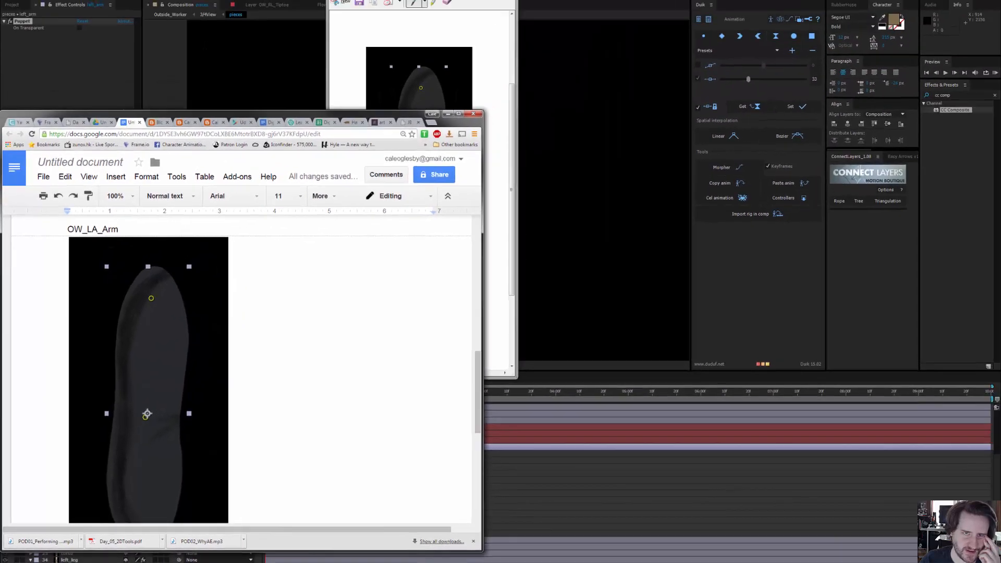
Move the Snipping Tool window aside, return to After Effects, and unsolo the arm and hand layers to show the whole character
drag(373, 12, 1000, 262)
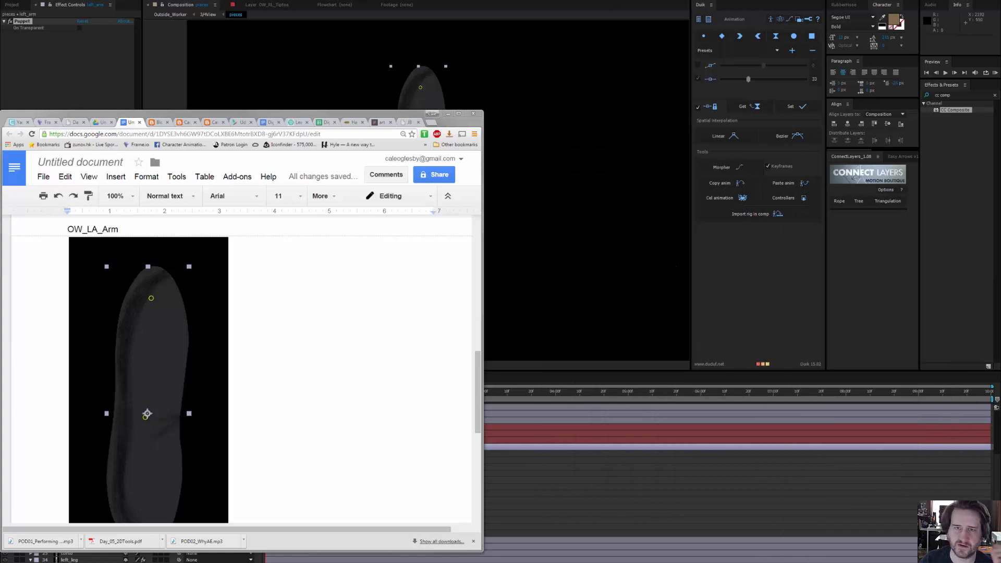
click(498, 322)
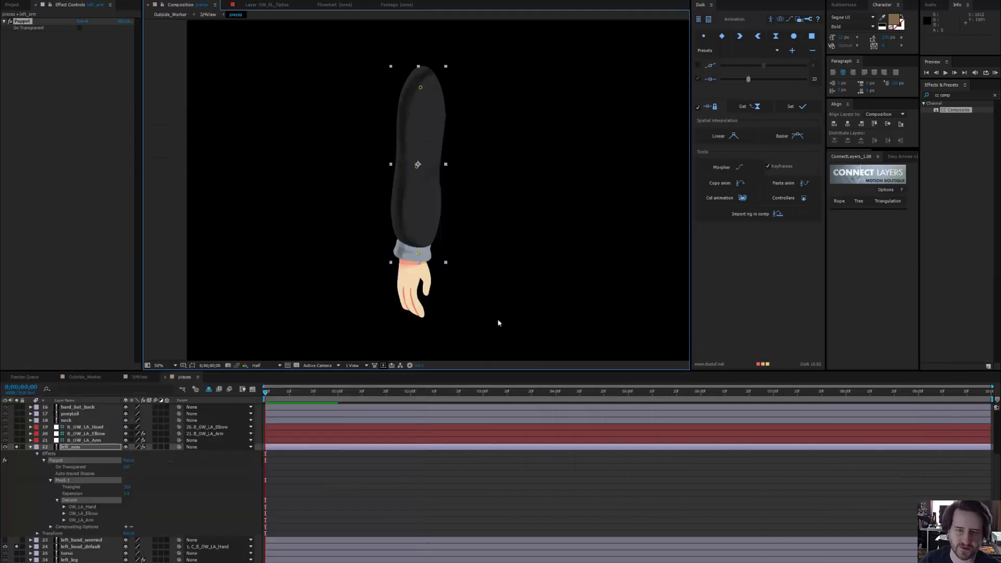
click(17, 447)
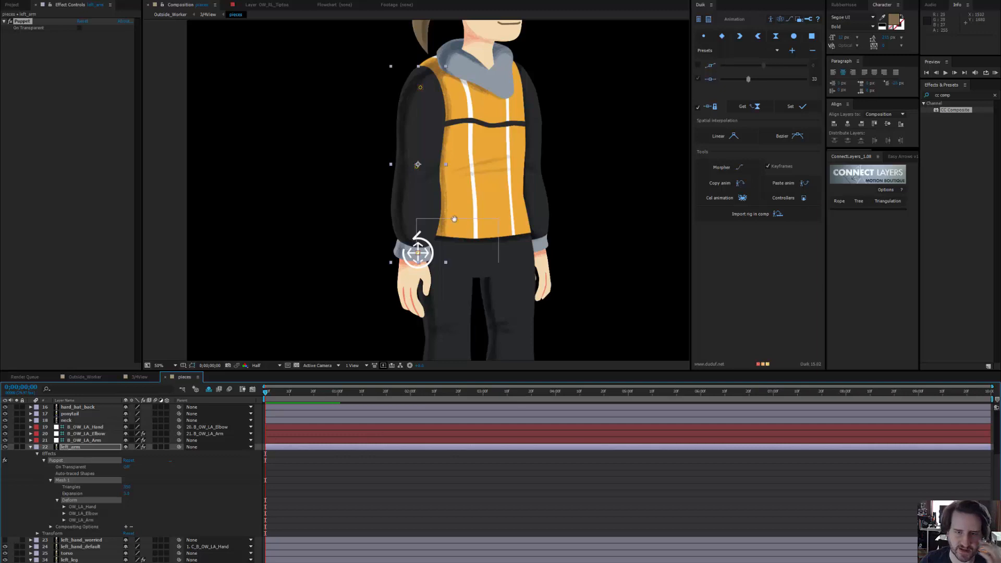
scroll(454, 219, down, 2)
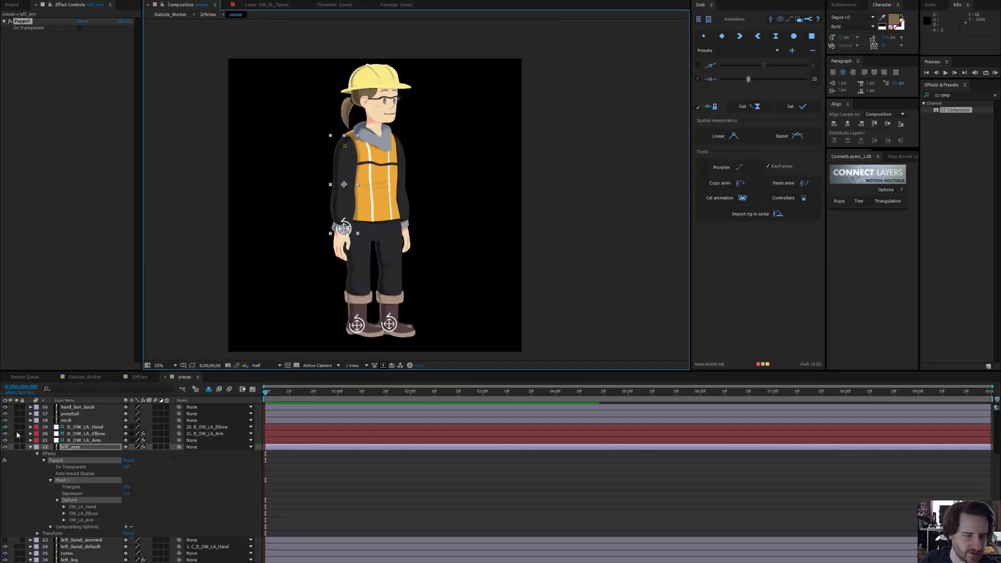
Hide the B_OW_LA_Hand, B_OW_LA_Elbow and B_OW_LA_Arm bone layers in the viewer, mark them shy, and clear the selection
drag(6, 428, 7, 444)
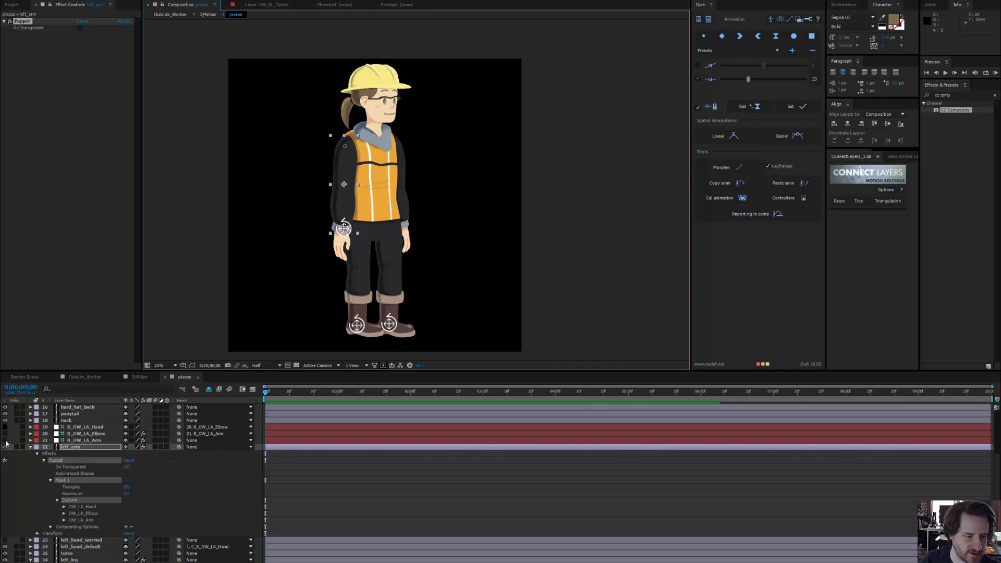
click(125, 440)
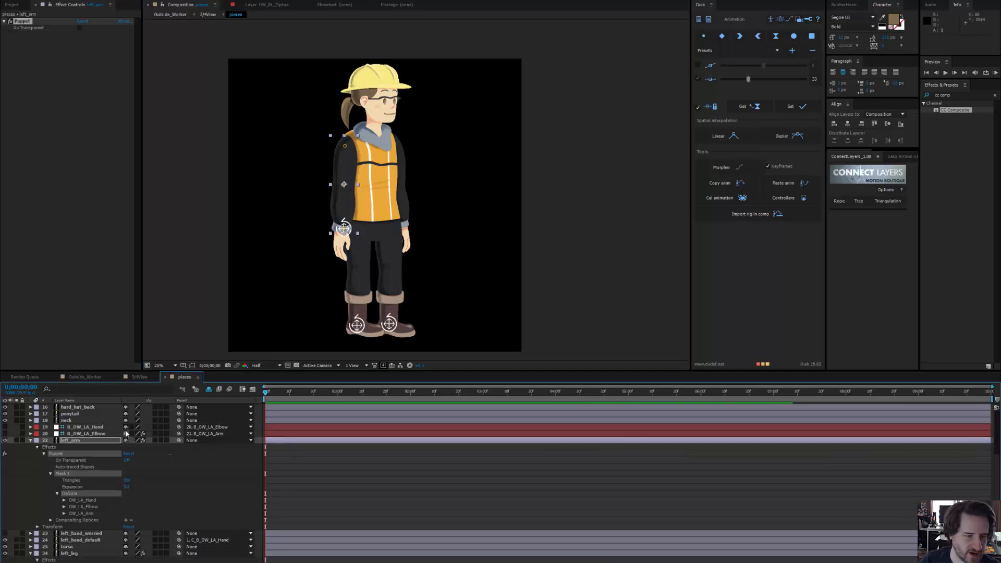
click(126, 433)
click(125, 427)
scroll(121, 464, up, 5)
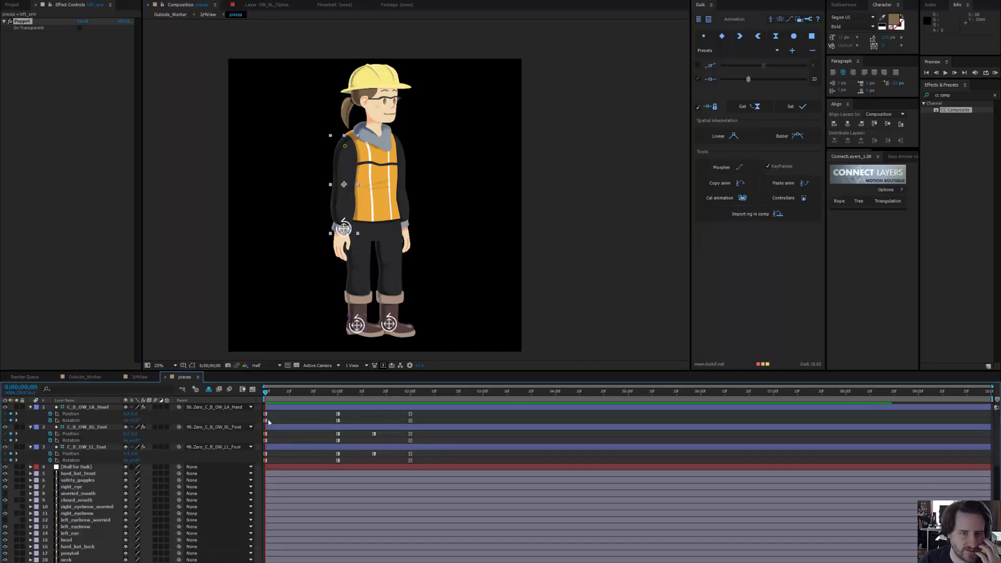
click(576, 241)
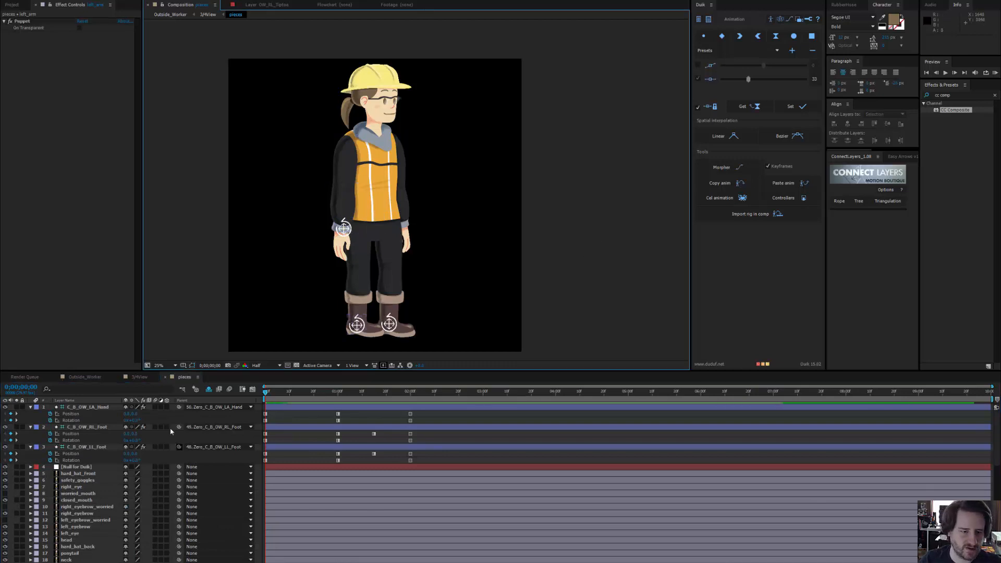
Examine the character and select the left hand, right foot and left foot controllers together
scroll(367, 263, up, 2)
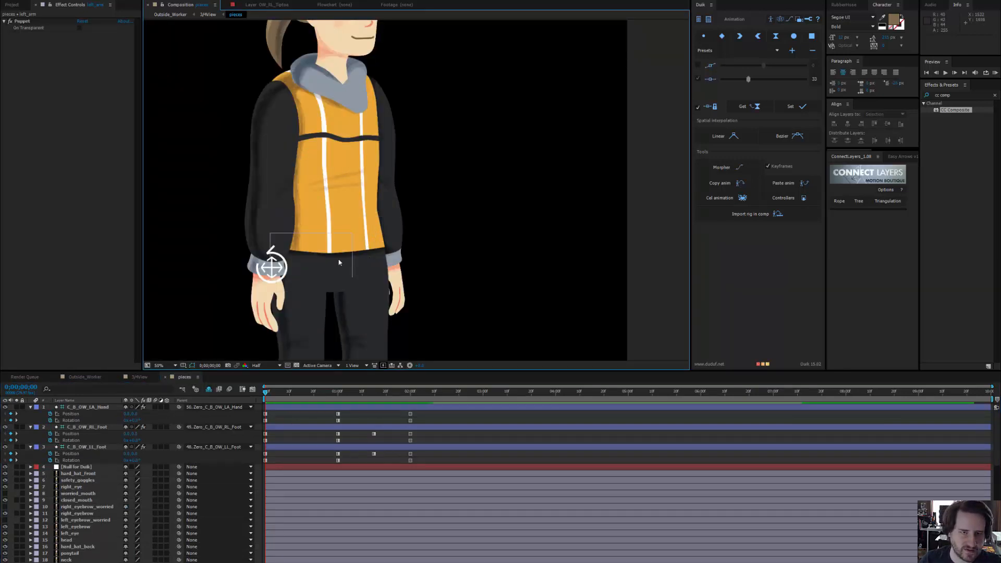
drag(339, 262, 412, 243)
scroll(411, 243, down, 2)
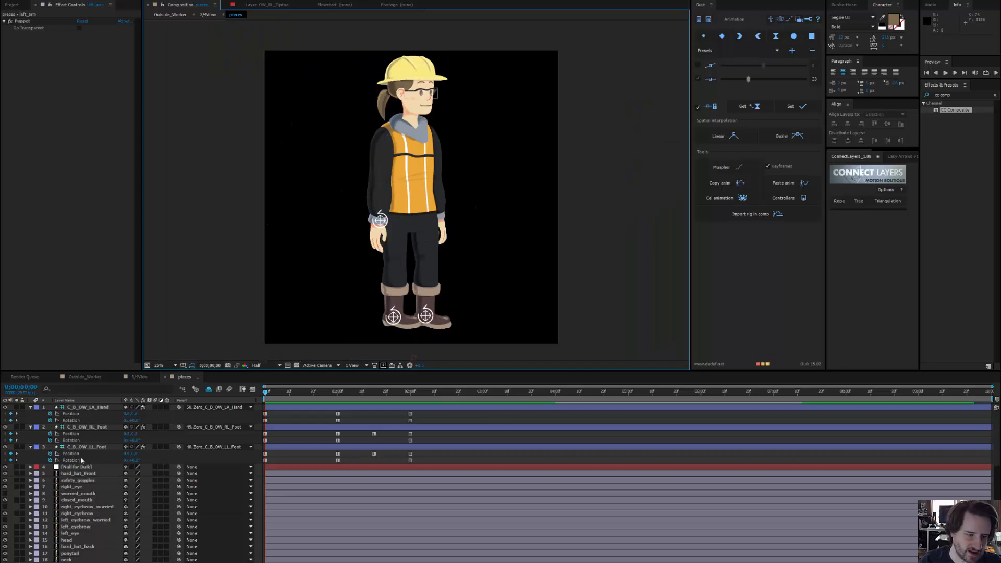
click(86, 447)
shift+click(83, 407)
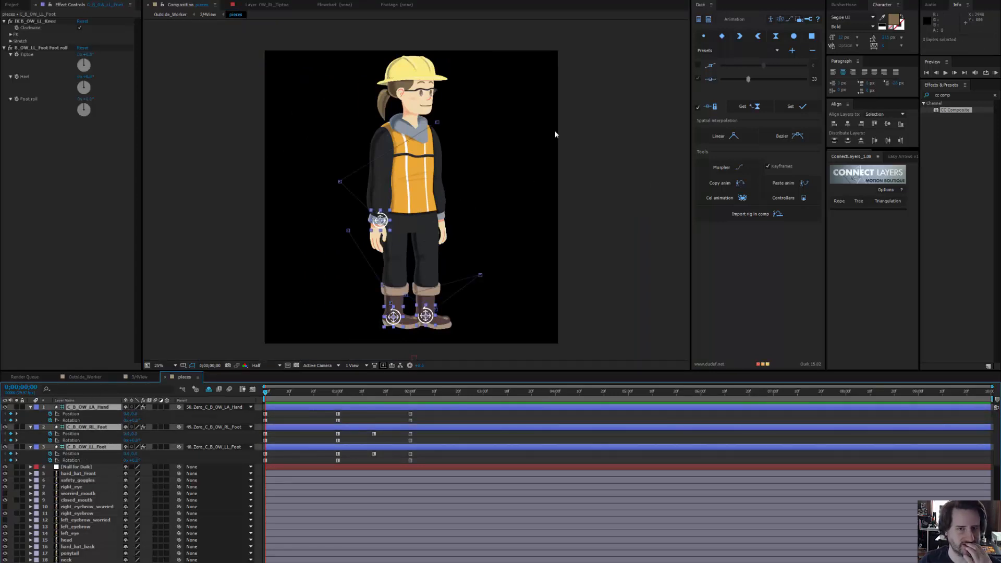
Make the worried versions of both hands visible and parent left_hand_worried to the C_B_OW_LA_Hand controller
click(446, 191)
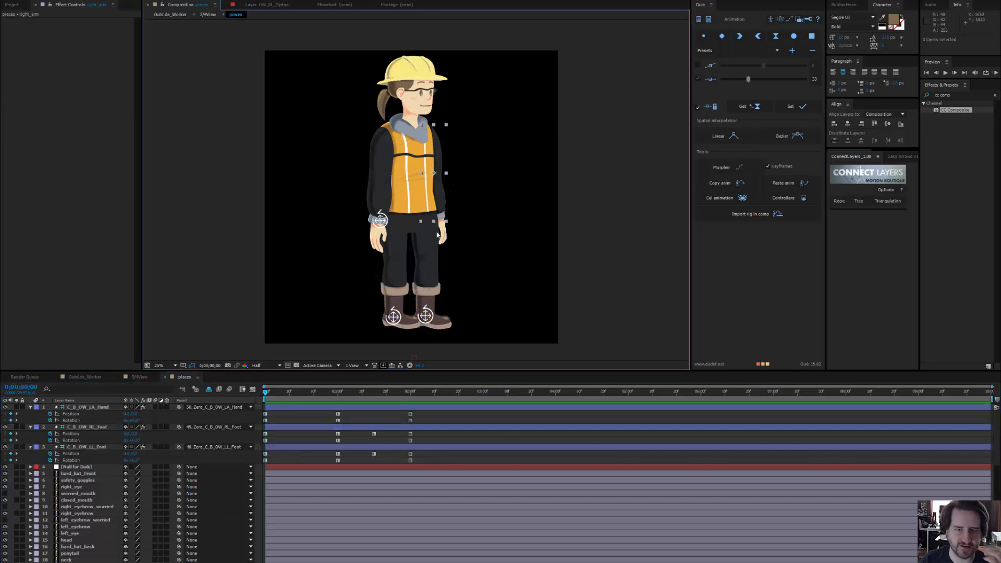
drag(415, 225, 404, 227)
scroll(411, 217, up, 2)
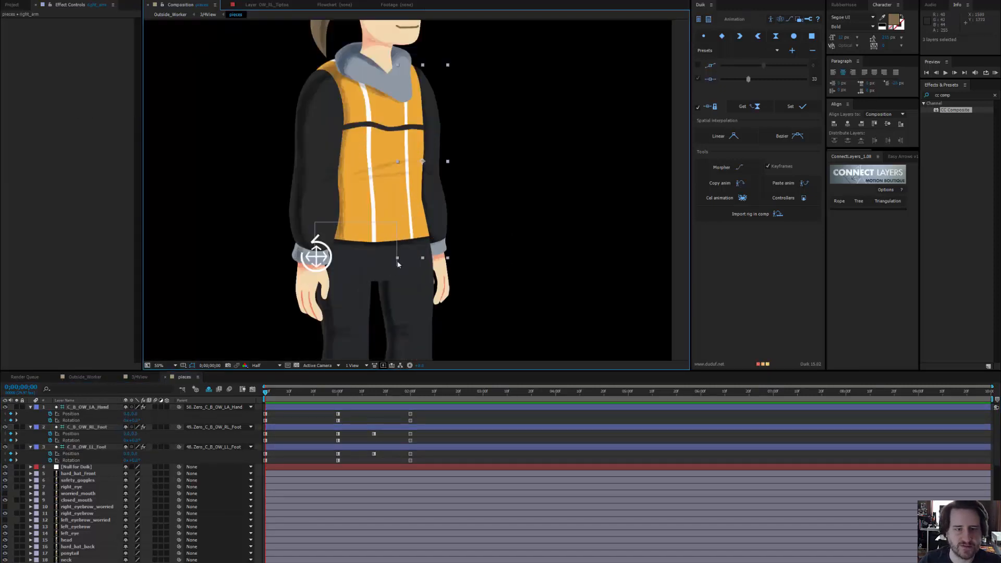
scroll(75, 497, down, 18)
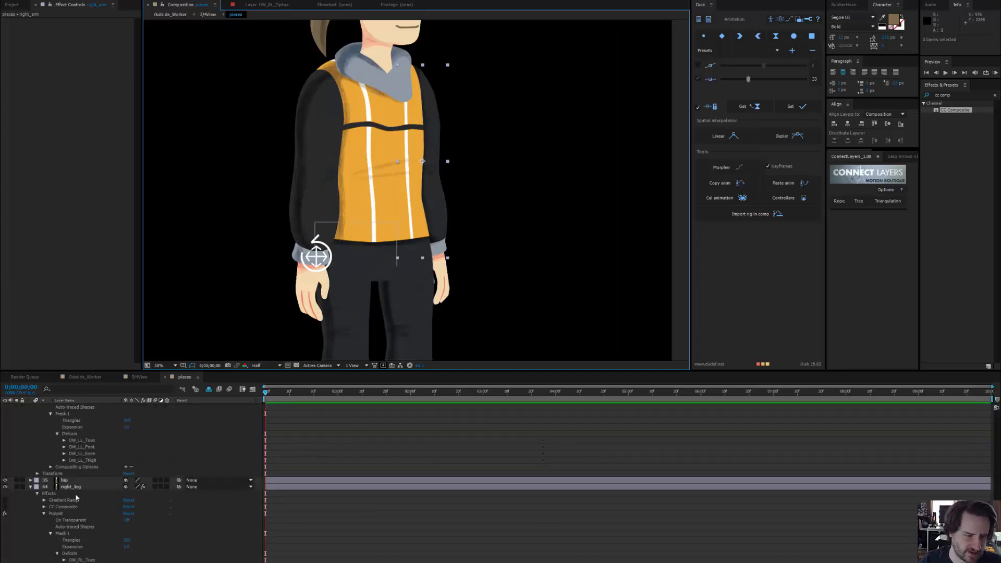
scroll(75, 493, down, 2)
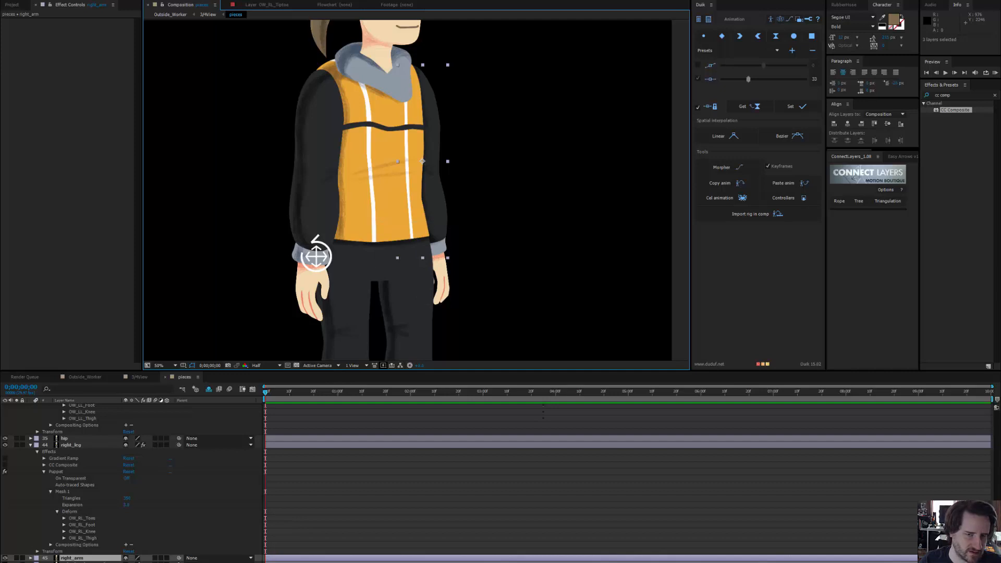
click(5, 562)
scroll(45, 517, up, 6)
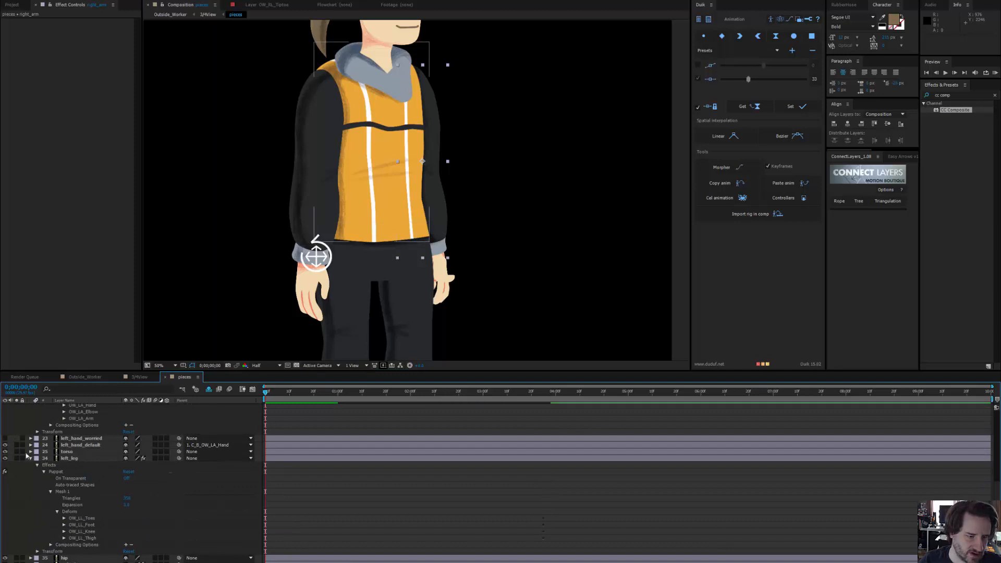
click(212, 439)
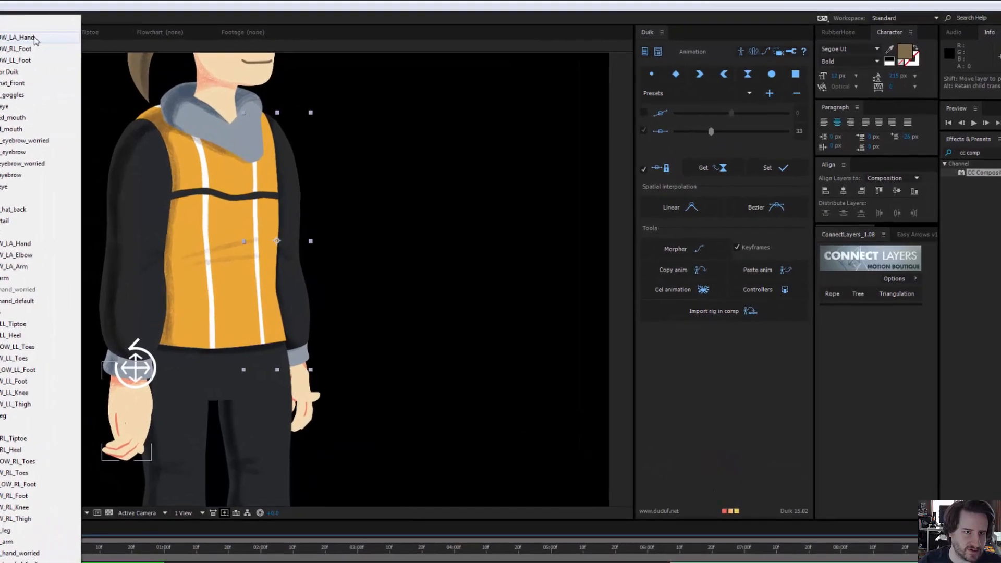
click(241, 9)
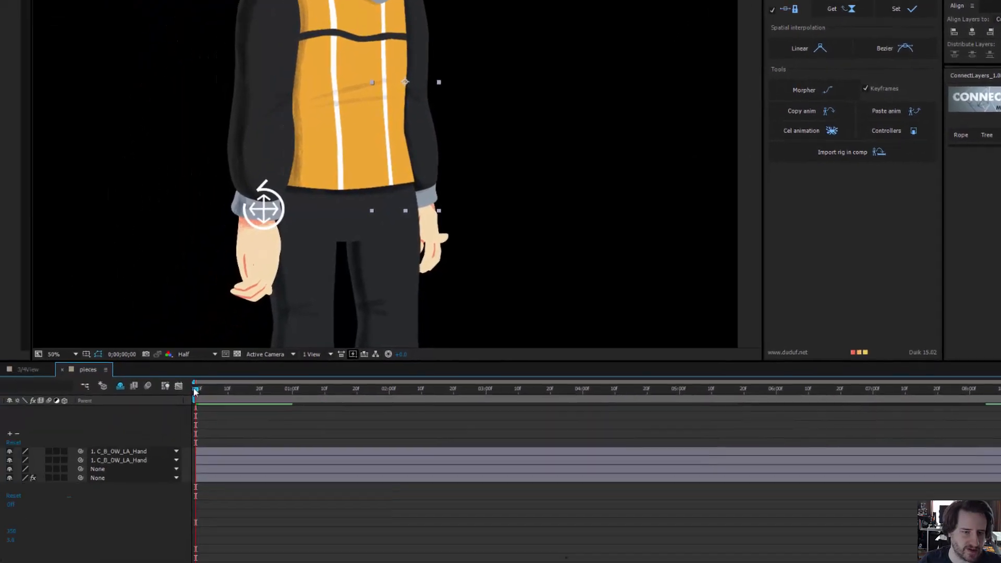
Scrub the timeline to 0;00;01;12 to check the worried left hand's parenting, and undo the trial change
drag(194, 391, 392, 391)
drag(445, 325, 385, 321)
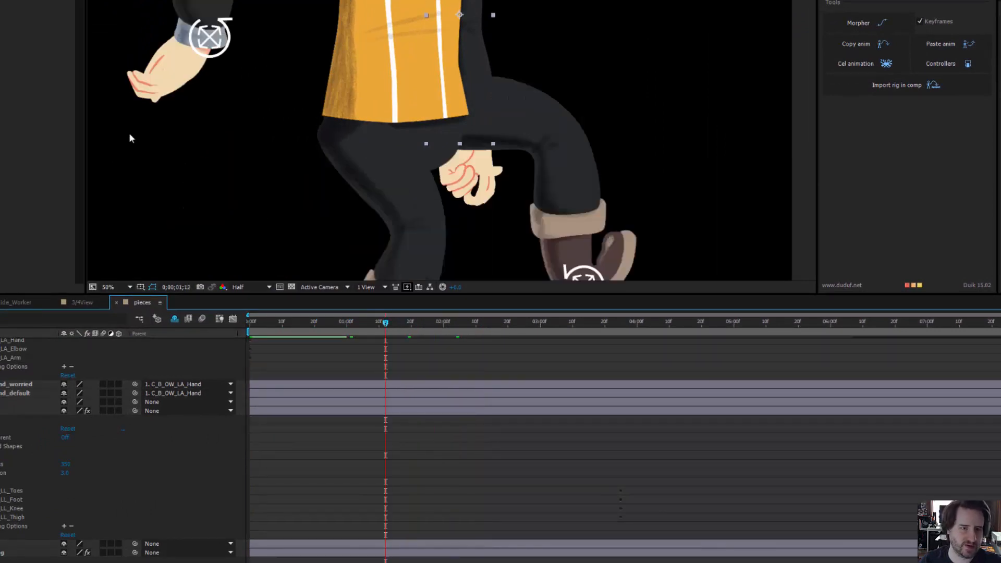
click(156, 53)
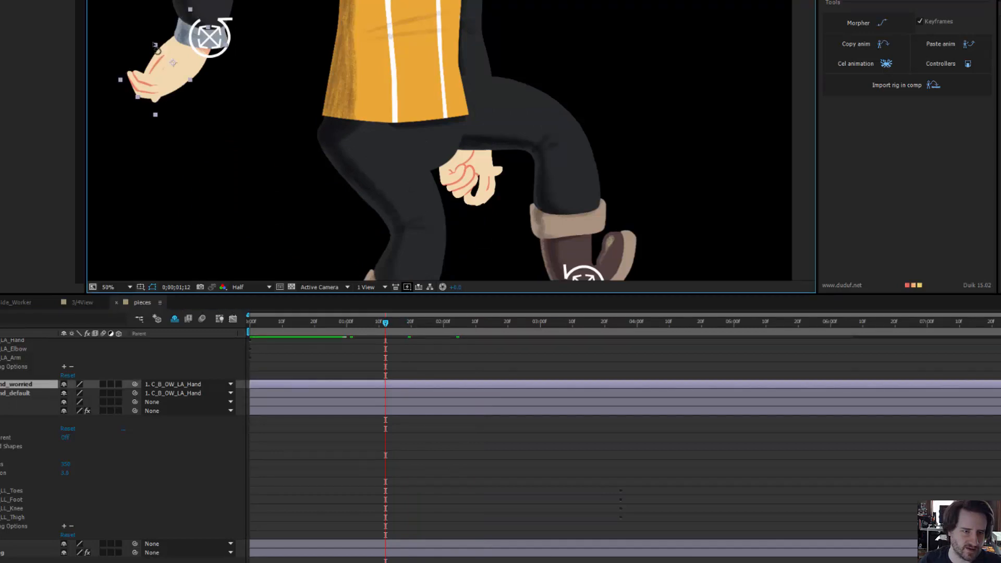
drag(187, 103, 180, 103)
key(ctrl+z)
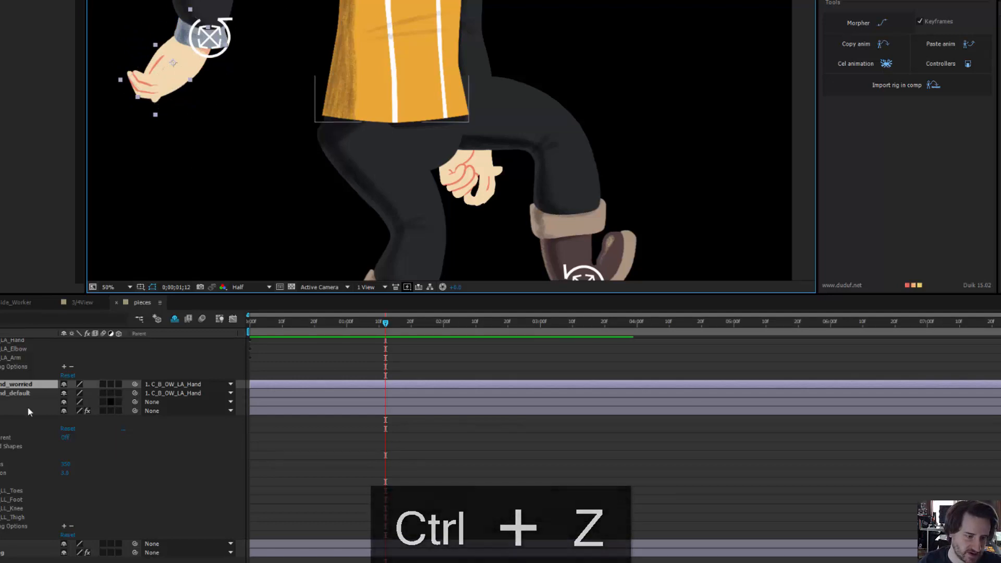
Solo the right_arm layer together with the worried right hand layer
scroll(3, 415, down, 6)
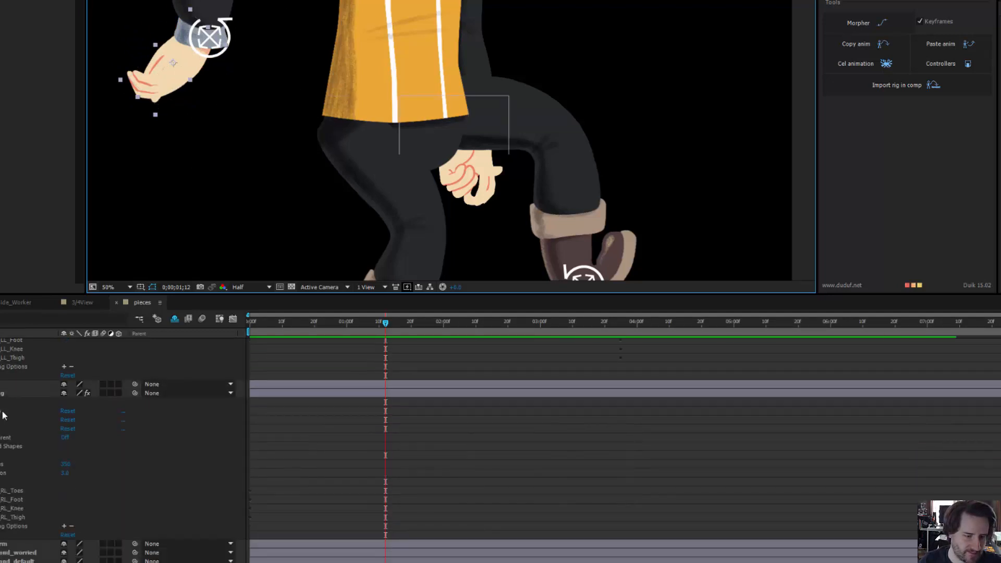
click(22, 554)
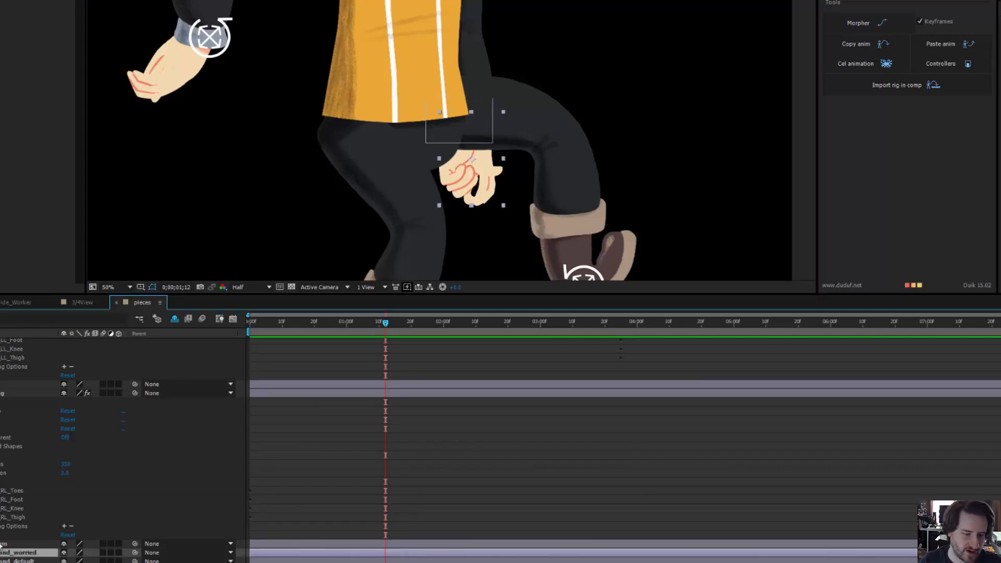
click(15, 544)
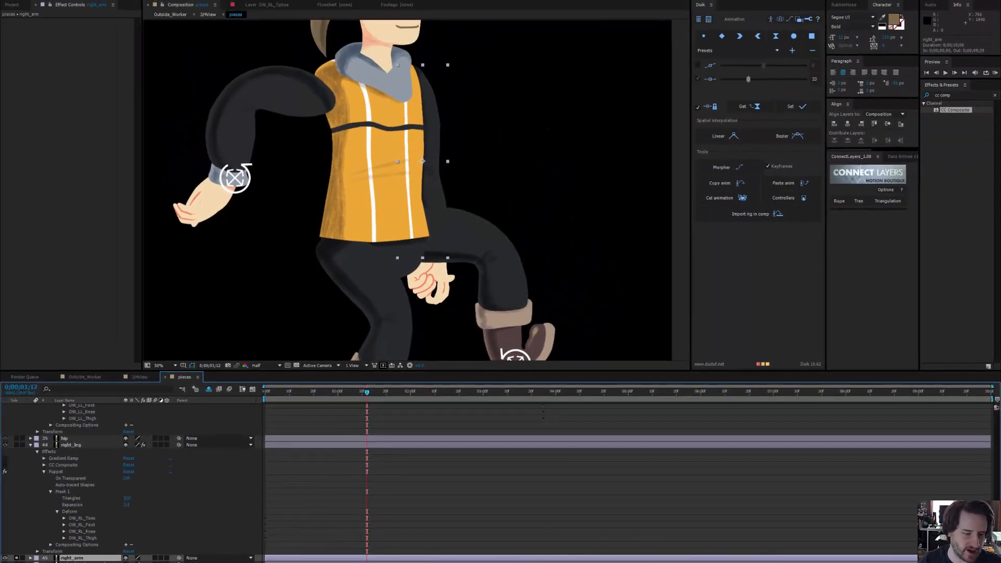
click(16, 557)
click(17, 562)
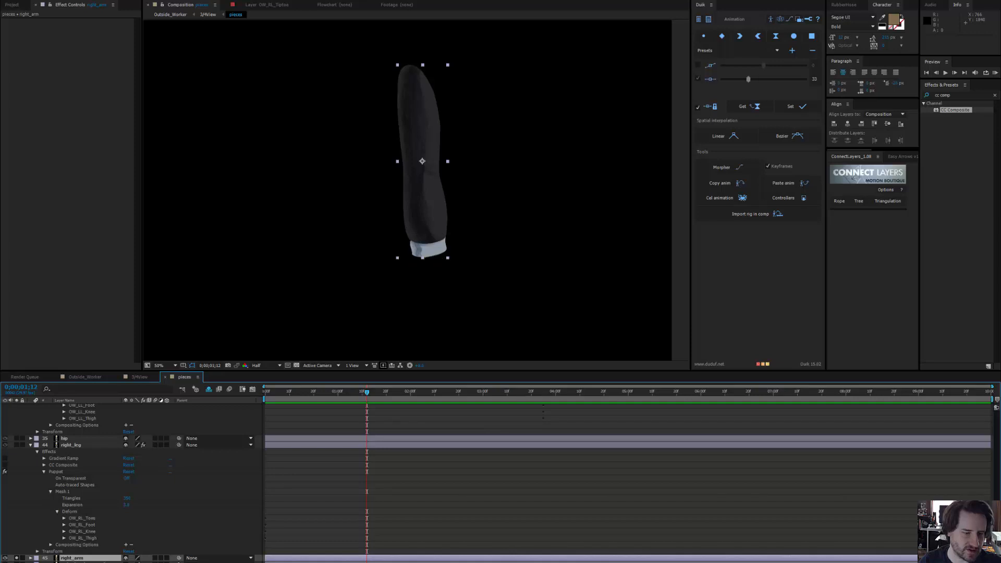
click(16, 562)
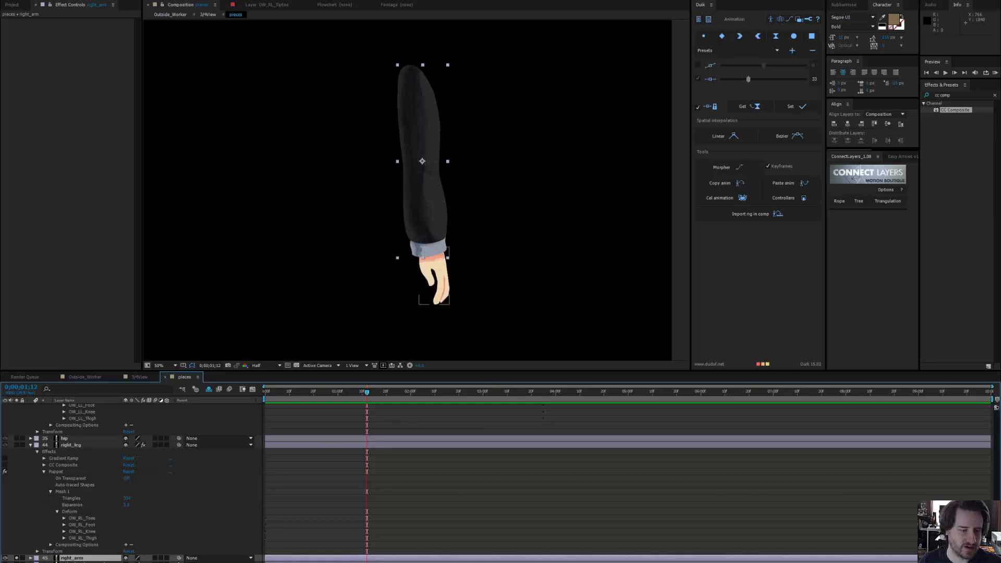
click(17, 562)
click(17, 562)
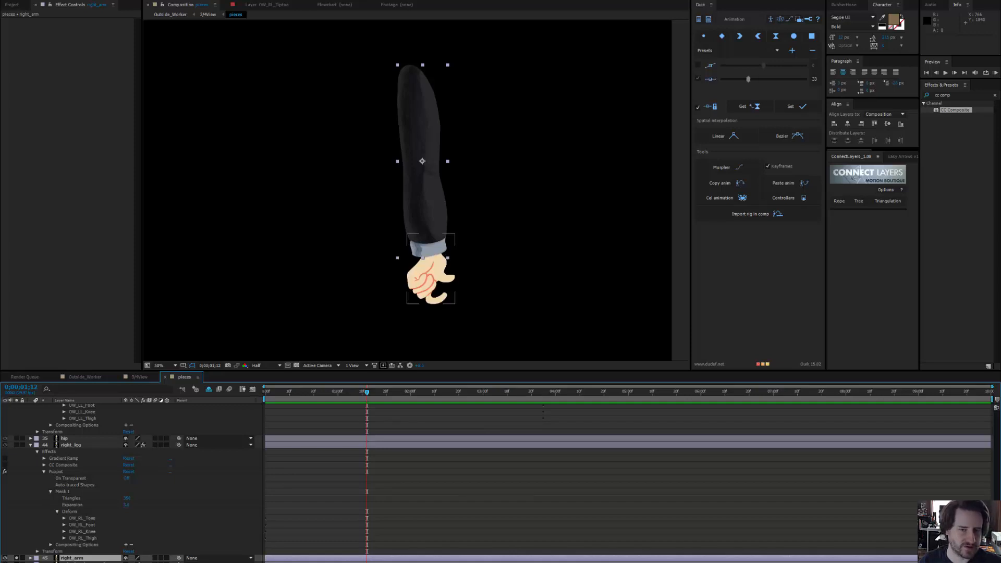
Consult the arm capture in the Snipping Tool for puppet pin positions, and move its window out of the way
click(42, 557)
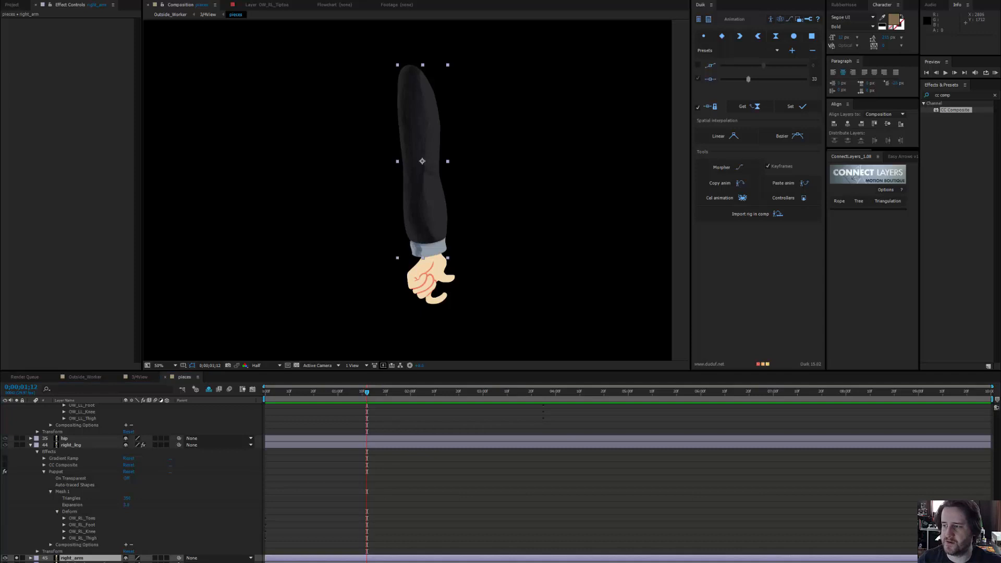
drag(998, 229, 851, 82)
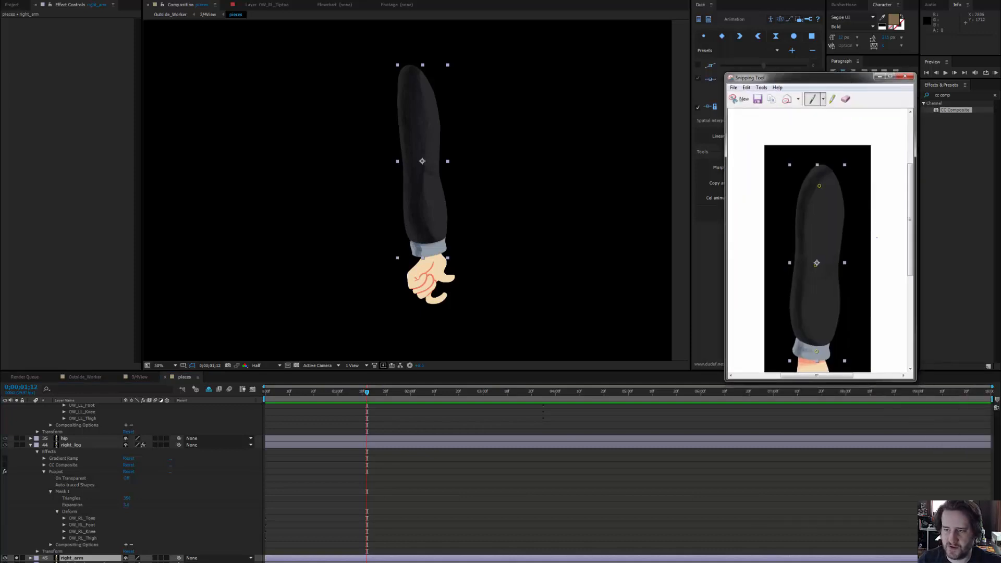
drag(911, 219, 911, 241)
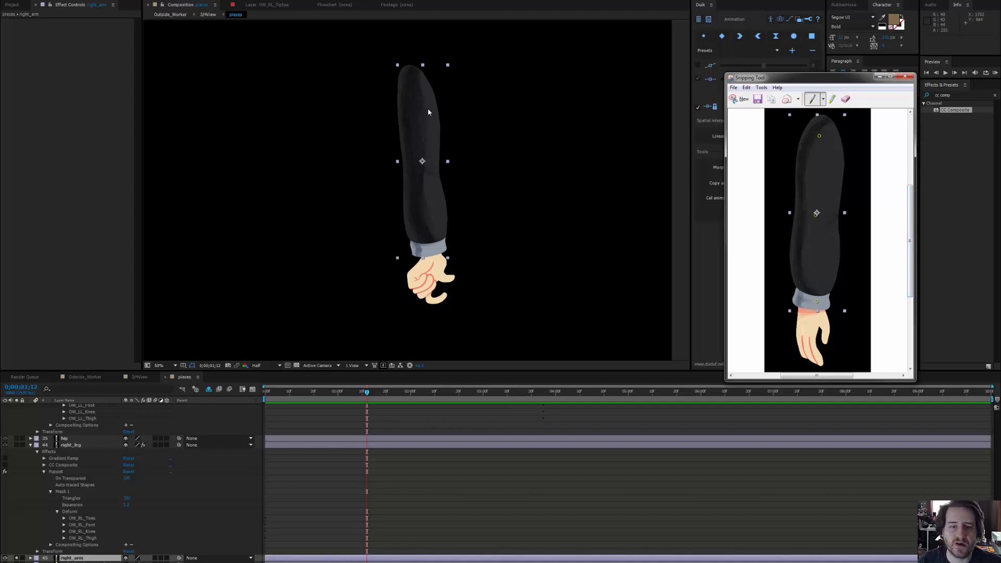
click(213, 2)
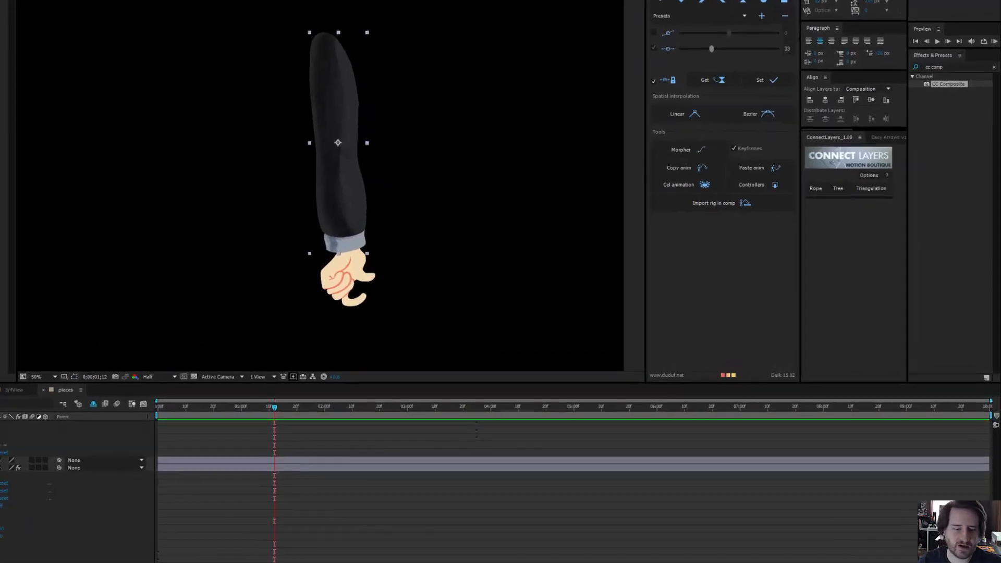
key(alt+Tab)
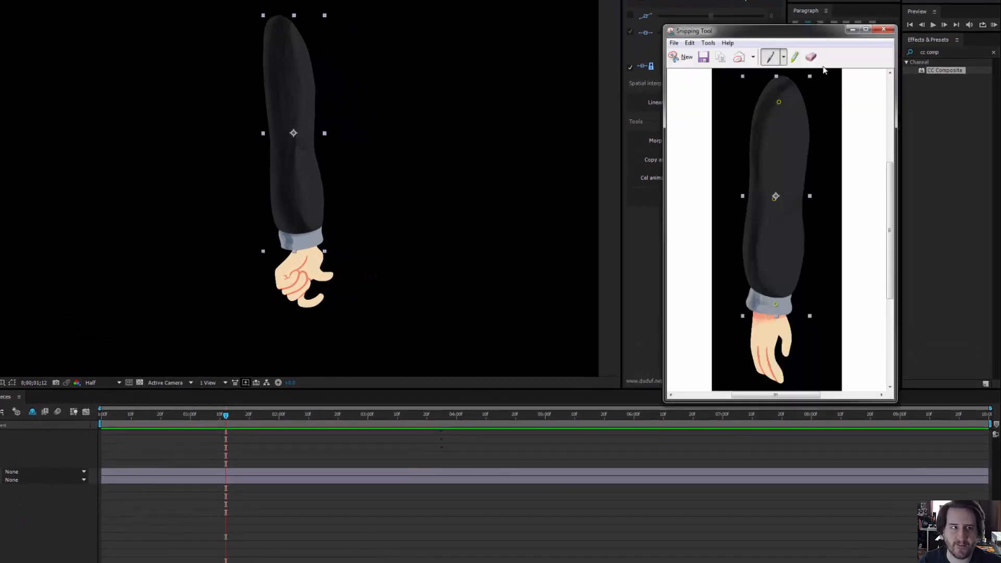
drag(823, 35, 1000, 150)
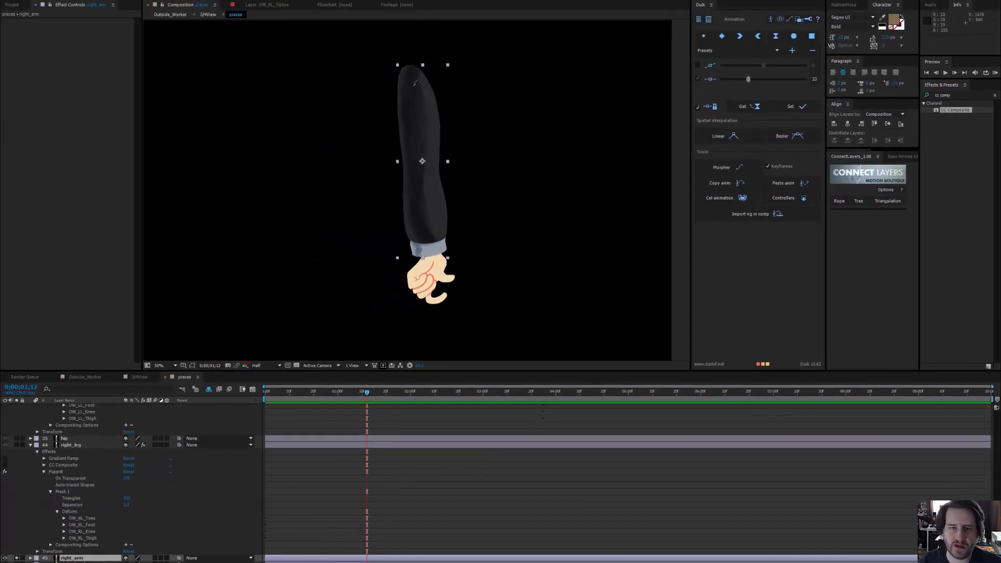
Place three puppet pins on the right_arm layer, at the shoulder, the elbow and the wrist cuff
click(413, 85)
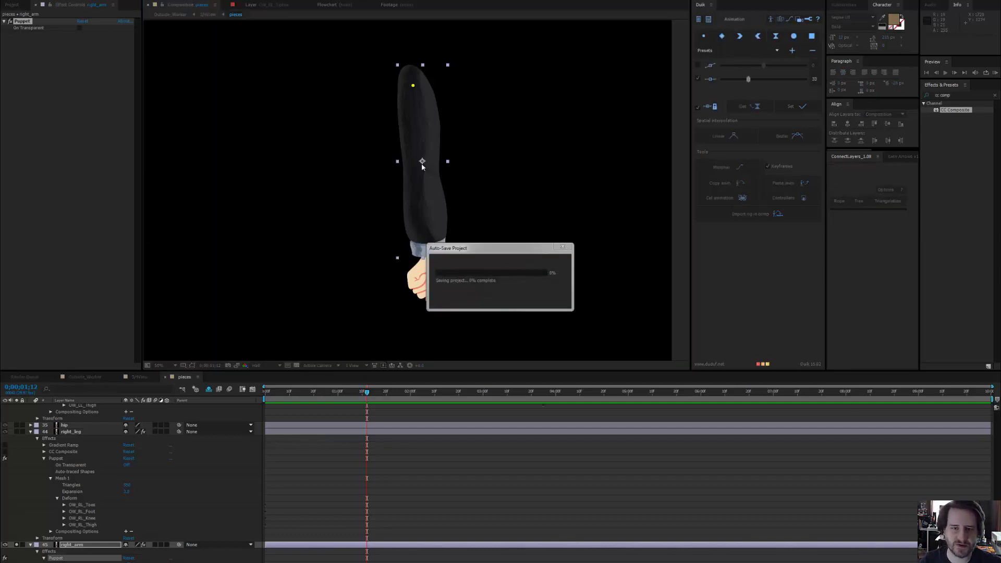
click(422, 161)
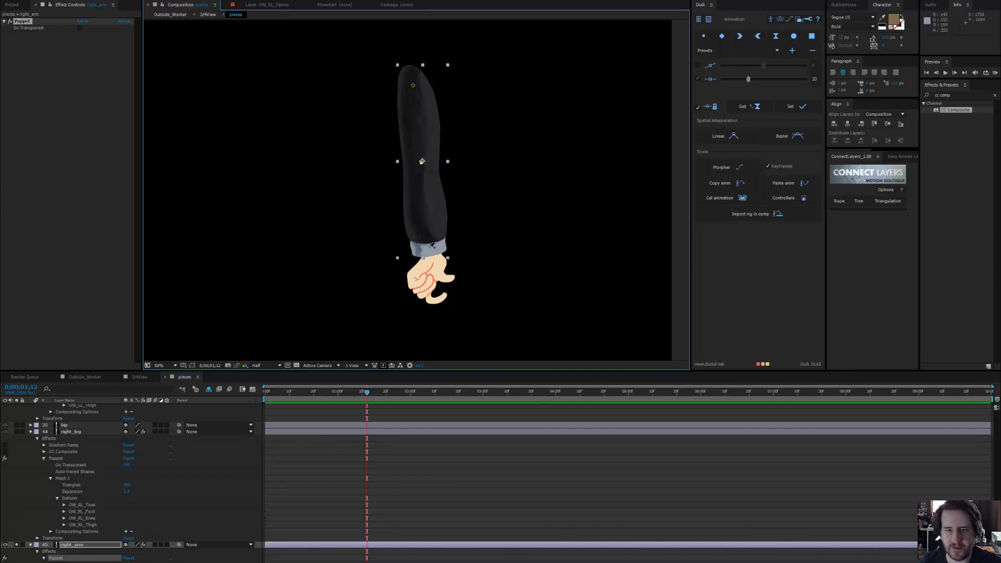
click(429, 247)
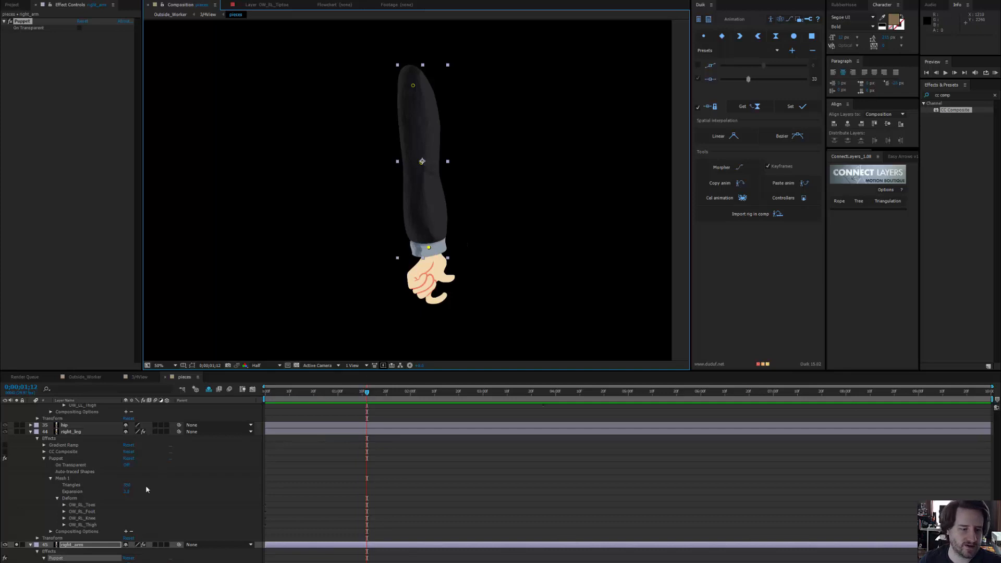
Reveal the right_arm layer's puppet pins and consult the left arm's pin names as the naming pattern
scroll(145, 484, down, 2)
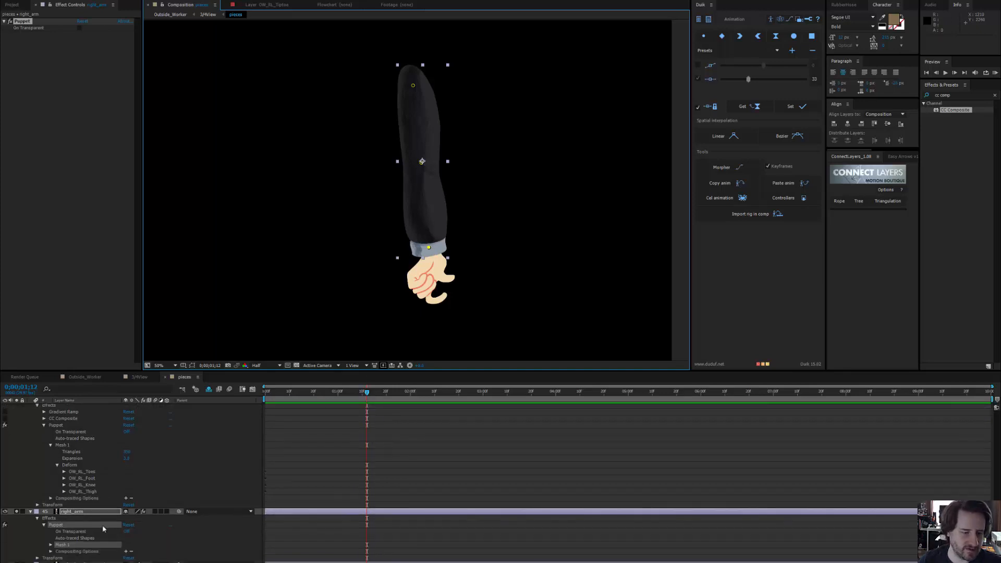
click(51, 544)
click(58, 544)
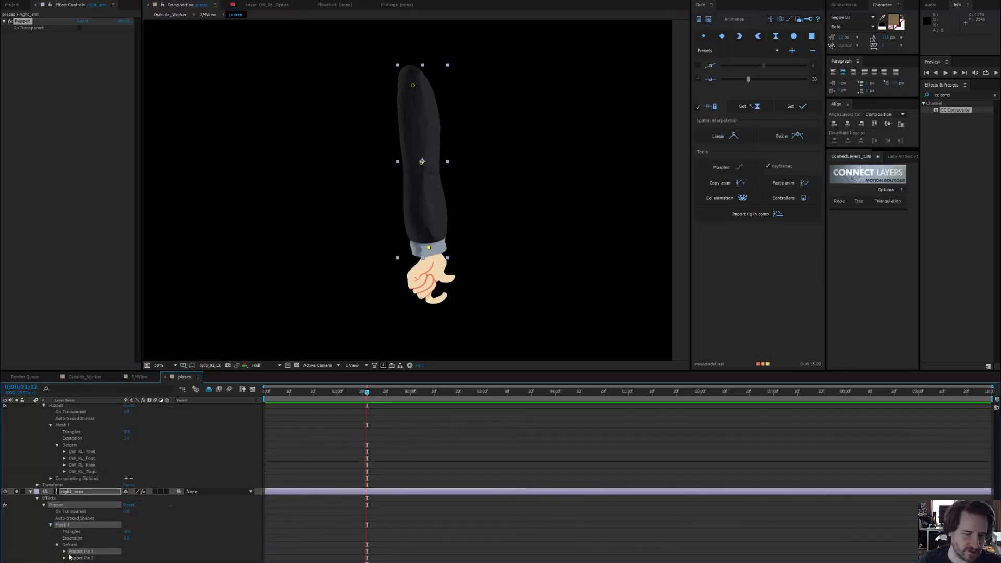
click(94, 557)
key(ctrl+v)
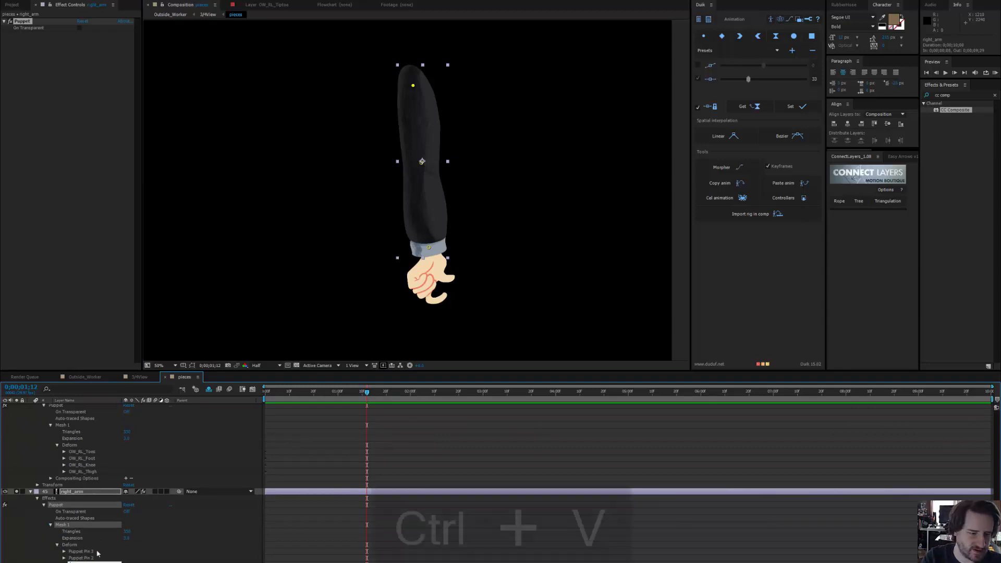
key(ctrl+a)
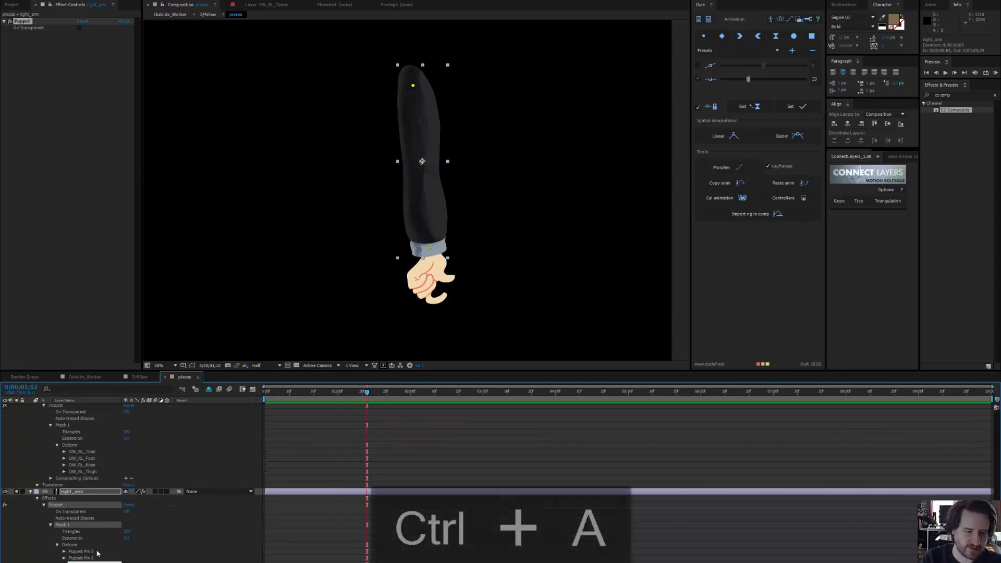
scroll(114, 541, down, 2)
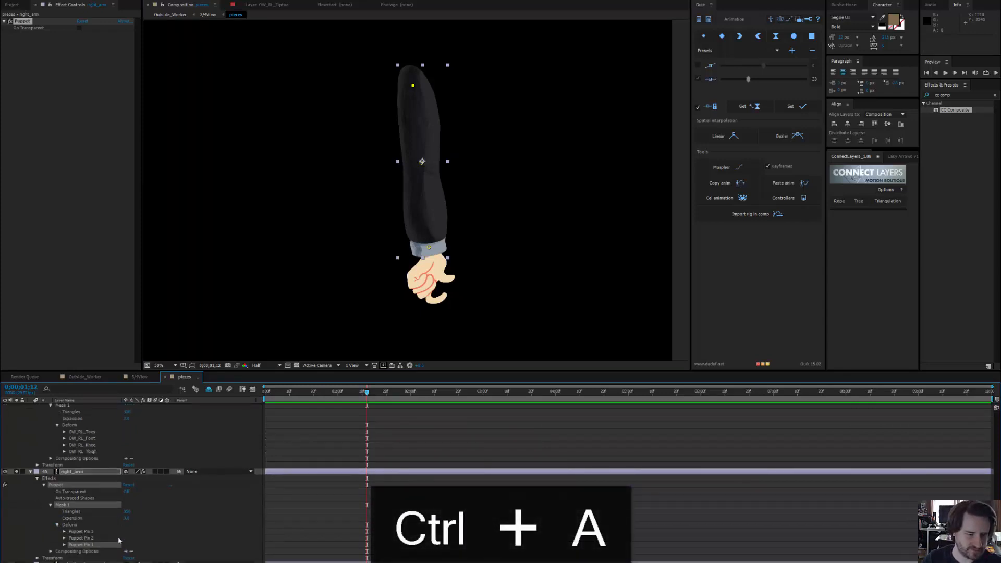
scroll(100, 533, up, 5)
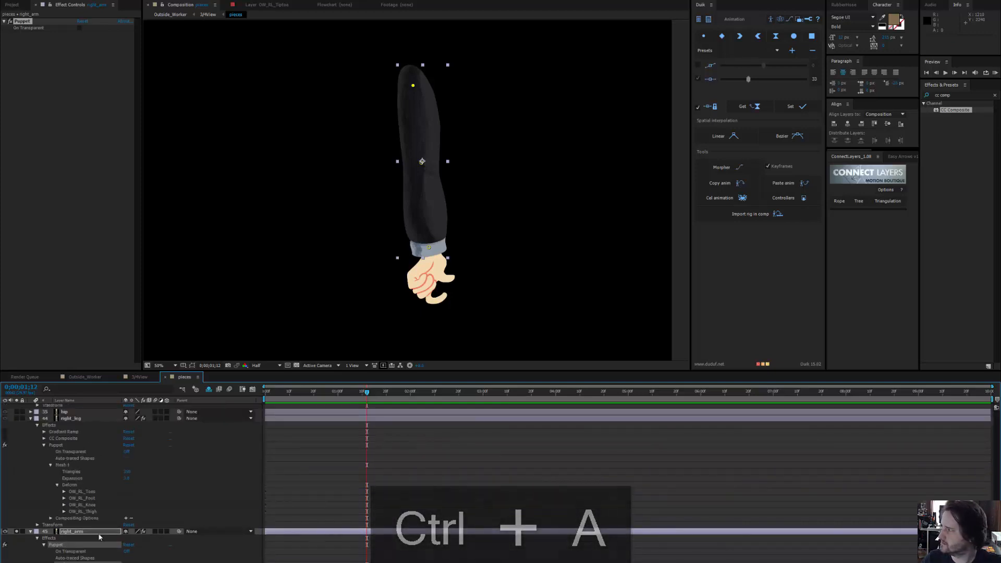
scroll(99, 537, up, 10)
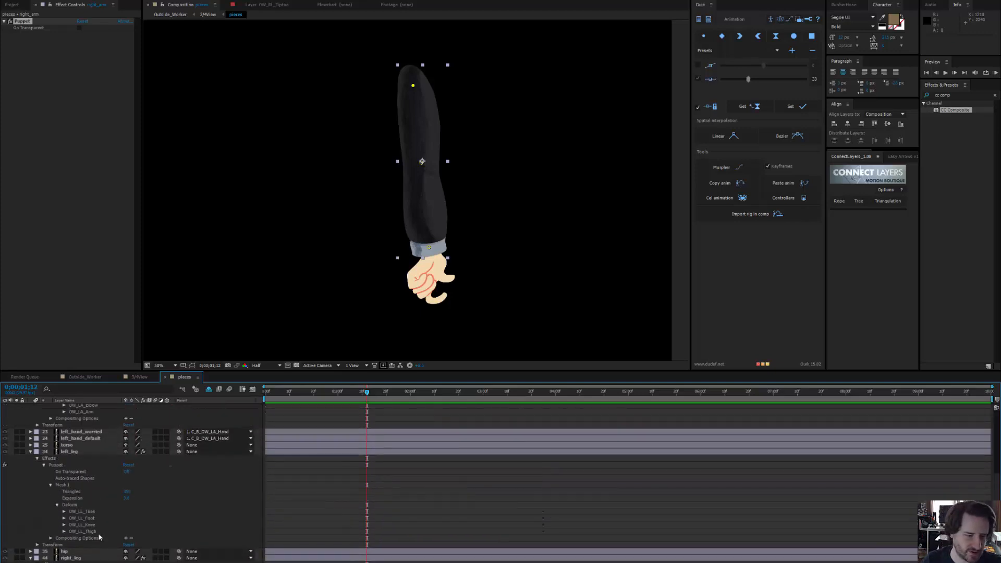
scroll(99, 536, up, 3)
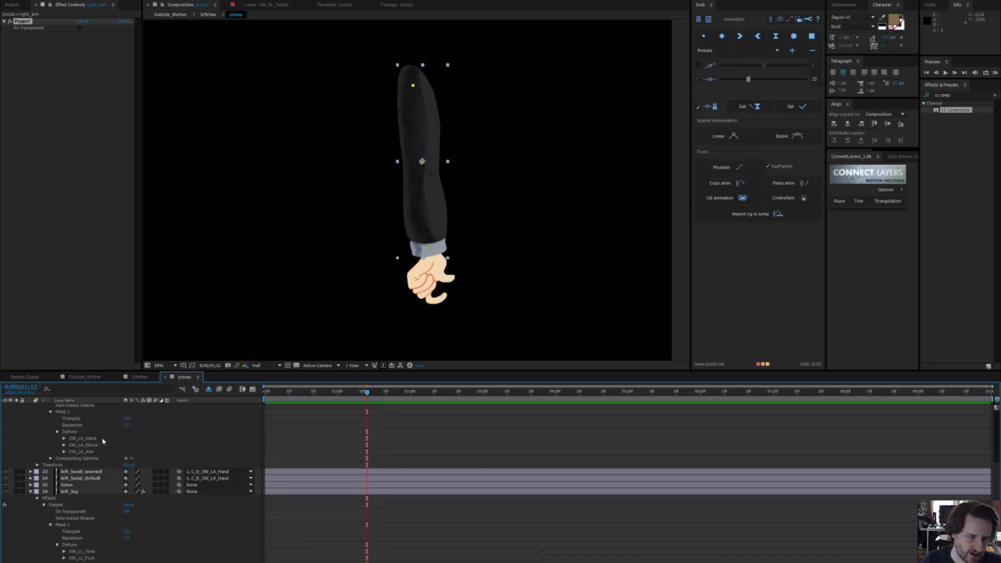
scroll(99, 500, down, 15)
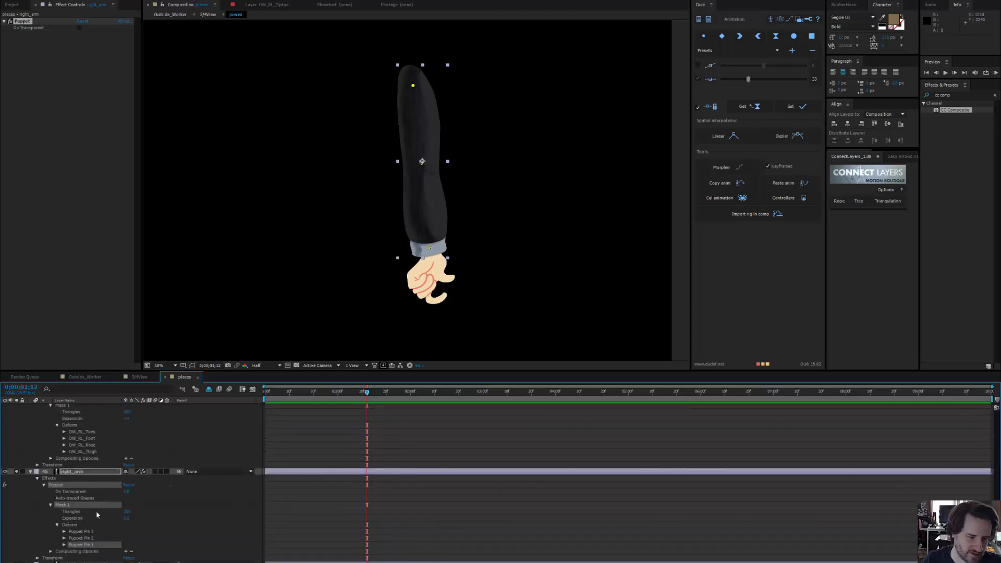
Rename the right arm's shoulder puppet pin, Puppet Pin 1, as OW_RA_Arm
click(87, 531)
click(93, 545)
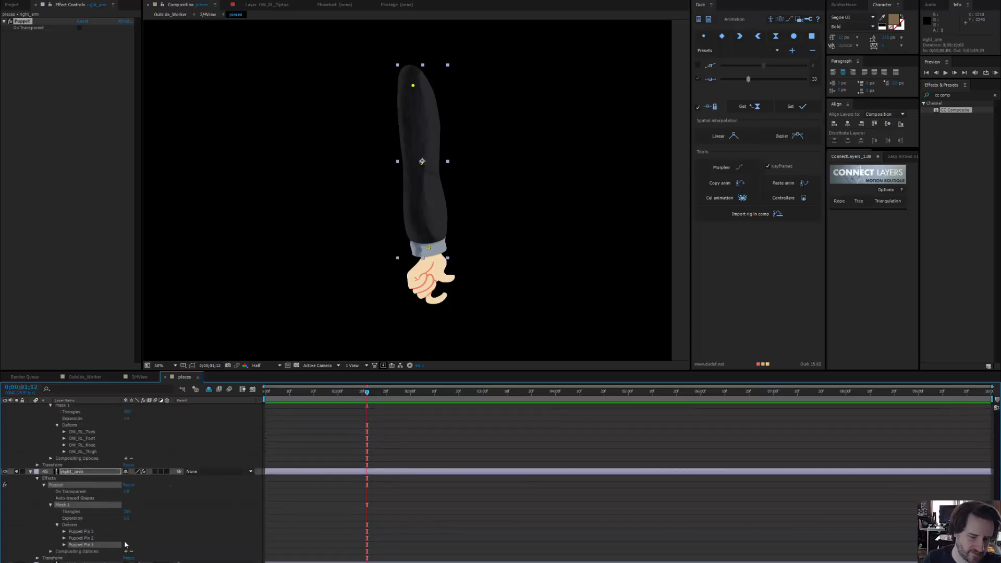
key(Return)
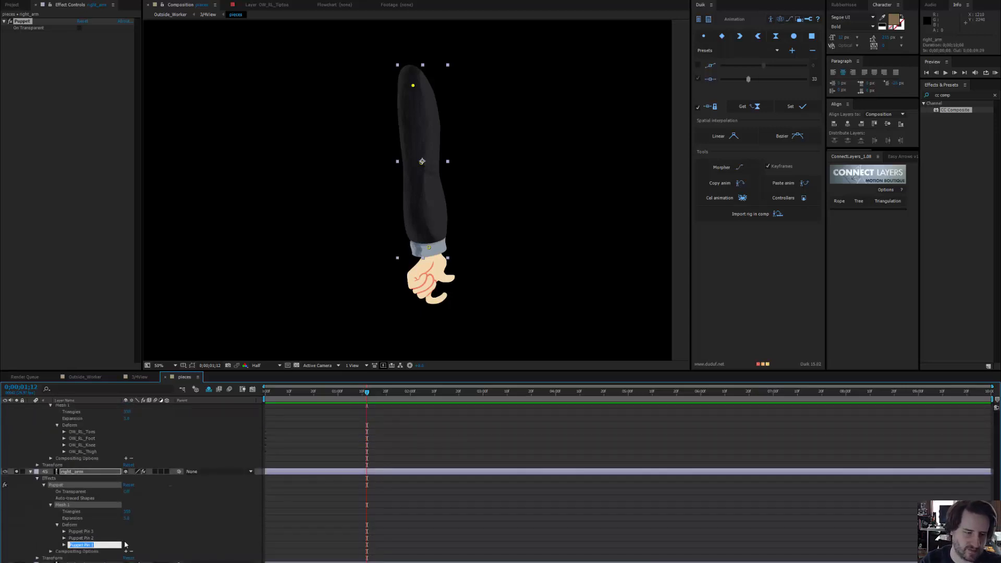
text(OW_RA_Arm)
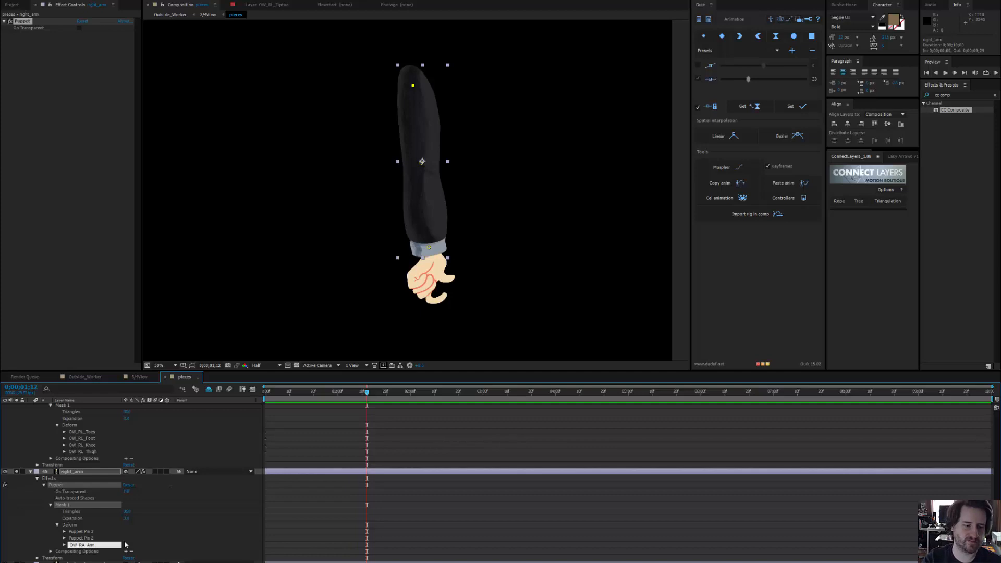
key(Return)
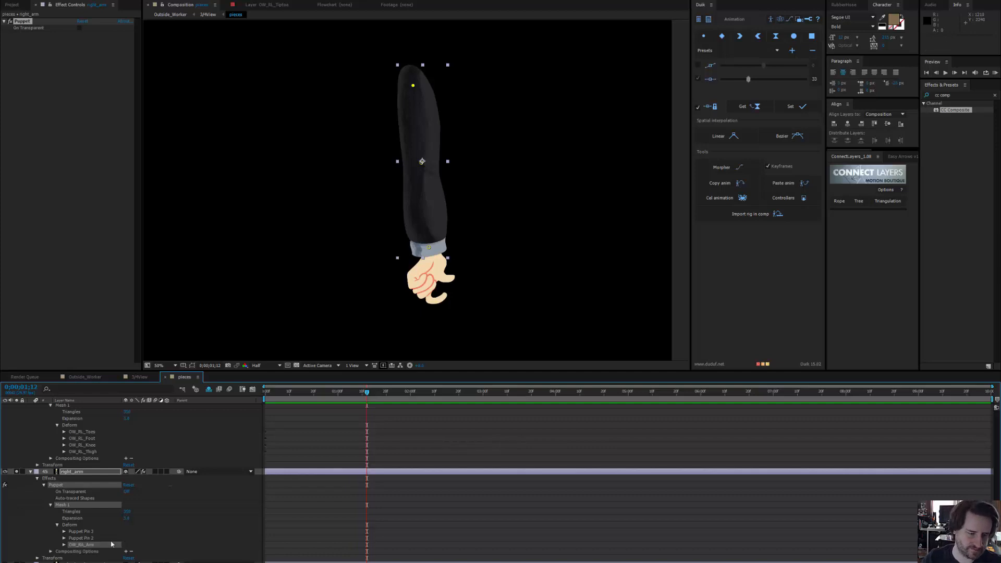
Rename the right arm's elbow pin OW_RA_Elbow, reusing the shoulder pin's name as the base
key(ctrl+c)
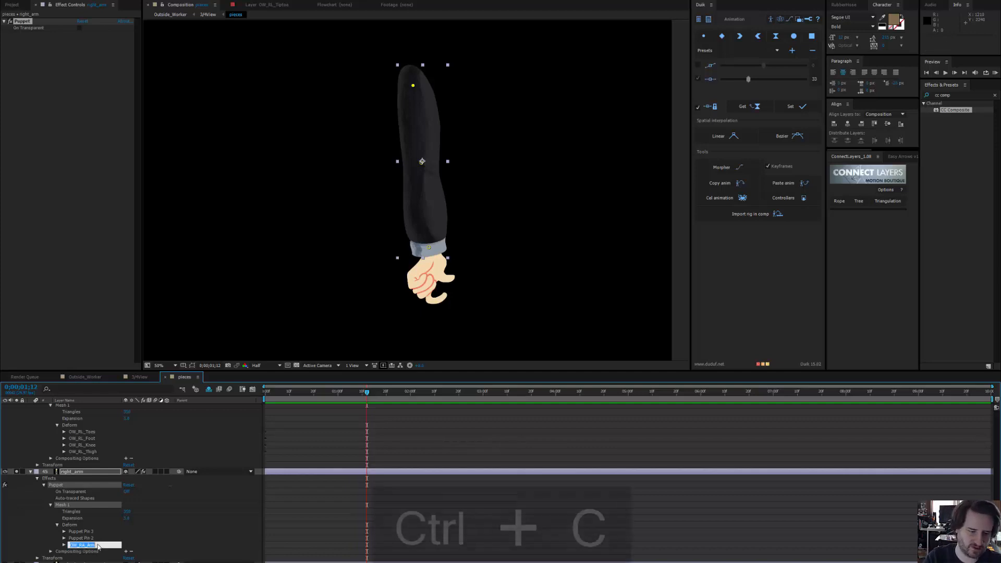
click(96, 539)
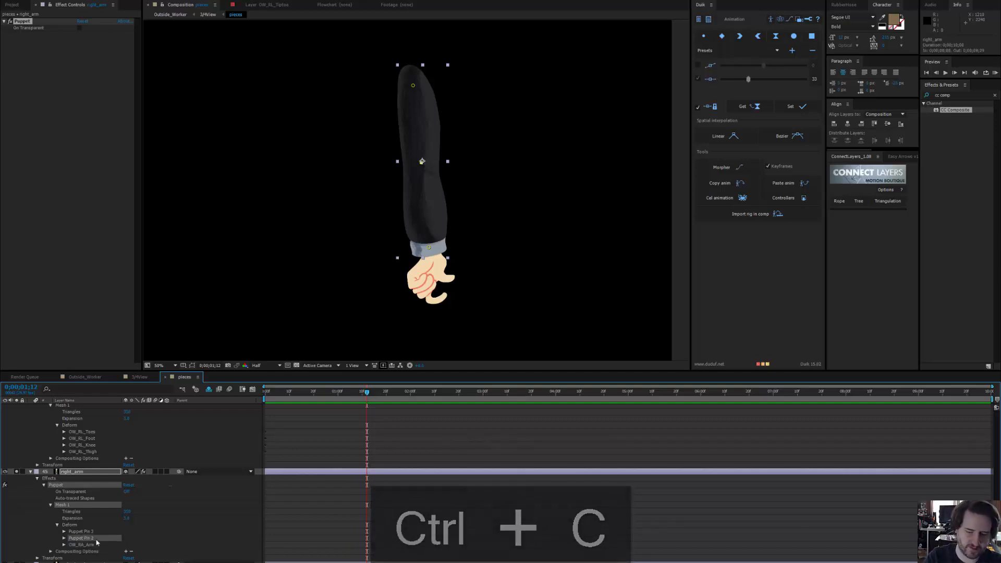
key(Return)
key(ctrl+v)
key(BackSpace)
key(BackSpace)
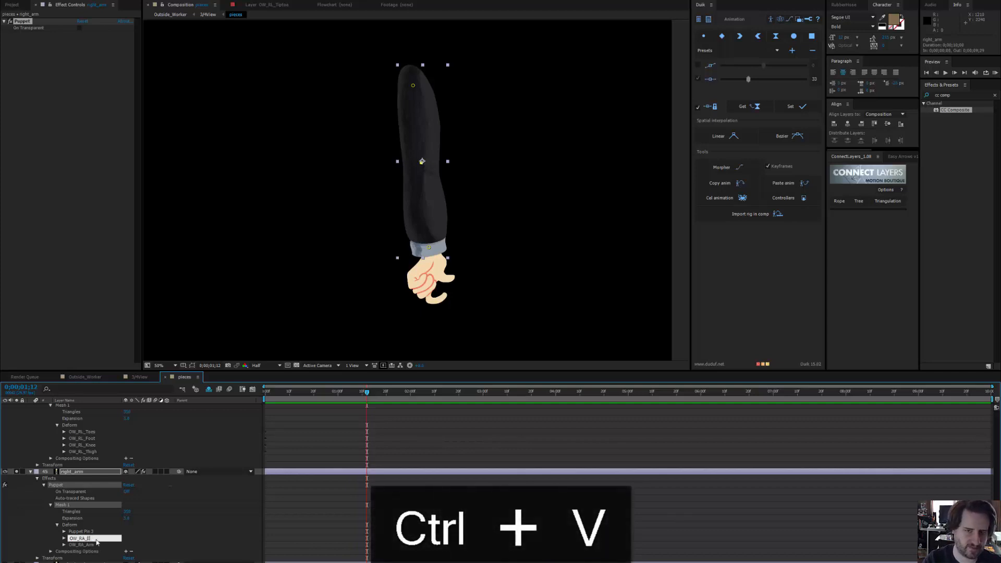
text(Elbow)
key(Return)
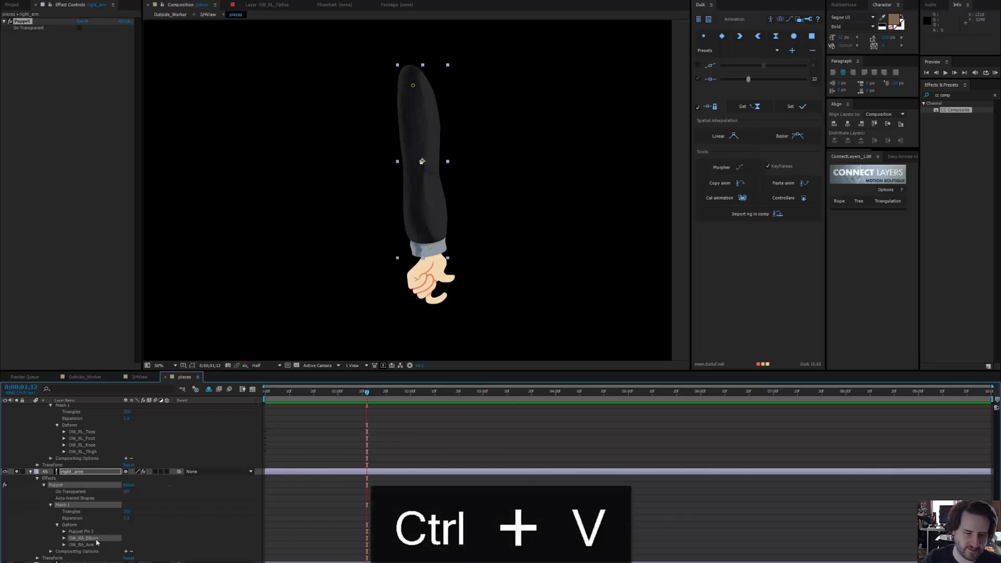
Rename the right arm's wrist pin OW_RA_Hand, using the same copied base name
click(93, 532)
key(Return)
key(ctrl+v)
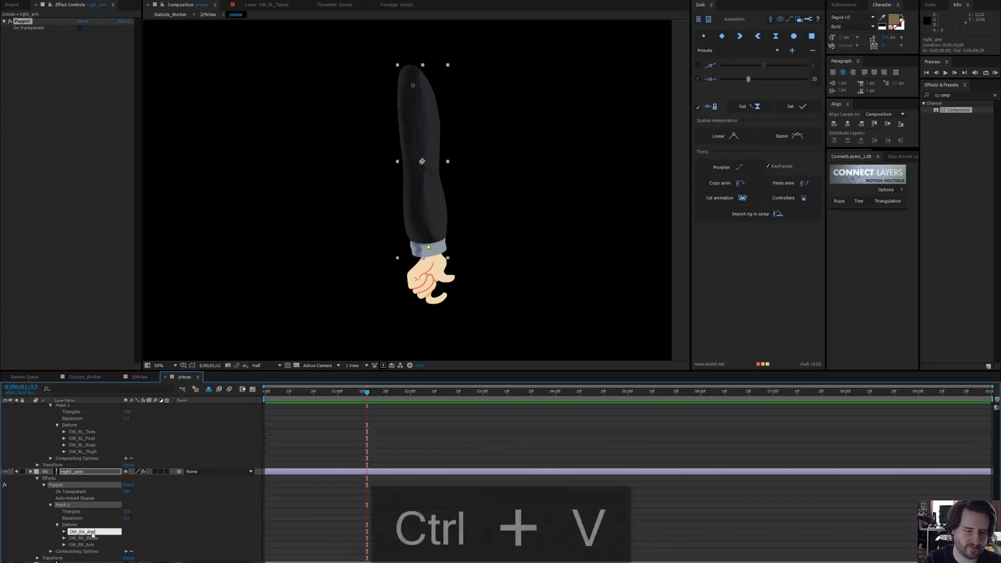
key(BackSpace)
key(BackSpace)
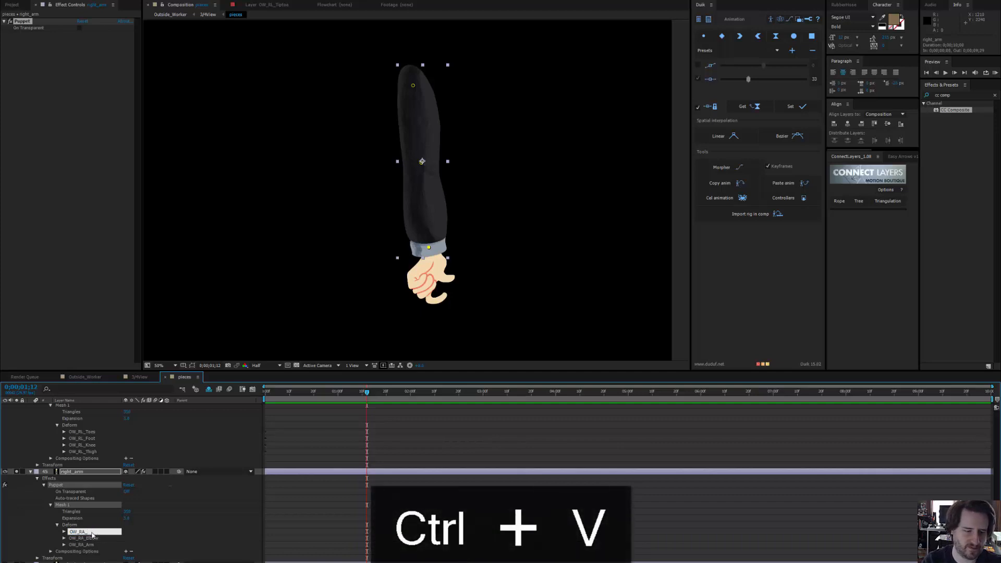
text(Hand)
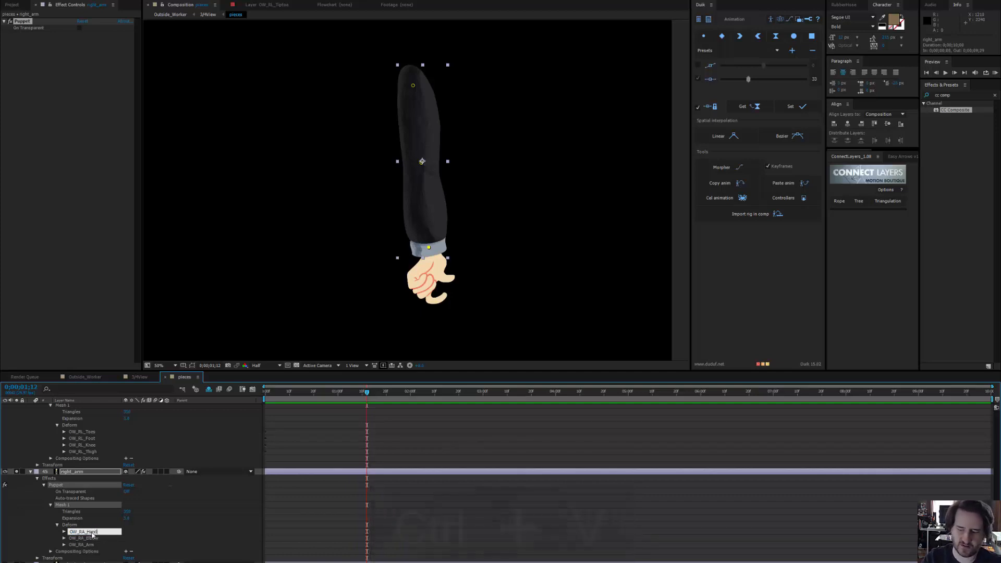
key(Return)
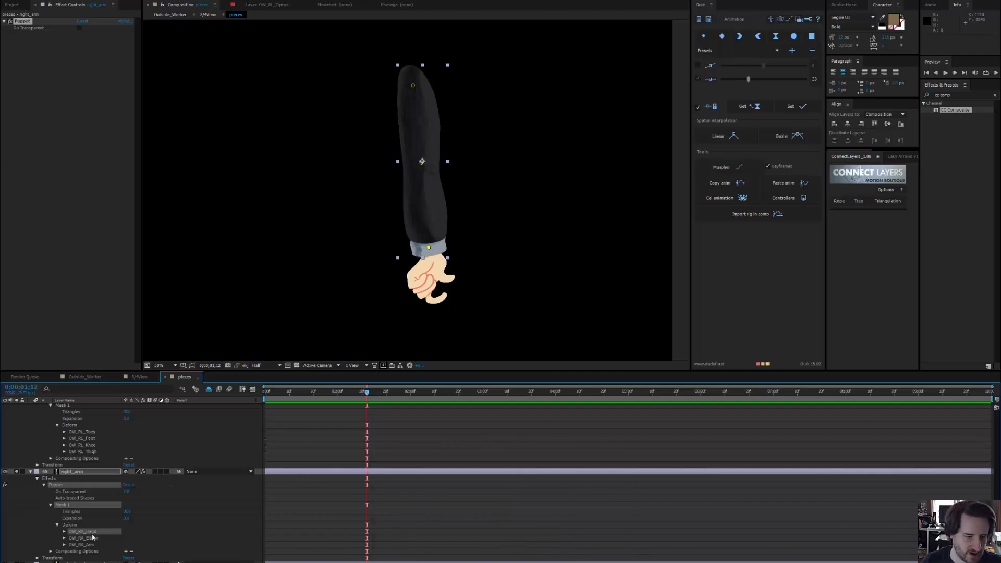
Create Duik bones from the puppet pins of the right_arm layer
click(84, 472)
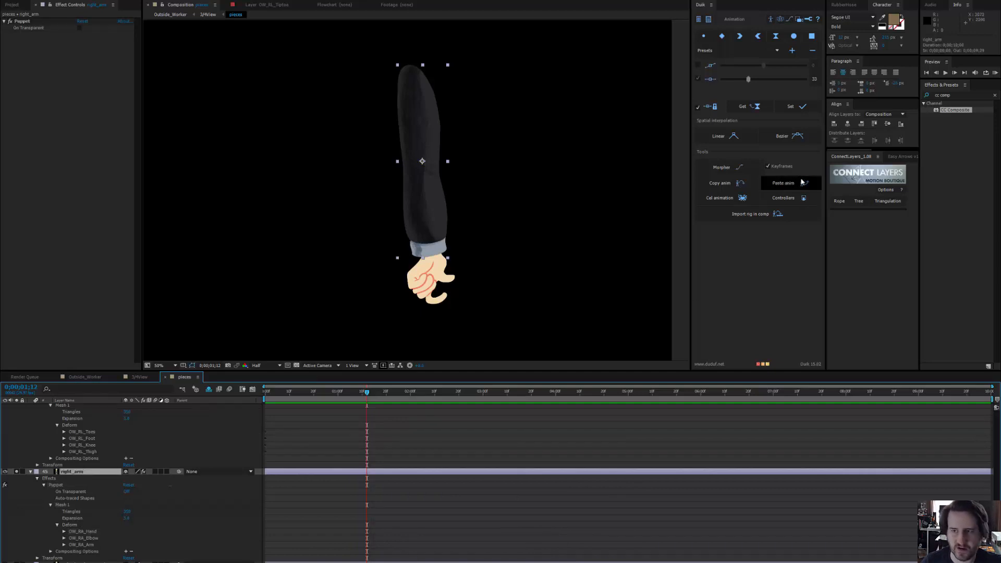
click(771, 19)
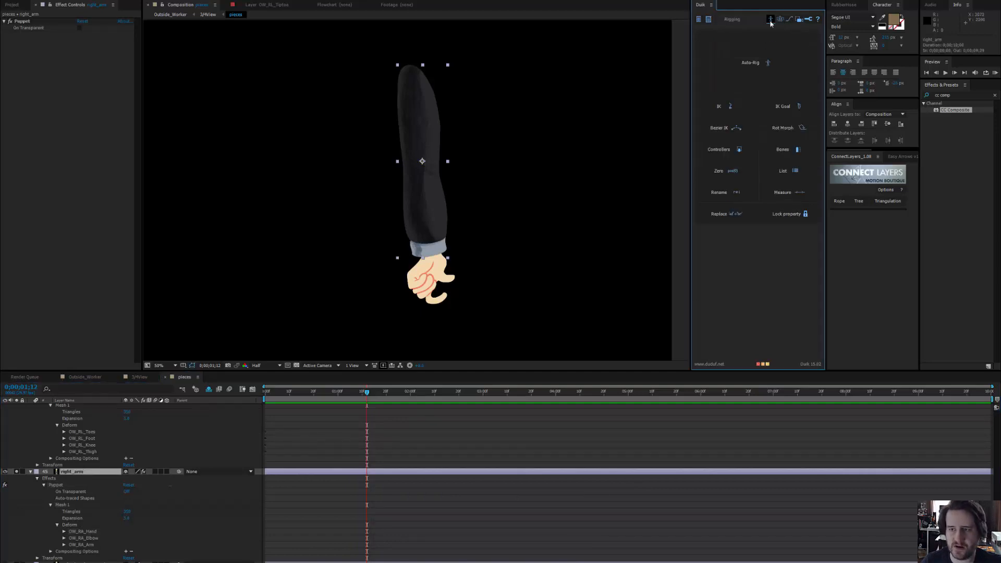
click(783, 150)
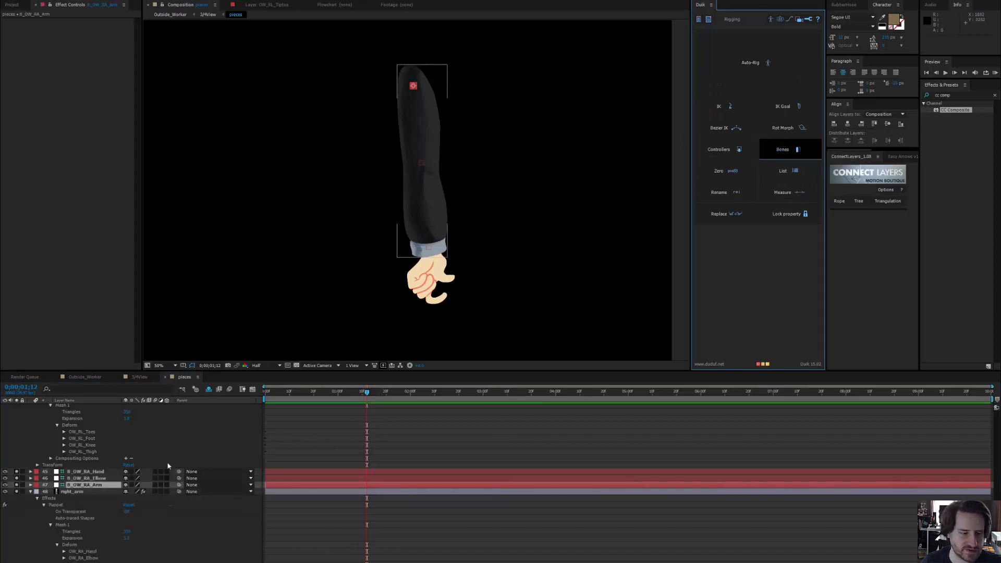
Auto-rig the three right arm bones as a plantigrade Front leg / Arm, with the arm, elbow and hand bones assigned
shift+click(100, 473)
click(780, 70)
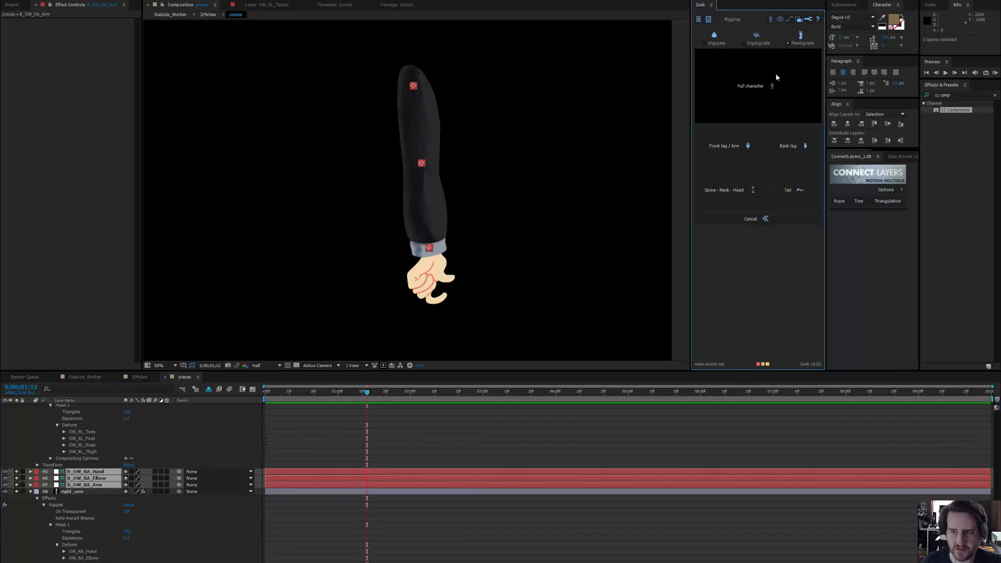
click(723, 146)
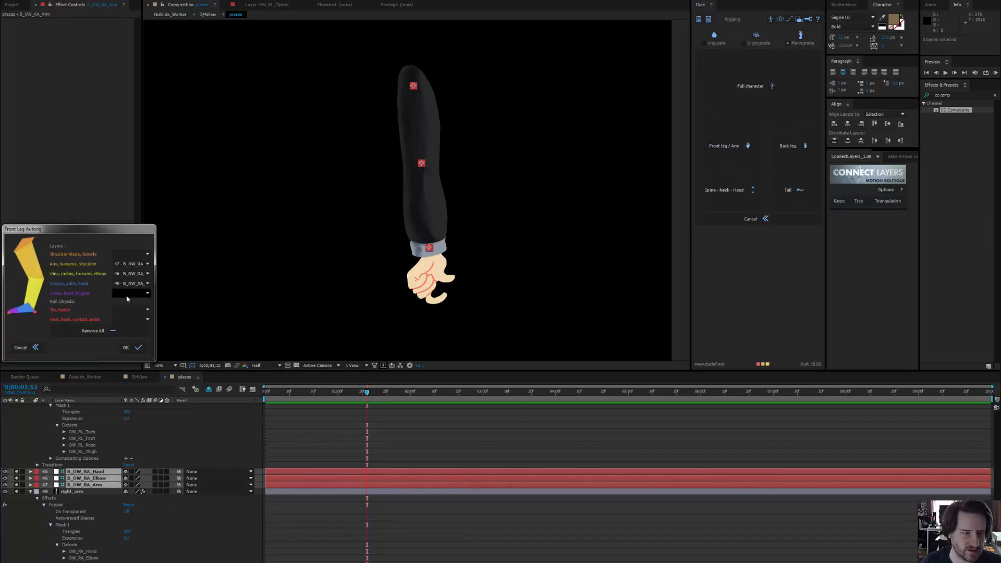
click(125, 345)
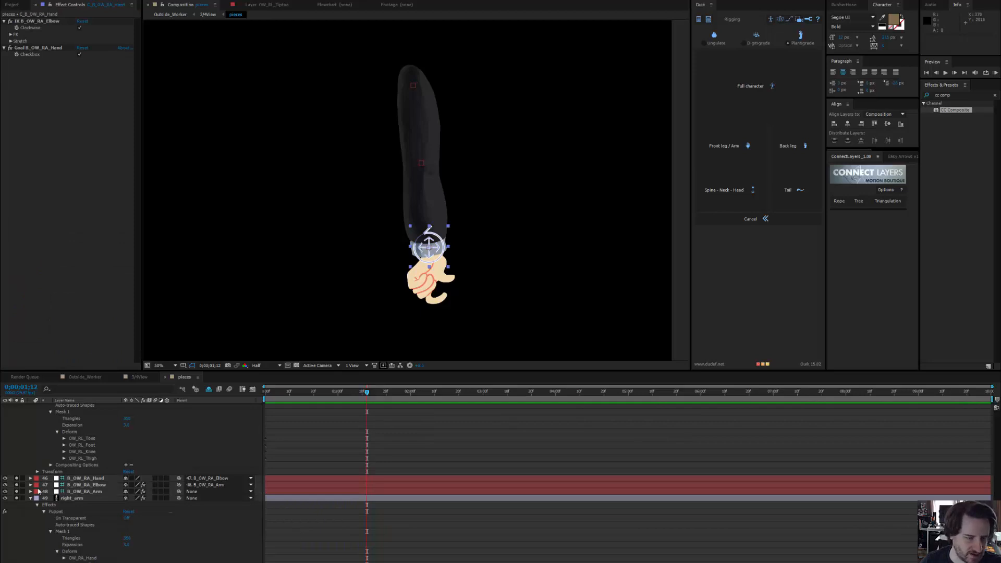
Unsolo the right_arm layer and its hand, elbow and arm bones, and mark the three bones as shy
drag(17, 479, 16, 499)
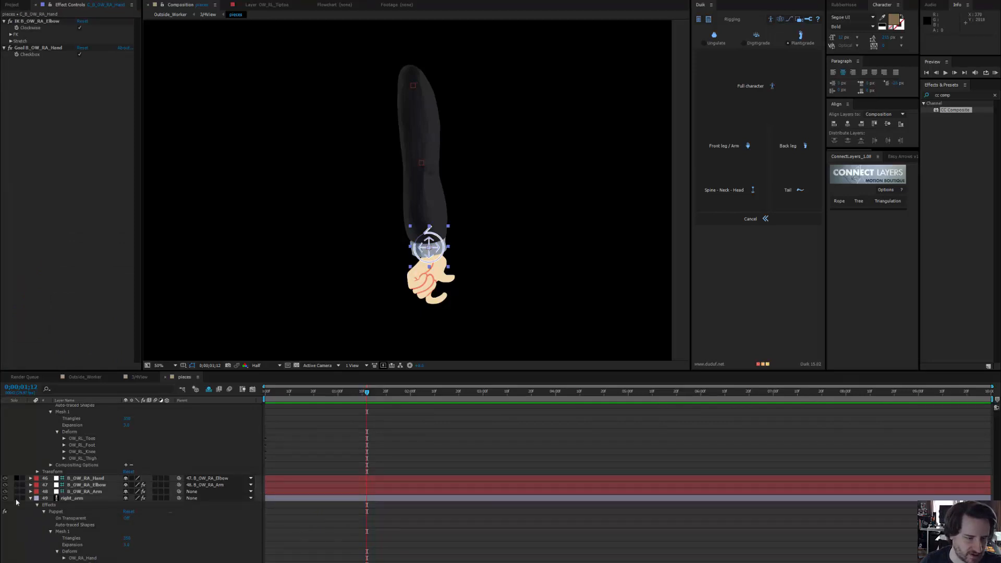
click(127, 479)
click(127, 479)
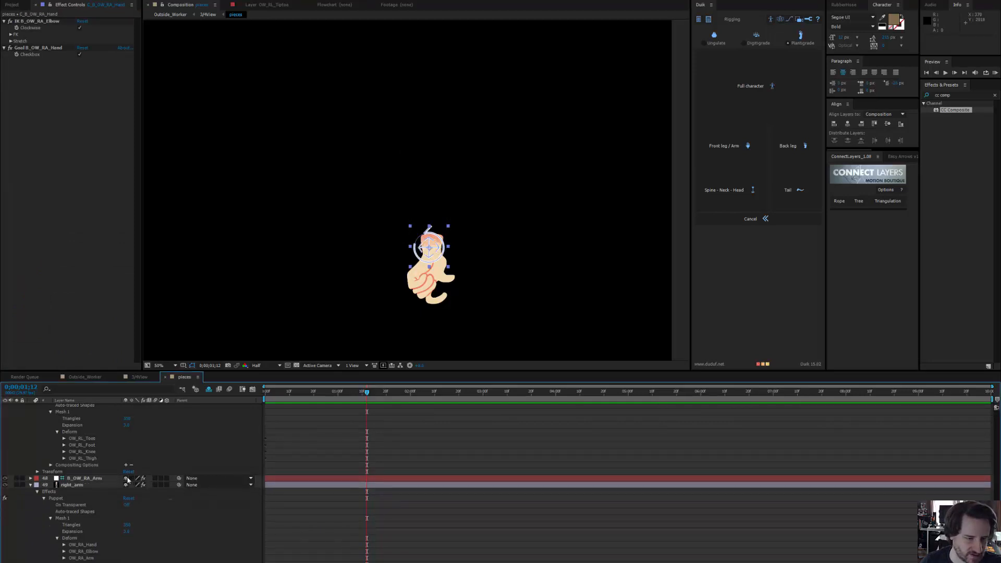
click(127, 478)
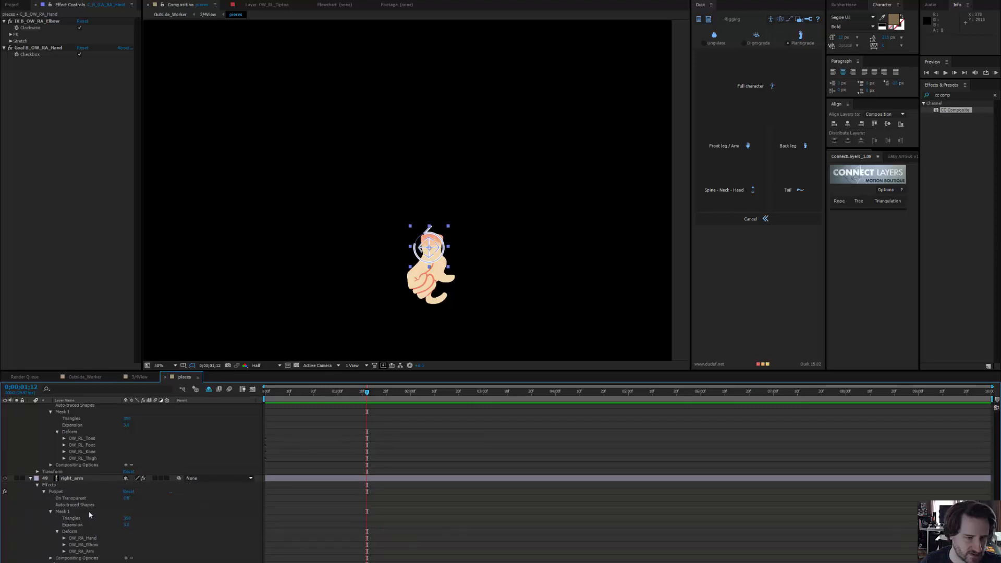
Turn off the visibility of the three right arm bone layers and unsolo the right_hand_worried layer
click(209, 389)
scroll(31, 468, down, 6)
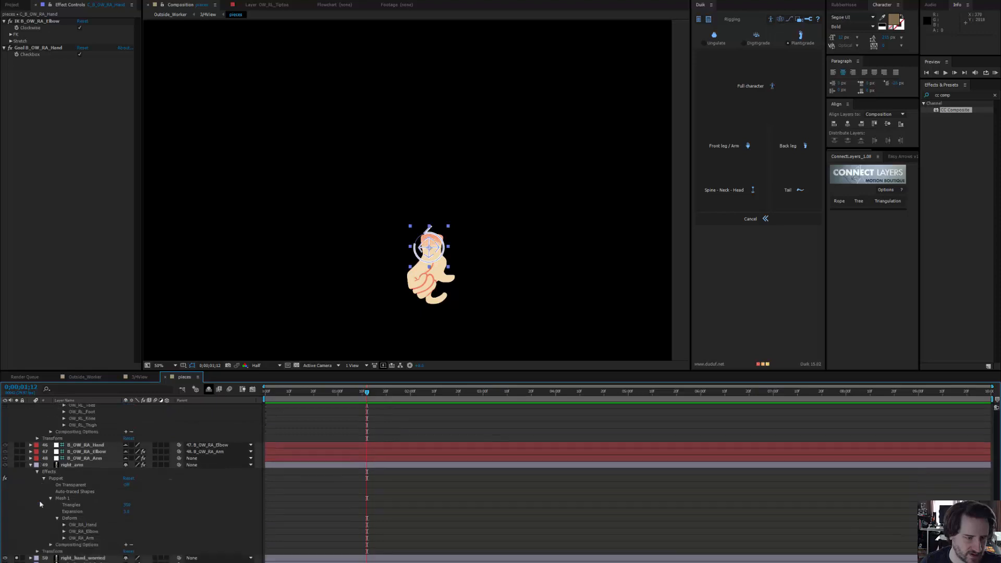
click(5, 445)
click(5, 458)
scroll(100, 504, down, 1)
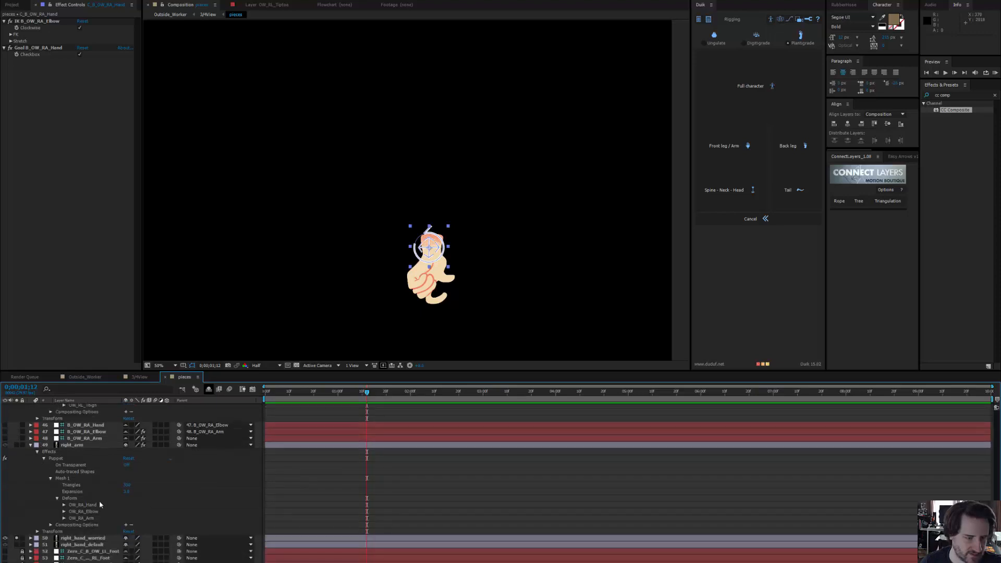
click(17, 538)
Unsolo the right hand controller to show the whole character, and scrub the timeline back to 0;00;00;00
scroll(70, 512, up, 15)
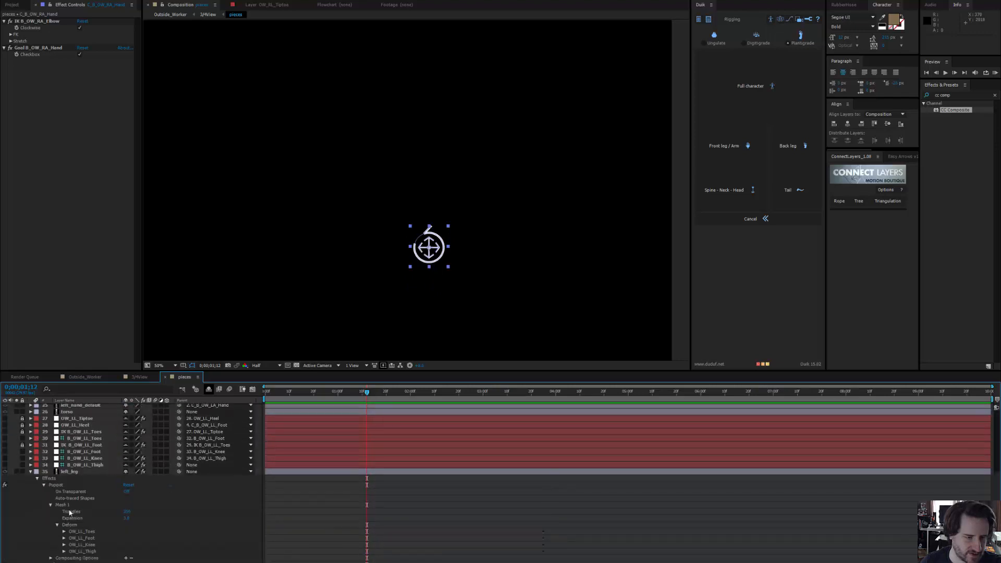
scroll(70, 511, up, 10)
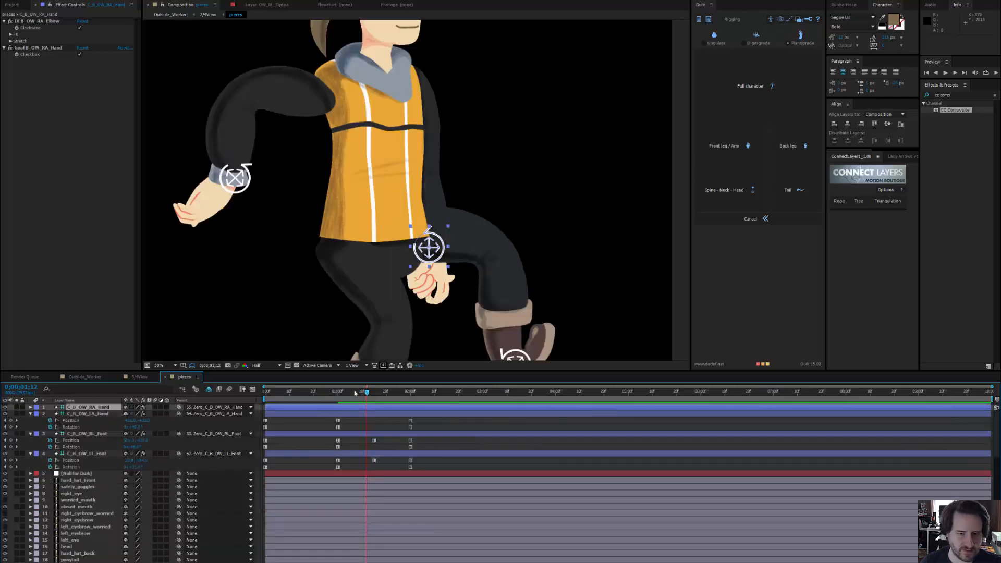
drag(355, 393, 256, 393)
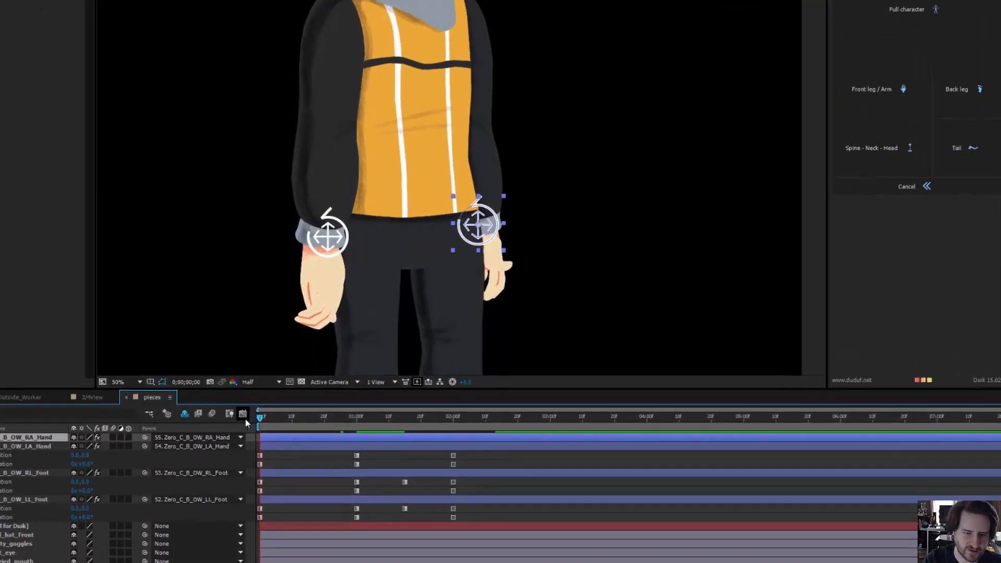
Keyframe the Position and Rotation of the C_B_OW_RA_Hand controller at 0;00;00;00
key(p)
key(shift+s)
key(shift+r)
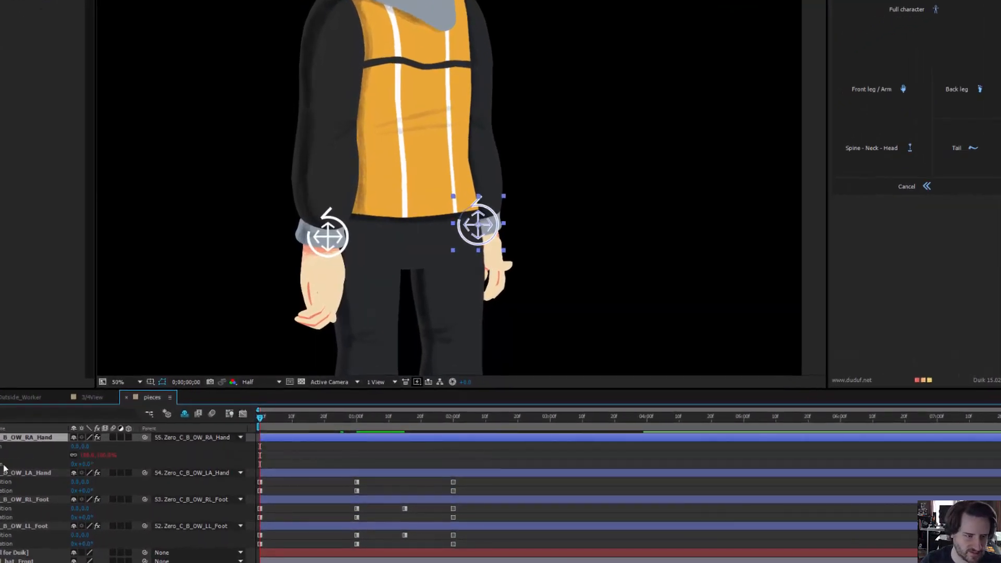
key(shift+s)
drag(0, 446, 0, 455)
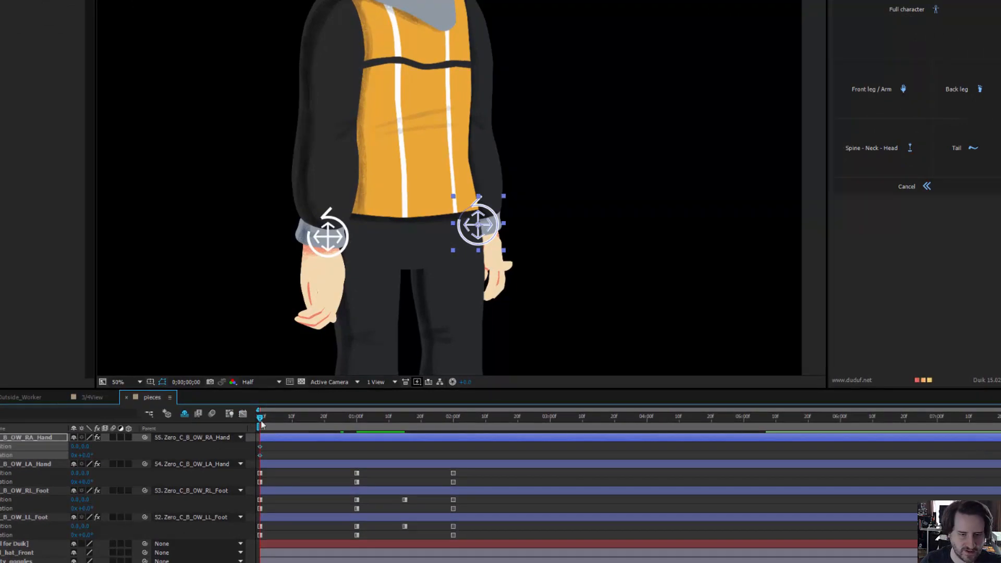
At 0;00;01;00, move the right hand controller up and outward, away from the body, to keyframe a raised arm pose
drag(262, 423, 356, 419)
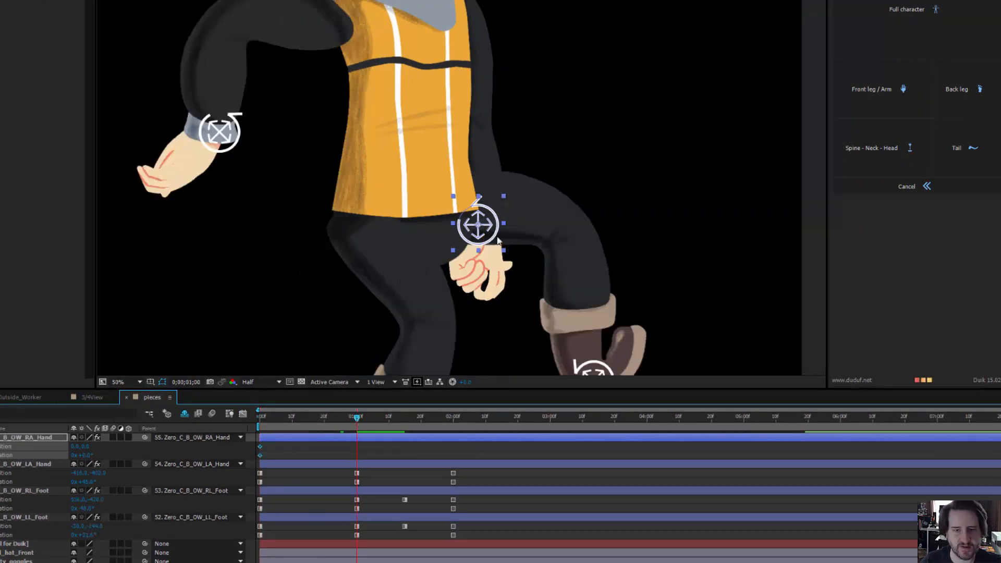
drag(485, 227, 623, 53)
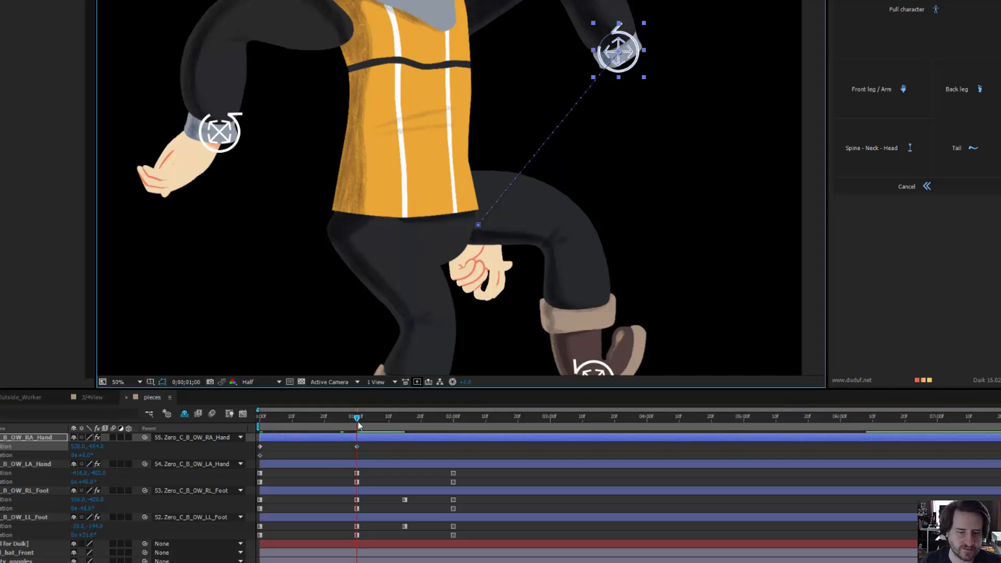
Back at 0;00;00;00, parent the right_hand_worried and right_hand_default layers to C_B_OW_RA_Hand
drag(358, 419, 129, 439)
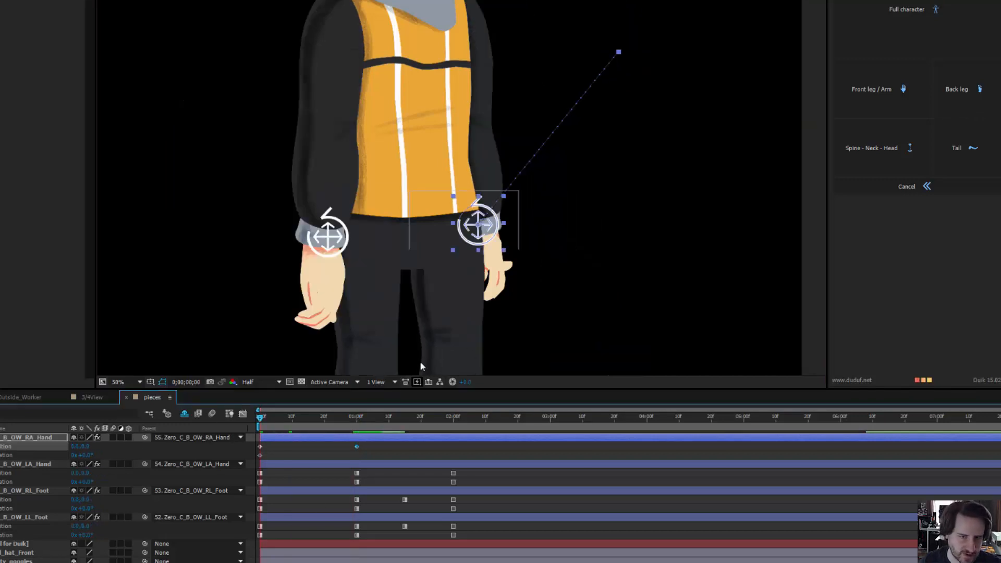
scroll(630, 558, down, 15)
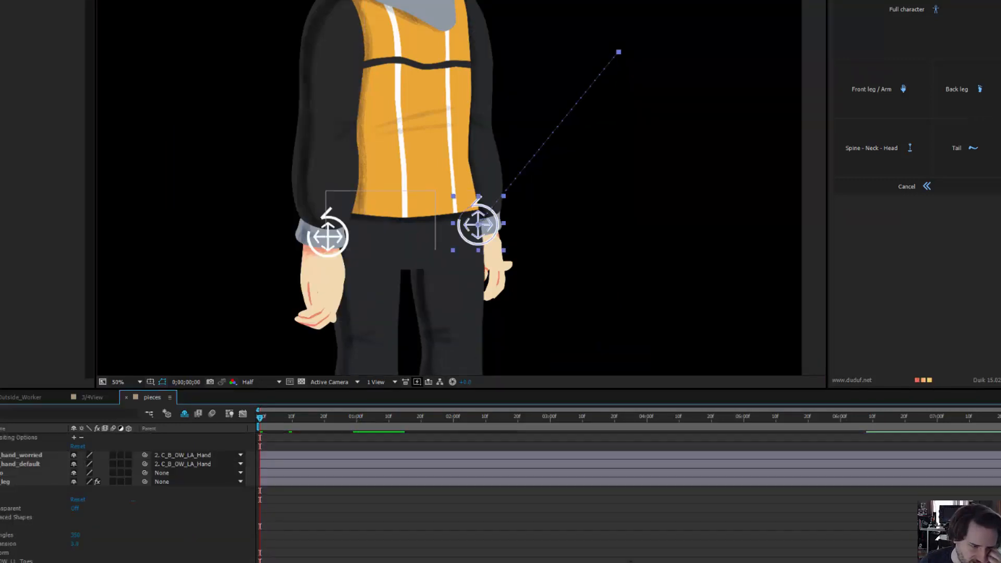
scroll(630, 560, down, 8)
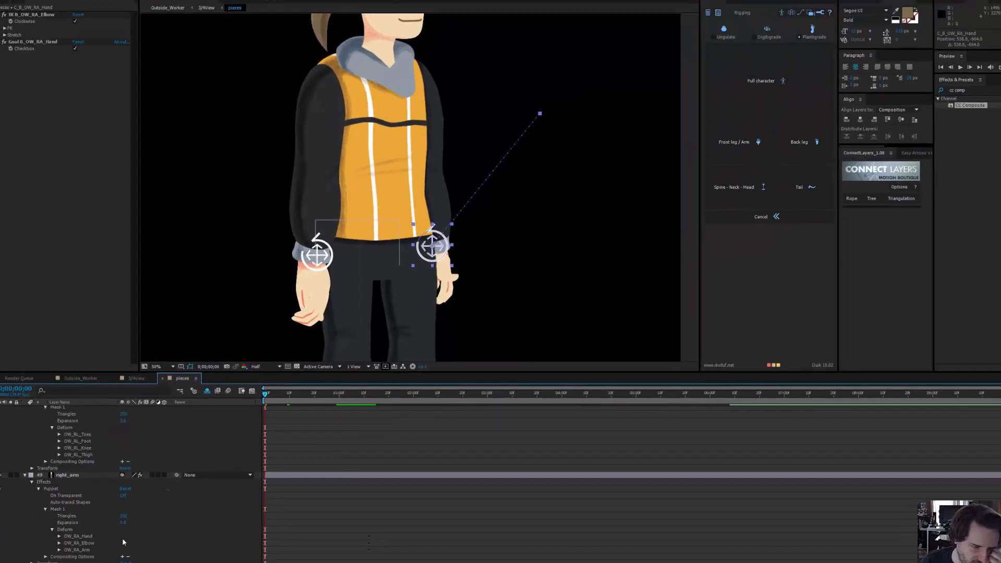
click(83, 562)
shift+click(83, 562)
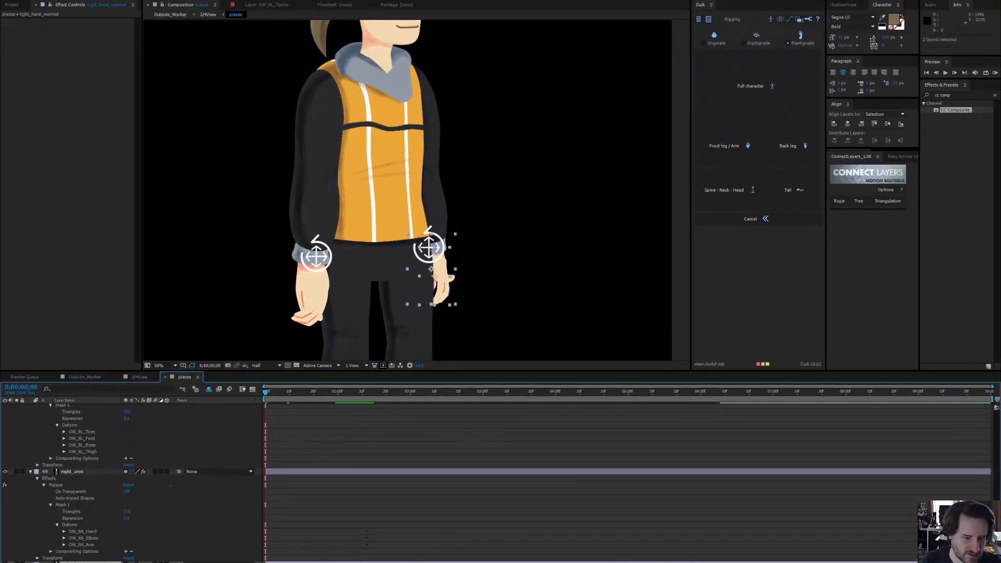
drag(178, 562, 82, 472)
drag(80, 478, 81, 477)
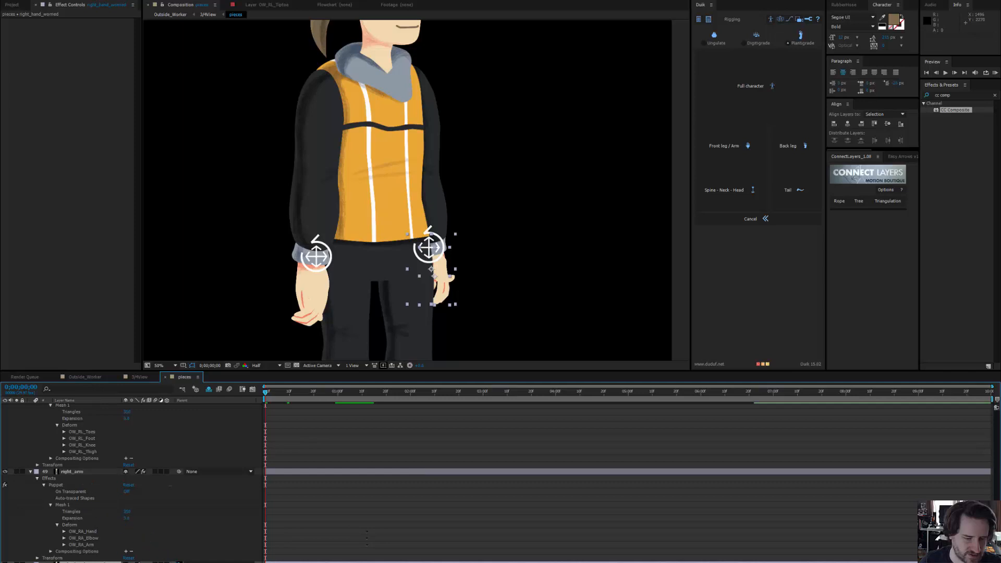
click(214, 471)
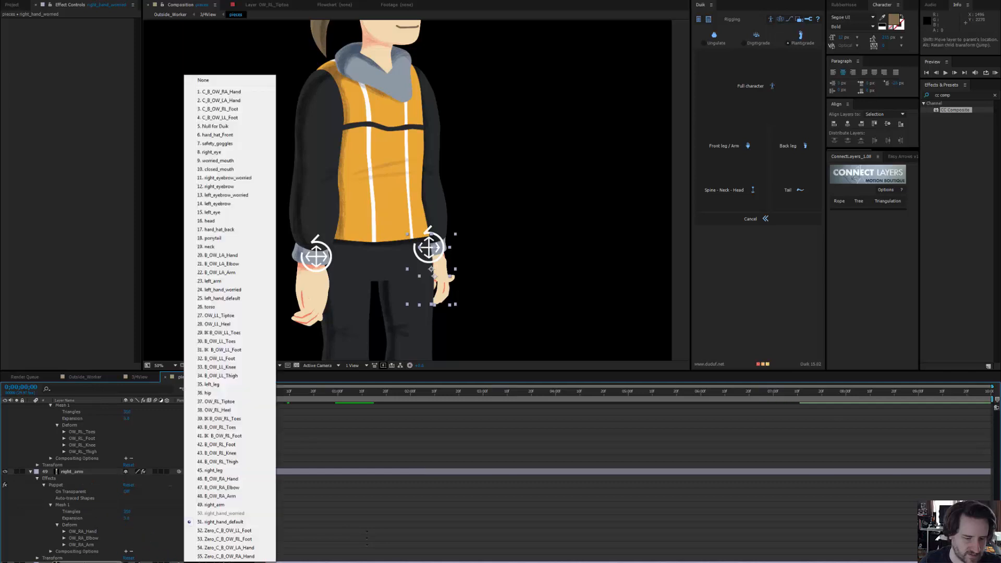
click(239, 94)
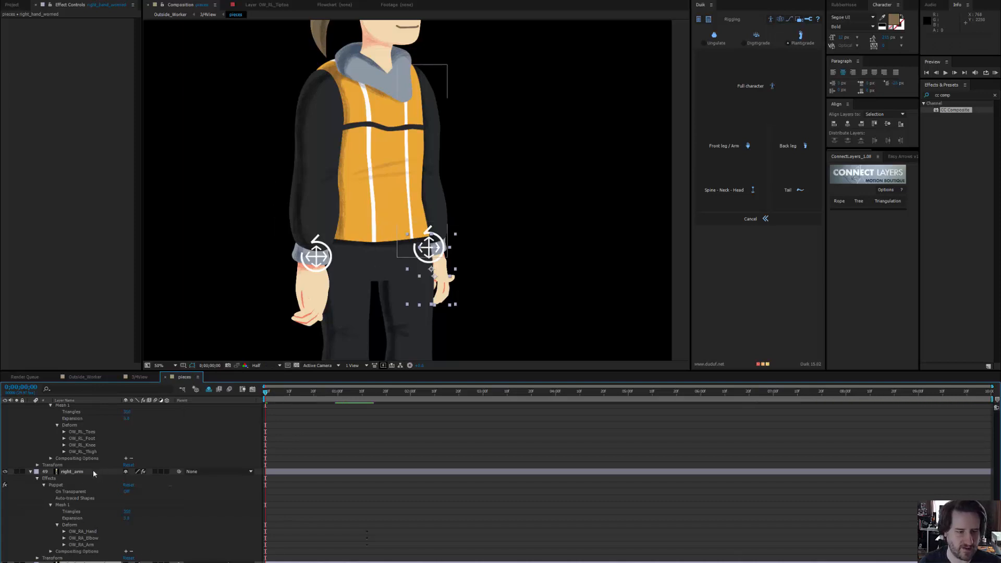
Check at 0;00;01;00 whether the right hand artwork follows the controller, and reveal the animated keyframes
scroll(96, 469, up, 5)
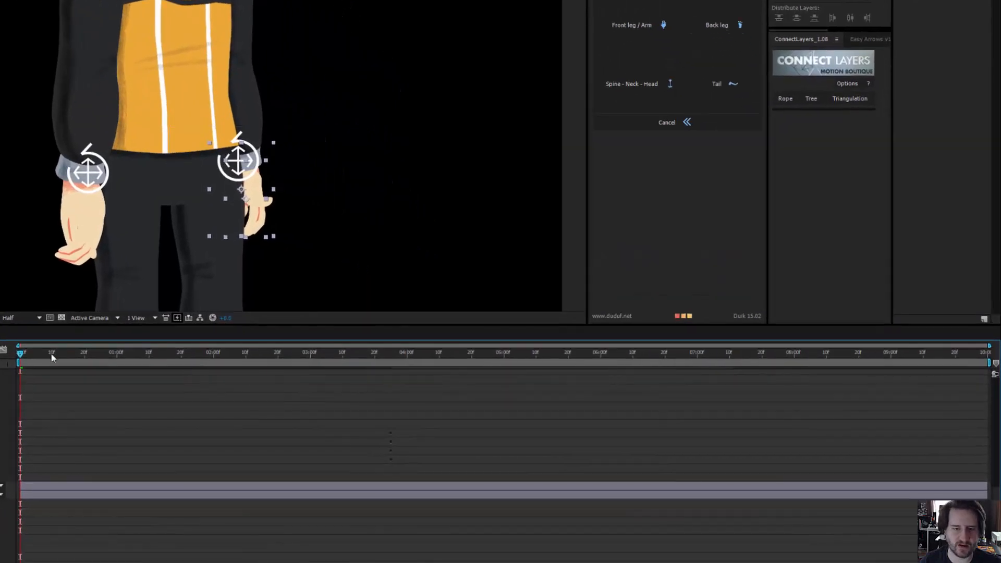
drag(52, 357, 116, 376)
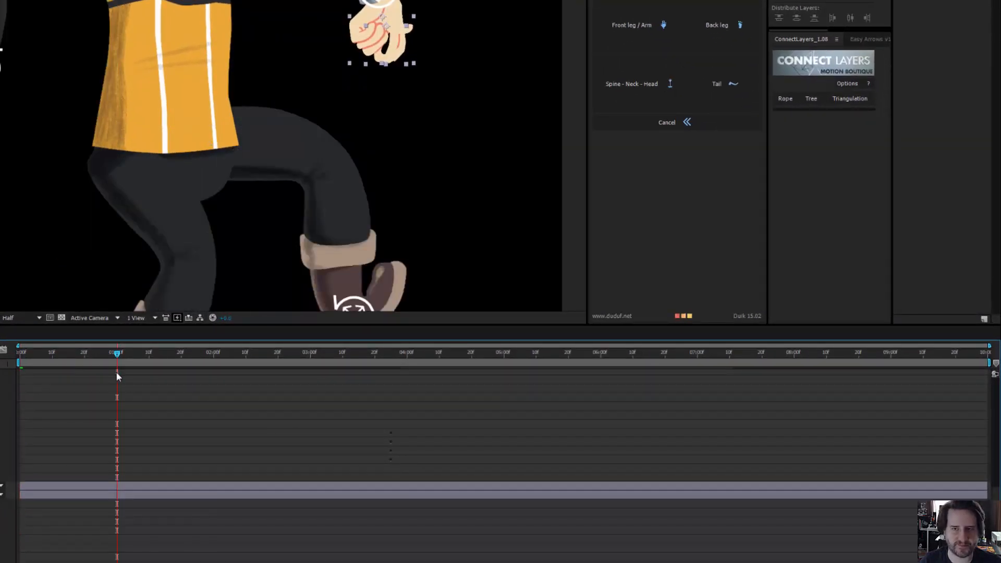
drag(301, 16, 242, 145)
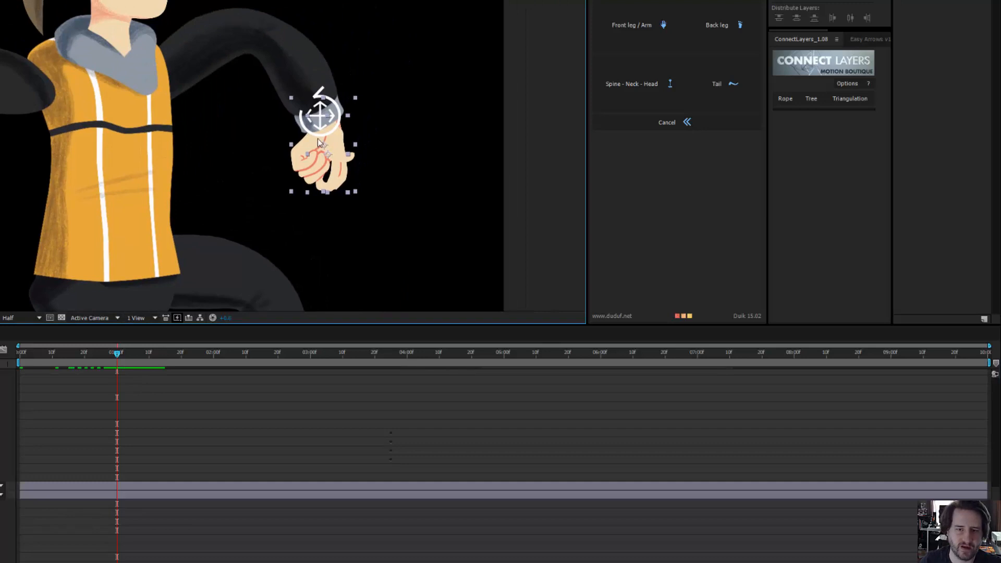
key(u)
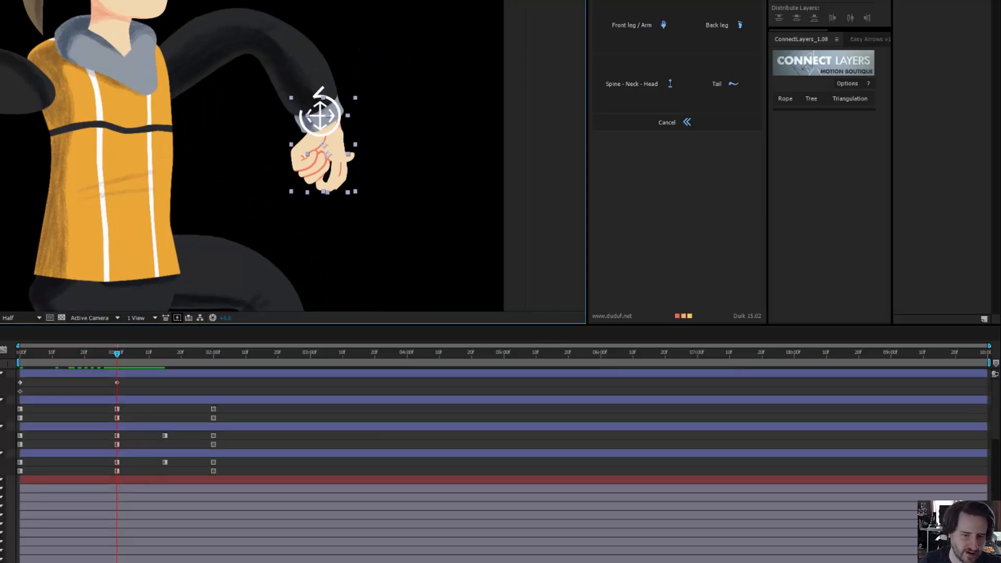
At 0;00;02;00, move the right hand controller closer to the body and rotate it so the hand points upward
drag(117, 354, 213, 359)
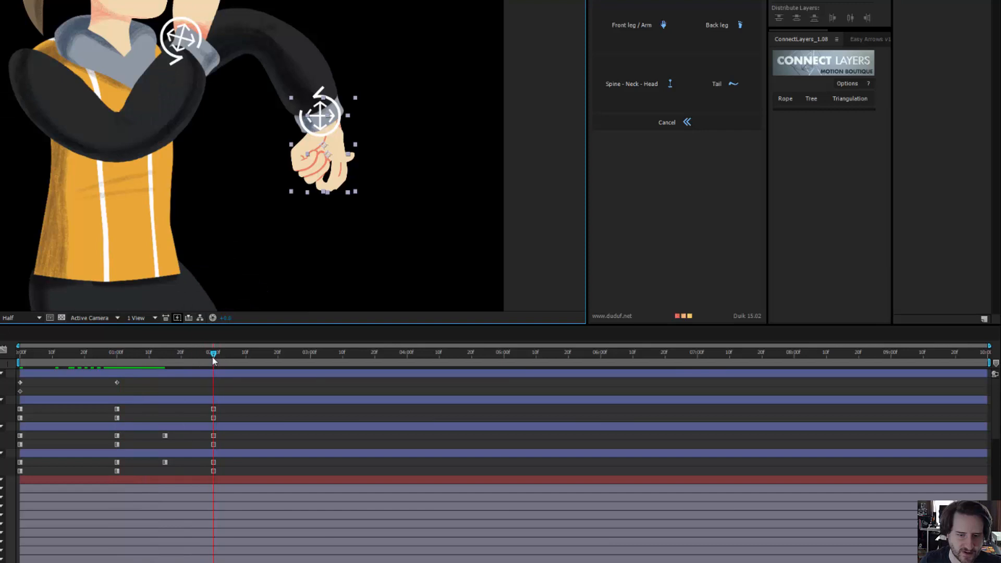
click(325, 112)
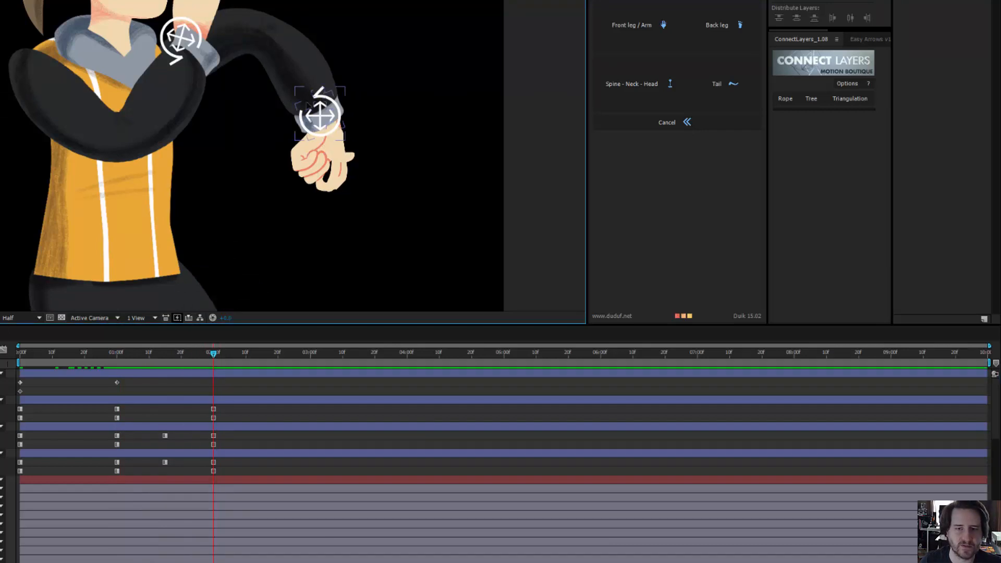
drag(320, 114, 250, 74)
key(w)
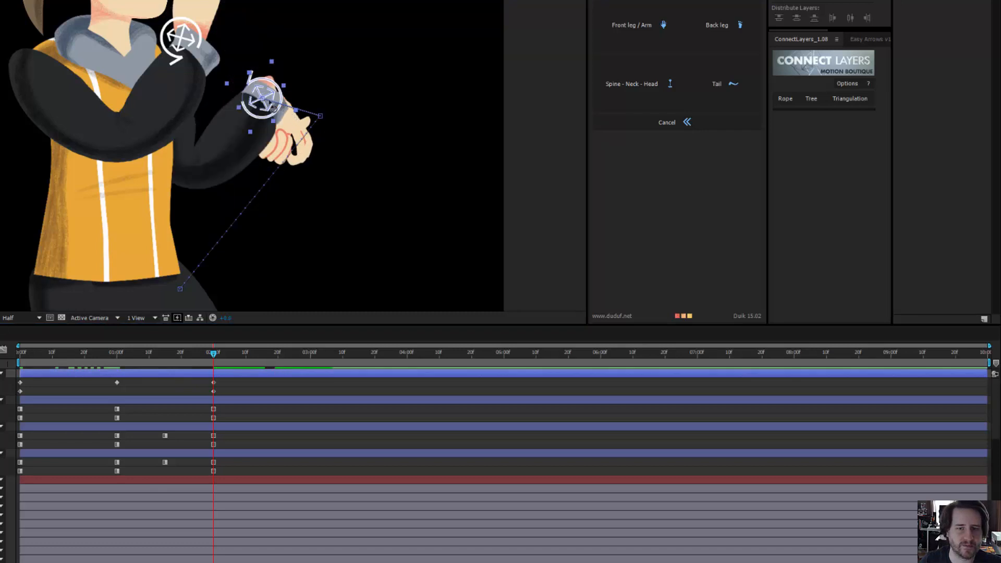
drag(250, 74, 272, 44)
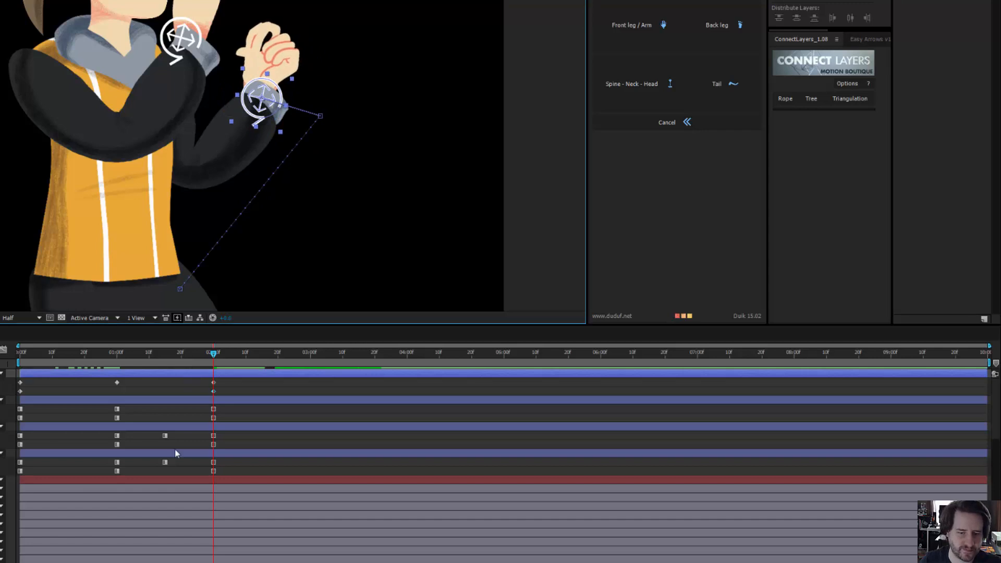
Start the right_hand_worried layer at 0;00;02;00, end right_hand_default at that time, and preview the hand swap
scroll(175, 449, down, 12)
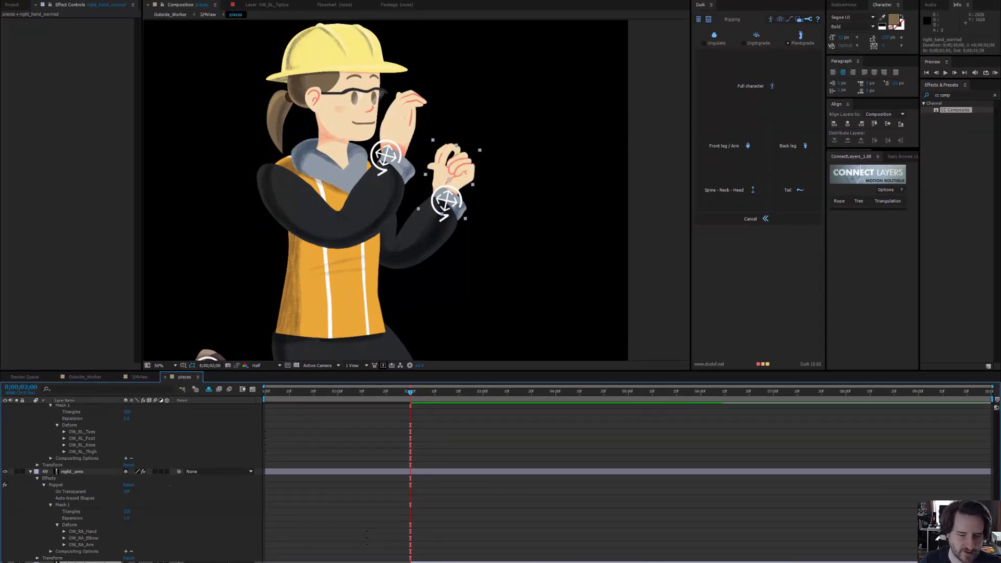
key(alt+bracketright)
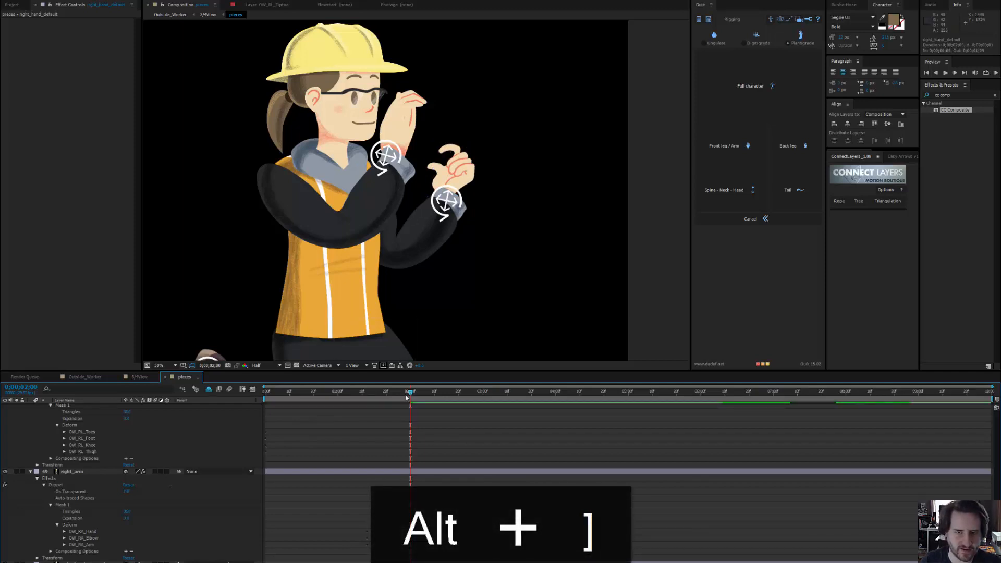
key(space)
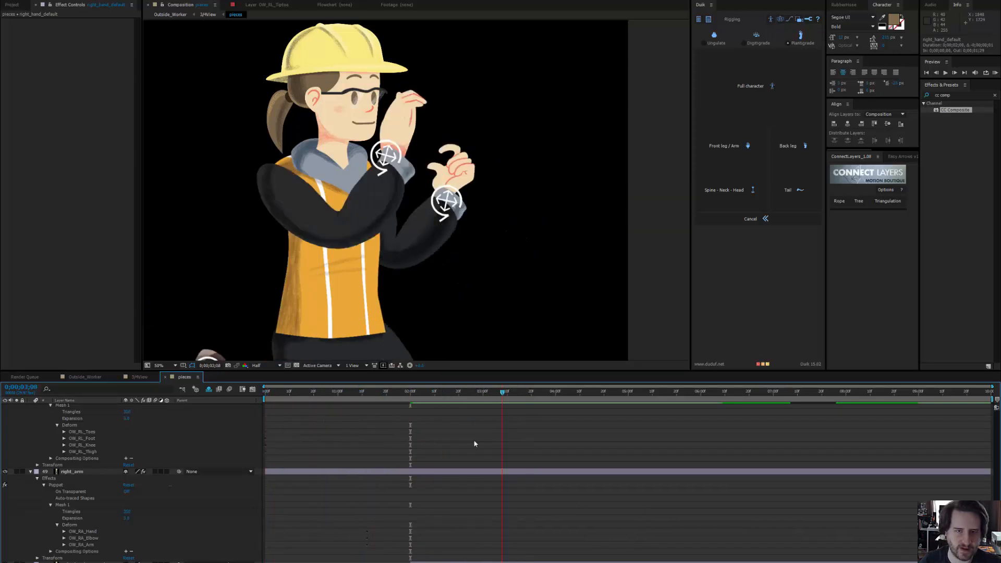
At 0;00;03;00, move the C_B_OW_LA_Hand controller down in front of the torso and rotate it so the hand reaches across the vest
scroll(389, 457, up, 6)
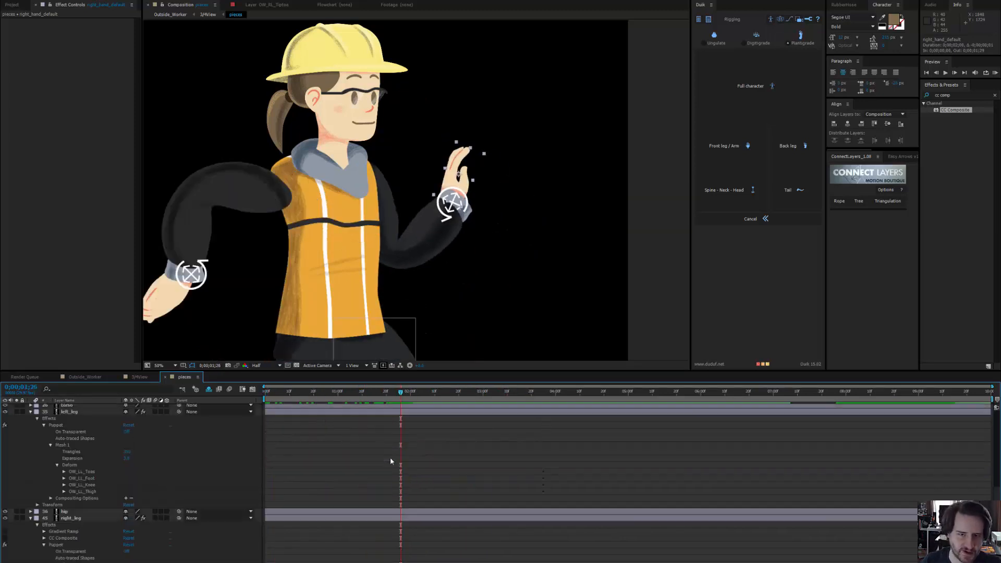
scroll(391, 460, up, 3)
scroll(399, 472, up, 5)
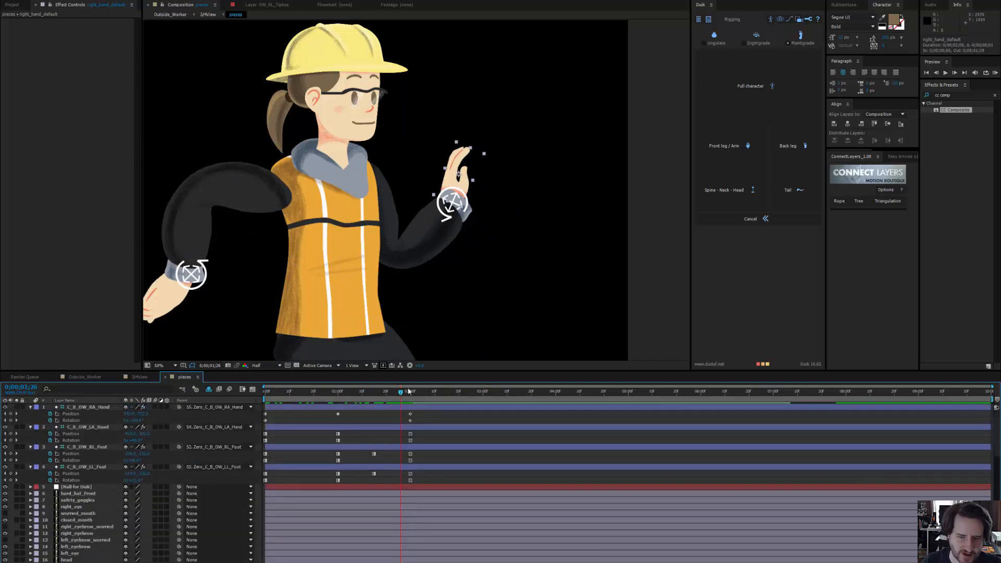
click(410, 397)
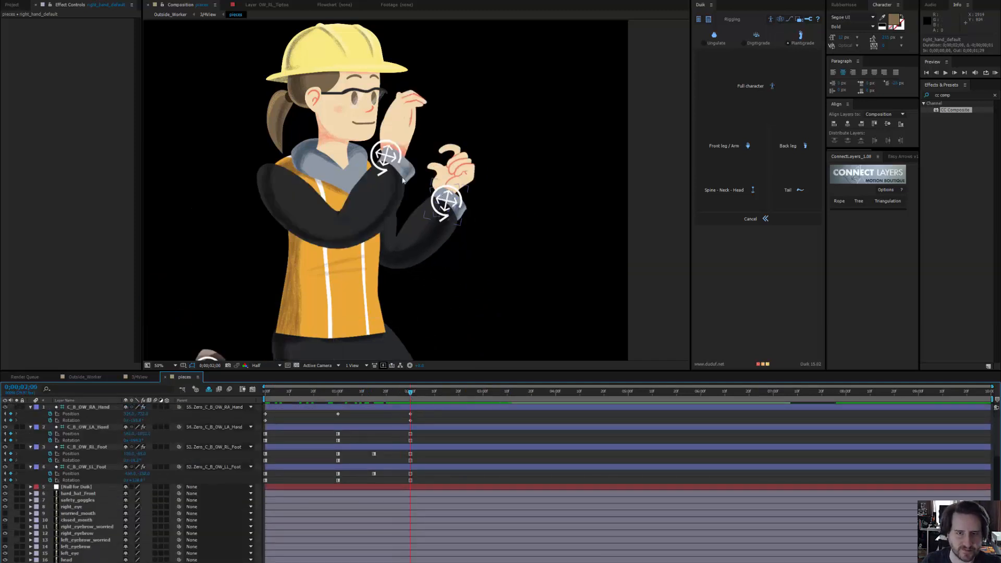
click(410, 434)
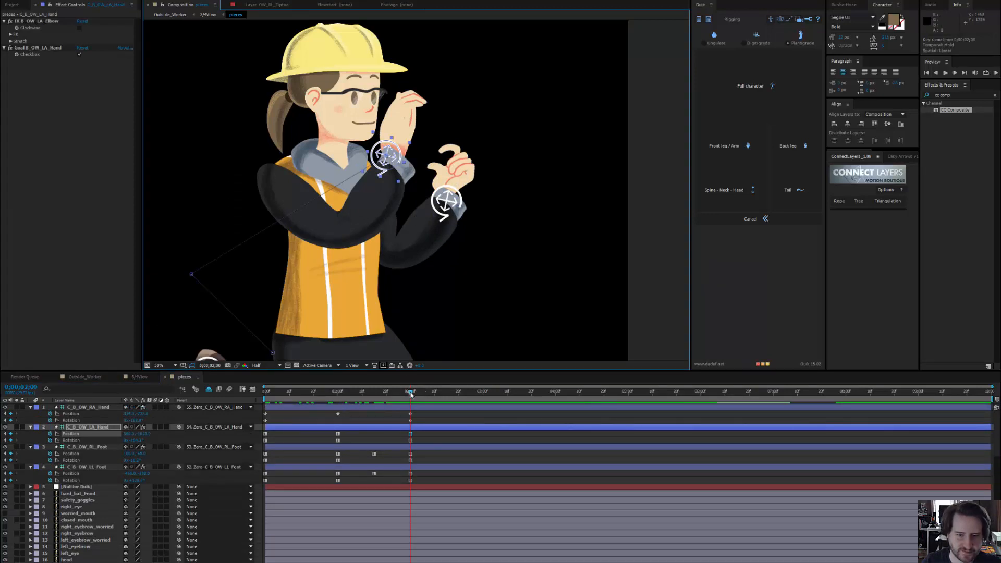
drag(410, 394, 483, 394)
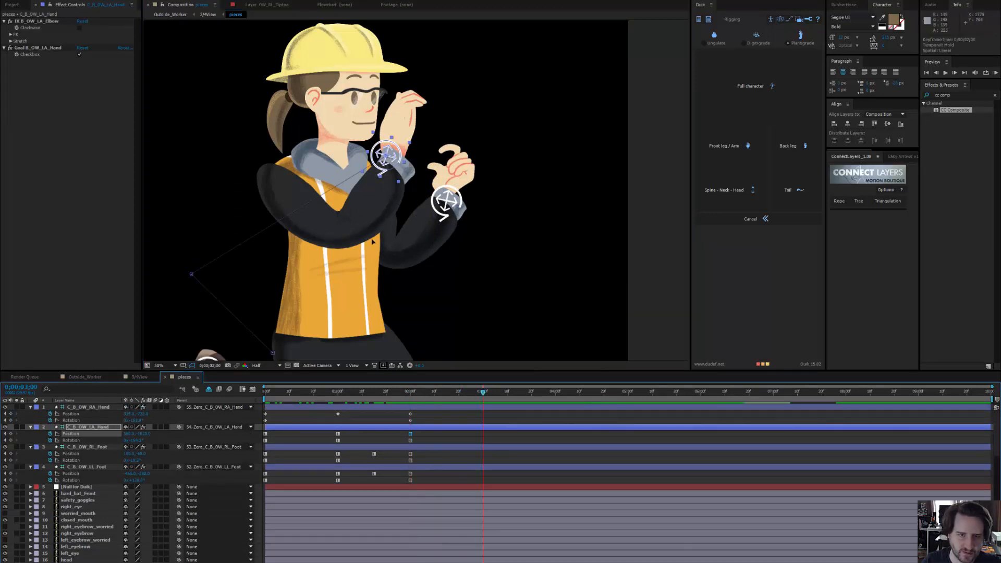
drag(389, 155, 304, 273)
key(w)
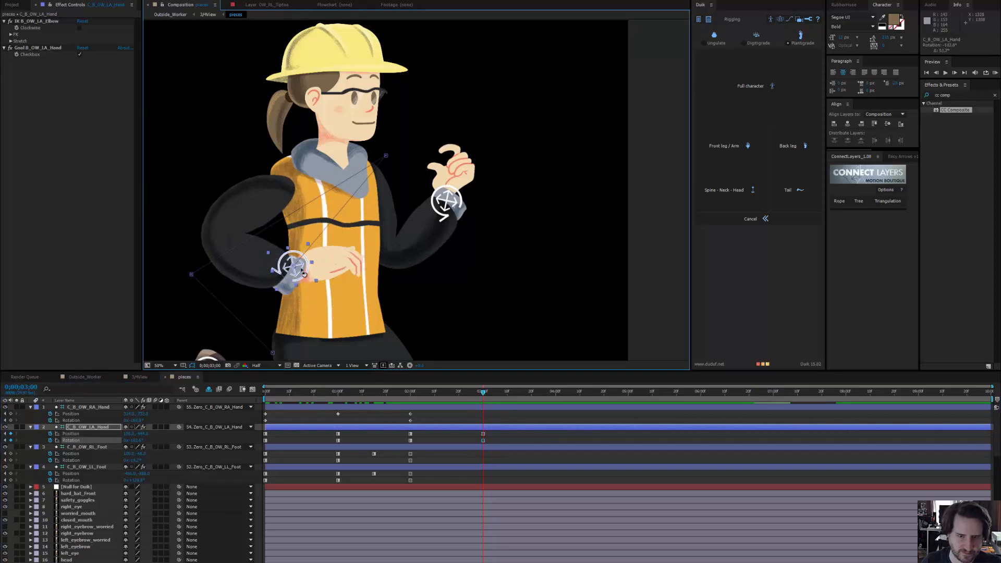
Start the left_hand_worried layer at 0;00;03;00 and trim the end of left_hand_default to that time
scroll(335, 509, down, 10)
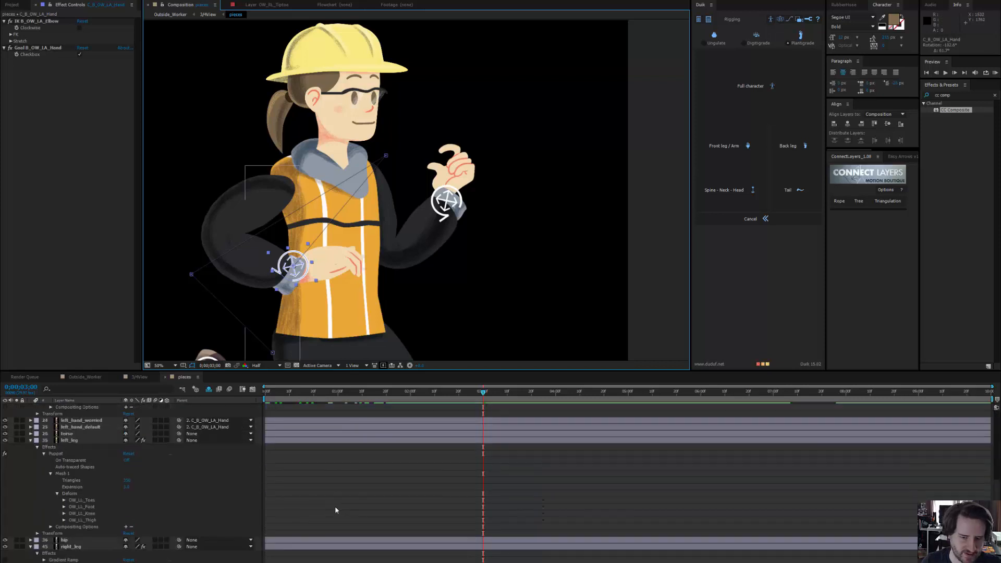
scroll(335, 509, down, 5)
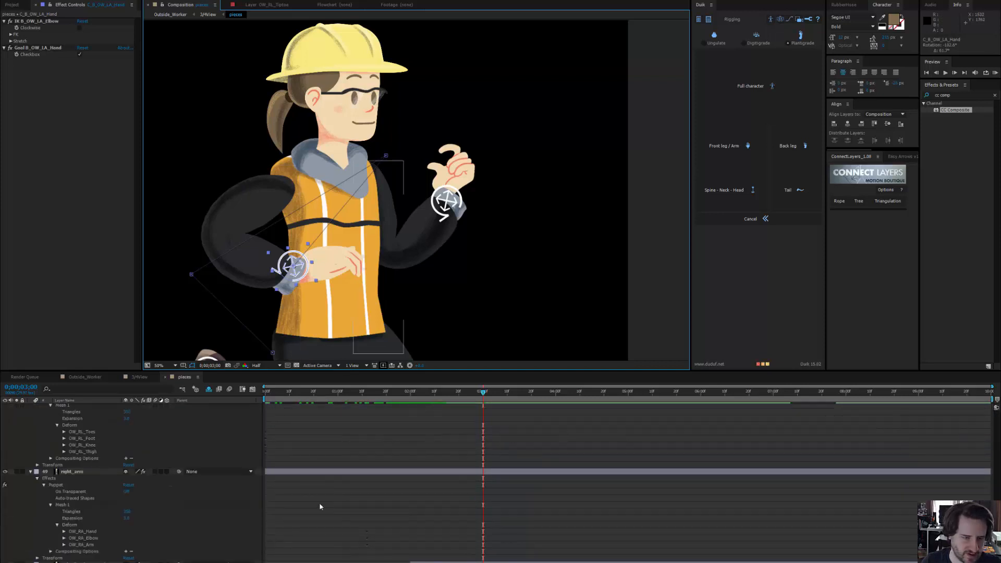
scroll(319, 502, up, 6)
scroll(319, 502, up, 5)
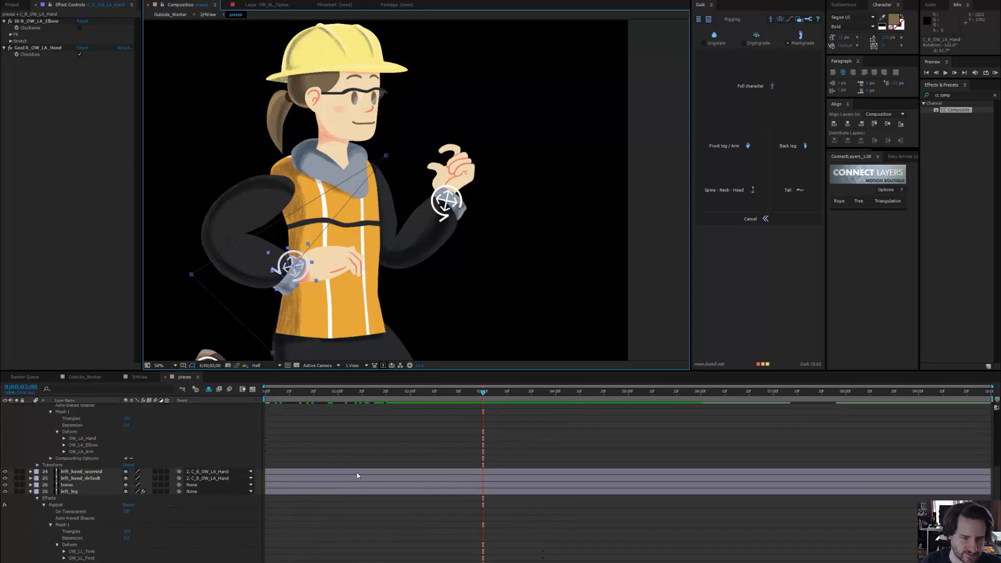
drag(358, 474, 569, 481)
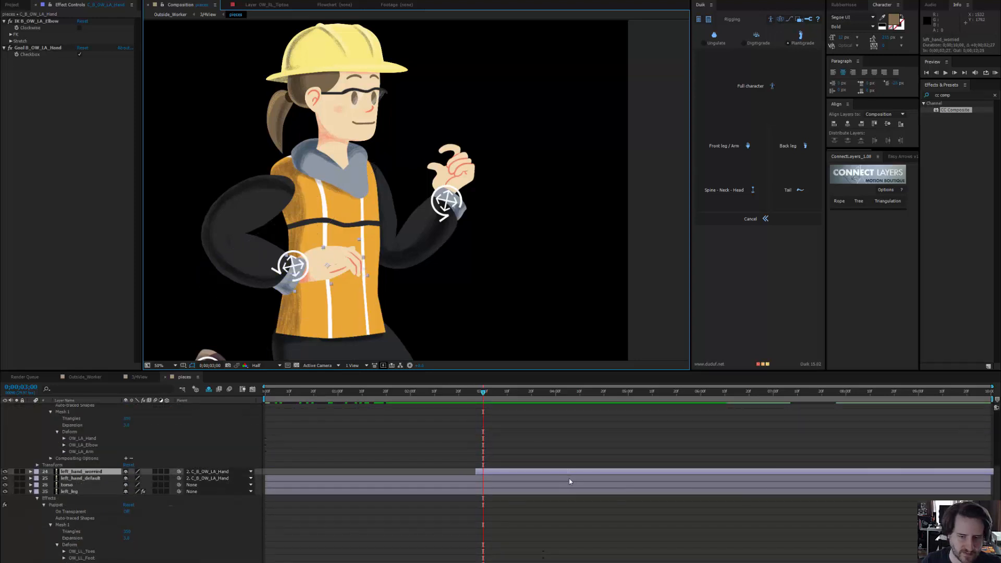
click(513, 480)
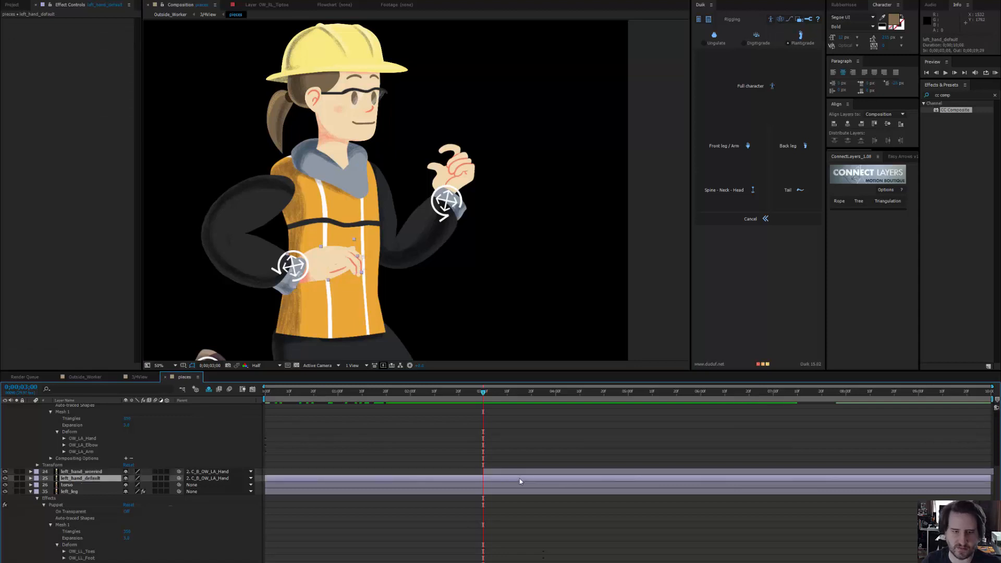
key(alt+bracketright)
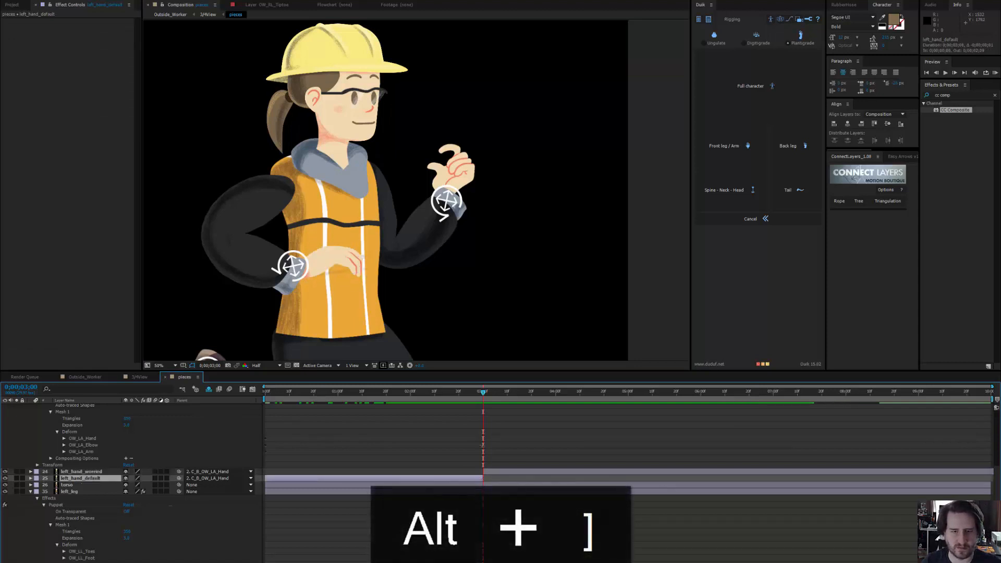
drag(482, 388, 484, 456)
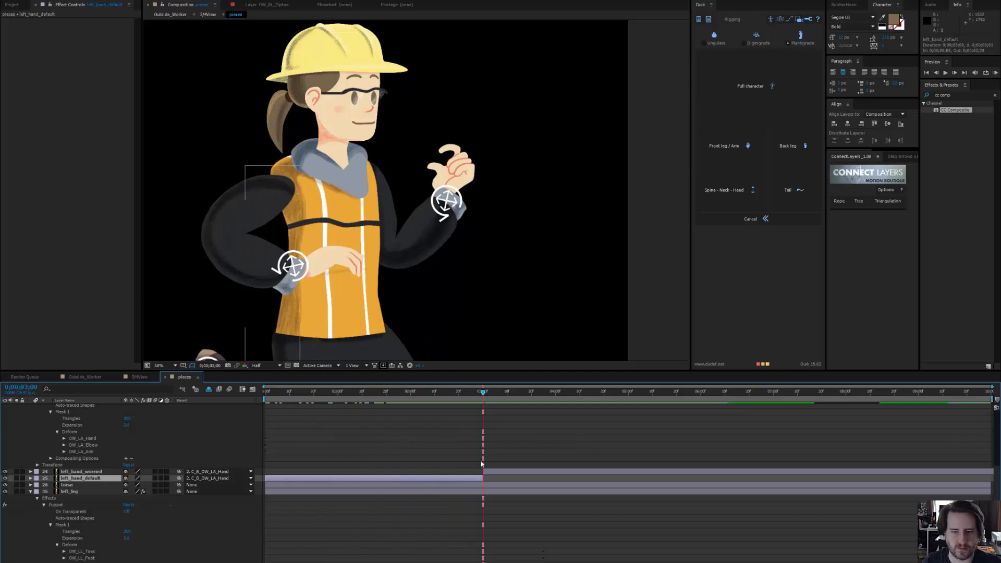
At 0;00;03;00, move the C_B_OW_RA_Hand controller up and inward so the hand sits beside the glasses
scroll(476, 455, up, 10)
click(478, 427)
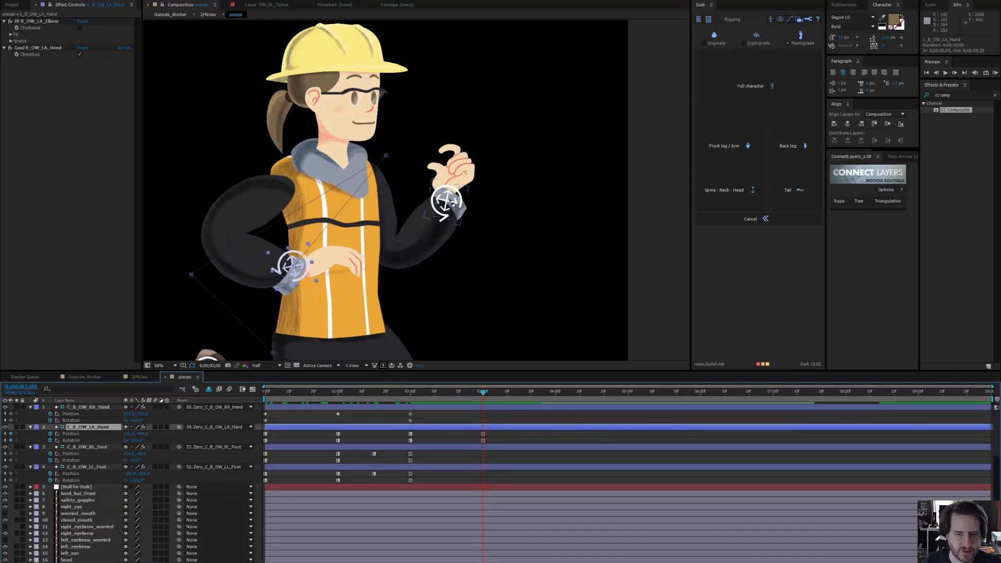
click(449, 203)
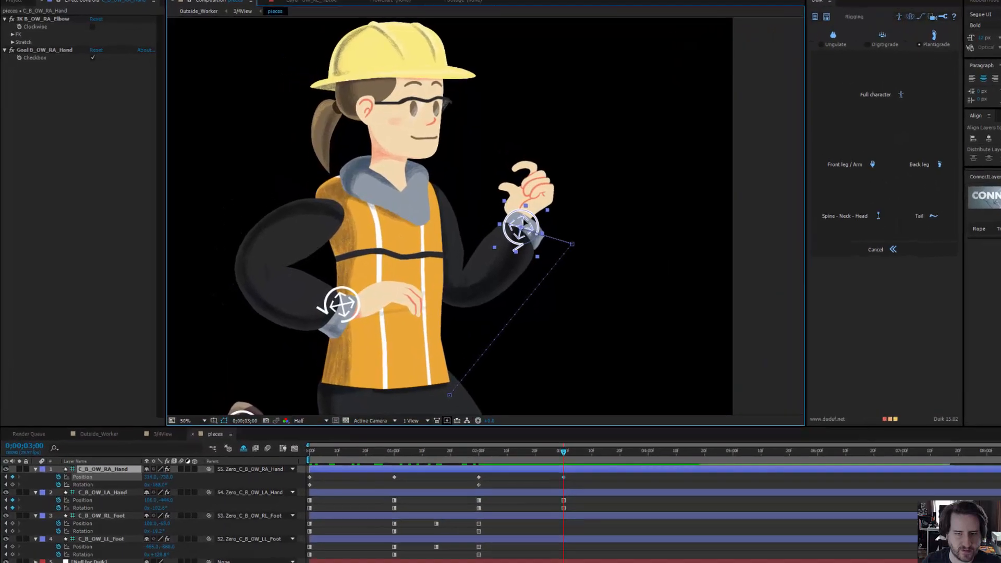
drag(447, 202, 399, 148)
mouse_move(532, 187)
mouse_down()
mouse_move(517, 189)
mouse_move(535, 193)
mouse_move(522, 197)
mouse_up()
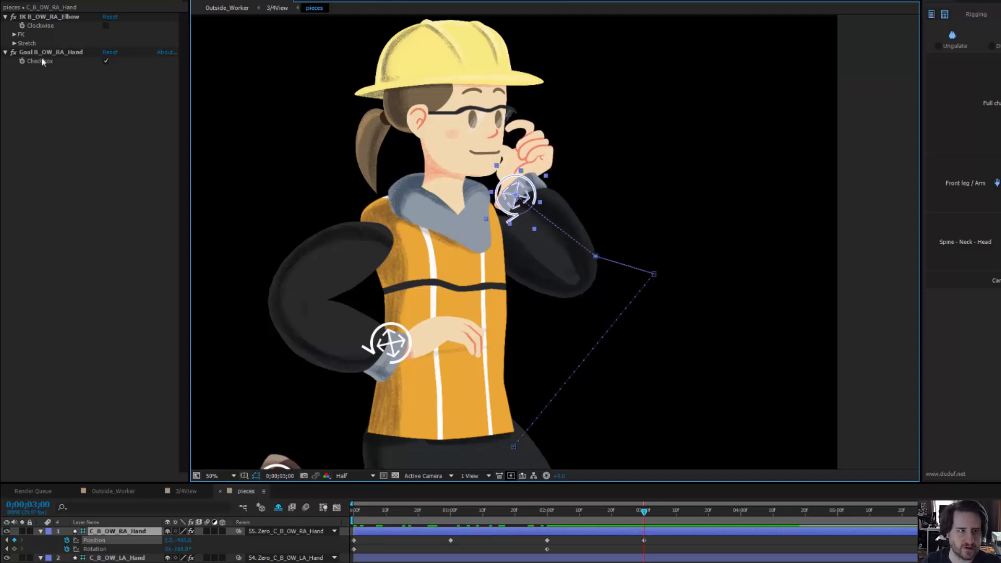
Inspect the right elbow's Stretch and FK settings and try a different Upper FK rotation
click(15, 43)
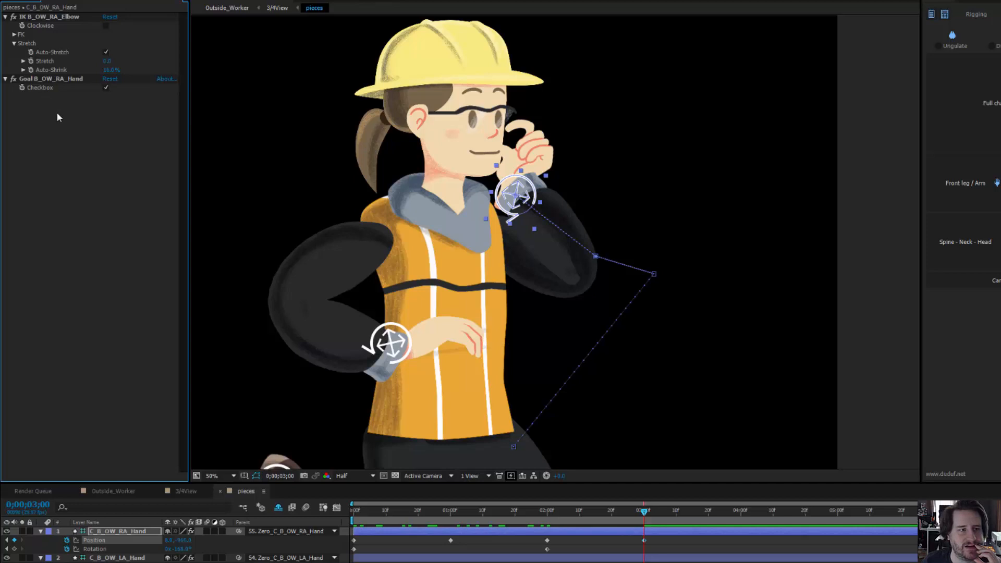
click(13, 35)
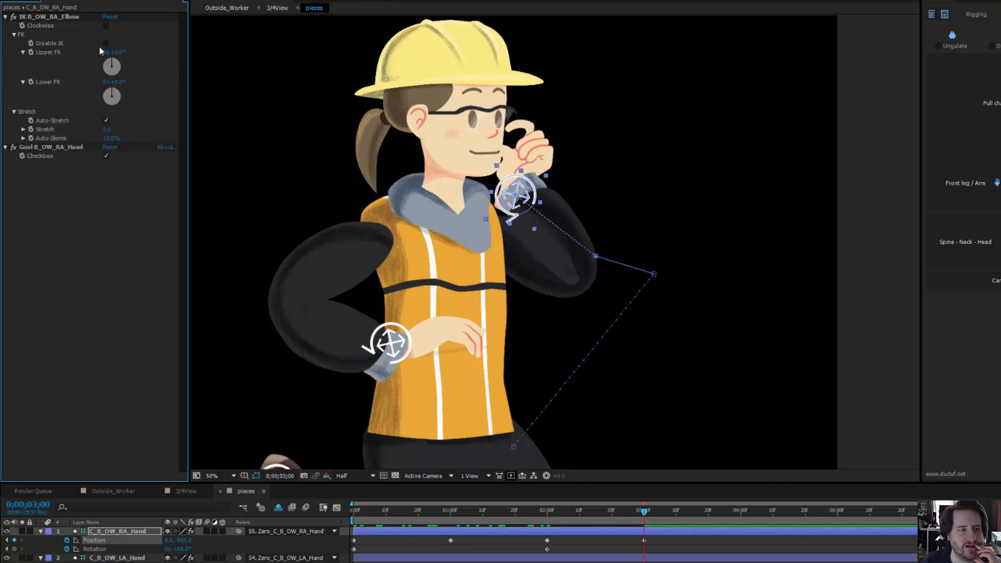
drag(117, 52, 127, 52)
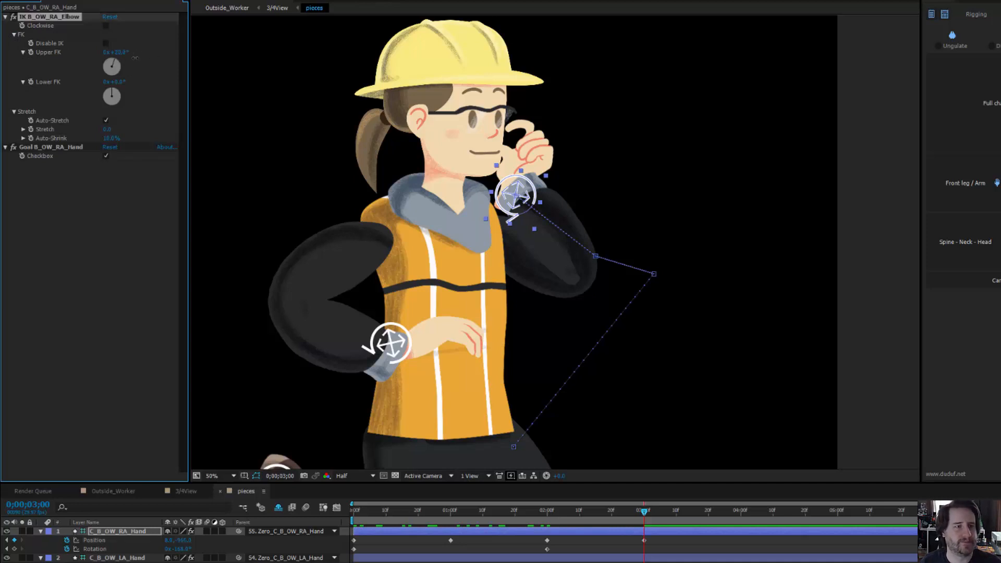
key(ctrl+z)
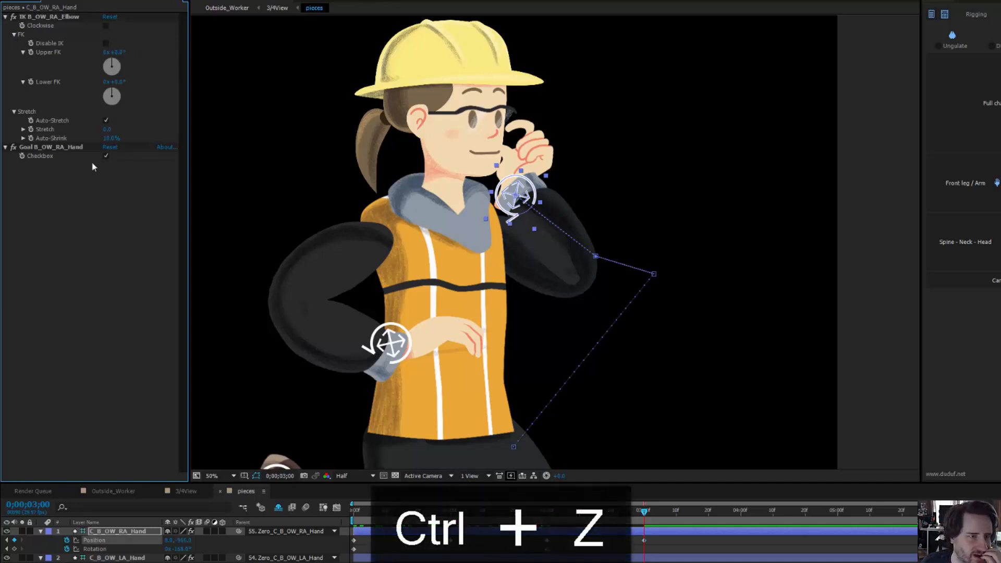
click(105, 155)
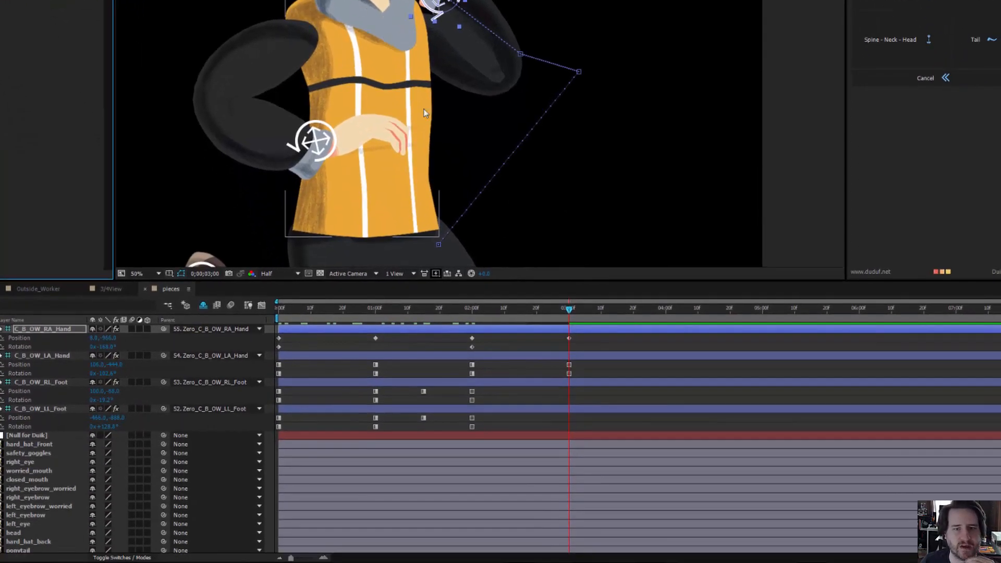
Check the left_hand_worried and left_hand_default layers past 0;00;03;00 and save the project
drag(570, 311, 653, 307)
scroll(48, 481, down, 5)
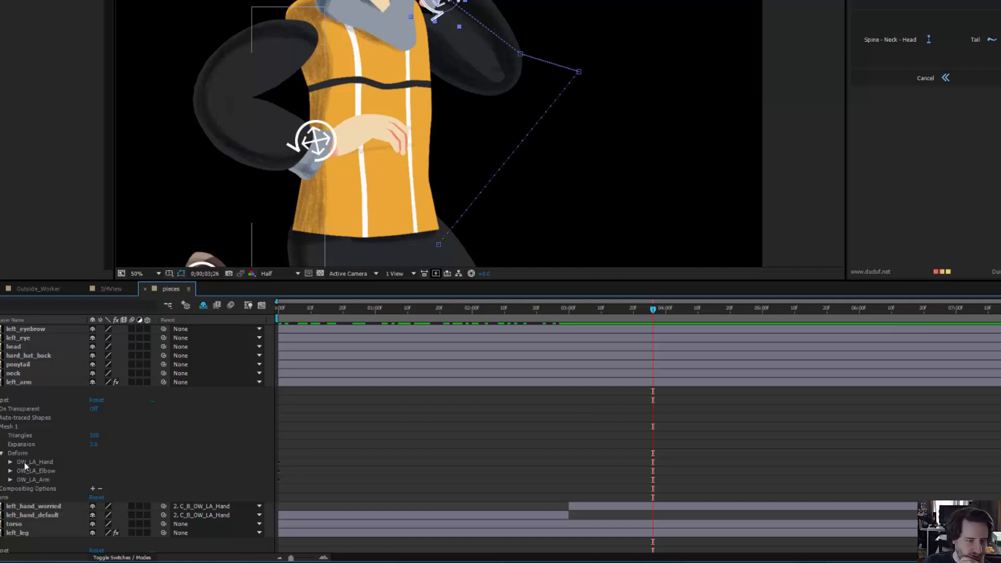
scroll(24, 461, down, 3)
click(33, 428)
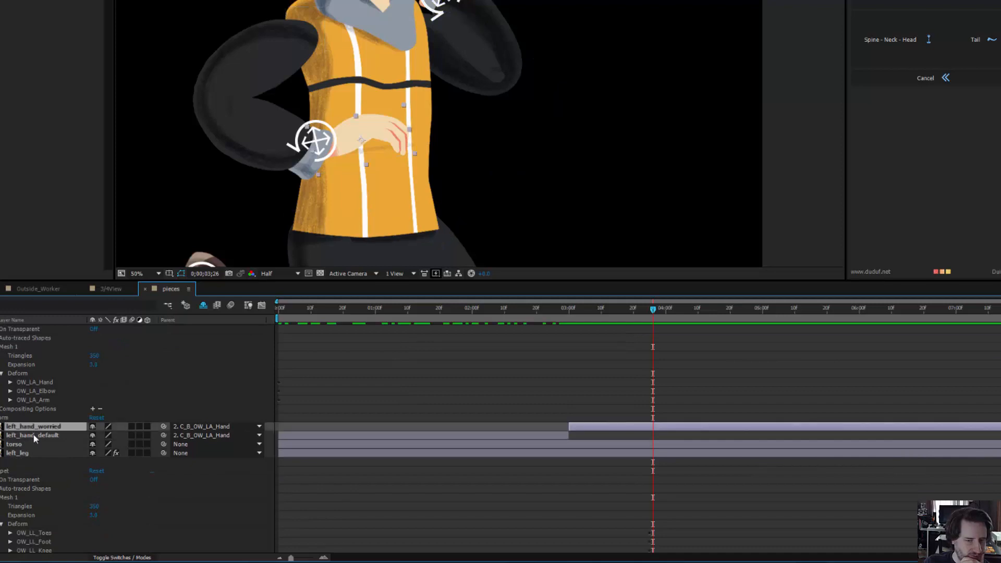
click(35, 437)
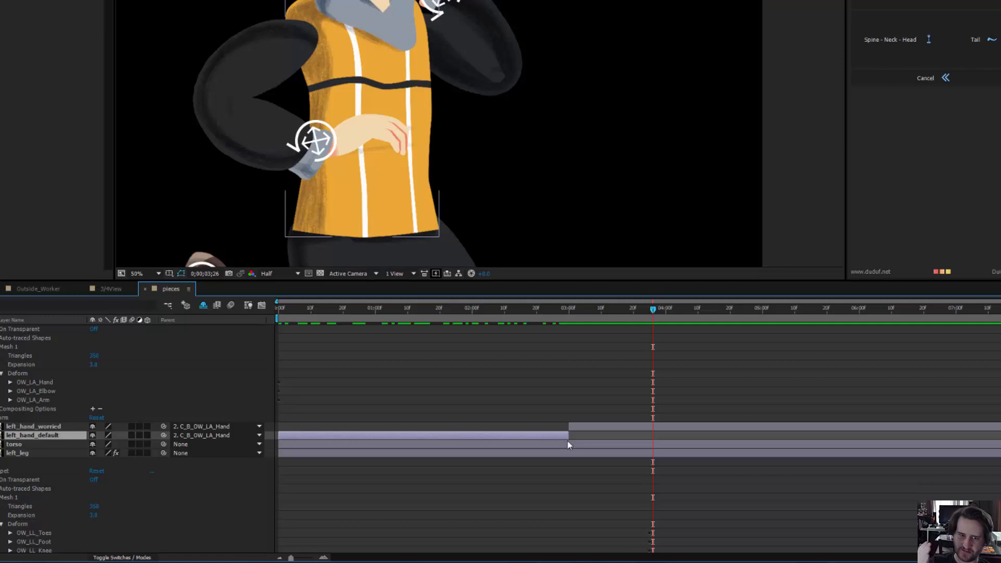
key(ctrl+s)
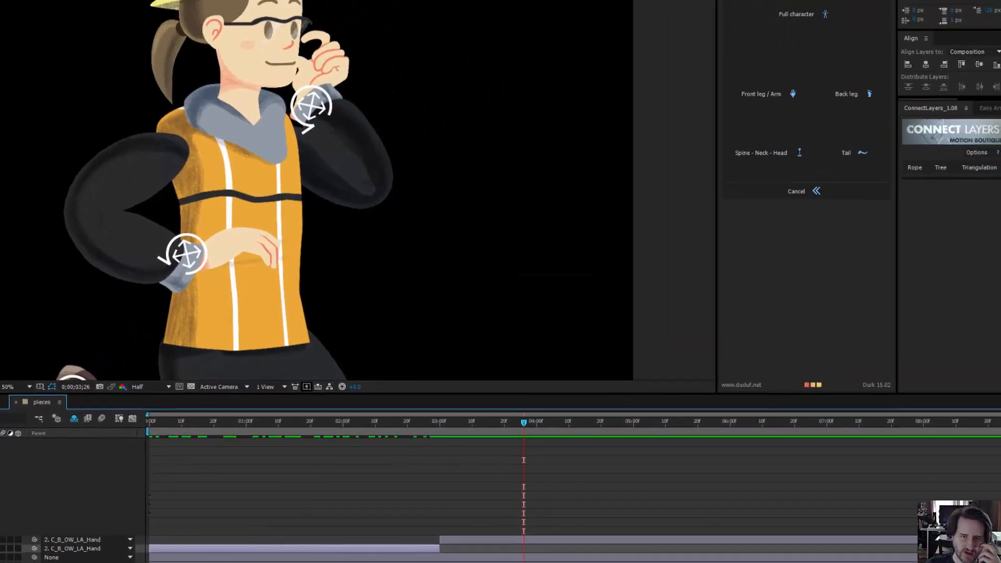
Play back the whole-body pose animation from 0;00;00;00
drag(448, 428, 530, 462)
drag(356, 428, 142, 427)
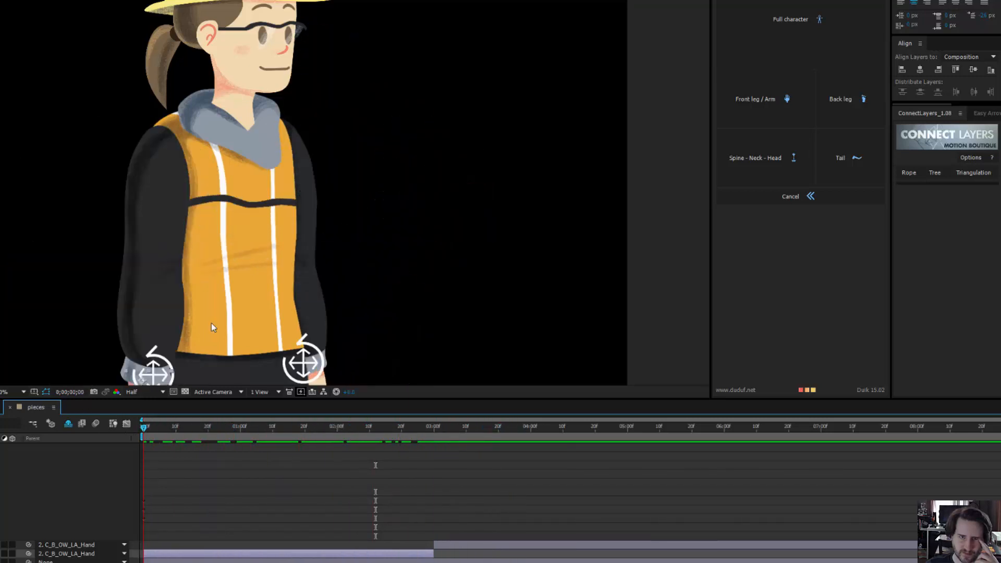
scroll(211, 327, down, 3)
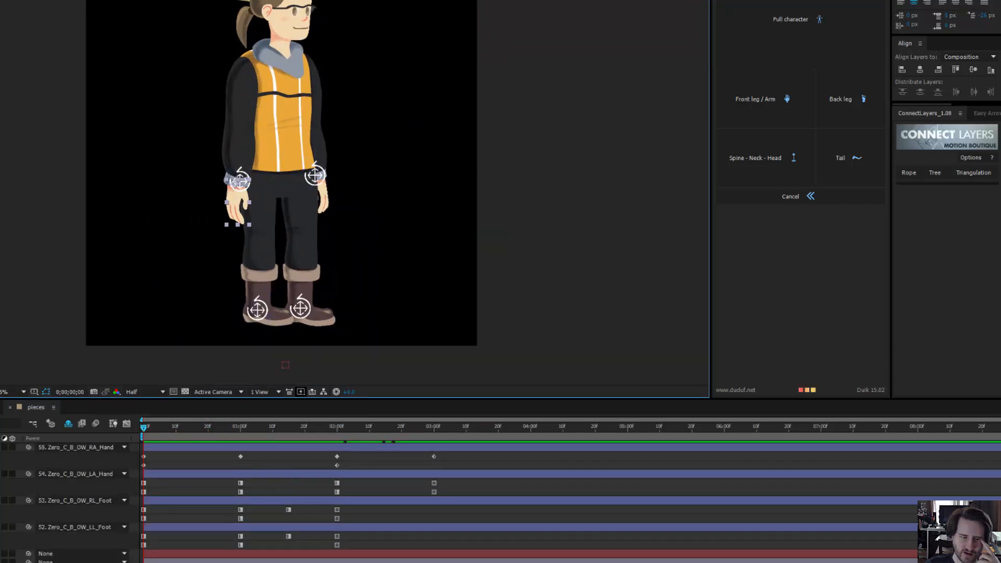
key(space)
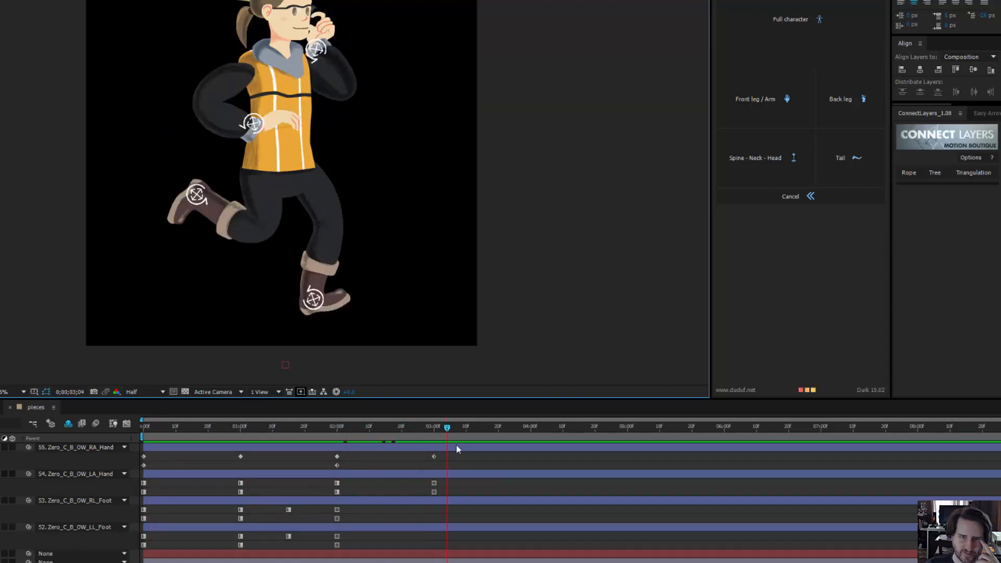
Convert all position and rotation keyframes of the C_B_OW_RA_Hand controller to hold interpolation with Duik
drag(446, 452, 139, 468)
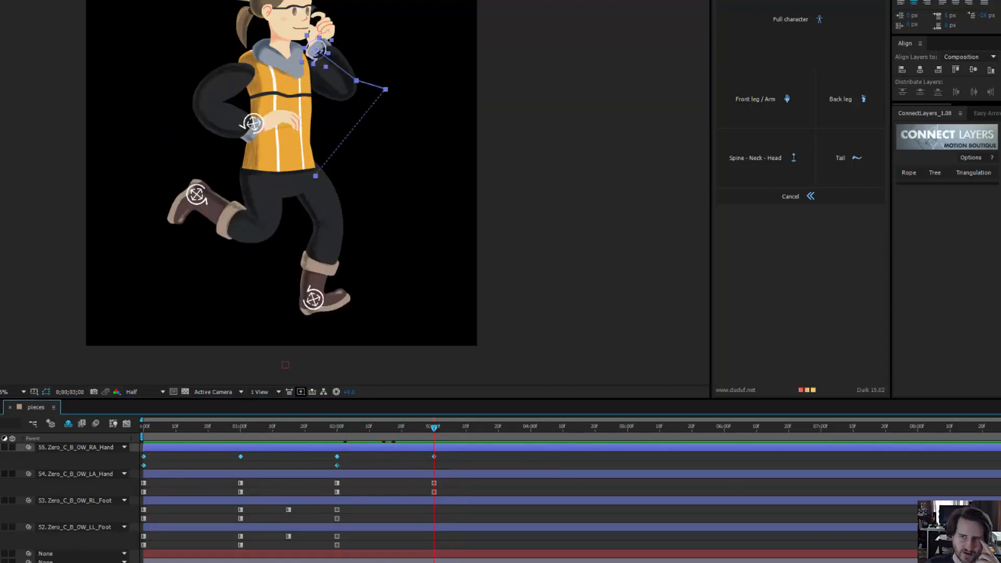
click(771, 0)
click(865, 0)
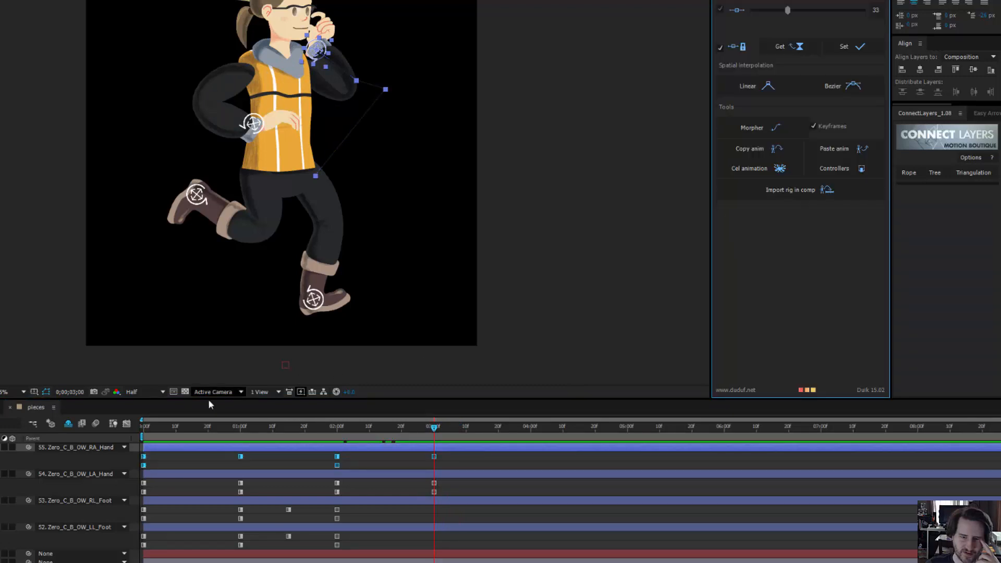
At 0;00;01;00, rotate the C_B_OW_RA_Hand controller so the hand points outward and up, and show its keyframes
drag(175, 428, 241, 446)
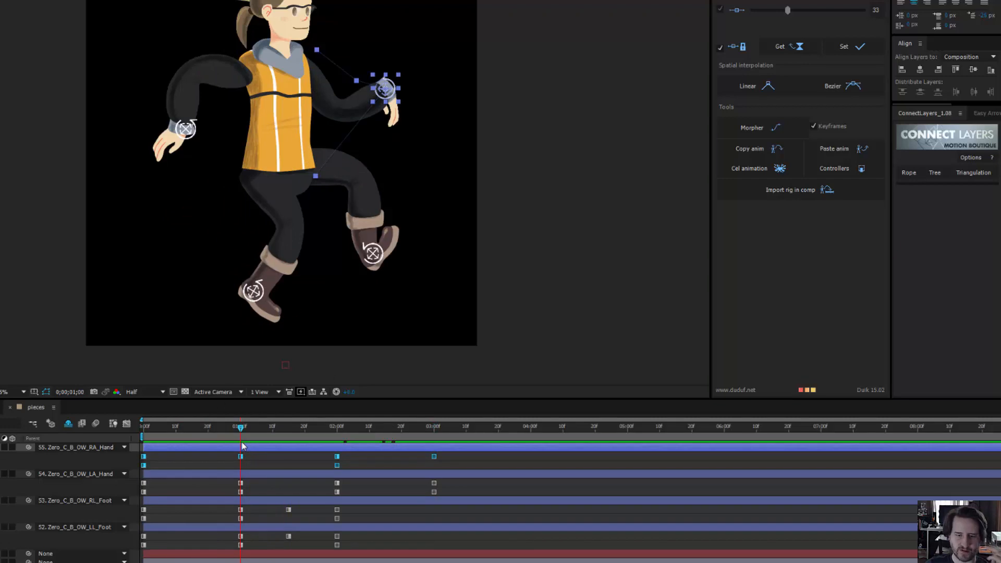
click(255, 455)
click(261, 447)
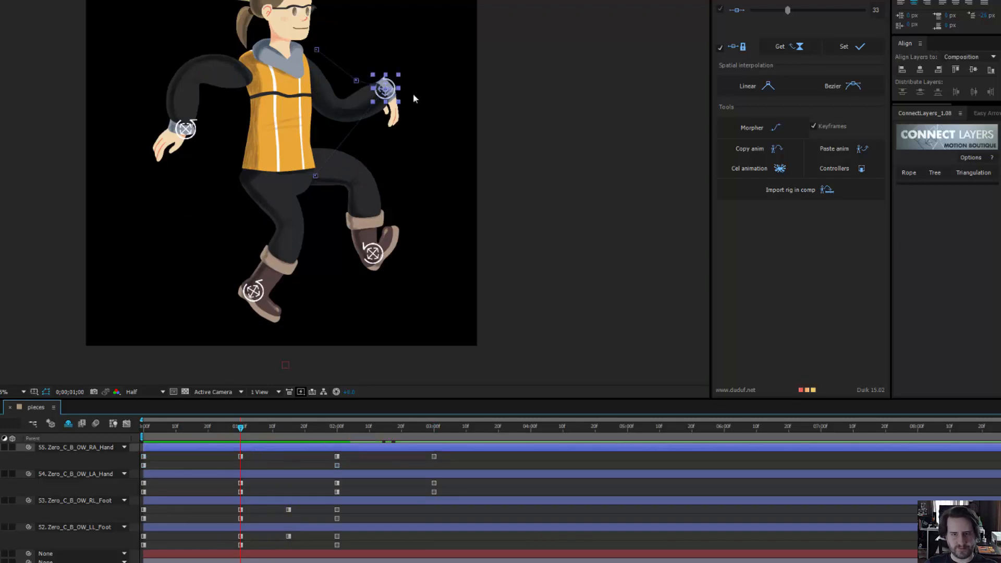
key(s)
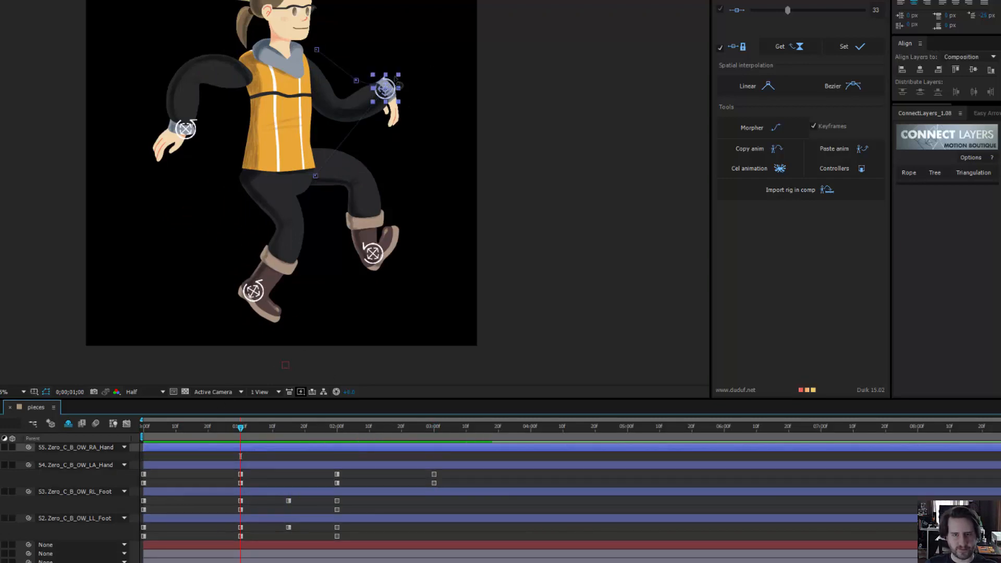
drag(397, 83, 318, 75)
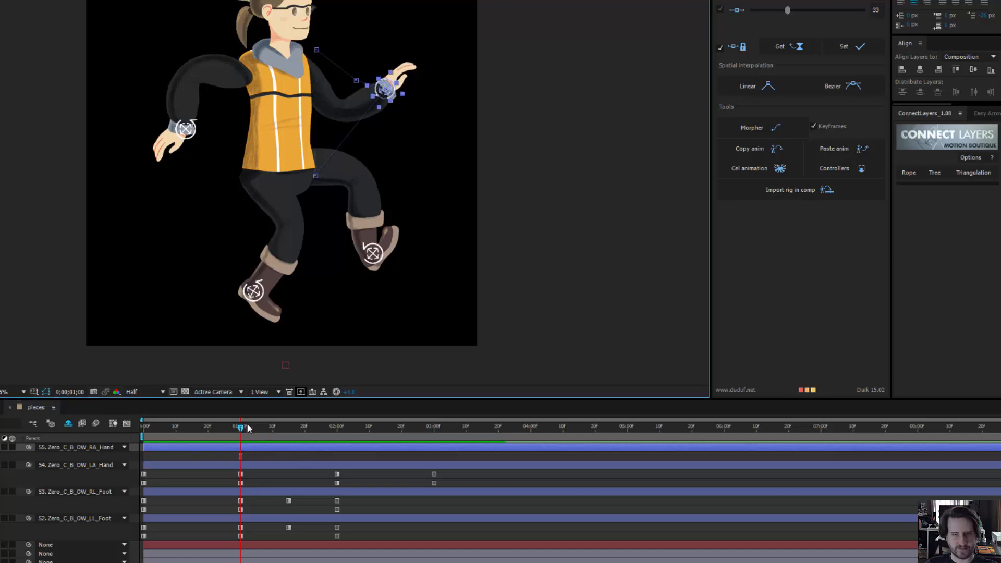
drag(248, 427, 353, 434)
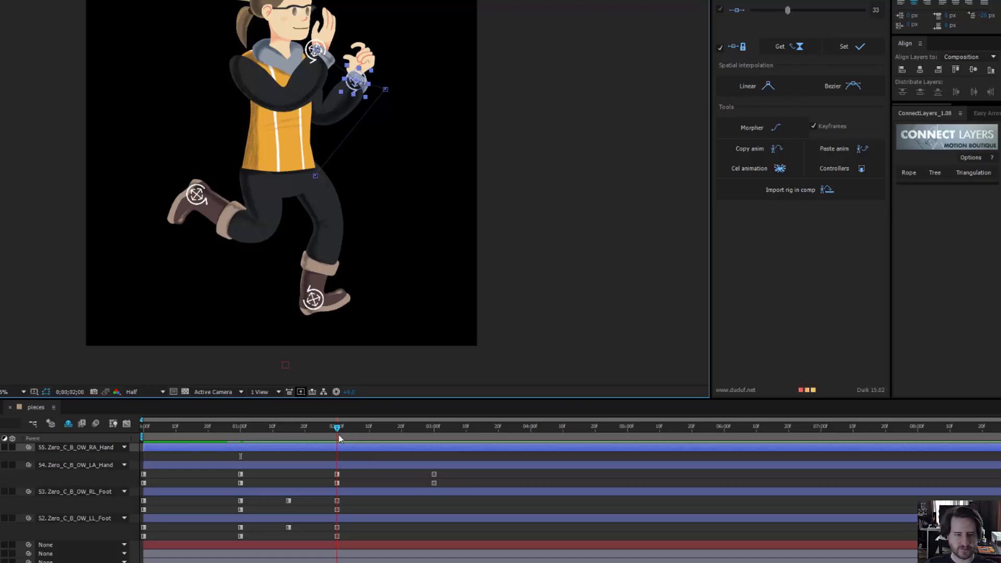
click(337, 442)
key(u)
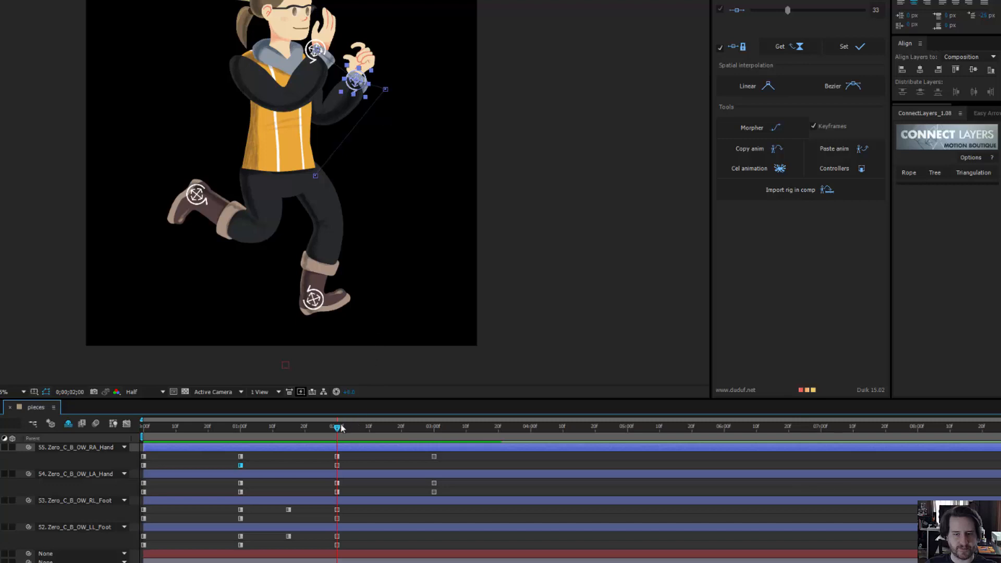
At 0;00;03;00, move the C_B_OW_LA_Hand controller slightly down and away from the torso
drag(337, 429, 626, 430)
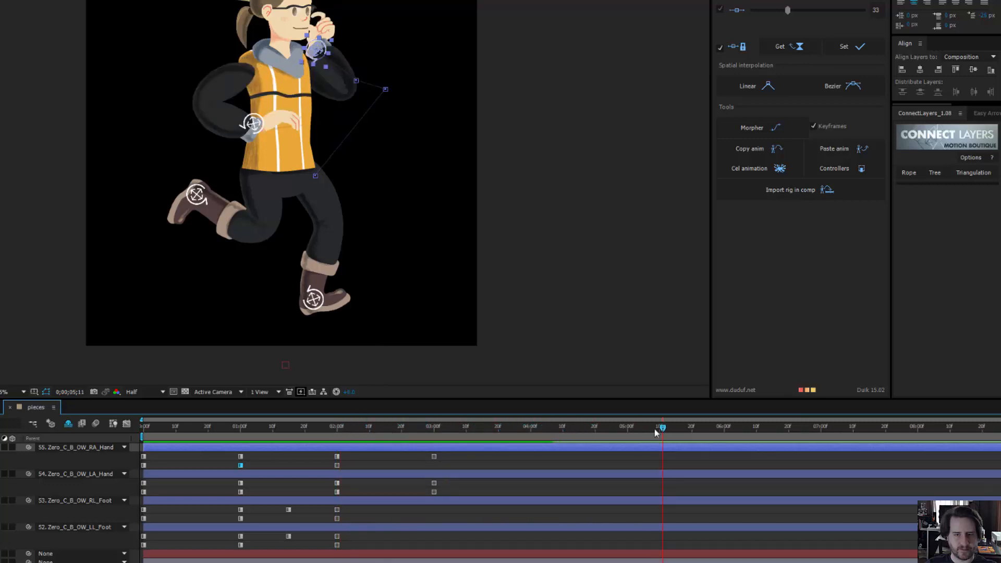
drag(458, 446, 437, 447)
scroll(263, 176, up, 3)
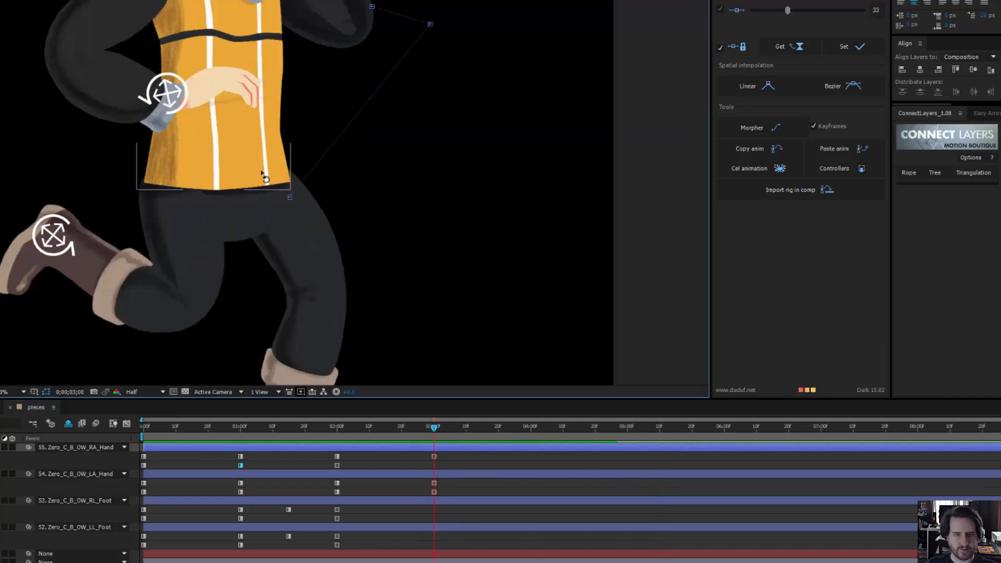
drag(172, 97, 190, 135)
drag(288, 83, 247, 202)
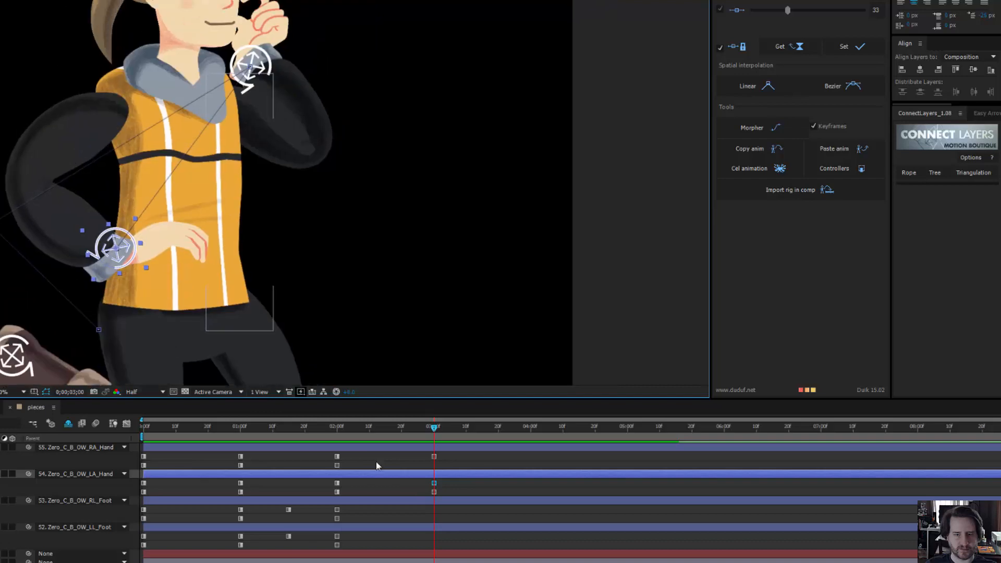
Scrub through the full animation with the whole figure in view to review each held pose
drag(425, 437, 355, 433)
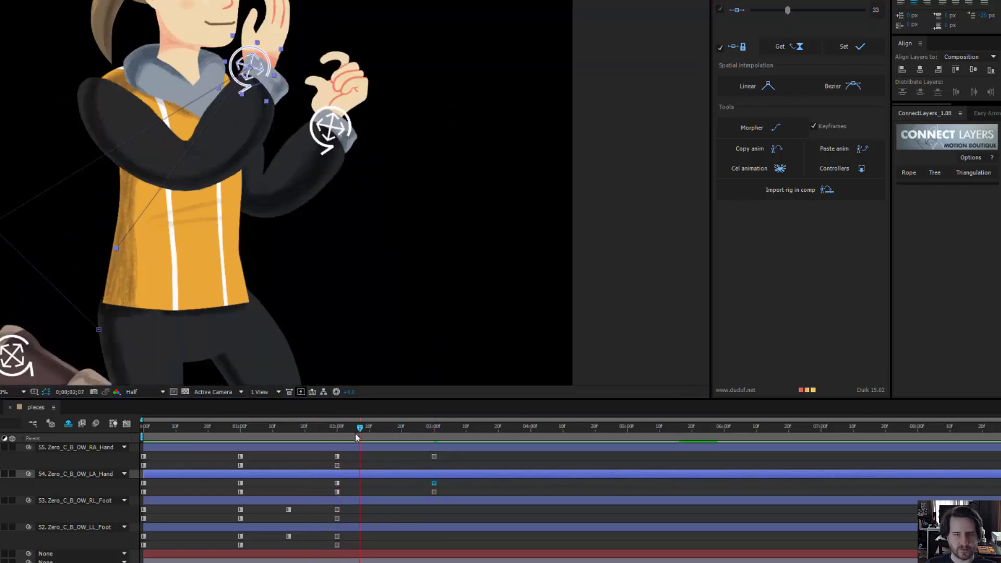
click(333, 198)
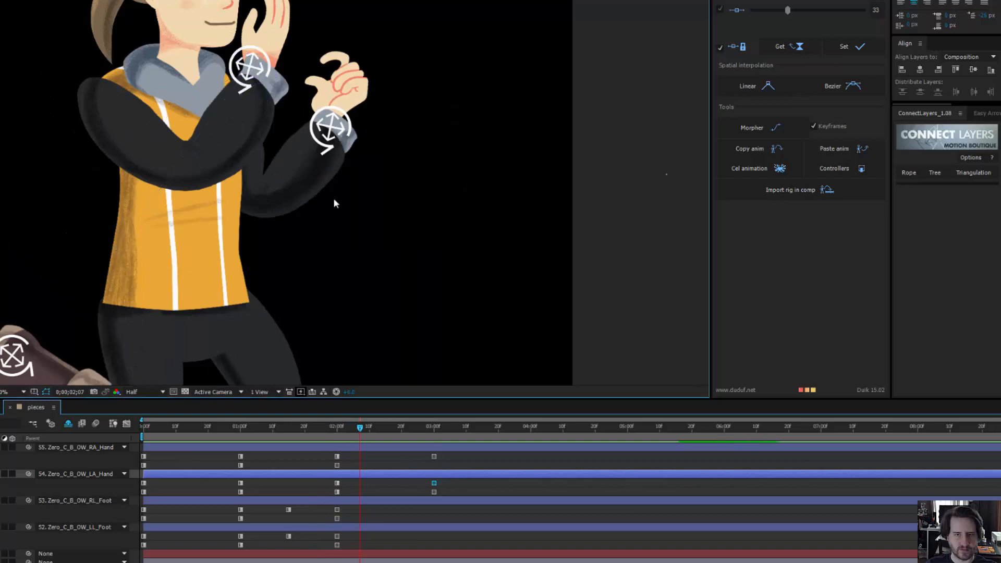
scroll(308, 194, down, 2)
drag(313, 260, 325, 172)
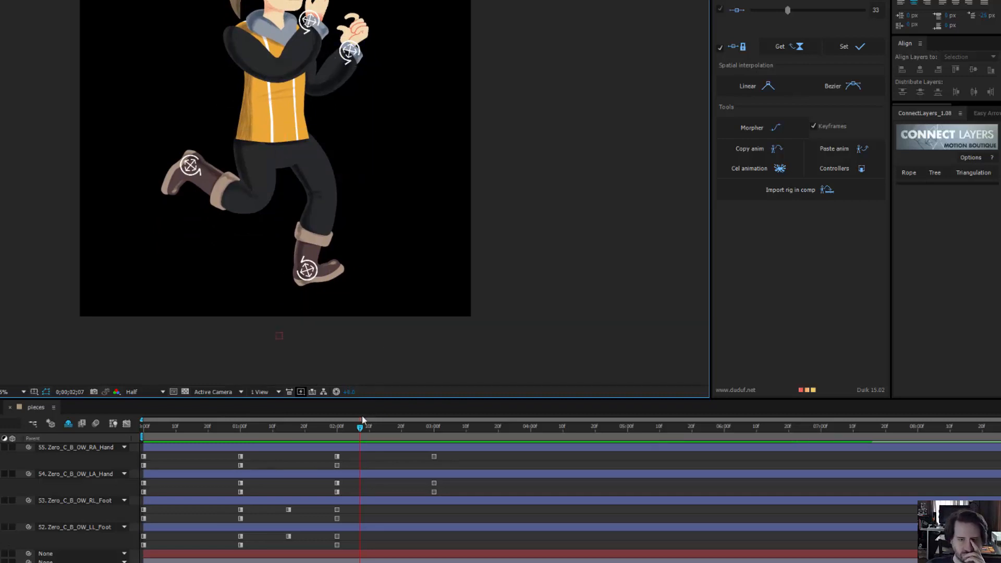
drag(314, 438, 719, 462)
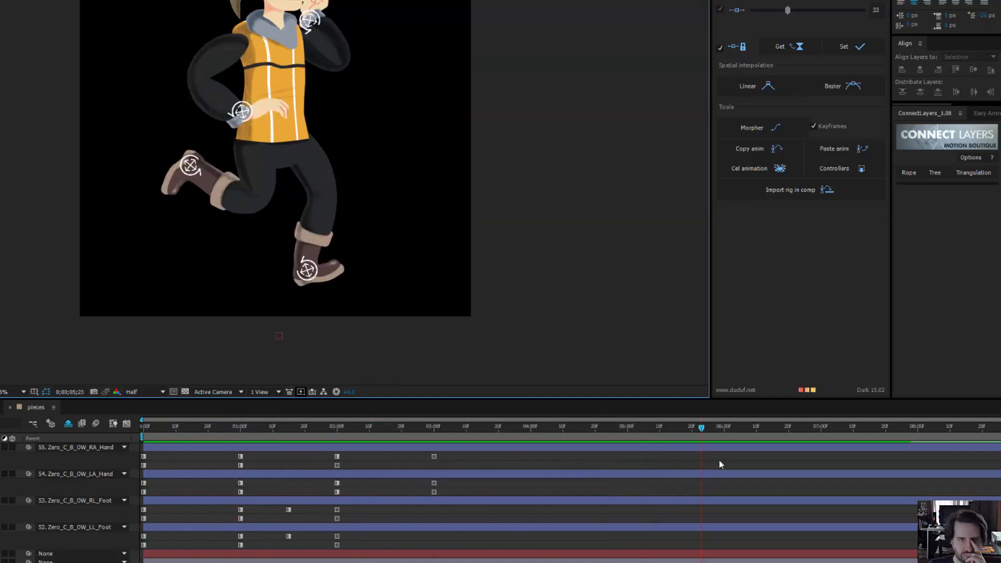
drag(396, 474, 165, 447)
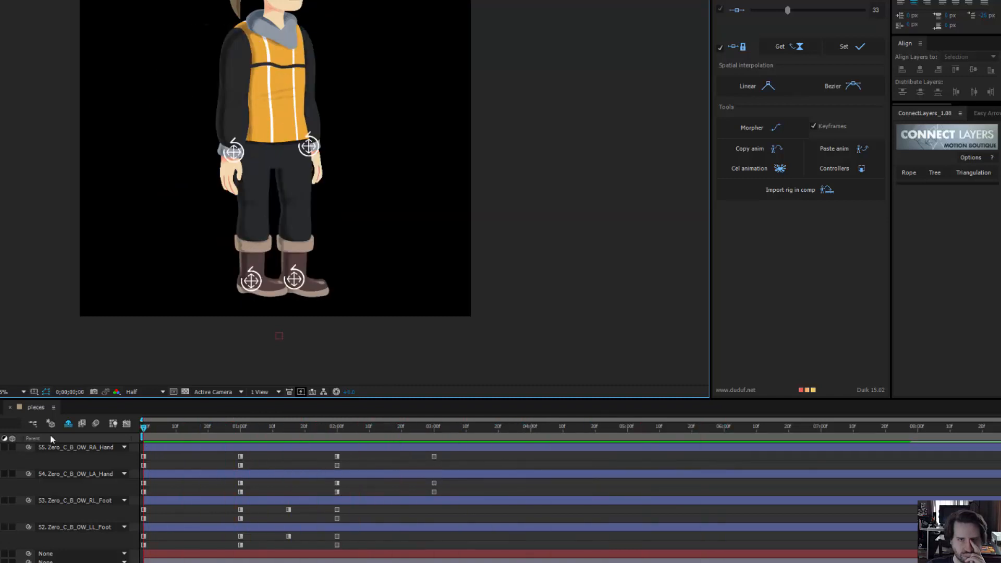
drag(226, 465, 519, 451)
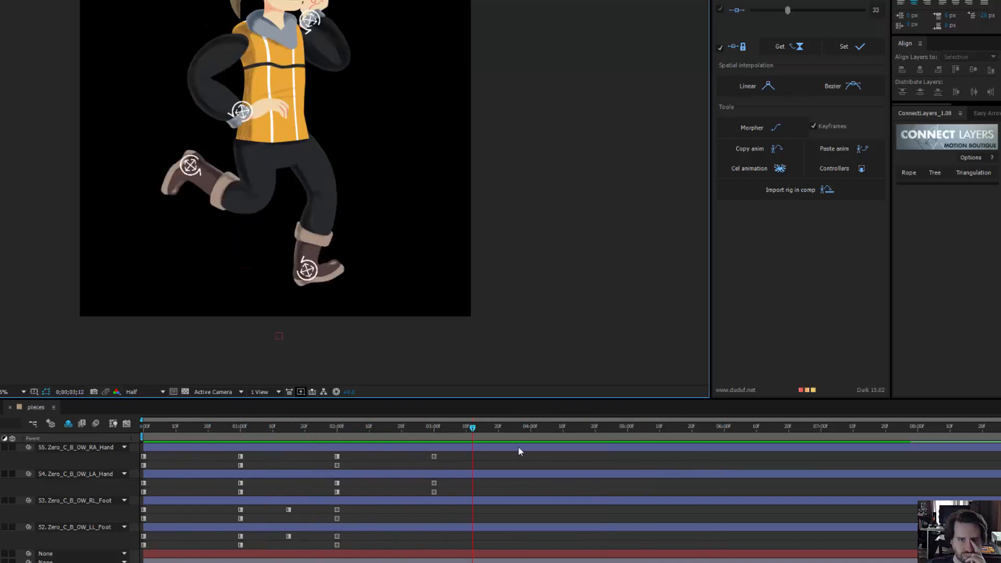
At 0;00;01;15, rotate the C_B_OW_RL_Foot controller so the right boot's toe points forward
drag(384, 447, 292, 475)
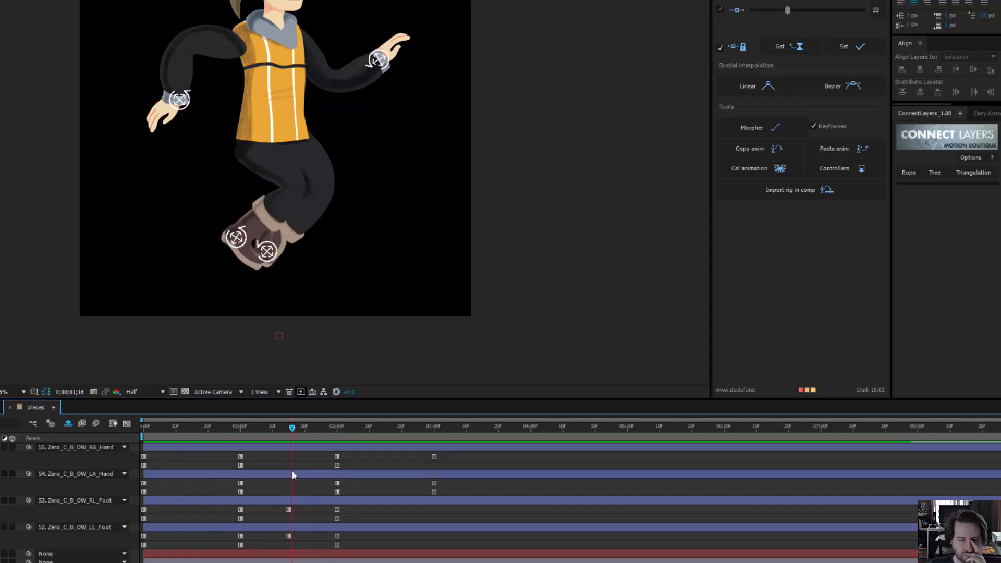
click(306, 498)
scroll(289, 210, up, 4)
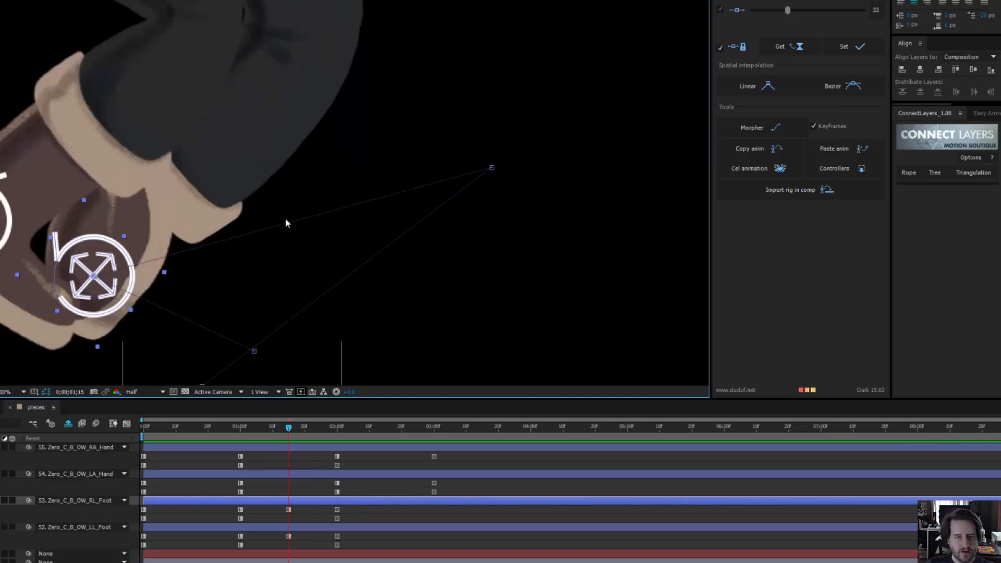
drag(285, 219, 362, 160)
key(w)
drag(198, 233, 232, 242)
scroll(310, 224, down, 3)
scroll(274, 310, up, 1)
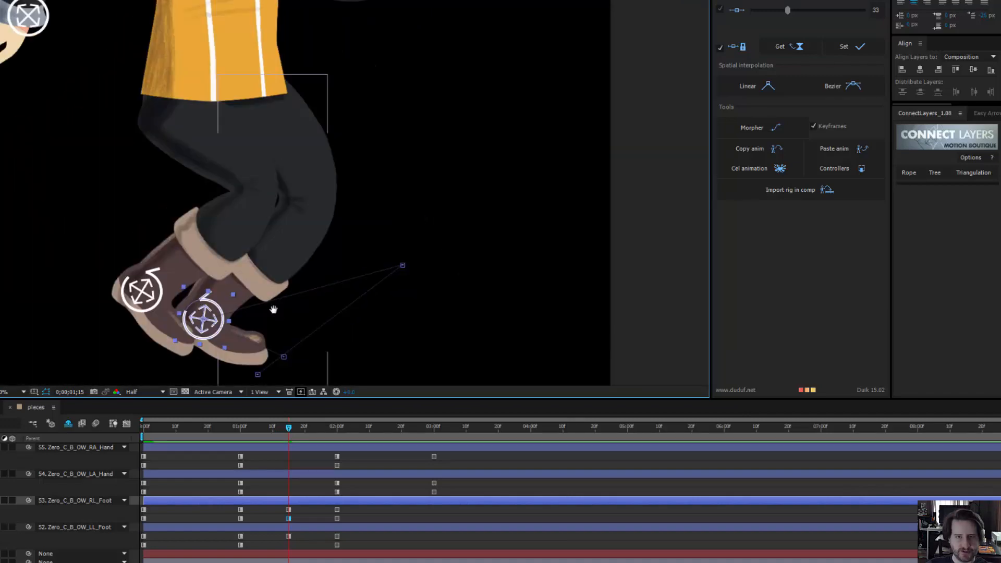
Play back the walk test and scrub through its timeline with the whole figure in view to review the poses
scroll(273, 309, down, 2)
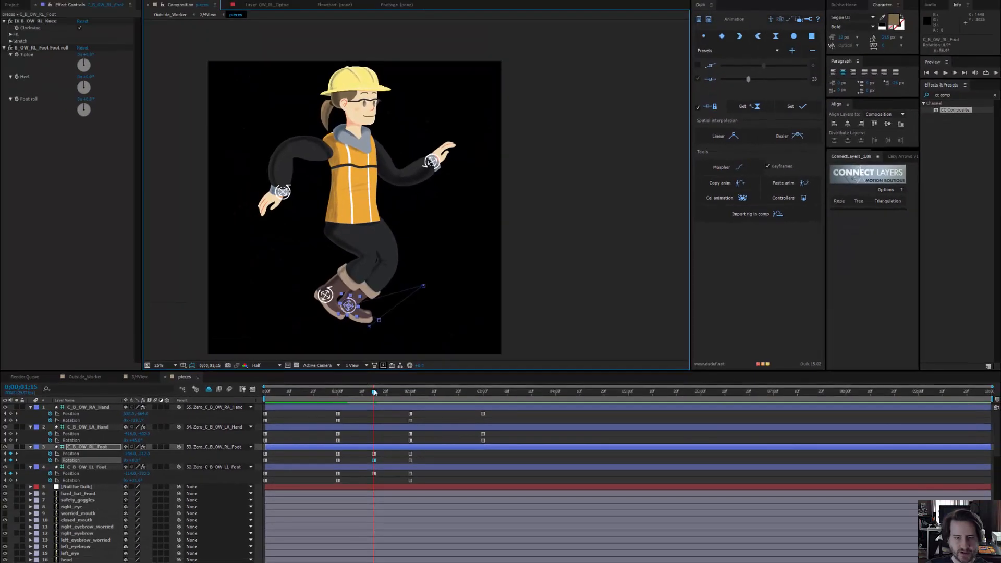
drag(374, 392, 384, 391)
key(space)
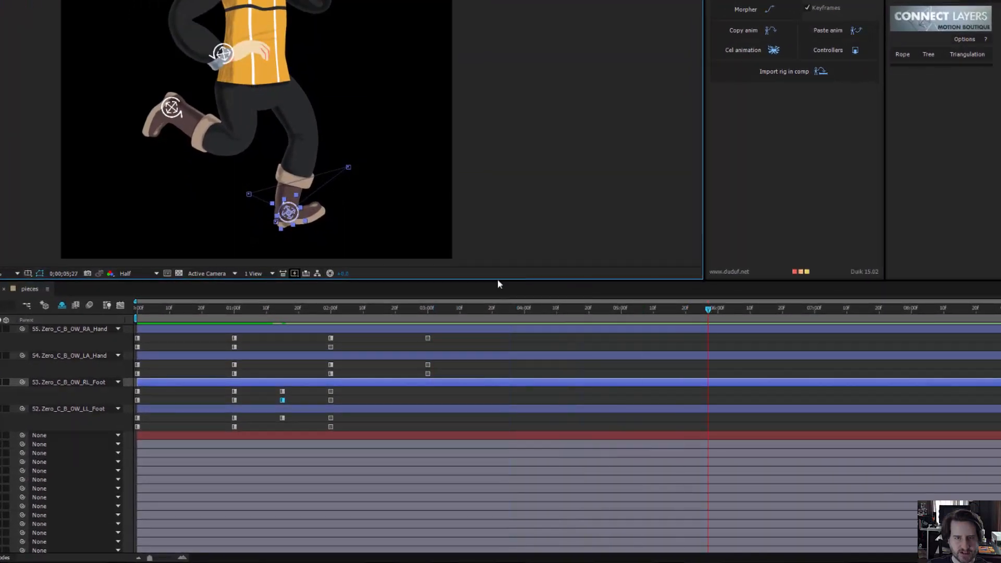
drag(386, 307, 179, 280)
mouse_move(111, 279)
mouse_down()
mouse_move(514, 280)
mouse_move(73, 279)
mouse_move(443, 279)
mouse_move(124, 275)
mouse_up()
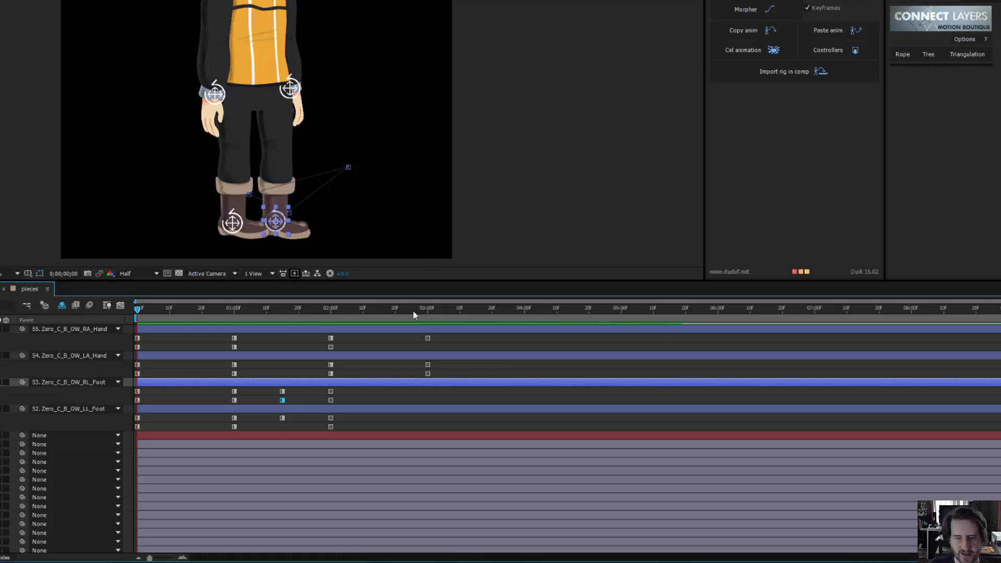
drag(439, 309, 285, 330)
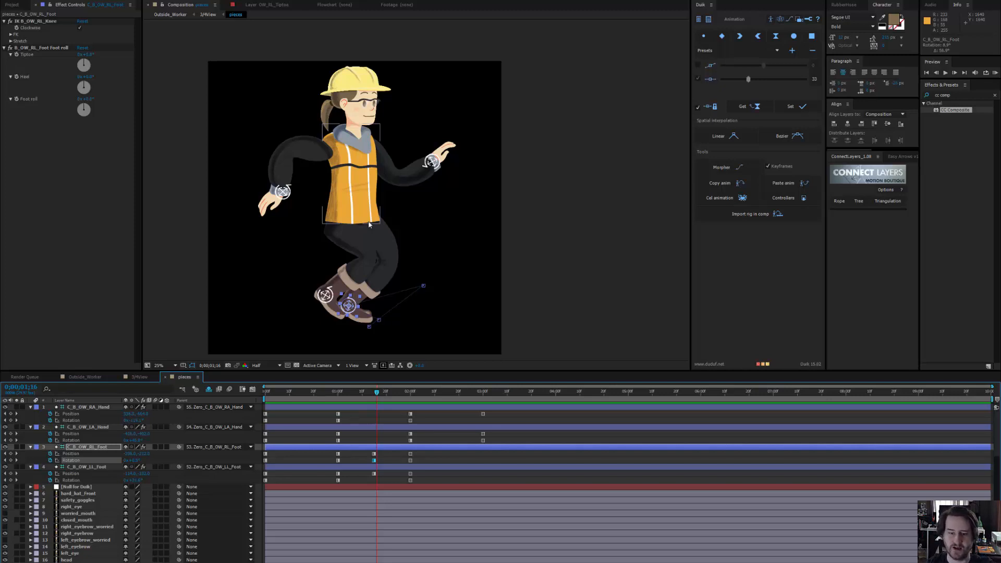
End the work area at 0;00;03;00 and preview the shortened animation as a loop
click(483, 392)
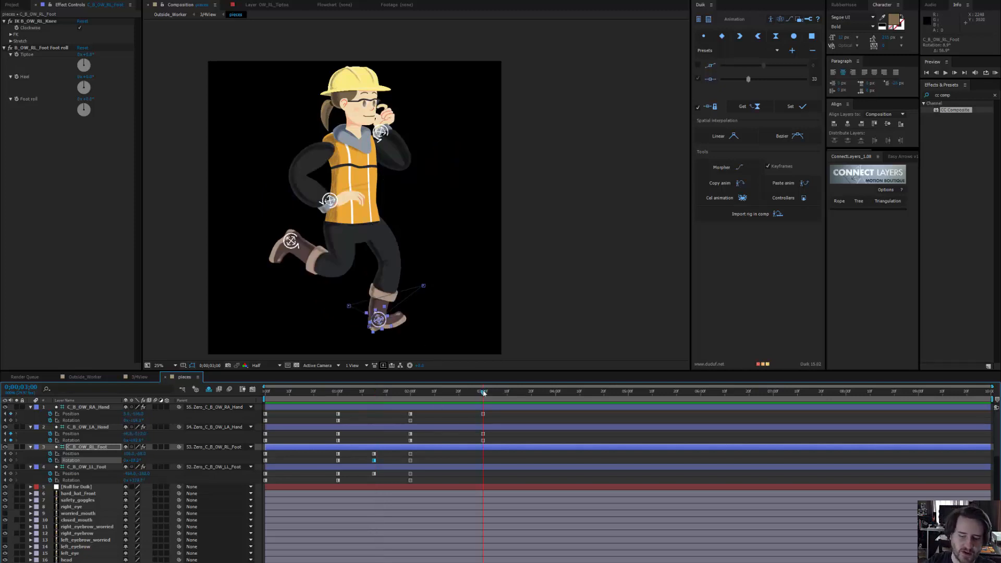
key(n)
key(space)
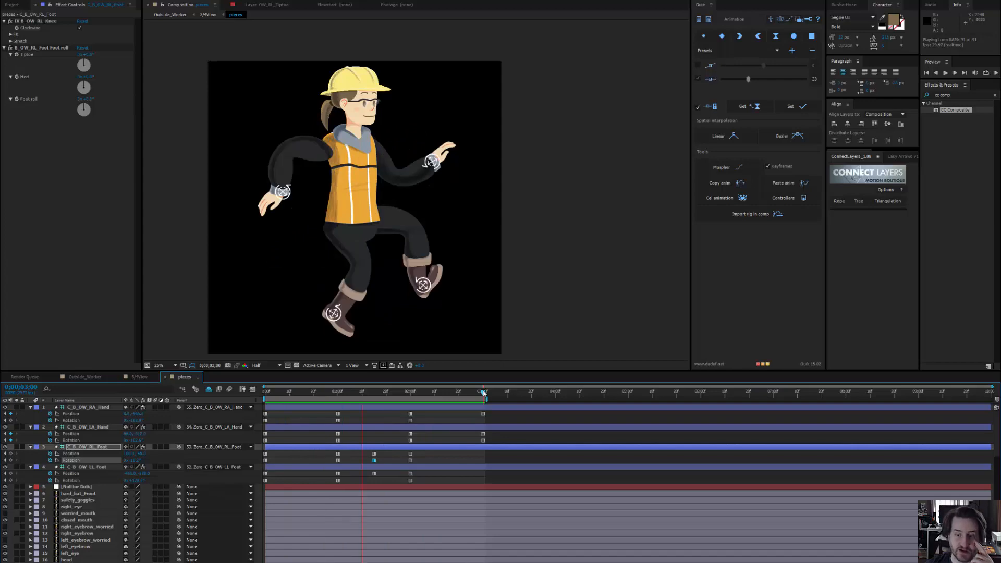
Switch to Photoshop and show the "i suck at duik rigging" title document full screen without the interface
key(alt+Tab)
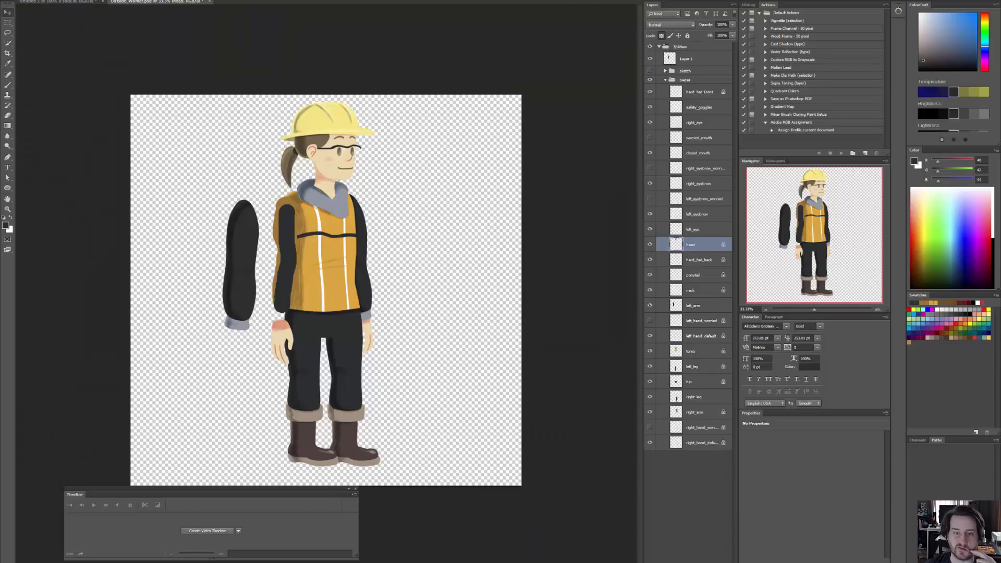
click(69, 2)
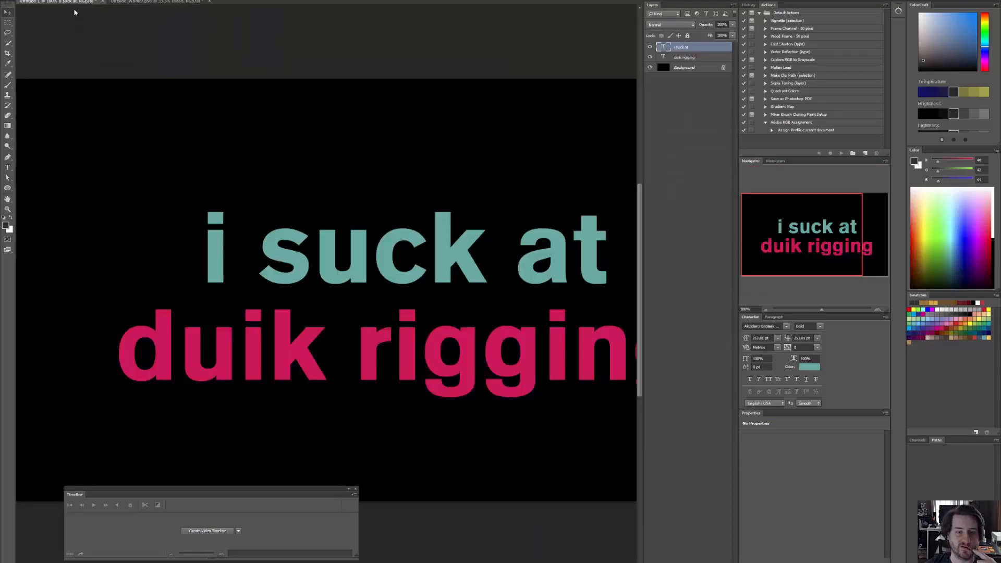
drag(447, 306, 470, 295)
key(Tab)
key(f)
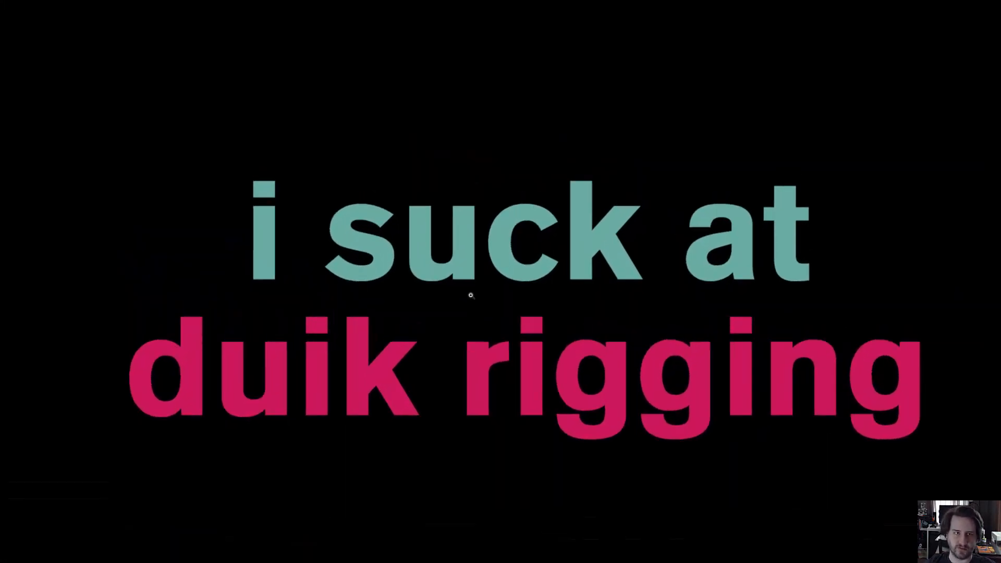